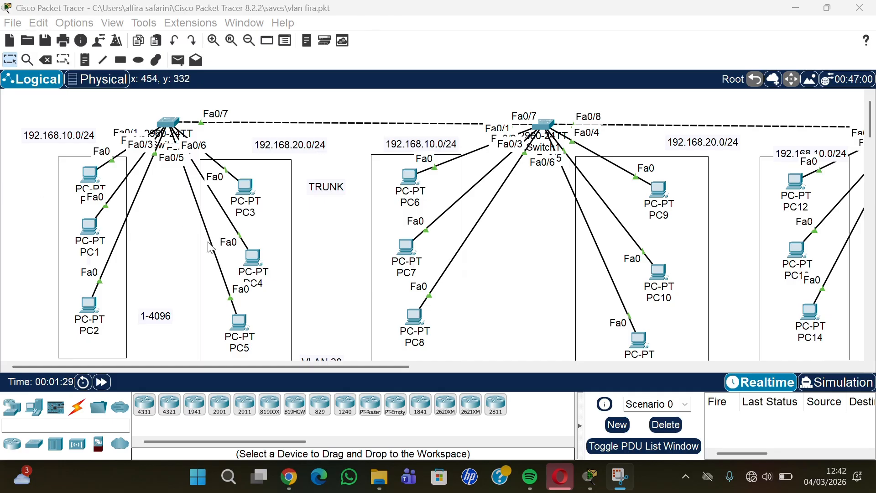
# - Examine the VLAN 10 and VLAN 20 labels, the PC groups and the address details of PC7
pyautogui.scroll(-3, 187, 287)
pyautogui.click(96, 330)
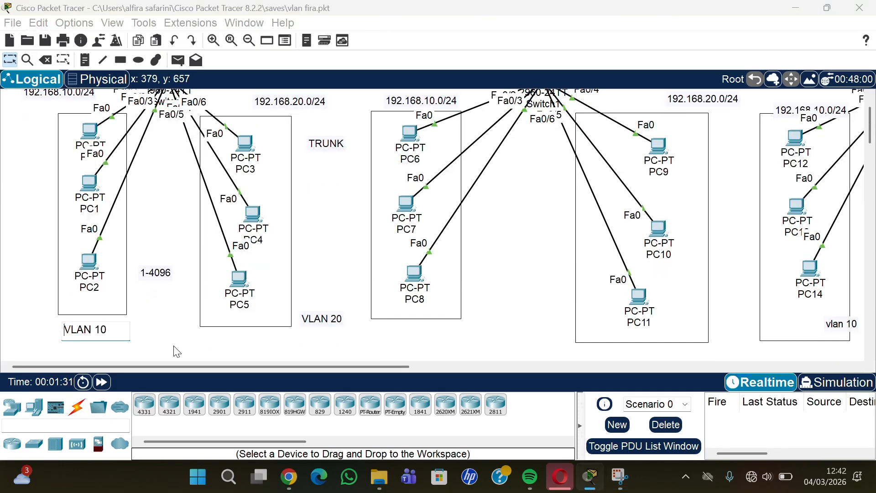
pyautogui.click(317, 318)
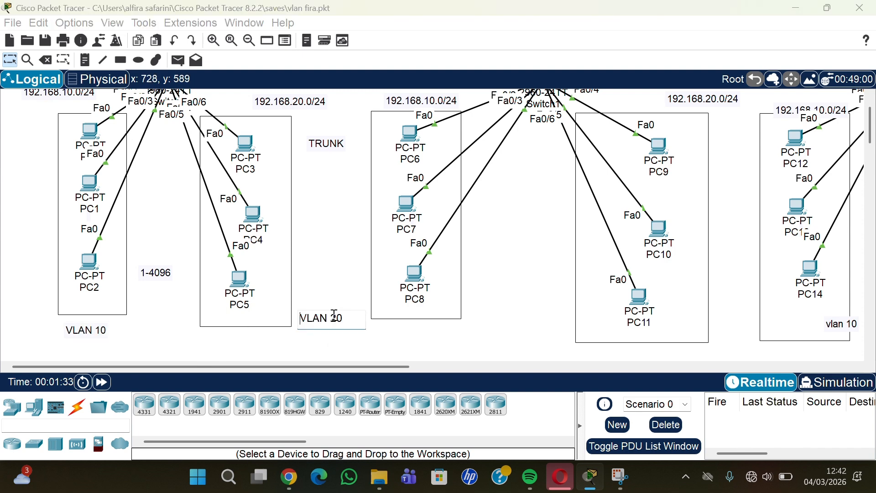
pyautogui.scroll(3, 319, 275)
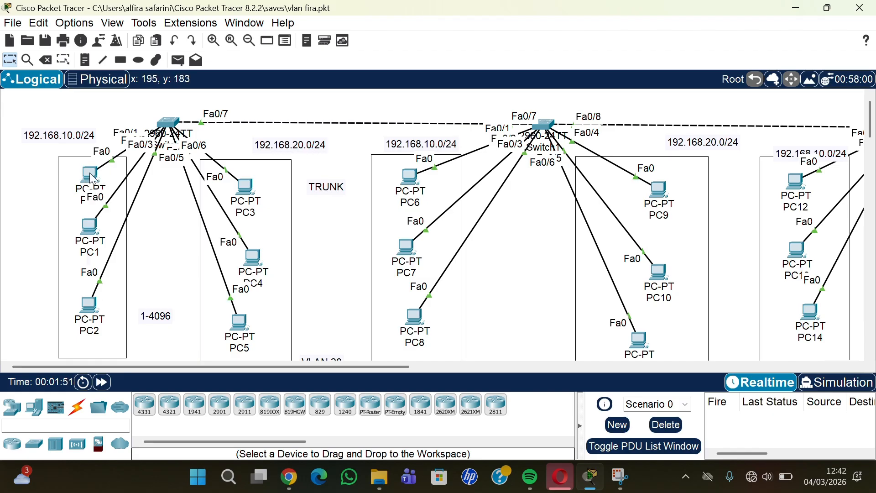
pyautogui.moveTo(93, 178)
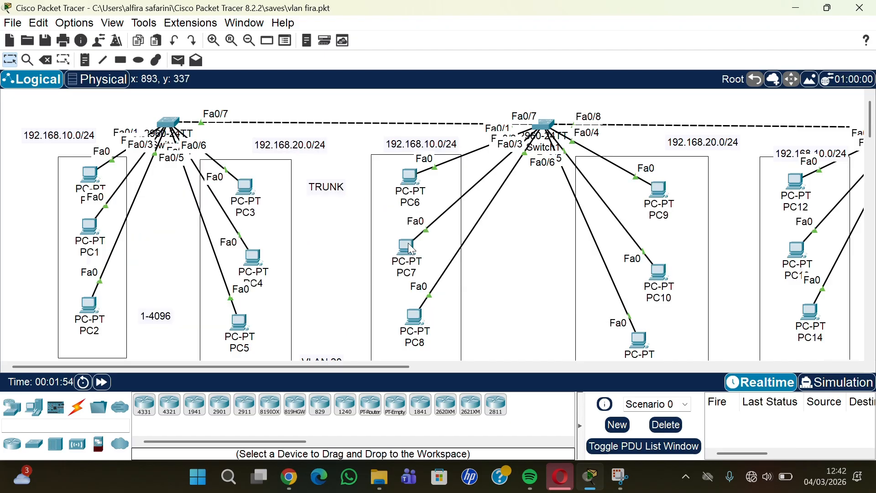
pyautogui.moveTo(410, 252)
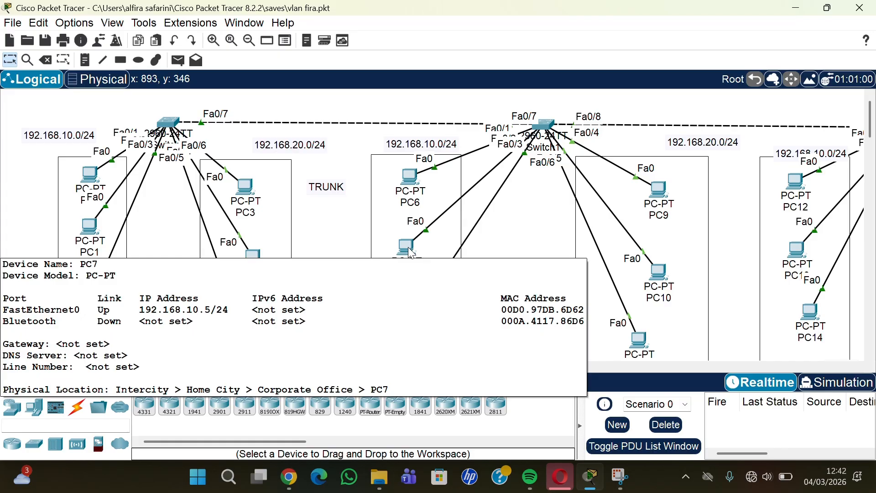
pyautogui.scroll(-3, 328, 230)
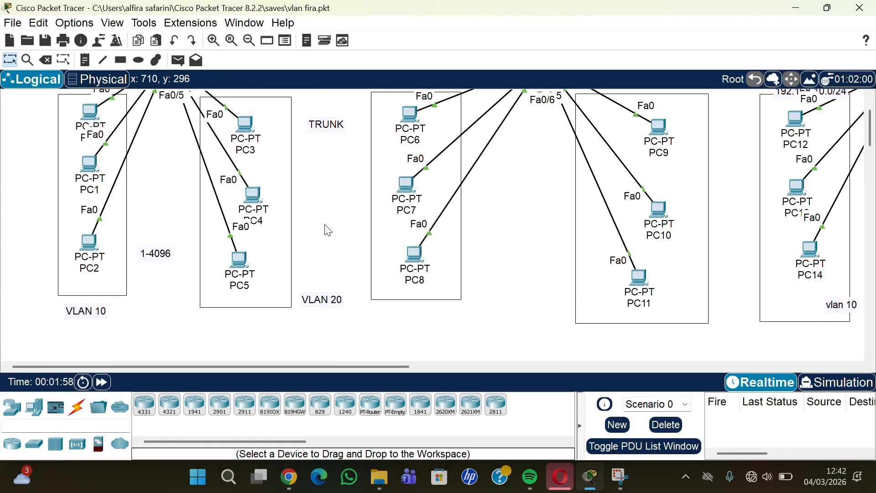
pyautogui.scroll(3, 328, 230)
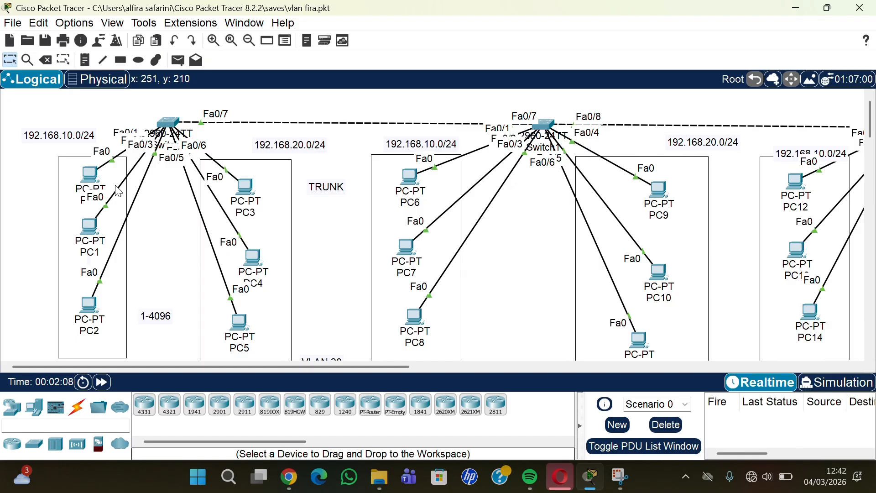
# - Place a 2811 router in the empty area below the VLAN 10 label
pyautogui.scroll(-3, 118, 192)
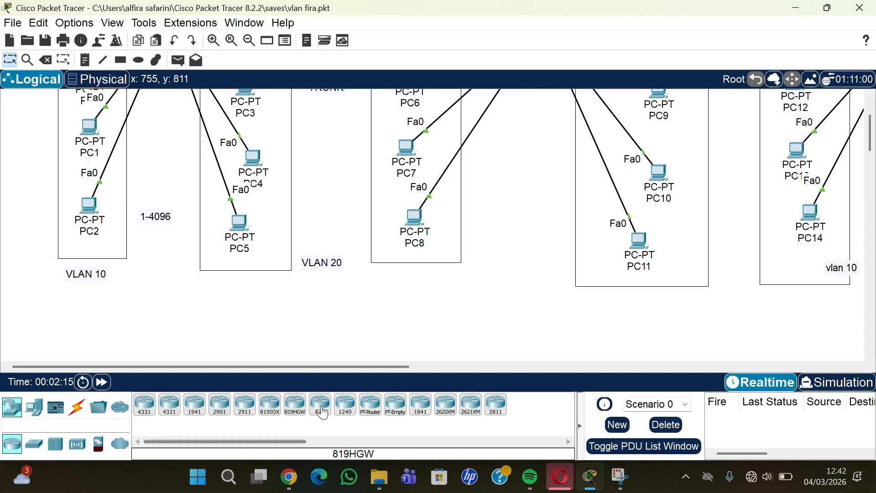
pyautogui.click(501, 408)
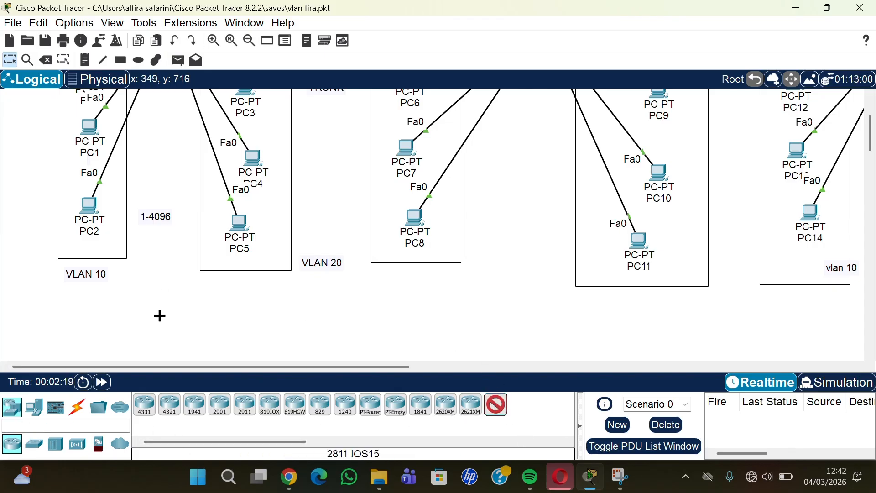
pyautogui.click(146, 304)
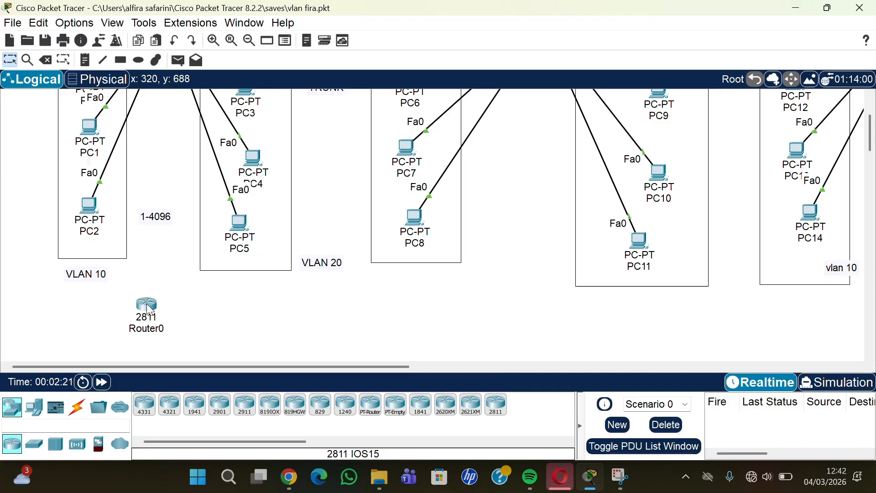
pyautogui.scroll(1, 190, 304)
pyautogui.scroll(-2, 191, 305)
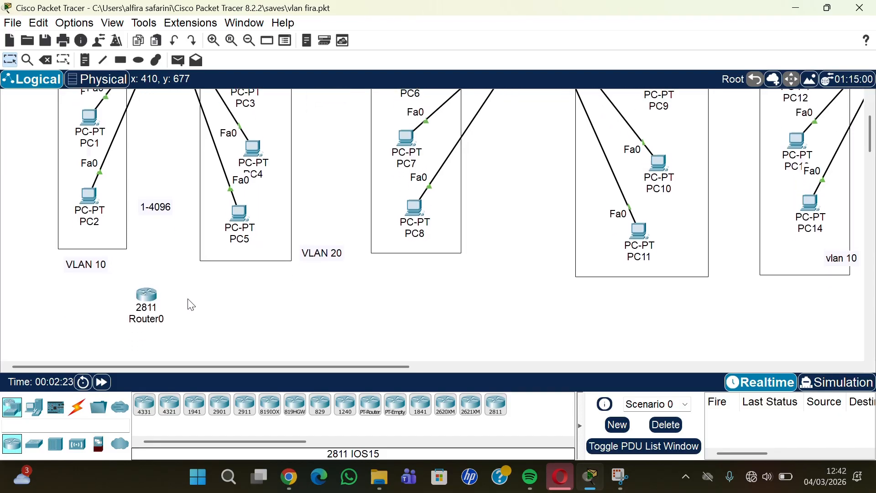
pyautogui.scroll(1, 190, 305)
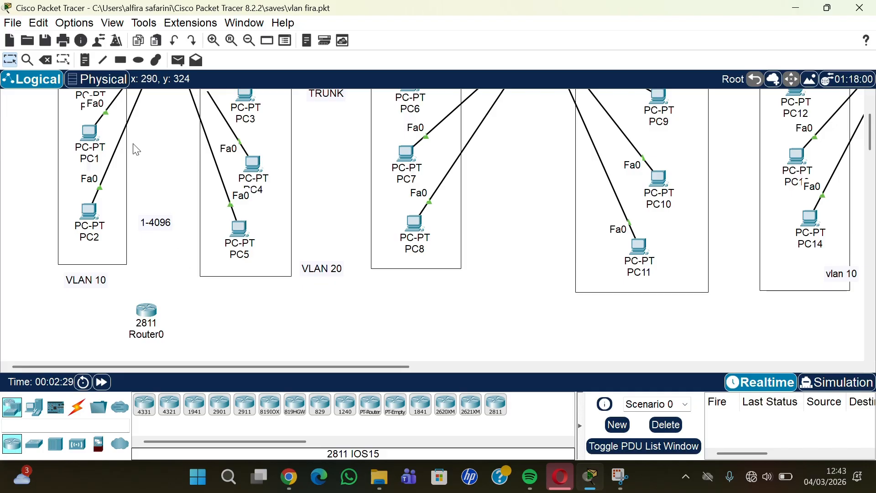
# - Add a text note beside Router0 whose first line reads "VLAN 1 192.168.1.0/24"
pyautogui.click(88, 64)
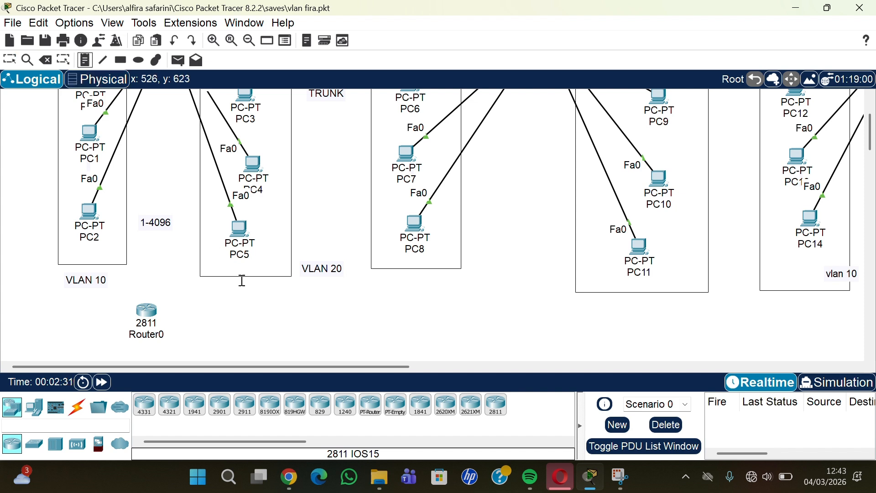
pyautogui.click(230, 305)
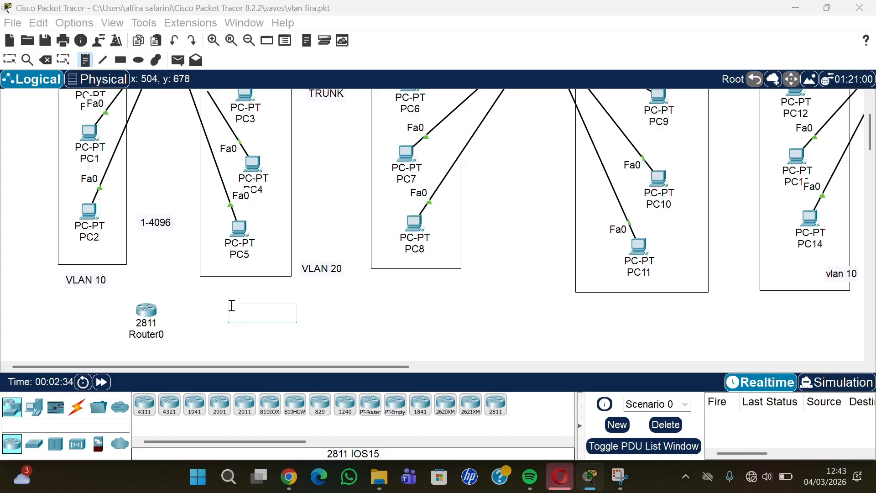
pyautogui.write('VLAN 1')
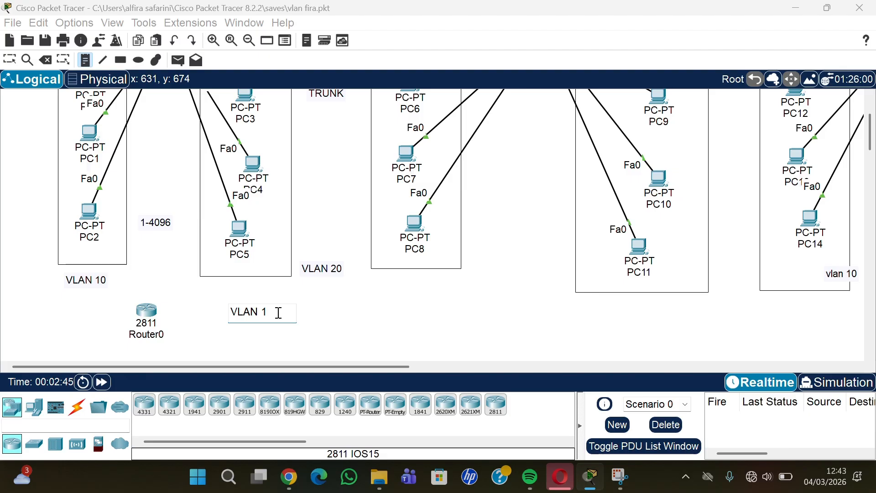
pyautogui.write('102')
pyautogui.write('.168.1.')
pyautogui.write('0/24')
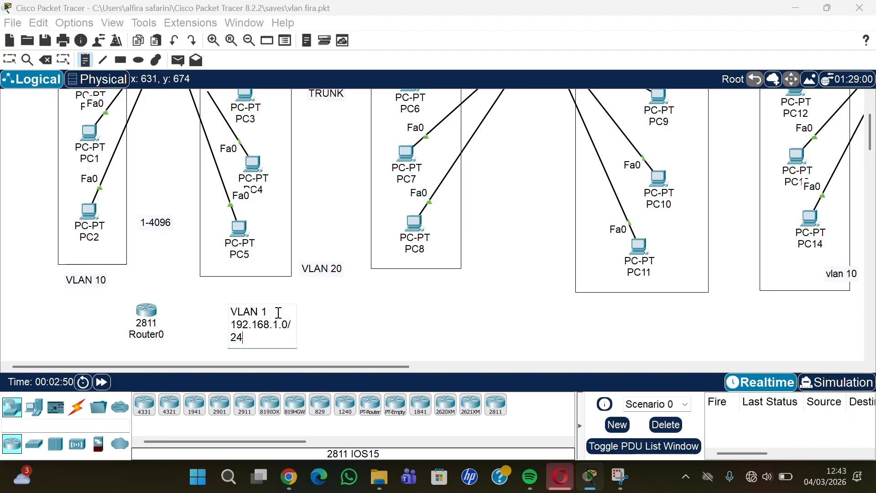
# - Add the second line "VLAN 10 192.168.10.0/24" to the note beside Router0
pyautogui.press('Return')
pyautogui.write('VLAN 10')
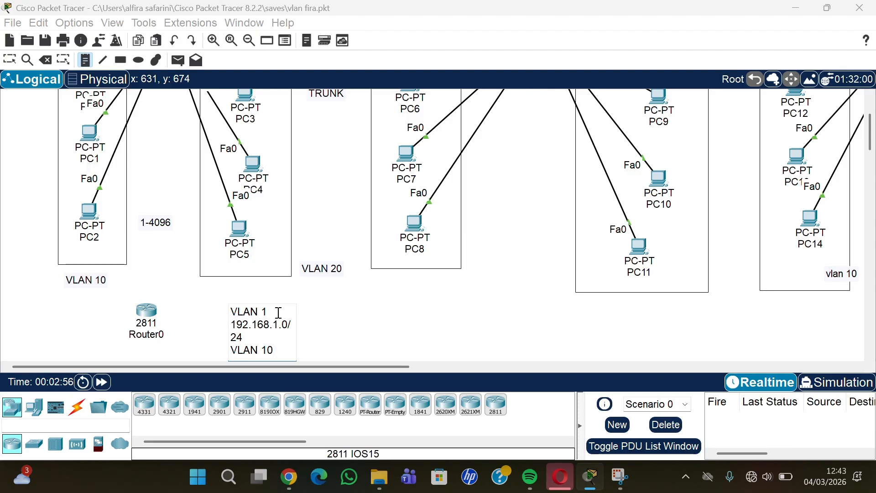
pyautogui.write(' 192.168')
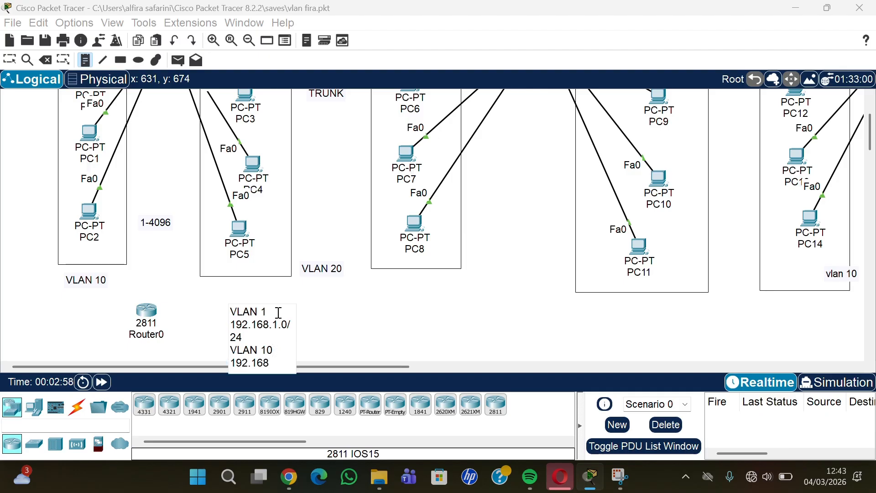
pyautogui.write('.10.0/24 ')
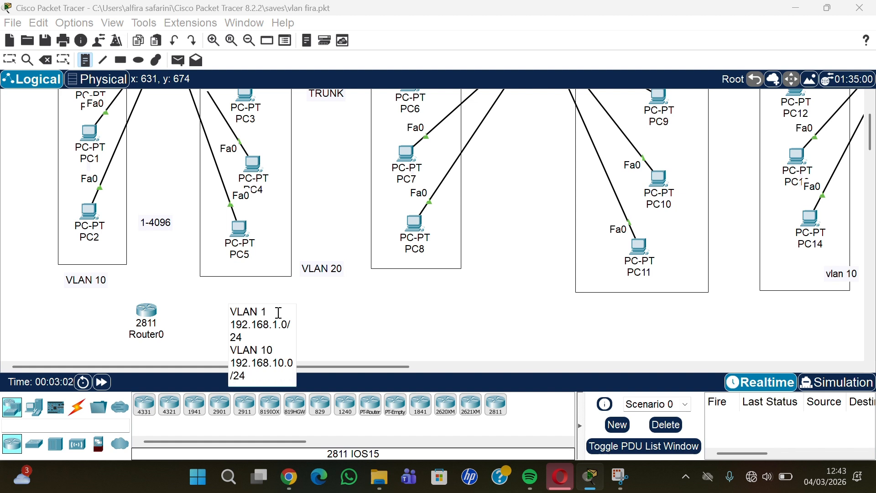
# - Add the third line "VLAN 20 192.168.20.0/24" to the note and finish editing it
pyautogui.write('VLAN 20')
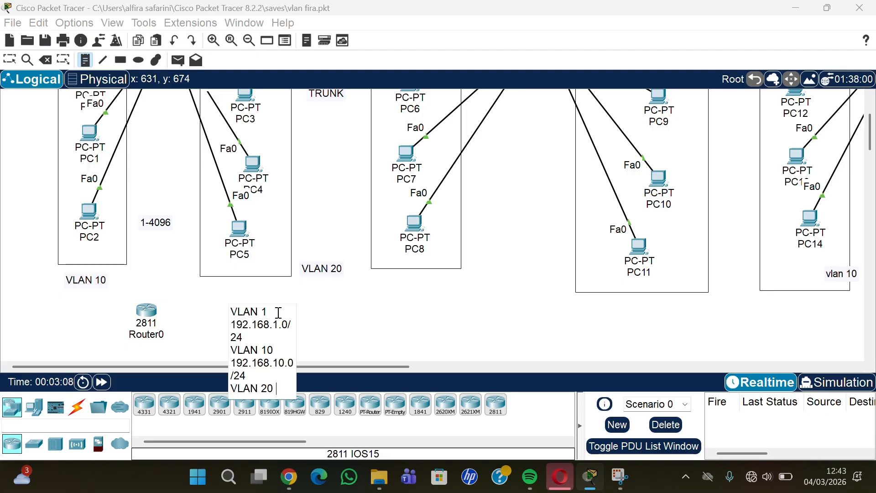
pyautogui.write(' 192.168')
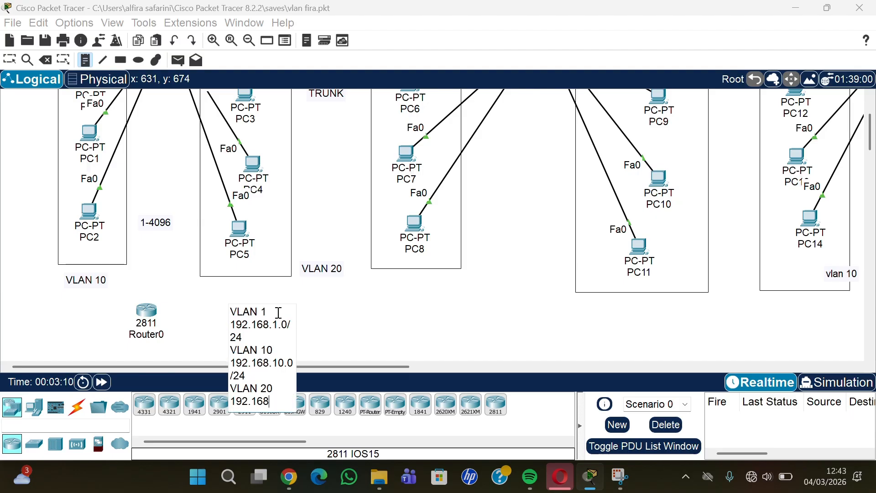
pyautogui.write('.')
pyautogui.write('20.0')
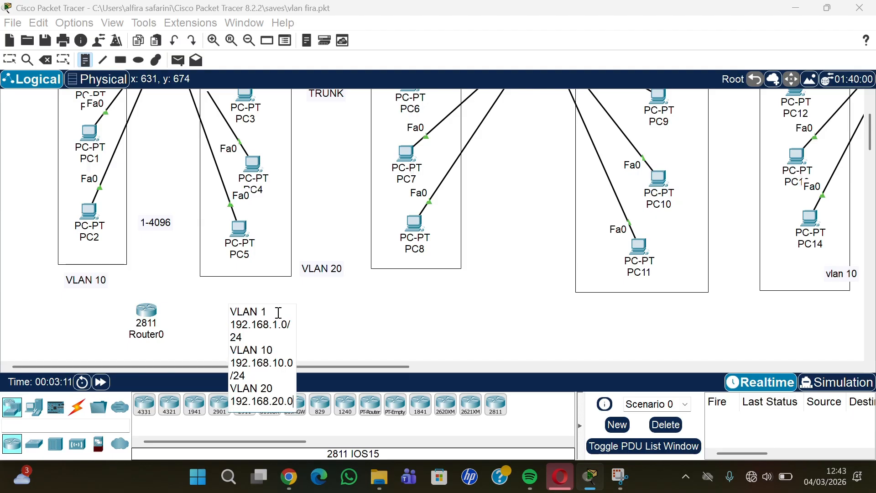
pyautogui.write('/24')
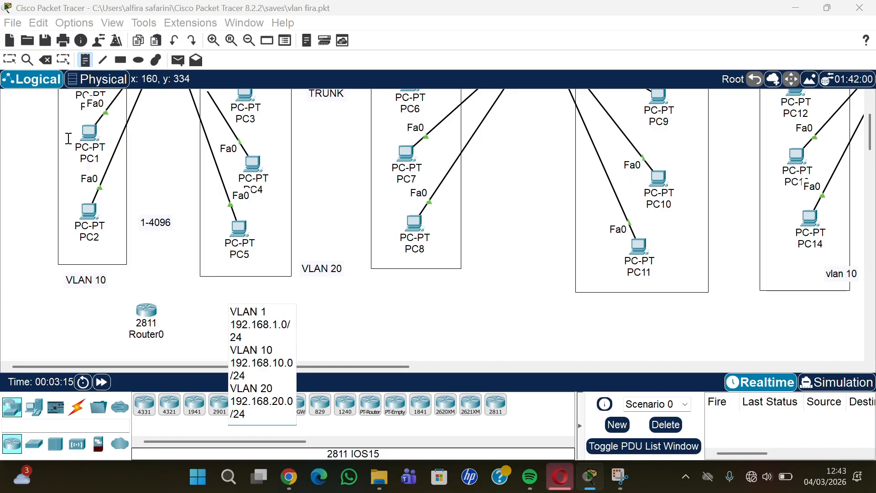
pyautogui.press('Escape')
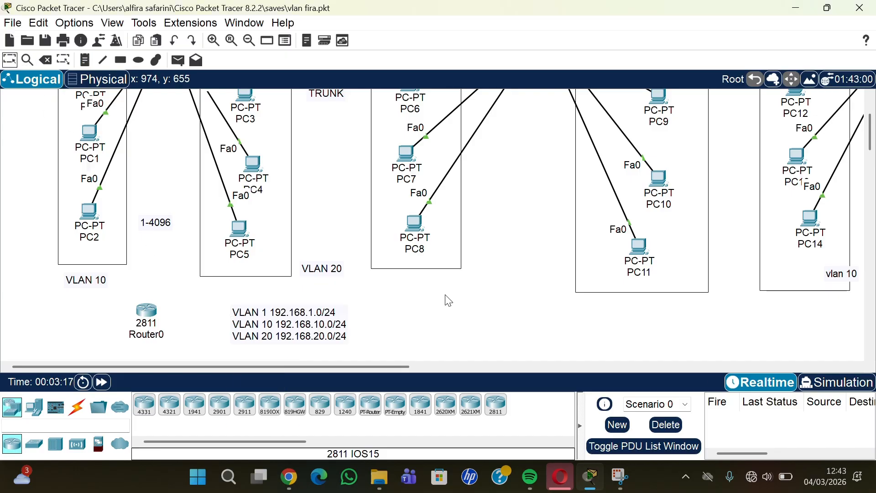
pyautogui.scroll(-1, 374, 311)
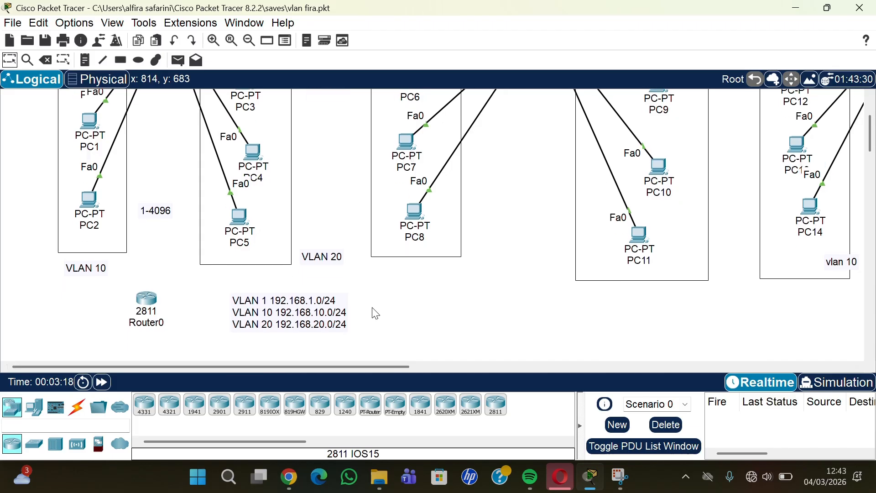
pyautogui.click(149, 300)
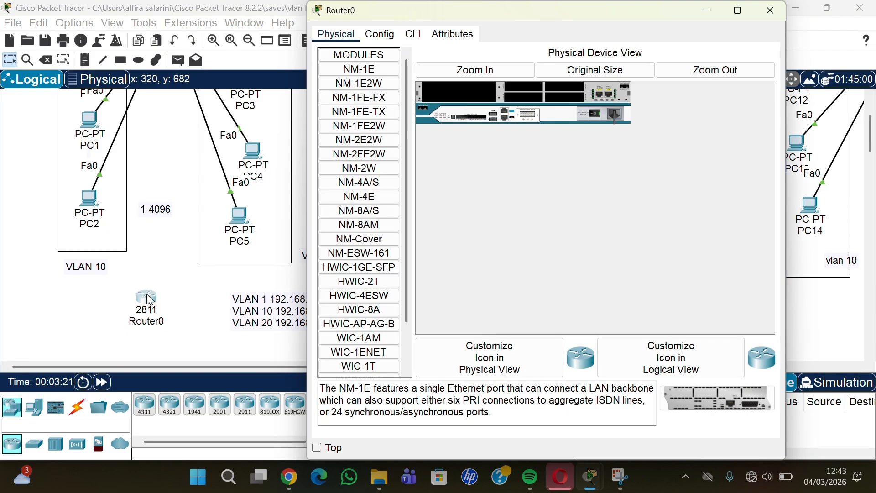
pyautogui.click(196, 300)
# - Connect Router0 to the 2960-24TT switch serving PC1 to PC5, using the automatically chosen connection type
pyautogui.scroll(2, 196, 300)
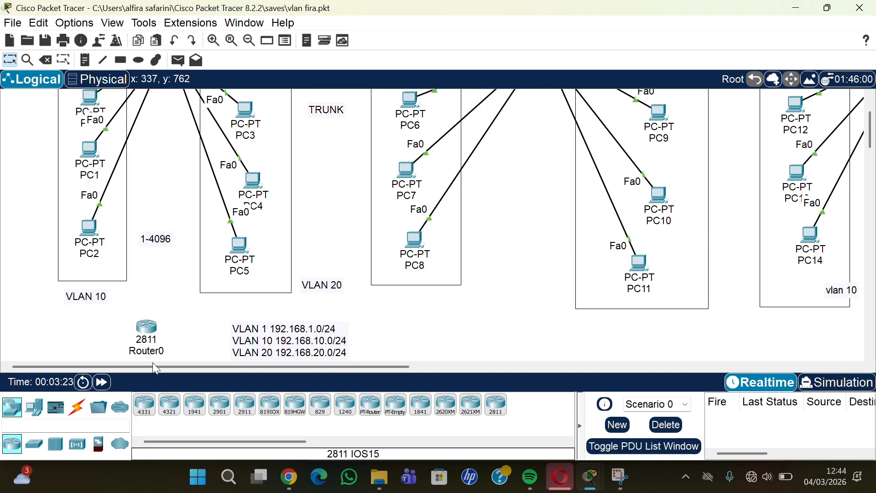
pyautogui.click(80, 411)
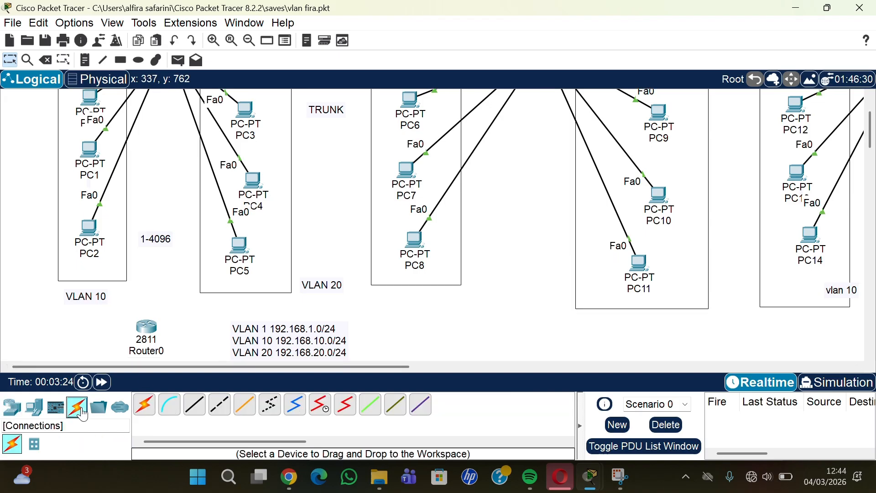
pyautogui.click(144, 404)
pyautogui.click(145, 327)
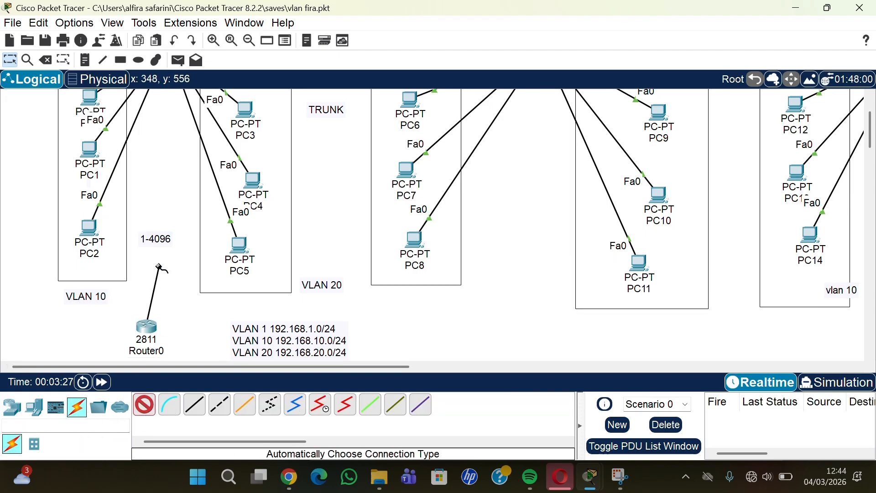
pyautogui.scroll(3, 157, 266)
pyautogui.click(174, 124)
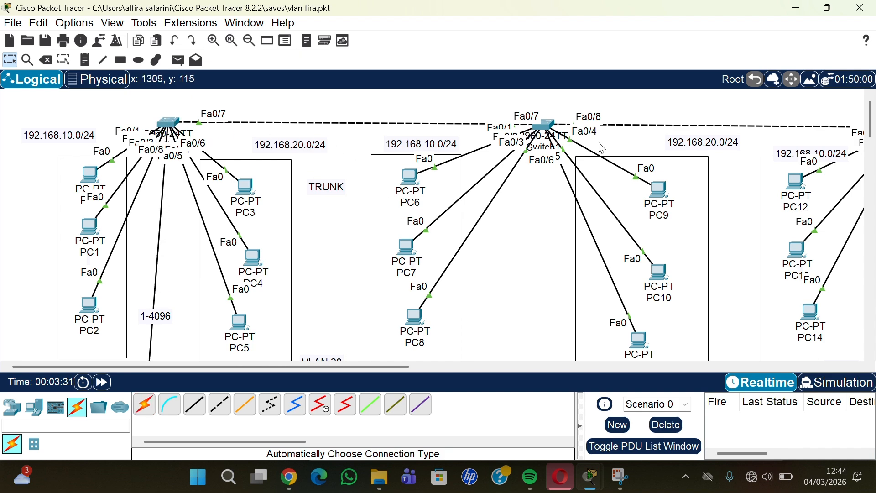
# - Open Router0's IOS command line interface and move its window clear of the VLAN address note
pyautogui.scroll(-5, 601, 147)
pyautogui.scroll(1, 602, 147)
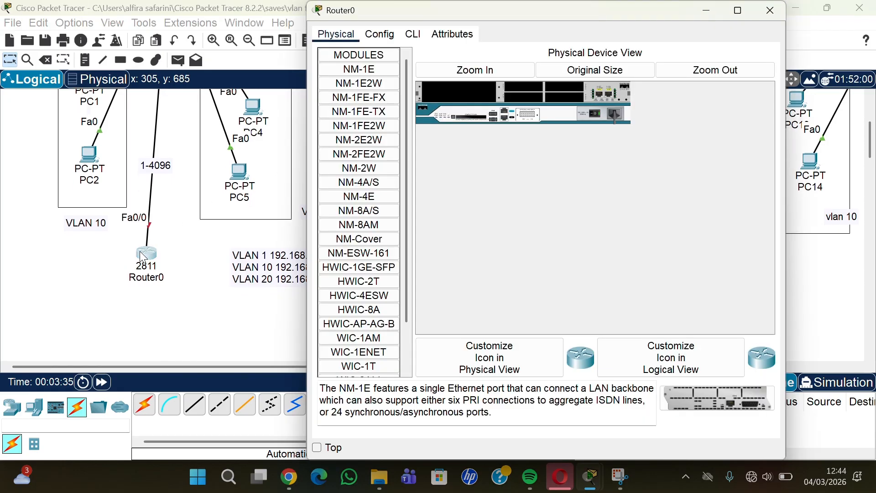
pyautogui.click(152, 256)
pyautogui.moveTo(560, 10); pyautogui.dragTo(597, 70)
pyautogui.click(451, 95)
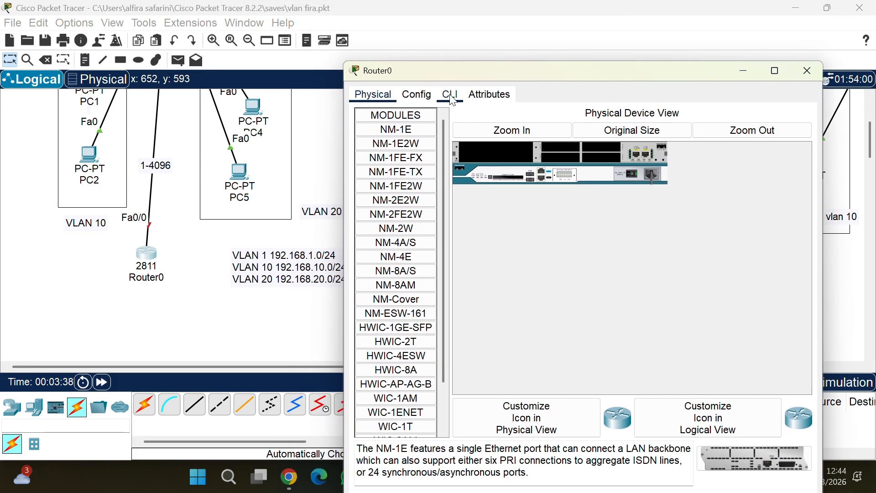
pyautogui.moveTo(587, 70); pyautogui.dragTo(597, 38)
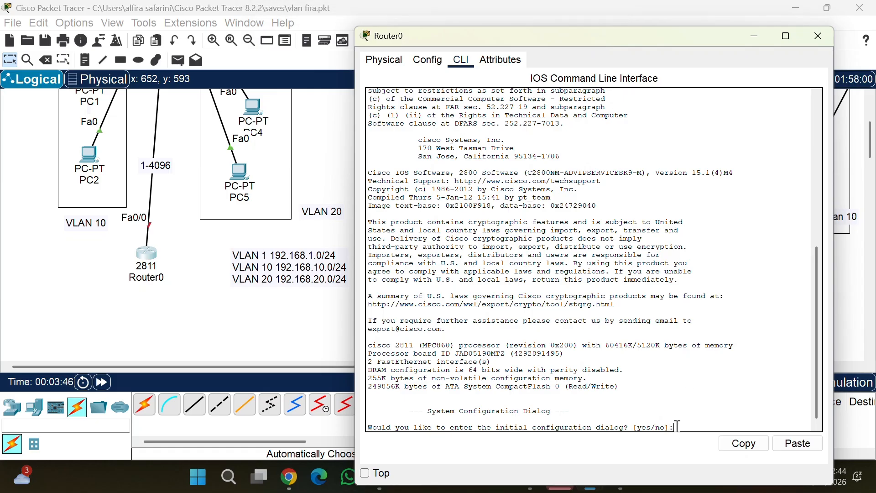
# - Answer N to Router0's initial configuration dialog and bring up the user EXEC prompt
pyautogui.write('N')
pyautogui.press('Return')
pyautogui.press('Return')
pyautogui.press('Return')
pyautogui.press('Return')
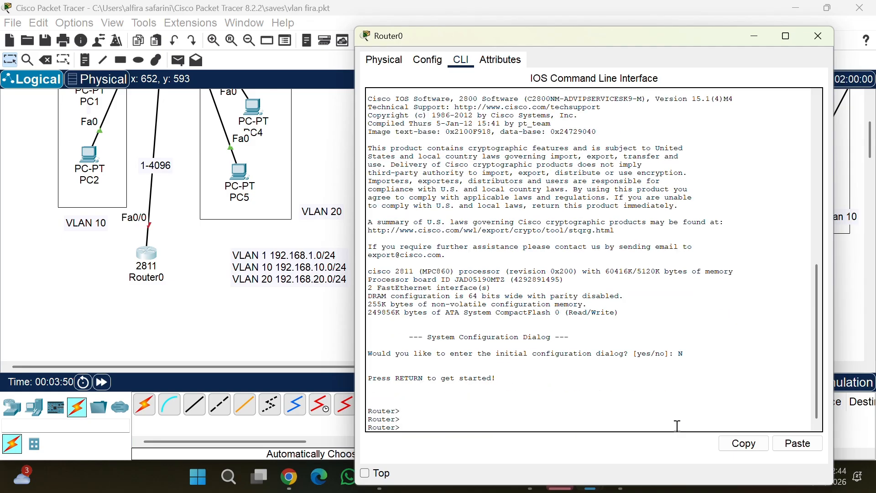
# - Enter privileged EXEC mode on Router0 with the command ENA
pyautogui.write('ENAV')
pyautogui.press('BackSpace')
pyautogui.press('Return')
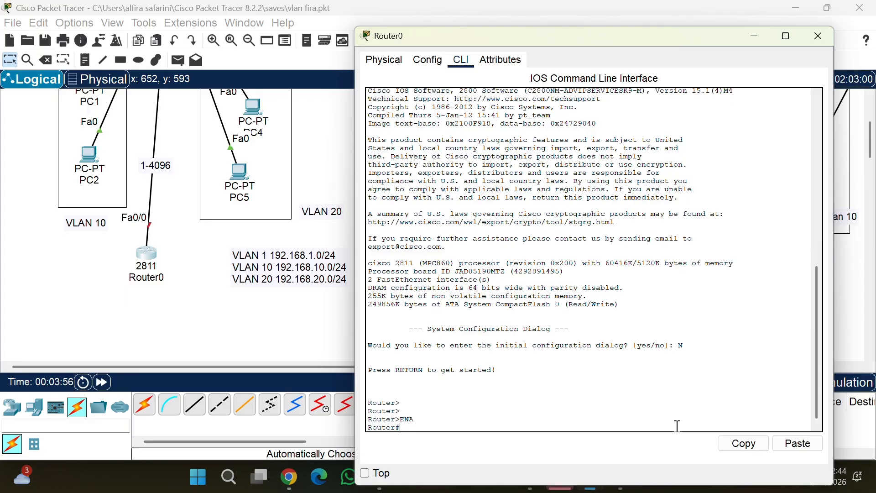
# - Enter global configuration mode on Router0 with the command conf t
pyautogui.write('conf t')
pyautogui.press('Return')
pyautogui.press('Return')
pyautogui.press('Return')
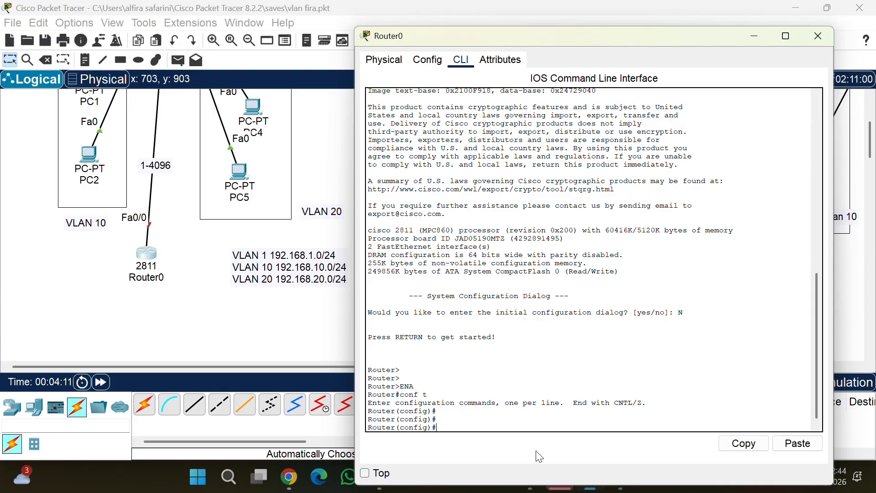
# - Assign IP address 192.168.1.1 with mask 255.255.255.0 to Router0's interface fa0/0
pyautogui.write('int ')
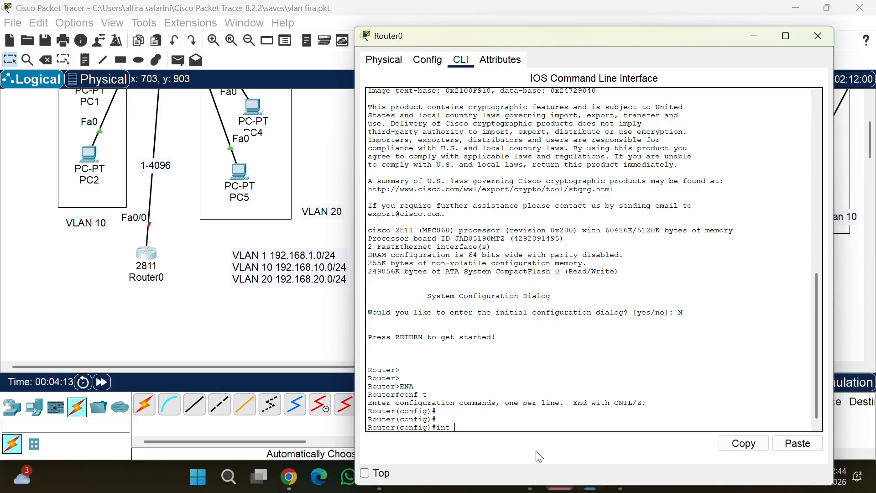
pyautogui.write('fa0/0')
pyautogui.press('Return')
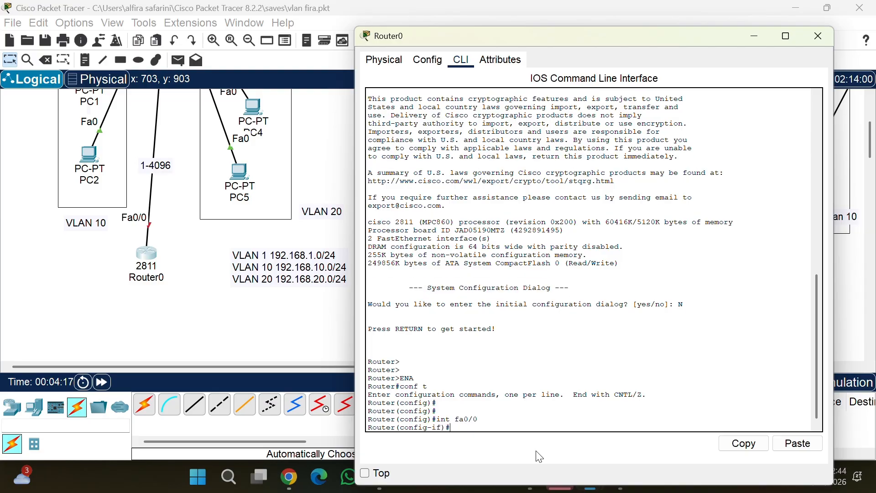
pyautogui.press('Return')
pyautogui.press('Return')
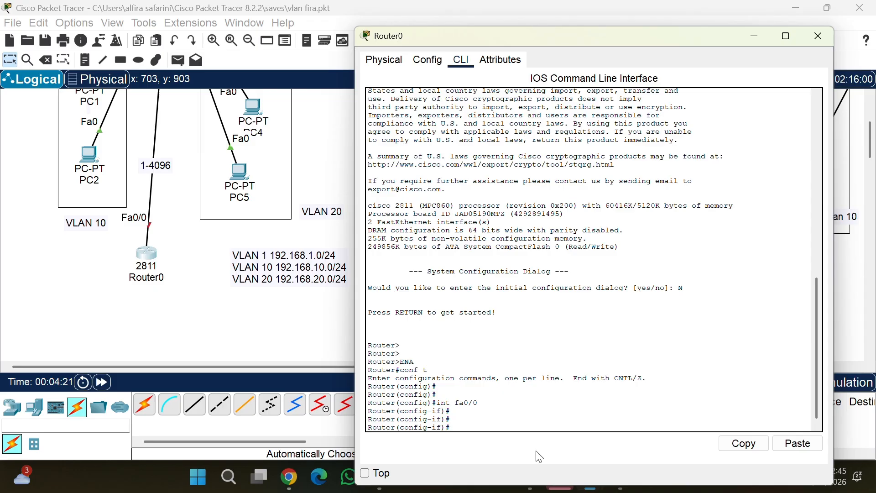
pyautogui.write('ip ad 192.168.')
pyautogui.write('1')
pyautogui.write(' 255.255.255.0')
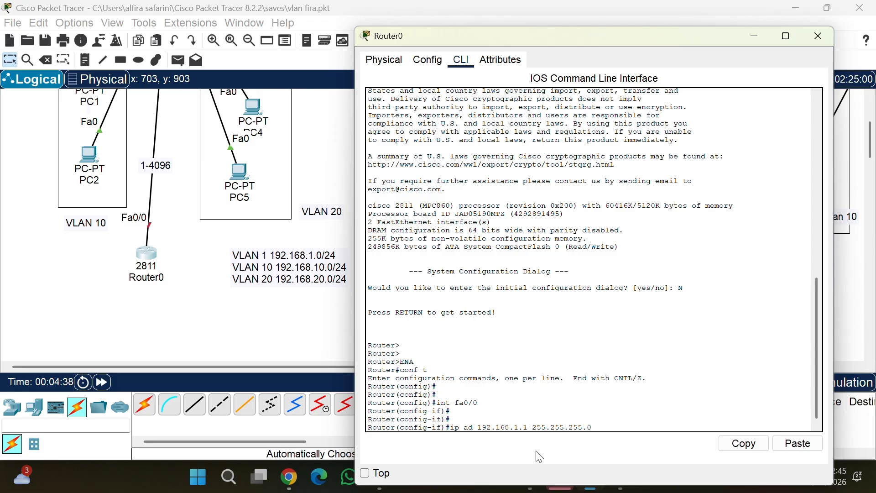
pyautogui.press('Return')
pyautogui.press('Return')
pyautogui.press('Return')
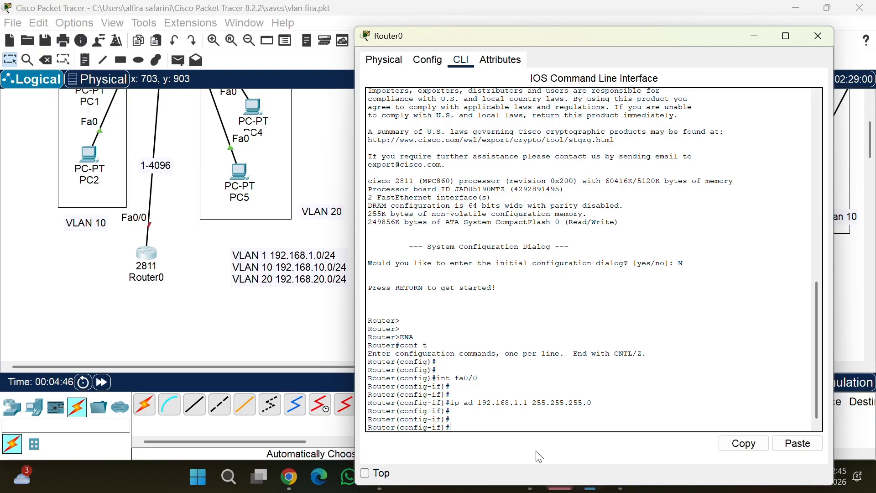
# - Display Router0's brief IP interface status with do sh ip int br
pyautogui.write('do sh')
pyautogui.press('Tab')
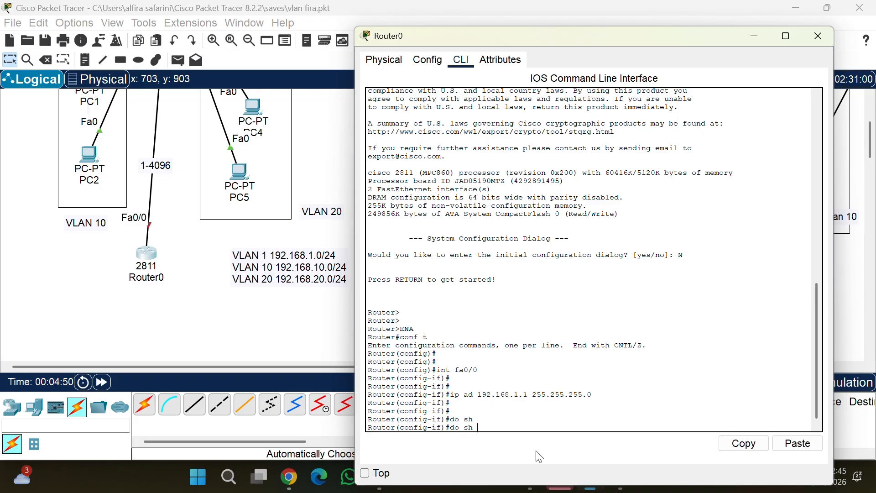
pyautogui.write('ip int br')
pyautogui.press('Return')
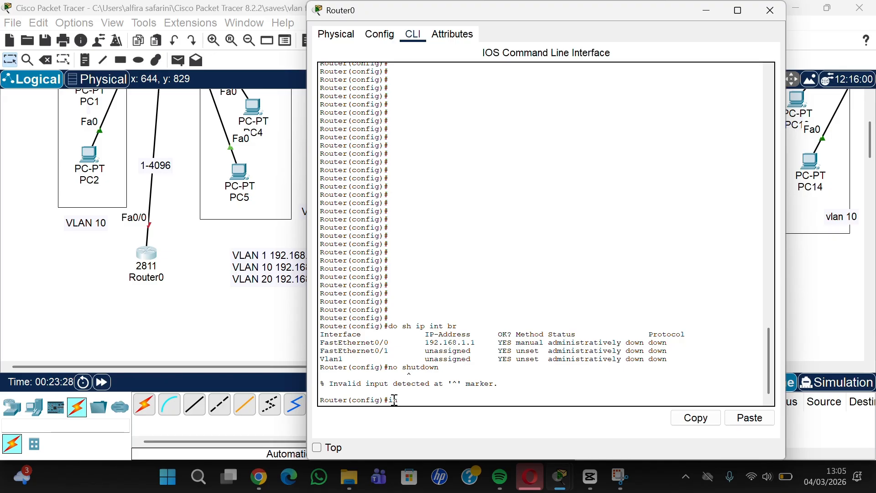
# - Enable interface fa0/0 on Router0 with no shutdown from its interface configuration mode
pyautogui.write('nt fa0/0')
pyautogui.press('Return')
pyautogui.press('Return')
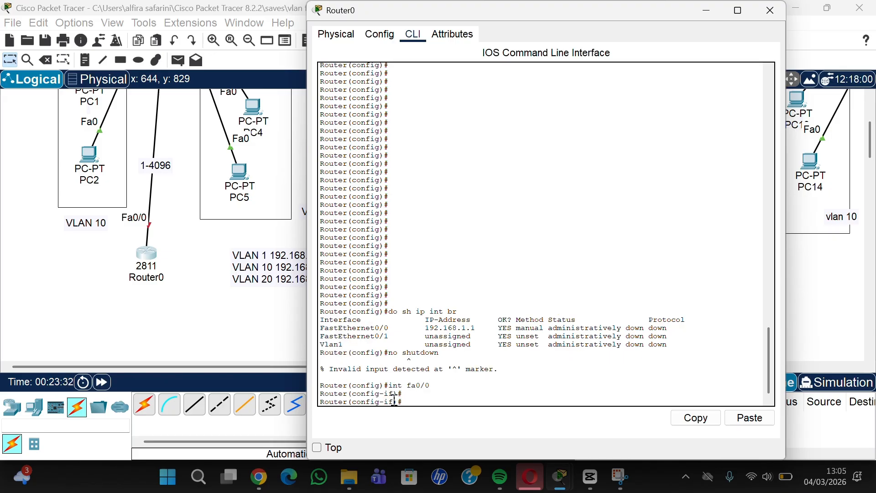
pyautogui.write('no shutdown')
pyautogui.press('Return')
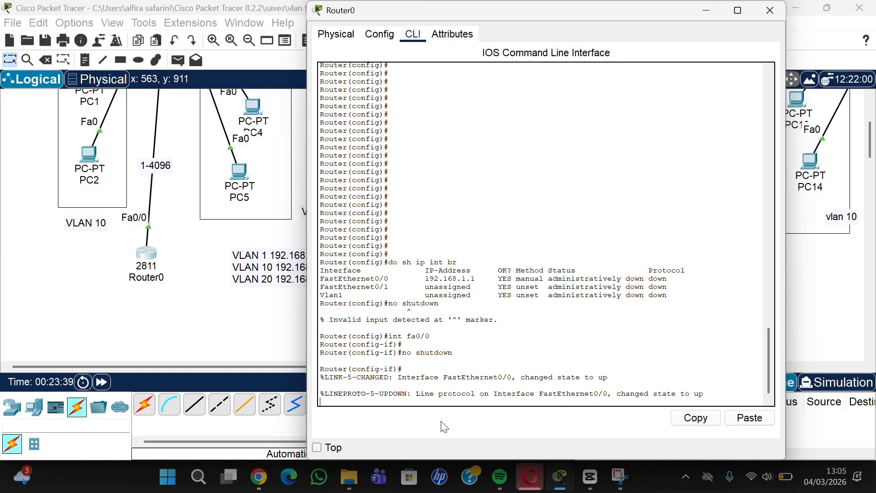
pyautogui.press('Return')
pyautogui.press('Return')
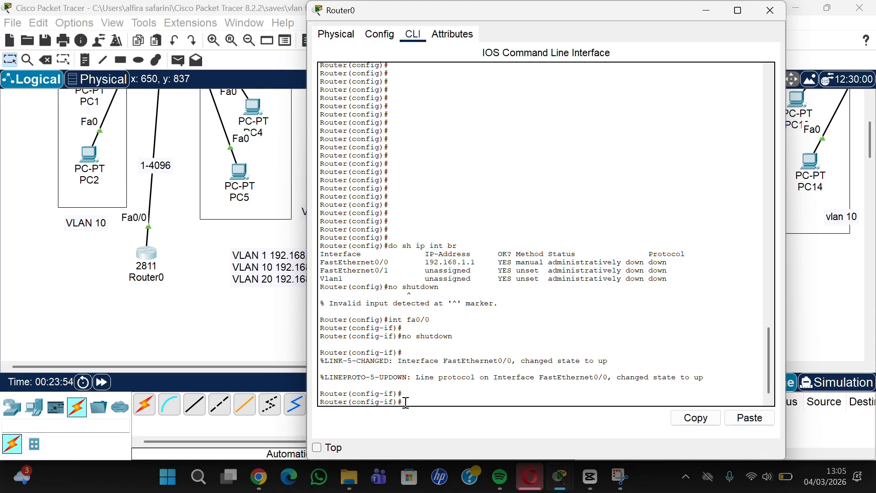
# - Create subinterface fa0/0.10 on Router0 and enter its configuration mode
pyautogui.write('int fa0/0.10')
pyautogui.press('Return')
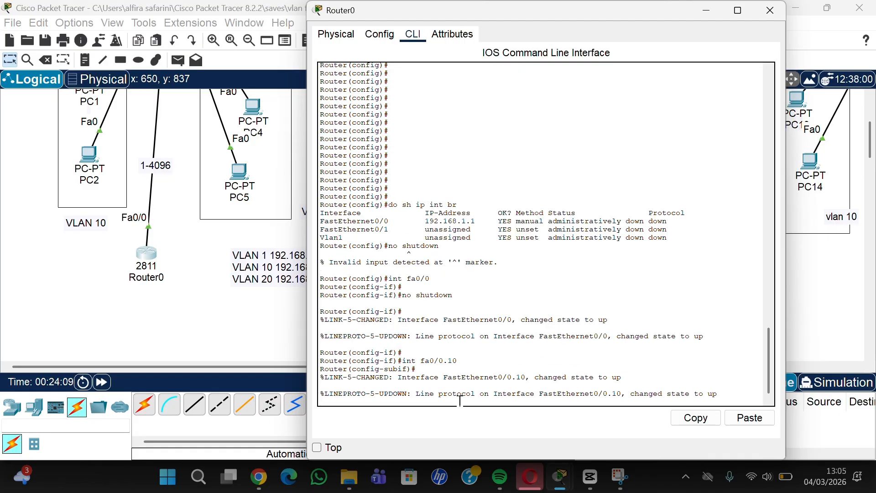
pyautogui.press('Return')
pyautogui.press('Return')
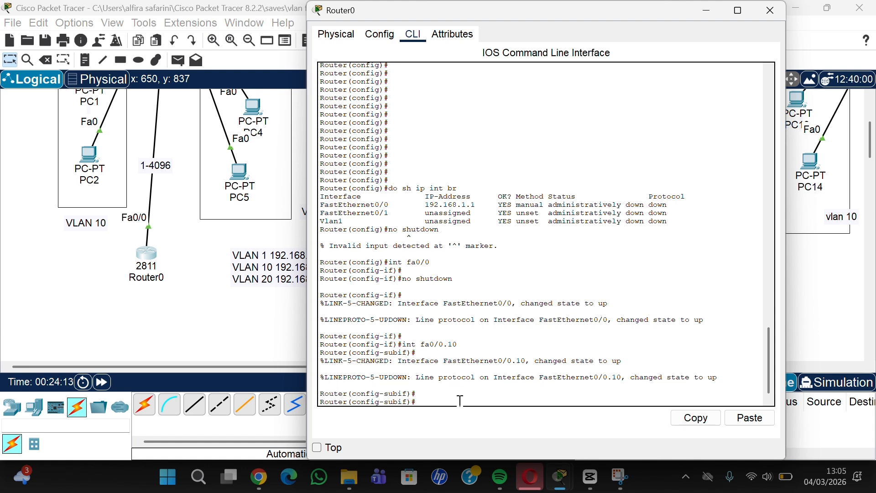
# - Set dot1Q encapsulation with VLAN ID 10 on subinterface fa0/0.10
pyautogui.write('enca')
pyautogui.press('Tab')
pyautogui.write('d')
pyautogui.press('Tab')
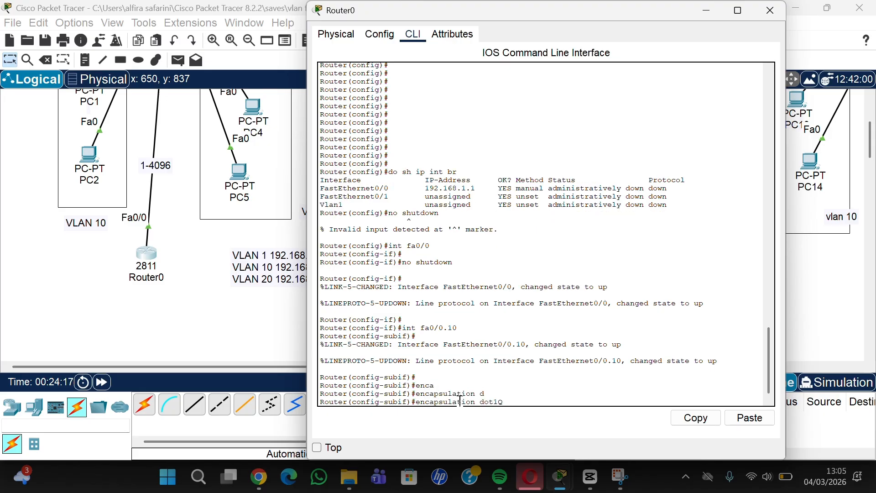
pyautogui.write('10')
pyautogui.press('Return')
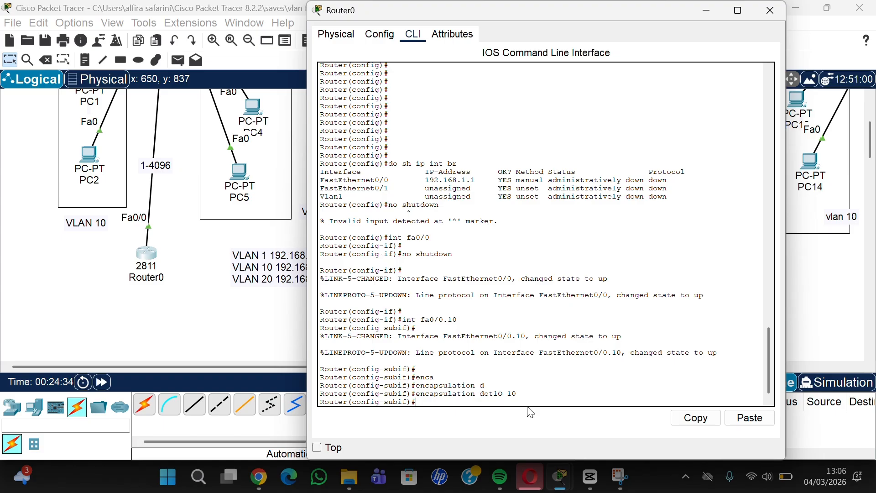
# - Assign IP address 192.168.10.1 with mask 255.255.255.0 to subinterface fa0/0.10
pyautogui.write('ip ad 192.168.10.1 255.255.255.0')
pyautogui.press('Return')
pyautogui.press('Return')
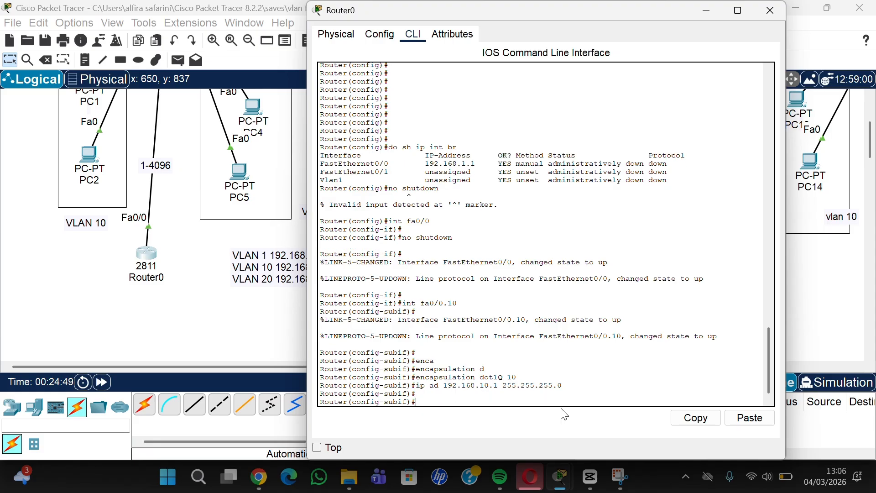
# - Exit subinterface configuration and check all router interfaces with do sh ip int br
pyautogui.write('ex')
pyautogui.press('Return')
pyautogui.write('do ')
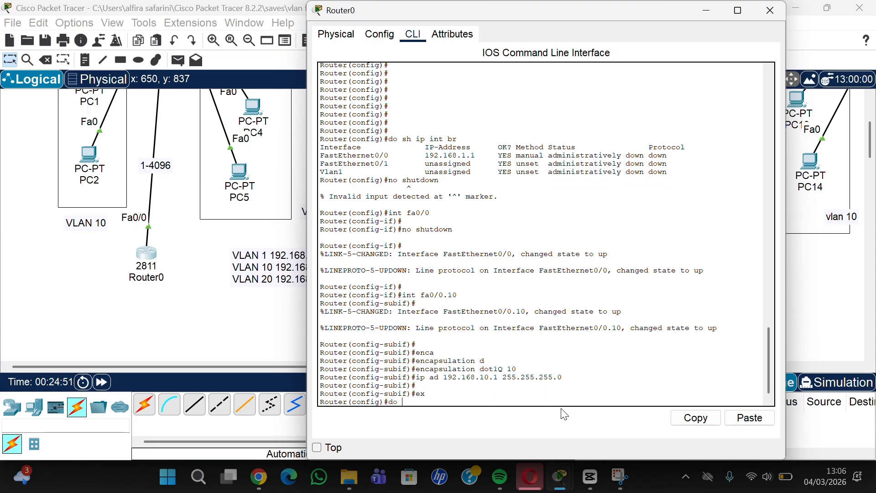
pyautogui.write('sh ip int br')
pyautogui.press('Return')
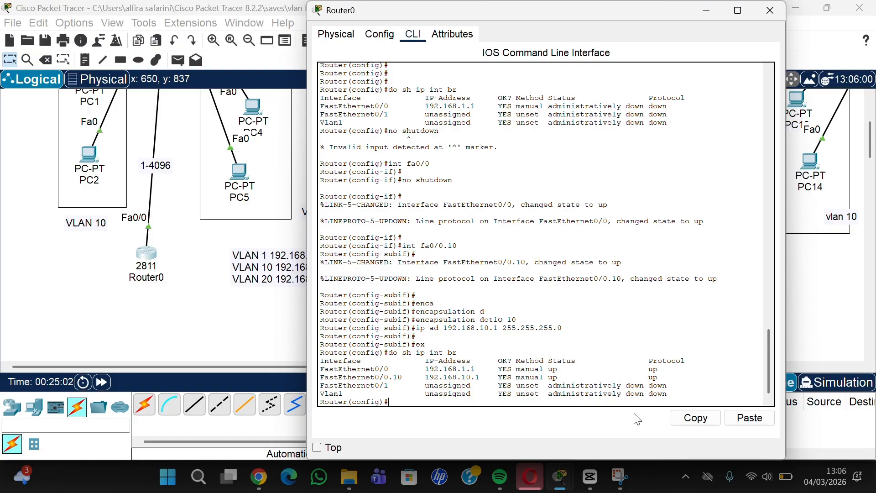
pyautogui.press('Return')
pyautogui.press('Return')
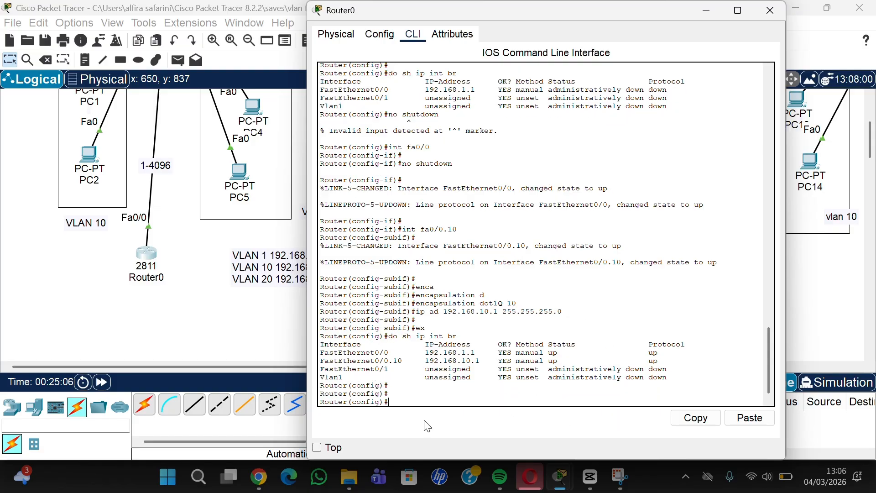
# - Create subinterface fa0/0.20 on Router0 and enter its configuration mode
pyautogui.write('int')
pyautogui.write(' fa0.')
pyautogui.write('/')
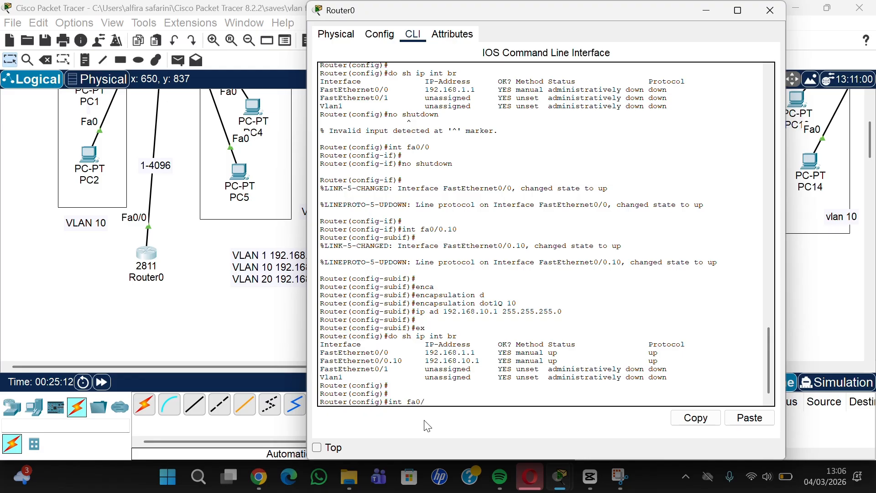
pyautogui.write('0/')
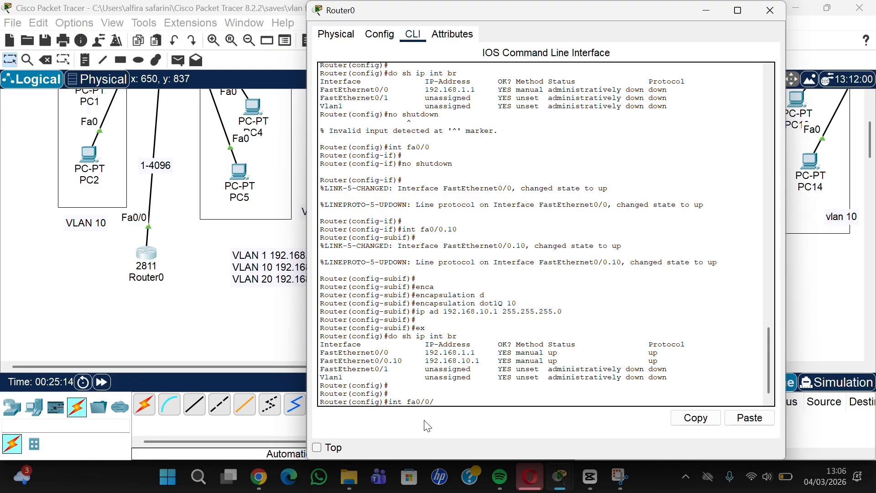
pyautogui.write('.20')
pyautogui.press('Return')
pyautogui.press('Return')
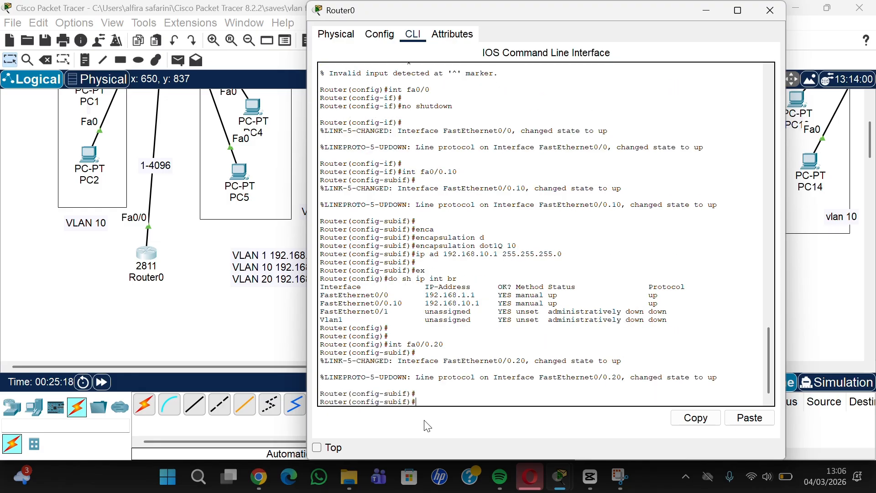
# - Set dot1Q encapsulation with VLAN ID 20 on subinterface fa0/0.20
pyautogui.write('eca')
pyautogui.press('Tab')
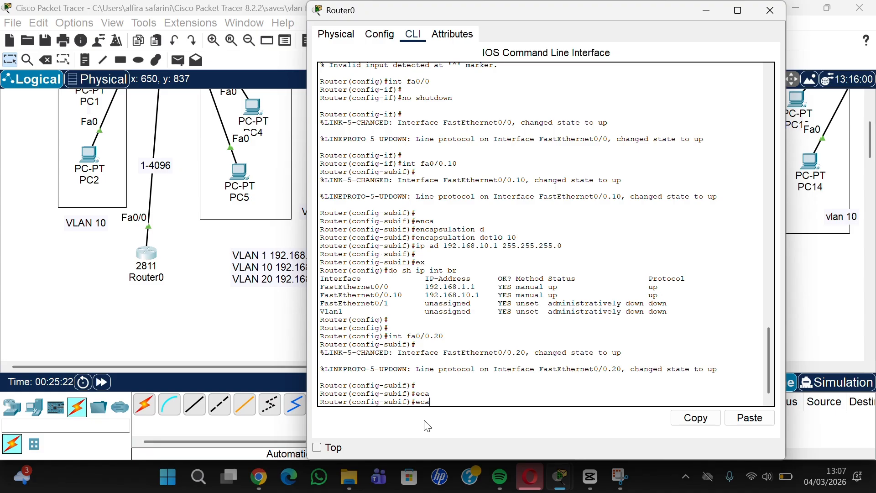
pyautogui.write('nca')
pyautogui.press('Tab')
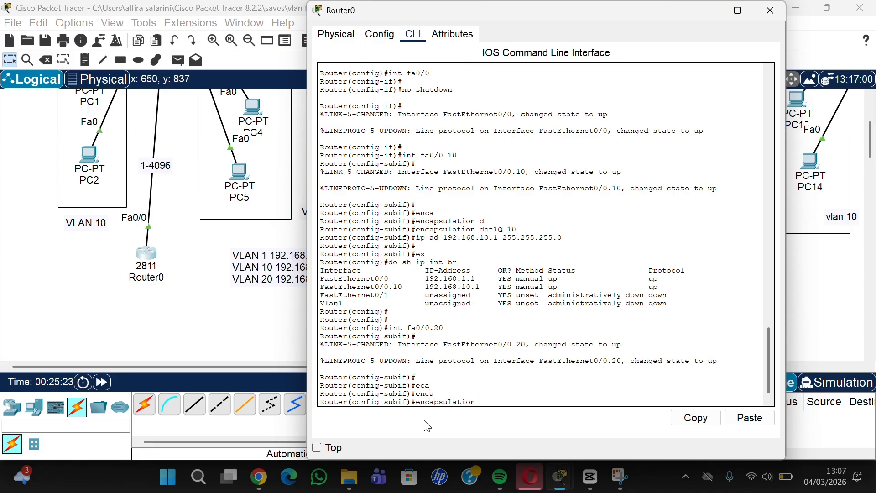
pyautogui.write('d')
pyautogui.press('Tab')
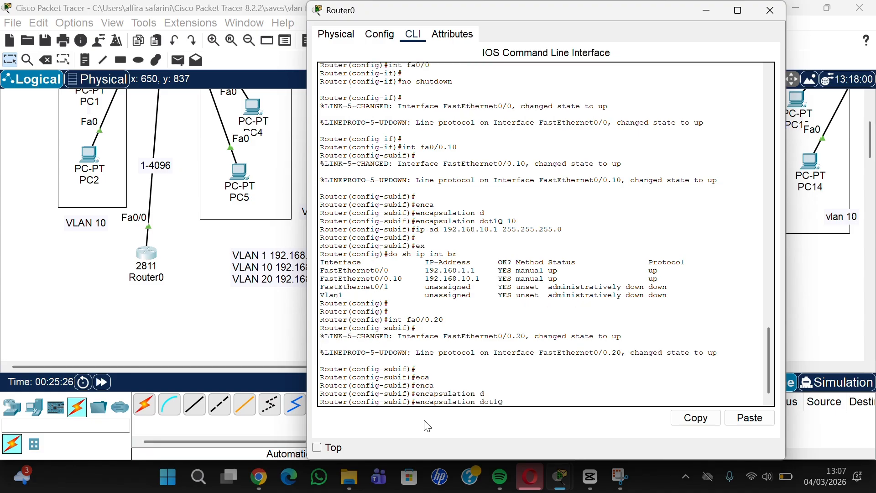
pyautogui.write('20')
pyautogui.press('Return')
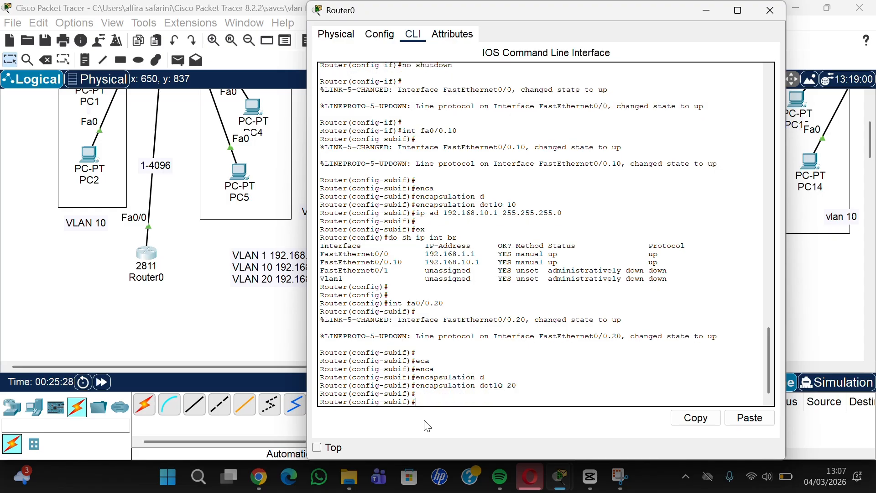
# - Try to assign IP address 192.168.20.1 with mask 255.255.255.0 to subinterface fa0/0.20
pyautogui.write('192.168.20.1 255.255.255.0')
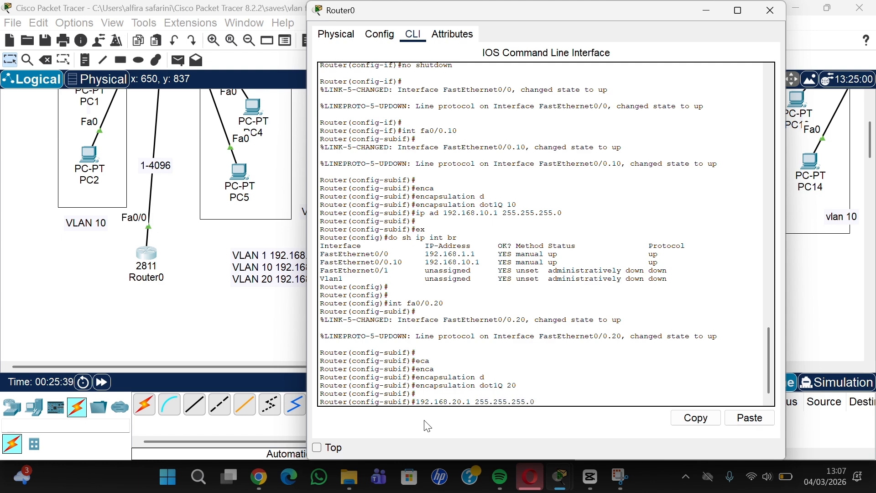
pyautogui.press('Return')
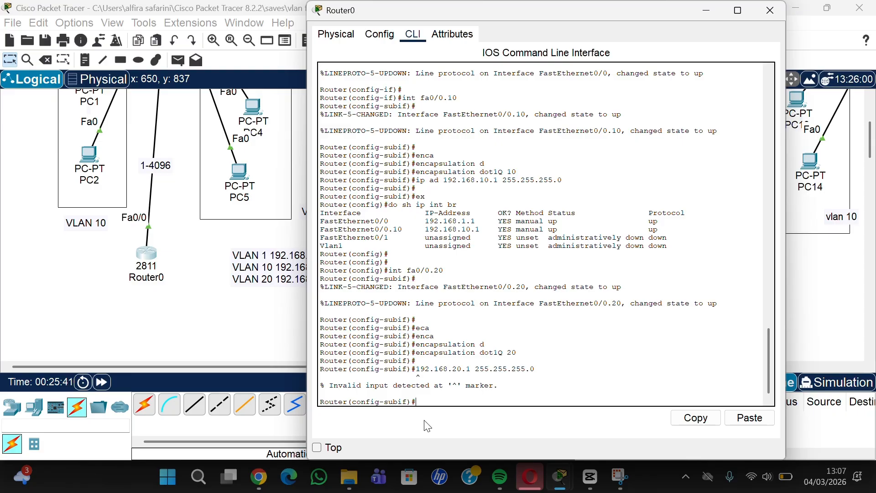
pyautogui.press('Up')
pyautogui.write('ip ad')
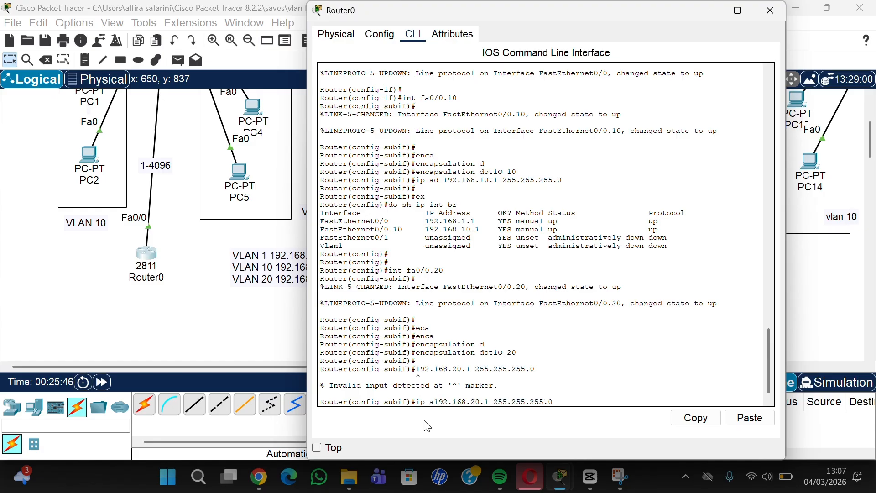
pyautogui.press('Return')
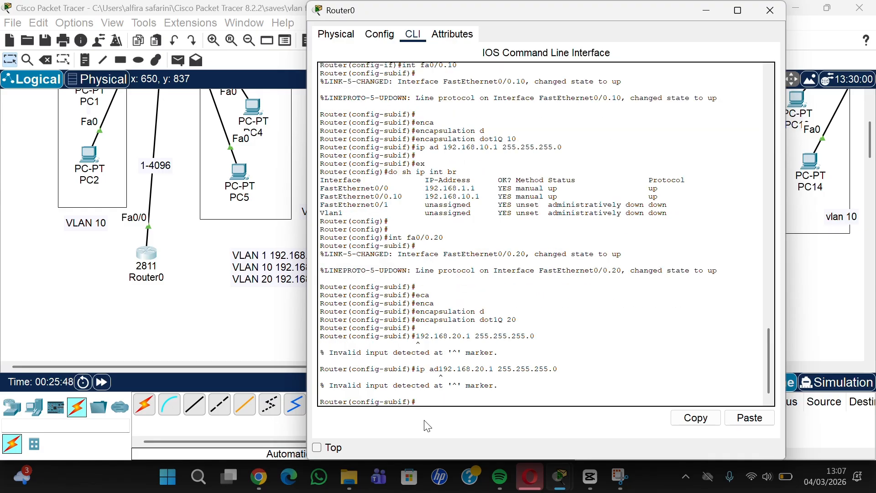
# - Correct the previous command to ip ad 192.168.20.1 255.255.255.0 and run it on subinterface fa0/0.20
pyautogui.press('Up')
pyautogui.press('Left')
pyautogui.press('Left')
pyautogui.press('Left')
pyautogui.press('Left')
pyautogui.press('Left')
pyautogui.press('Left')
pyautogui.press('Left')
pyautogui.press('Left')
pyautogui.press('Left')
pyautogui.press('Left')
pyautogui.press('Left')
pyautogui.press('Left')
pyautogui.press('Left')
pyautogui.press('Left')
pyautogui.press('Left')
pyautogui.press('Left')
pyautogui.press('Left')
pyautogui.press('Left')
pyautogui.press('Left')
pyautogui.press('Left')
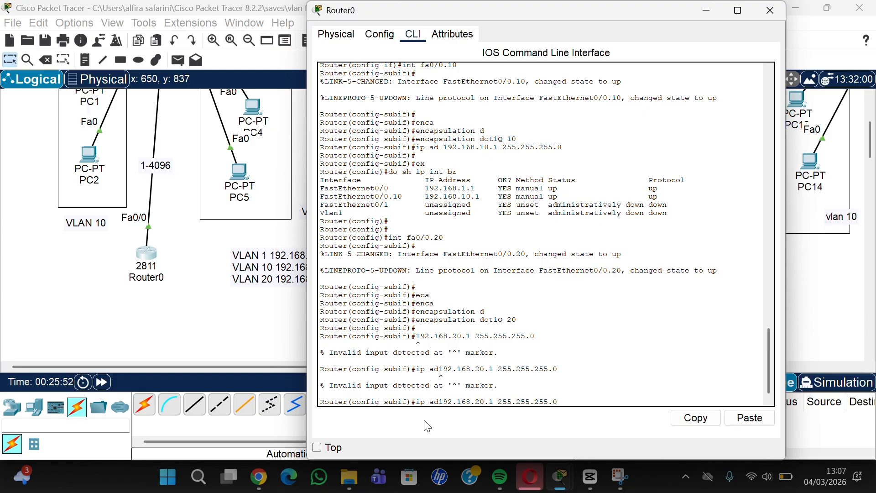
pyautogui.press('Return')
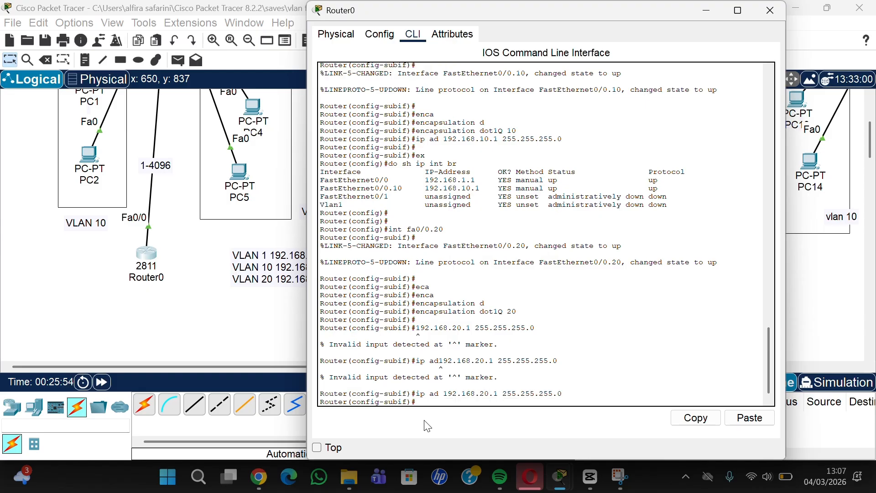
pyautogui.press('Return')
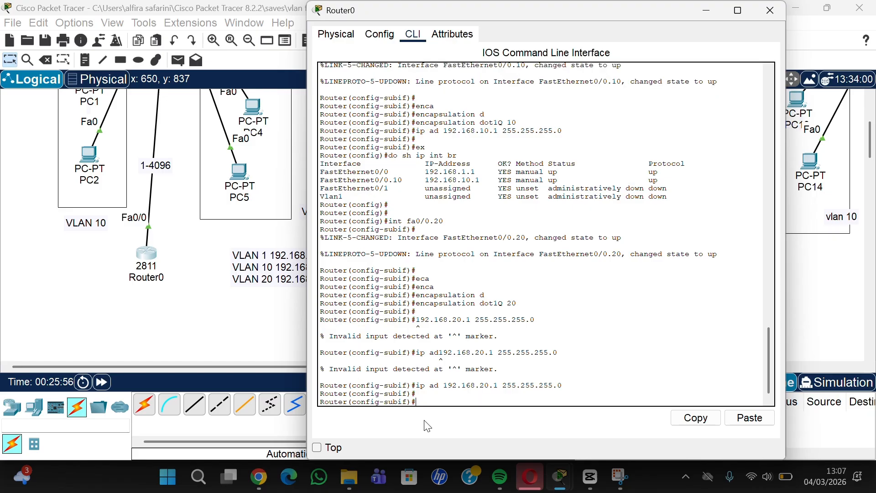
# - Check the router's interface addresses and status, including fa0/0.20, with do sh ip int br
pyautogui.write('do sh ip int br')
pyautogui.press('Return')
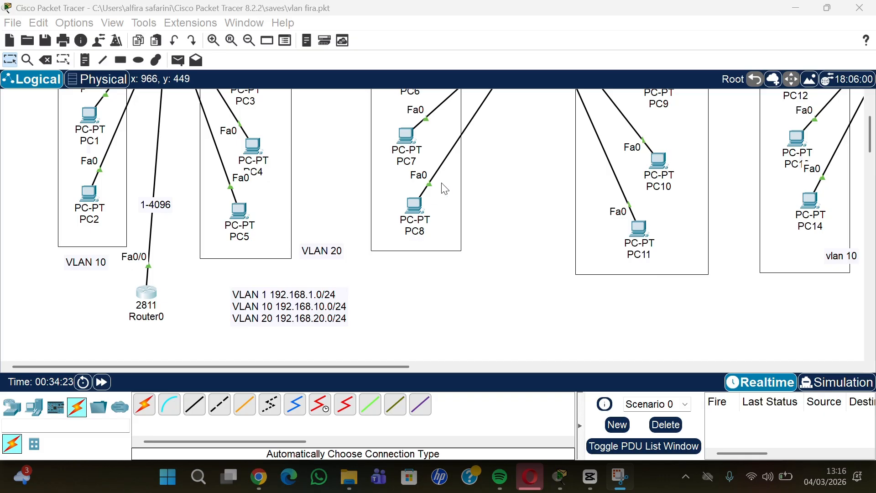
# - Open the IP configuration of PC0 in the first VLAN 10 group
pyautogui.scroll(3, 444, 190)
pyautogui.scroll(2, 122, 173)
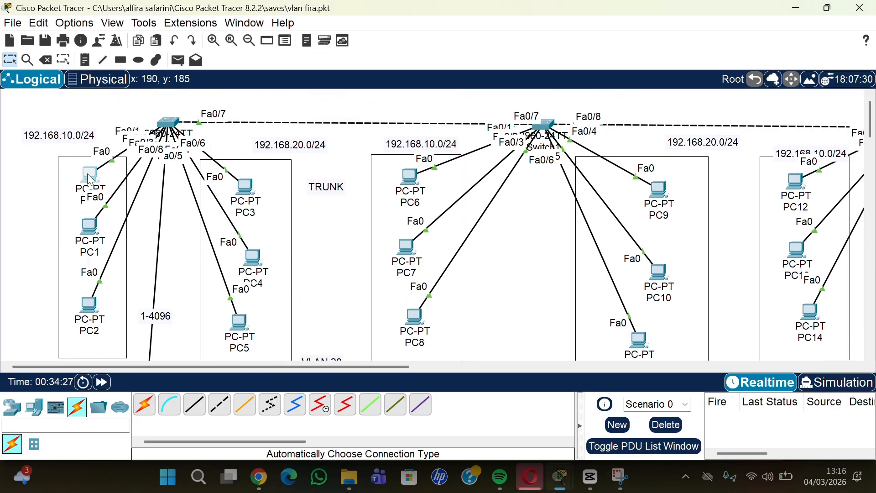
pyautogui.click(90, 178)
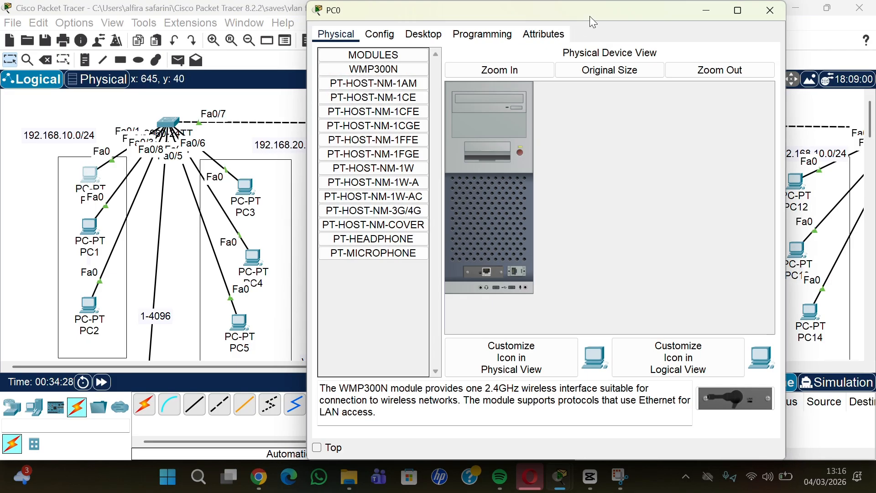
pyautogui.moveTo(598, 10); pyautogui.dragTo(608, 37)
pyautogui.click(424, 62)
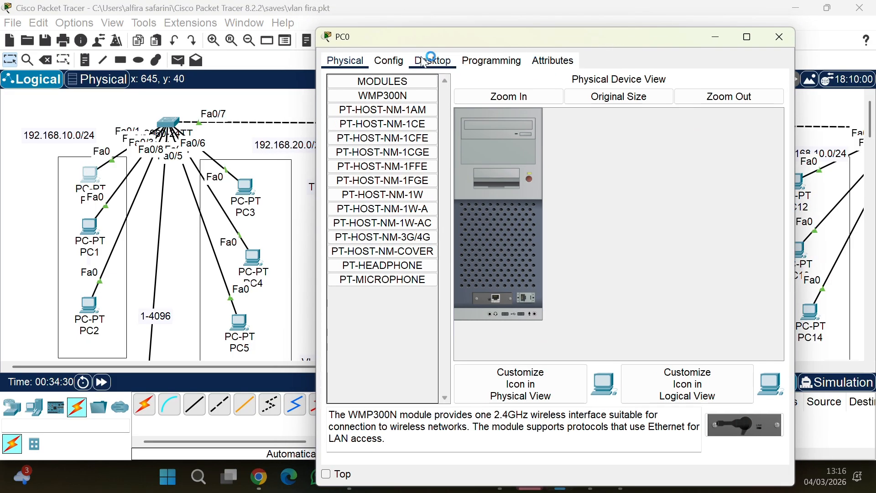
pyautogui.click(360, 112)
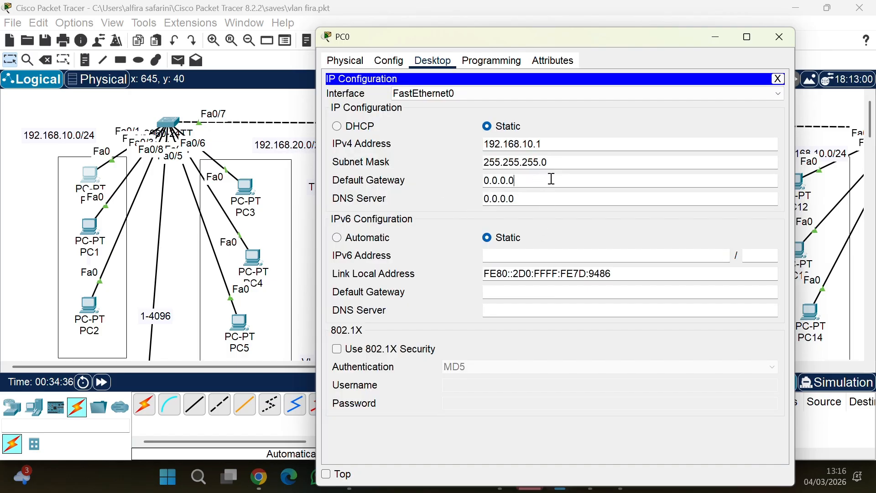
# - Move the note listing the VLAN 1, 10 and 20 subnets slightly down and closer to Router0
pyautogui.scroll(-5, 260, 267)
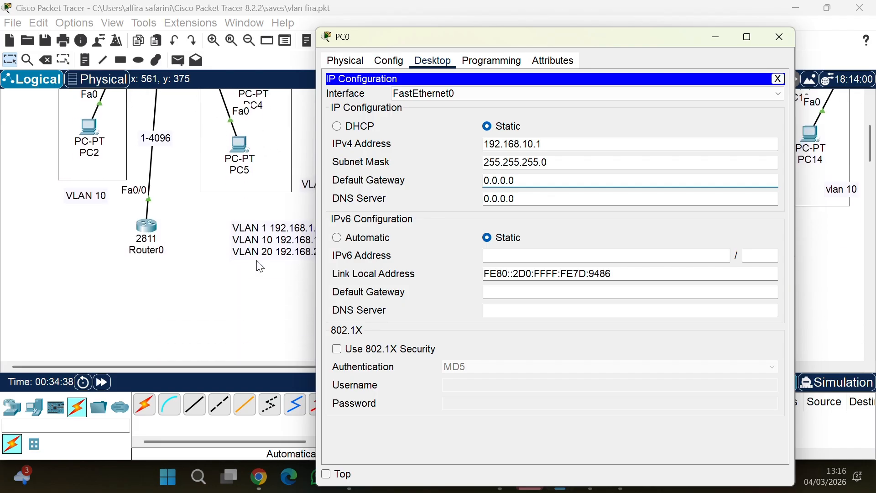
pyautogui.click(290, 237)
pyautogui.moveTo(289, 237); pyautogui.dragTo(260, 262)
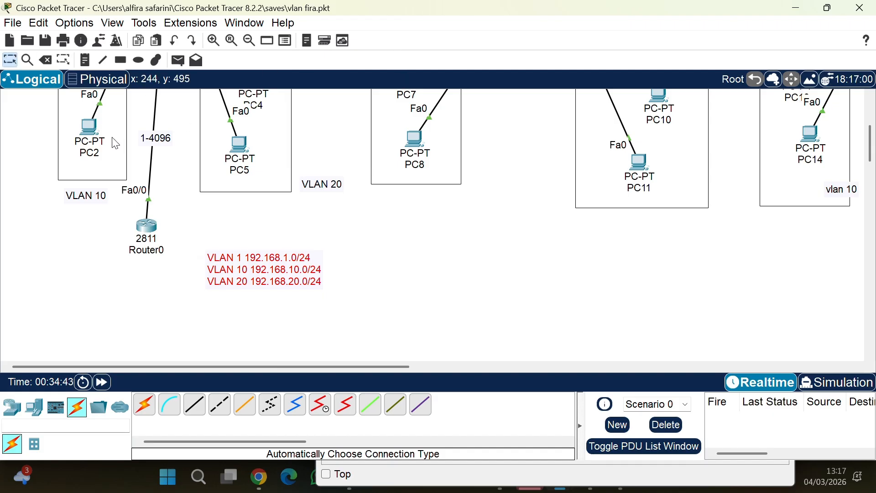
# - Set PC0's default gateway to 192.168.10.1
pyautogui.scroll(5, 114, 144)
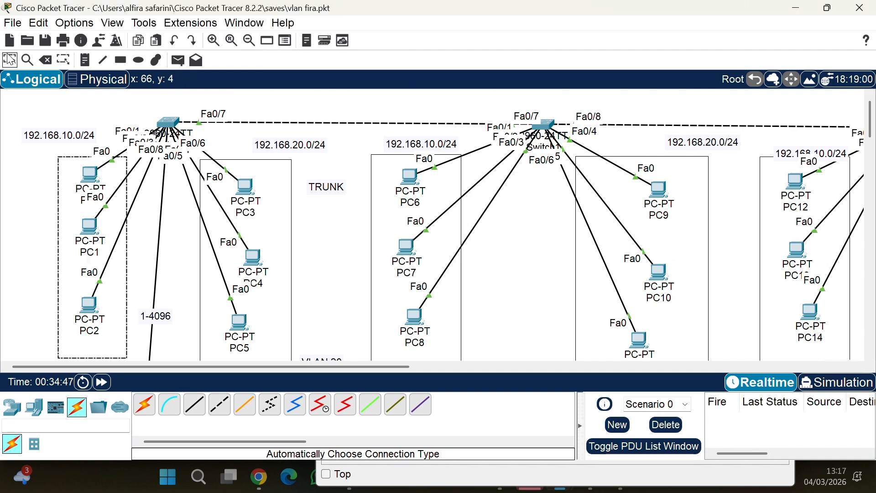
pyautogui.click(90, 178)
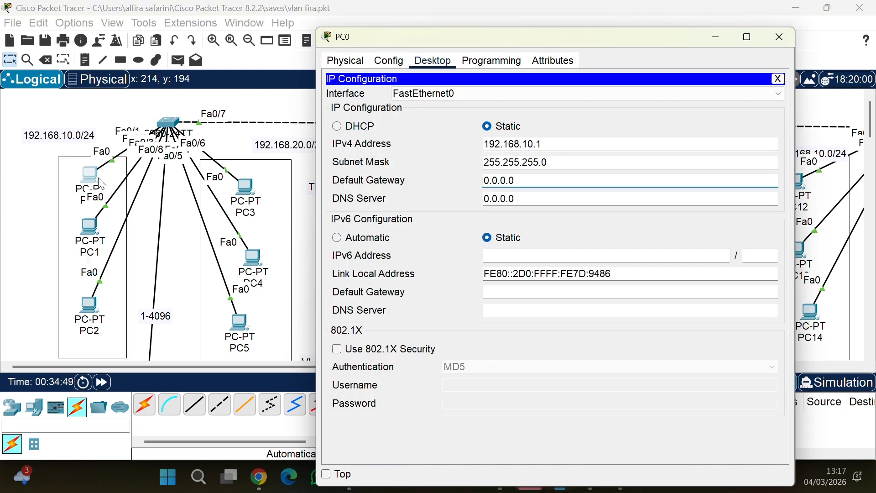
pyautogui.click(533, 182)
pyautogui.press('BackSpace')
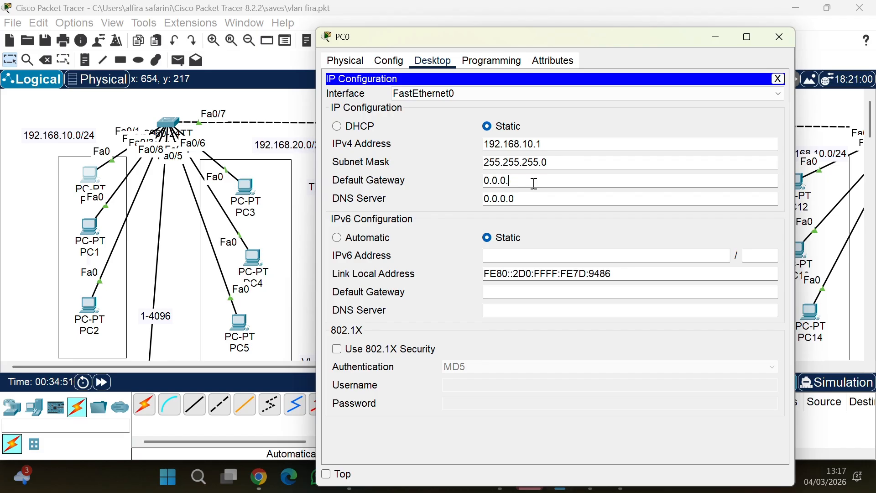
pyautogui.press('BackSpace')
pyautogui.press('BackSpace')
pyautogui.press('BackSpace')
pyautogui.press('BackSpace')
pyautogui.press('BackSpace')
pyautogui.write('192.168.10.1')
# - Change PC0's IPv4 address to 192.168.10.20 and close its configuration window
pyautogui.click(552, 145)
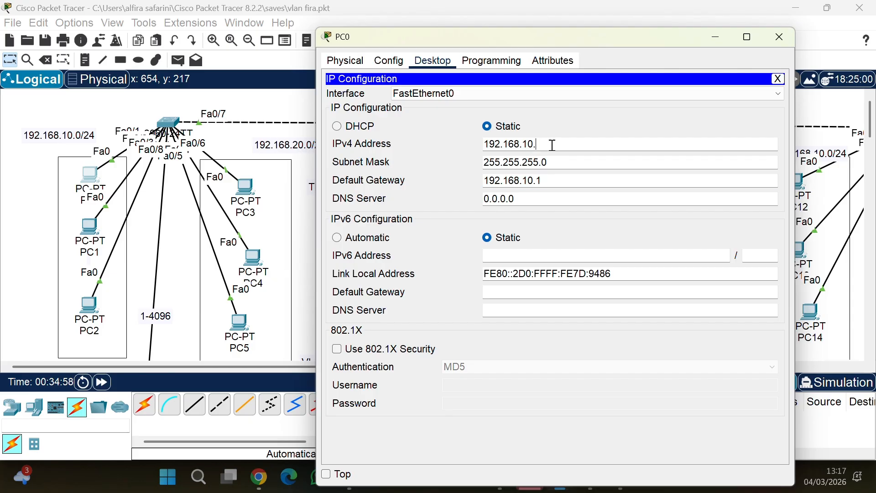
pyautogui.write('20')
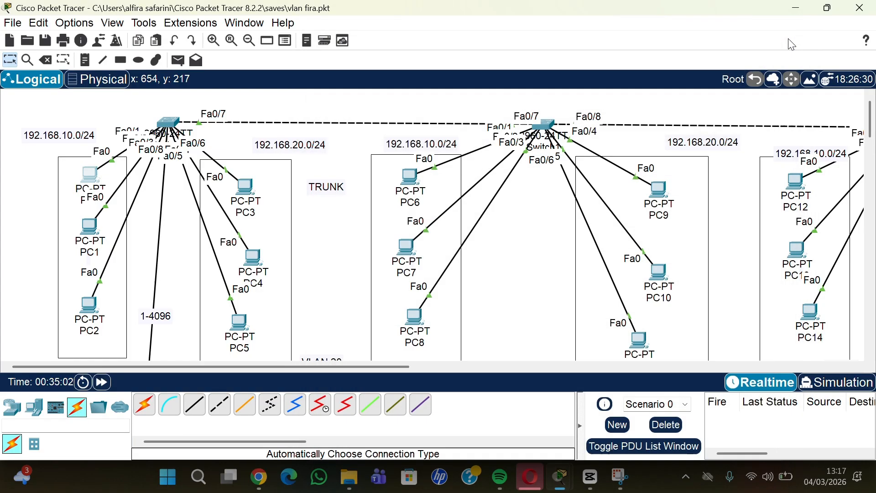
pyautogui.click(788, 39)
# - Set PC1's default gateway to 192.168.10.1 in its IP configuration and close the device window
pyautogui.click(90, 229)
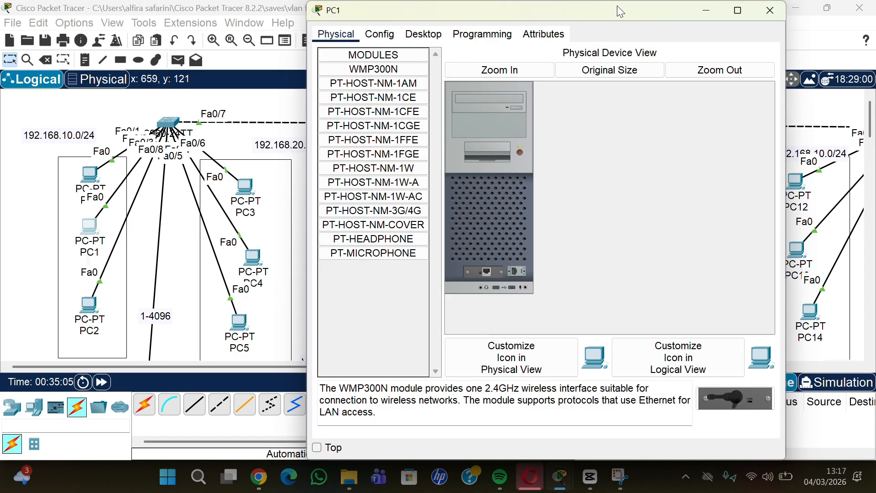
pyautogui.moveTo(622, 12); pyautogui.dragTo(633, 29)
pyautogui.click(436, 51)
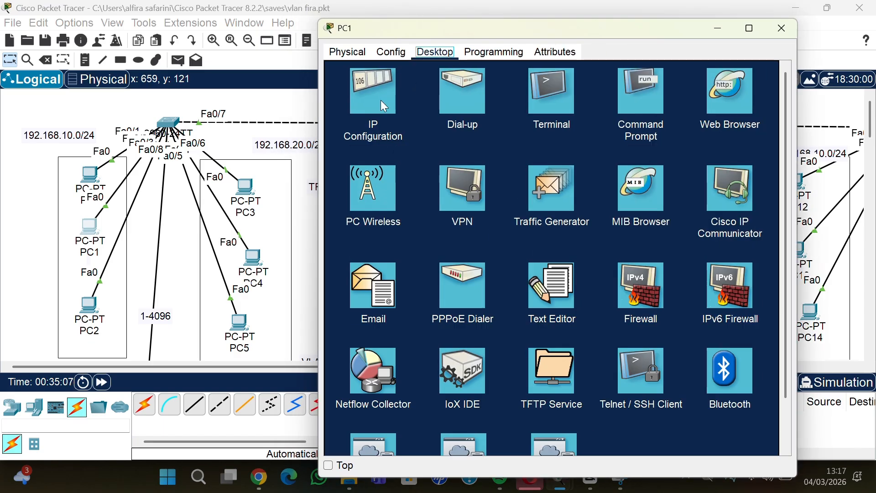
pyautogui.click(374, 102)
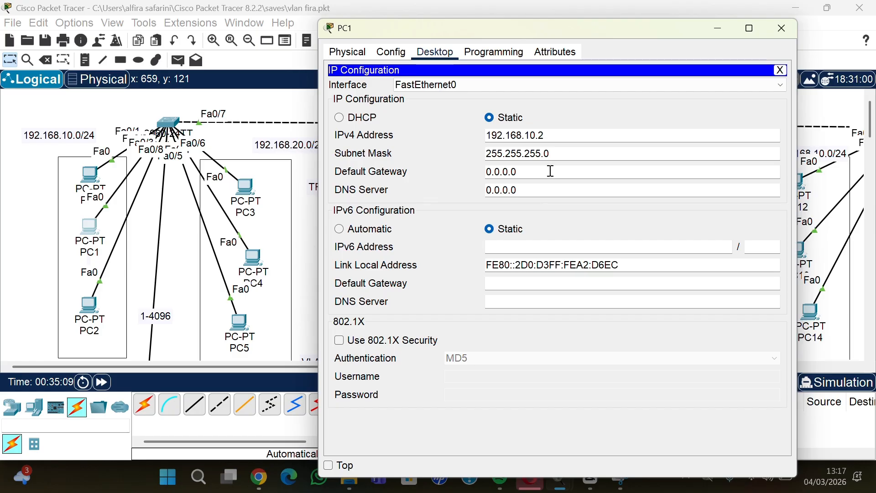
pyautogui.press('BackSpace')
pyautogui.press('BackSpace')
pyautogui.press('BackSpace')
pyautogui.press('BackSpace')
pyautogui.press('BackSpace')
pyautogui.press('BackSpace')
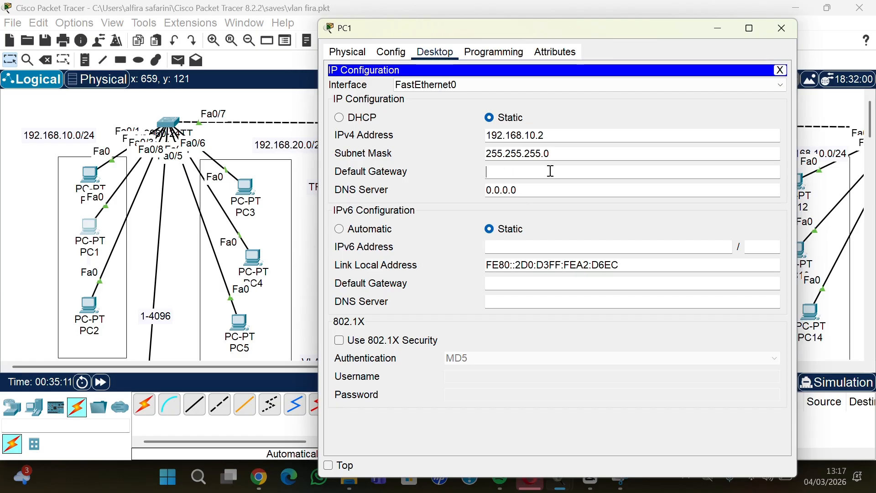
pyautogui.write('192.168')
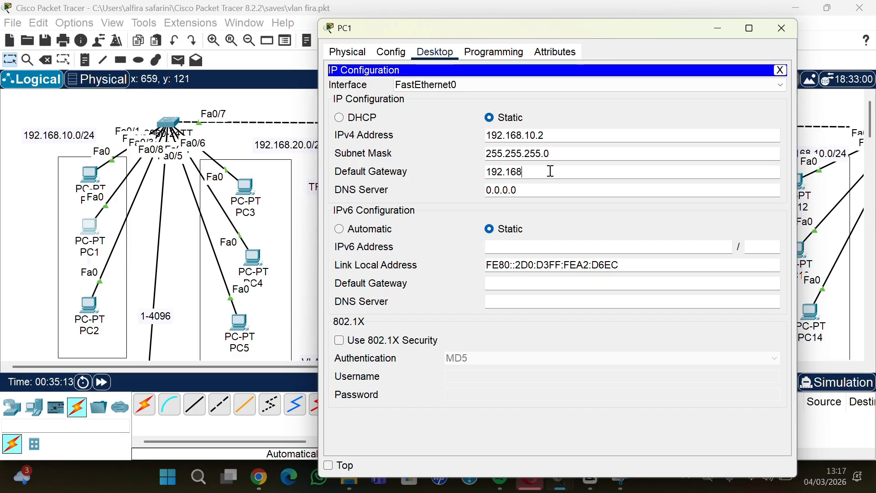
pyautogui.write('.10.1')
pyautogui.click(783, 29)
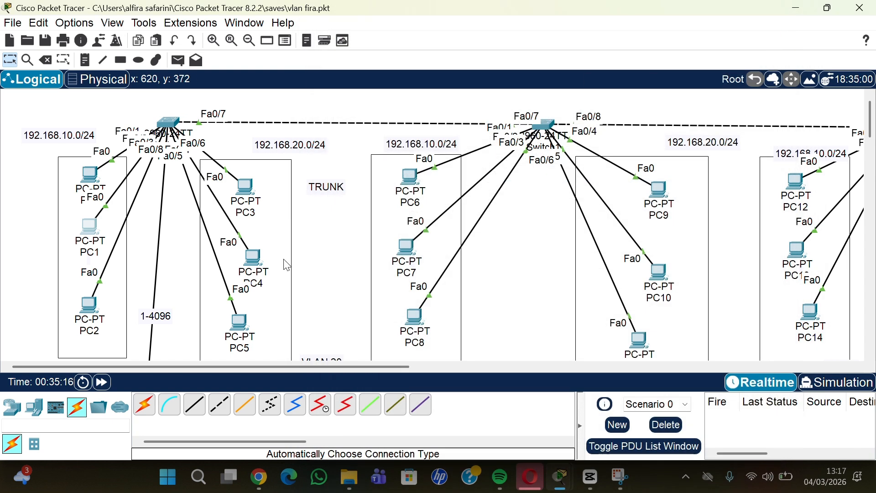
# - Set PC2's default gateway to 192.168.10.1 in its IP configuration and close the device window
pyautogui.click(82, 305)
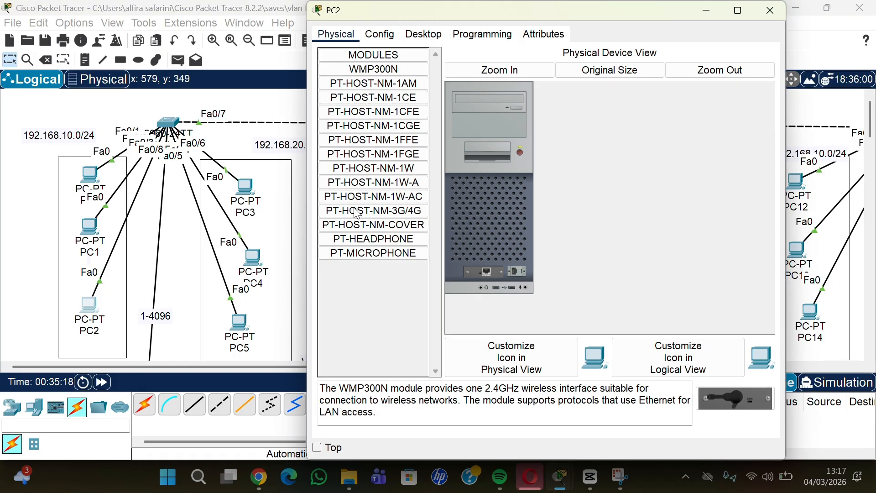
pyautogui.moveTo(602, 9); pyautogui.dragTo(643, 45)
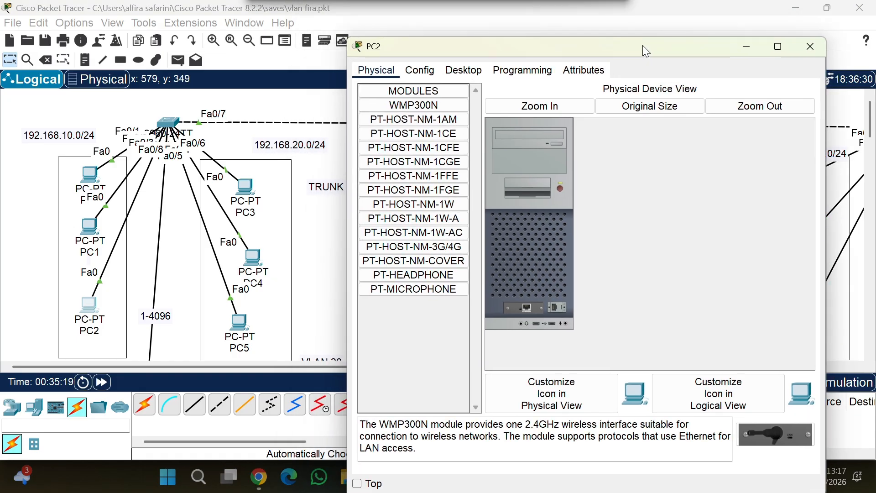
pyautogui.click(475, 71)
pyautogui.click(406, 100)
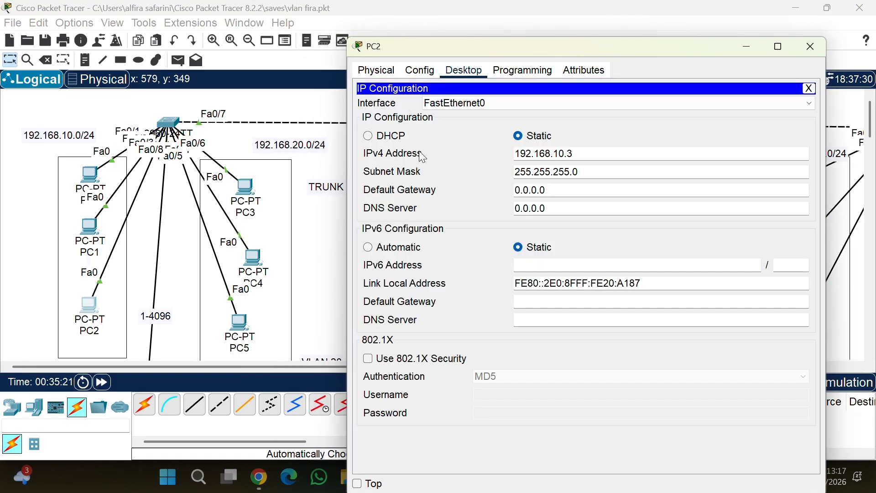
pyautogui.click(563, 189)
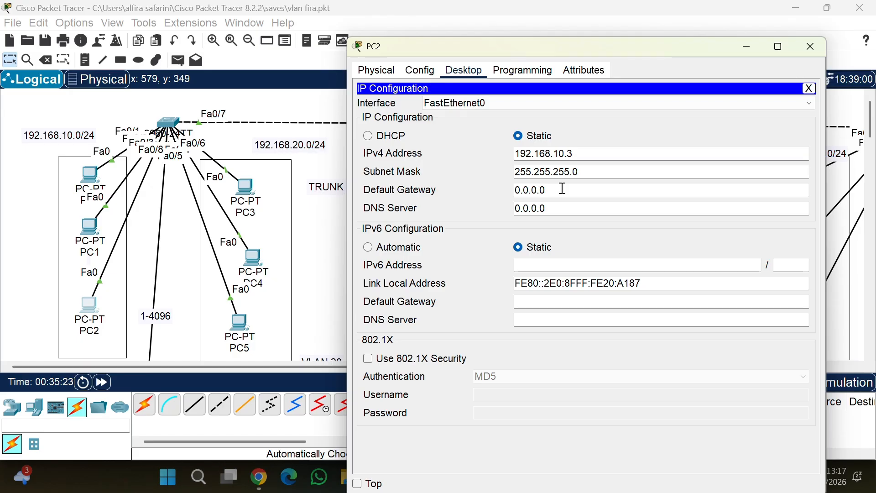
pyautogui.press('BackSpace')
pyautogui.press('BackSpace')
pyautogui.press('BackSpace')
pyautogui.press('BackSpace')
pyautogui.press('BackSpace')
pyautogui.write('192.168.10.1')
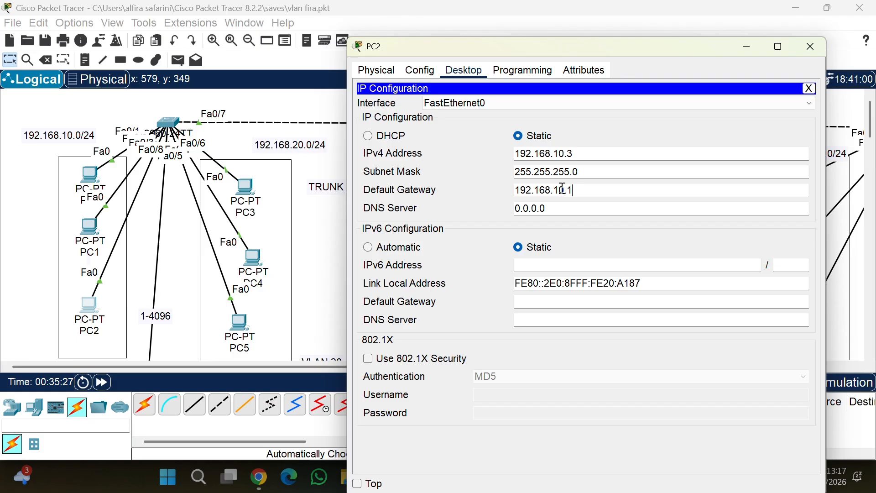
pyautogui.click(809, 45)
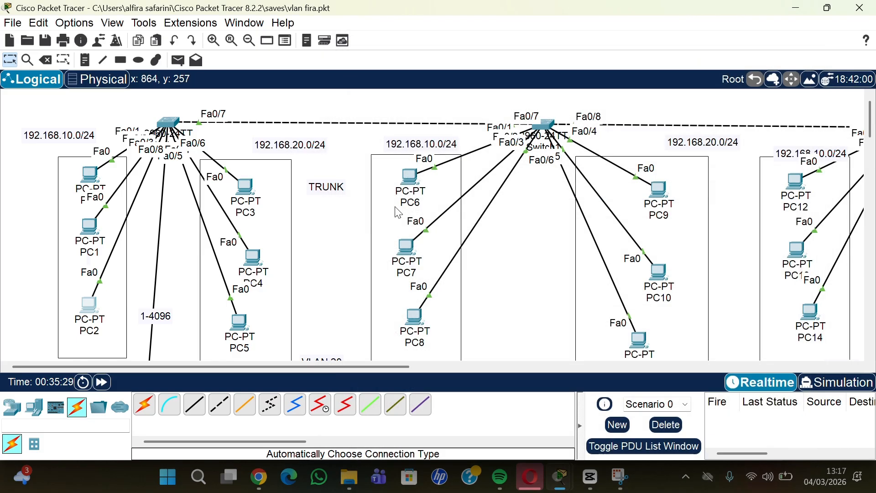
# - Set the default gateway of PC3 in the VLAN 20 group to 192.168.20.1
pyautogui.scroll(-1, 259, 200)
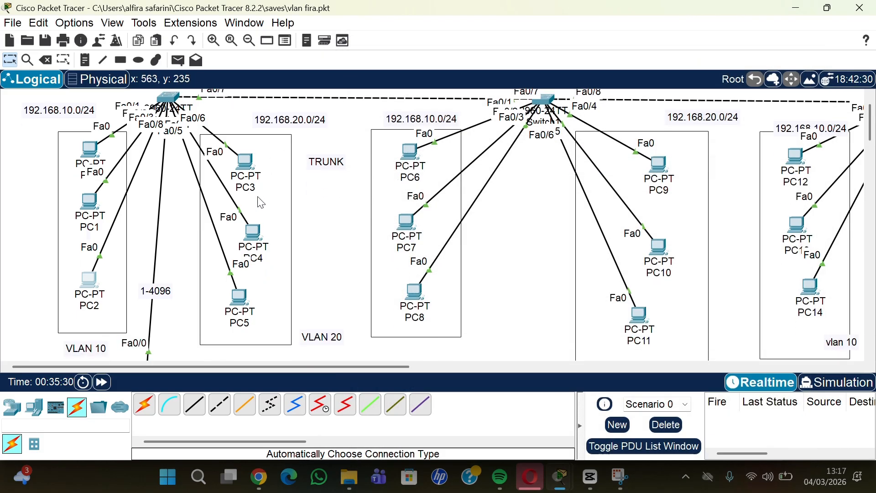
pyautogui.click(243, 164)
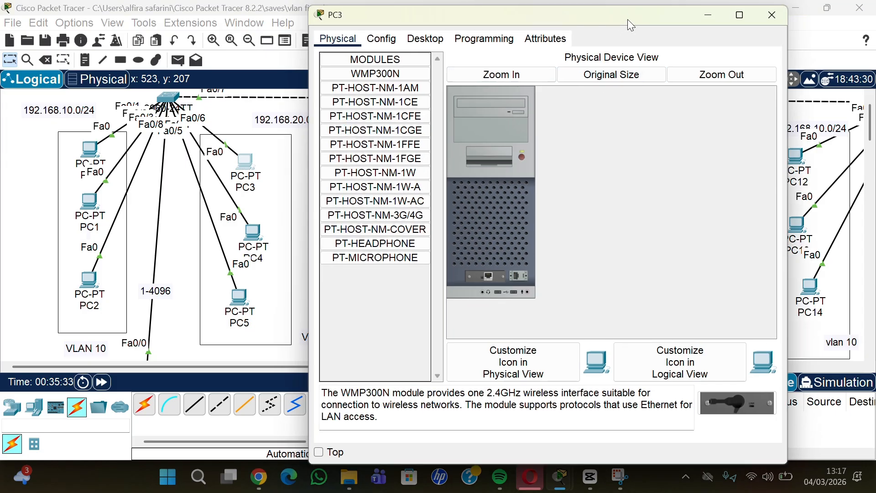
pyautogui.moveTo(628, 19); pyautogui.dragTo(552, 50)
pyautogui.click(441, 63)
pyautogui.click(382, 93)
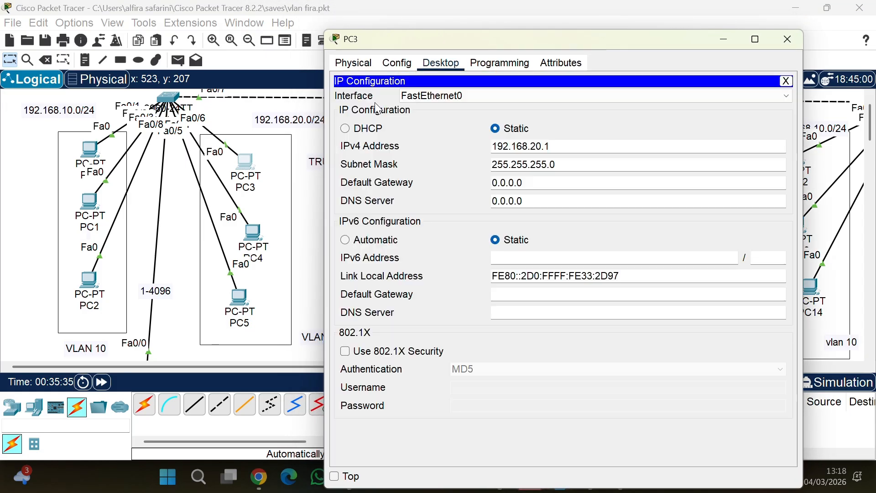
pyautogui.click(558, 183)
pyautogui.press('BackSpace')
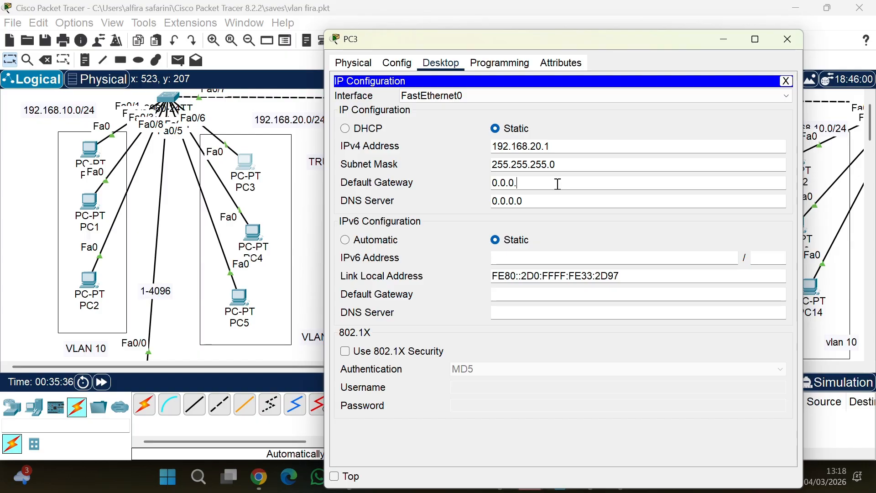
pyautogui.press('BackSpace')
pyautogui.press('BackSpace')
pyautogui.press('BackSpace')
pyautogui.press('BackSpace')
pyautogui.press('BackSpace')
pyautogui.press('BackSpace')
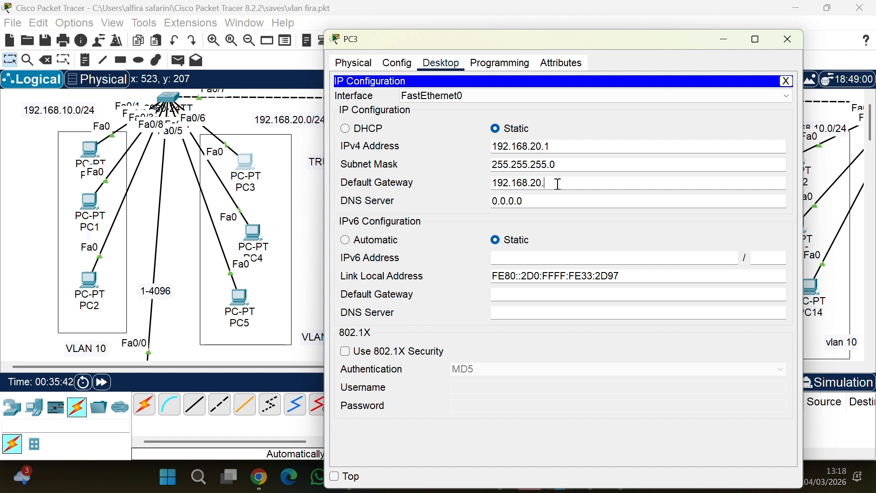
# - Change PC3's IPv4 address to 192.168.20.20 and close its configuration window
pyautogui.click(579, 146)
pyautogui.write('20')
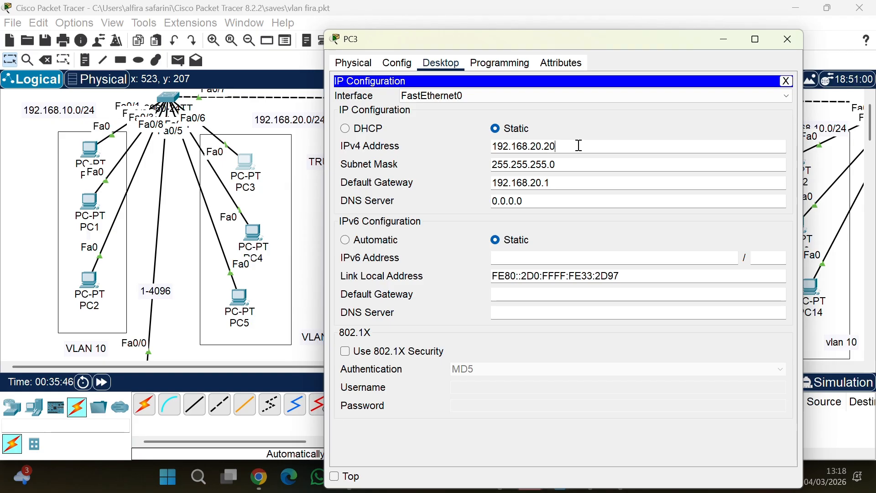
pyautogui.click(795, 32)
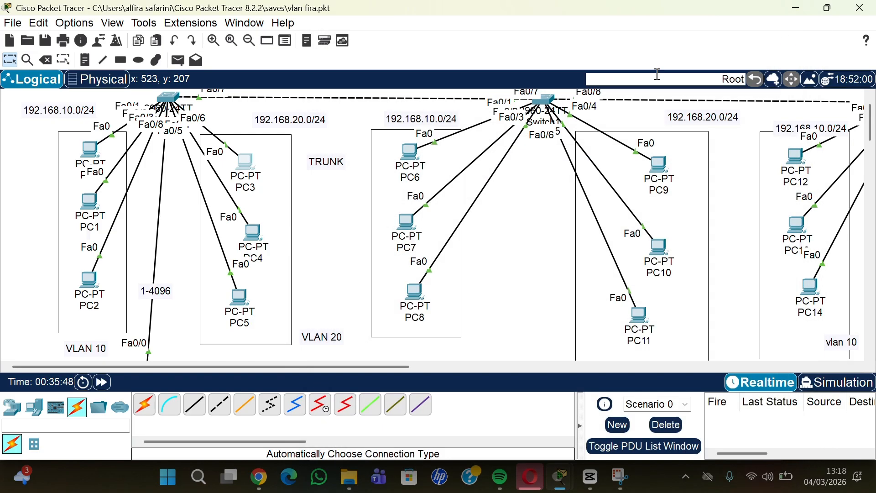
# - Set PC4's default gateway to 192.168.20.1 in its IP configuration and close the device window
pyautogui.click(255, 230)
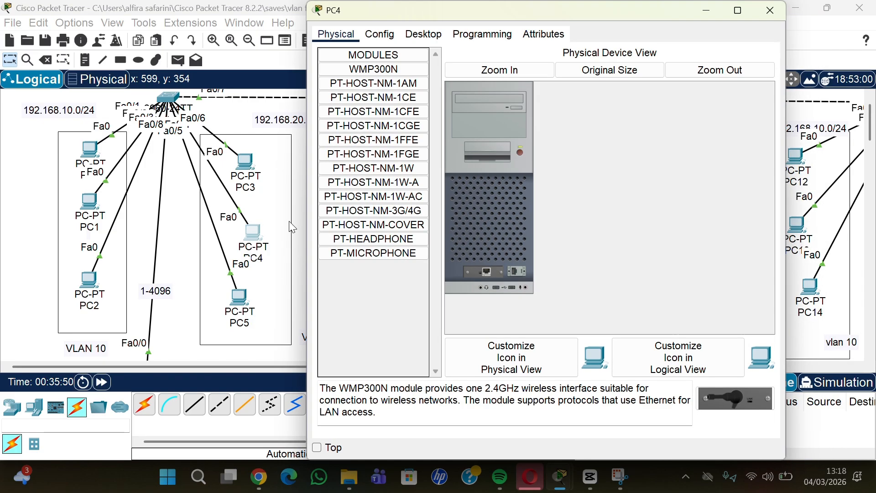
pyautogui.moveTo(605, 8); pyautogui.dragTo(626, 37)
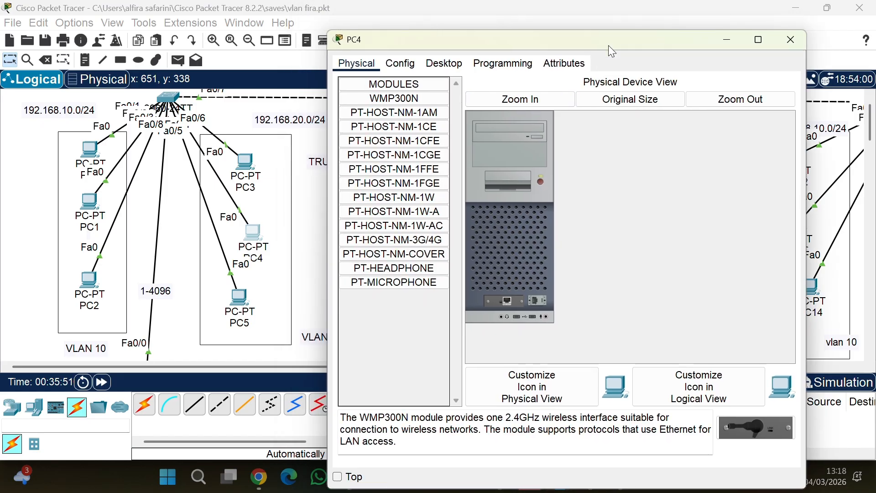
pyautogui.click(451, 65)
pyautogui.click(375, 105)
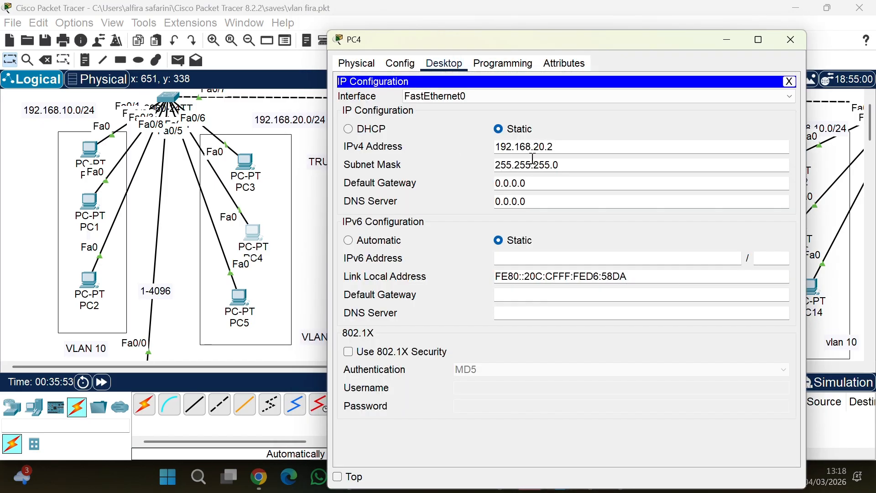
pyautogui.press('BackSpace')
pyautogui.press('BackSpace')
pyautogui.press('BackSpace')
pyautogui.press('BackSpace')
pyautogui.press('BackSpace')
pyautogui.press('BackSpace')
pyautogui.press('BackSpace')
pyautogui.write('192.168.20.1')
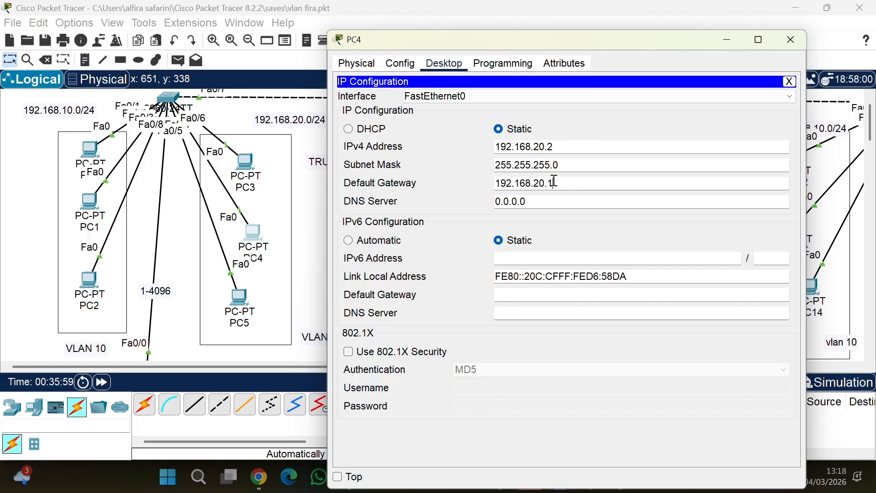
pyautogui.click(784, 38)
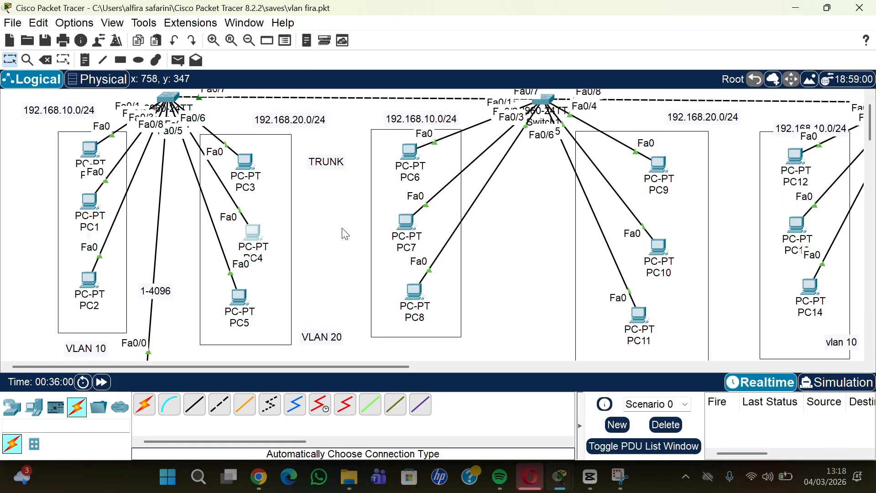
# - Set PC5's default gateway to 192.168.20.1 in its IP configuration and close the device window
pyautogui.click(240, 299)
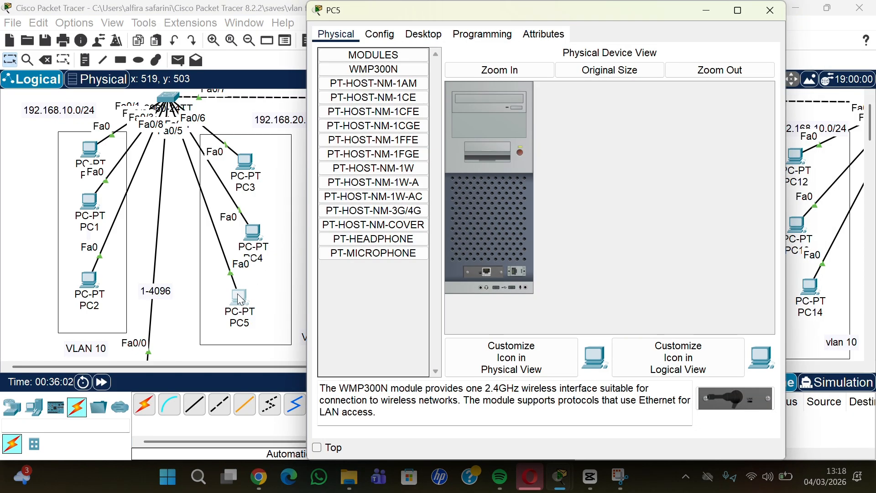
pyautogui.moveTo(584, 19); pyautogui.dragTo(569, 70)
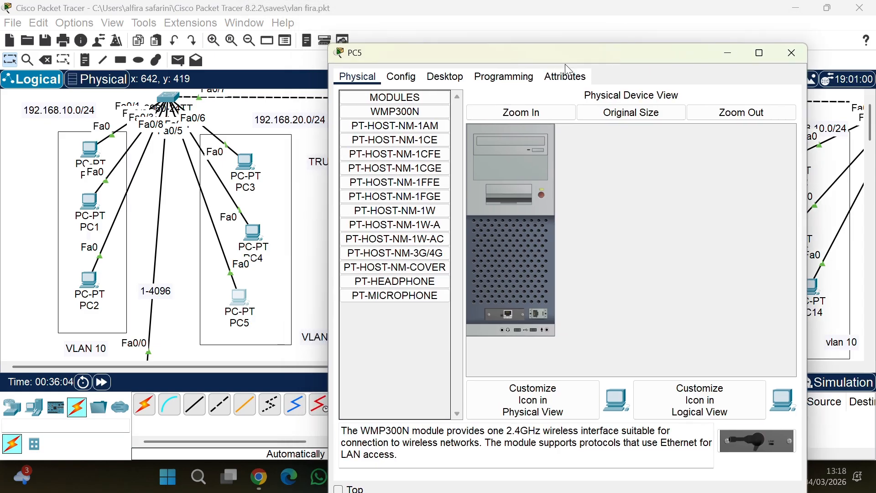
pyautogui.click(445, 77)
pyautogui.click(388, 121)
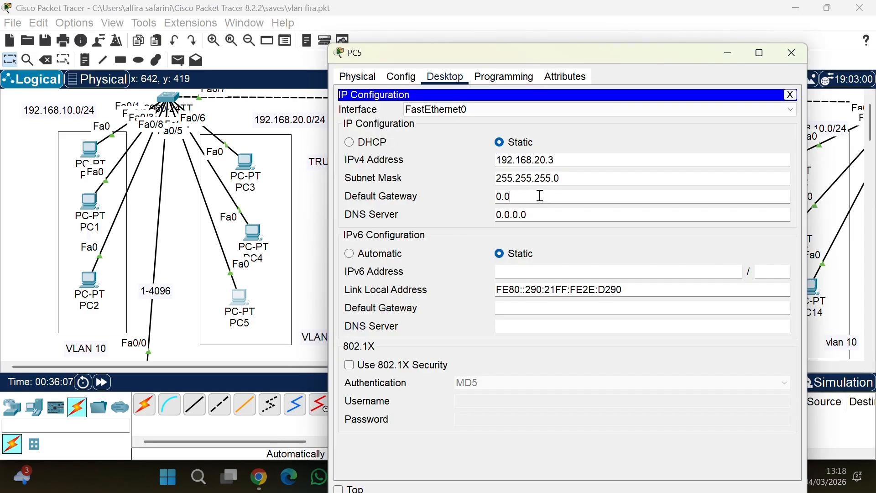
pyautogui.press('BackSpace')
pyautogui.press('BackSpace')
pyautogui.press('BackSpace')
pyautogui.write('192')
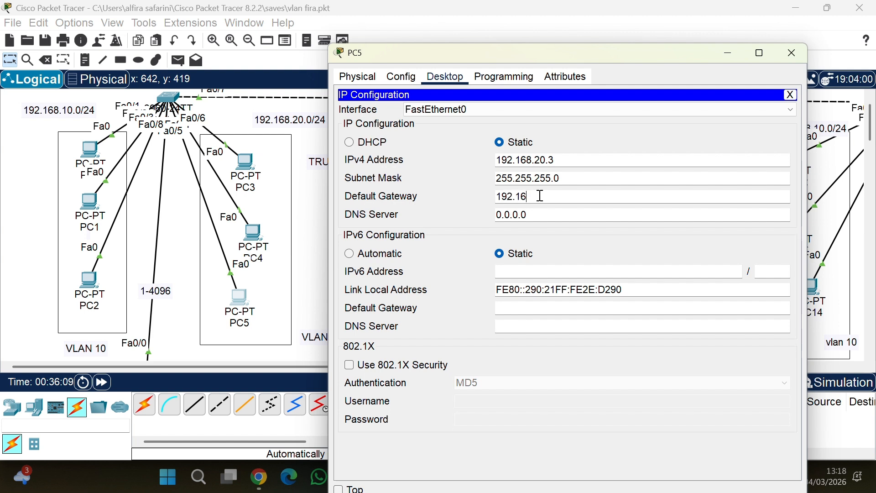
pyautogui.write('.1')
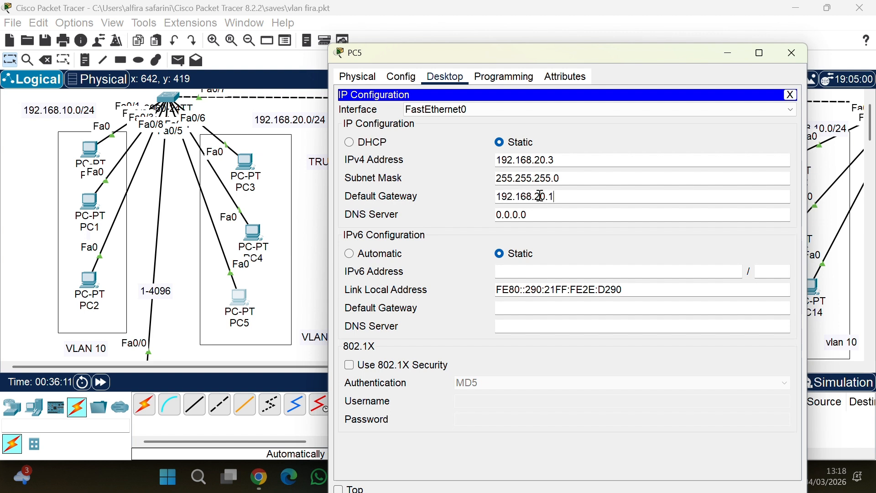
pyautogui.click(793, 52)
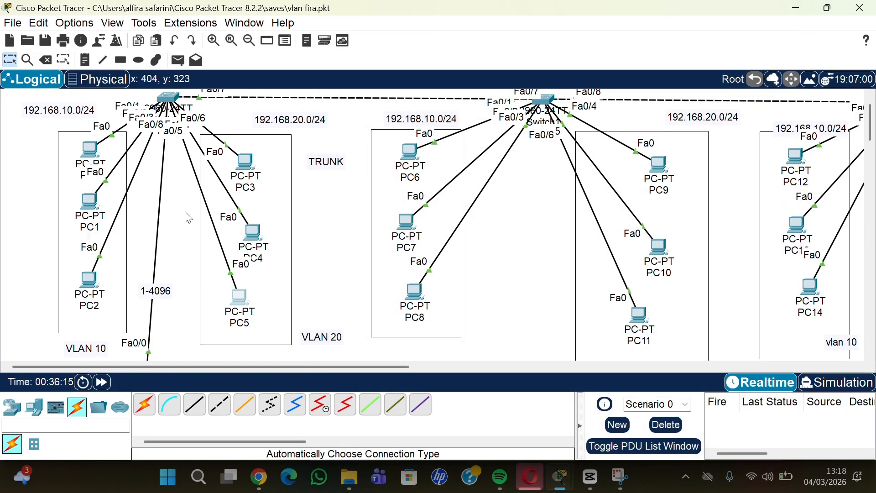
# - Move Router0 up into the gap between the first VLAN 10 and VLAN 20 PC groups, just above the 1-4096 label
pyautogui.scroll(-1, 189, 219)
pyautogui.scroll(-1, 188, 218)
pyautogui.scroll(2, 188, 219)
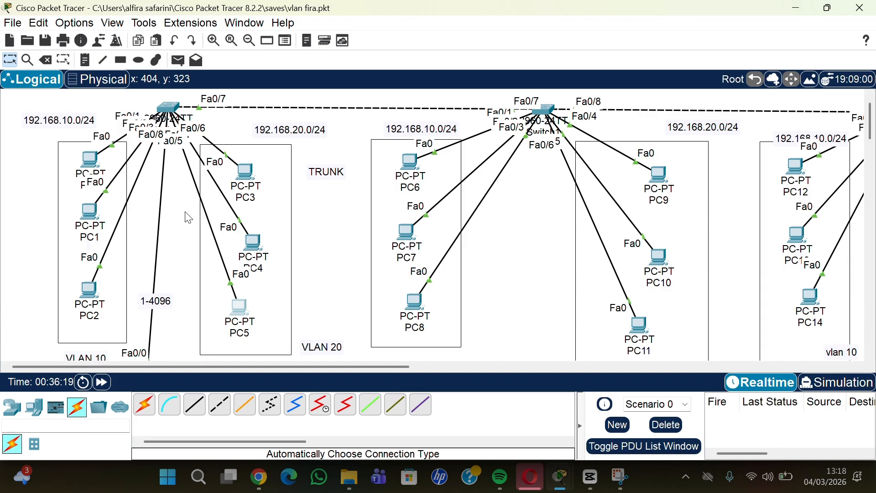
pyautogui.scroll(-2, 189, 218)
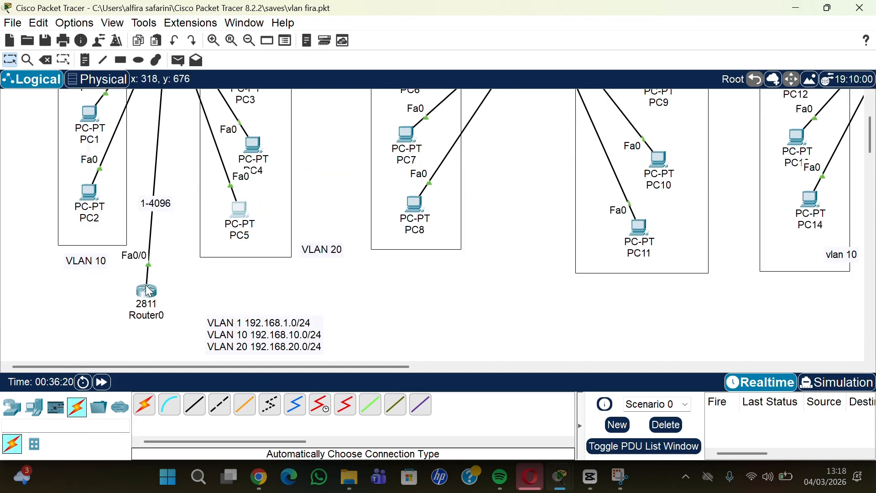
pyautogui.moveTo(148, 291); pyautogui.dragTo(168, 162)
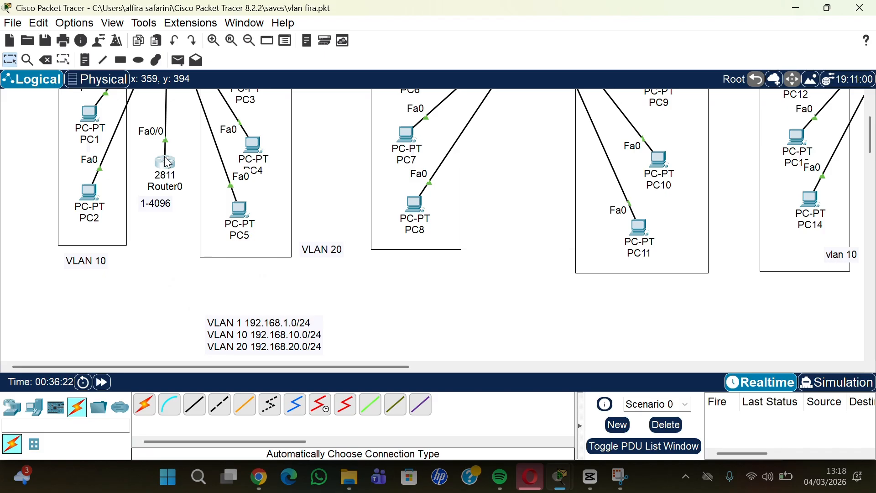
pyautogui.scroll(2, 168, 162)
pyautogui.moveTo(171, 246); pyautogui.dragTo(174, 263)
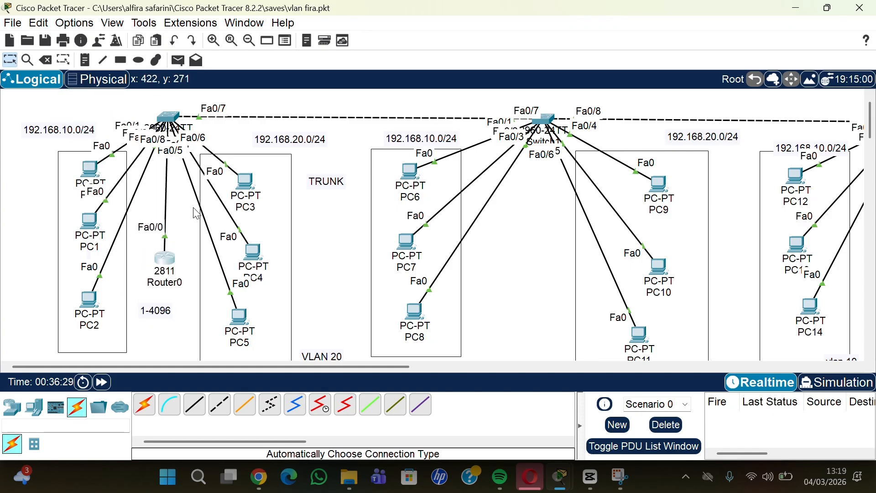
# - Open Switch0's command line and enter global configuration mode with ena and conf t
pyautogui.click(169, 118)
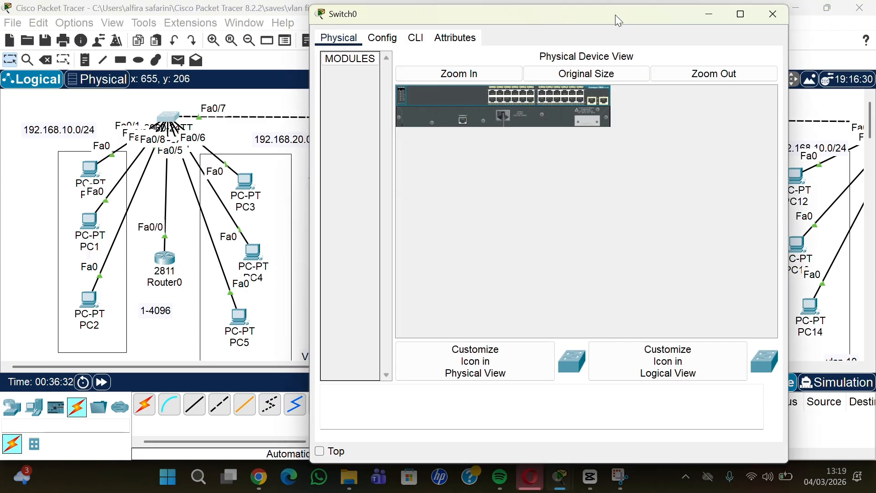
pyautogui.moveTo(619, 21); pyautogui.dragTo(642, 47)
pyautogui.click(445, 68)
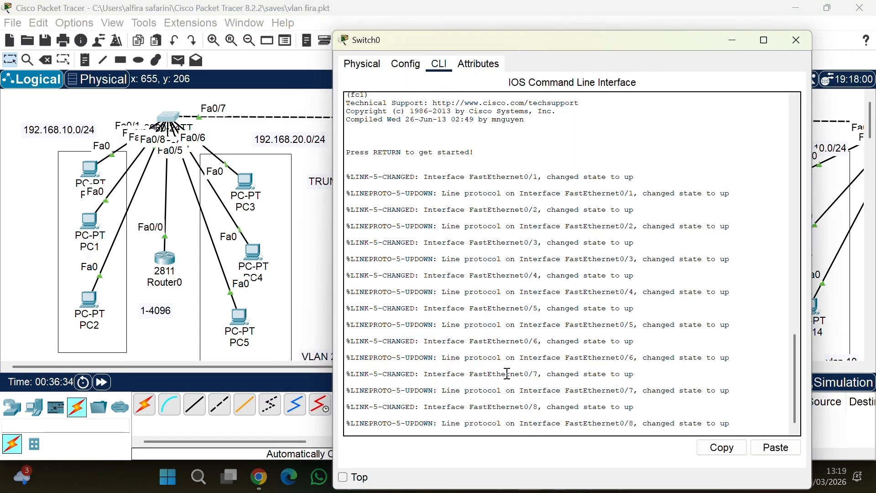
pyautogui.press('Return')
pyautogui.press('Return')
pyautogui.press('Return')
pyautogui.press('Return')
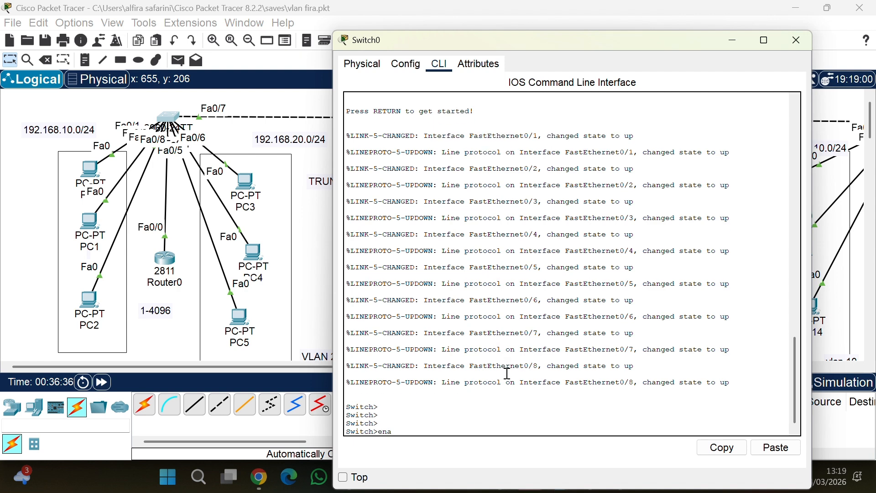
pyautogui.press('Return')
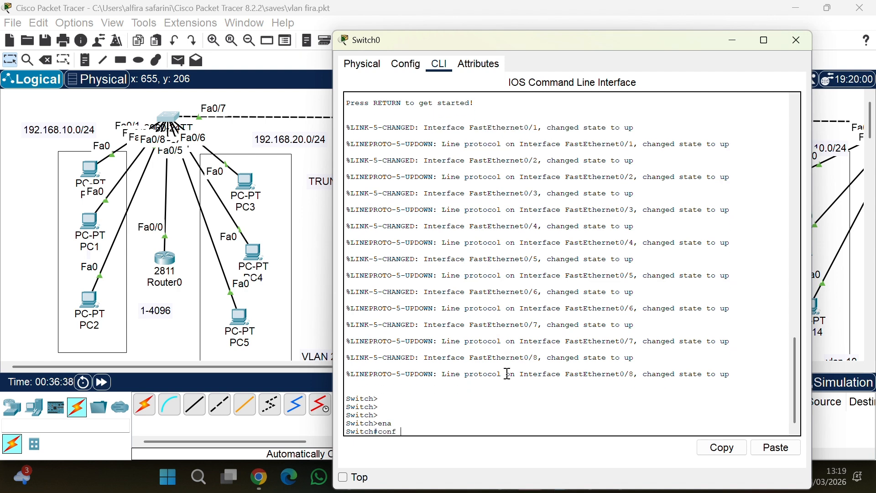
pyautogui.write('conf t')
pyautogui.press('Return')
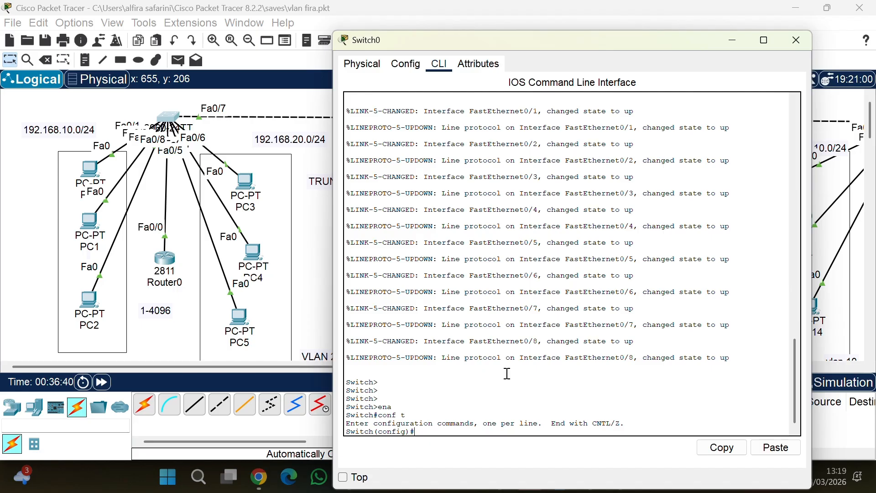
pyautogui.press('Return')
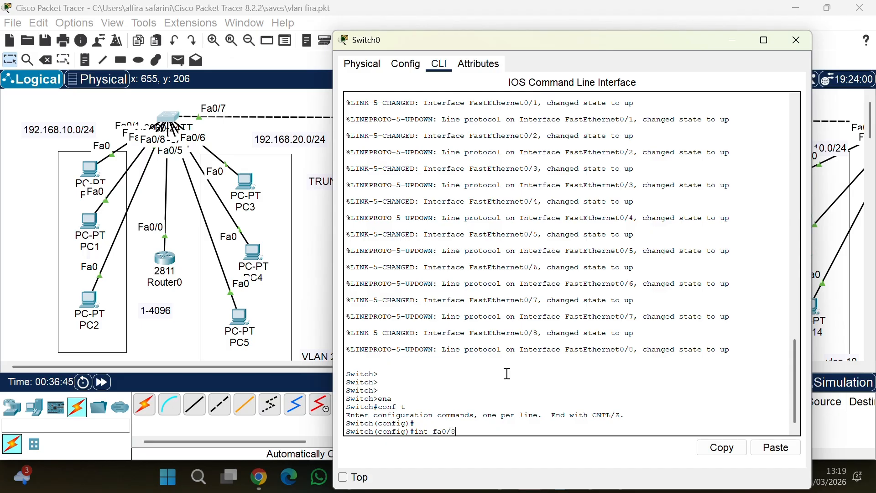
# - Configure Switch0's interface fa0/8 with switchport mode trunk and close the switch window
pyautogui.press('Return')
pyautogui.press('Return')
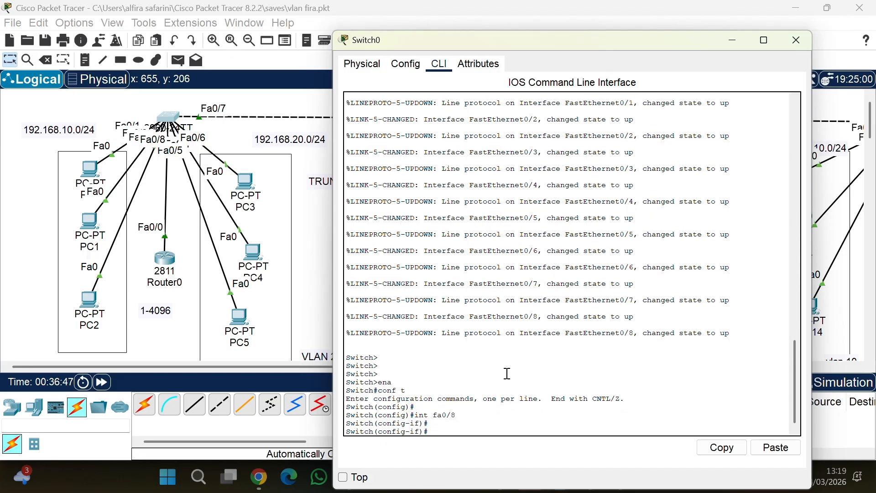
pyautogui.write('sw')
pyautogui.press('Tab')
pyautogui.write('m')
pyautogui.press('Tab')
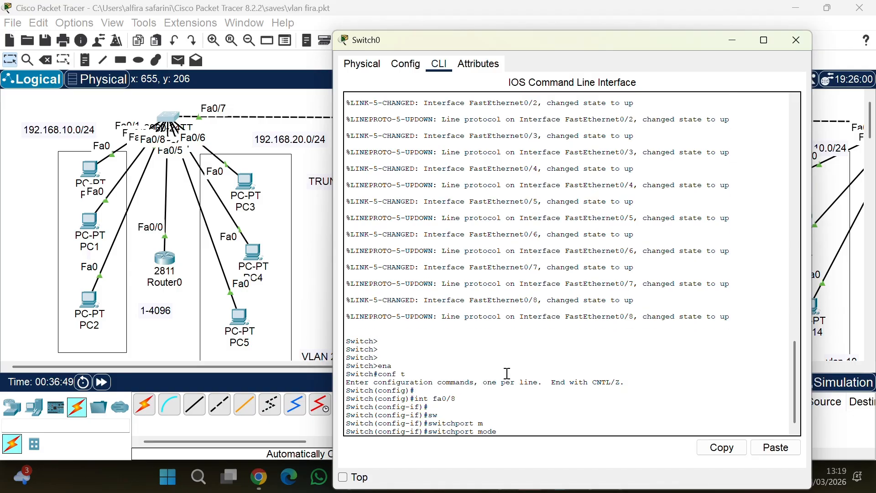
pyautogui.write('tr')
pyautogui.press('Tab')
pyautogui.press('Return')
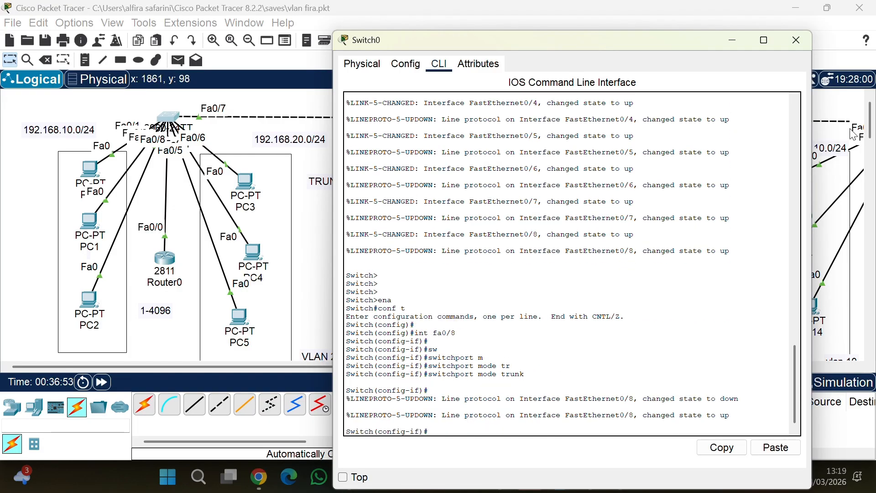
pyautogui.click(804, 41)
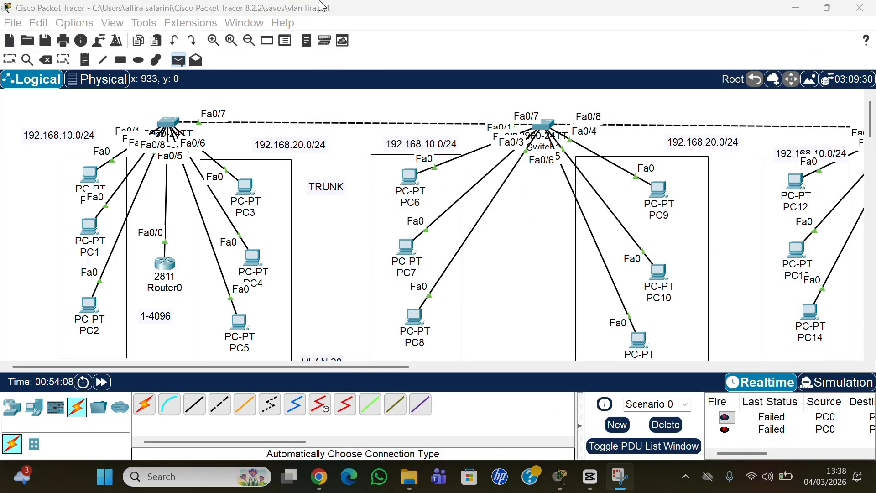
# - Test inter-VLAN connectivity by sending simple PDUs from PC0 to PC3 and from PC1 to PC4, checking their status
pyautogui.click(179, 60)
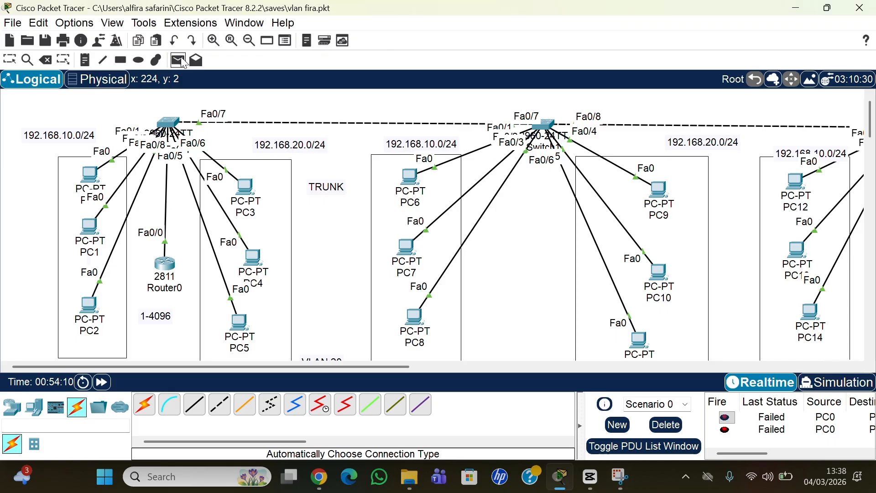
pyautogui.click(84, 174)
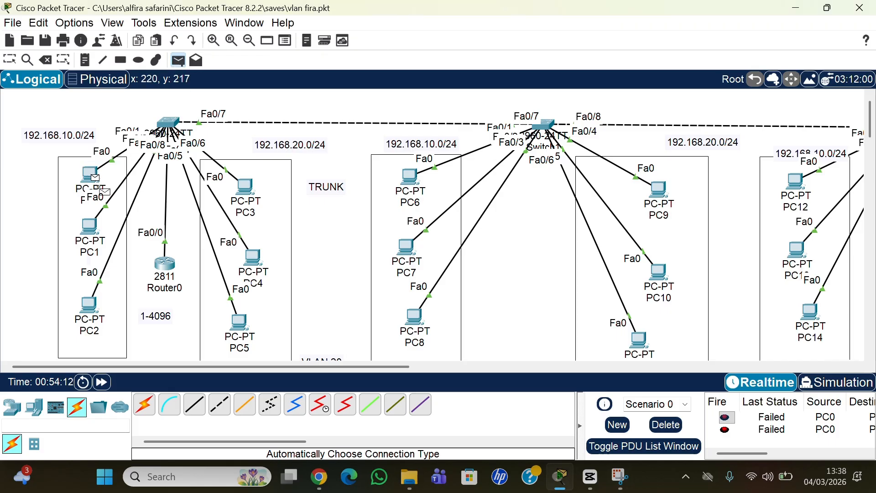
pyautogui.click(247, 186)
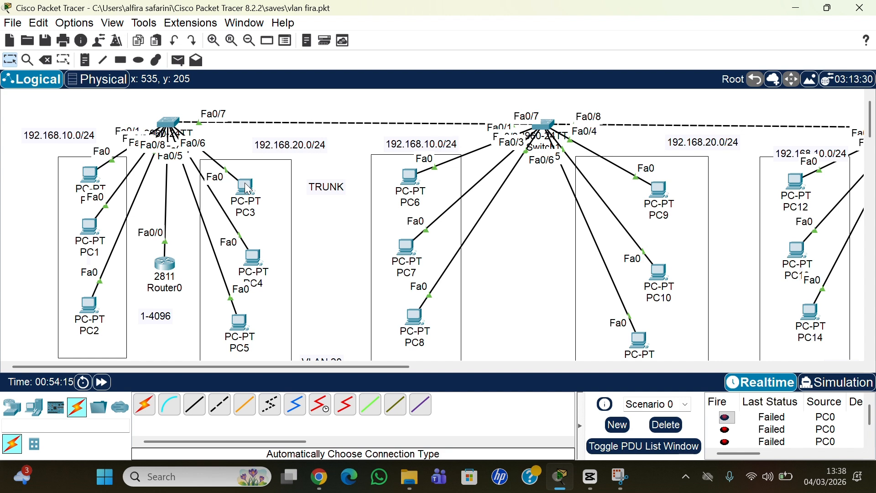
pyautogui.click(179, 60)
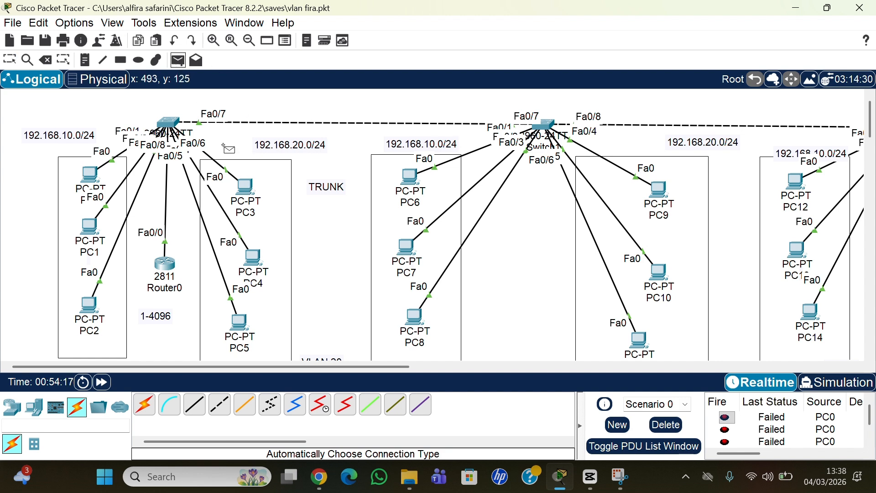
pyautogui.click(85, 222)
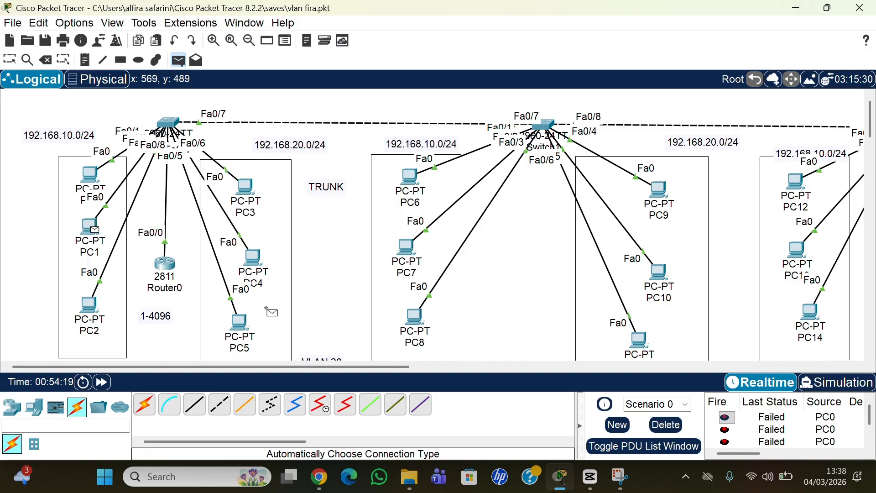
pyautogui.click(250, 256)
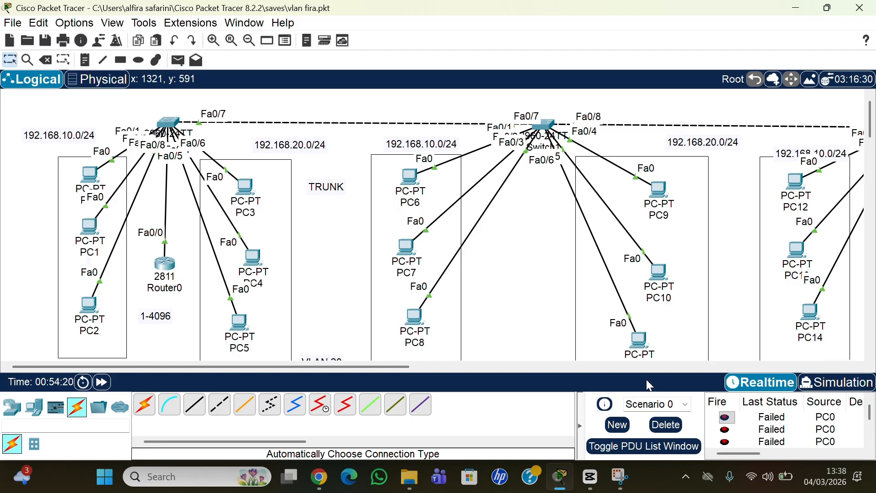
pyautogui.scroll(-2, 806, 444)
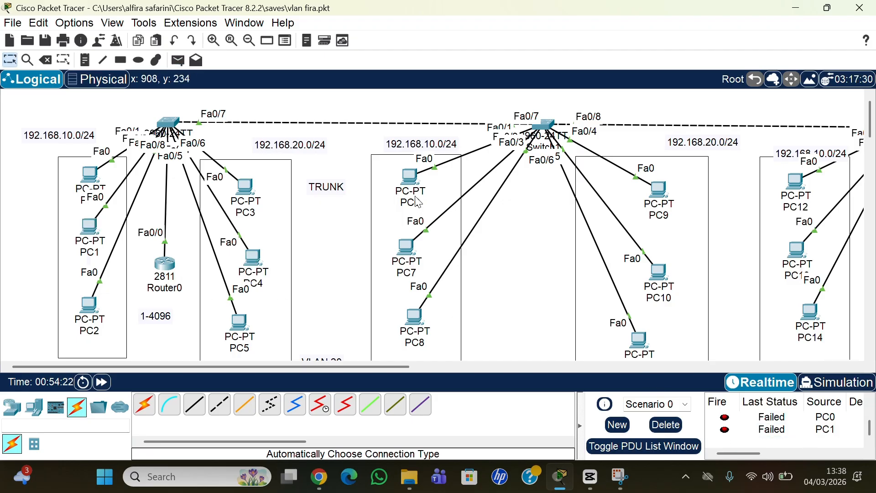
# - Resend a simple PDU from PC0 to PC3, check its status, and send another from PC2 to PC5
pyautogui.click(184, 61)
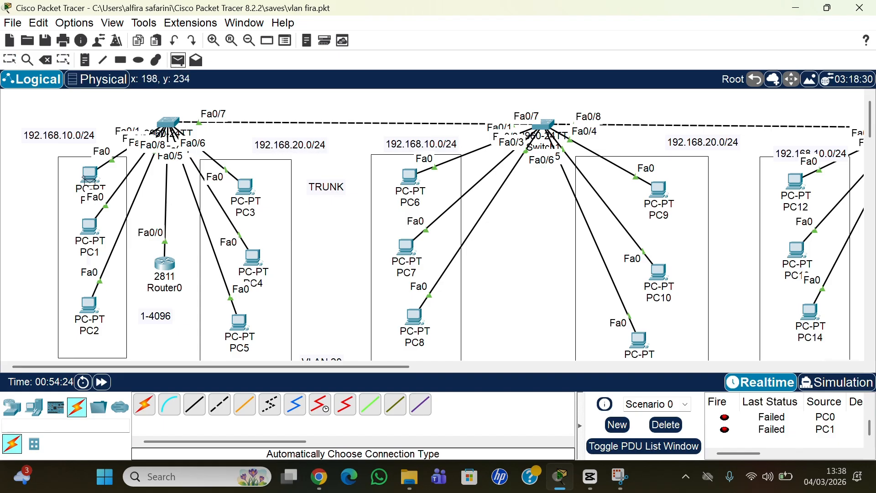
pyautogui.click(89, 171)
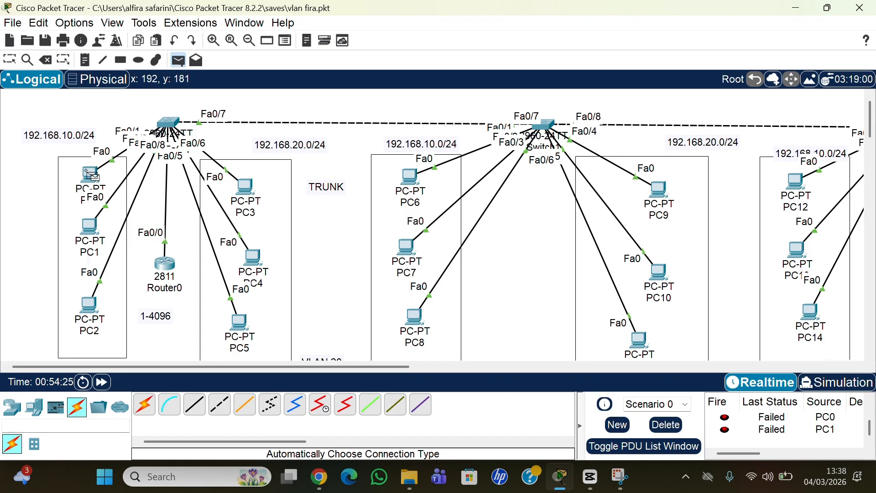
pyautogui.click(245, 187)
pyautogui.scroll(-2, 768, 432)
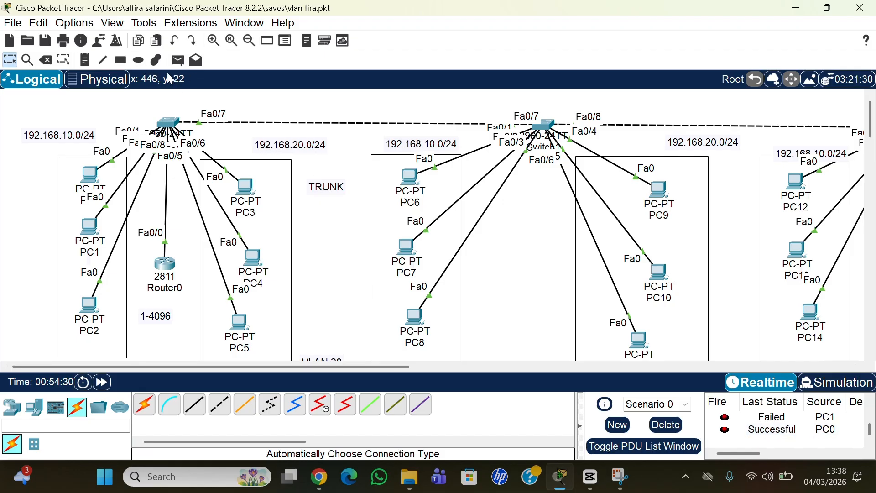
pyautogui.click(183, 64)
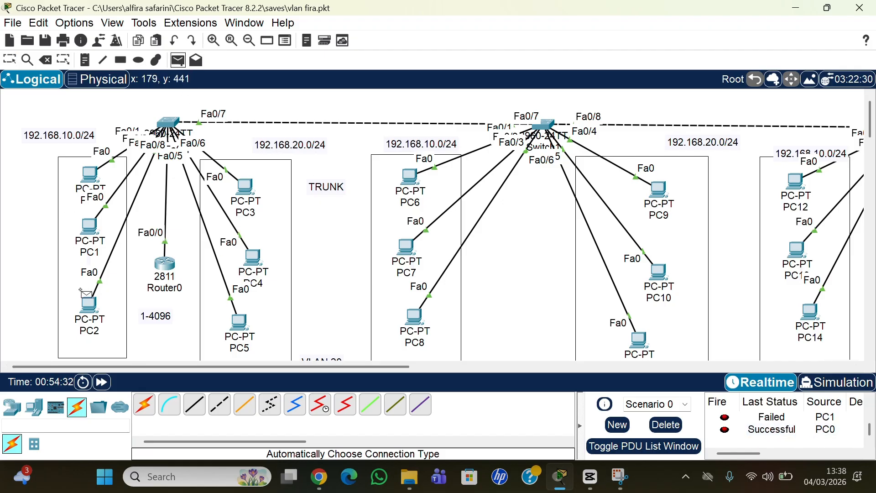
pyautogui.click(85, 304)
pyautogui.click(239, 320)
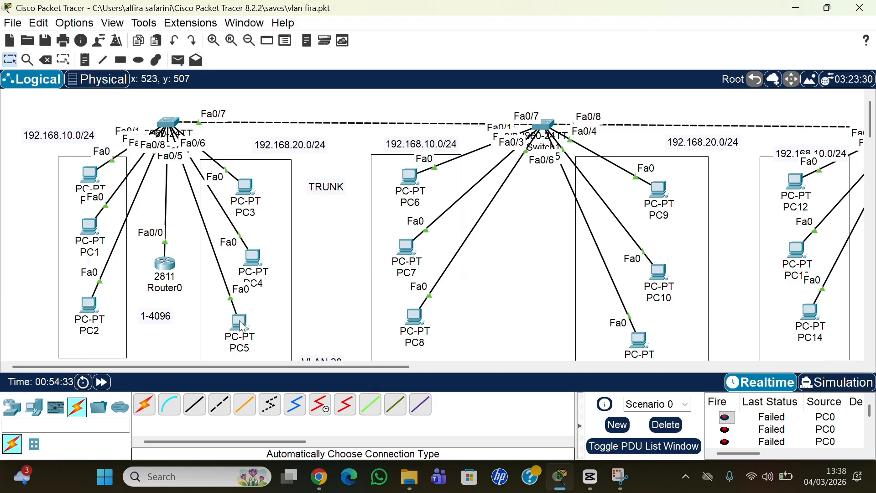
# - Clear the scenario's PDU list and send simple PDUs from PC1 to PC4 and from PC2 to PC5
pyautogui.click(668, 425)
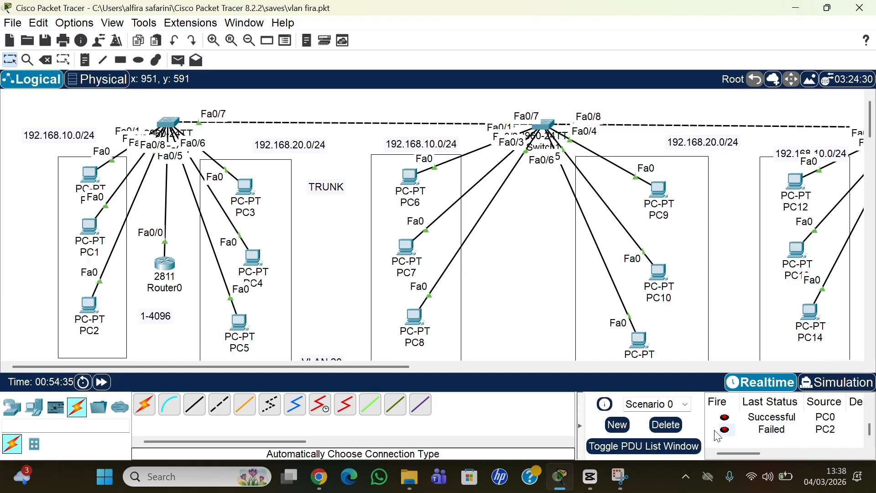
pyautogui.click(674, 428)
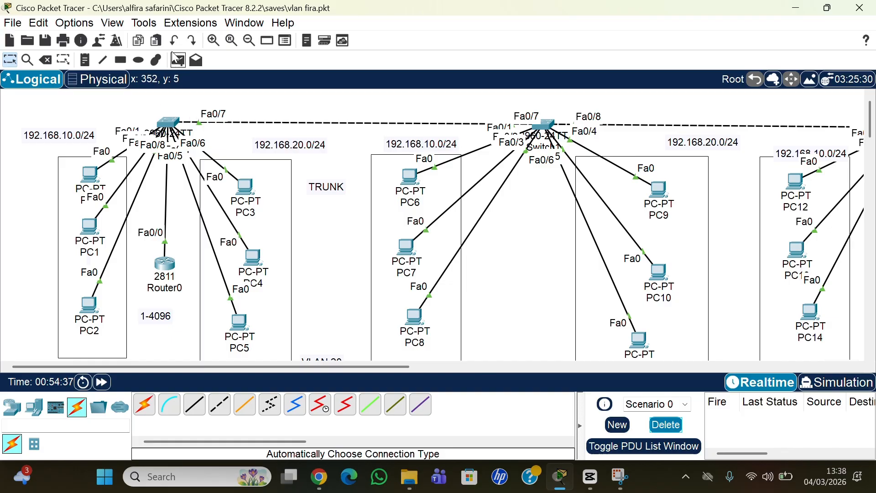
pyautogui.click(181, 59)
pyautogui.click(90, 227)
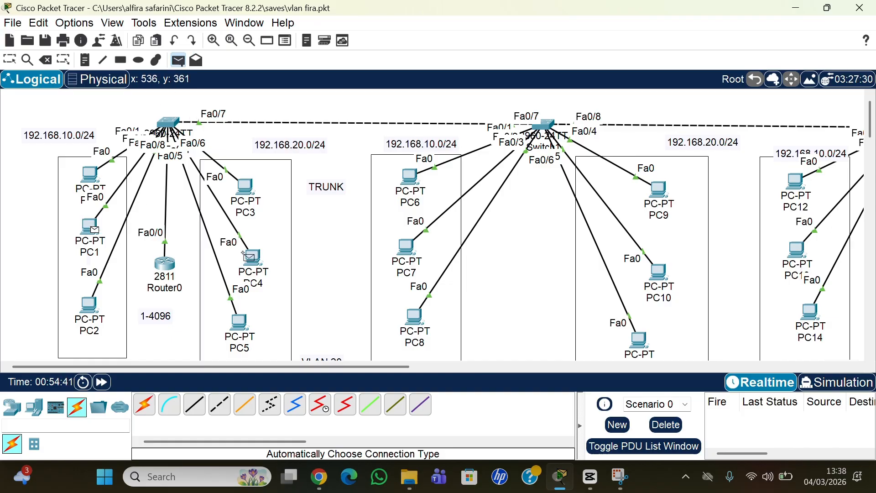
pyautogui.click(253, 258)
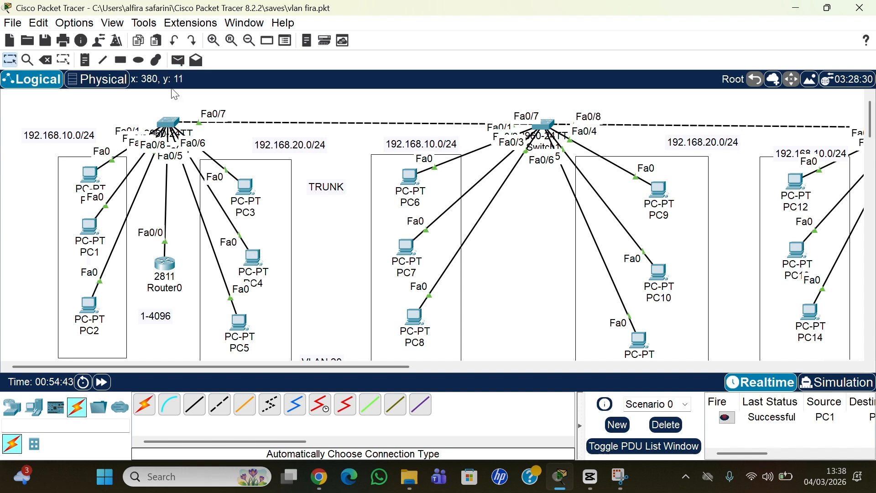
pyautogui.click(178, 60)
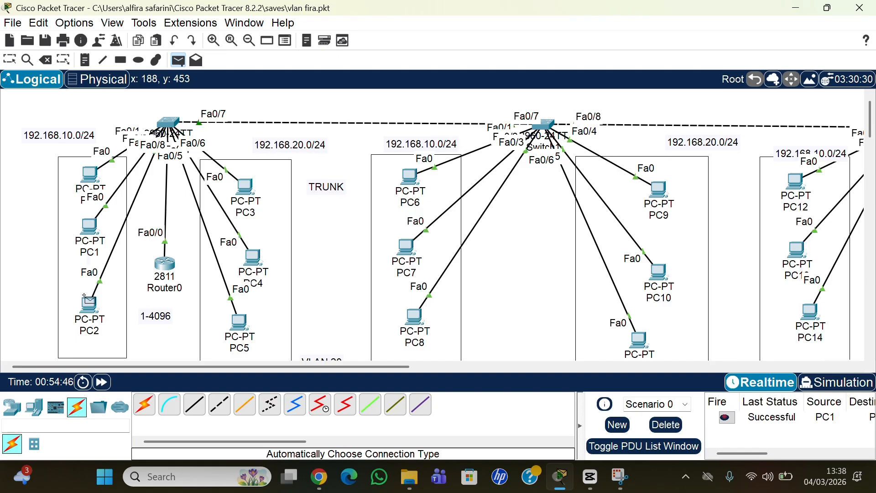
pyautogui.click(87, 302)
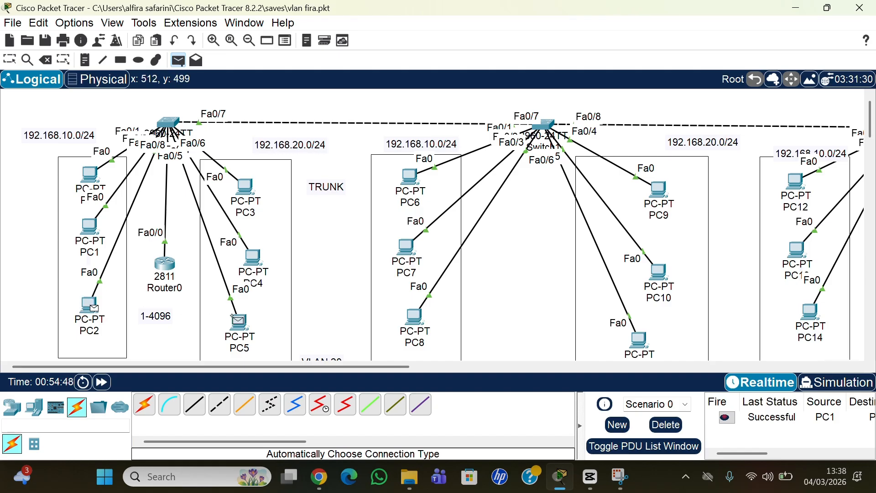
pyautogui.click(236, 322)
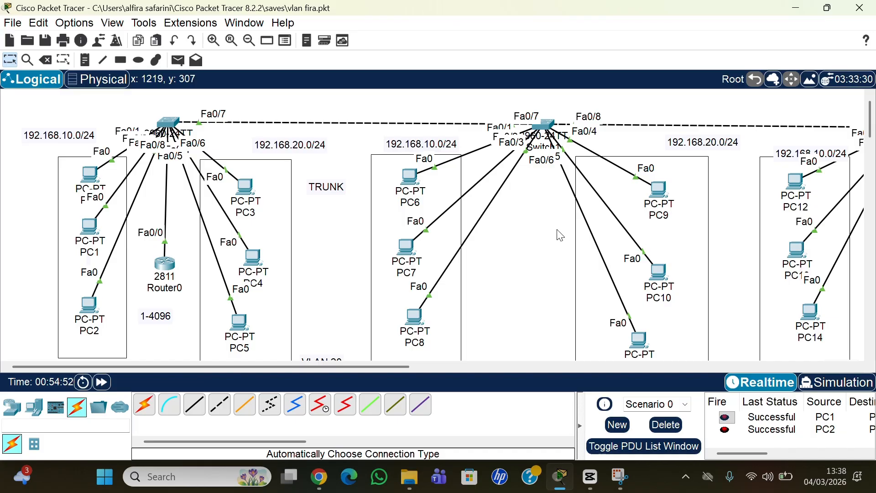
# - Send a simple PDU from PC6 to PC9 twice and check the status of both in the PDU list
pyautogui.click(183, 63)
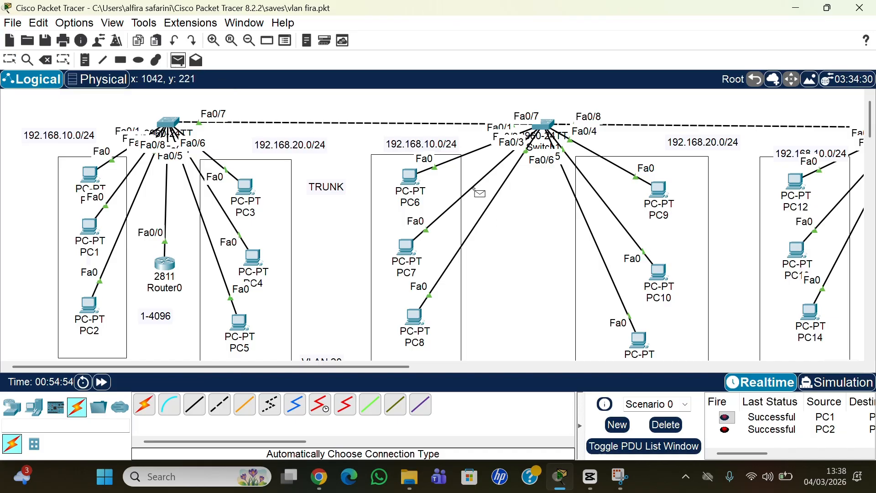
pyautogui.click(410, 176)
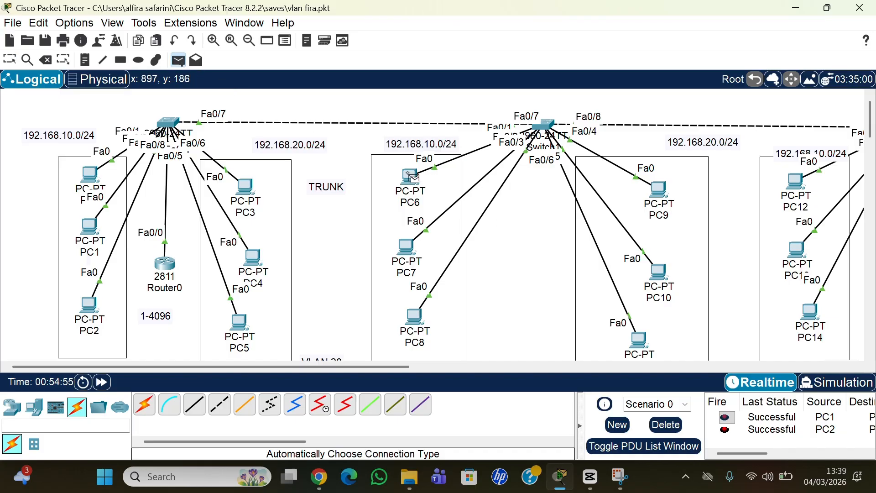
pyautogui.click(662, 191)
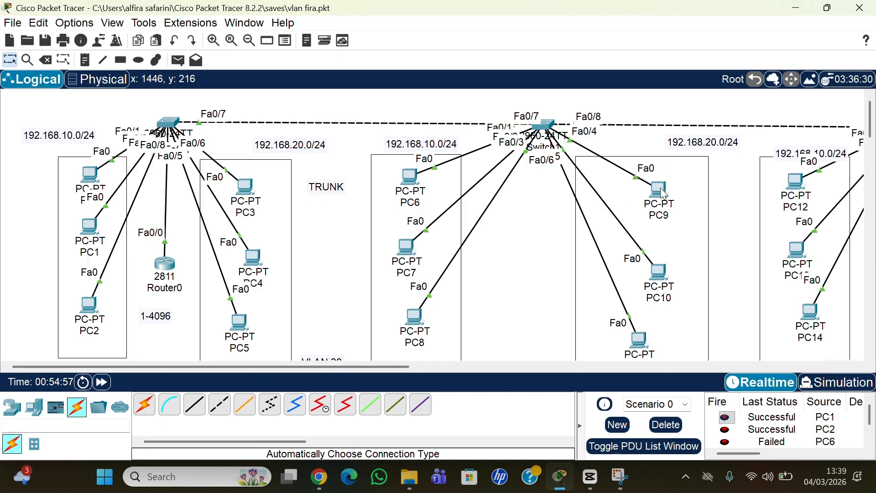
pyautogui.click(180, 66)
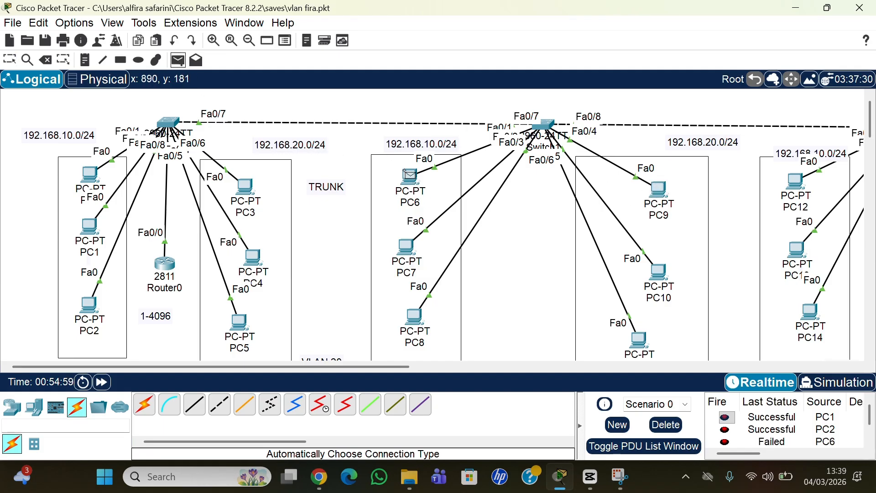
pyautogui.click(410, 177)
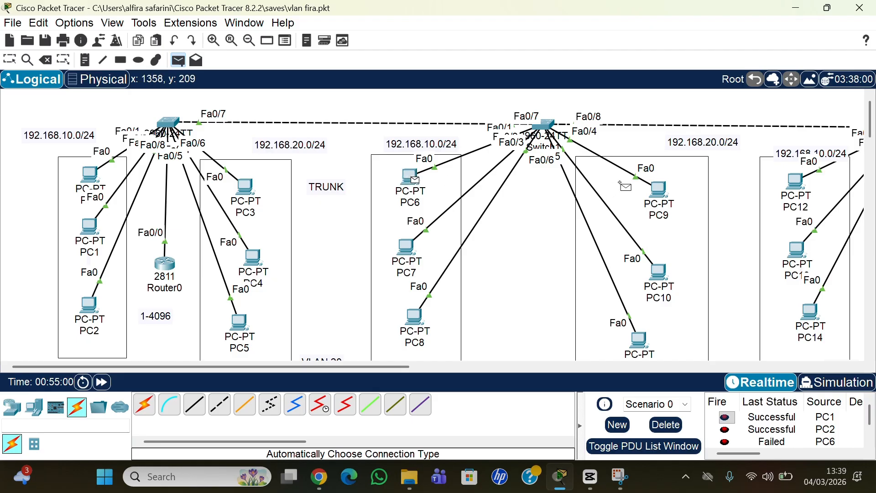
pyautogui.click(663, 191)
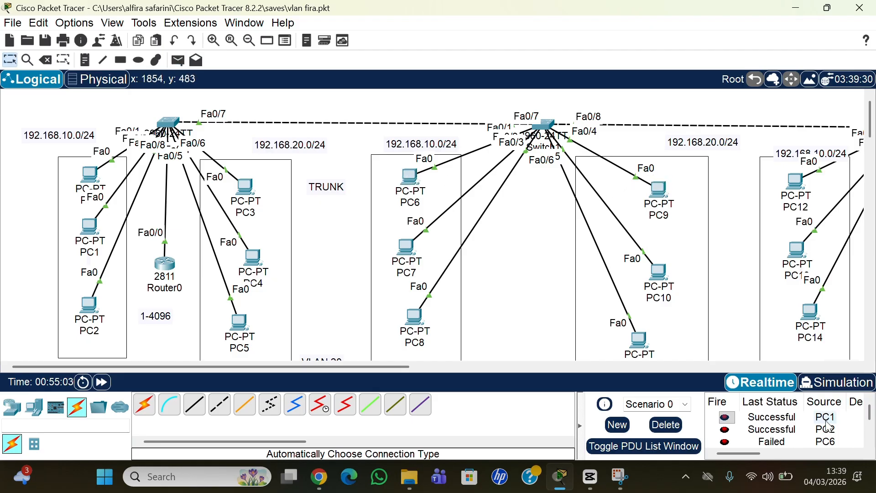
pyautogui.scroll(-2, 824, 431)
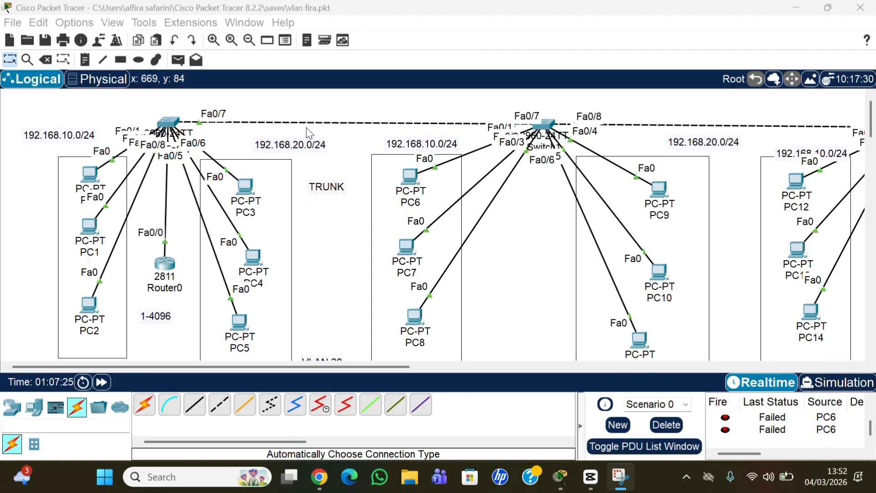
# - Open Router0's command line and enter global configuration mode with ena and conf t
pyautogui.scroll(-2, 299, 229)
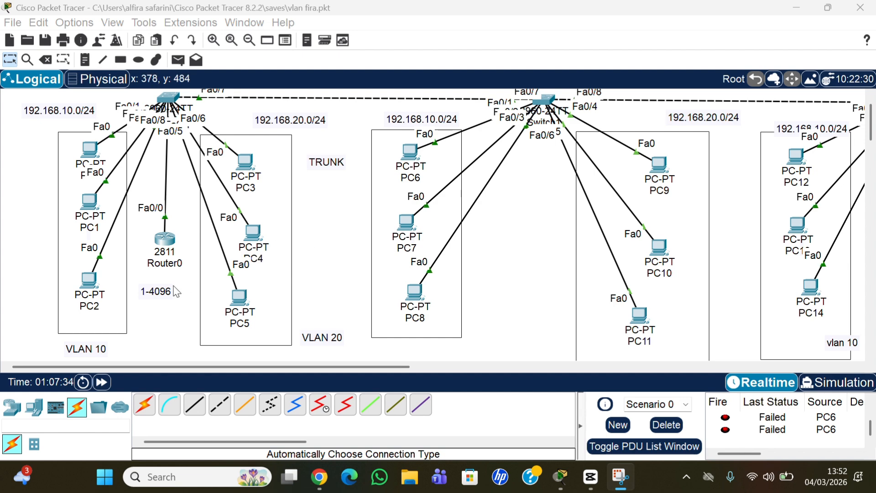
pyautogui.click(168, 245)
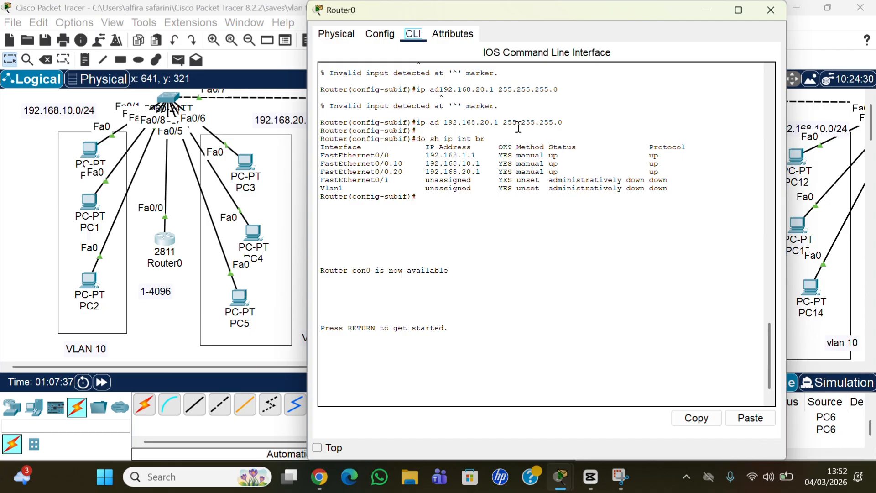
pyautogui.moveTo(635, 18); pyautogui.dragTo(651, 71)
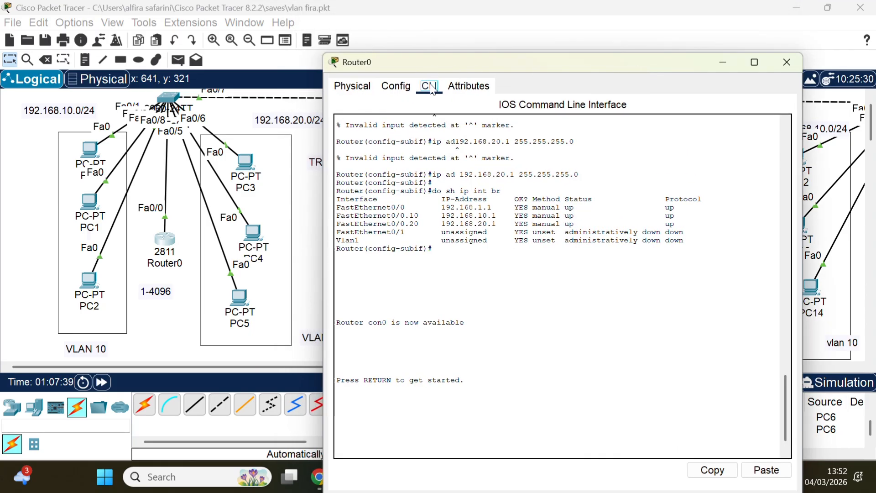
pyautogui.scroll(-1, 551, 408)
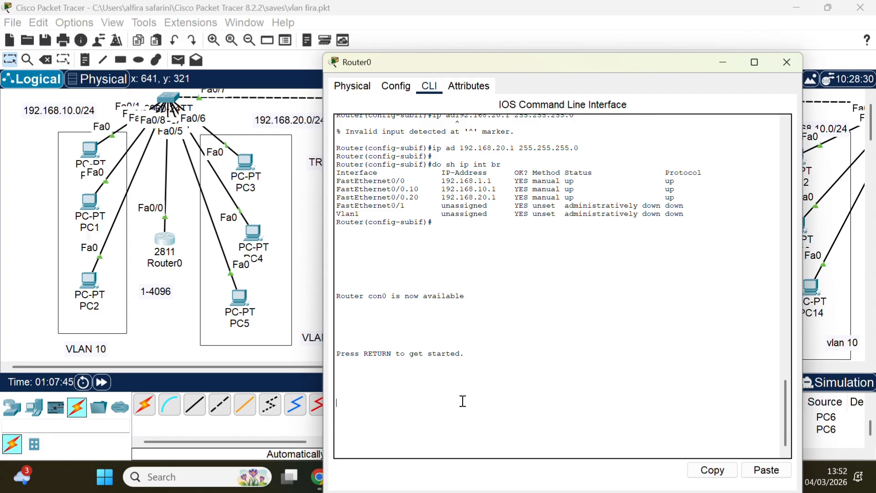
pyautogui.press('Return')
pyautogui.press('Return')
pyautogui.press('Return')
pyautogui.press('Return')
pyautogui.write('ena')
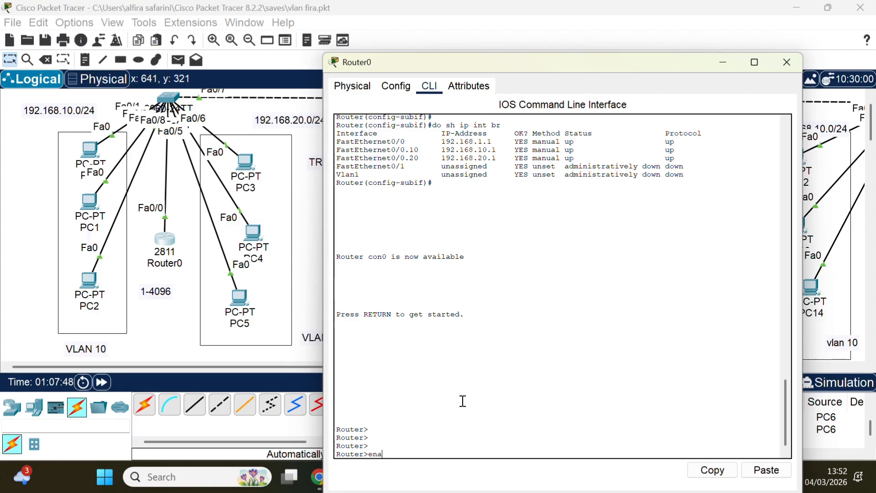
pyautogui.press('Return')
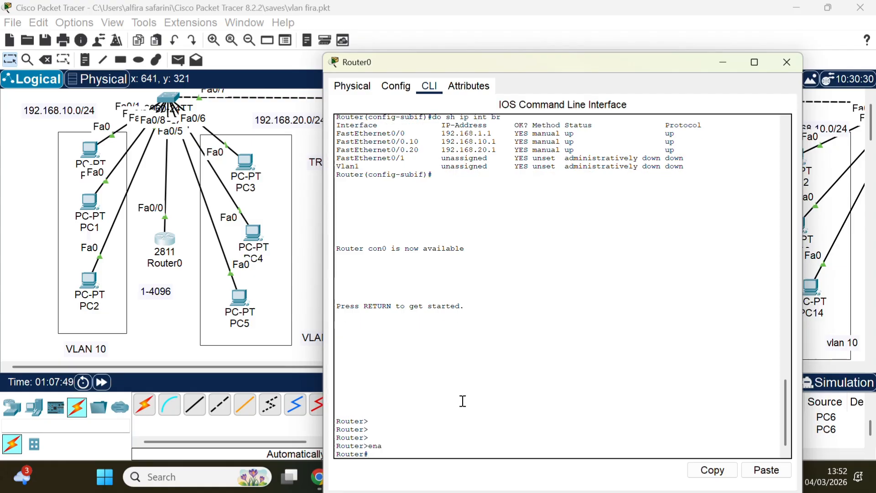
pyautogui.write('conf t')
pyautogui.press('Return')
pyautogui.press('Return')
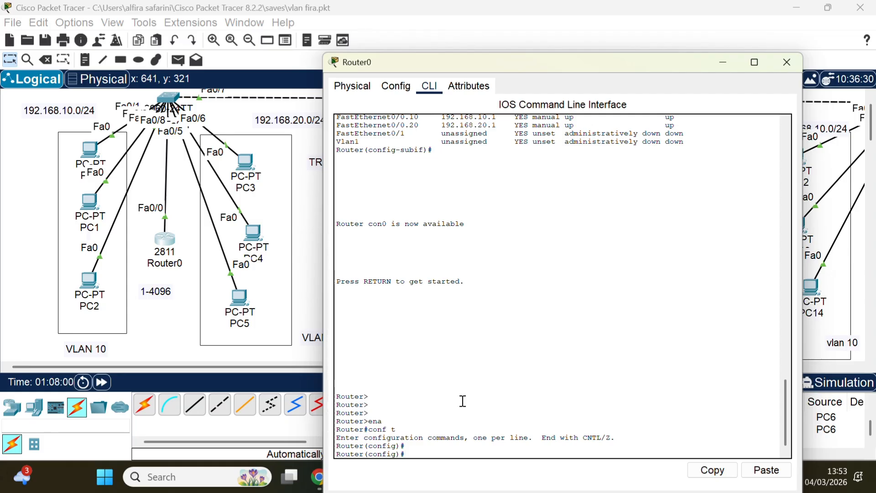
# - Create a DHCP pool named VLAN10 on Router0 with ip dhcp pool VLAN10
pyautogui.click(369, 20)
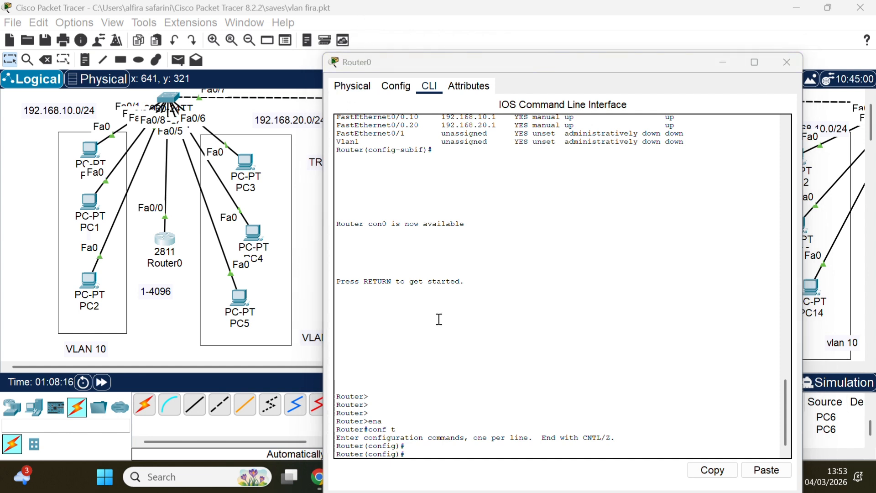
pyautogui.click(466, 454)
pyautogui.write('u')
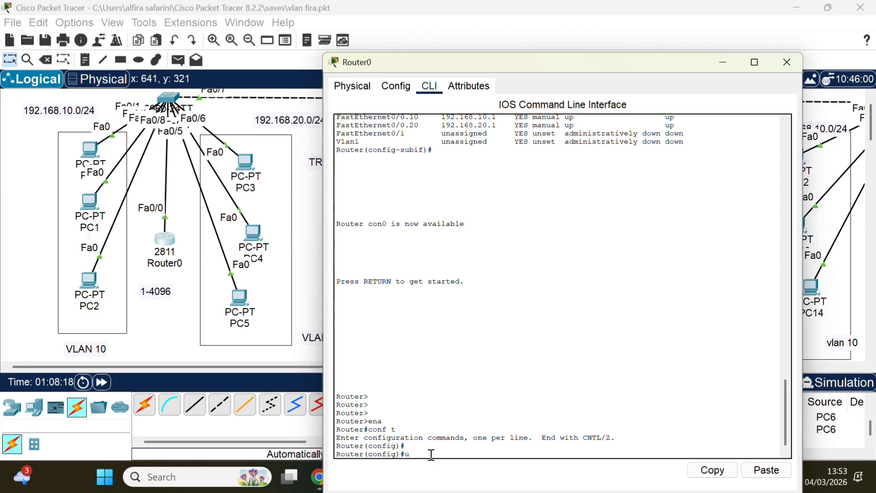
pyautogui.press('BackSpace')
pyautogui.write('ip dhcp pool VLAN')
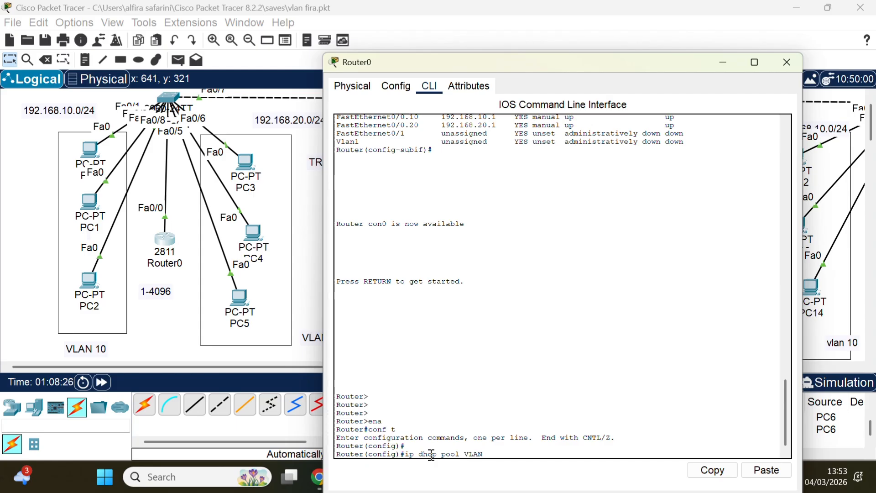
pyautogui.write('10')
pyautogui.press('Return')
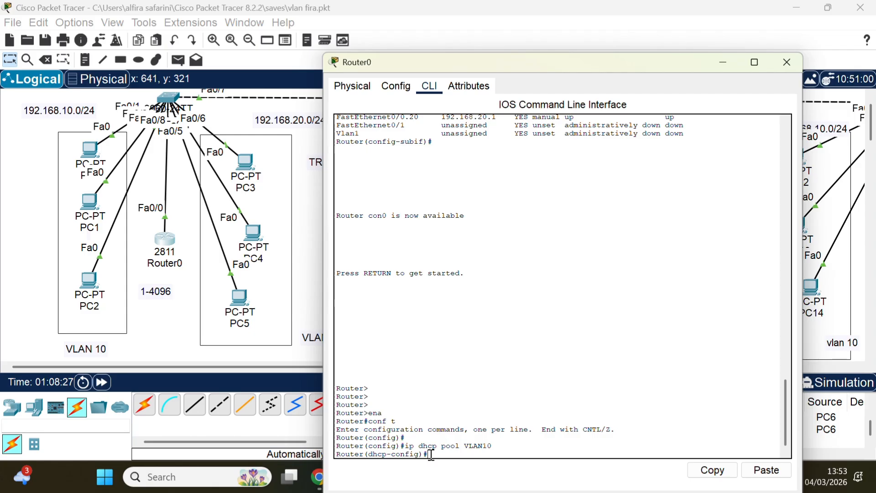
pyautogui.press('Return')
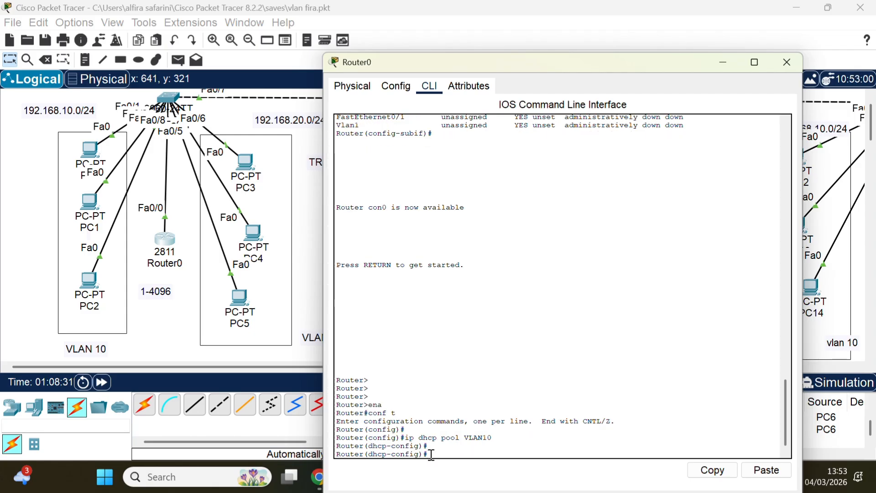
# - Assign the network 192.168.10.0 with mask 255.255.255.0 to the VLAN10 DHCP pool
pyautogui.write('network 192.168.')
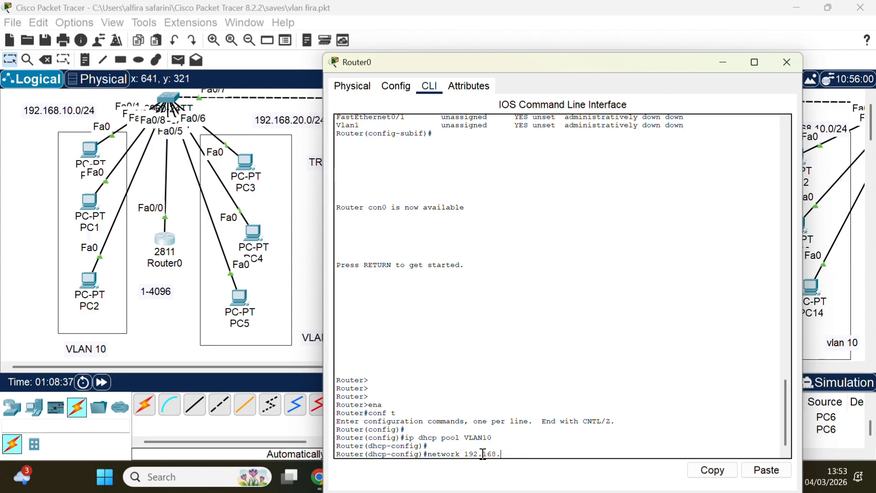
pyautogui.write('10.0')
pyautogui.moveTo(516, 452); pyautogui.dragTo(522, 449)
pyautogui.click(523, 450)
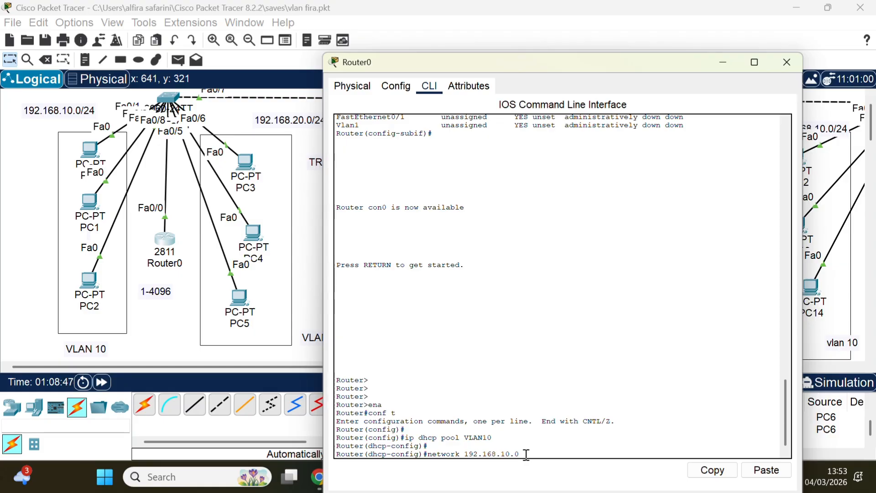
pyautogui.write('255.255.255.0')
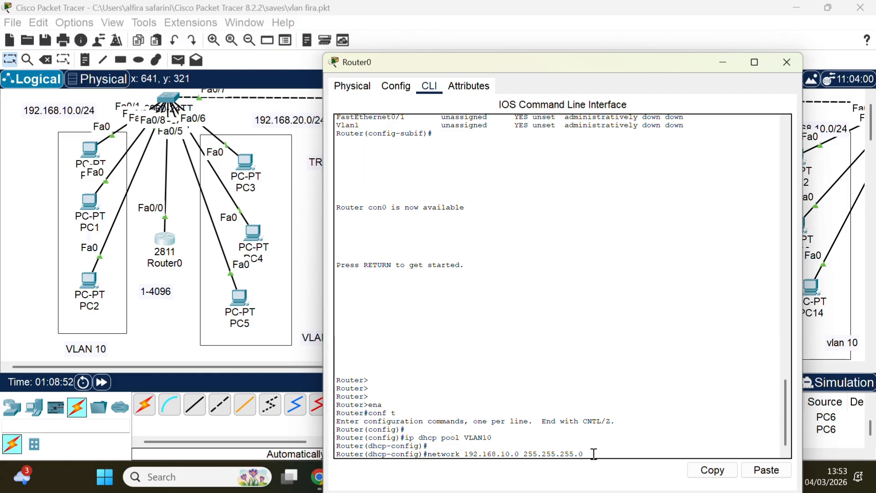
pyautogui.press('Return')
pyautogui.press('Return')
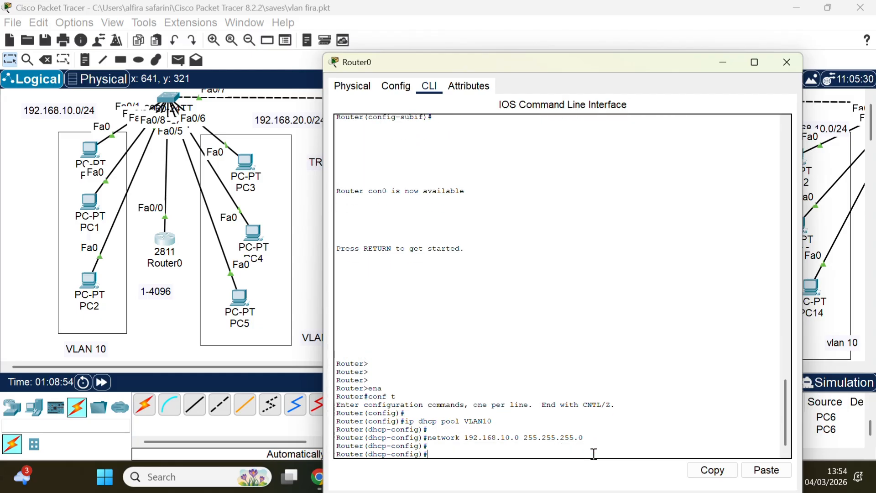
# - Set the VLAN10 DHCP pool's default-router to 192.168.10.1
pyautogui.write('defaul')
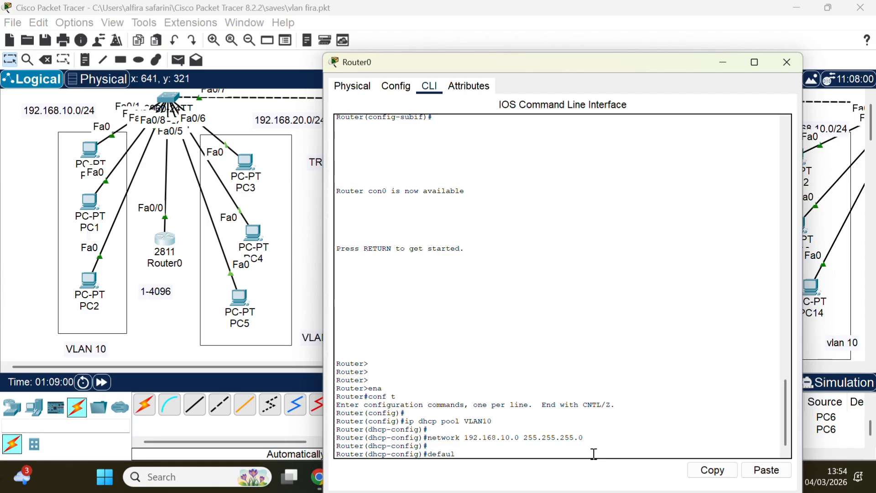
pyautogui.write('t')
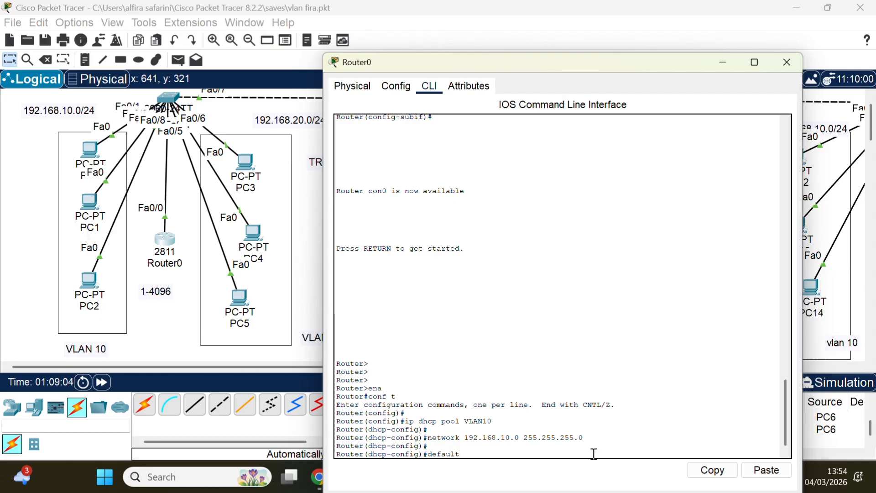
pyautogui.write('-router 192.168.')
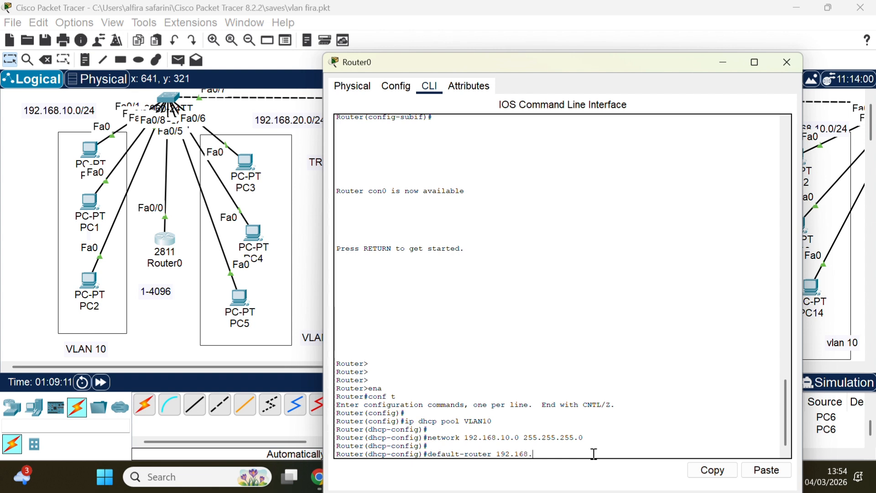
pyautogui.write('10.1')
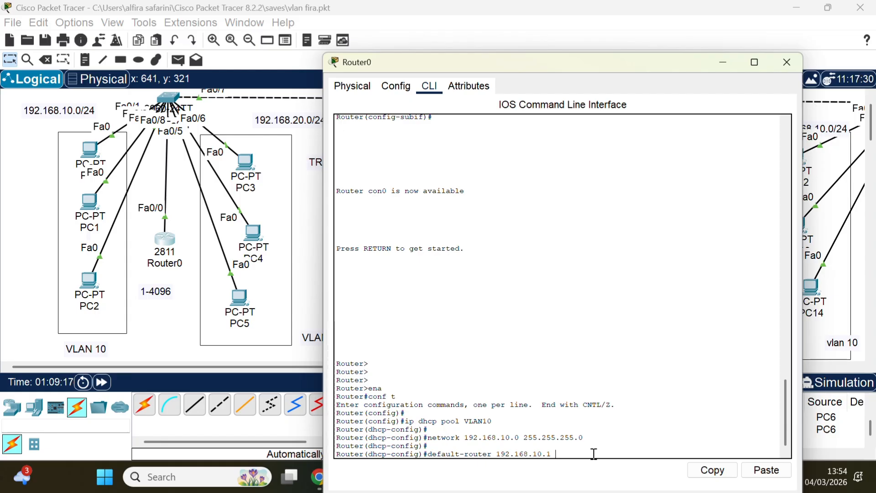
pyautogui.press('Return')
pyautogui.press('Return')
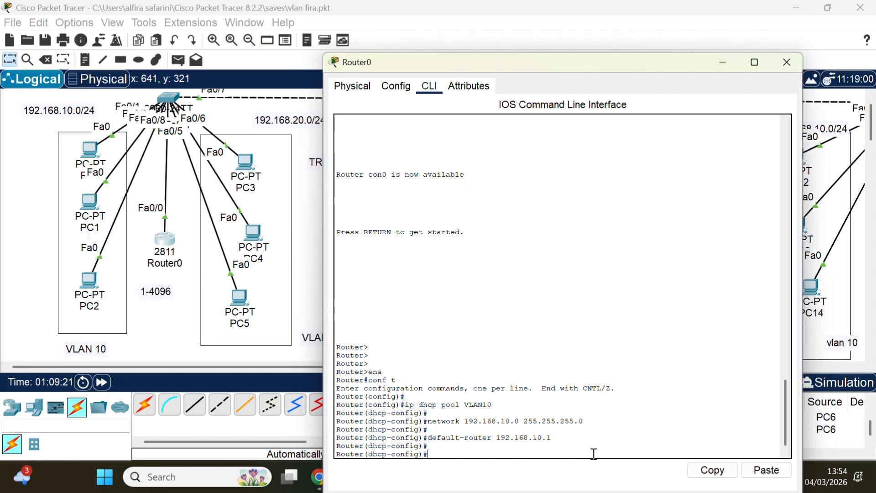
# - Set the VLAN10 DHCP pool's dns-server to 8.8.8.8 and exit back to global configuration mode
pyautogui.write('dns-server')
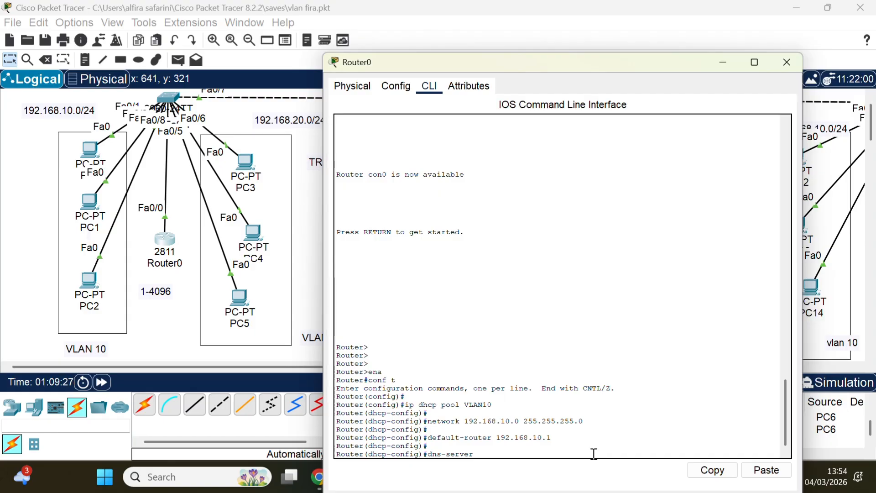
pyautogui.write('8.8.8.8')
pyautogui.press('Return')
pyautogui.press('Return')
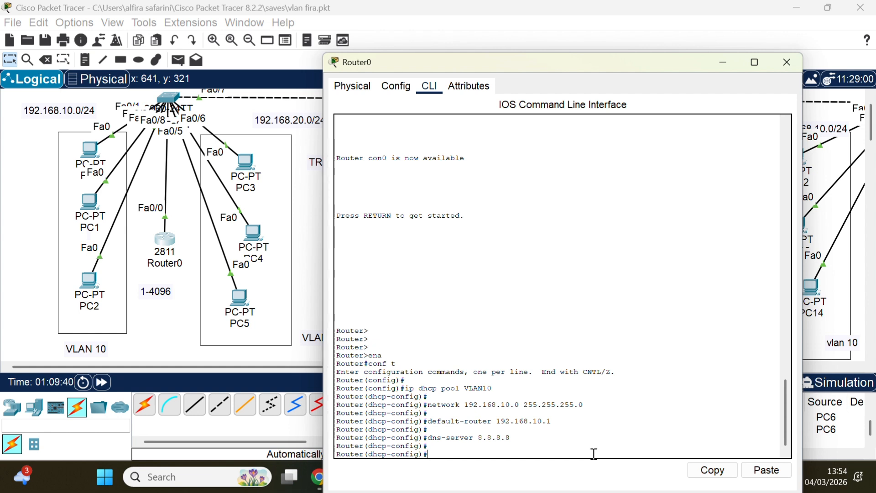
pyautogui.write('exit')
pyautogui.press('Return')
pyautogui.press('Return')
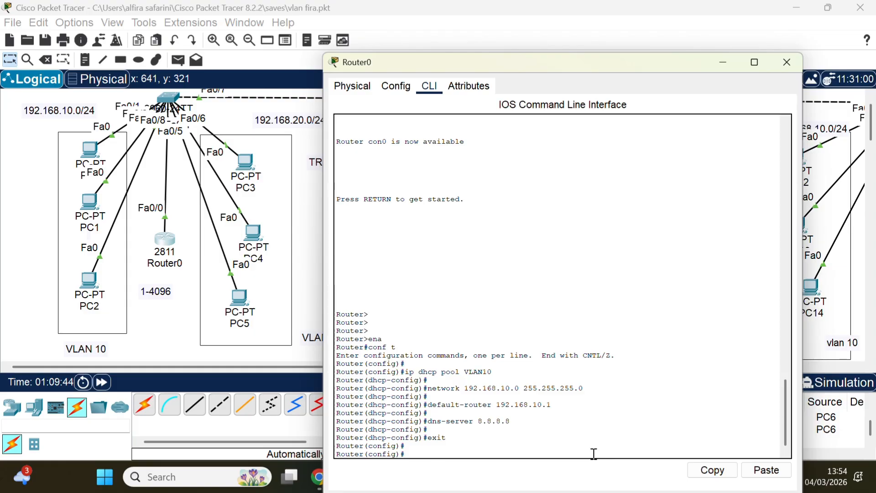
# - Create a DHCP pool named VLAN20 on Router0 and assign it network 192.168.20.0 with mask 255.255.255.0
pyautogui.write('ip dhcp pool VLAN20')
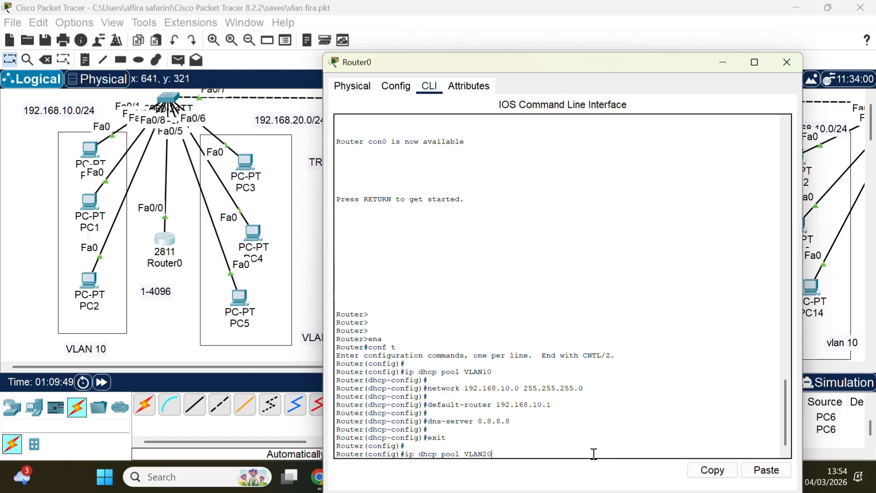
pyautogui.press('Return')
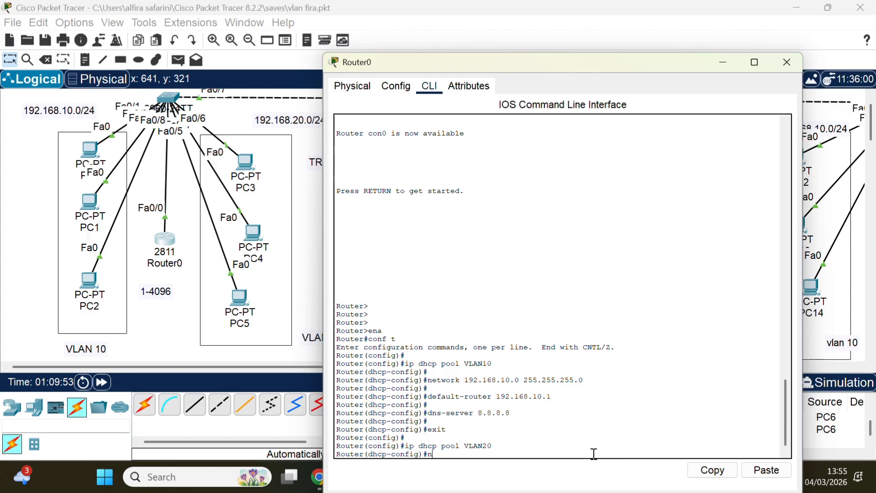
pyautogui.write('network 192.168.20.0')
pyautogui.press('Return')
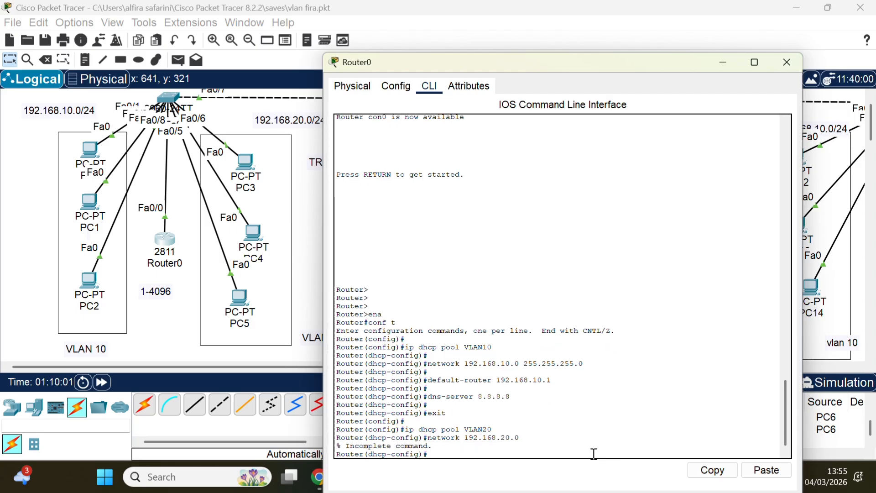
pyautogui.press('Up')
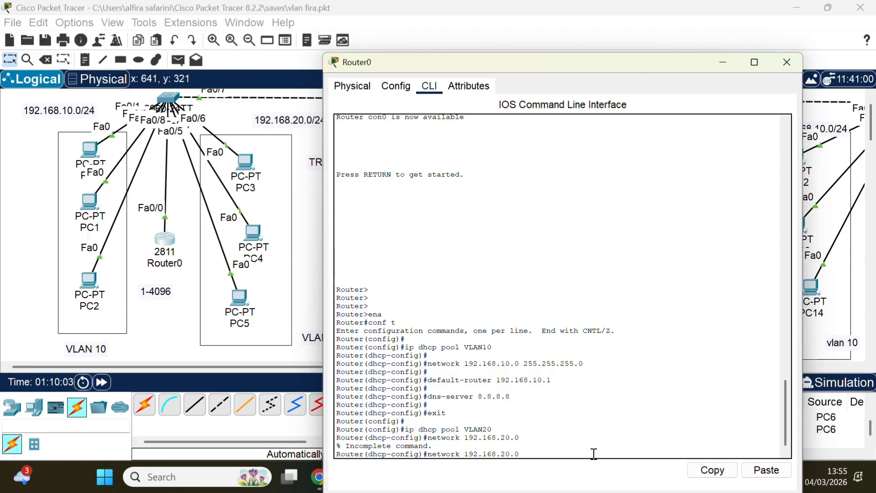
pyautogui.write('255.255.255.0')
pyautogui.press('Return')
pyautogui.press('Return')
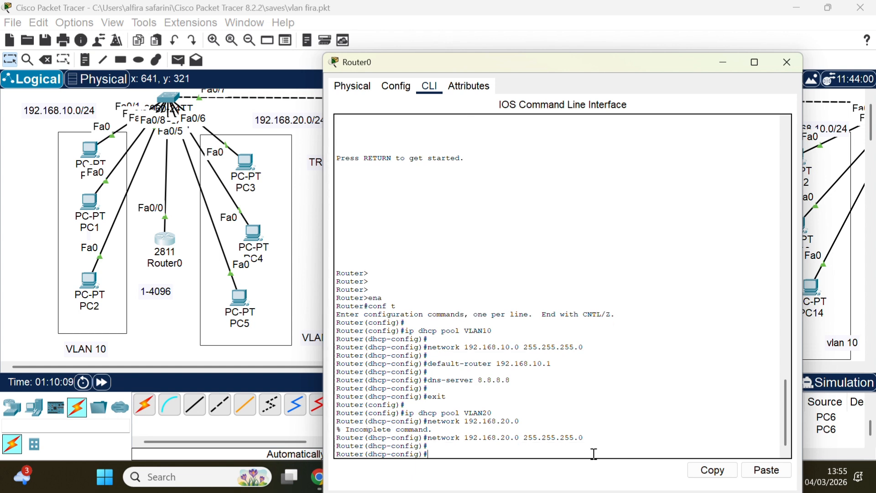
# - Set the VLAN20 DHCP pool's default-router to 192.168.20.1
pyautogui.write('deg')
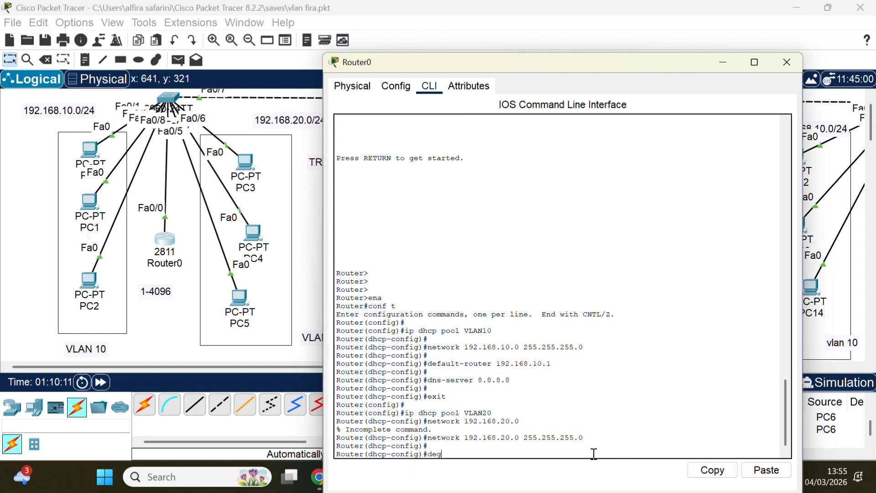
pyautogui.press('BackSpace')
pyautogui.write('fault')
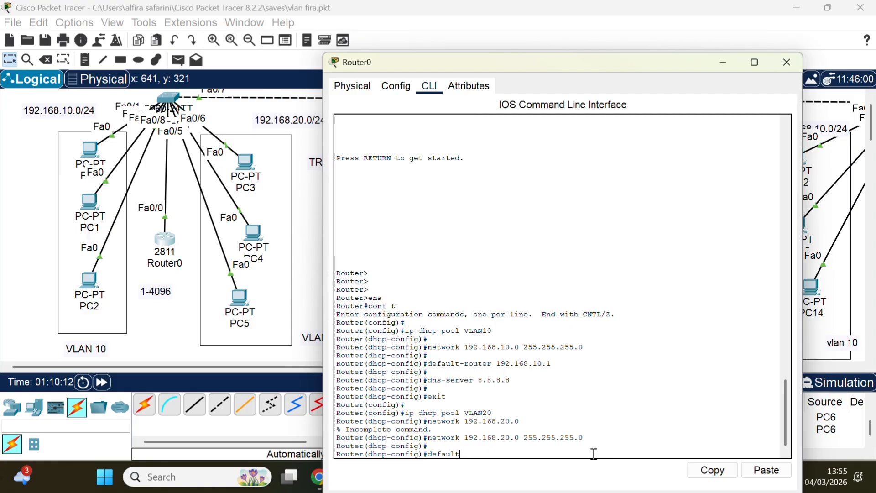
pyautogui.write('-router 192.168.20.1')
pyautogui.press('Return')
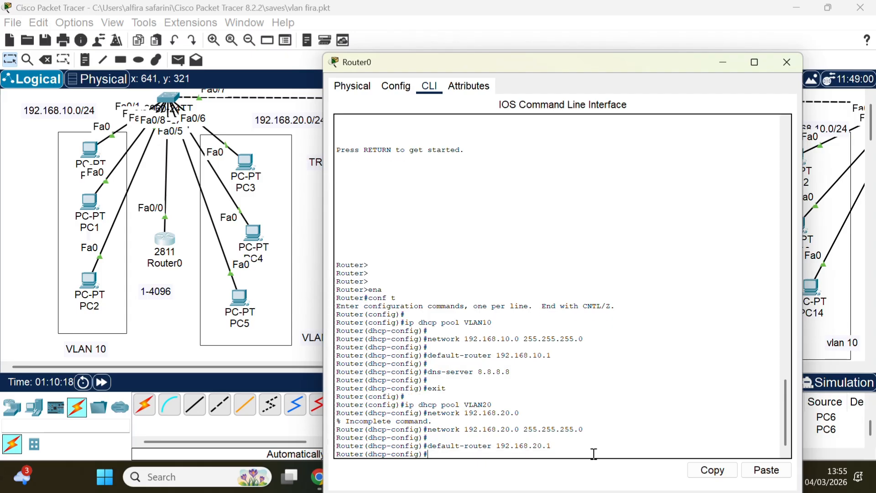
# - Set the VLAN20 DHCP pool's dns-server to 8.8.8.8 and minimize the Router0 window
pyautogui.write('dns')
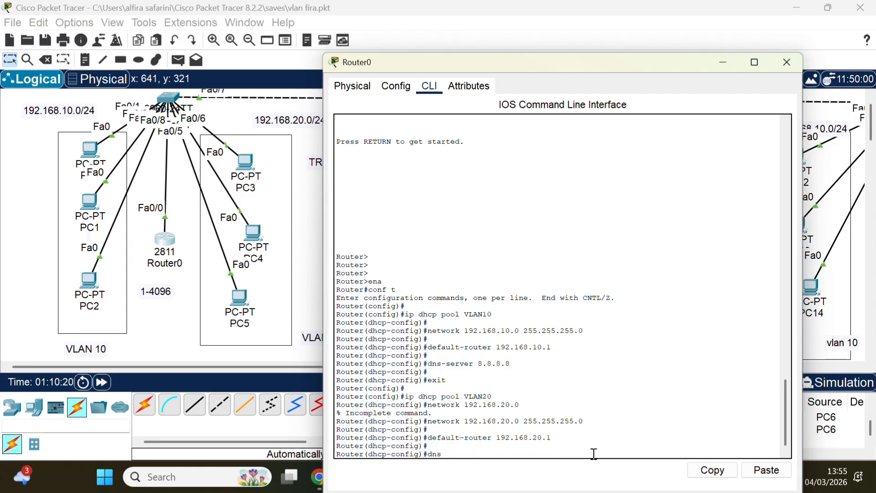
pyautogui.write('-server 8.8.8.8')
pyautogui.press('Return')
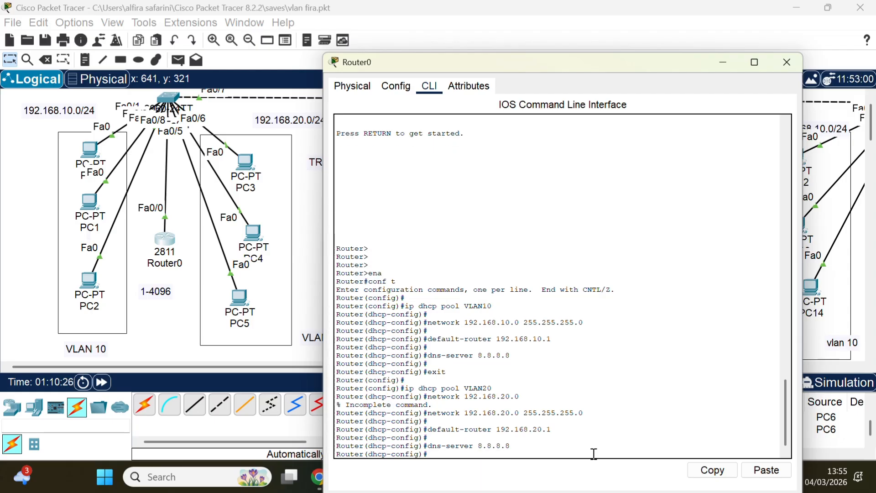
pyautogui.press('Return')
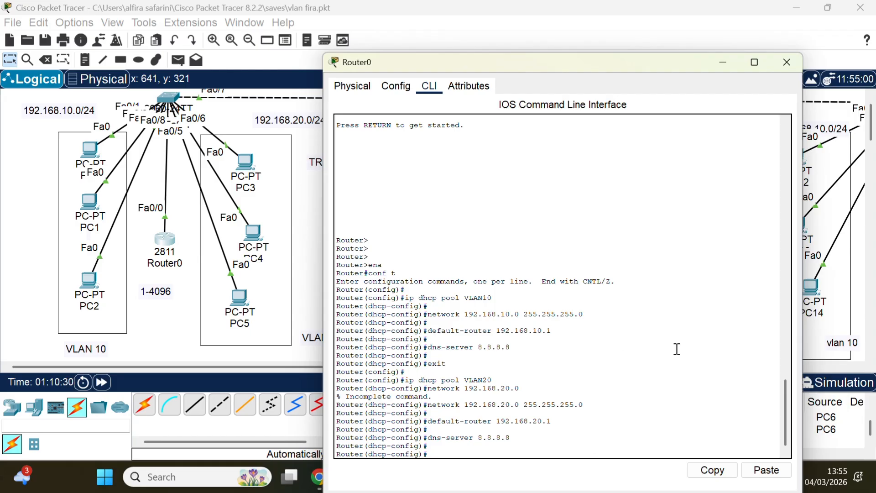
pyautogui.click(728, 67)
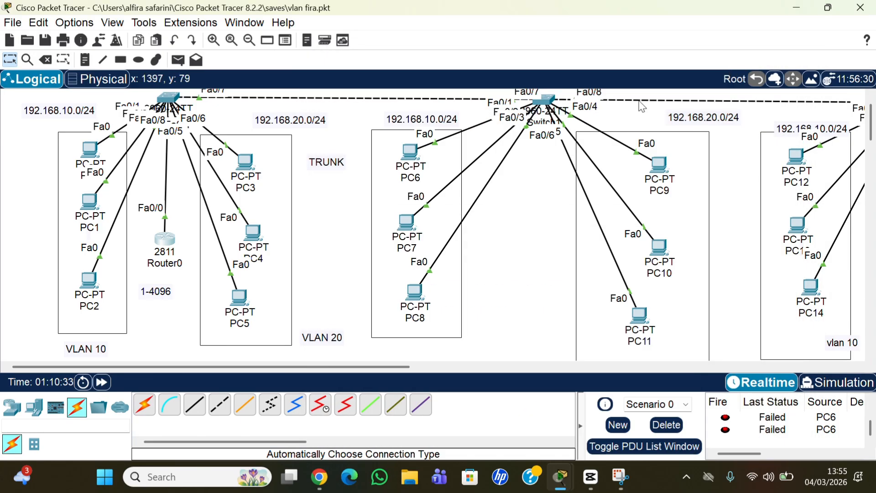
# - Switch PC6's IPv4 configuration from Static to DHCP and close its window
pyautogui.click(411, 148)
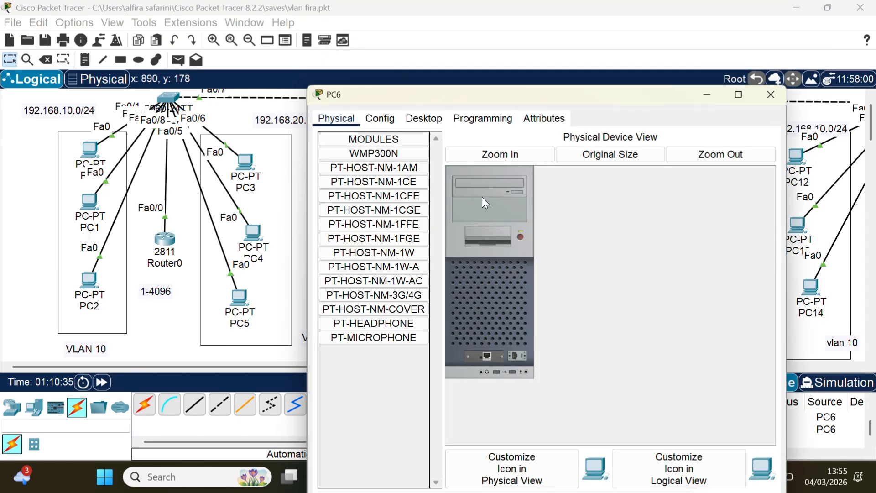
pyautogui.click(403, 122)
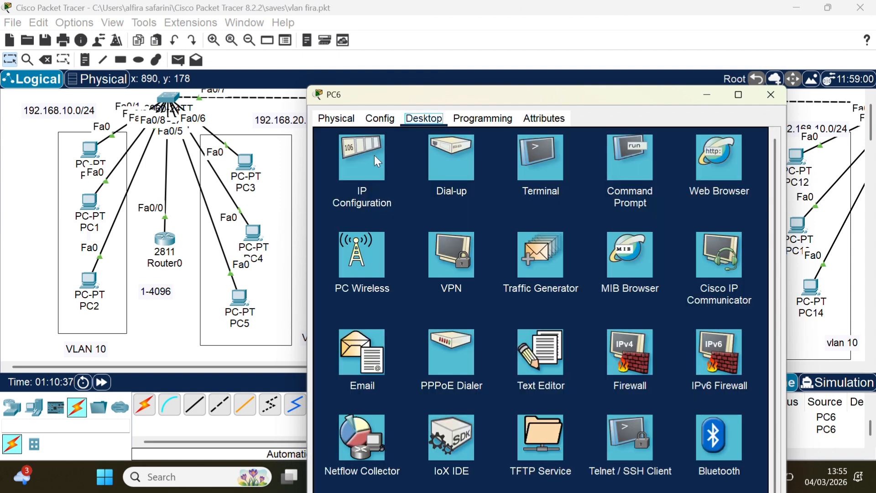
pyautogui.click(376, 161)
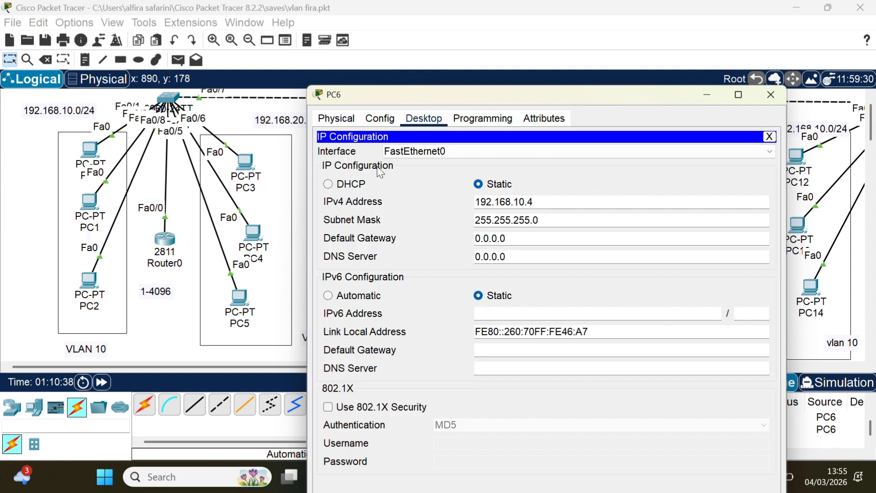
pyautogui.click(327, 183)
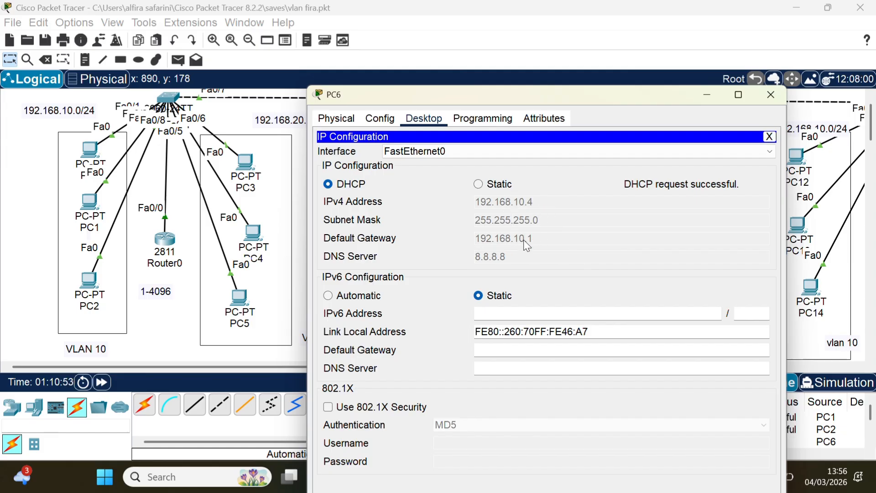
pyautogui.click(771, 95)
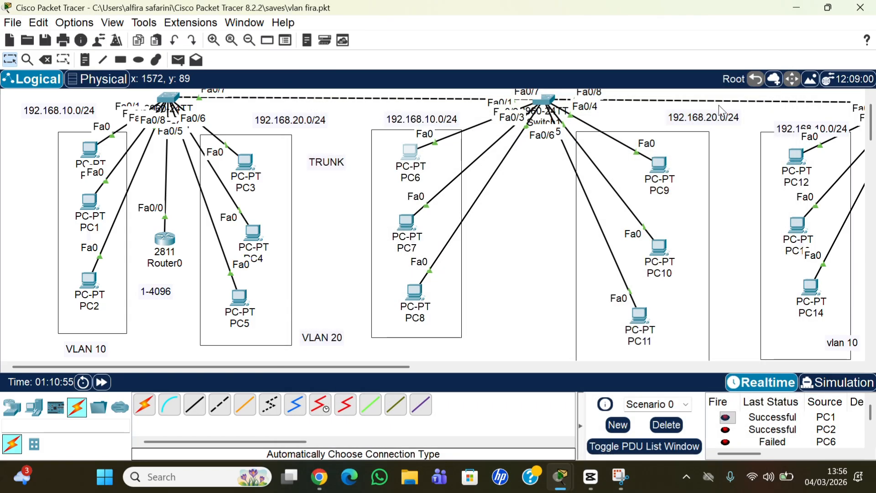
# - Set PC10's IPv4 configuration to DHCP
pyautogui.click(657, 243)
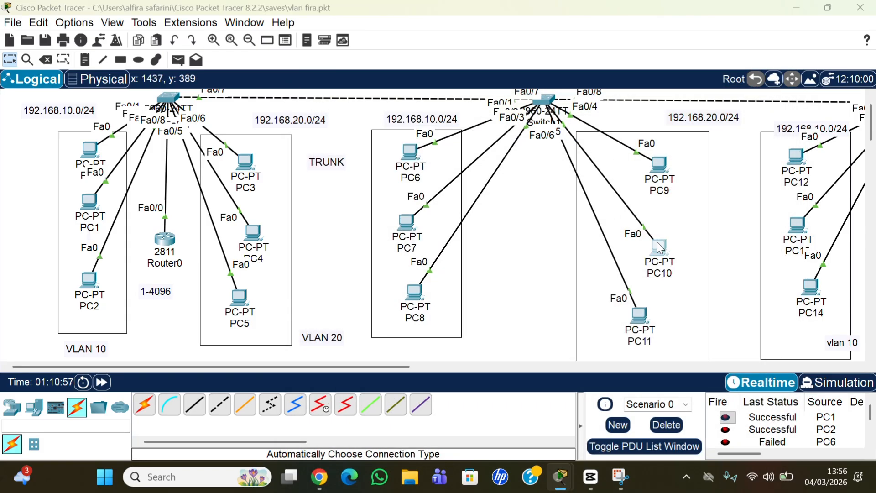
pyautogui.moveTo(623, 17); pyautogui.dragTo(655, 75)
pyautogui.click(457, 93)
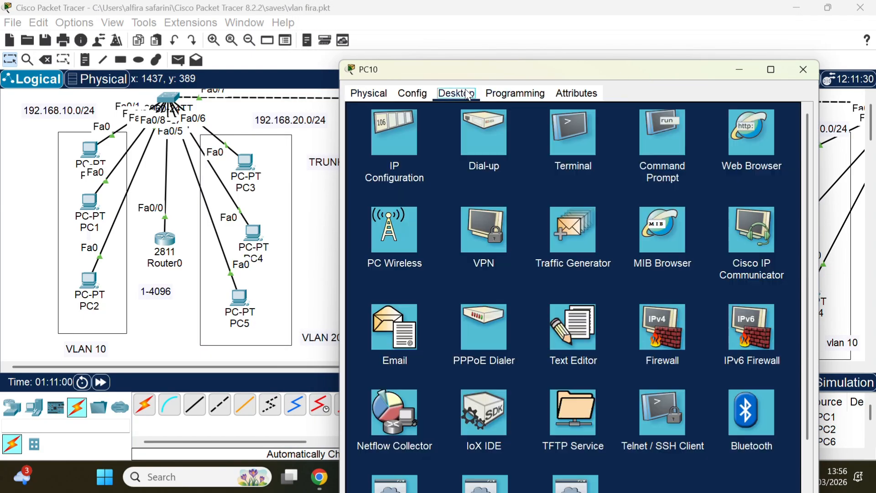
pyautogui.click(382, 145)
pyautogui.click(361, 159)
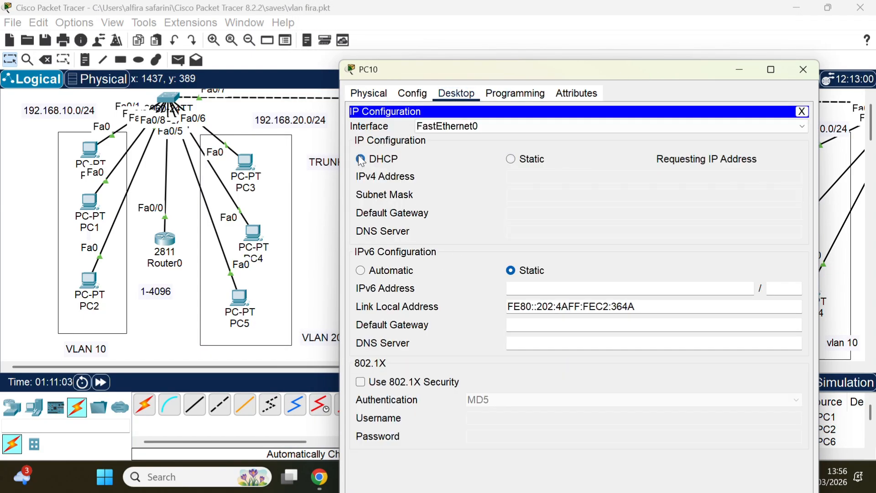
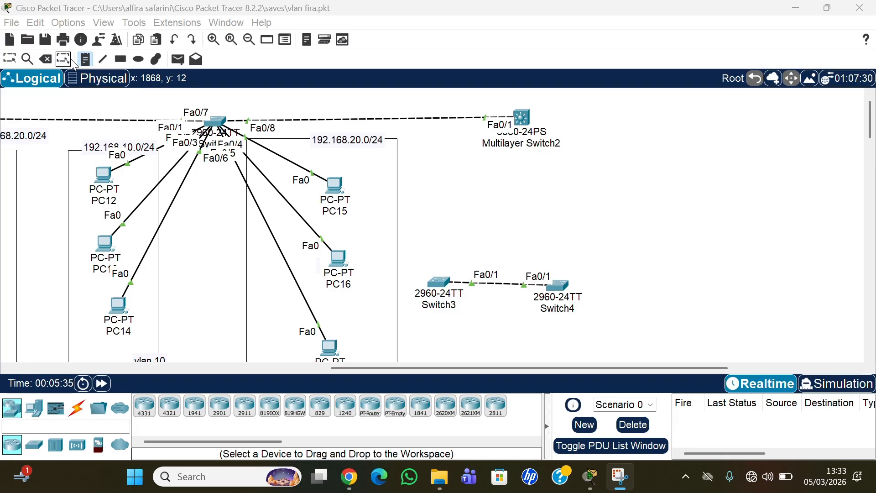
# - Place a text note reading "SW Layer 2 & SW Layer 3" above Switch3 and Switch4
pyautogui.click(85, 60)
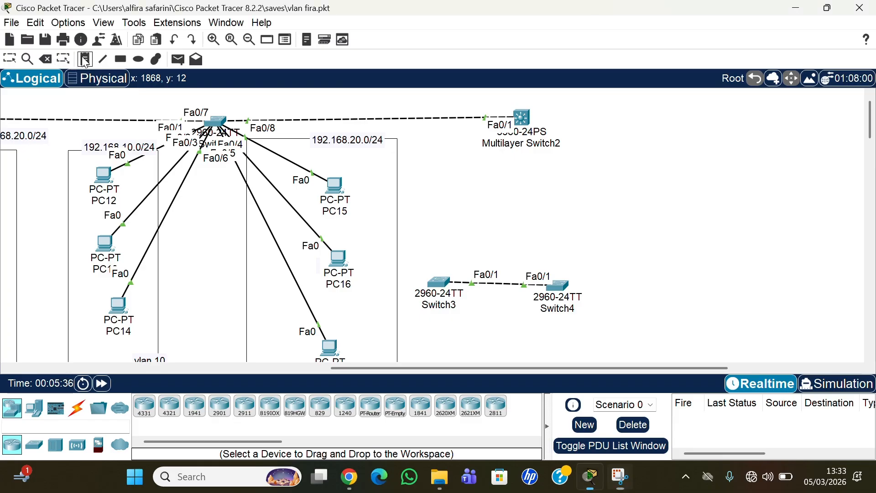
pyautogui.click(425, 218)
pyautogui.write('SW')
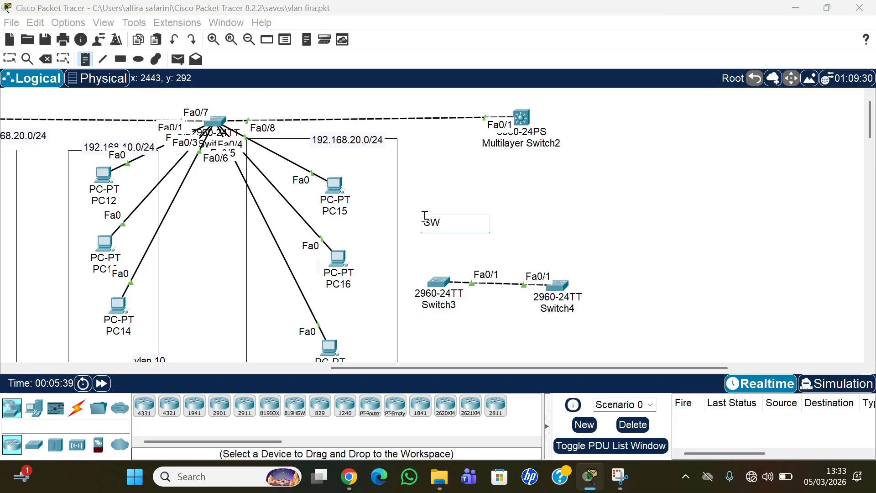
pyautogui.write(' Layer ')
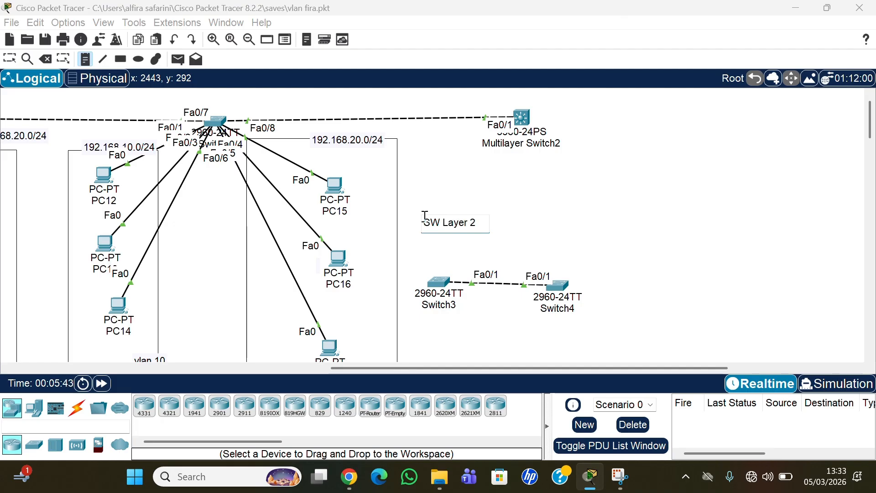
pyautogui.write('2 &')
pyautogui.press('Return')
pyautogui.write('SW ')
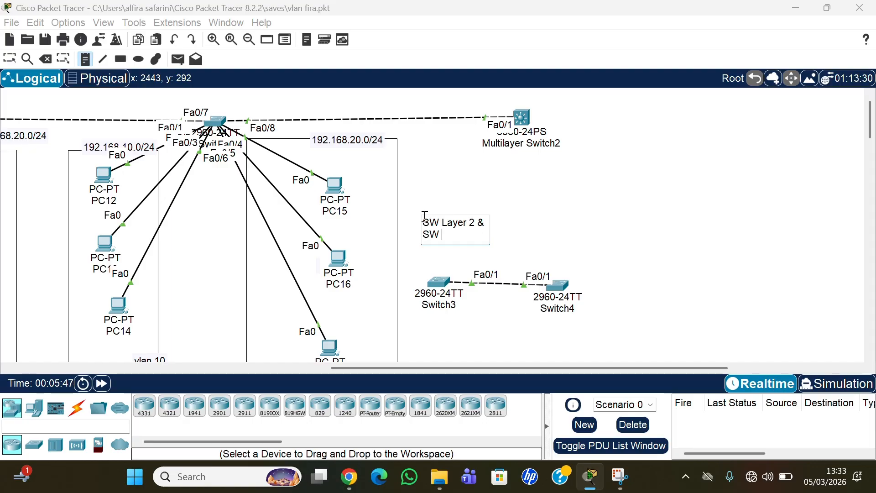
pyautogui.write('Layer 3')
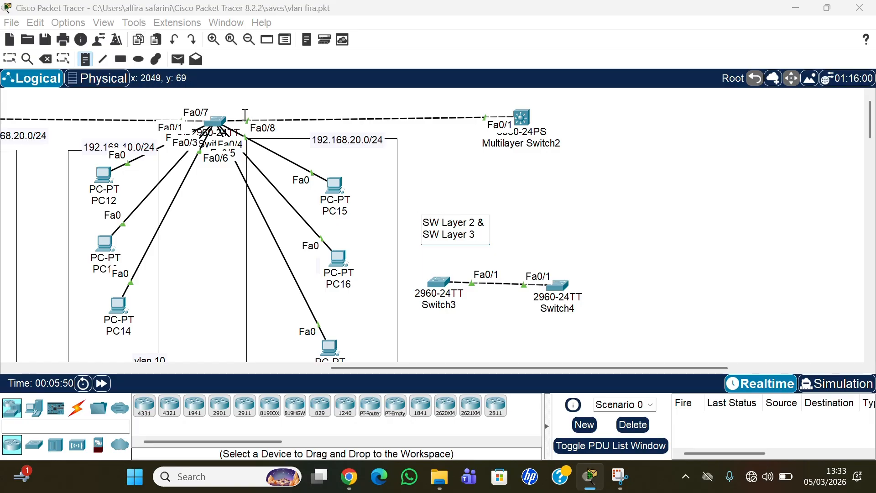
pyautogui.click(85, 61)
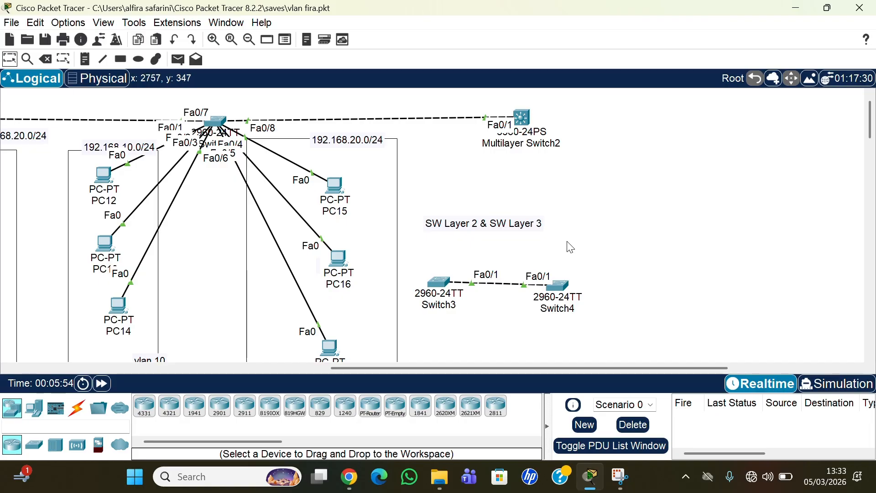
pyautogui.doubleClick(519, 231)
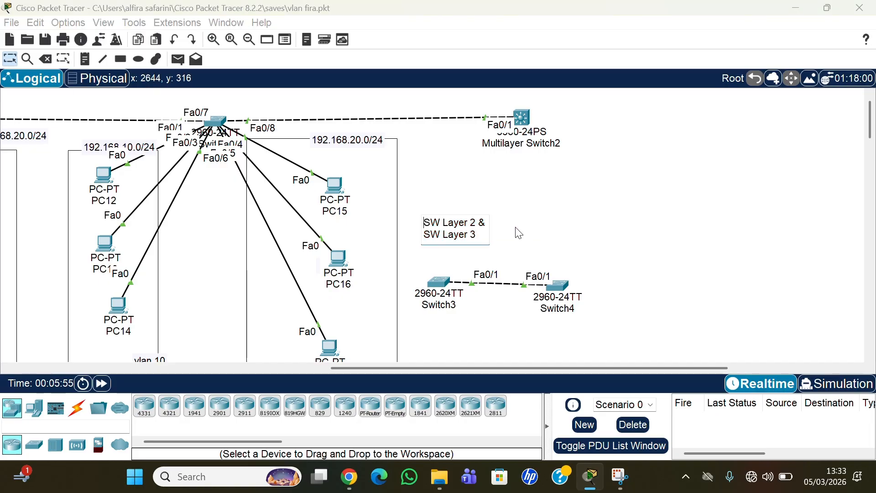
pyautogui.click(483, 198)
# - Place a text note reading "2960" beside the switch that connects PC12 to PC17
pyautogui.scroll(-1, 226, 221)
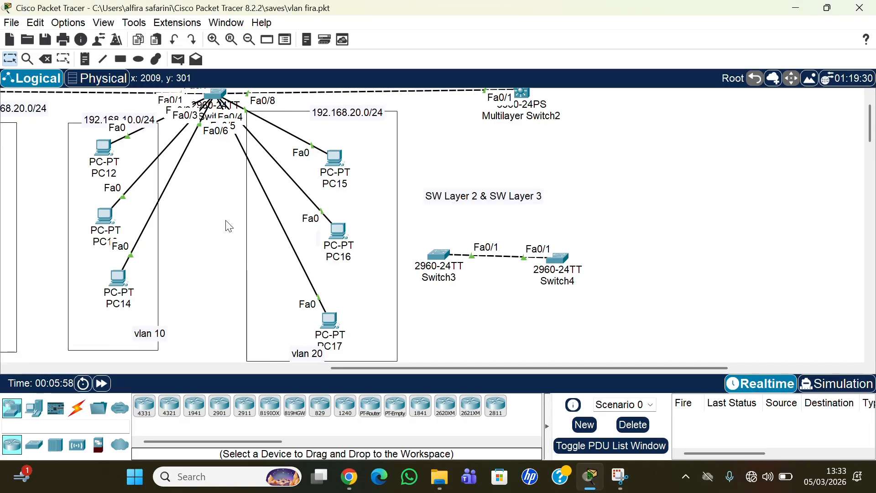
pyautogui.scroll(1, 227, 221)
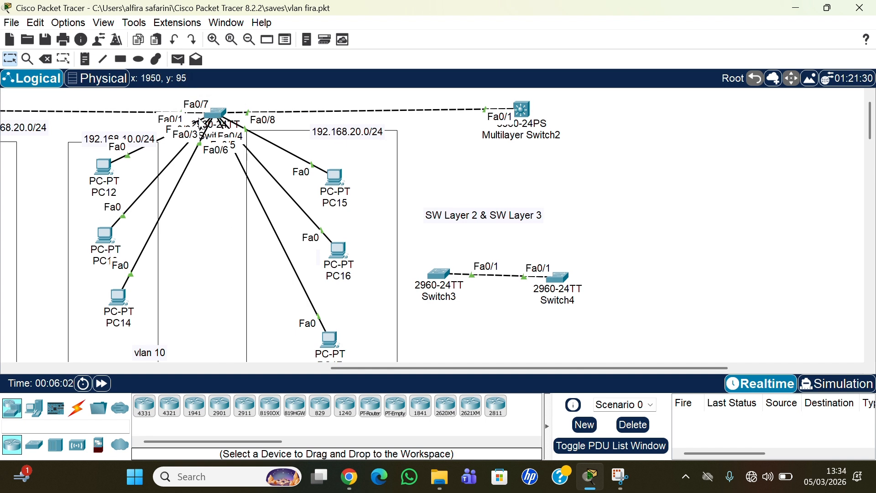
pyautogui.scroll(1, 224, 117)
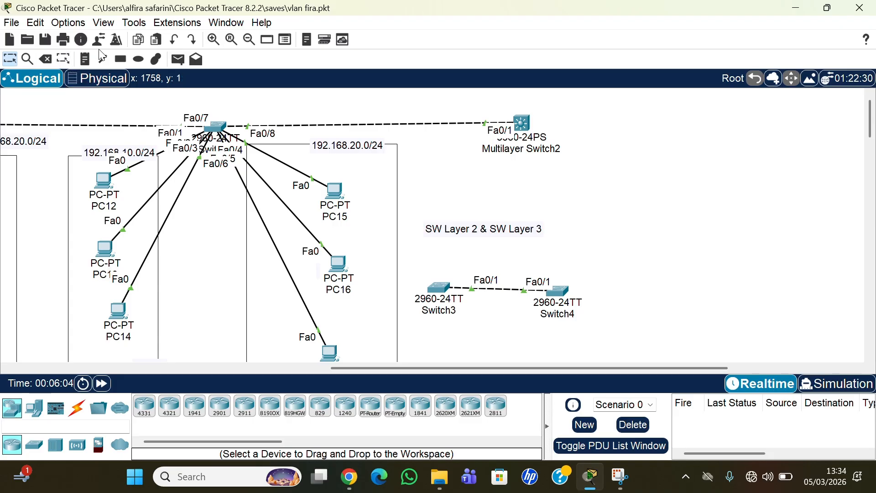
pyautogui.click(86, 59)
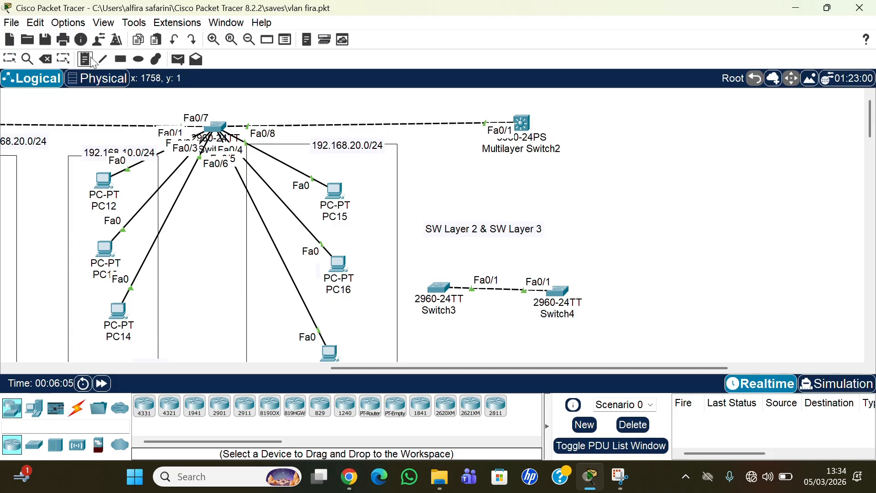
pyautogui.click(221, 111)
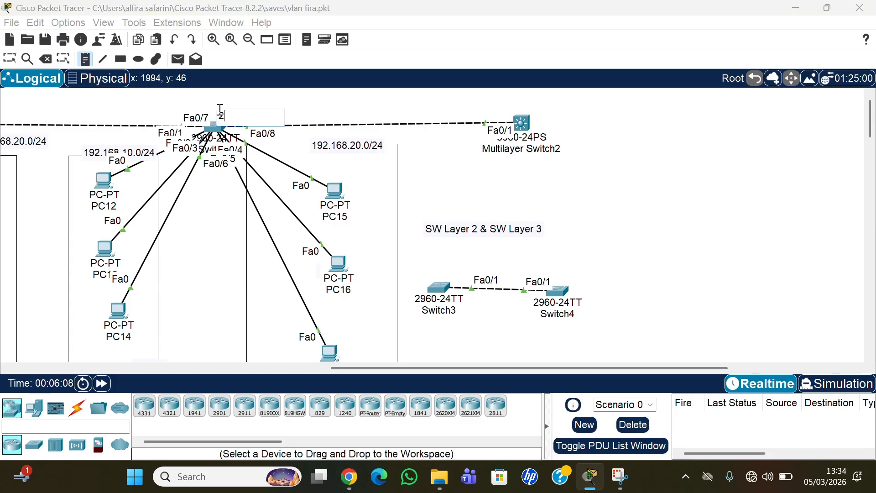
pyautogui.write('2960')
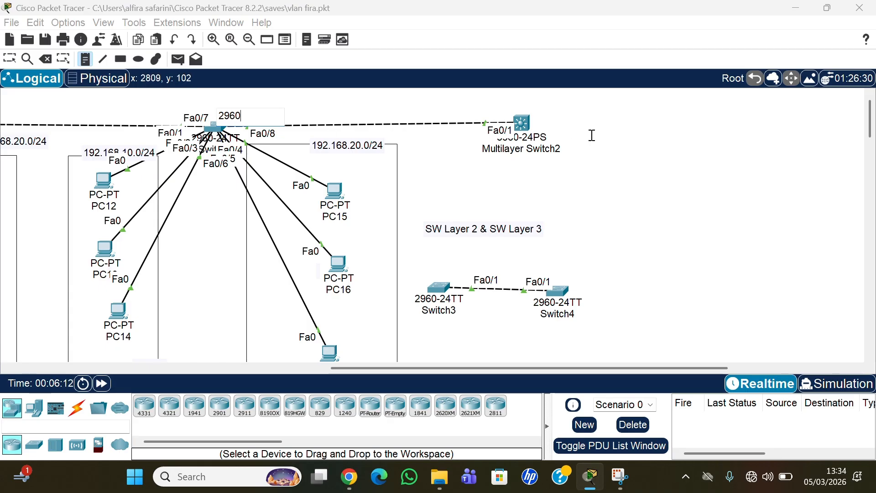
pyautogui.click(531, 105)
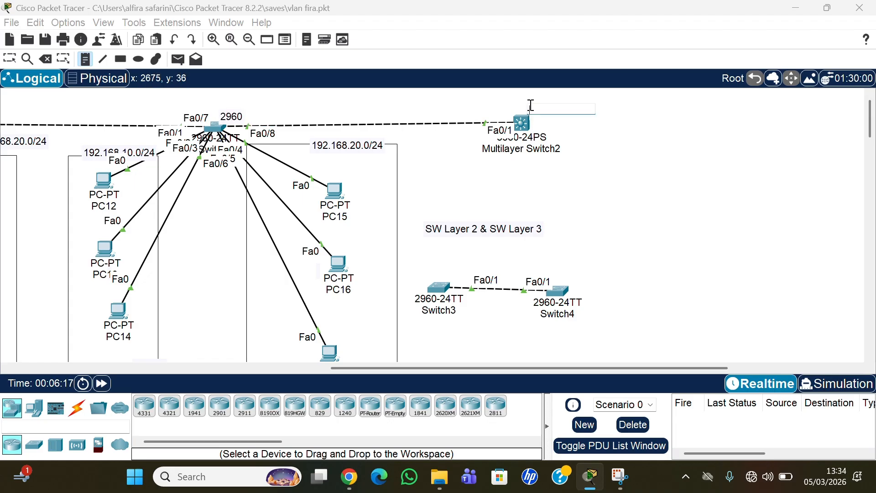
pyautogui.click(527, 129)
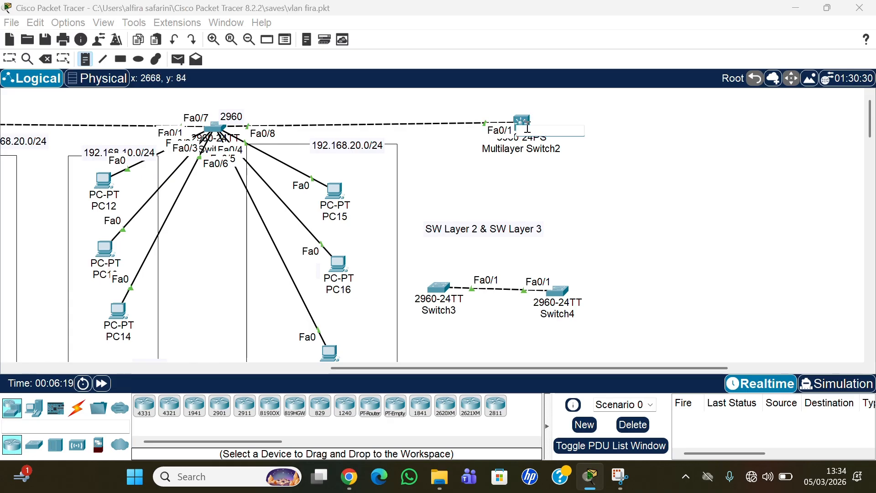
pyautogui.click(91, 60)
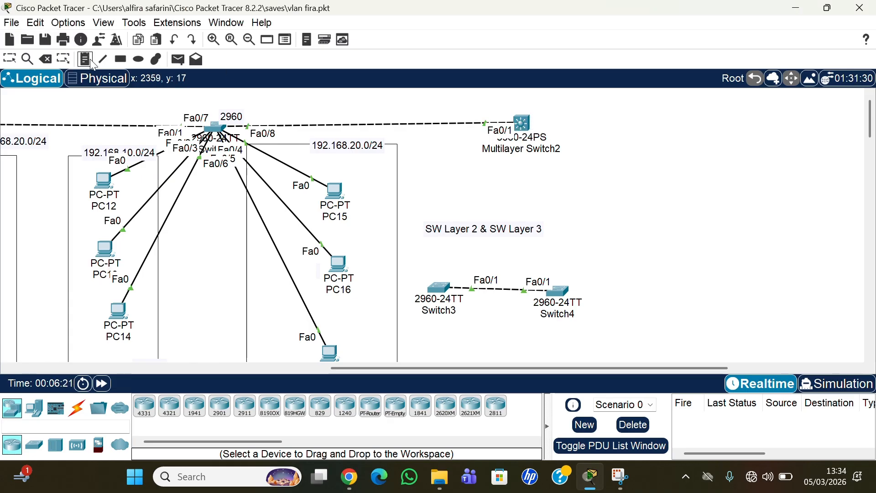
pyautogui.click(546, 136)
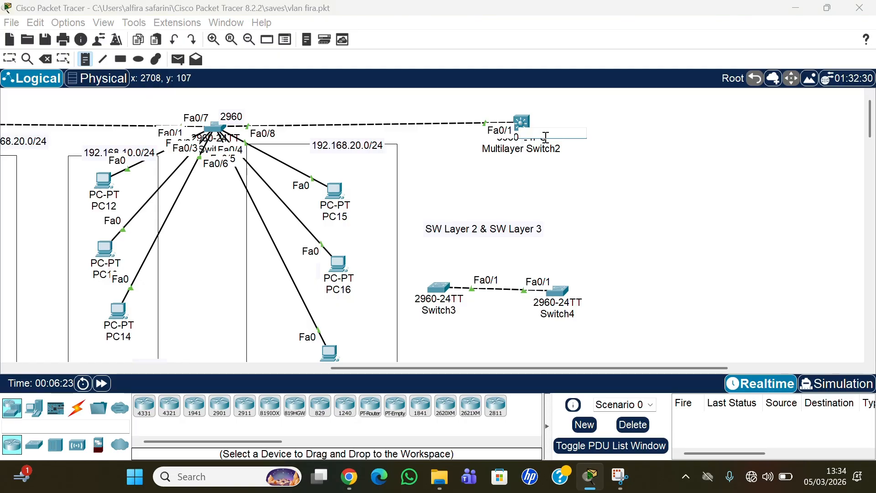
pyautogui.click(64, 59)
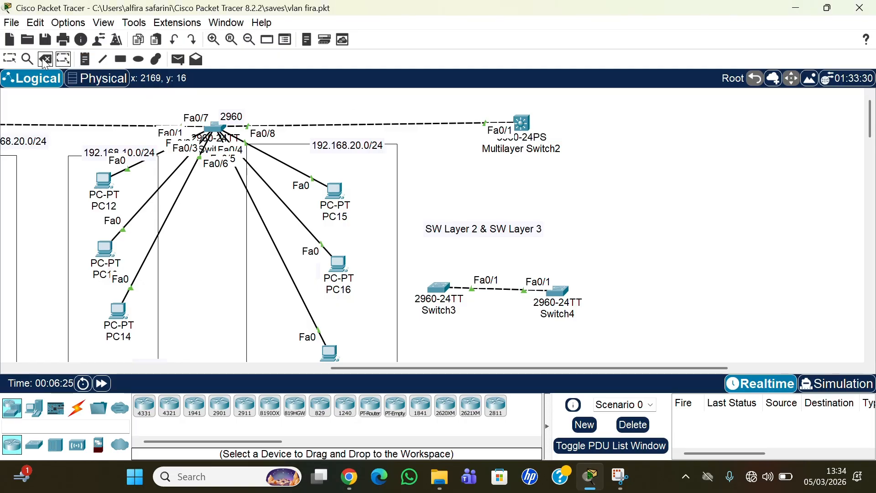
pyautogui.click(10, 59)
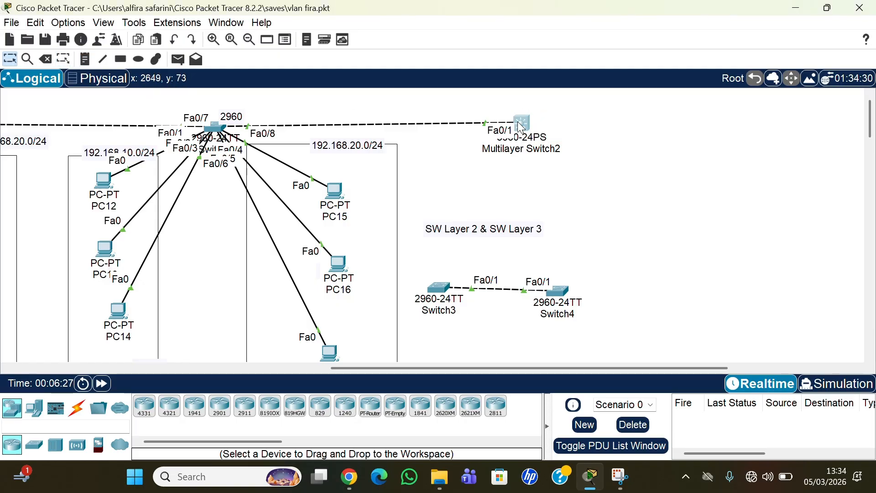
# - Shift Multilayer Switch2 slightly toward the 2960 switch and place a text note reading "3560" just above it
pyautogui.moveTo(518, 123); pyautogui.dragTo(496, 125)
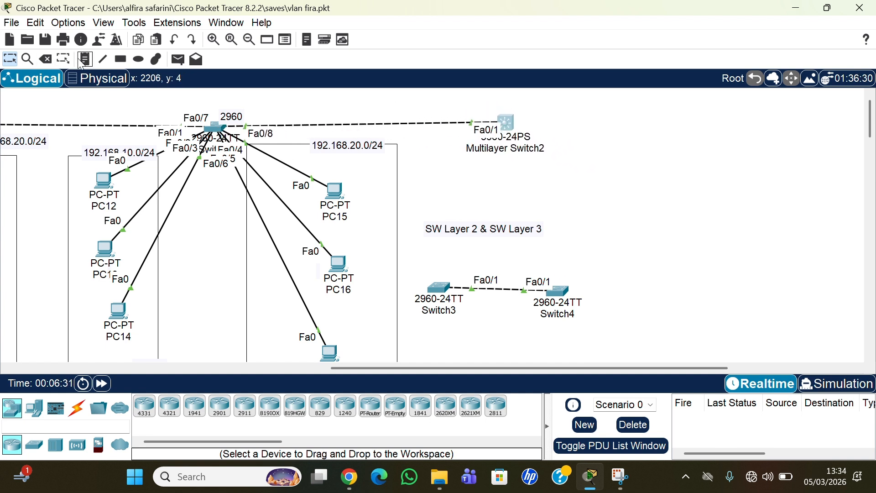
pyautogui.press('n')
pyautogui.click(515, 106)
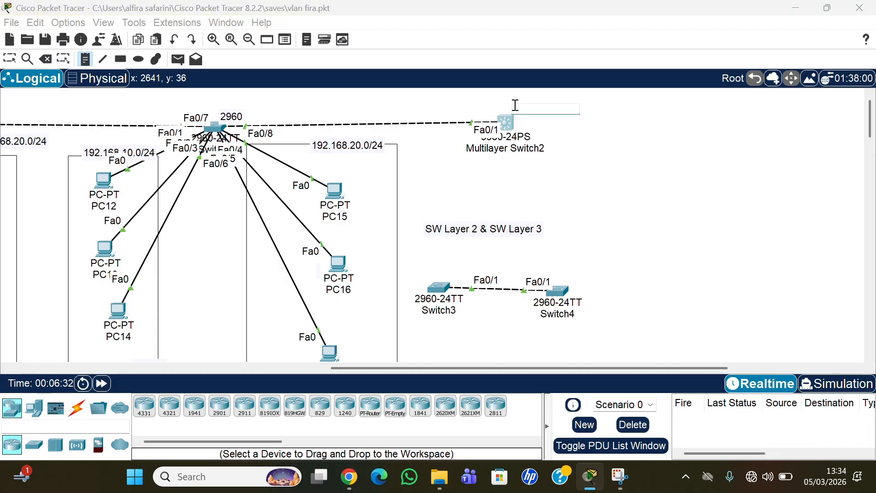
pyautogui.write('3560')
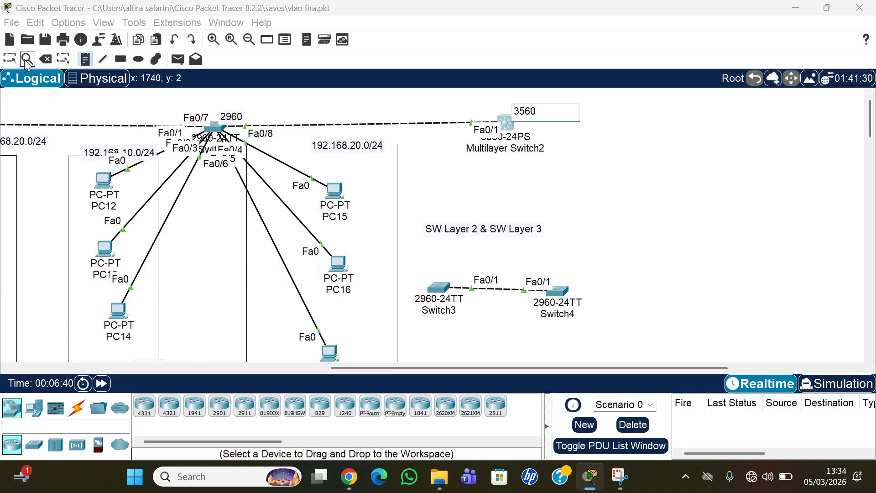
pyautogui.click(10, 59)
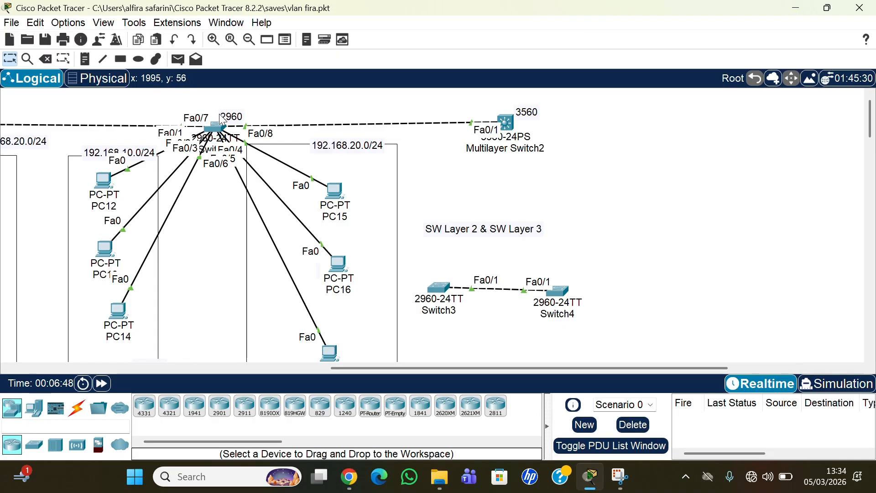
pyautogui.doubleClick(220, 115)
pyautogui.click(225, 114)
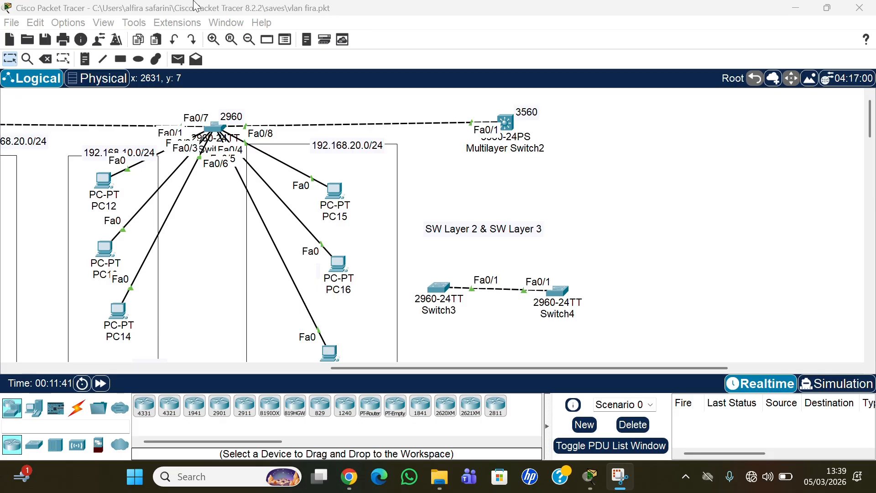
# - Look over the topology from Multilayer Switch2 back to Router0 and its surrounding VLAN groups
pyautogui.scroll(-1, 199, 186)
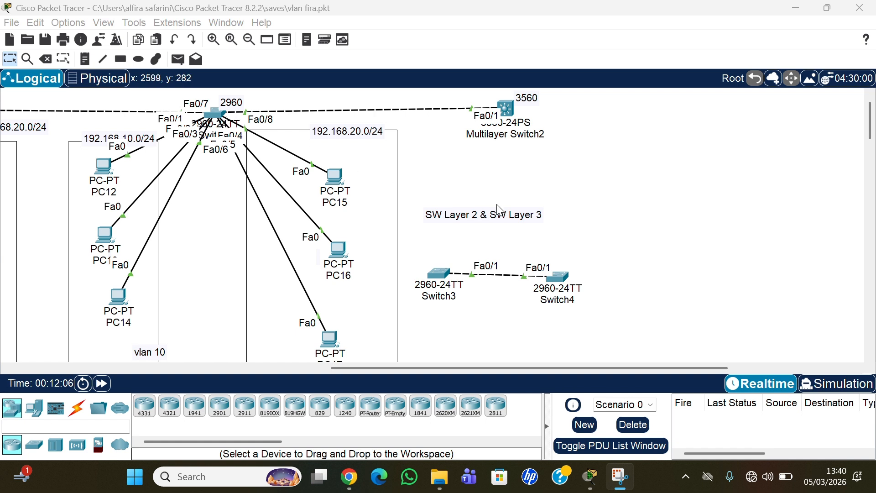
pyautogui.scroll(1, 528, 200)
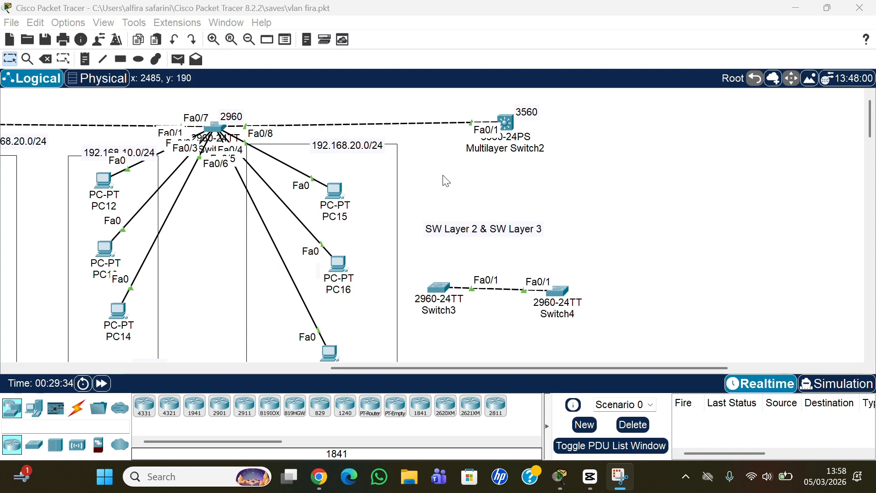
pyautogui.hscroll(-5, 391, 216)
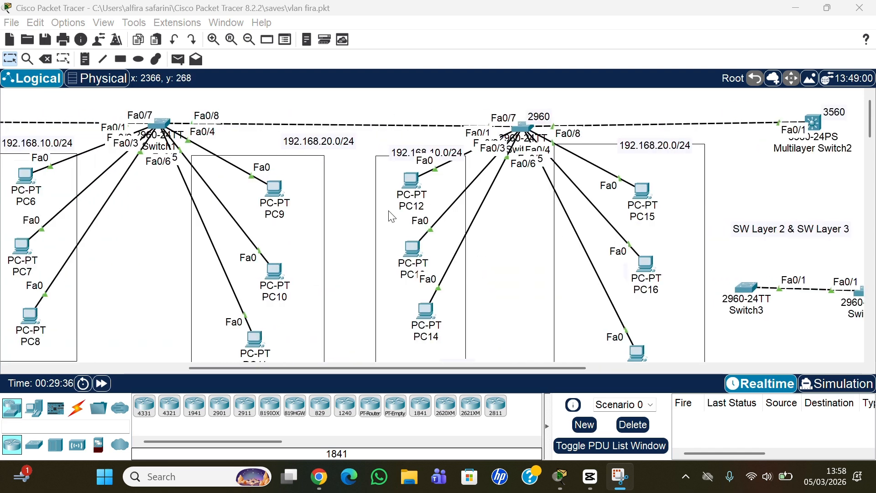
pyautogui.hscroll(-3, 391, 216)
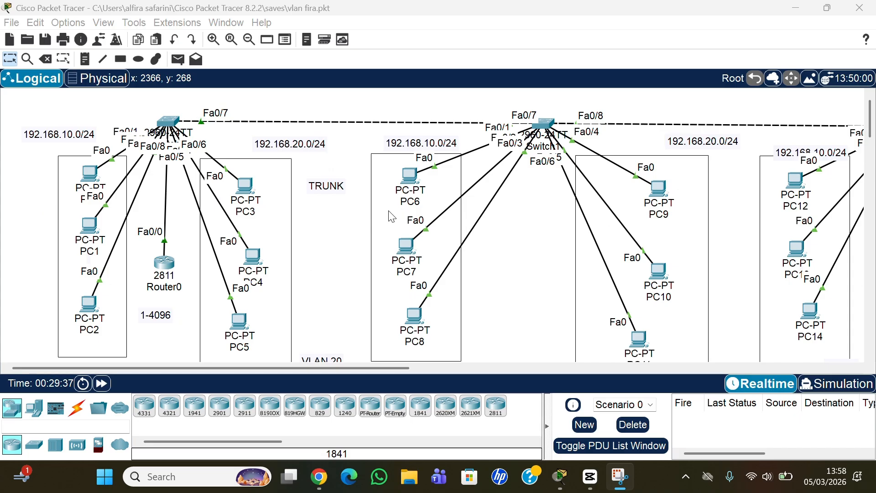
pyautogui.scroll(-3, 391, 217)
pyautogui.scroll(3, 165, 242)
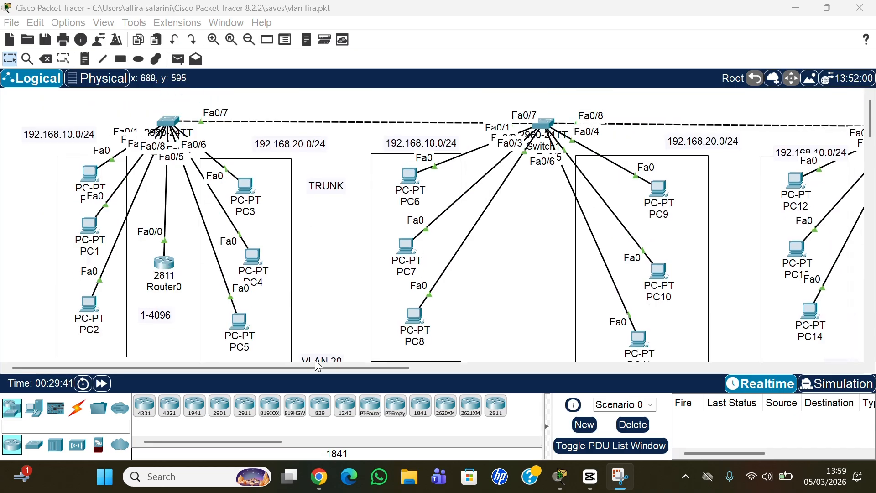
# - Add two PCs below Multilayer Switch2, one on each side of it
pyautogui.hscroll(8, 214, 221)
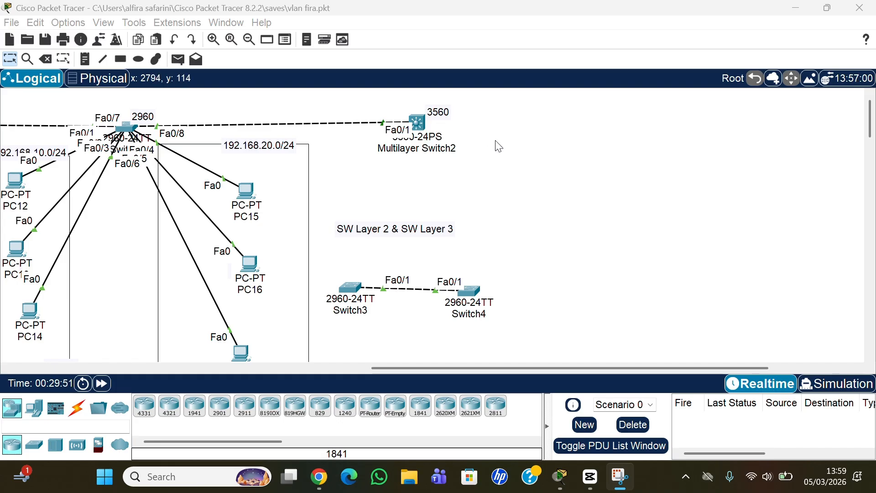
pyautogui.click(39, 409)
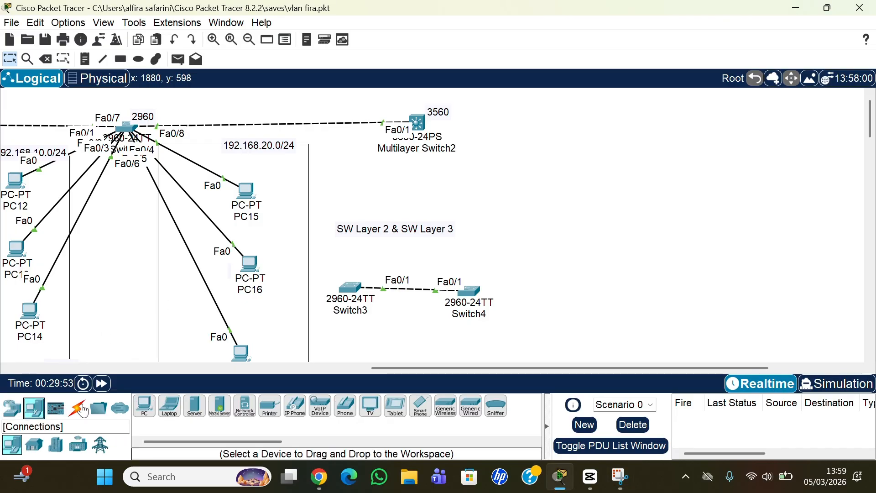
pyautogui.click(145, 410)
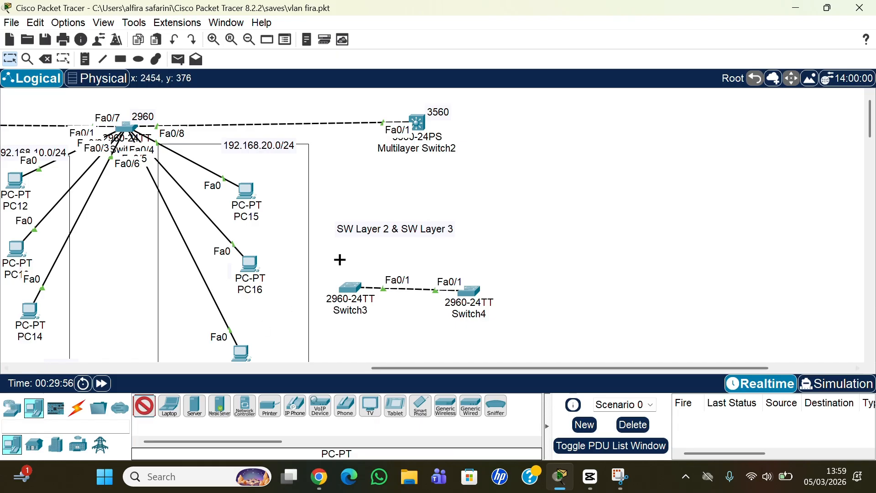
pyautogui.click(350, 177)
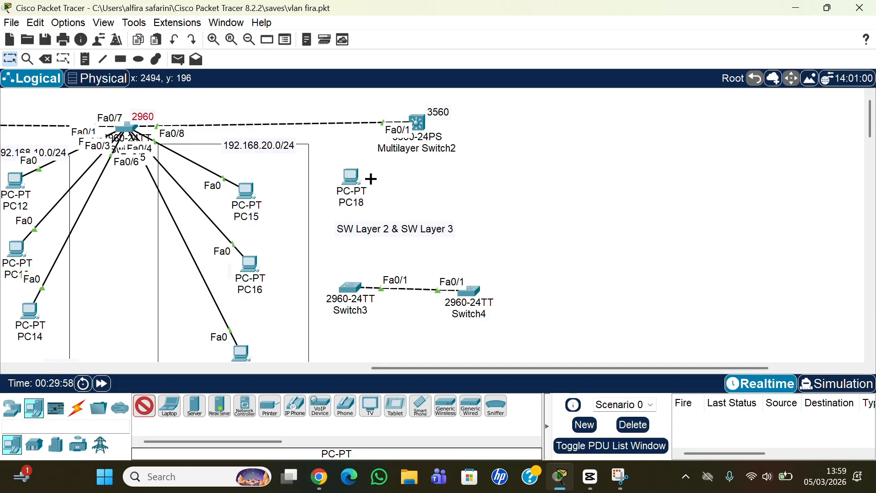
pyautogui.click(479, 182)
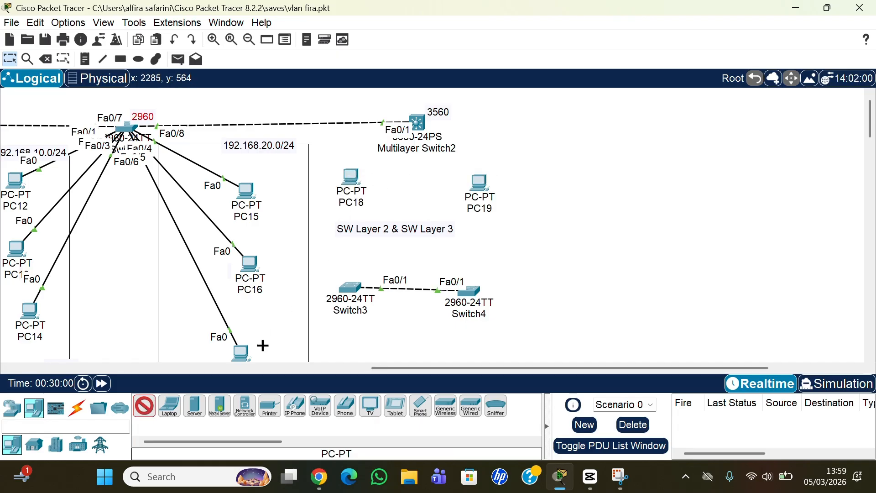
# - Connect PC18 and PC19 to Multilayer Switch2 with the automatic connection type and fast-forward the simulation time
pyautogui.click(76, 410)
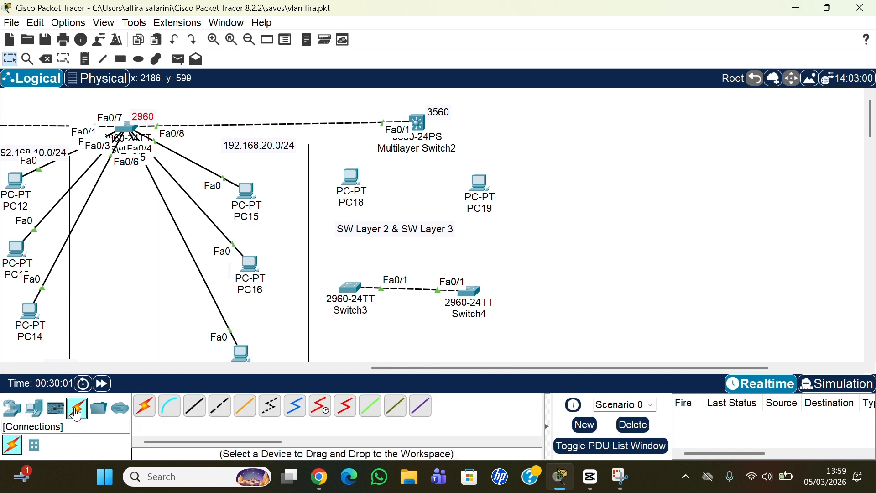
pyautogui.click(145, 406)
pyautogui.click(351, 177)
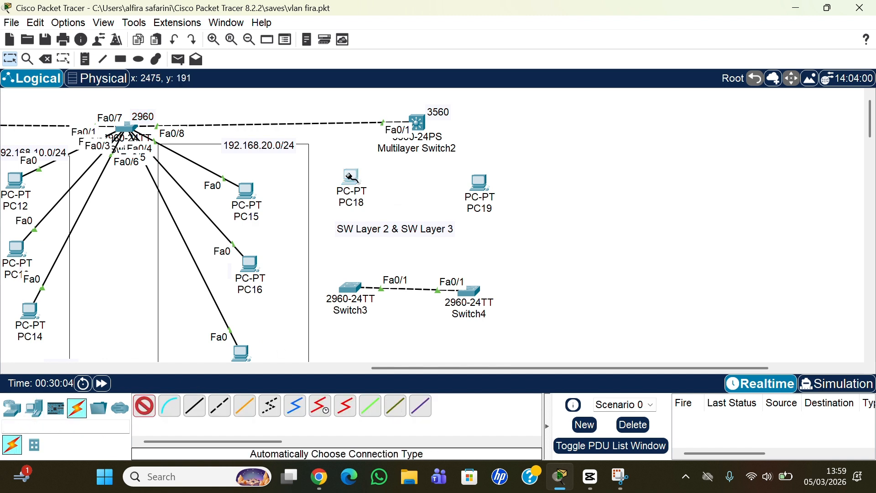
pyautogui.click(423, 120)
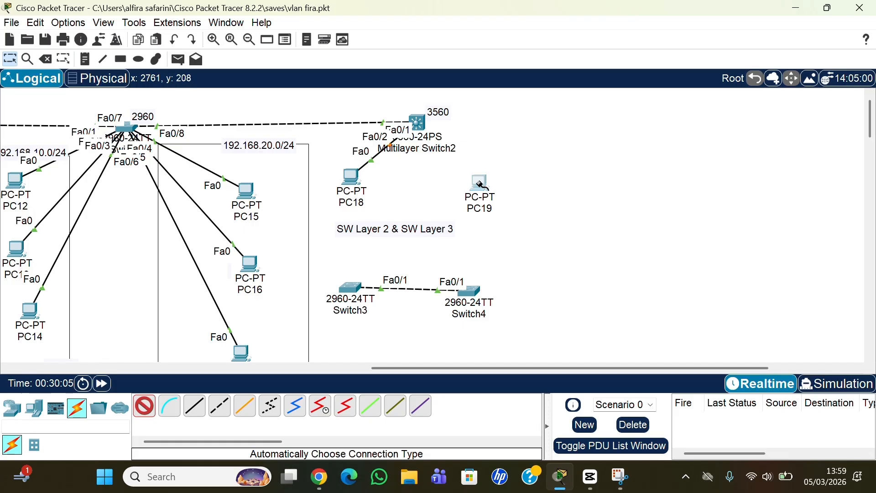
pyautogui.click(480, 181)
pyautogui.click(428, 118)
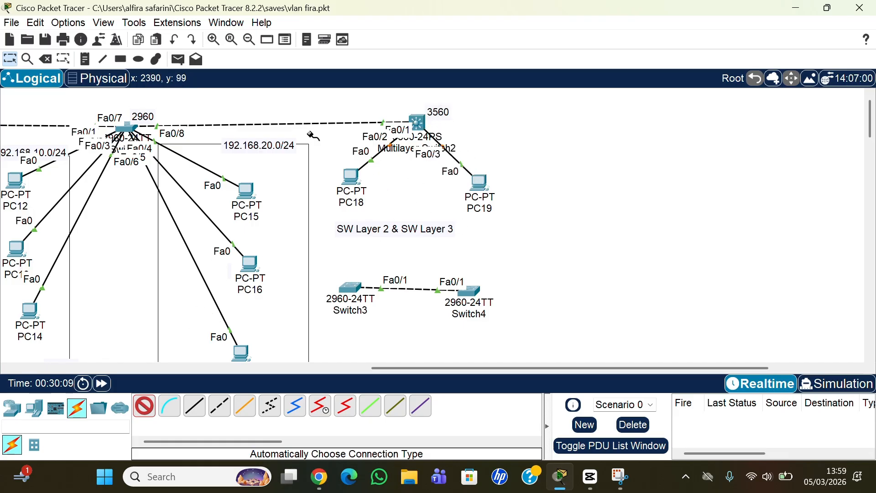
pyautogui.click(69, 61)
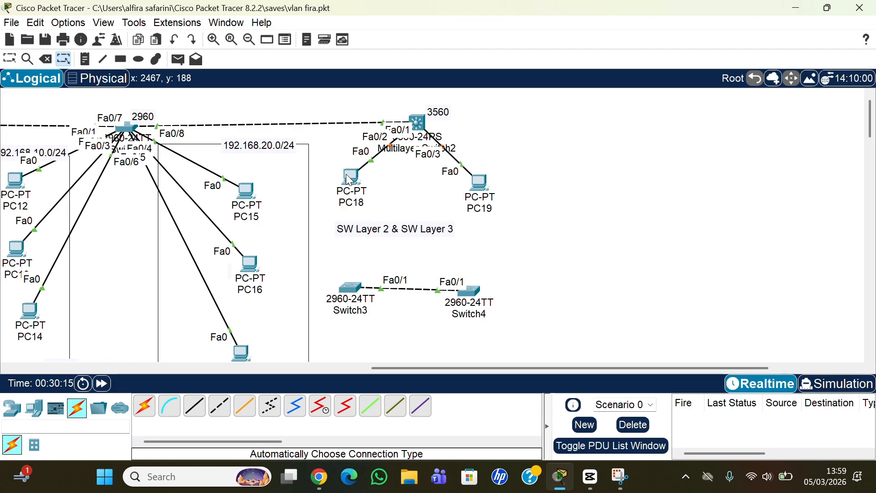
pyautogui.scroll(-2, 349, 180)
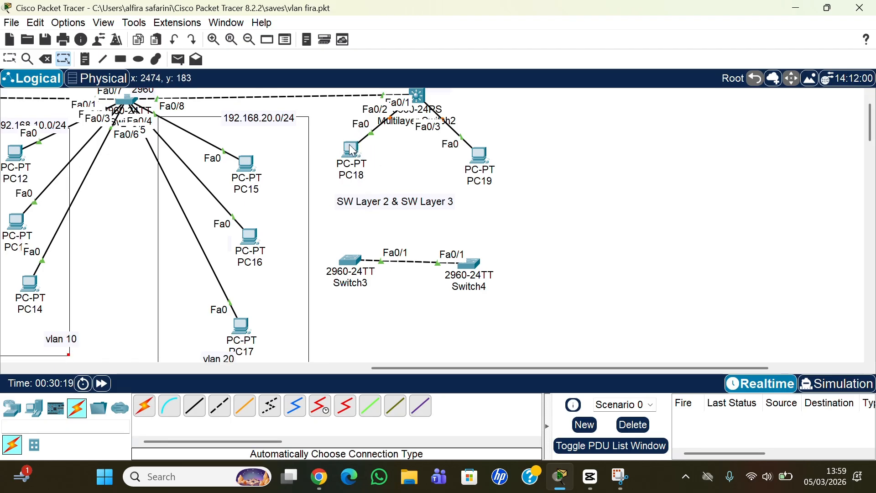
pyautogui.click(105, 385)
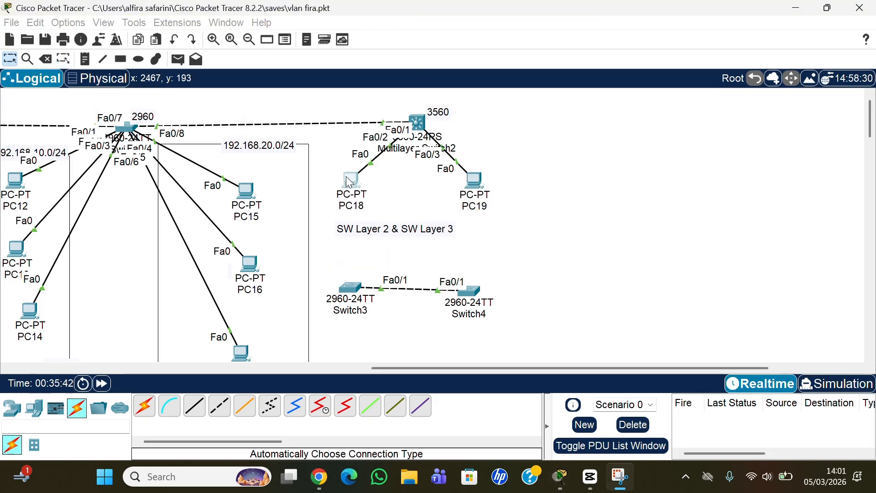
# - Give PC18 the static IPv4 address 192.168.10.55 with subnet mask 255.255.255.0
pyautogui.click(356, 183)
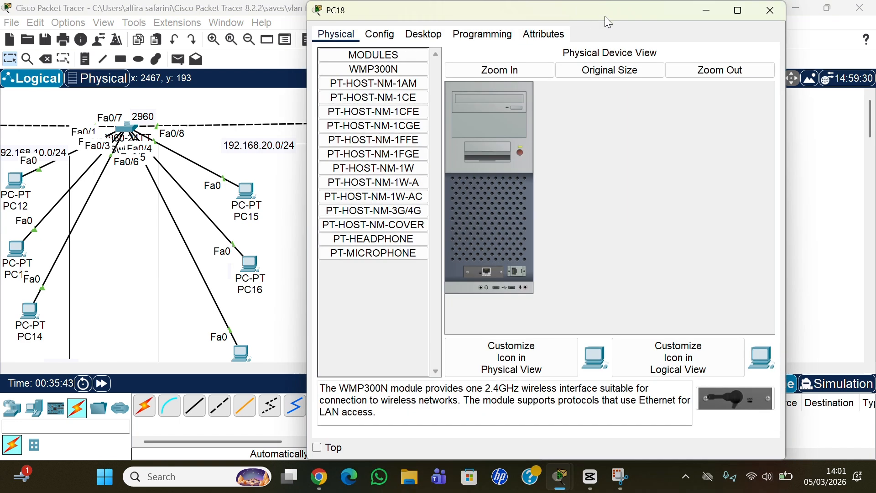
pyautogui.moveTo(604, 16); pyautogui.dragTo(596, 47)
pyautogui.click(446, 68)
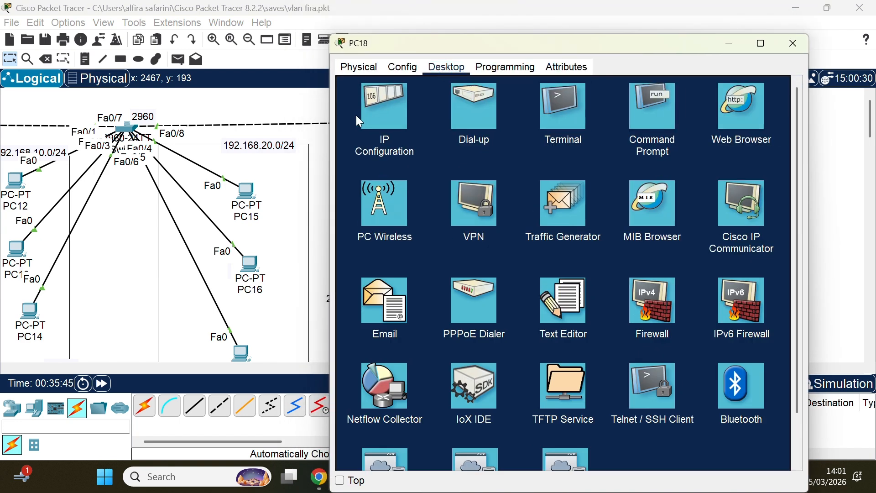
pyautogui.click(382, 116)
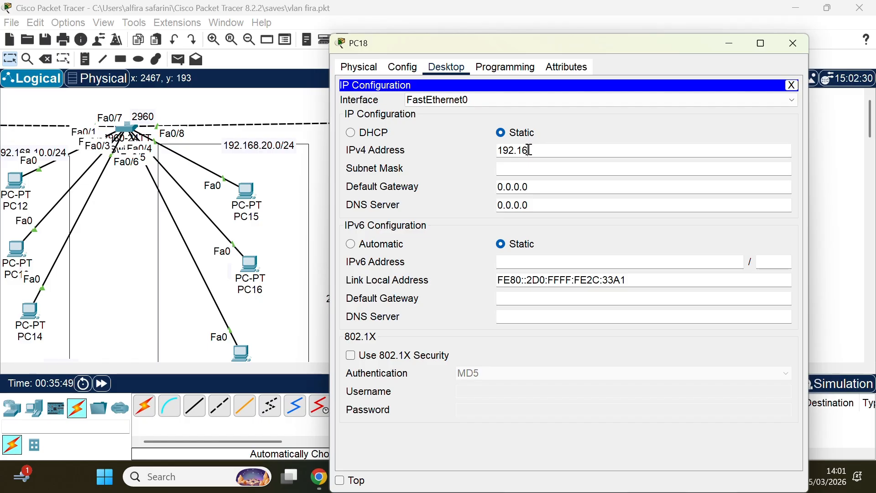
pyautogui.click(529, 150)
pyautogui.write('192.168.10.55')
pyautogui.click(587, 170)
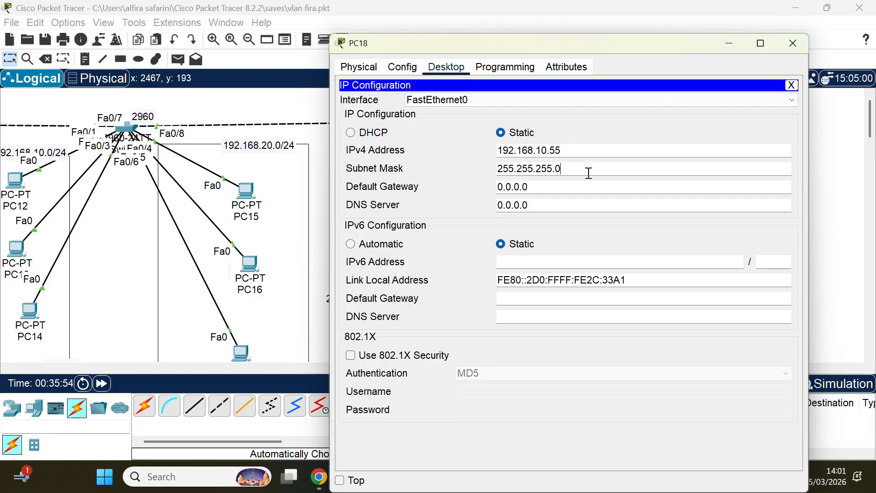
pyautogui.click(792, 44)
# - Give PC19 the static IPv4 address 192.168.20.55 and fill in its default subnet mask
pyautogui.click(478, 184)
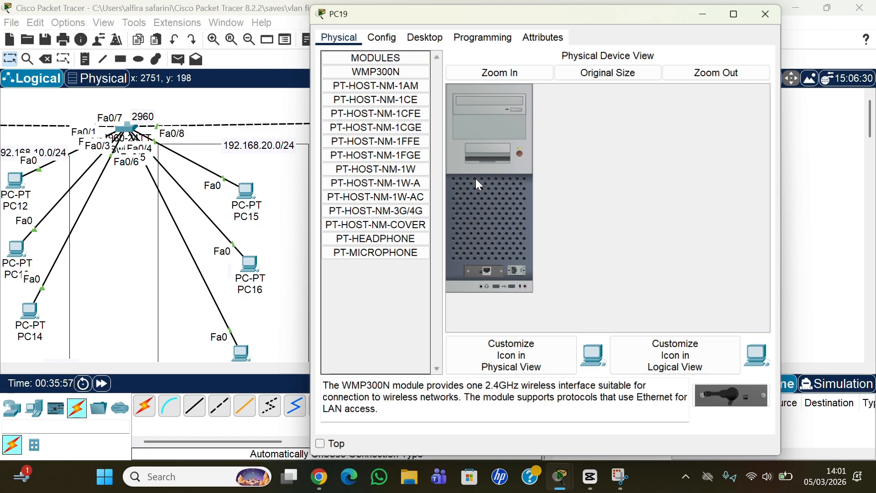
pyautogui.moveTo(635, 21); pyautogui.dragTo(653, 48)
pyautogui.click(456, 65)
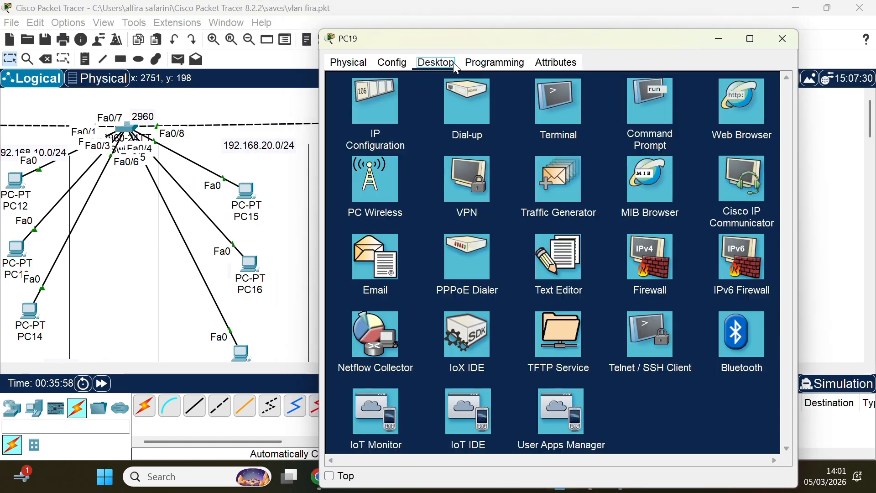
pyautogui.click(378, 110)
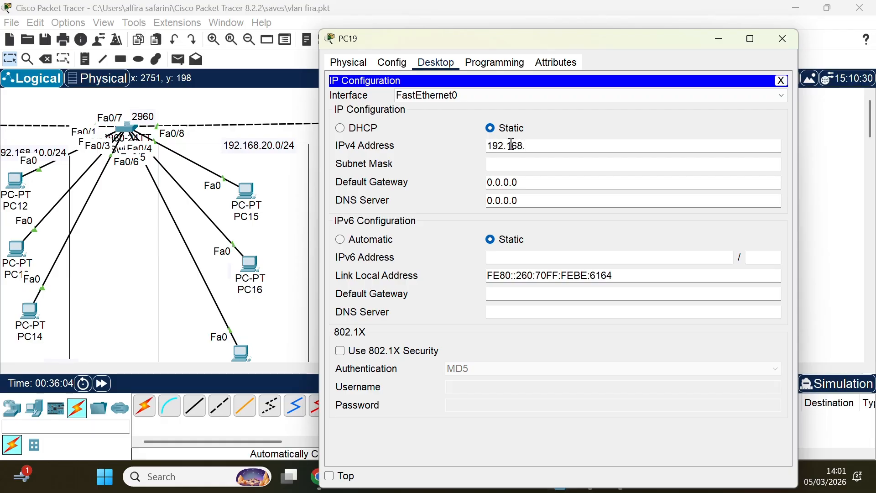
pyautogui.click(512, 145)
pyautogui.write('192.168.20.55')
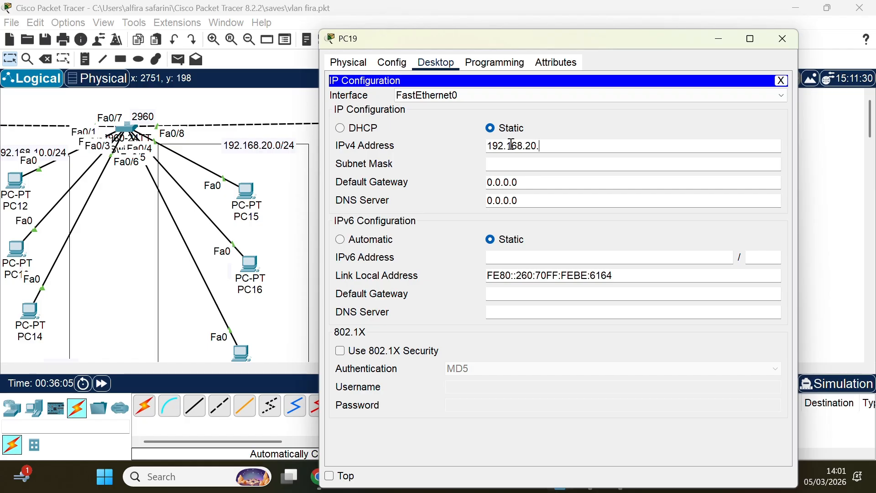
pyautogui.click(535, 163)
pyautogui.click(786, 40)
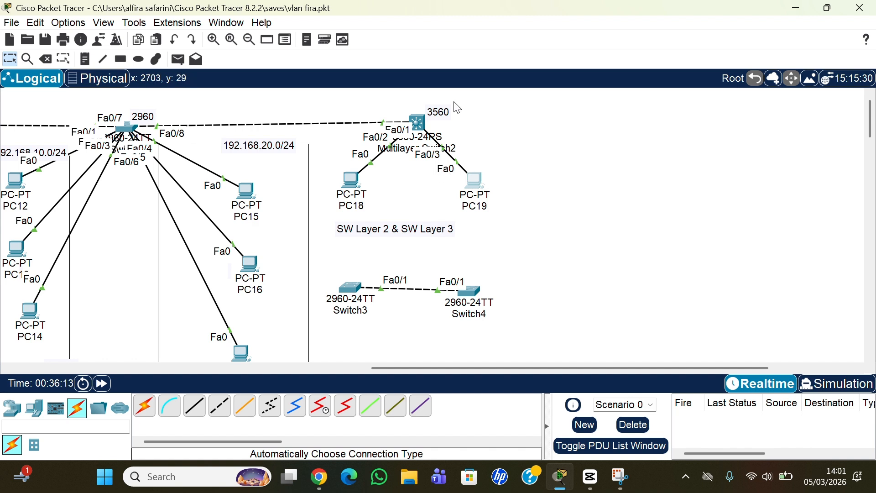
# - Open the command line of Multilayer Switch2 and enter global configuration mode
pyautogui.click(419, 123)
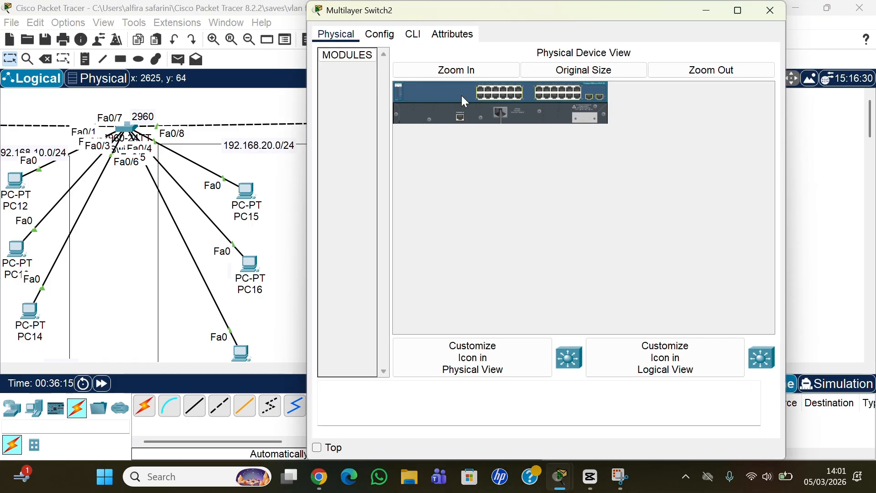
pyautogui.moveTo(601, 6); pyautogui.dragTo(610, 26)
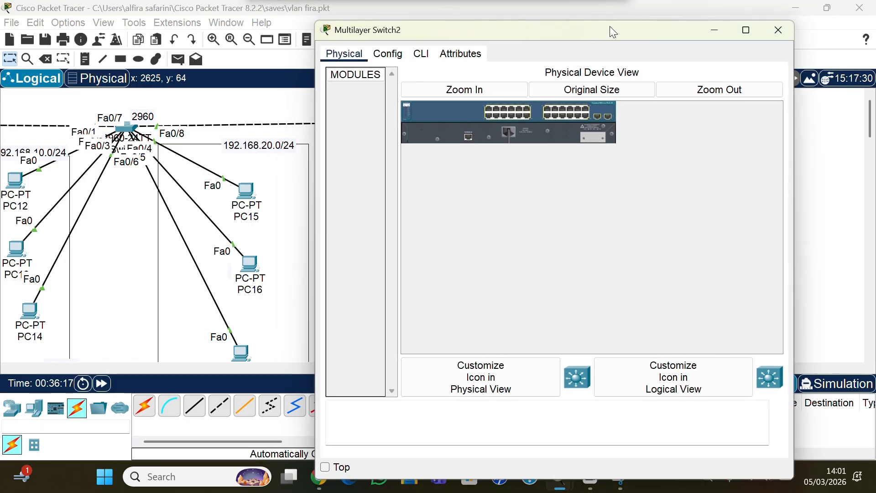
pyautogui.click(421, 53)
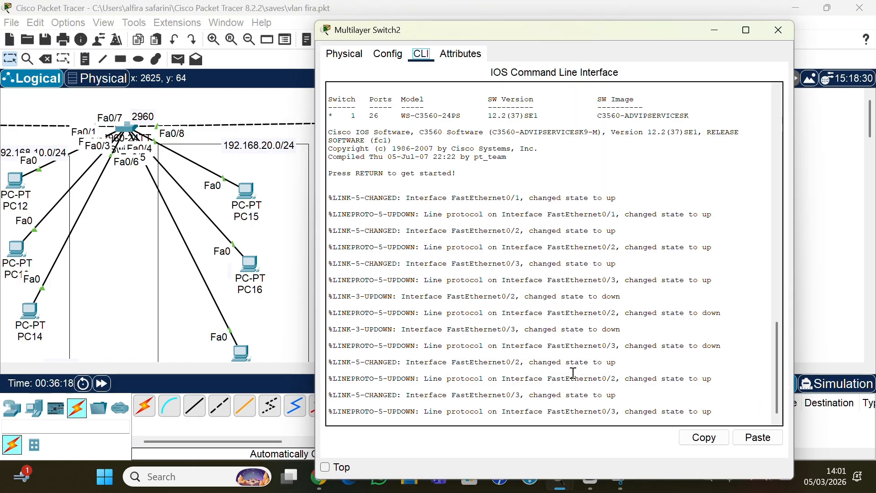
pyautogui.press('Return')
pyautogui.press('Return')
pyautogui.press('Return')
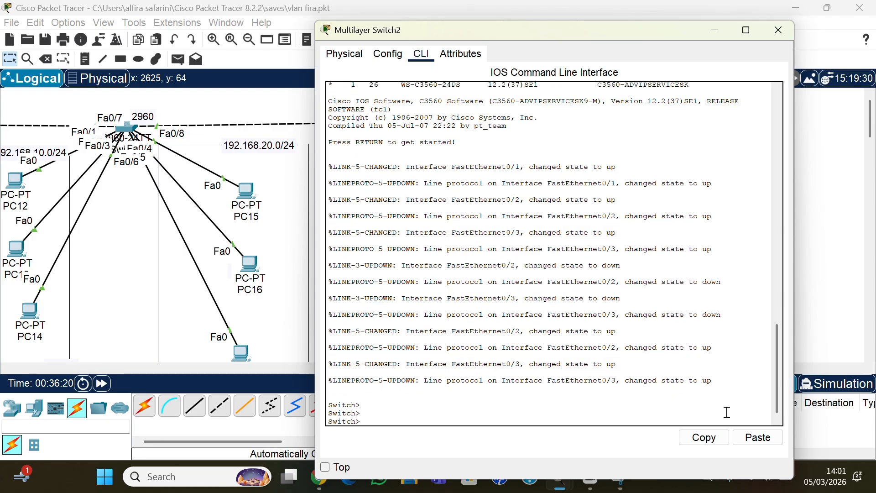
pyautogui.write('ena')
pyautogui.press('Return')
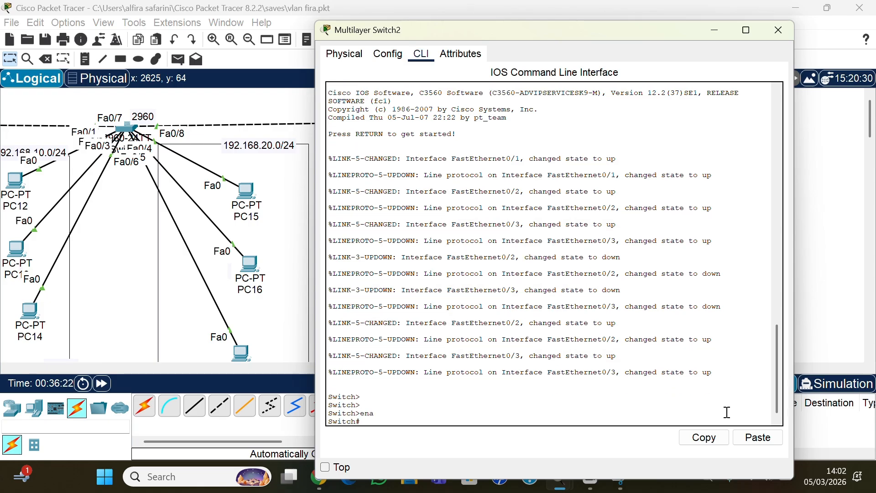
pyautogui.write('conf t')
pyautogui.press('Return')
pyautogui.press('Return')
pyautogui.press('Return')
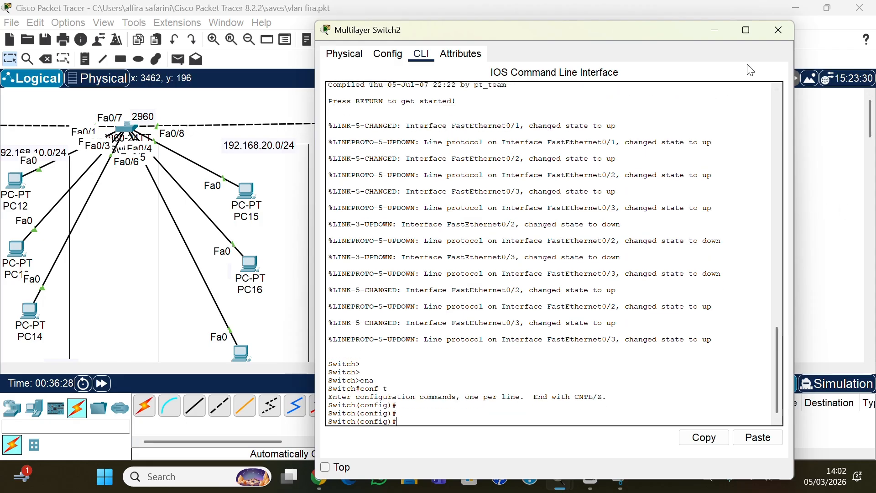
# - Move PC18 and PC19 slightly closer to Multilayer Switch2, then return to the switch's command line
pyautogui.moveTo(661, 29); pyautogui.dragTo(185, 59)
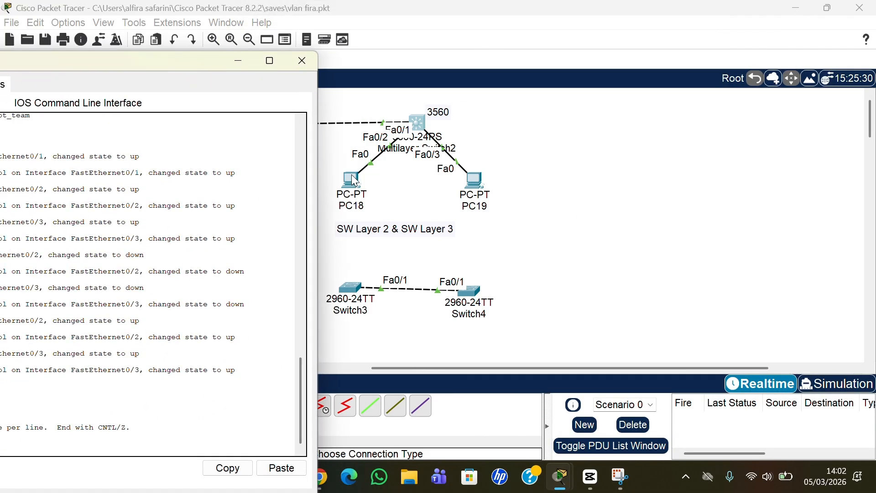
pyautogui.moveTo(355, 181)
pyautogui.mouseDown()
pyautogui.moveTo(337, 120)
pyautogui.moveTo(355, 177)
pyautogui.moveTo(318, 119)
pyautogui.moveTo(353, 172)
pyautogui.mouseUp()
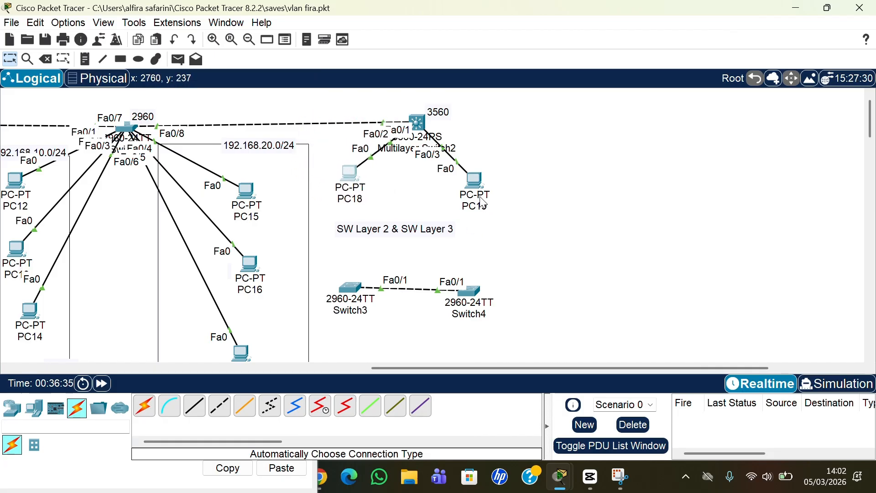
pyautogui.moveTo(484, 203); pyautogui.dragTo(473, 177)
pyautogui.click(421, 121)
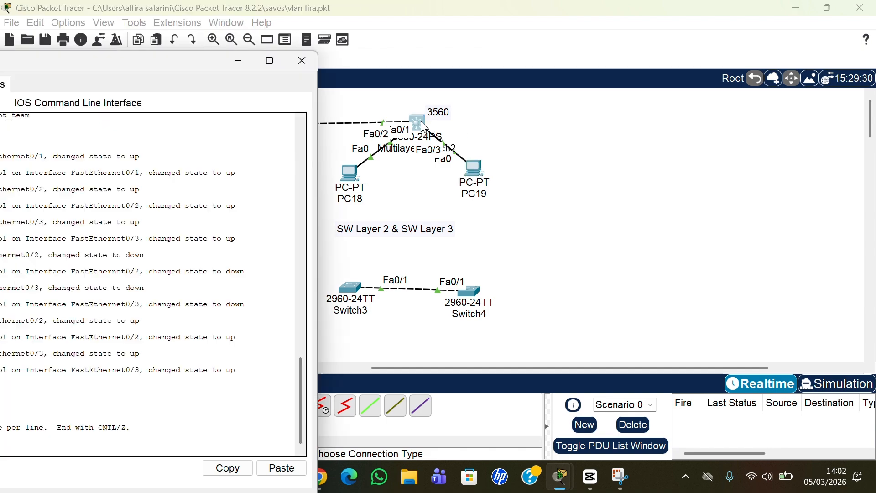
pyautogui.moveTo(182, 60); pyautogui.dragTo(366, 61)
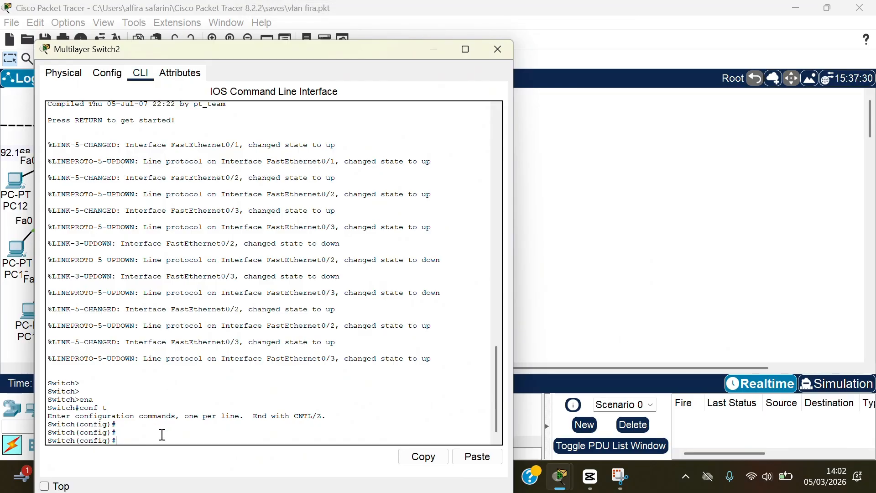
# - Create VLAN 10 on Multilayer Switch2 and name it "programing"
pyautogui.write('vlan 10')
pyautogui.press('Return')
pyautogui.write('name')
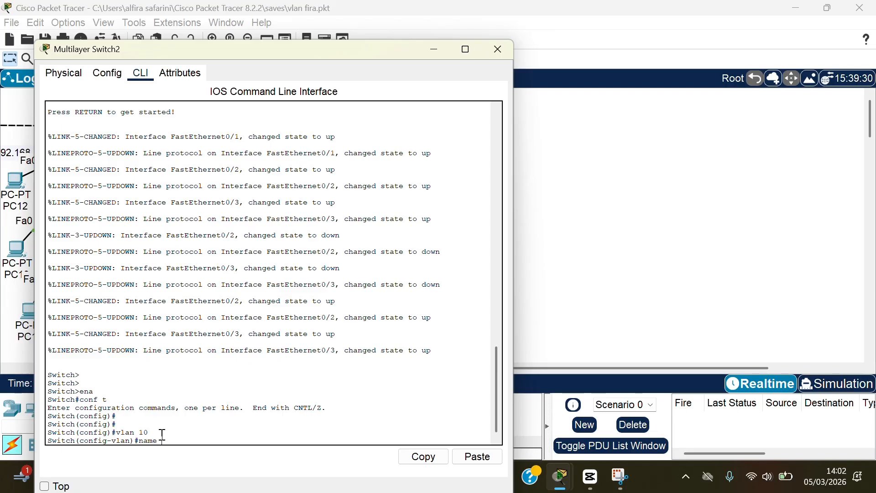
pyautogui.write(' programing')
pyautogui.press('Return')
pyautogui.press('Return')
# - Create VLAN 20 on Multilayer Switch2 and name it "marketting"
pyautogui.write('vlan)#vlan')
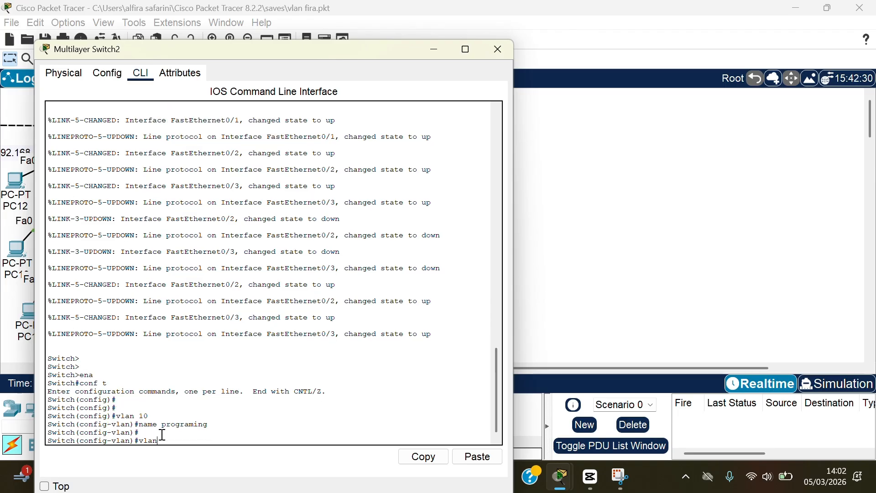
pyautogui.write(' 20')
pyautogui.press('Return')
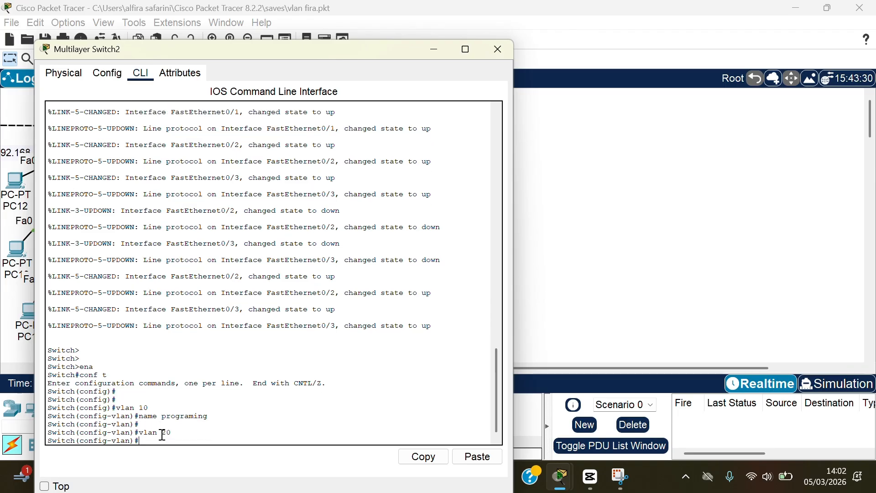
pyautogui.write('name marketting')
pyautogui.press('Return')
pyautogui.press('Return')
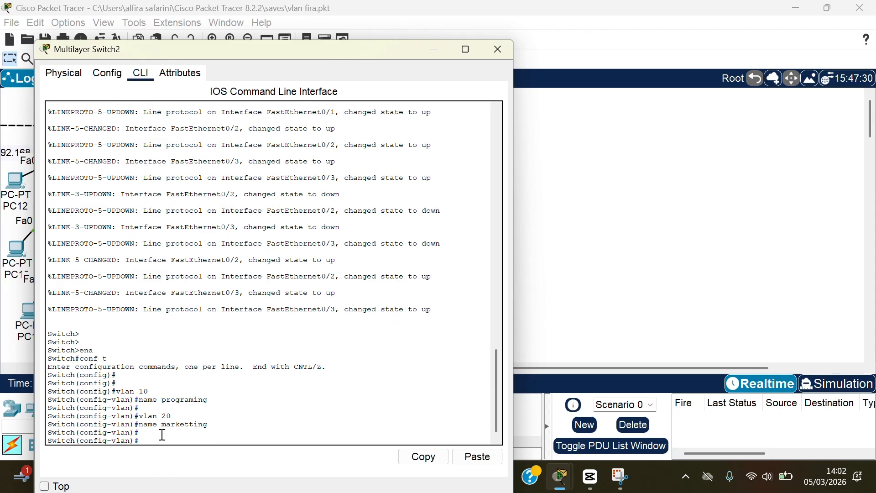
# - Set interface fa0/2 of Multilayer Switch2 to switchport access mode
pyautogui.write('int fa0/2')
pyautogui.press('Return')
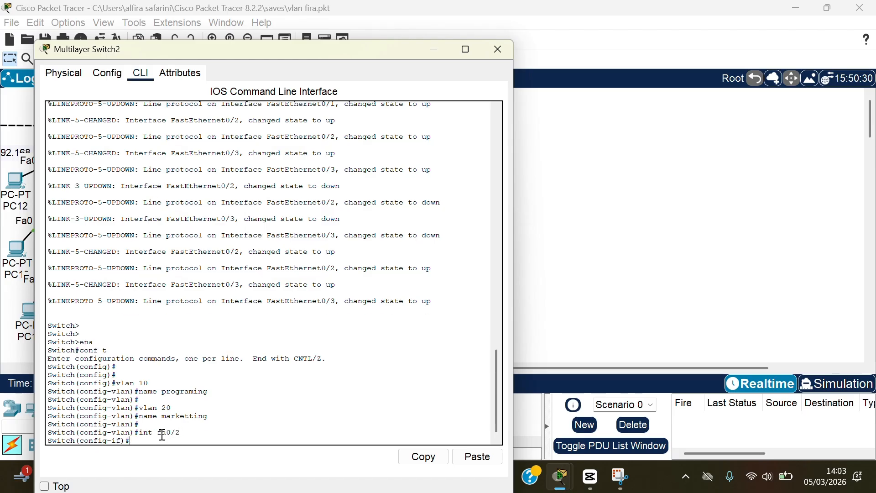
pyautogui.press('Return')
pyautogui.write('sw')
pyautogui.press('Tab')
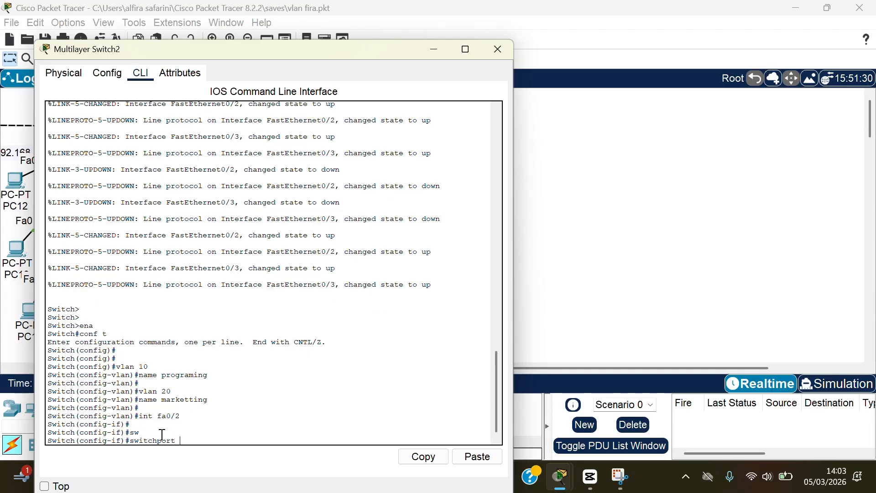
pyautogui.write('m')
pyautogui.press('Tab')
pyautogui.write('acc')
pyautogui.press('Tab')
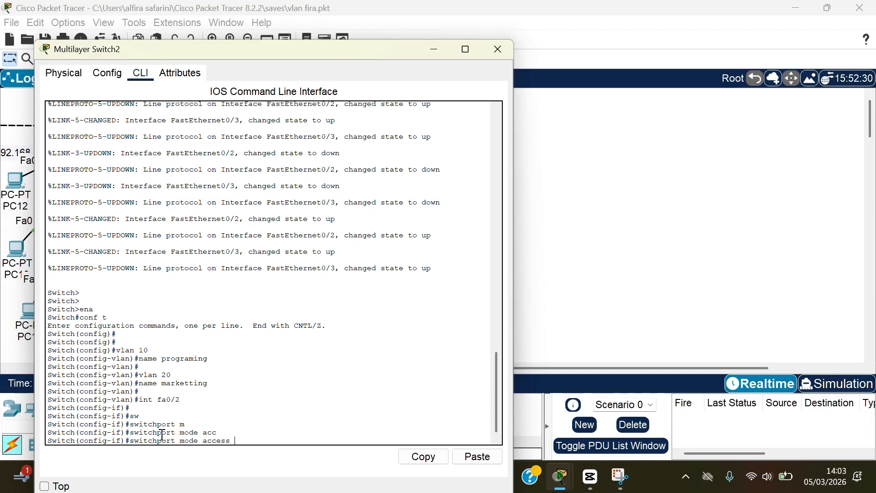
pyautogui.press('Return')
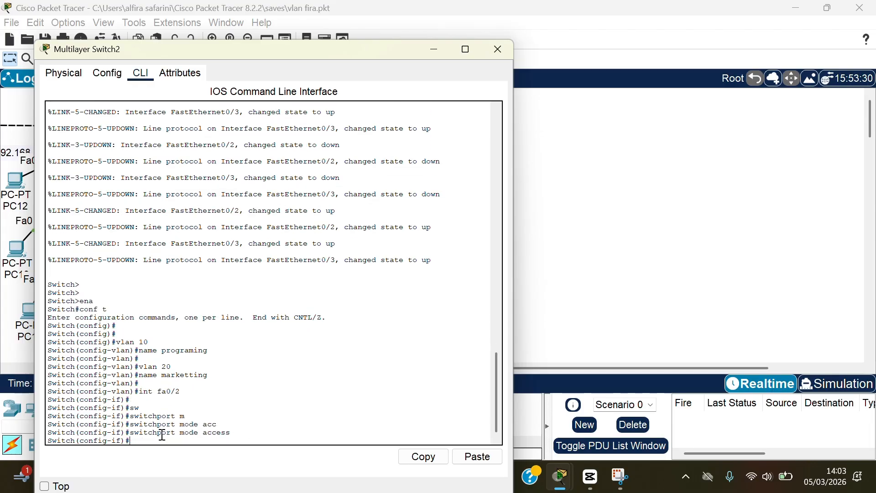
# - Assign interface fa0/2 to access VLAN 10 and return to global configuration mode
pyautogui.write('sw')
pyautogui.press('Tab')
pyautogui.write('acc')
pyautogui.press('Tab')
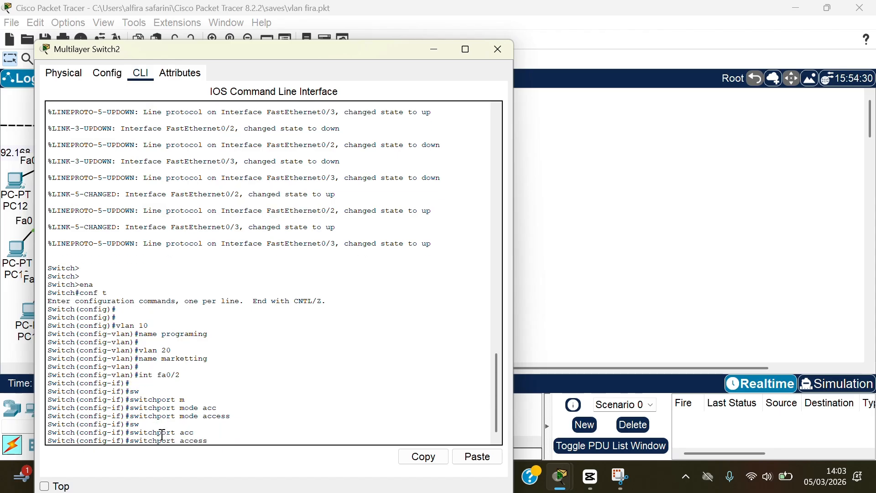
pyautogui.write('vlan')
pyautogui.write(' 20')
pyautogui.press('BackSpace')
pyautogui.press('BackSpace')
pyautogui.write('10')
pyautogui.press('Return')
pyautogui.press('Return')
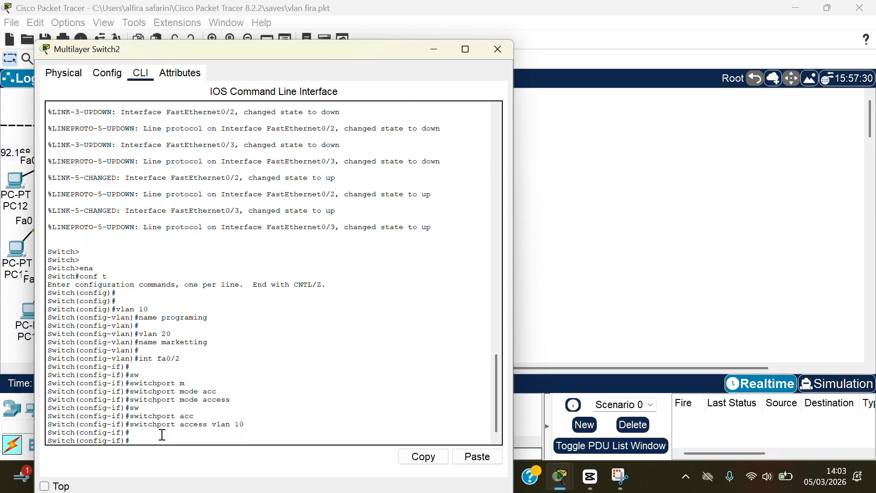
pyautogui.write('v')
pyautogui.press('BackSpace')
pyautogui.write('int')
pyautogui.press('BackSpace')
pyautogui.press('BackSpace')
pyautogui.press('BackSpace')
pyautogui.write('ex')
pyautogui.press('Return')
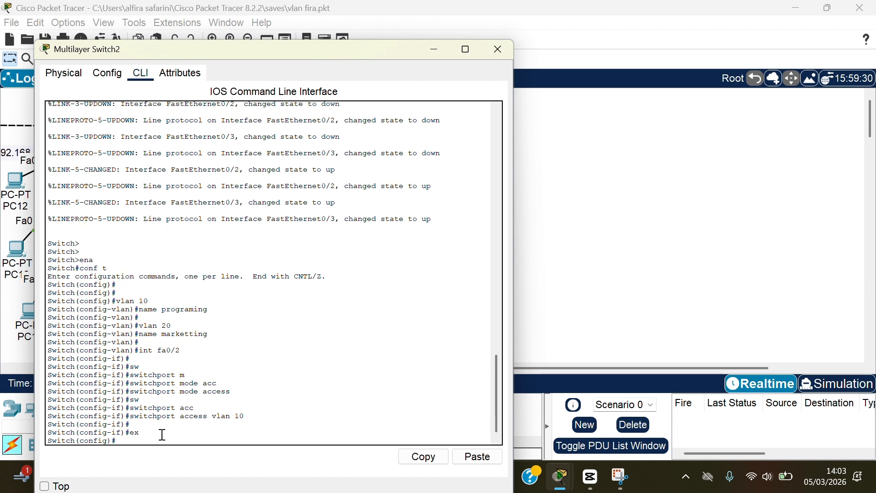
# - Set interface fa0/3 of Multilayer Switch2 to switchport access mode
pyautogui.write('int fa0/3')
pyautogui.press('Return')
pyautogui.write('s')
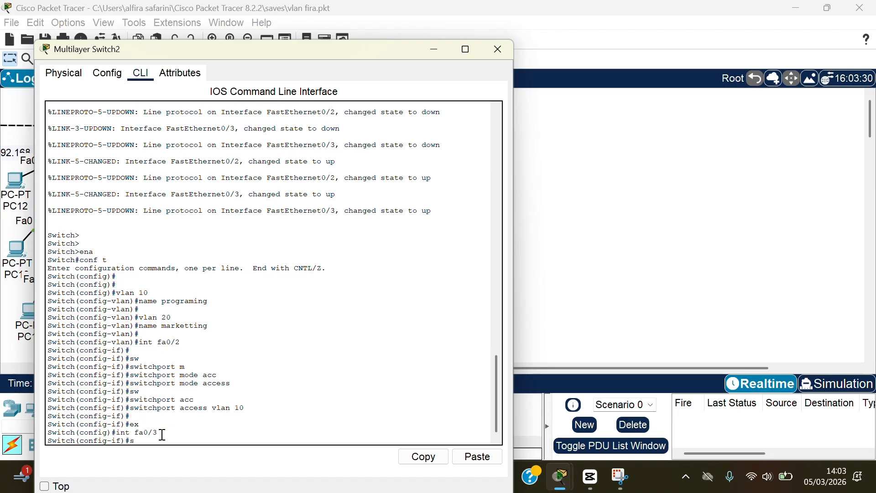
pyautogui.write('w')
pyautogui.press('Tab')
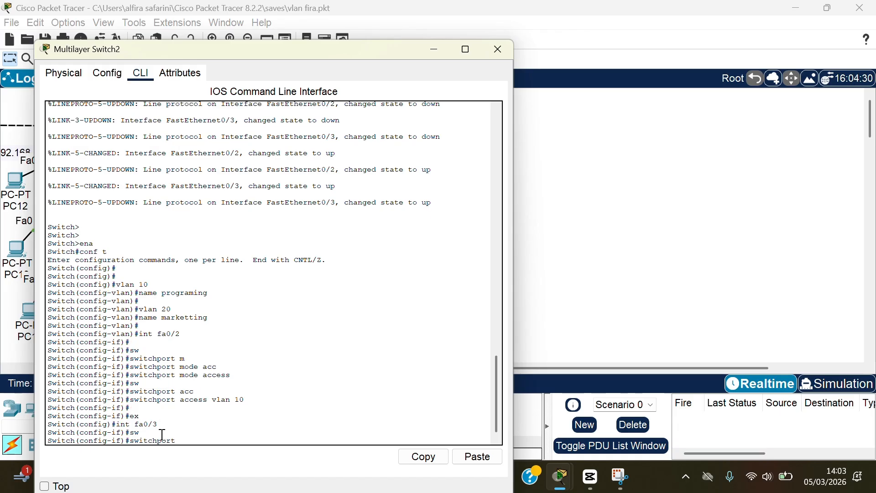
pyautogui.write('m')
pyautogui.press('Tab')
pyautogui.write('acc')
pyautogui.press('Tab')
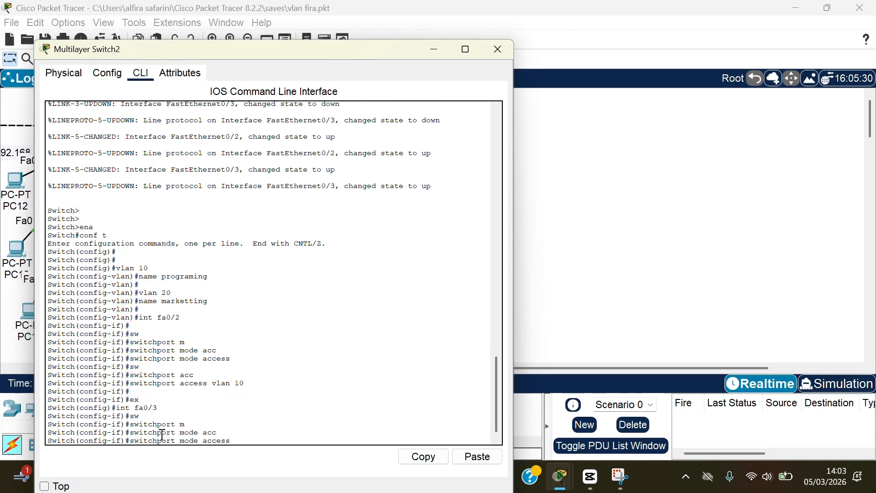
pyautogui.press('Return')
# - Assign interface fa0/3 of Multilayer Switch2 to access VLAN 20
pyautogui.write('a')
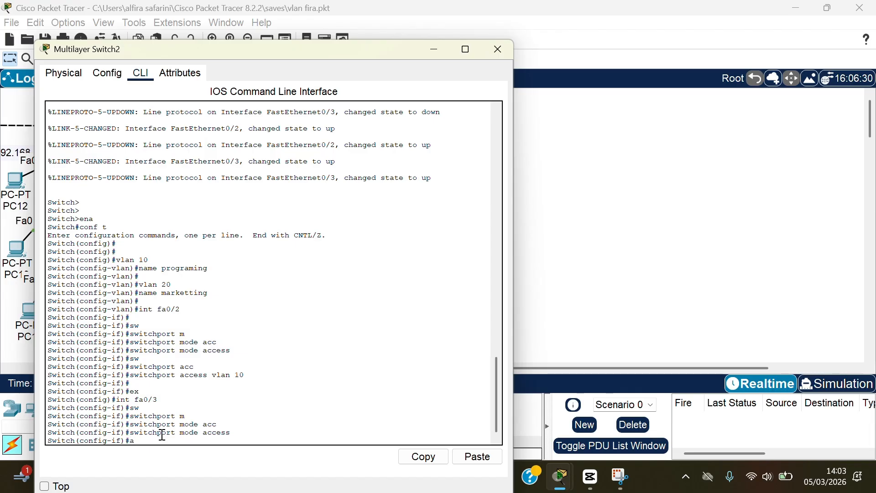
pyautogui.write('sw')
pyautogui.press('Tab')
pyautogui.write('acc')
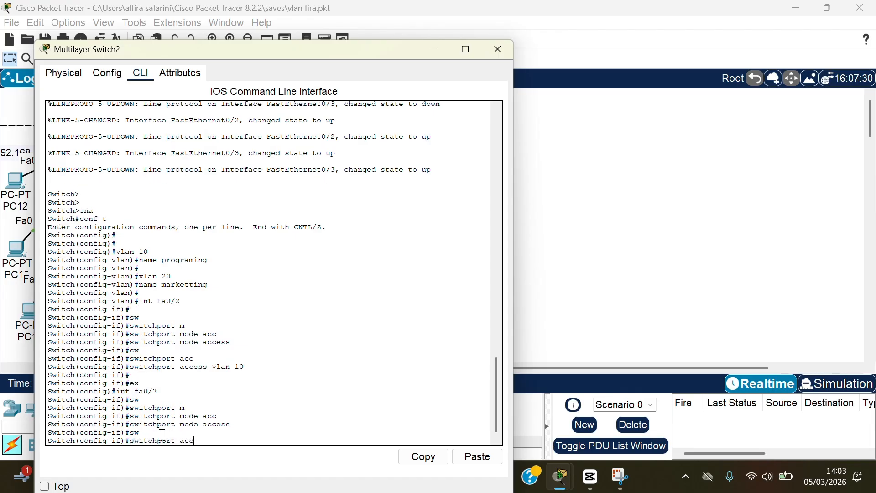
pyautogui.press('Tab')
pyautogui.write('vlan 20')
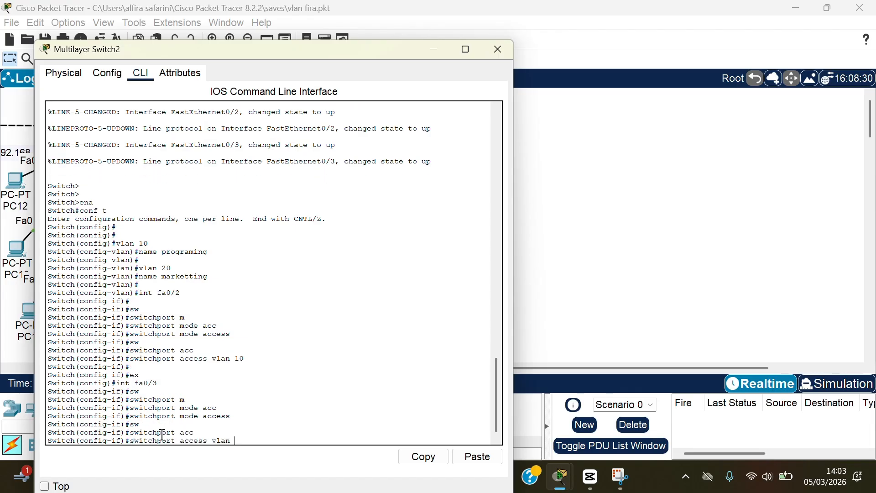
pyautogui.press('Return')
pyautogui.press('Return')
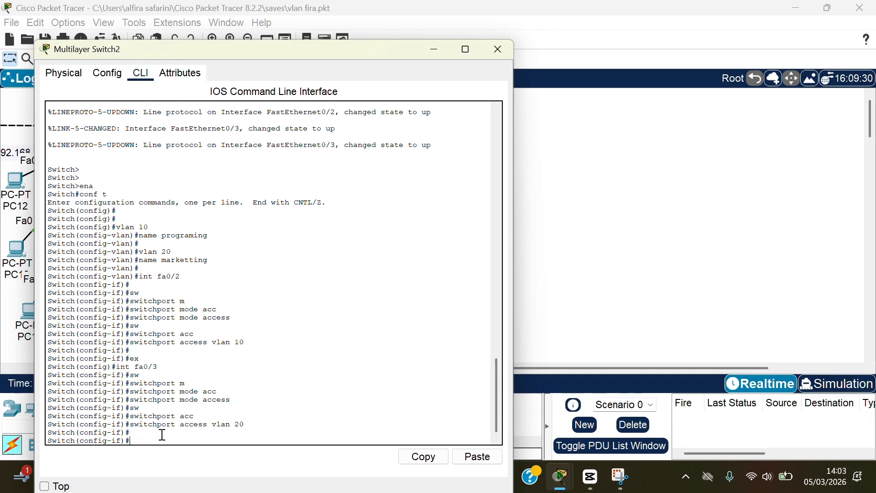
# - Display the brief VLAN table of Multilayer Switch2 to check the port assignments of VLANs 10 and 20
pyautogui.write('do sh vl br')
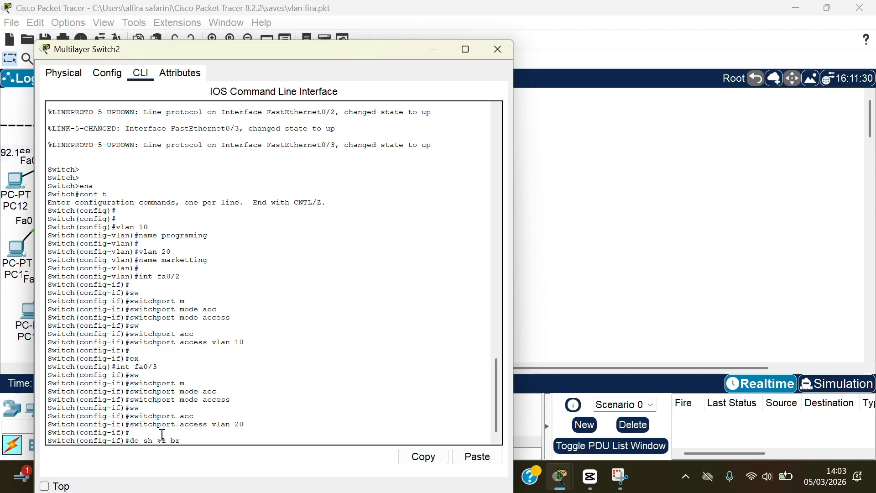
pyautogui.press('Return')
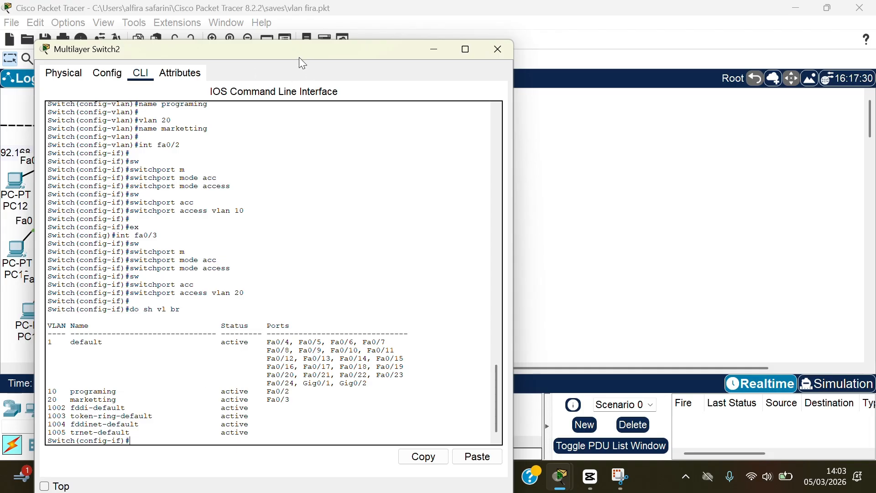
pyautogui.moveTo(299, 56); pyautogui.dragTo(284, 39)
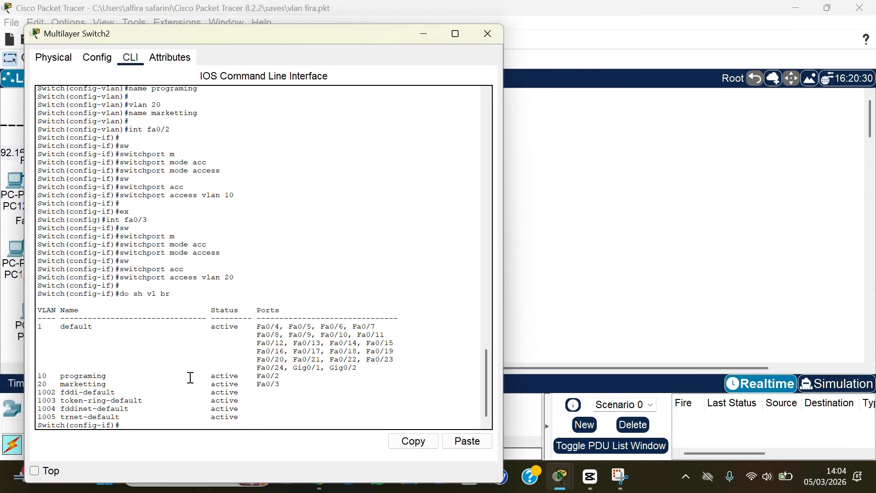
# - Give the VLAN 10 interface of Multilayer Switch2 the address 192.168.10.1 with mask 255.255.255.0 and return to global configuration mode
pyautogui.write('int vlan 10')
pyautogui.press('Return')
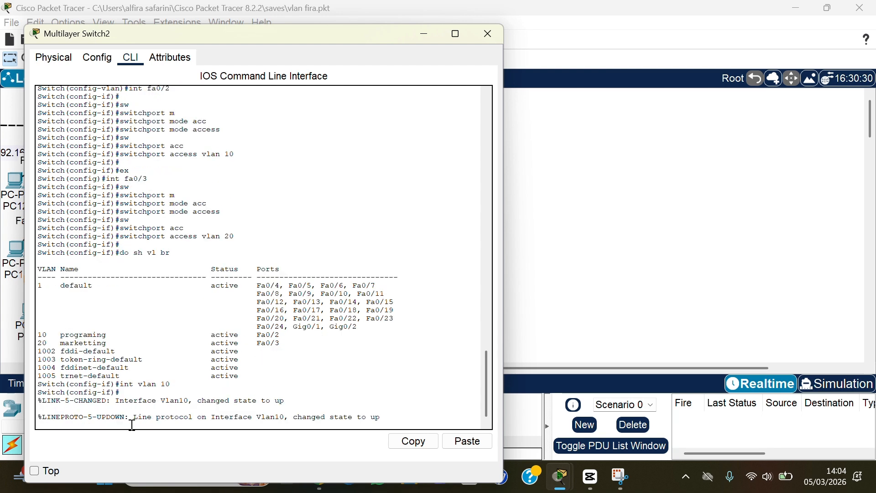
pyautogui.press('Return')
pyautogui.press('Return')
pyautogui.write('ip')
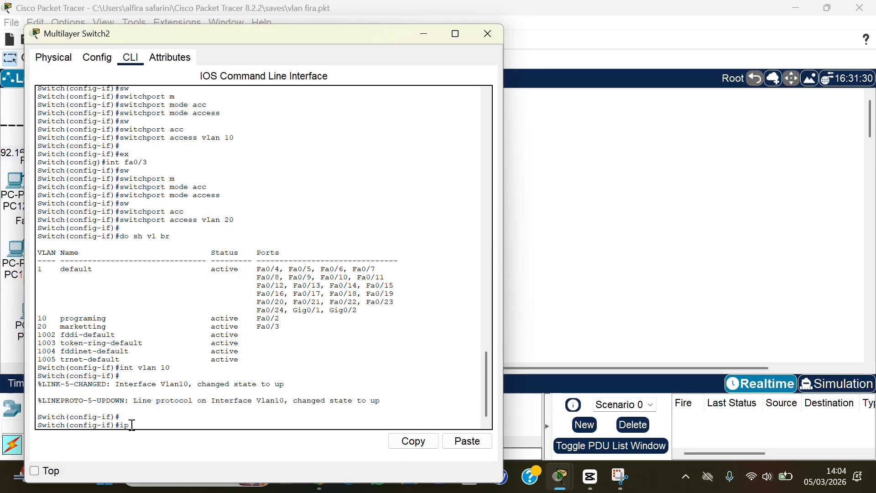
pyautogui.write(' ad 192,168.1')
pyautogui.press('BackSpace')
pyautogui.press('BackSpace')
pyautogui.press('BackSpace')
pyautogui.press('BackSpace')
pyautogui.press('BackSpace')
pyautogui.press('BackSpace')
pyautogui.press('BackSpace')
pyautogui.write('.168.10.1 255.255.255')
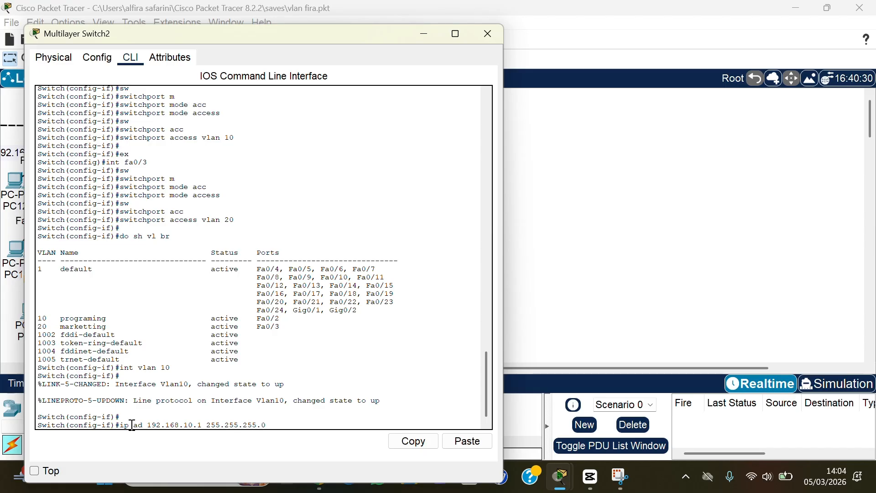
pyautogui.write('.0')
pyautogui.press('Return')
pyautogui.press('Return')
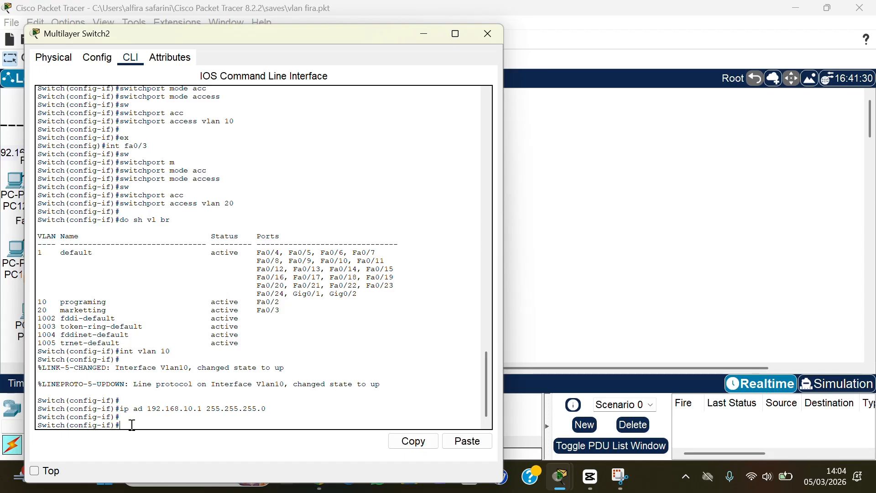
pyautogui.write('ex')
pyautogui.press('Return')
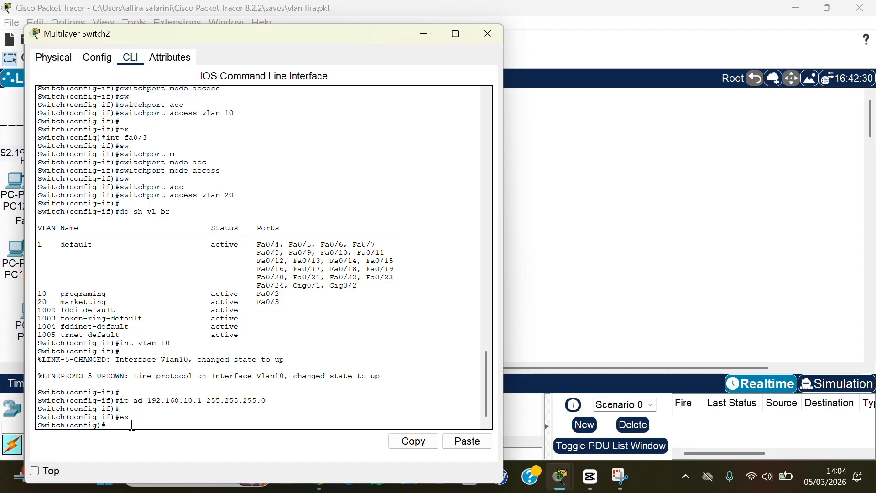
# - Give the VLAN 20 interface of Multilayer Switch2 the address 192.168.20.1 with mask 255.255.255.0
pyautogui.write('int v')
pyautogui.write('la 20')
pyautogui.write('n')
pyautogui.press('Return')
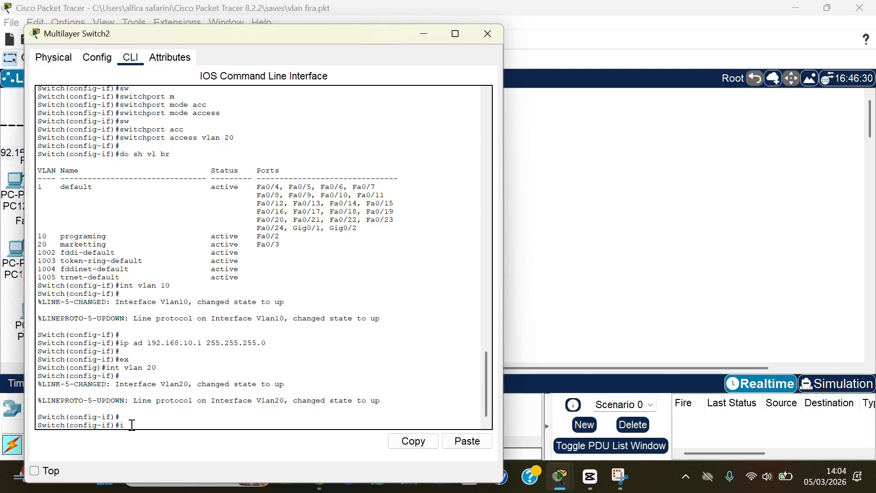
pyautogui.write('ip ad 192.168.20.1 255.255.')
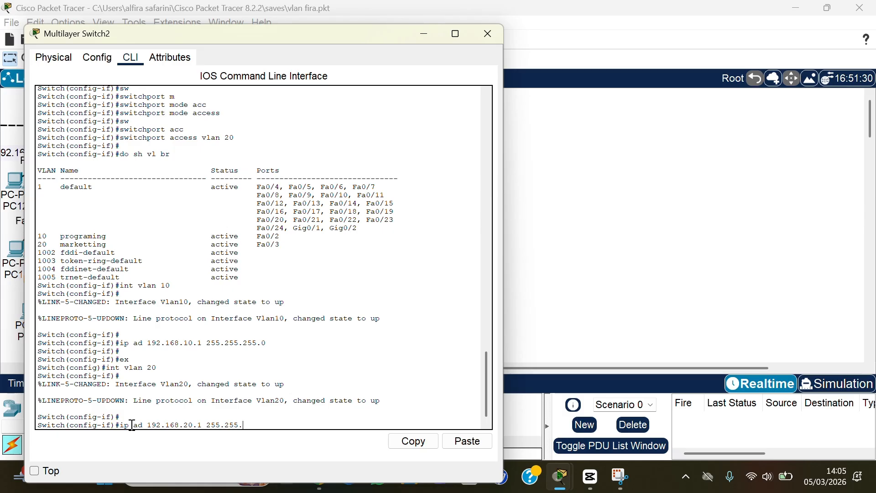
pyautogui.write('255.0')
pyautogui.press('Return')
pyautogui.press('Return')
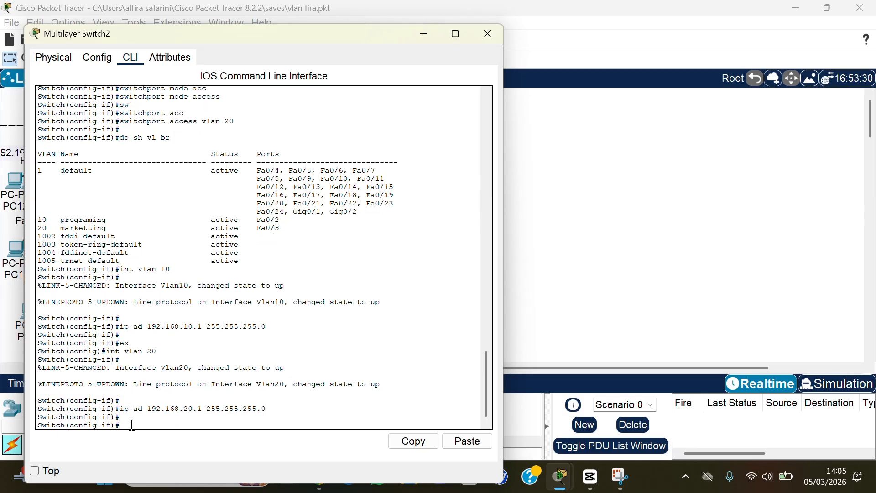
# - Display the full IP interface summary of Multilayer Switch2 and examine the status of its VLAN interfaces
pyautogui.write('do sh ip int br')
pyautogui.press('Return')
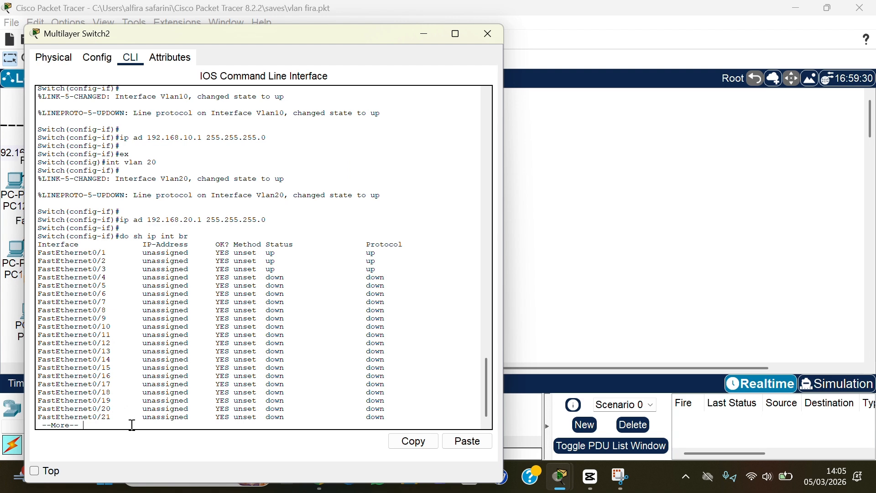
pyautogui.press('space')
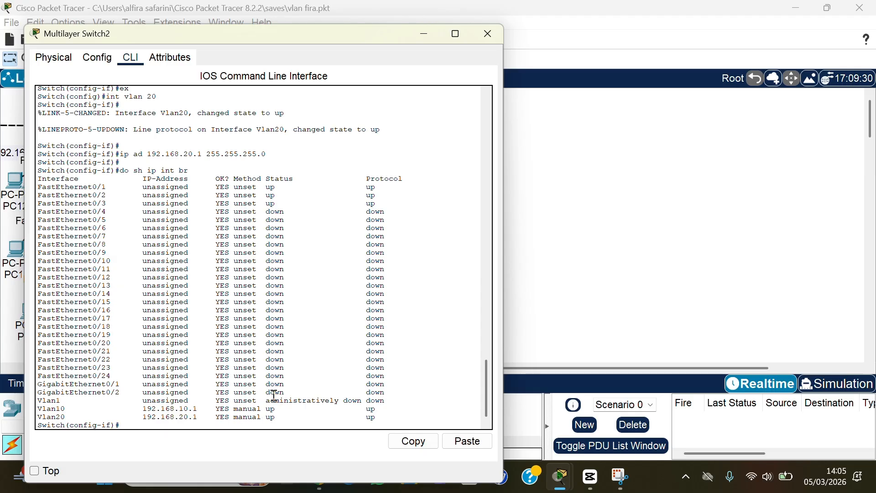
pyautogui.moveTo(267, 400); pyautogui.dragTo(362, 409)
# - Enable the VLAN 1 interface of Multilayer Switch2 with no shutdown
pyautogui.click(332, 428)
pyautogui.write('int vlan 1')
pyautogui.press('Return')
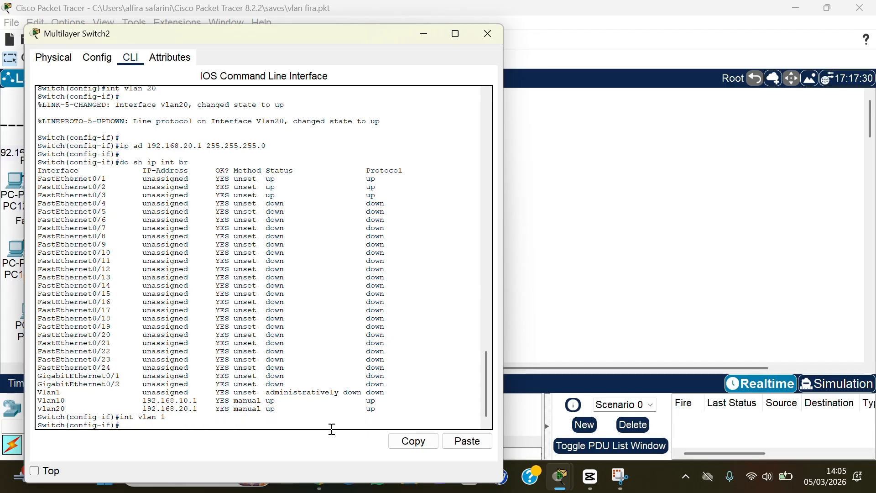
pyautogui.press('Return')
pyautogui.write('n')
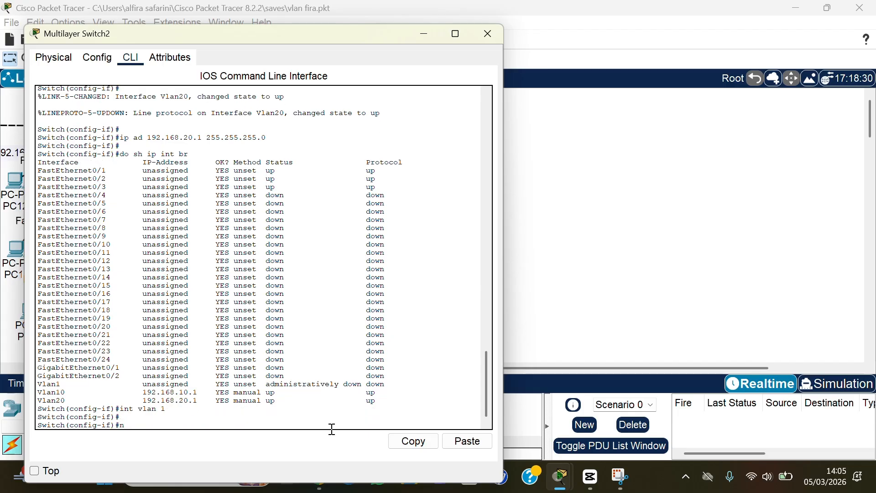
pyautogui.write('o shut')
pyautogui.write('dowb')
pyautogui.press('BackSpace')
pyautogui.press('BackSpace')
pyautogui.write('n')
pyautogui.press('Return')
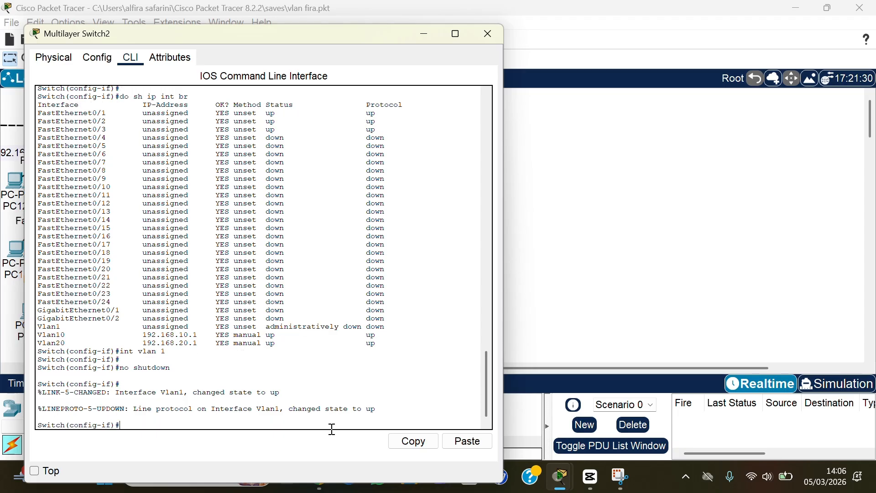
# - Display the IP interface summary again and check the VLAN 1 interface's status, protocol and address method
pyautogui.press('Up')
pyautogui.press('Up')
pyautogui.press('Up')
pyautogui.press('Return')
pyautogui.press('space')
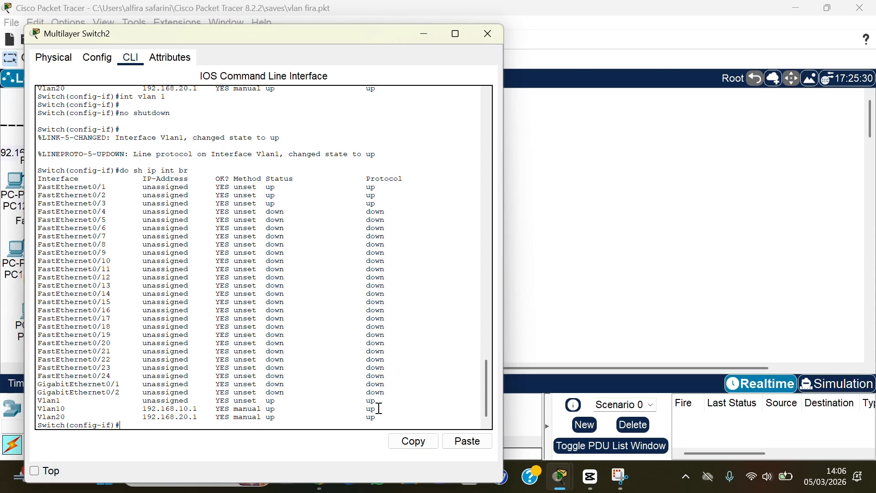
pyautogui.doubleClick(367, 401)
pyautogui.moveTo(235, 400); pyautogui.dragTo(256, 400)
# - Enter interface configuration mode for VLAN 1 on Multilayer Switch2
pyautogui.doubleClick(125, 418)
pyautogui.write('int vlan 1')
pyautogui.press('Return')
pyautogui.press('Return')
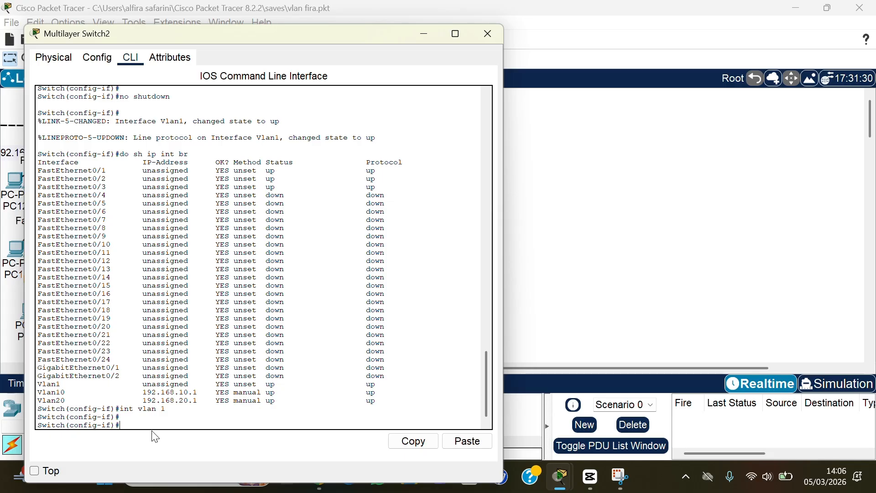
# - Assign IP address 192.168.1.1 with subnet mask 255.255.255.0 to the VLAN 1 interface on Multilayer Switch2
pyautogui.write('ip ad 192.168.1.1 255.255.255.0')
pyautogui.press('Return')
pyautogui.press('Return')
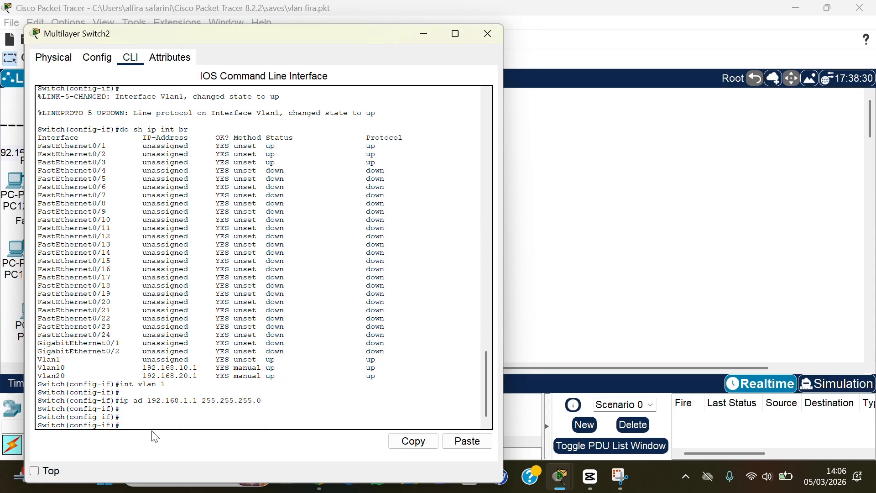
# - Show the brief IP interface summary on the multilayer switch and check the VLAN interface addresses and status
pyautogui.press('Up')
pyautogui.press('Up')
pyautogui.press('Up')
pyautogui.press('Return')
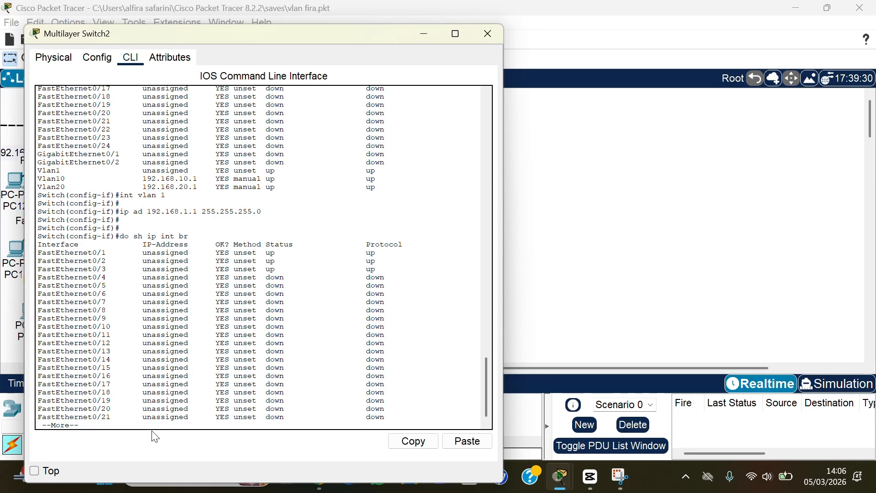
pyautogui.press('space')
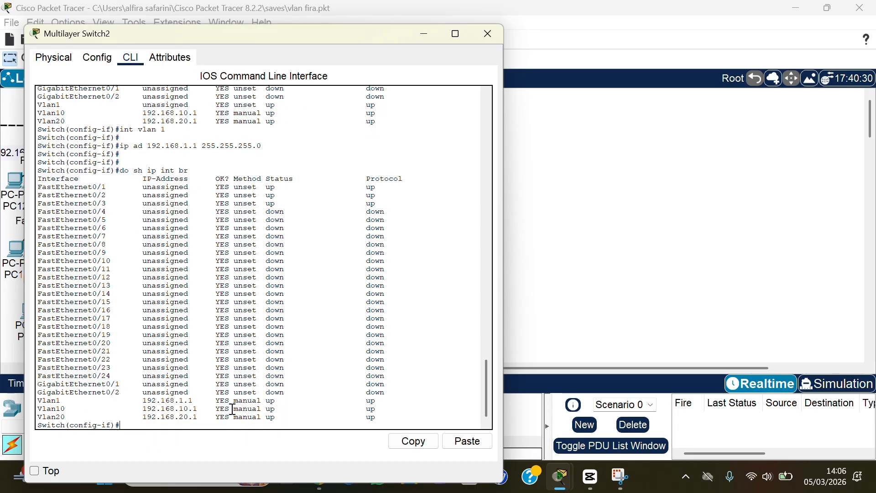
pyautogui.moveTo(238, 400); pyautogui.dragTo(301, 387)
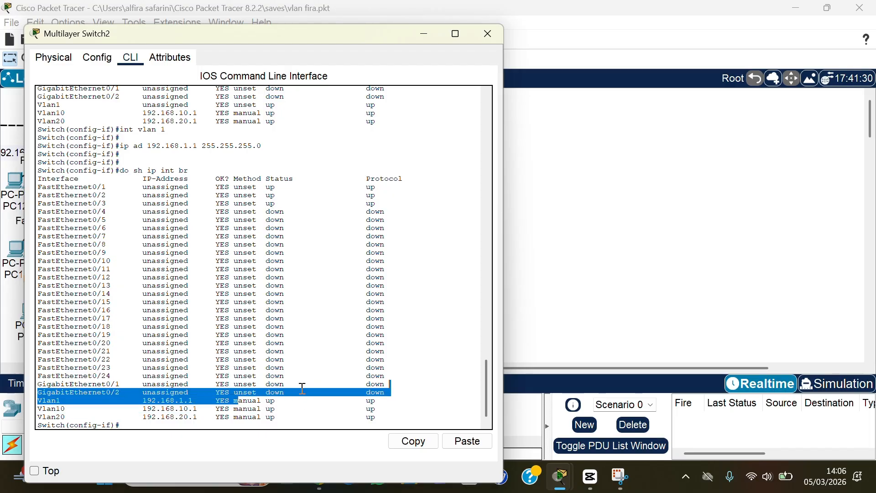
pyautogui.click(128, 428)
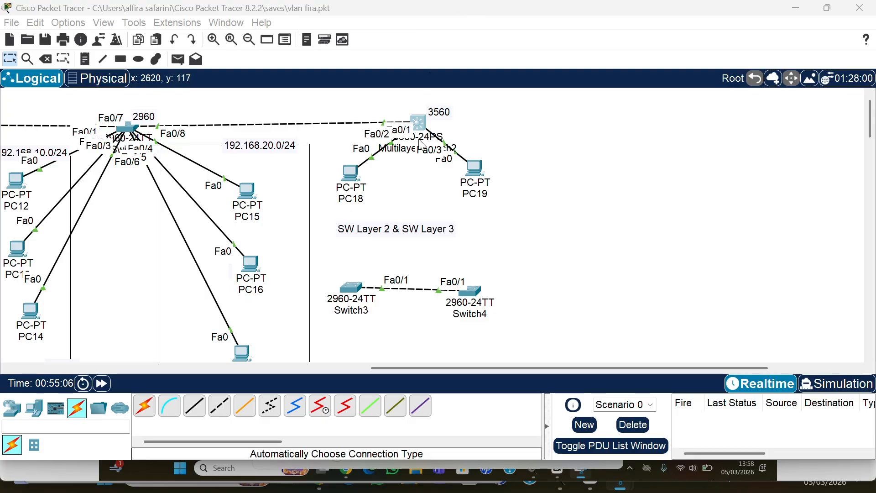
# - Set PC18's IPv4 default gateway to 192.168.10.1 and close its configuration window
pyautogui.click(353, 174)
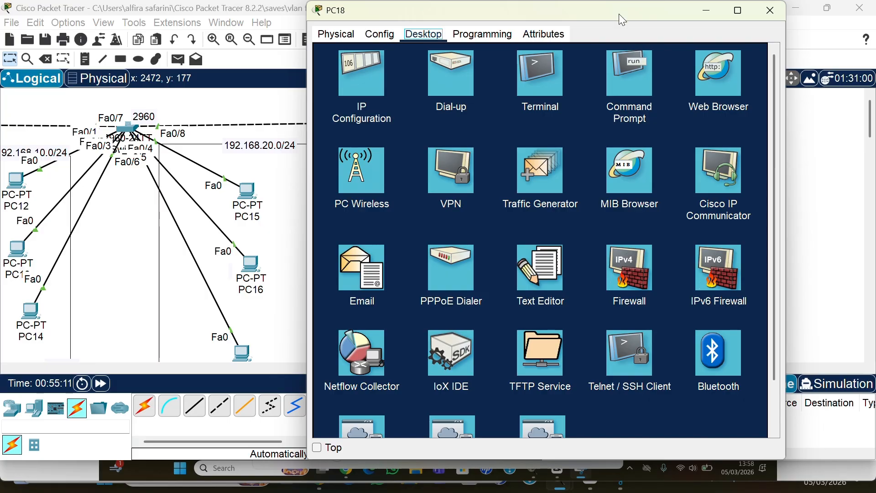
pyautogui.moveTo(618, 14); pyautogui.dragTo(630, 31)
pyautogui.click(379, 97)
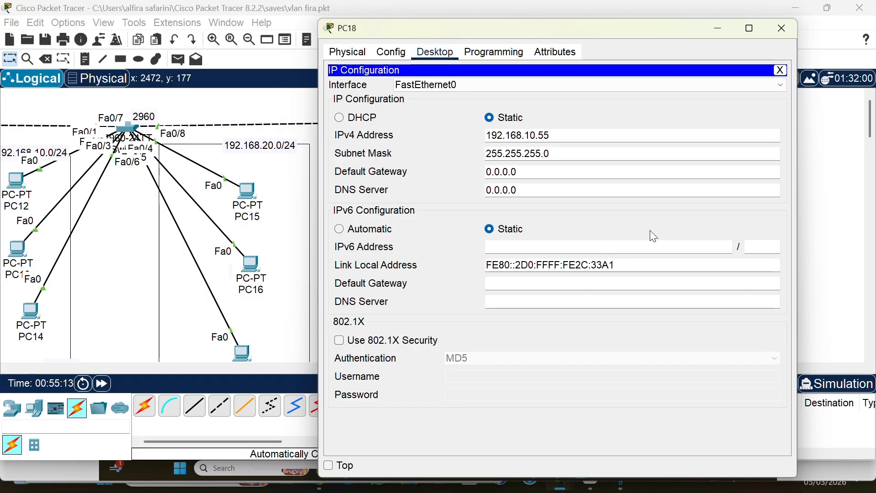
pyautogui.click(531, 175)
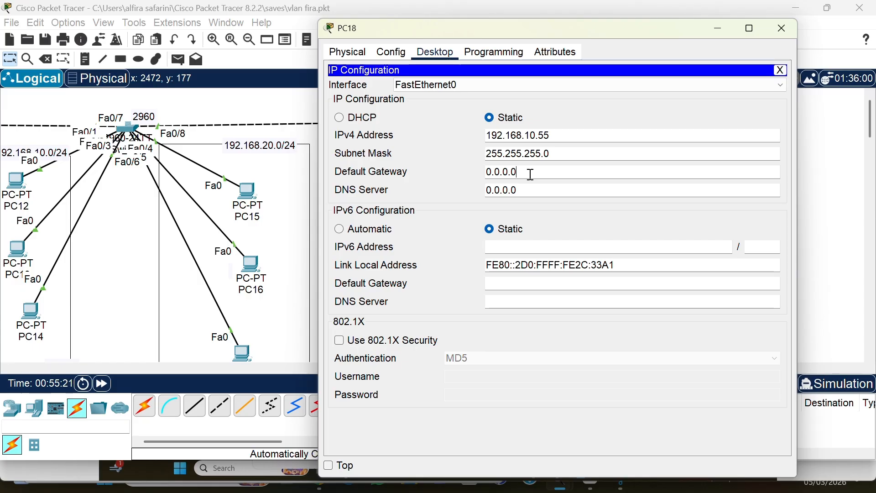
pyautogui.press('BackSpace')
pyautogui.press('BackSpace')
pyautogui.press('BackSpace')
pyautogui.press('BackSpace')
pyautogui.press('BackSpace')
pyautogui.press('BackSpace')
pyautogui.press('BackSpace')
pyautogui.write('192.168.10.1')
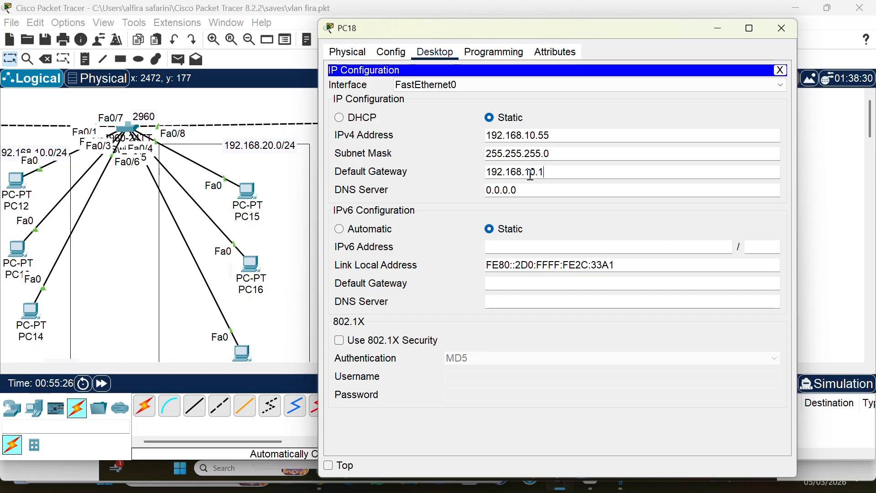
pyautogui.click(783, 31)
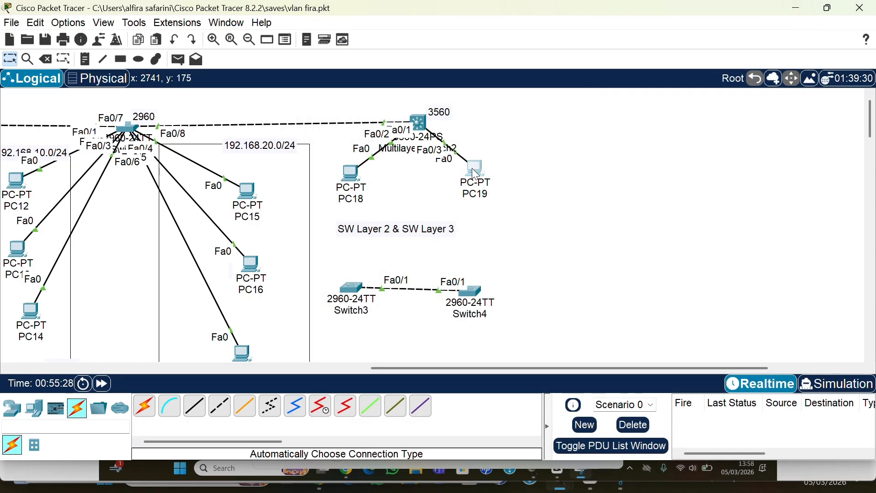
# - Set PC19's IPv4 default gateway to 192.168.20.1 and close its configuration window
pyautogui.click(476, 173)
pyautogui.moveTo(608, 16); pyautogui.dragTo(620, 45)
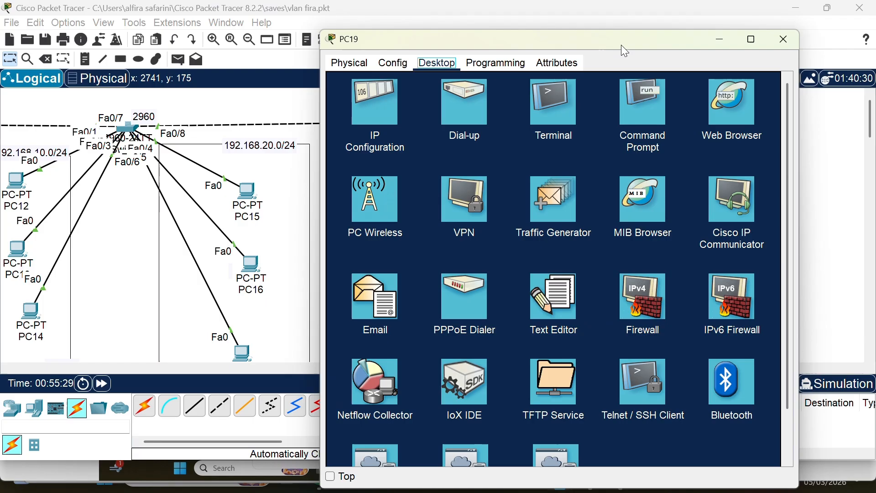
pyautogui.click(386, 101)
pyautogui.click(541, 182)
pyautogui.press('BackSpace')
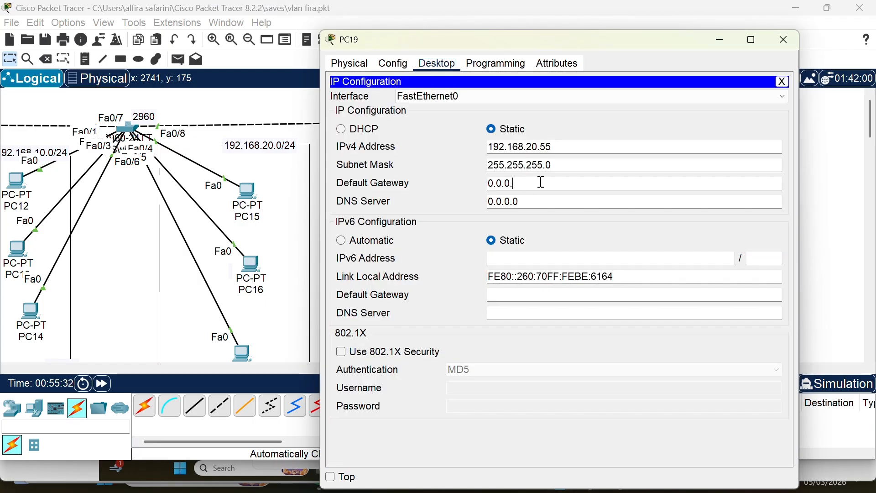
pyautogui.press('BackSpace')
pyautogui.press('BackSpace')
pyautogui.press('BackSpace')
pyautogui.press('BackSpace')
pyautogui.press('BackSpace')
pyautogui.write('192.168.20.1')
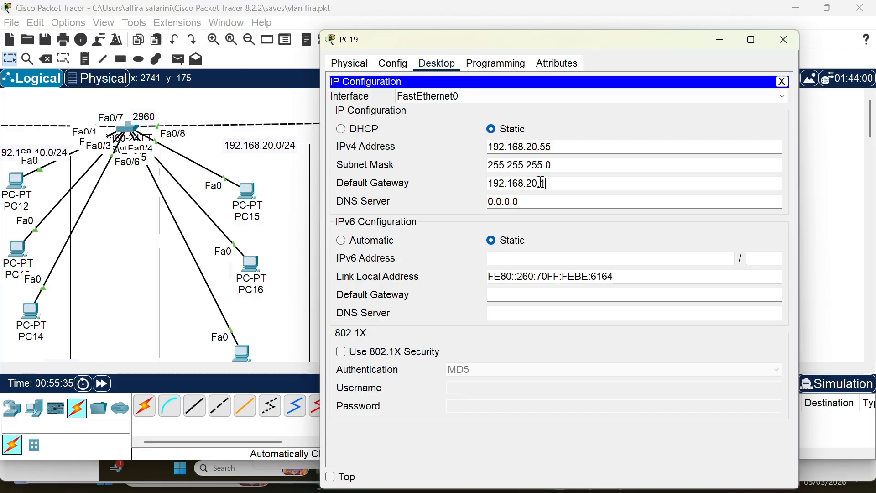
pyautogui.click(784, 39)
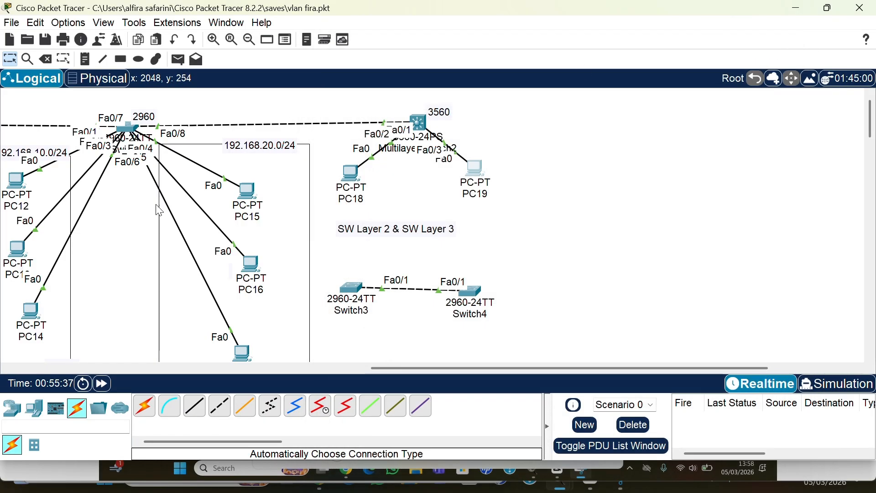
# - Set PC15's IPv4 default gateway to 192.168.20.1 and close its configuration window
pyautogui.hscroll(-5, 159, 211)
pyautogui.hscroll(2, 339, 197)
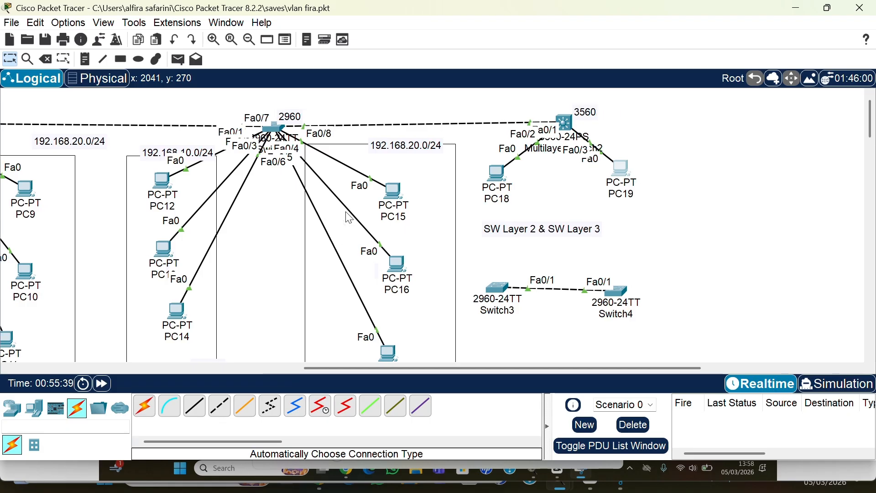
pyautogui.click(393, 192)
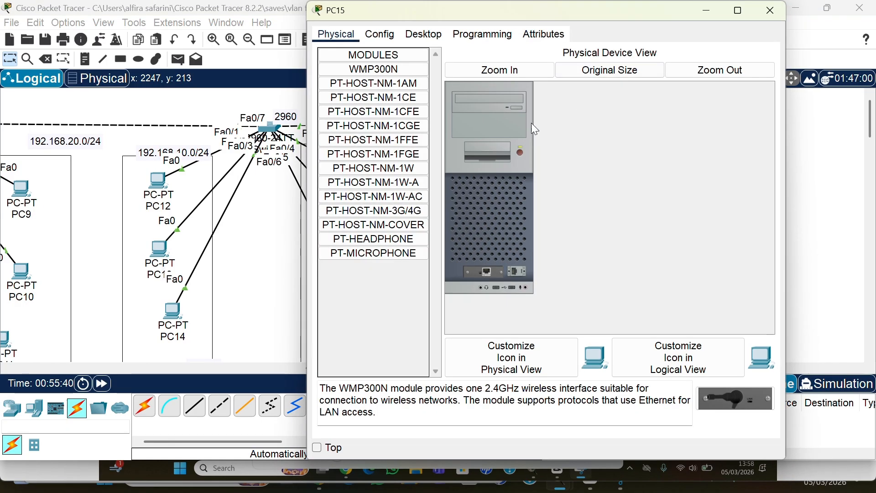
pyautogui.moveTo(609, 15); pyautogui.dragTo(620, 39)
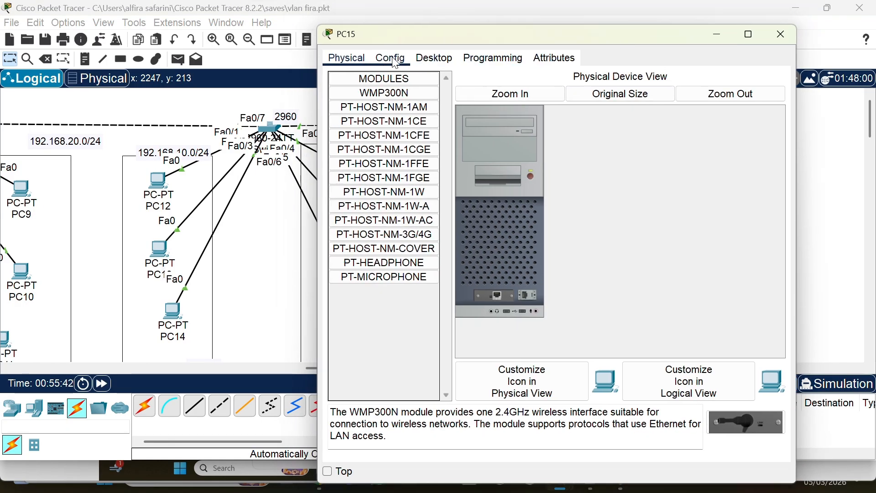
pyautogui.click(434, 58)
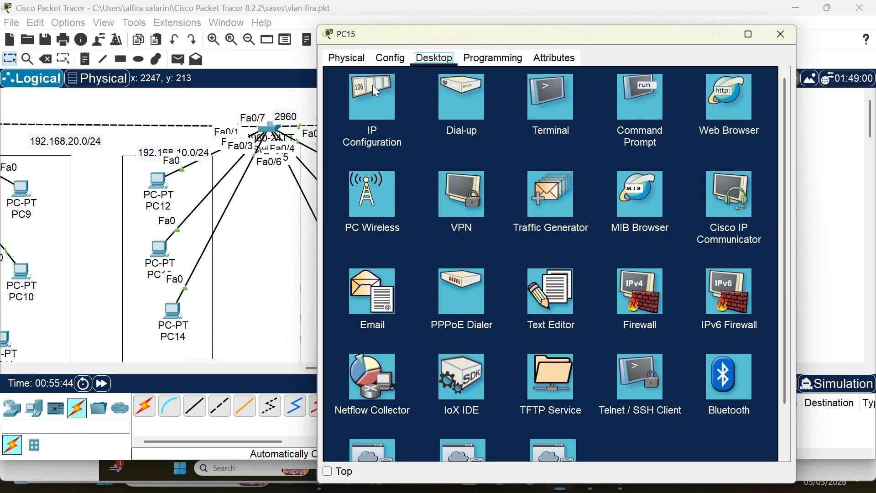
pyautogui.click(360, 91)
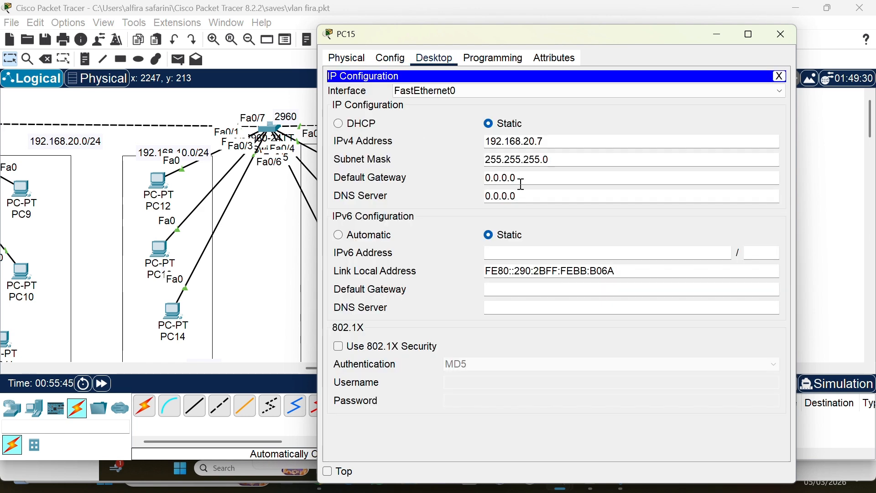
pyautogui.click(555, 174)
pyautogui.press('BackSpace')
pyautogui.press('super+shift+s')
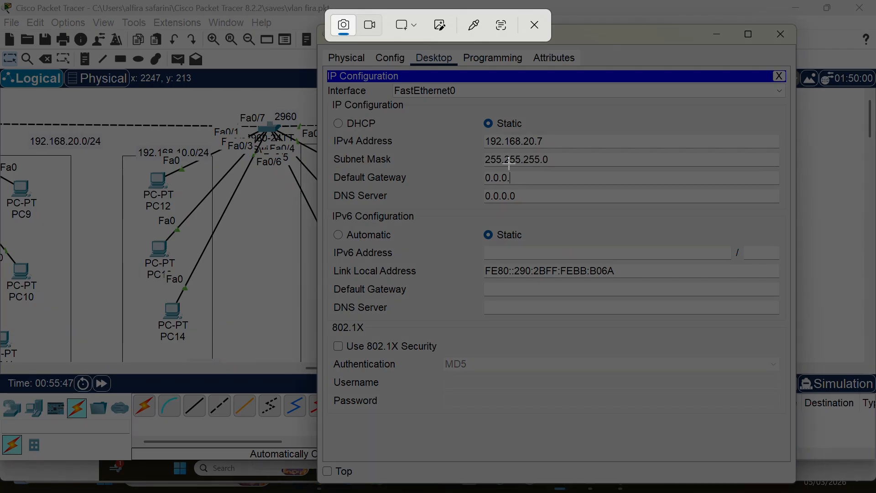
pyautogui.click(535, 26)
pyautogui.press('BackSpace')
pyautogui.press('BackSpace')
pyautogui.press('BackSpace')
pyautogui.press('BackSpace')
pyautogui.press('BackSpace')
pyautogui.press('BackSpace')
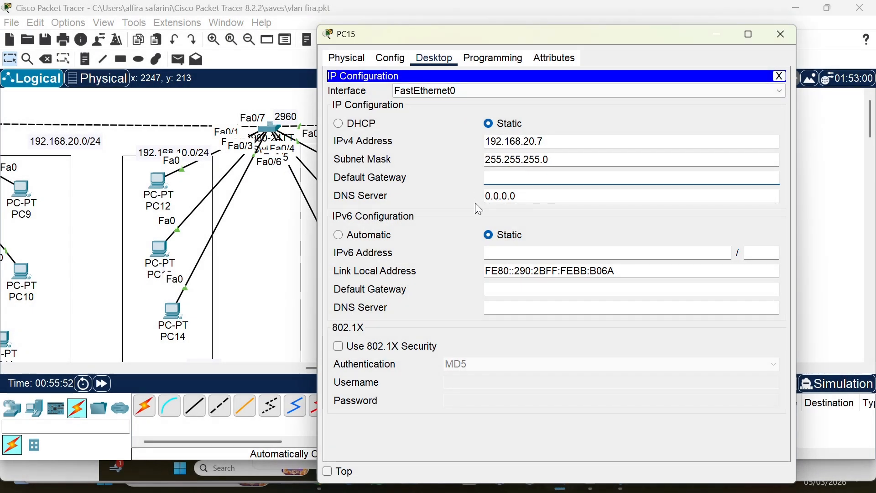
pyautogui.write('192.1')
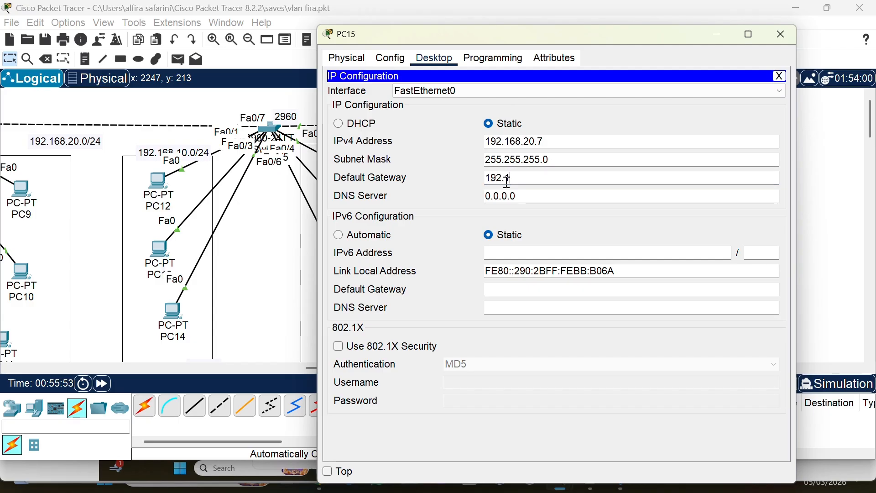
pyautogui.write('68')
pyautogui.press('BackSpace')
pyautogui.write('0')
pyautogui.press('BackSpace')
pyautogui.write('20.1')
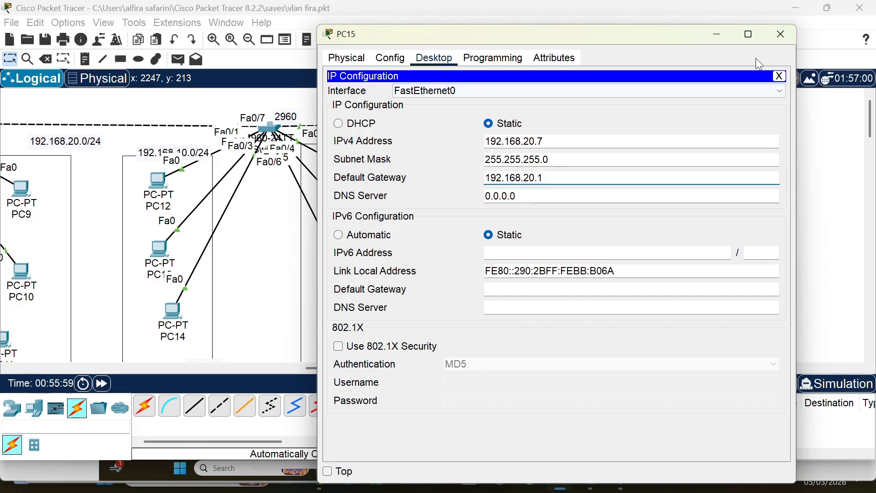
pyautogui.click(781, 35)
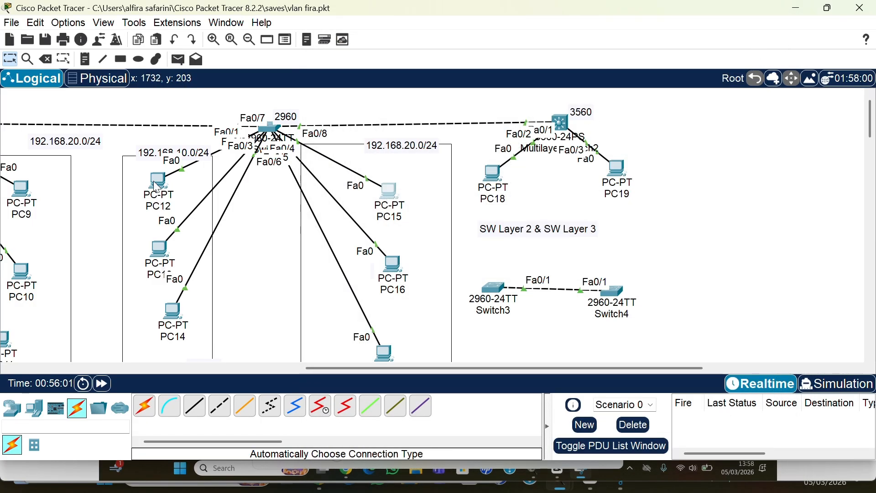
# - Set PC12's IPv4 default gateway to 192.168.10.1 and close its configuration window
pyautogui.click(160, 184)
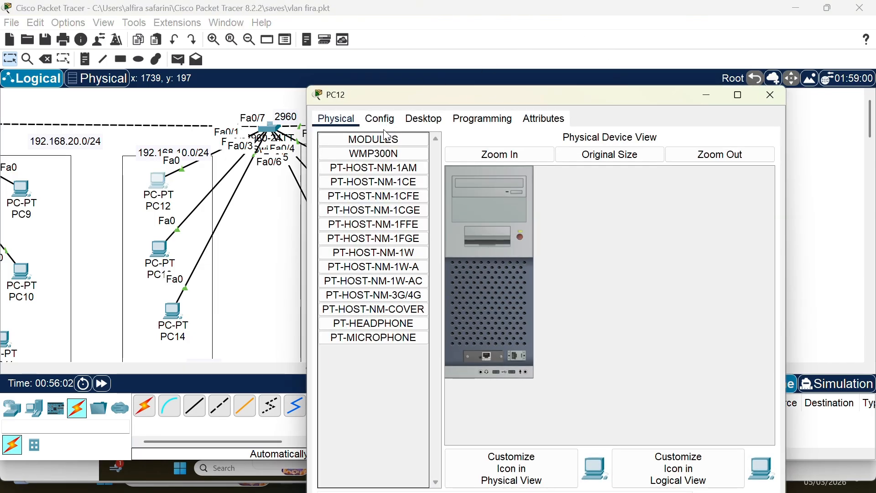
pyautogui.click(425, 118)
pyautogui.click(366, 160)
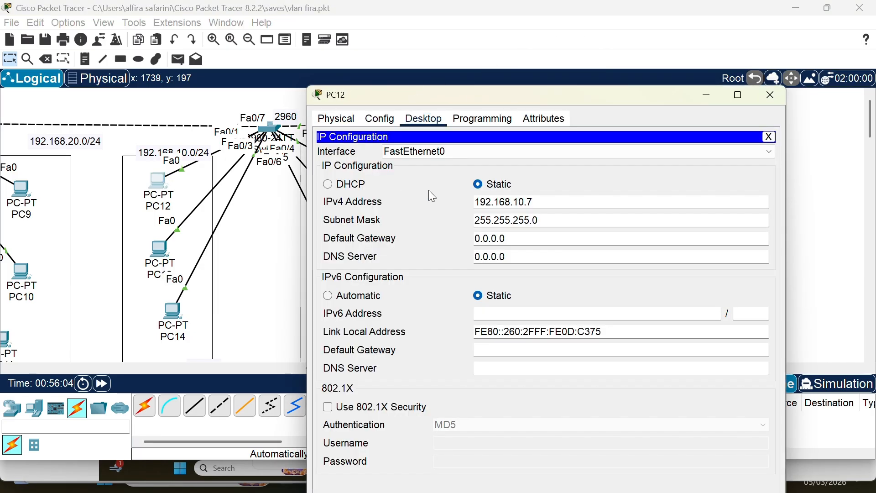
pyautogui.click(529, 238)
pyautogui.press('BackSpace')
pyautogui.press('BackSpace')
pyautogui.press('BackSpace')
pyautogui.press('BackSpace')
pyautogui.press('BackSpace')
pyautogui.press('BackSpace')
pyautogui.press('BackSpace')
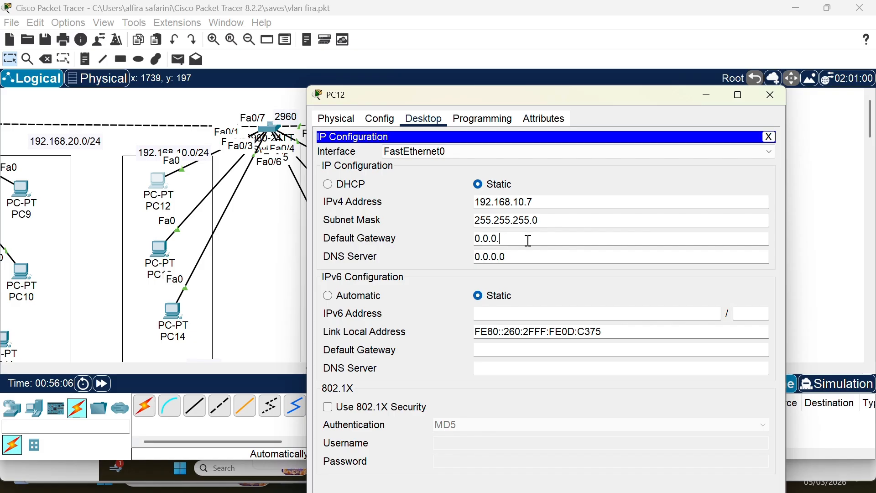
pyautogui.write('192.168.10.1')
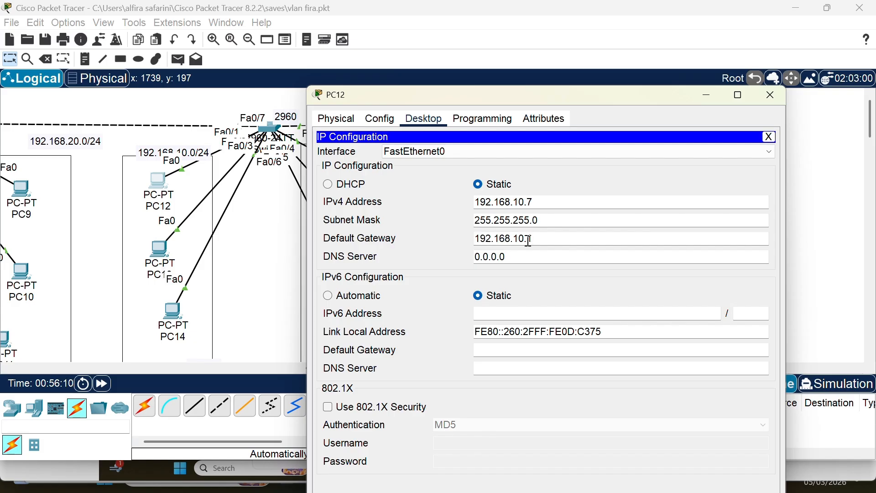
pyautogui.click(772, 96)
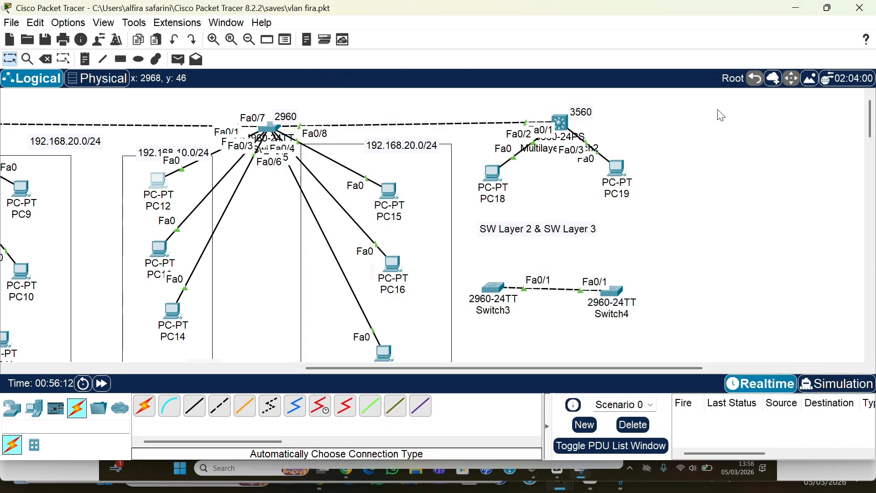
# - Test inter-VLAN connectivity by sending a simple PDU from PC18 to PC19 twice
pyautogui.scroll(-1, 551, 201)
pyautogui.scroll(1, 551, 201)
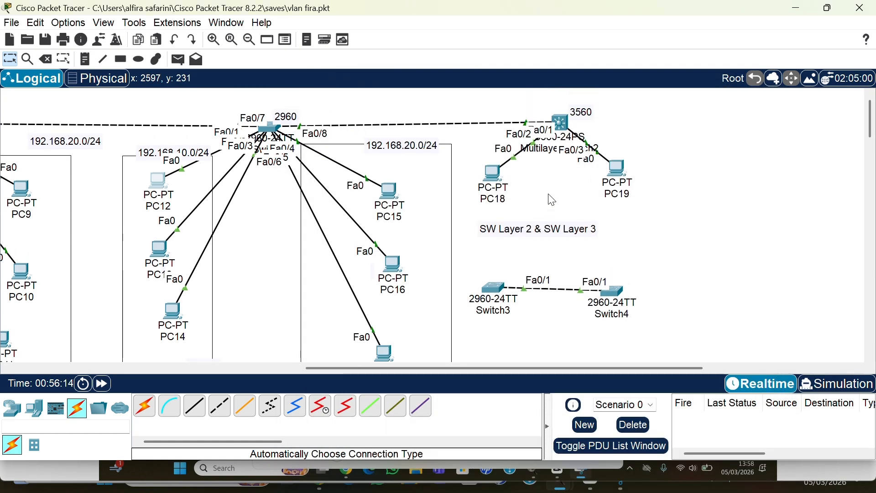
pyautogui.click(178, 59)
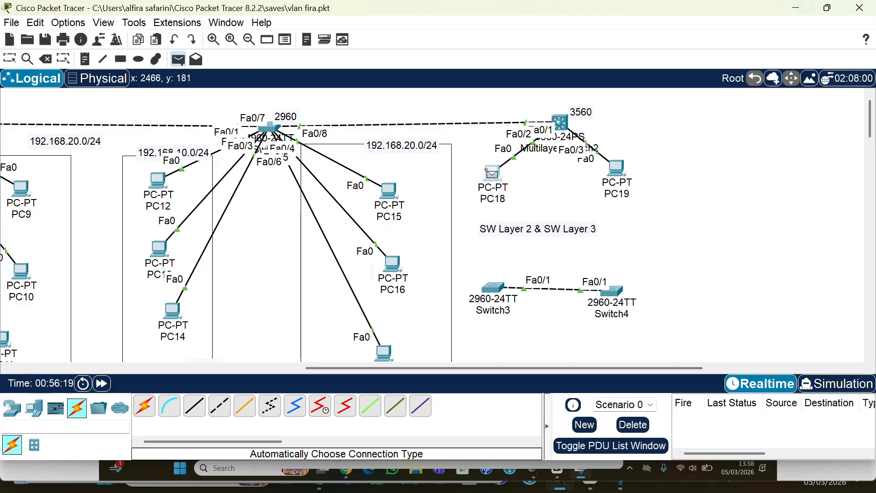
pyautogui.click(494, 174)
pyautogui.click(621, 172)
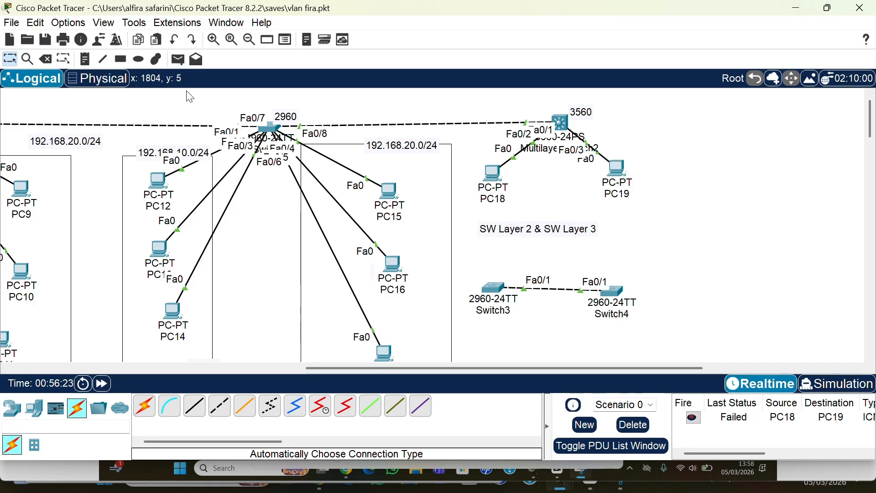
pyautogui.click(178, 59)
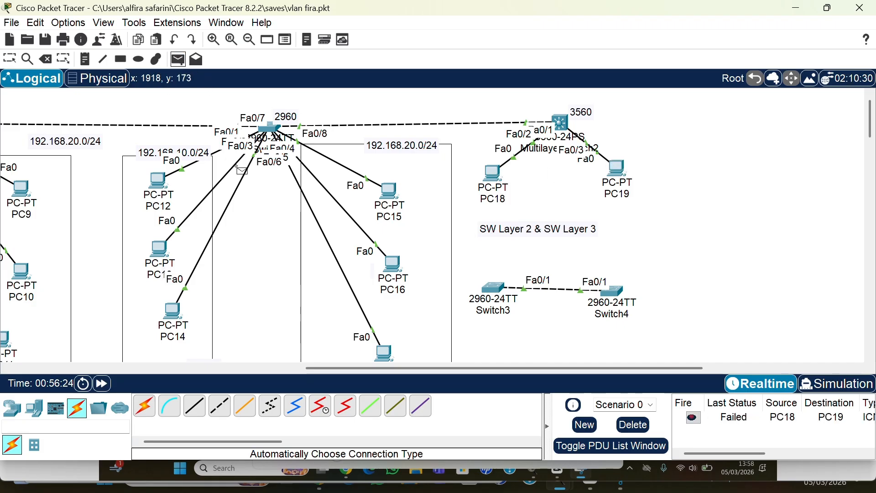
pyautogui.click(492, 173)
pyautogui.click(618, 168)
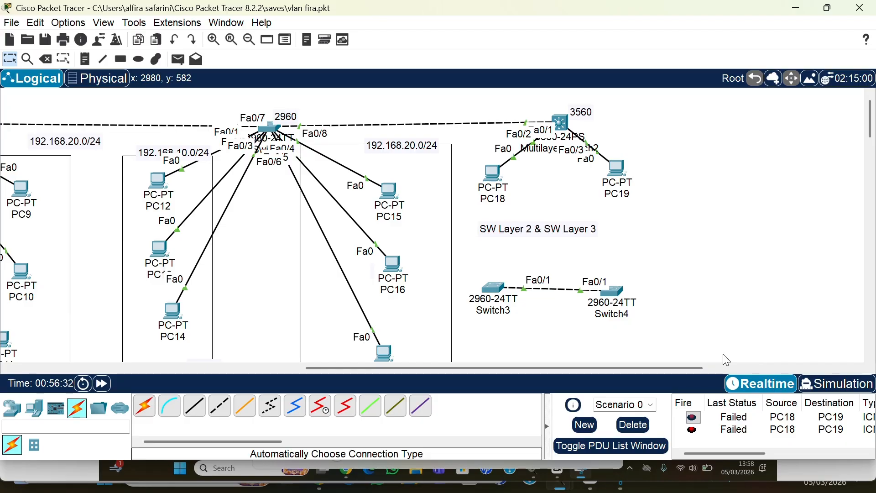
# - Enter privileged mode in the 3560 multilayer switch's CLI and display its routing table with show ip route
pyautogui.click(562, 124)
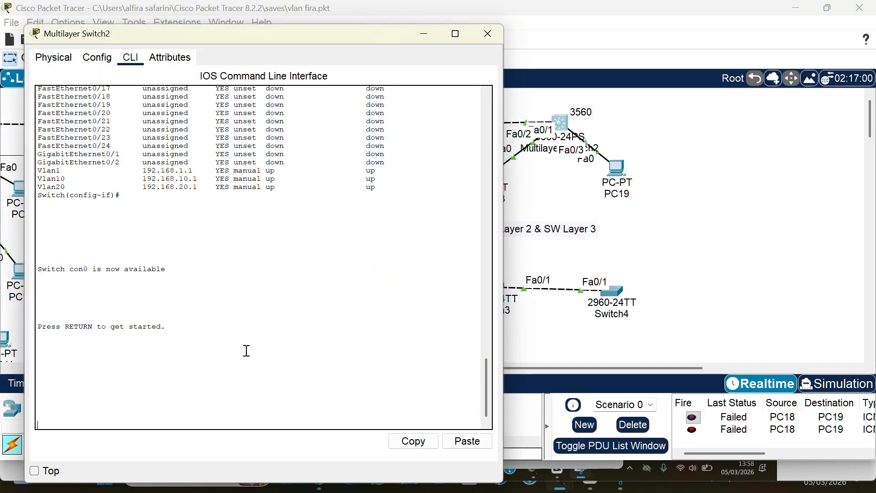
pyautogui.press('Return')
pyautogui.press('Return')
pyautogui.press('Return')
pyautogui.press('Return')
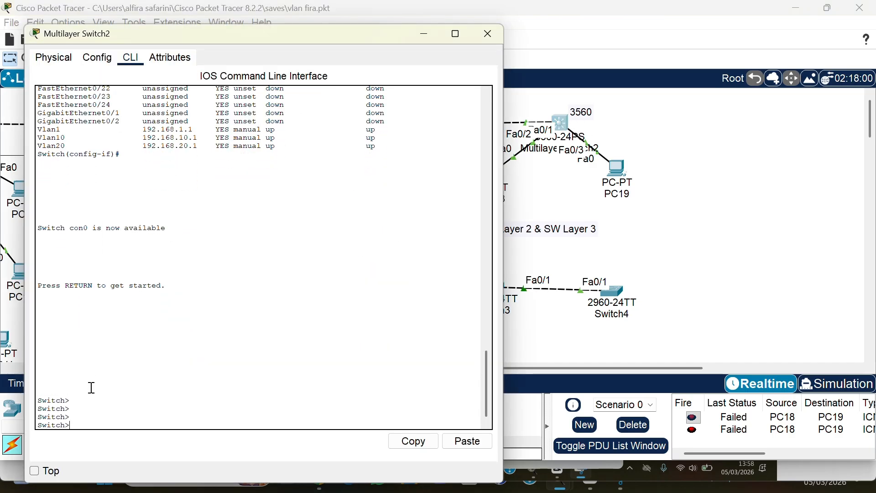
pyautogui.write('en')
pyautogui.press('Return')
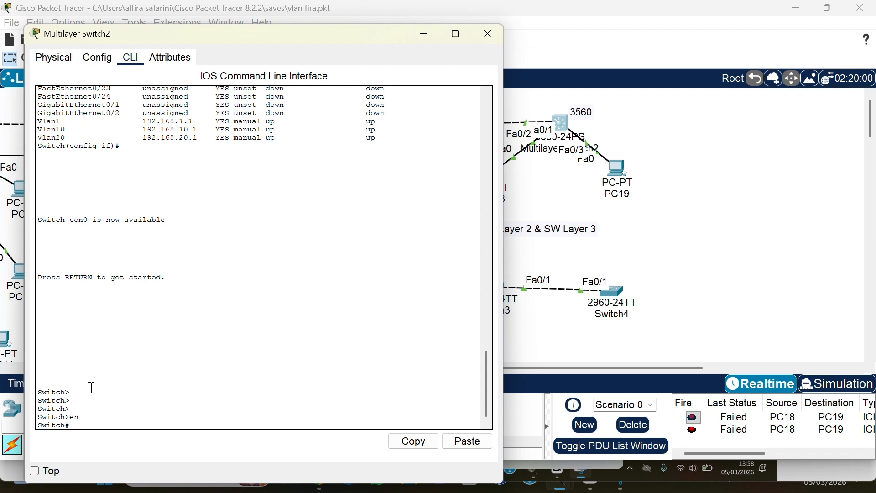
pyautogui.write('show ip eouro')
pyautogui.press('Return')
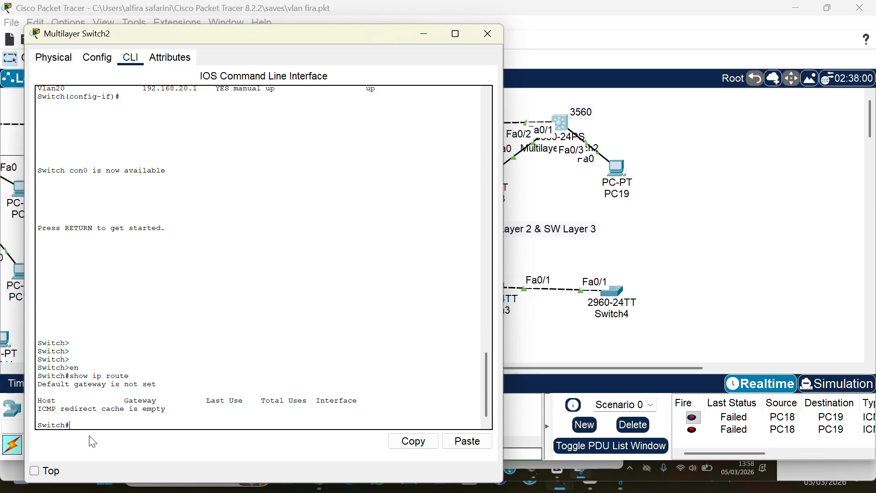
# - Enable IP routing on the 3560 multilayer switch from global configuration mode with ip routing
pyautogui.write('conf t')
pyautogui.press('Return')
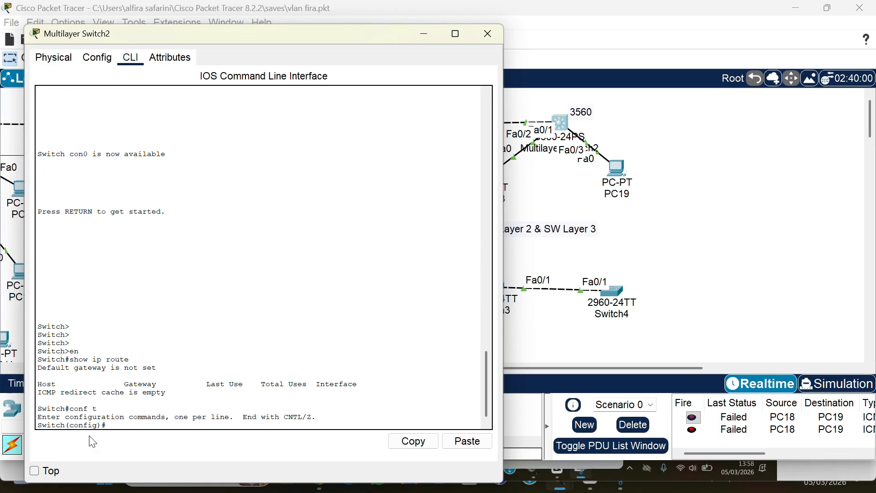
pyautogui.write('ip routing')
pyautogui.press('Return')
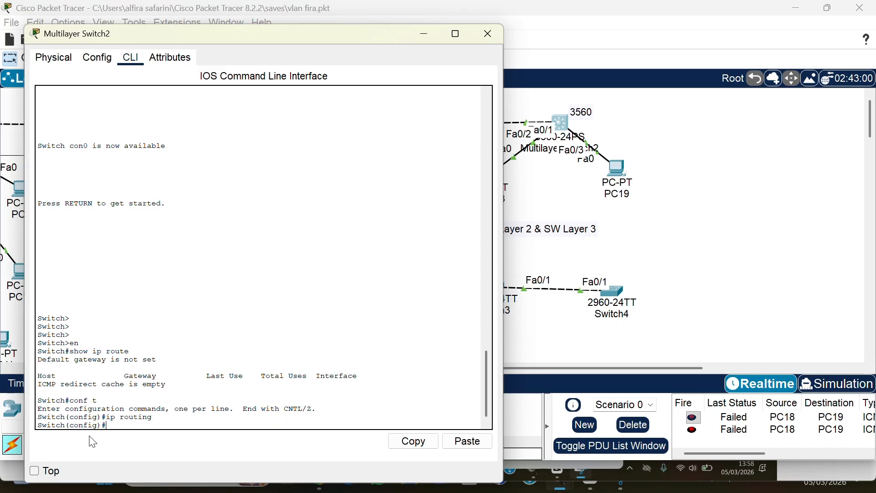
pyautogui.press('Return')
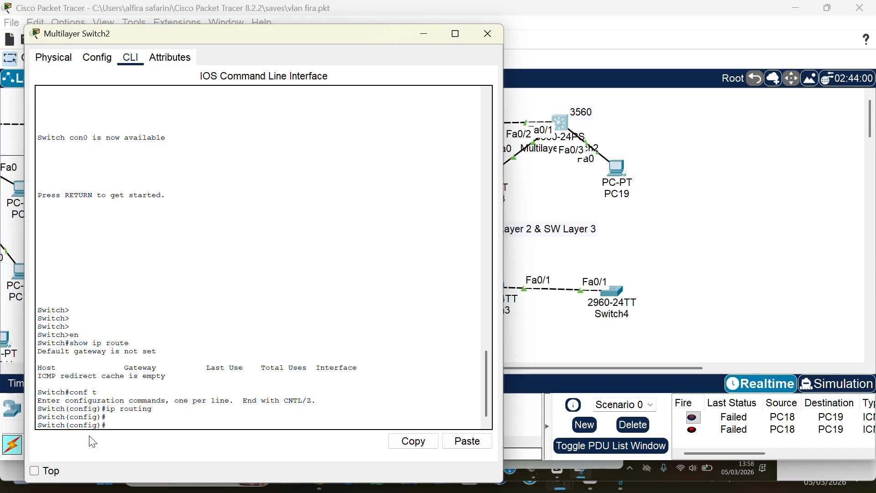
# - Display the routing table from configuration mode with do show ip route, examine the connected VLAN routes, and minimize the switch window
pyautogui.write('do shoe')
pyautogui.write(' ip ro')
pyautogui.press('Tab')
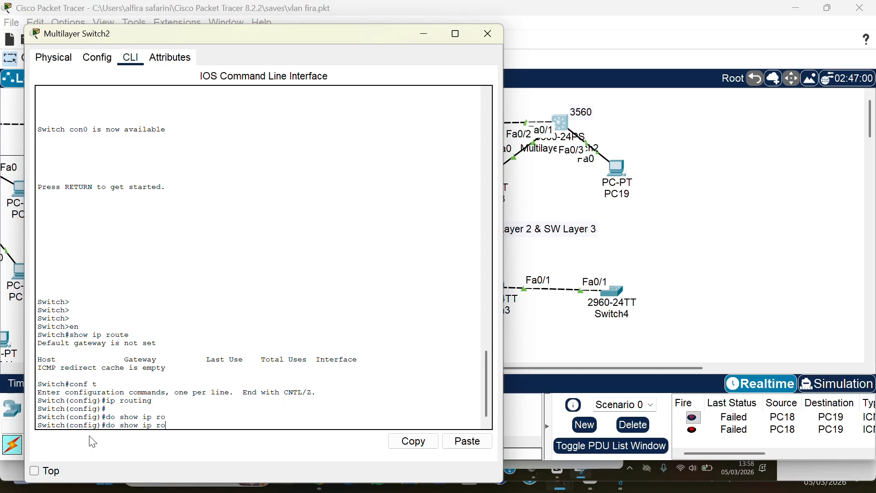
pyautogui.write('i')
pyautogui.press('BackSpace')
pyautogui.write('ute')
pyautogui.press('Return')
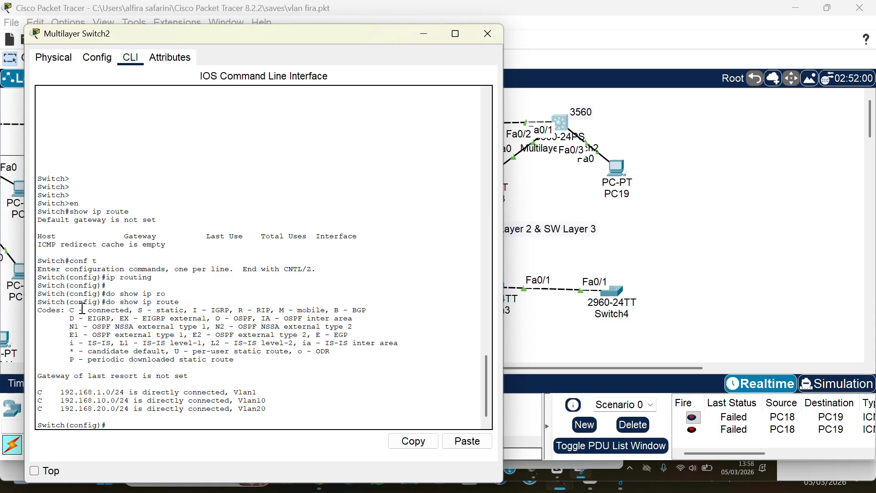
pyautogui.moveTo(79, 310); pyautogui.dragTo(248, 367)
pyautogui.click(248, 368)
pyautogui.moveTo(305, 32); pyautogui.dragTo(330, 65)
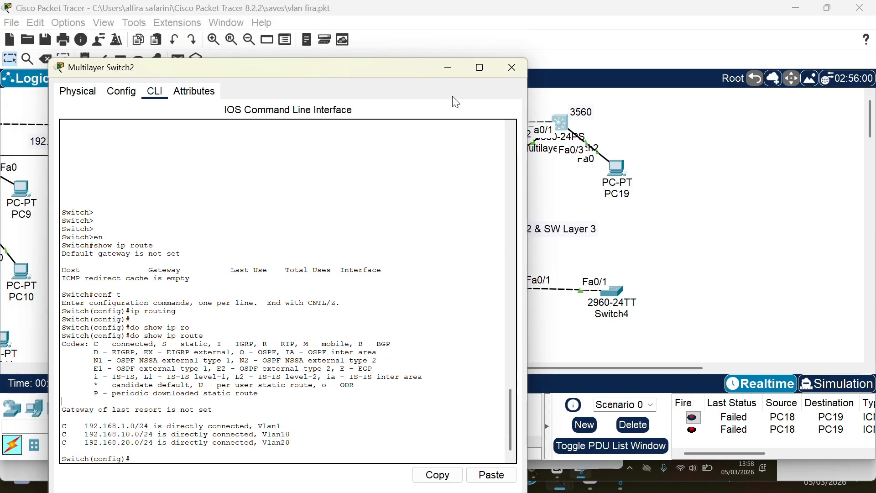
pyautogui.click(450, 68)
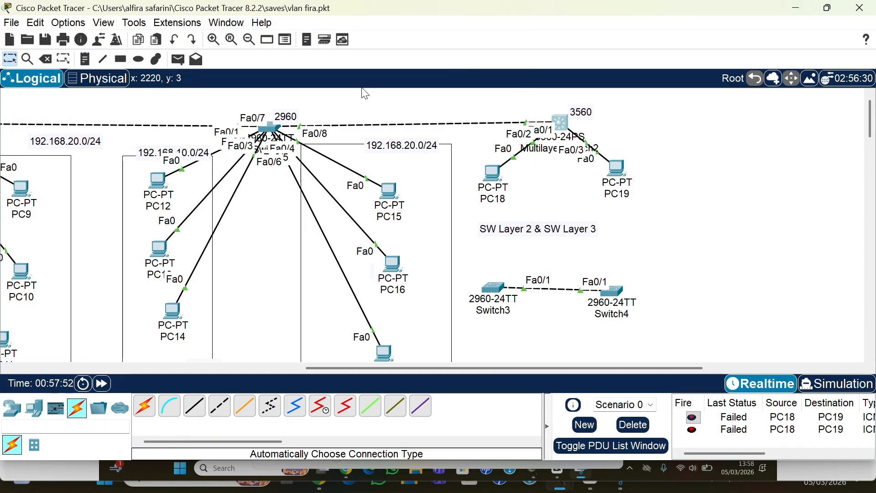
# - Send a simple PDU from PC18 to PC19 and clear all entries from the PDU list
pyautogui.click(178, 59)
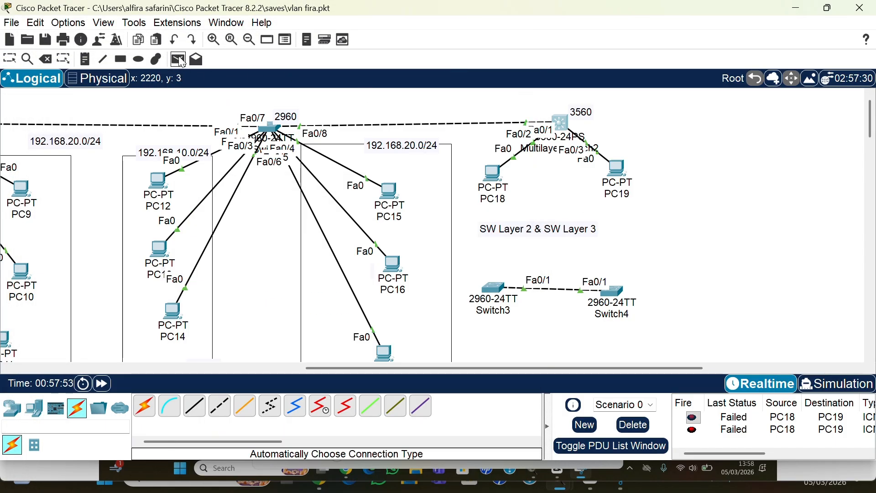
pyautogui.click(497, 175)
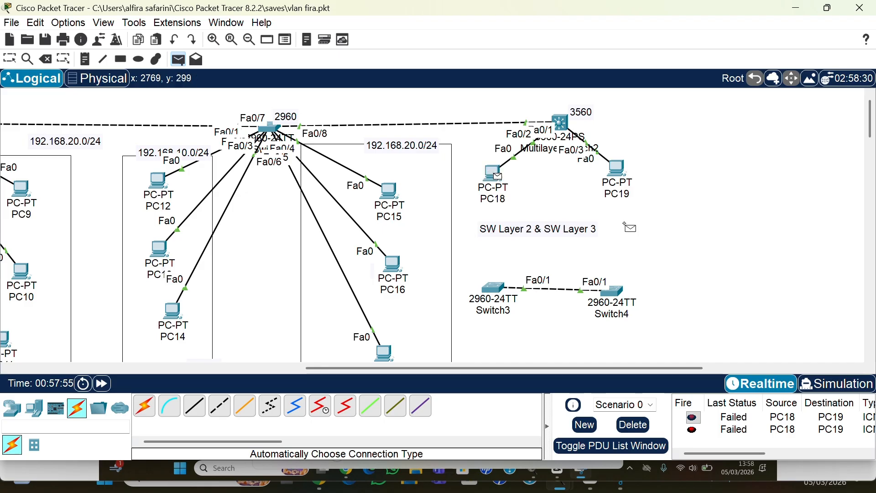
pyautogui.click(615, 172)
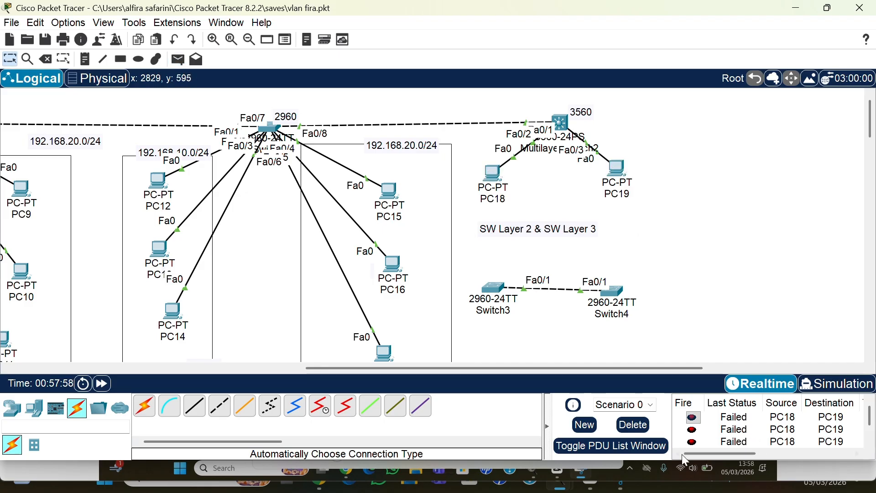
pyautogui.click(633, 424)
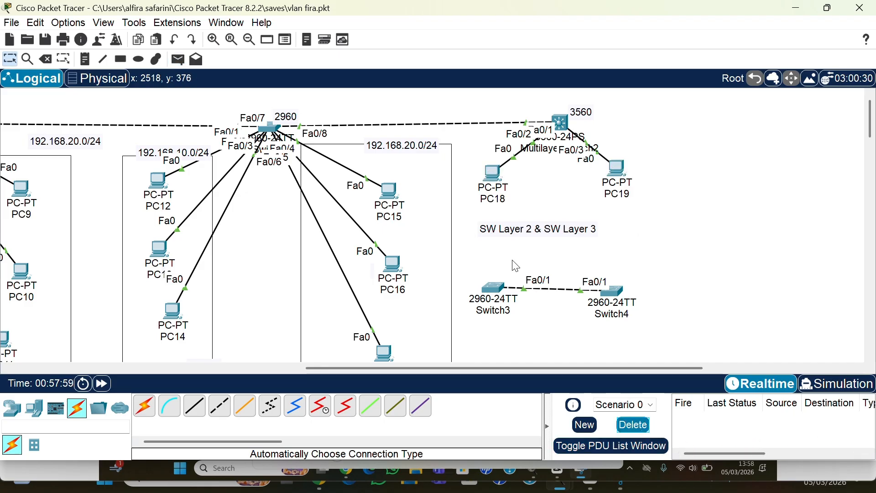
# - Retest inter-VLAN connectivity with another simple PDU from PC18 to PC19
pyautogui.click(178, 60)
pyautogui.click(493, 174)
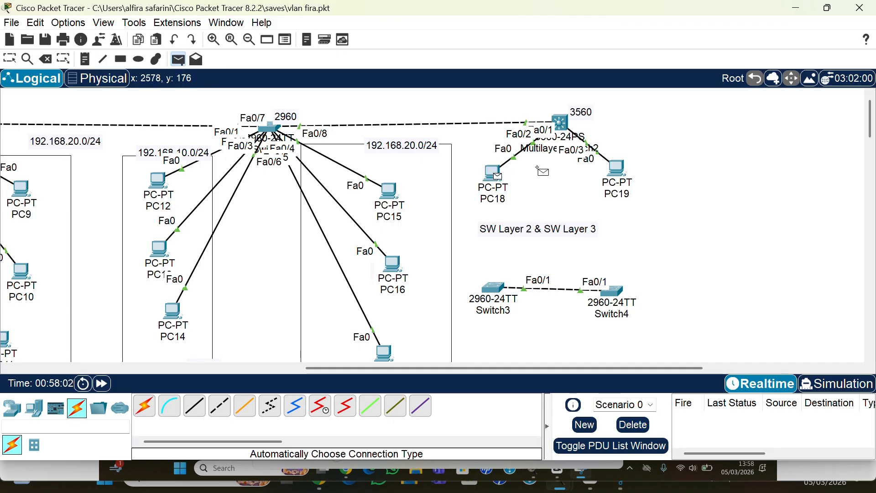
pyautogui.click(616, 168)
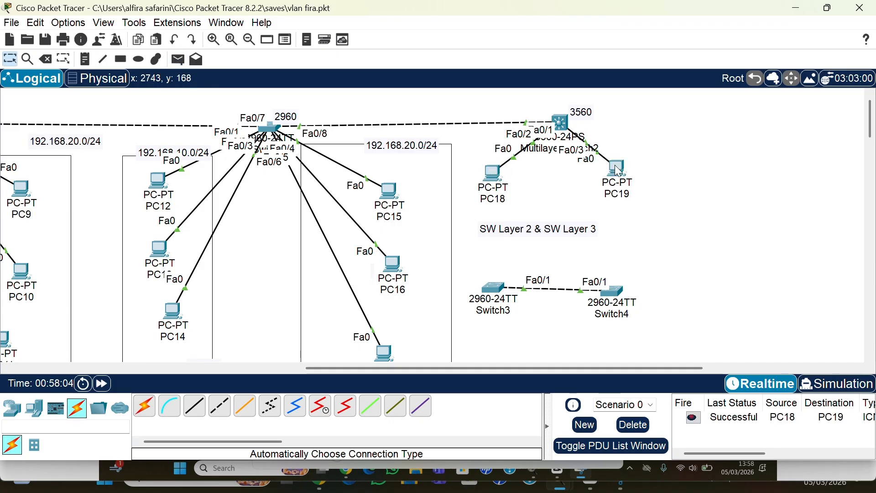
# - Test connectivity between VLANs 10 and 20 by sending a simple PDU from PC12 to PC15 twice
pyautogui.click(178, 59)
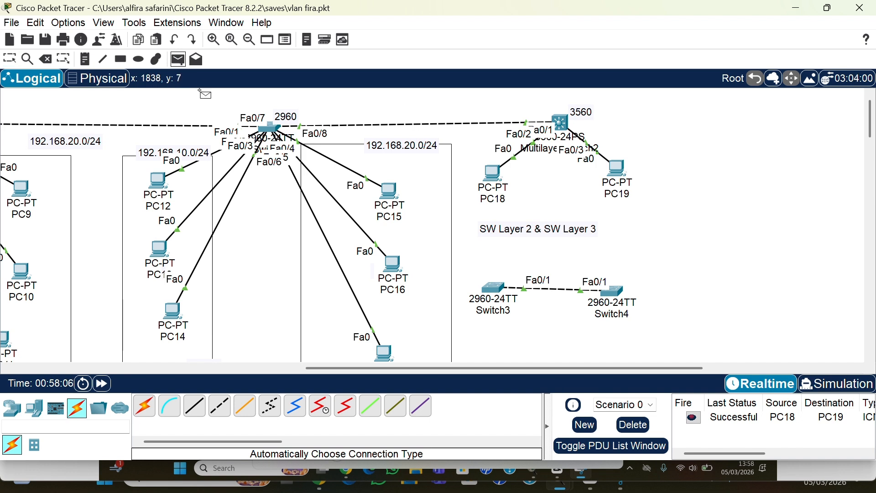
pyautogui.click(158, 179)
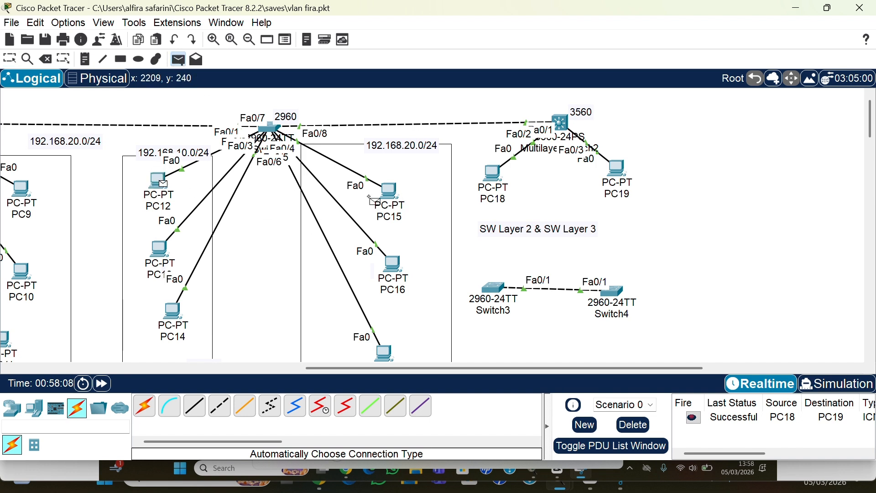
pyautogui.click(388, 192)
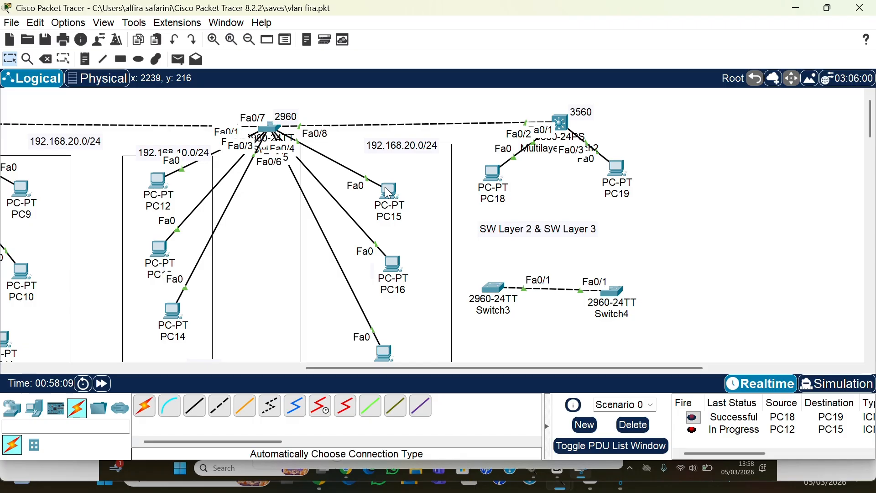
pyautogui.click(178, 60)
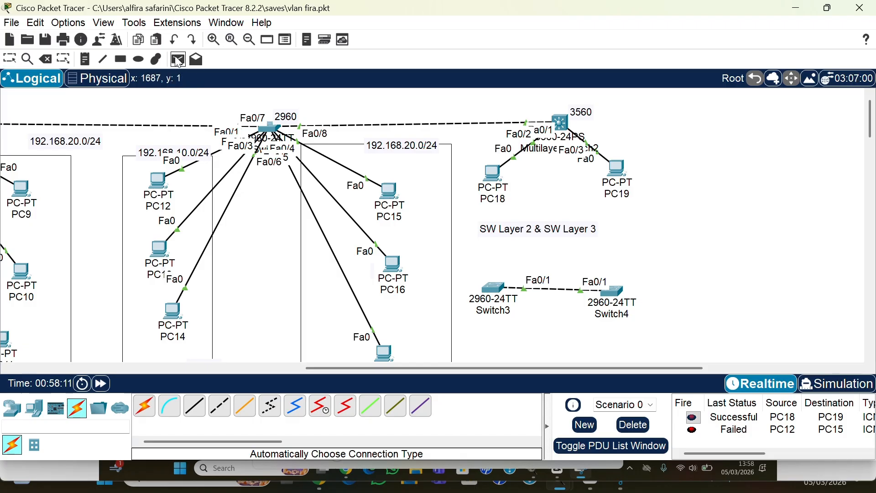
pyautogui.click(159, 182)
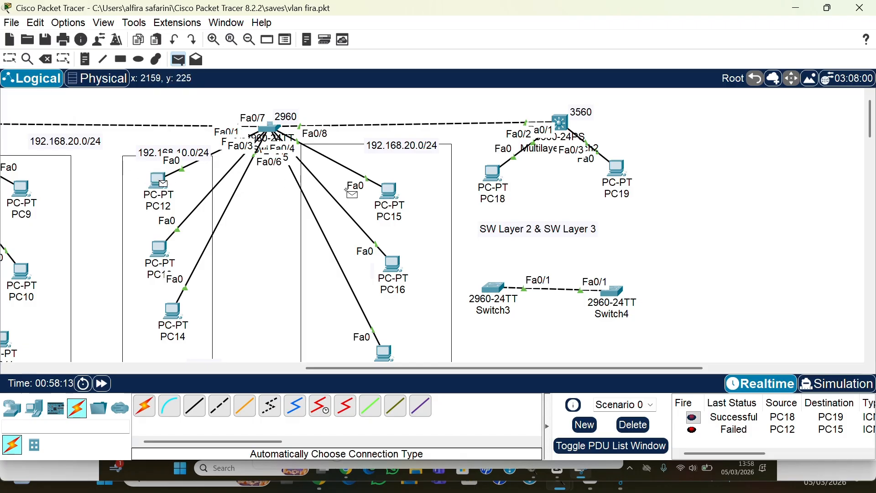
pyautogui.click(391, 193)
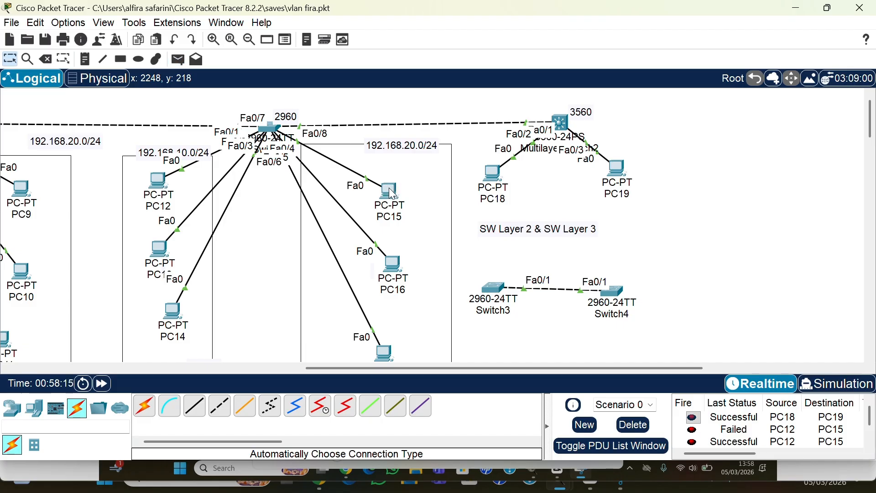
# - Send a simple PDU from PC15 to PC18 and clear the PDU list
pyautogui.click(178, 60)
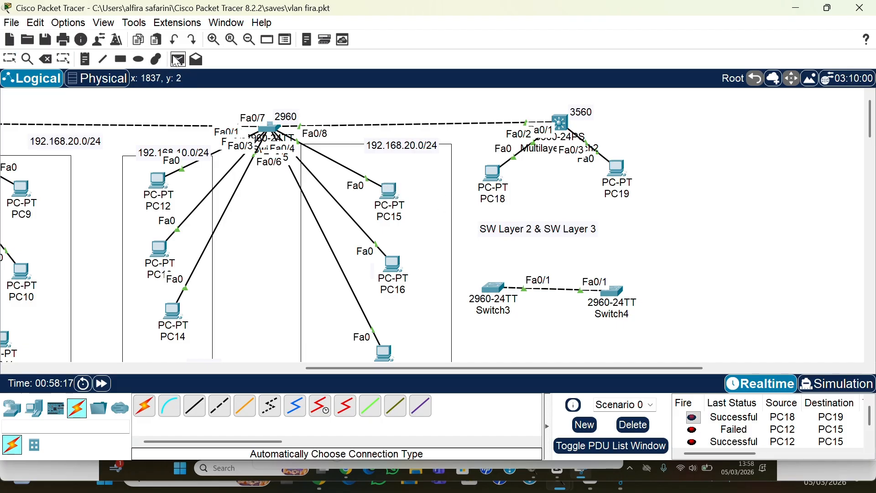
pyautogui.click(390, 189)
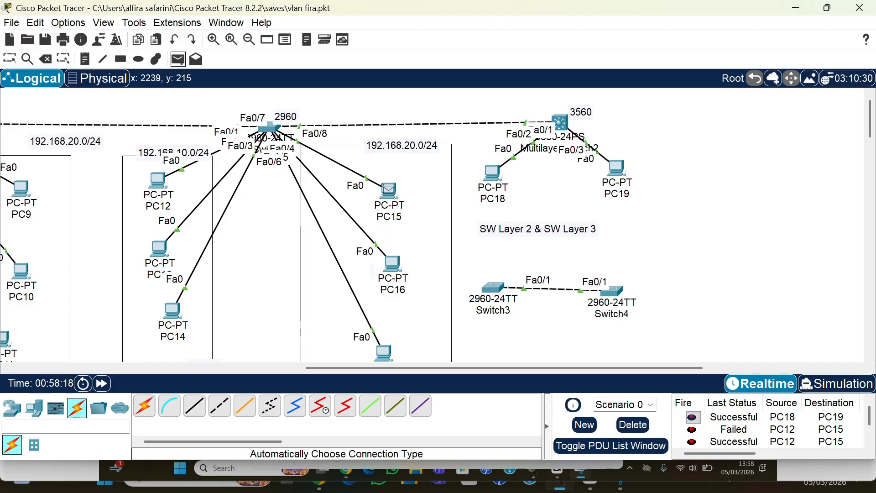
pyautogui.click(484, 173)
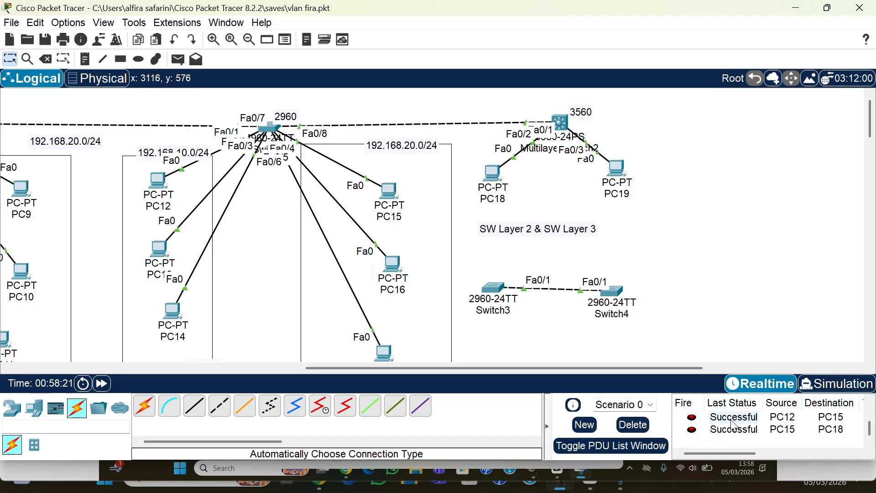
pyautogui.click(632, 425)
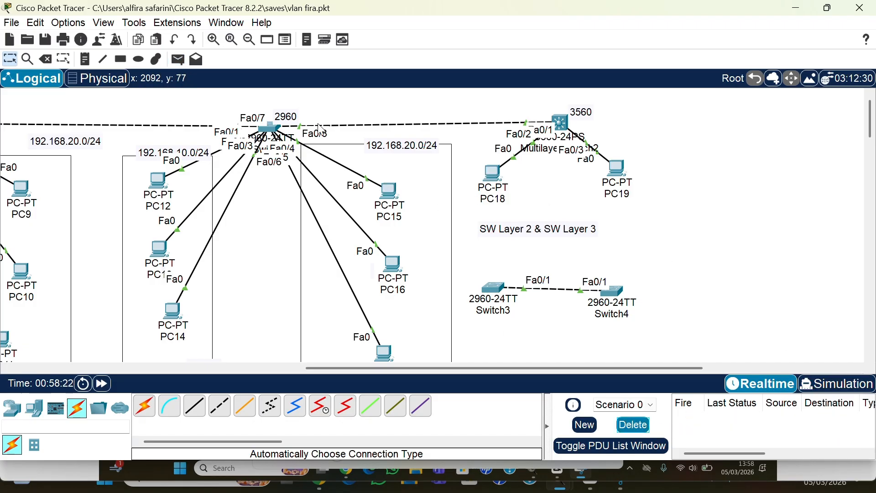
# - Test connectivity across the two switches by sending a simple PDU from PC12 to PC18
pyautogui.click(177, 61)
pyautogui.click(159, 181)
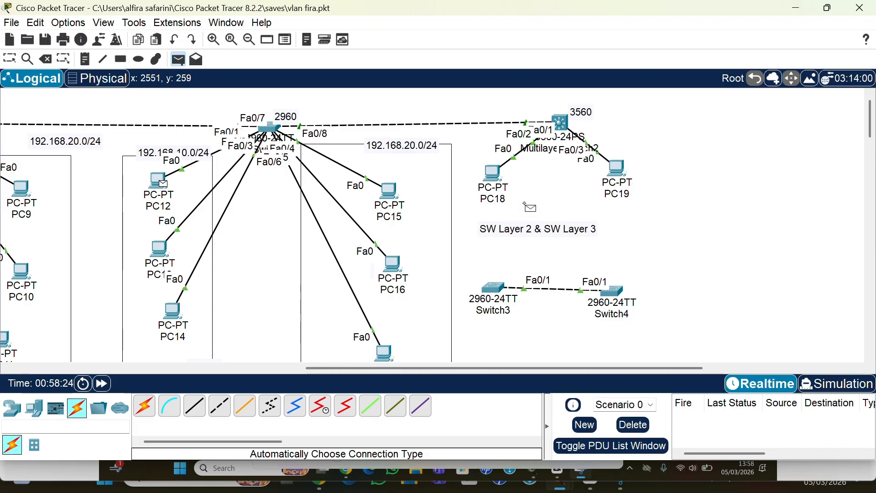
pyautogui.click(489, 176)
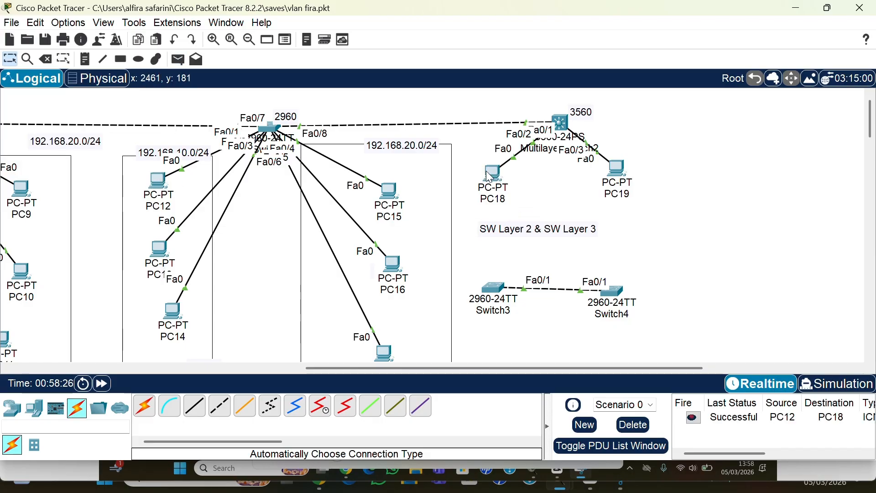
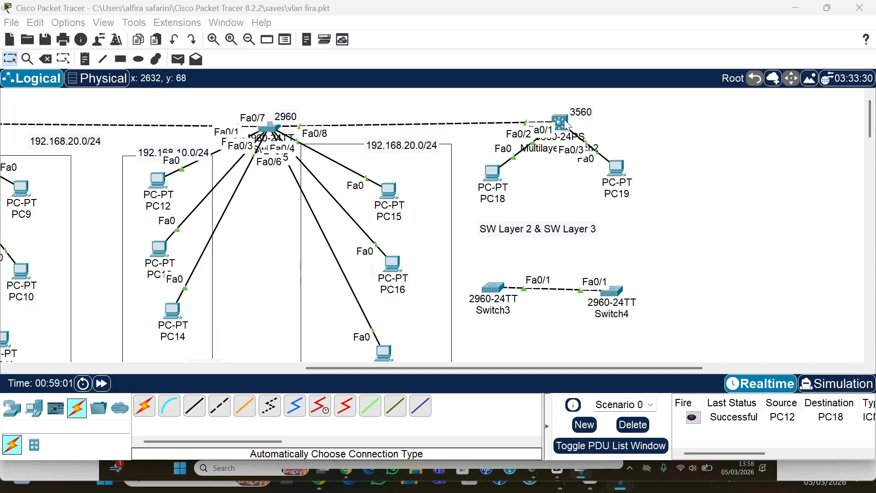
# - Create a DHCP pool named VLAN10 in the command line of the 3560 multilayer switch
pyautogui.click(565, 124)
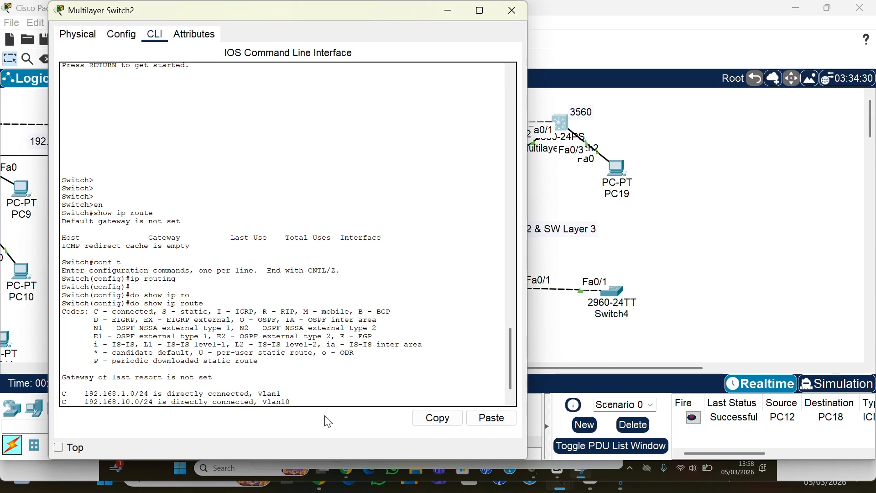
pyautogui.click(310, 399)
pyautogui.press('Return')
pyautogui.press('Return')
pyautogui.press('Return')
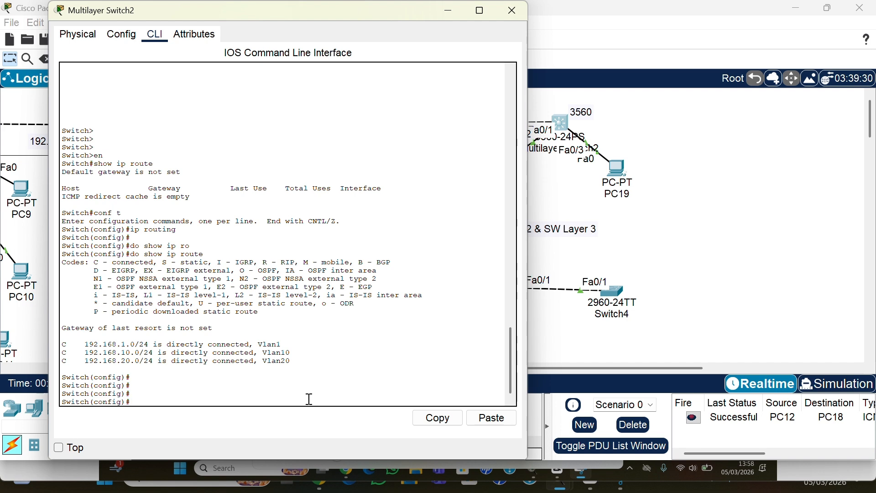
pyautogui.write('ip dhcp pool')
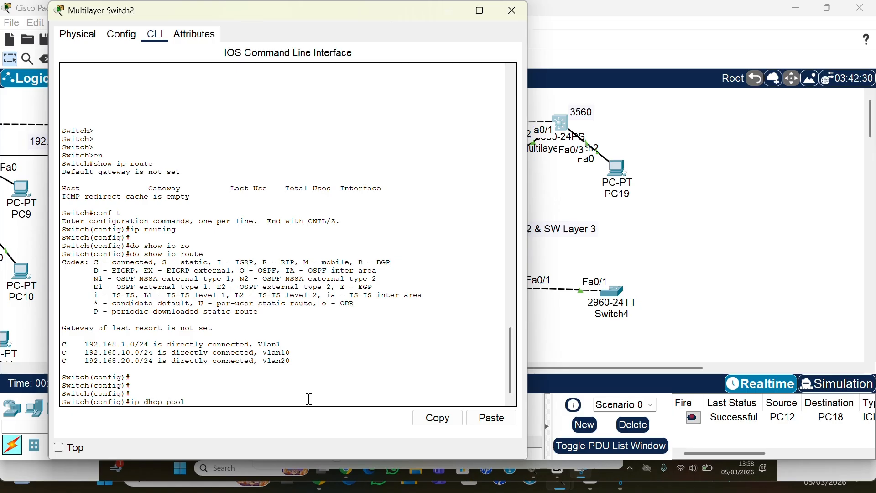
pyautogui.write(' VLAN10')
pyautogui.press('Return')
pyautogui.press('Return')
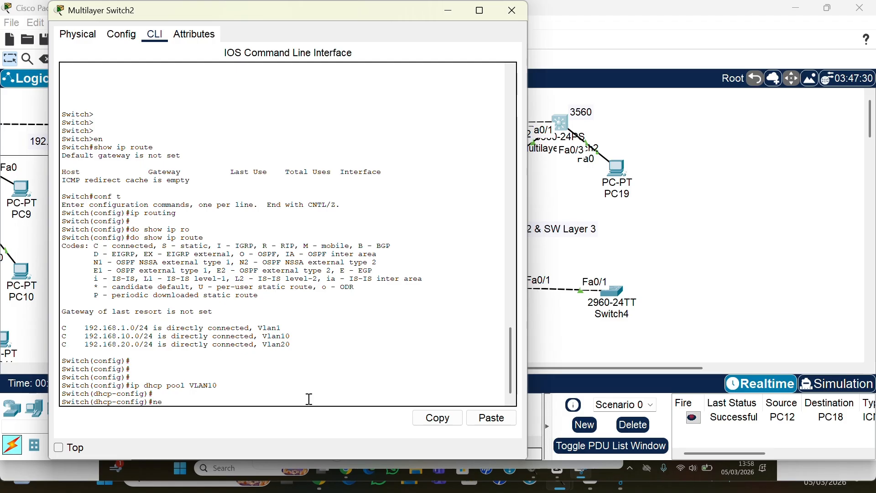
# - Set the VLAN10 pool's network to 192.168.10.0 with mask 255.255.255.0
pyautogui.write('twork 192.168.10.0 2')
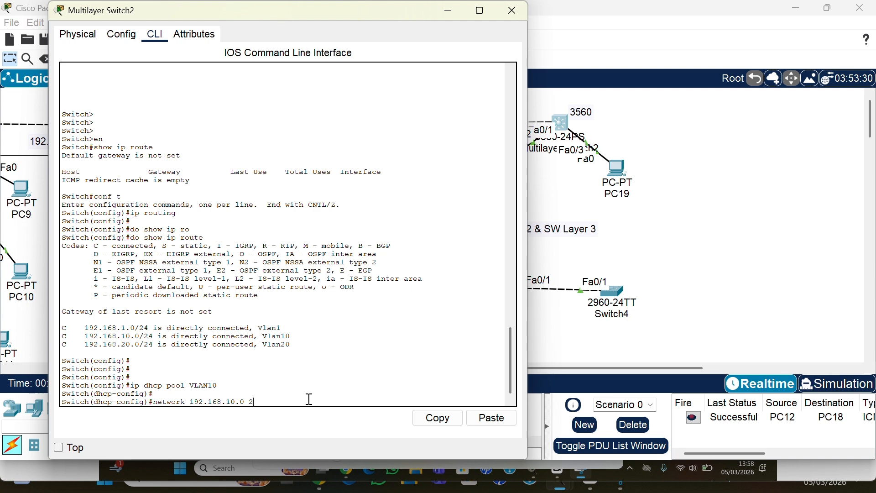
pyautogui.write('55.255.255.0')
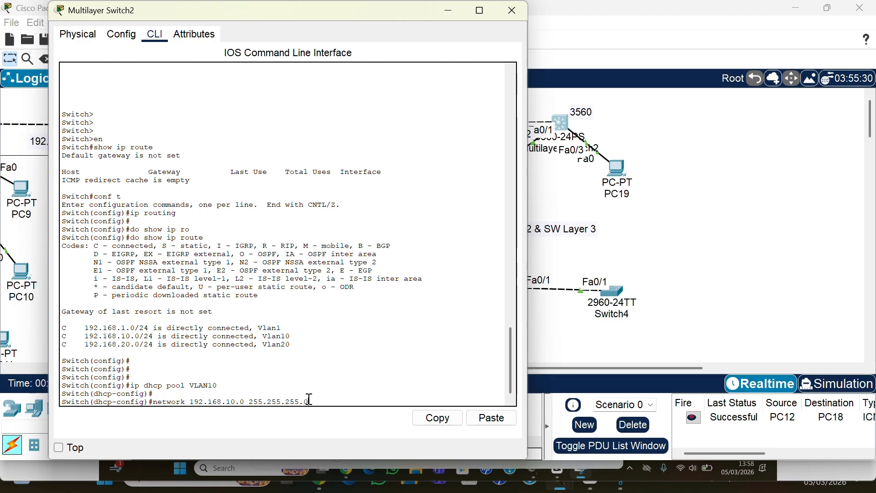
pyautogui.press('Return')
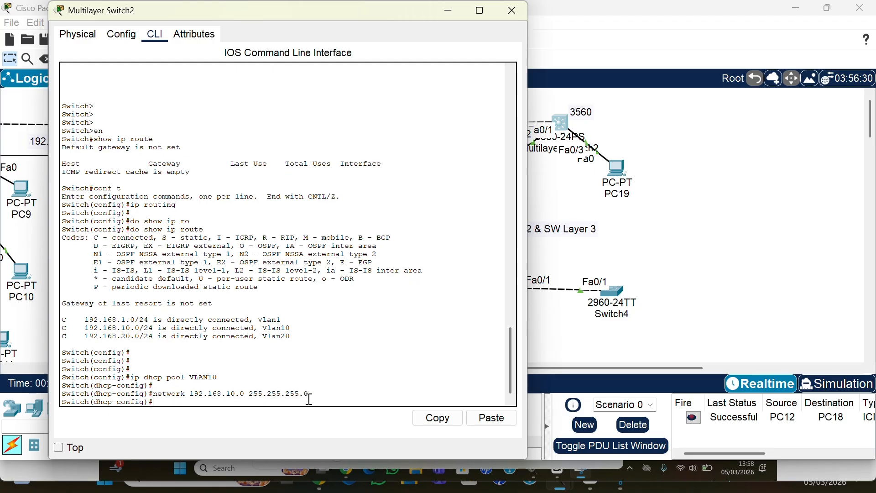
pyautogui.press('Return')
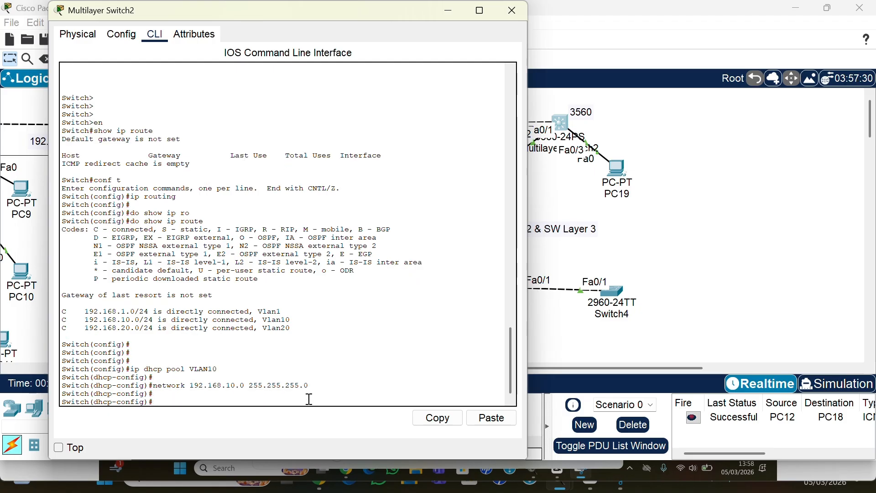
# - Set the VLAN10 pool's default router to 192.168.10.1
pyautogui.write('default -')
pyautogui.press('BackSpace')
pyautogui.press('BackSpace')
pyautogui.write('-')
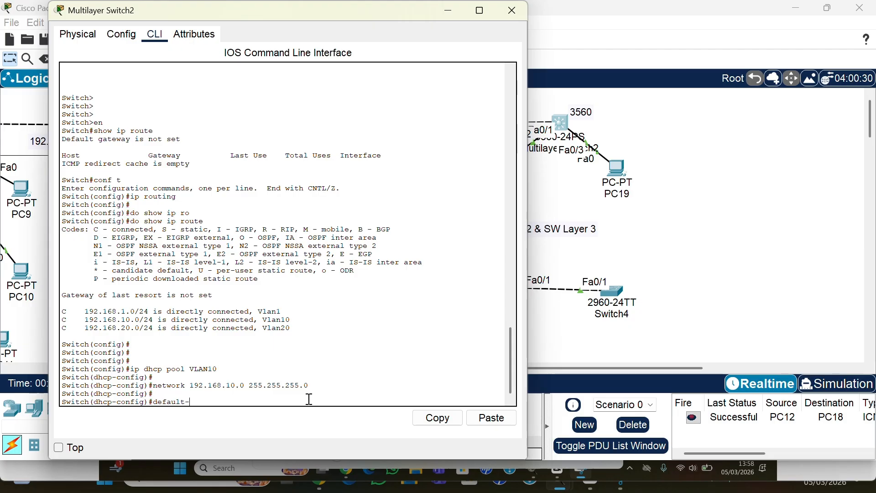
pyautogui.write('router 192.168.10.1')
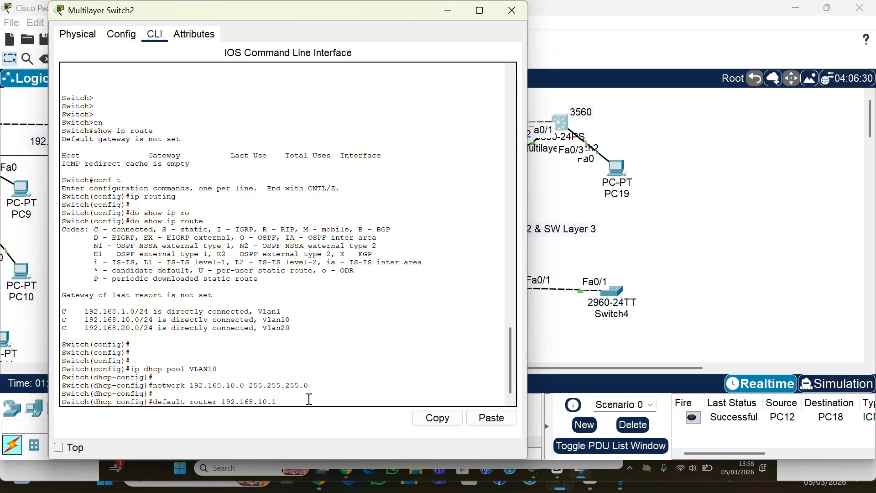
pyautogui.press('Return')
pyautogui.press('Return')
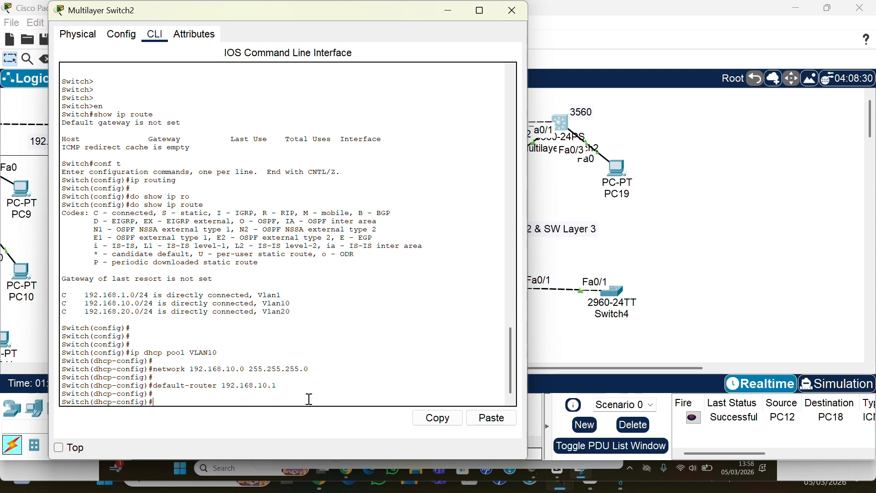
# - Set the VLAN10 pool's DNS server to 8.8.8.8 and exit the pool configuration
pyautogui.write('dns-server 8.8')
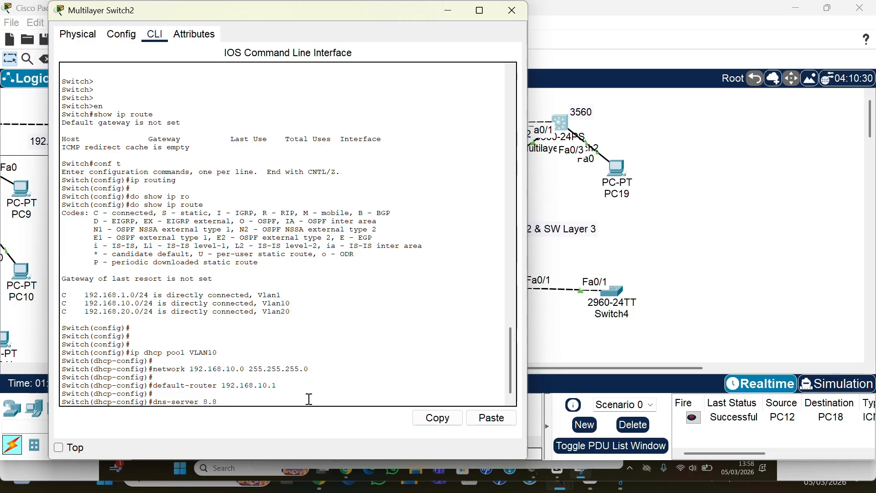
pyautogui.write('.8.8.8')
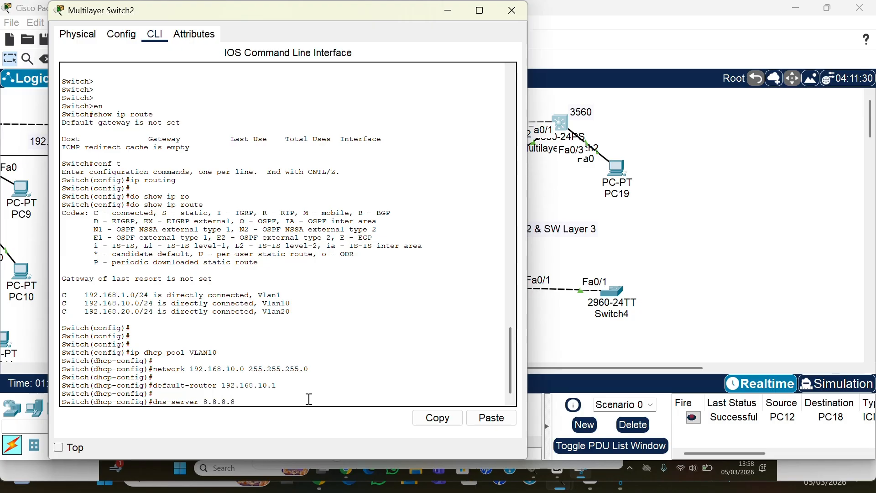
pyautogui.press('Return')
pyautogui.press('Return')
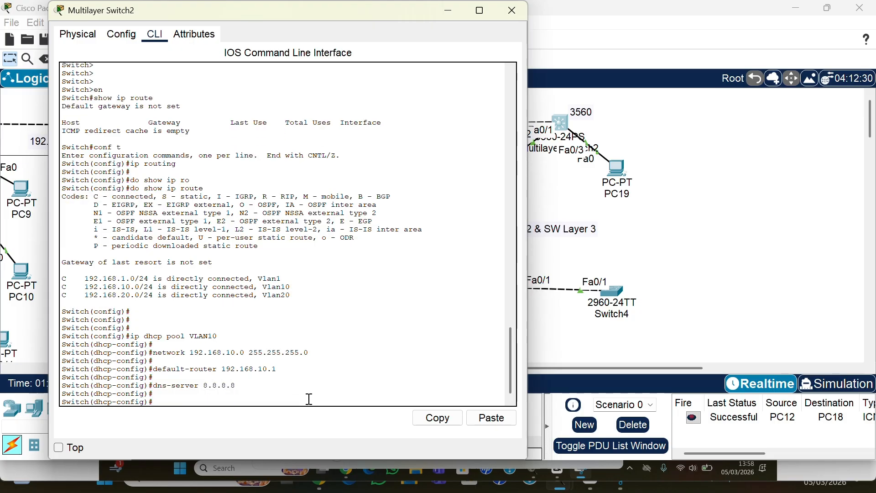
pyautogui.write('exit')
pyautogui.press('Return')
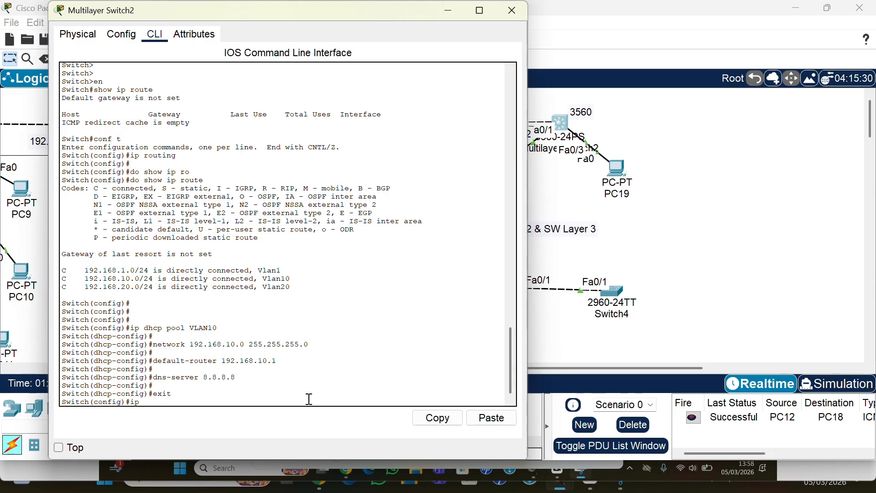
# - Create a second DHCP pool named VLAN20 on the 3560 switch
pyautogui.write('hcp pool VLAN20')
pyautogui.press('Return')
pyautogui.press('Return')
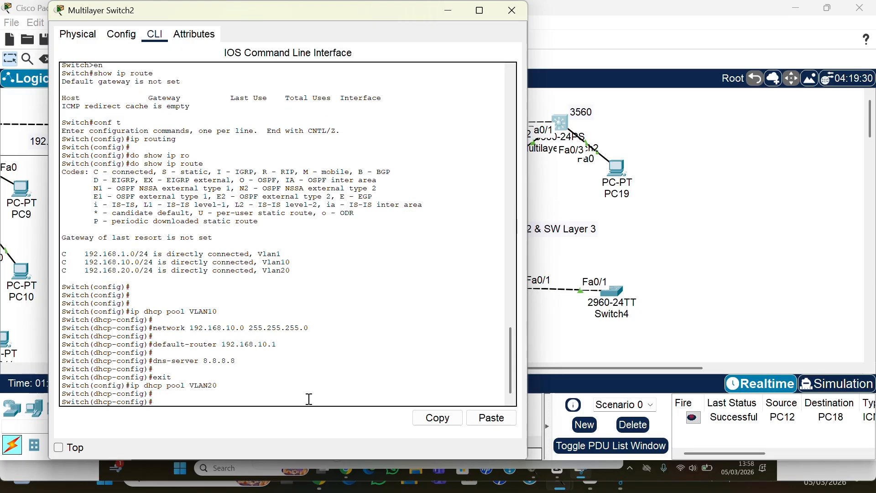
# - Set the VLAN20 pool's network to 192.168.20.0 with mask 255.255.255.0, correcting the mistyped separators in the address
pyautogui.write('network 192')
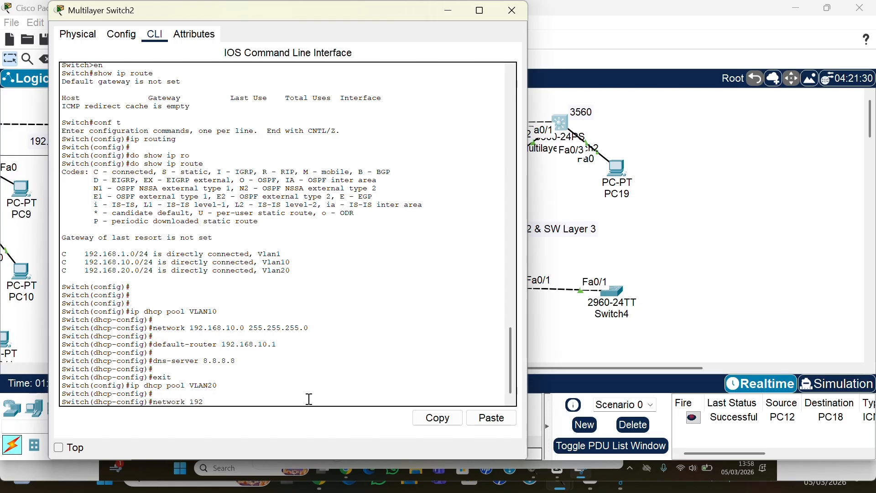
pyautogui.write('.168.20.0 255.255')
pyautogui.press('BackSpace')
pyautogui.write('.')
pyautogui.press('Left')
pyautogui.press('Left')
pyautogui.press('BackSpace')
pyautogui.write('.')
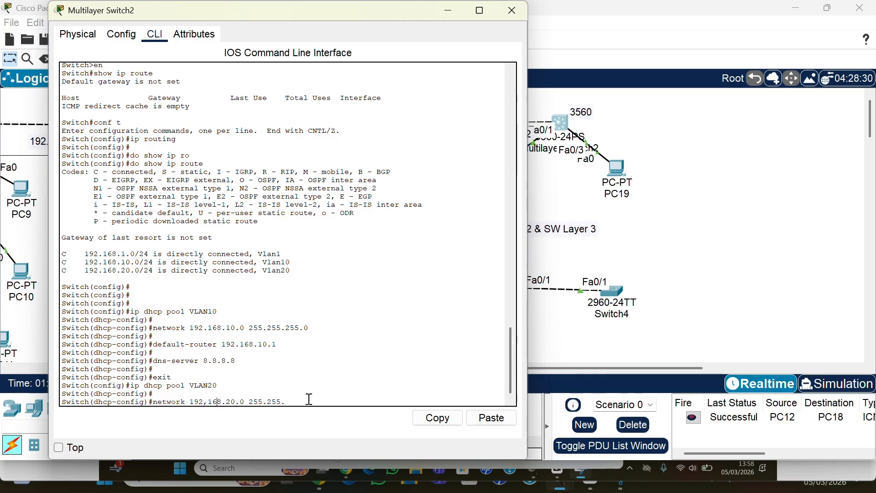
pyautogui.press('Left')
pyautogui.press('Left')
pyautogui.press('Left')
pyautogui.press('Left')
pyautogui.press('BackSpace')
pyautogui.write('.')
pyautogui.press('Right')
pyautogui.press('Right')
pyautogui.press('Right')
pyautogui.press('Right')
pyautogui.press('Right')
pyautogui.press('Right')
pyautogui.press('Right')
pyautogui.press('Right')
pyautogui.press('Right')
pyautogui.press('Right')
pyautogui.press('Right')
pyautogui.press('Right')
pyautogui.press('Right')
pyautogui.press('Right')
pyautogui.press('Right')
pyautogui.press('Right')
pyautogui.write('255.0')
pyautogui.press('Return')
pyautogui.press('Return')
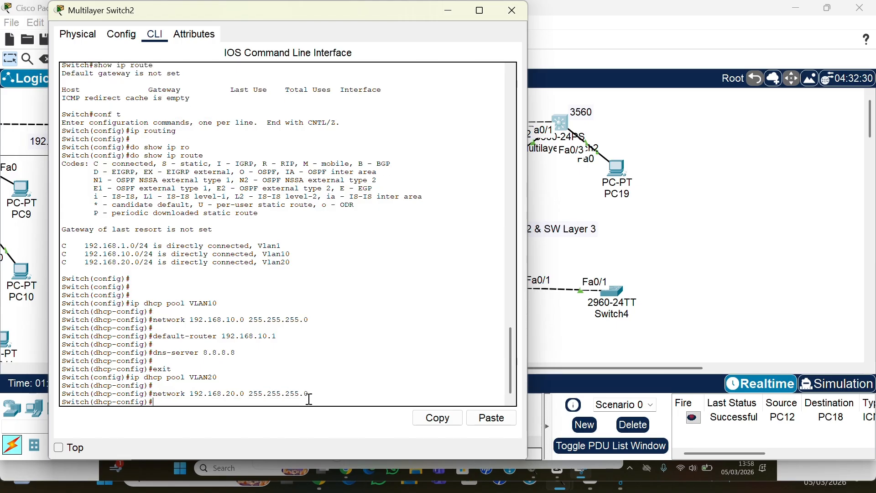
# - Set the VLAN20 pool's default router to 192.168.20.1
pyautogui.write('defay')
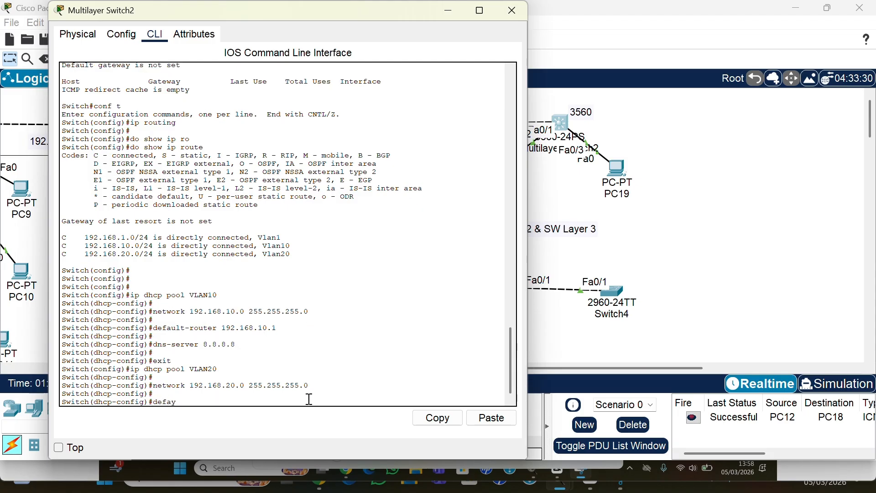
pyautogui.press('BackSpace')
pyautogui.write('ult-router')
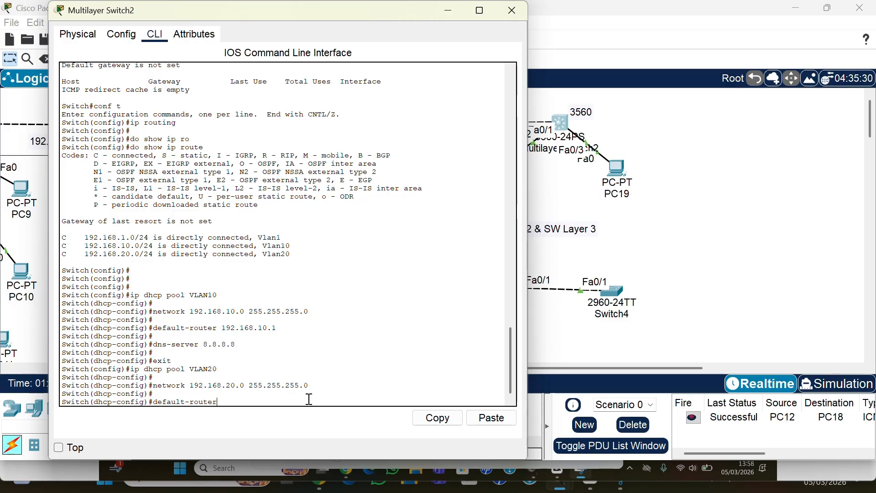
pyautogui.write(' 192.168.20.1')
pyautogui.press('Return')
pyautogui.press('Return')
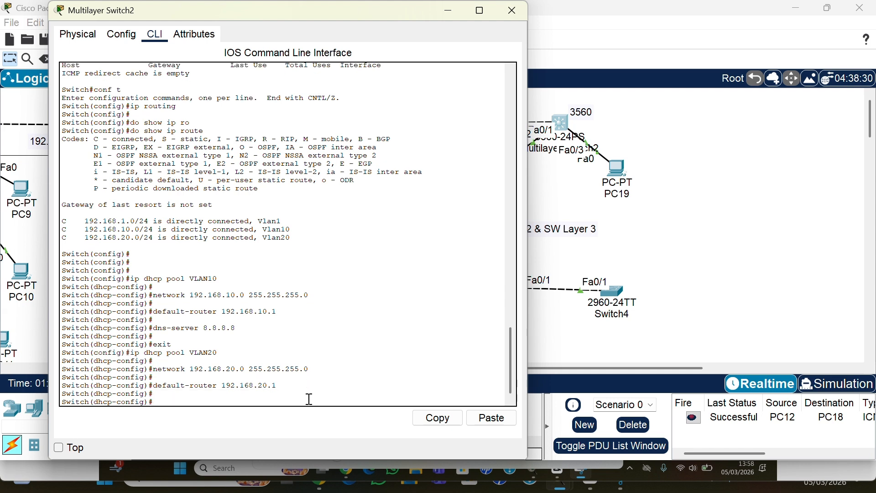
# - Set the VLAN20 pool's DNS server to 8.8.8.8 and minimize the switch window
pyautogui.write('dns-server 8.8.8.8')
pyautogui.press('Return')
pyautogui.press('Return')
pyautogui.press('Return')
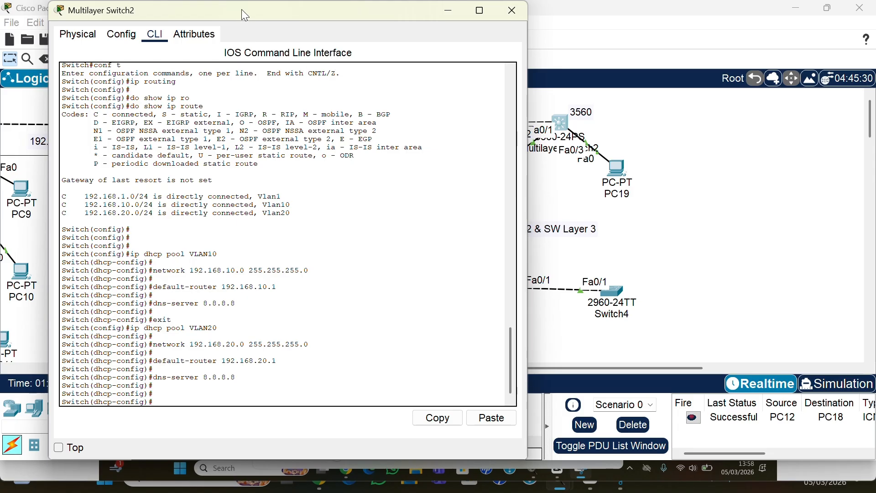
pyautogui.moveTo(247, 11); pyautogui.dragTo(379, 134)
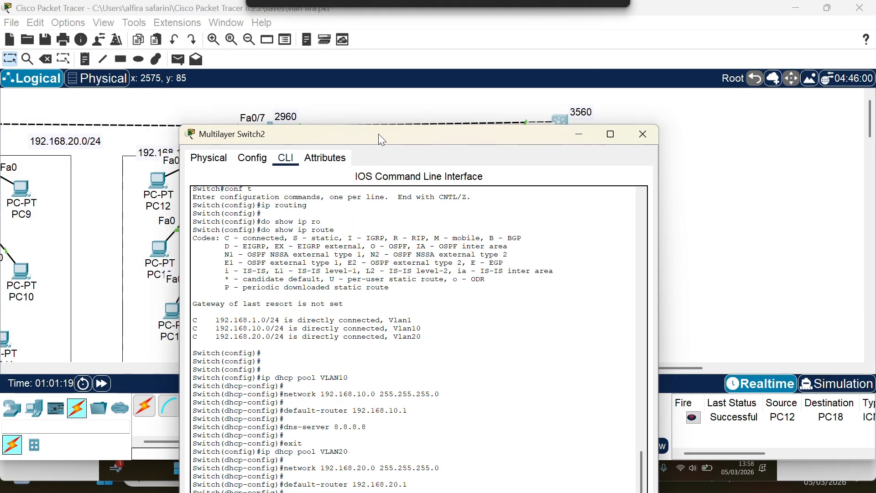
pyautogui.click(584, 135)
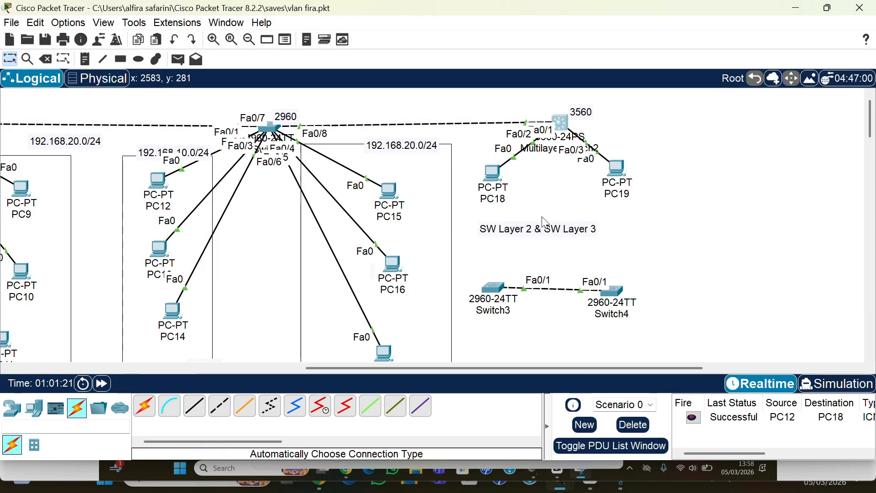
# - Switch PC18's IP configuration from static to DHCP and minimize its window
pyautogui.click(491, 174)
pyautogui.click(365, 161)
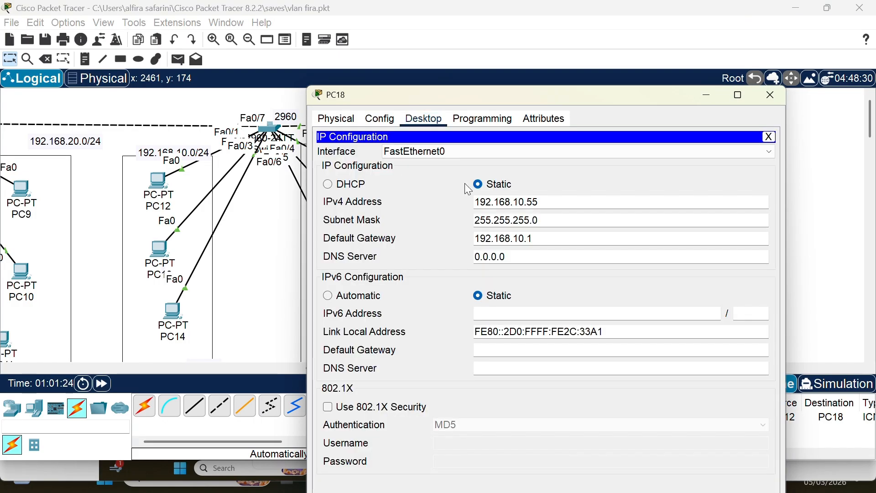
pyautogui.click(329, 185)
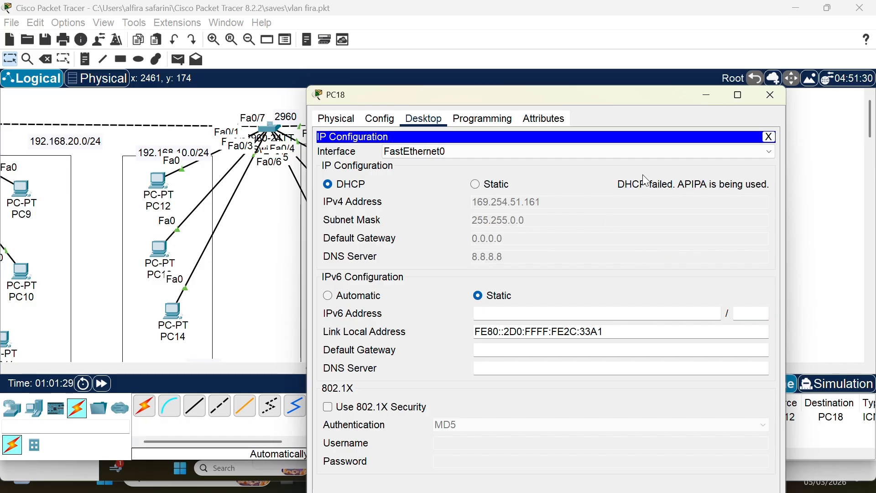
pyautogui.click(708, 94)
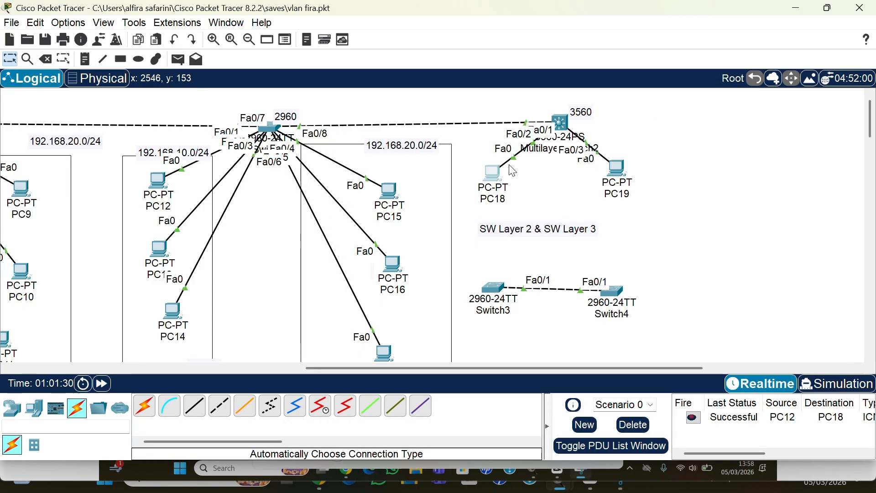
# - Switch PC19's IP configuration to DHCP and close its window
pyautogui.click(615, 168)
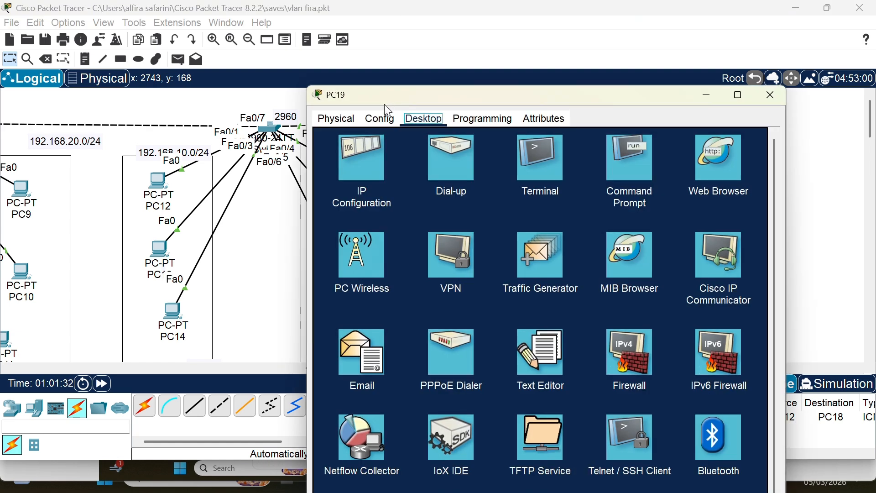
pyautogui.click(374, 152)
pyautogui.click(327, 185)
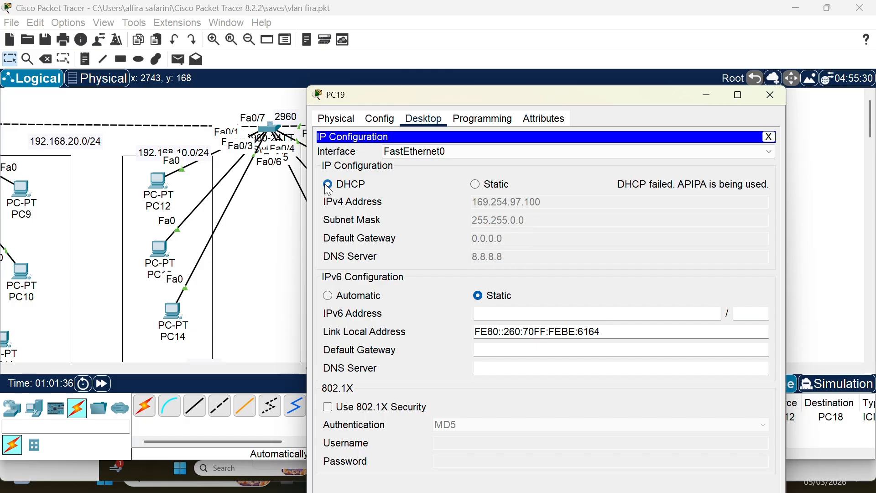
pyautogui.click(778, 97)
# - Retry the address request on PC18 by toggling its IP configuration to static and back to DHCP
pyautogui.click(491, 174)
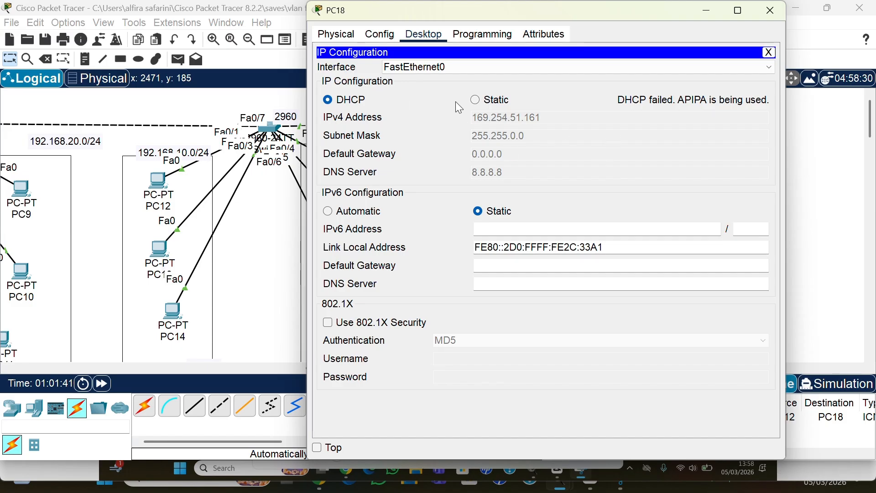
pyautogui.click(476, 99)
pyautogui.click(329, 100)
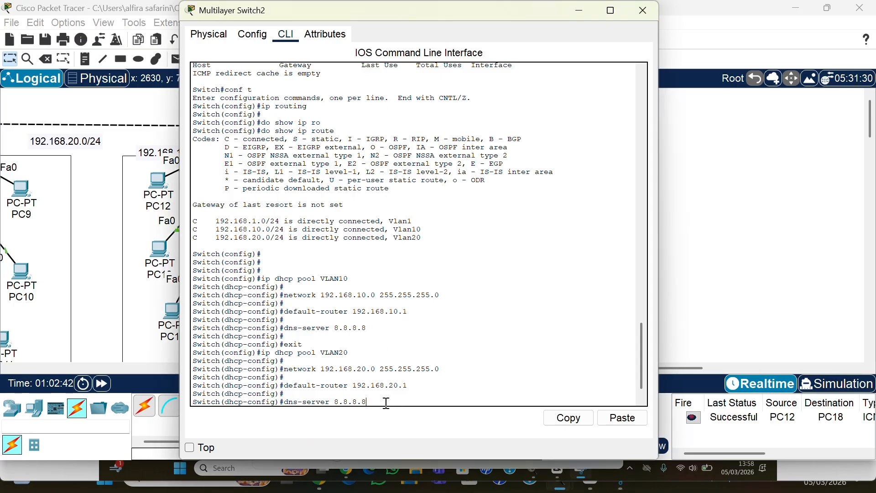
# - Exit the VLAN20 pool configuration on the 3560 switch and create a DHCP pool named VLAN1
pyautogui.press('Return')
pyautogui.press('Return')
pyautogui.press('Return')
pyautogui.press('Return')
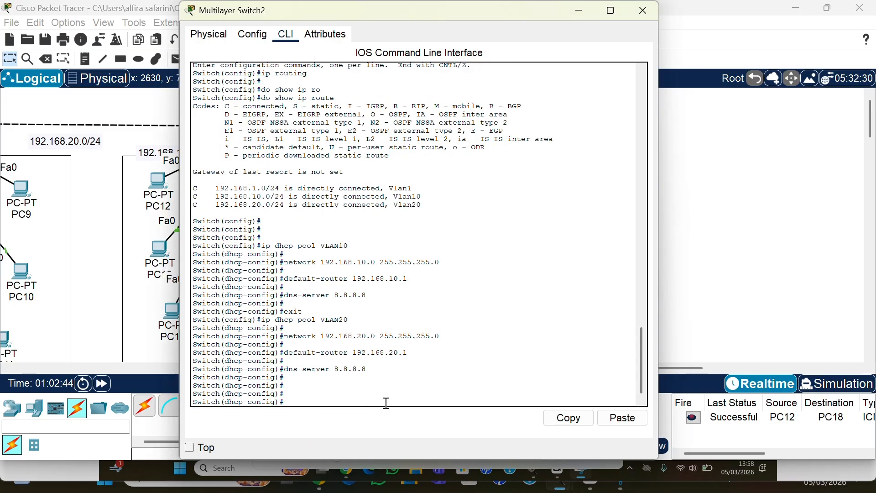
pyautogui.write('exit')
pyautogui.press('Return')
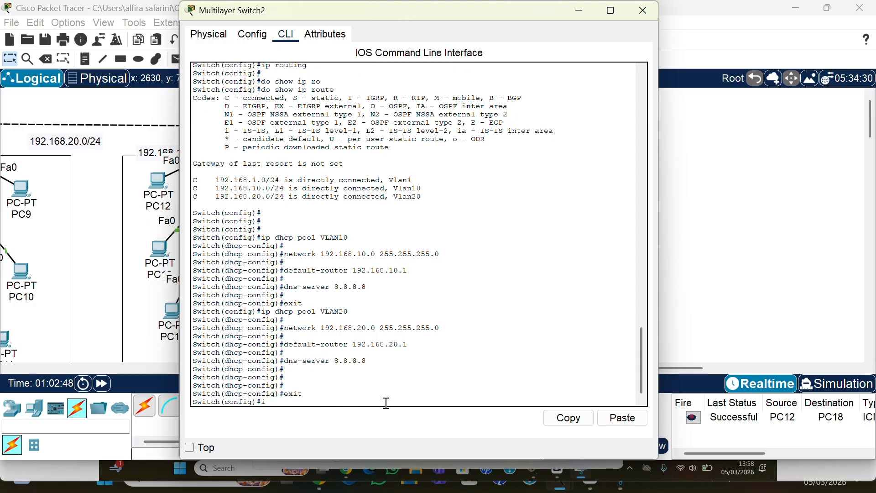
pyautogui.write('ip dhcp pool VLAN1')
pyautogui.press('Return')
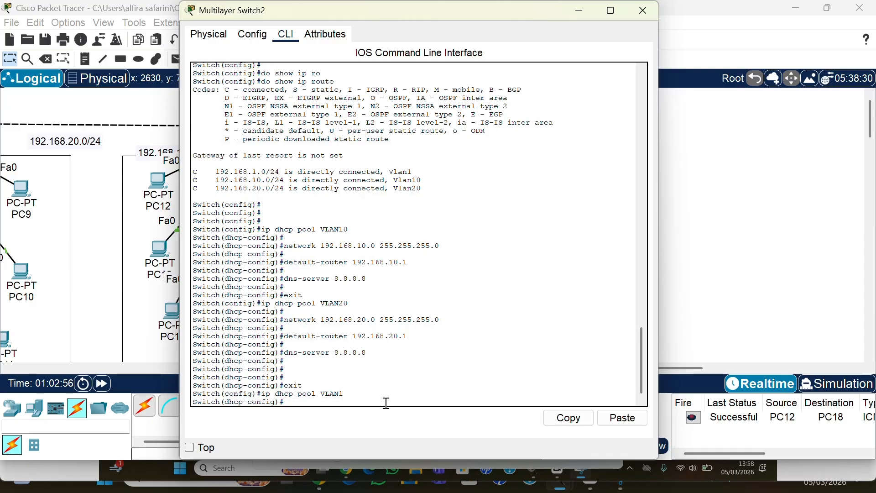
# - Assign network 192.168.1.0 with mask 255.255.255.0 to the VLAN1 DHCP pool on the 3560 switch
pyautogui.press('Return')
pyautogui.write('netw')
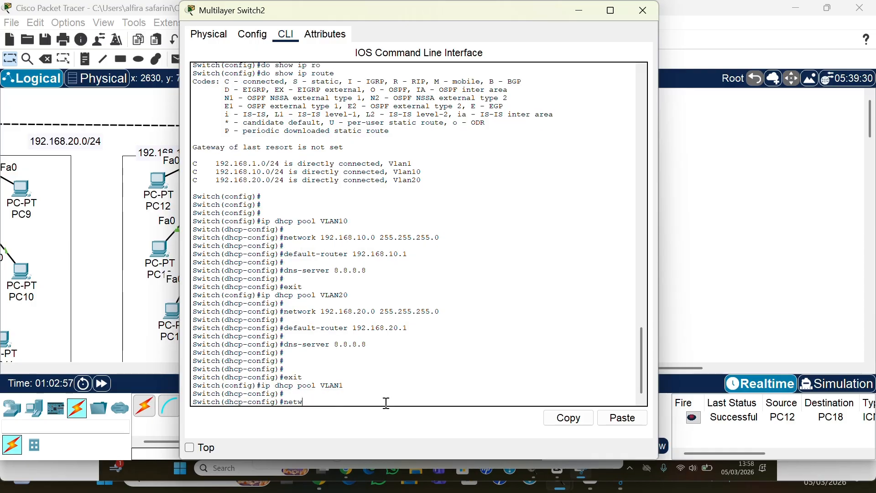
pyautogui.write('ork 192.168.1.')
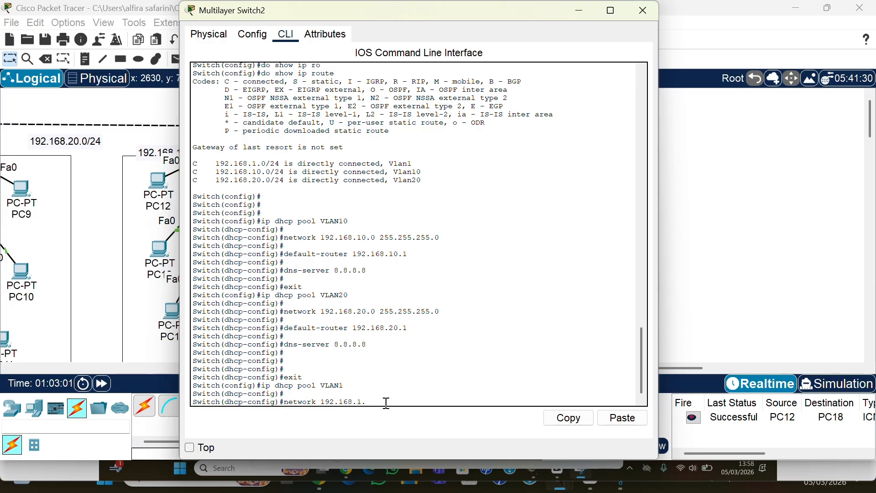
pyautogui.write('1')
pyautogui.press('BackSpace')
pyautogui.write('0 255.255.255.0')
pyautogui.press('Return')
pyautogui.press('Return')
# - Set the VLAN1 DHCP pool's default router to 192.168.1.1
pyautogui.write('dfau')
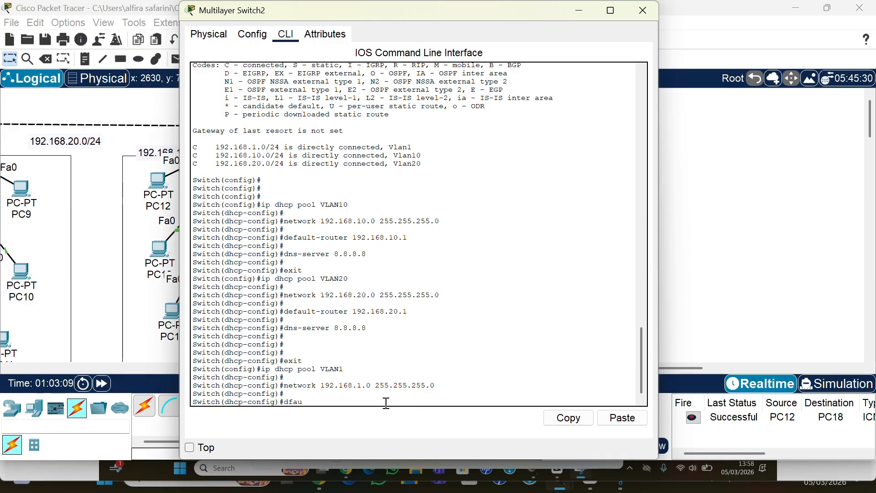
pyautogui.press('BackSpace')
pyautogui.press('BackSpace')
pyautogui.press('BackSpace')
pyautogui.write('efa')
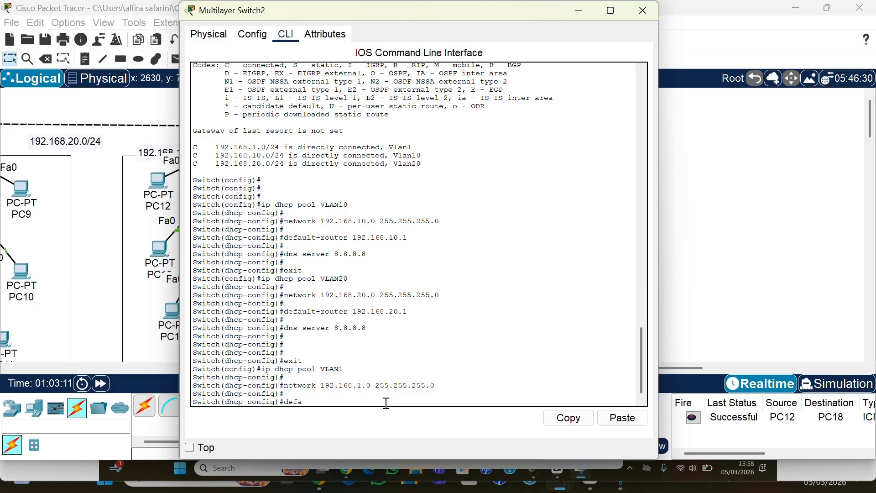
pyautogui.write('ult-rout')
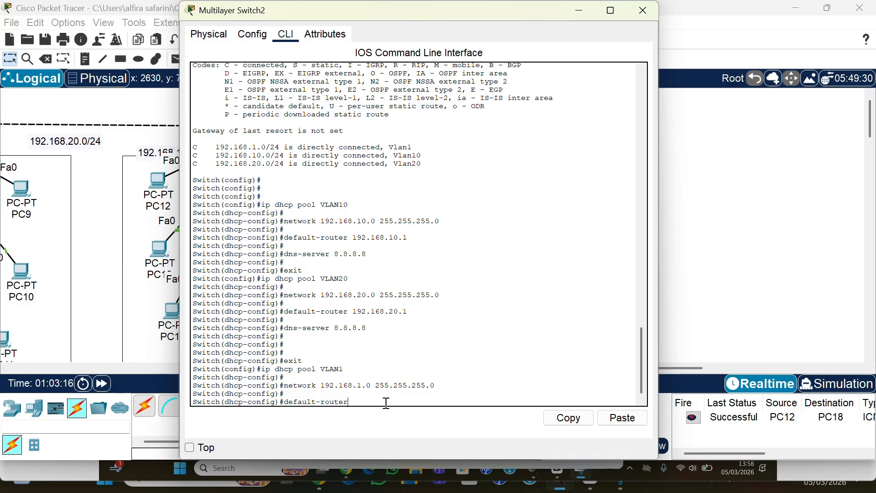
pyautogui.write('er 192.168.1.')
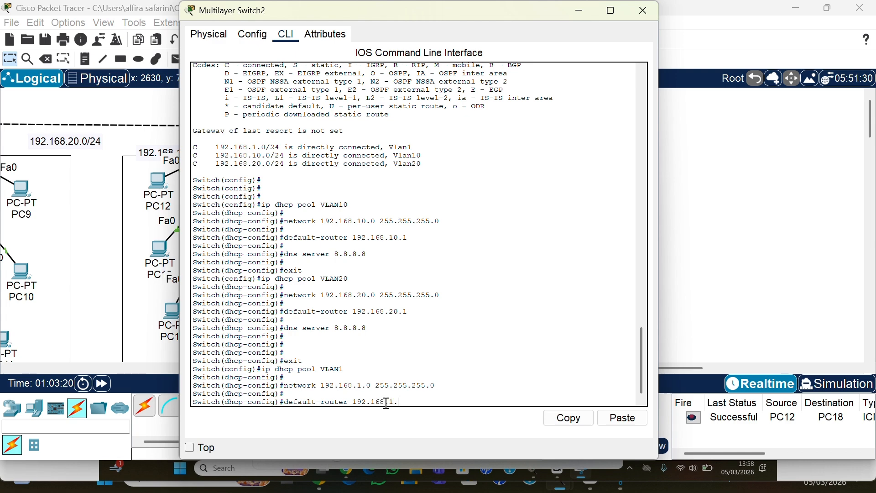
pyautogui.press('Return')
pyautogui.press('Return')
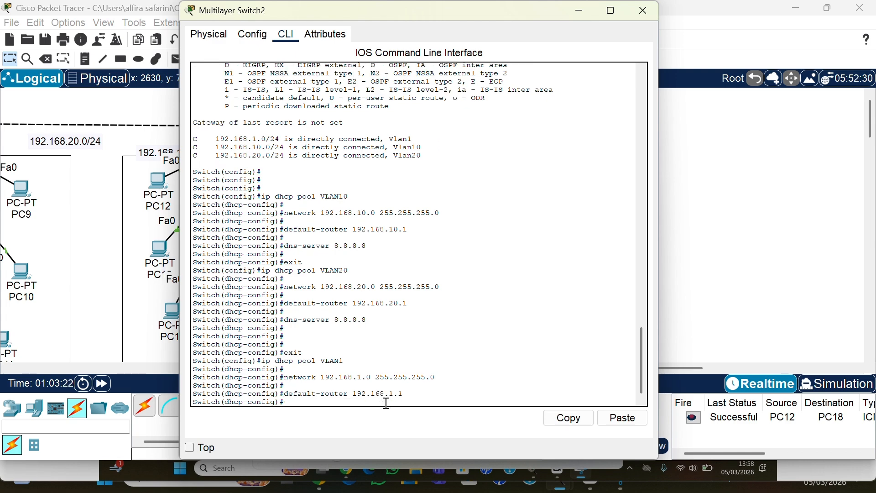
# - Set the VLAN1 DHCP pool's DNS server to 8.8.8.8 and minimize the switch window
pyautogui.write('dns')
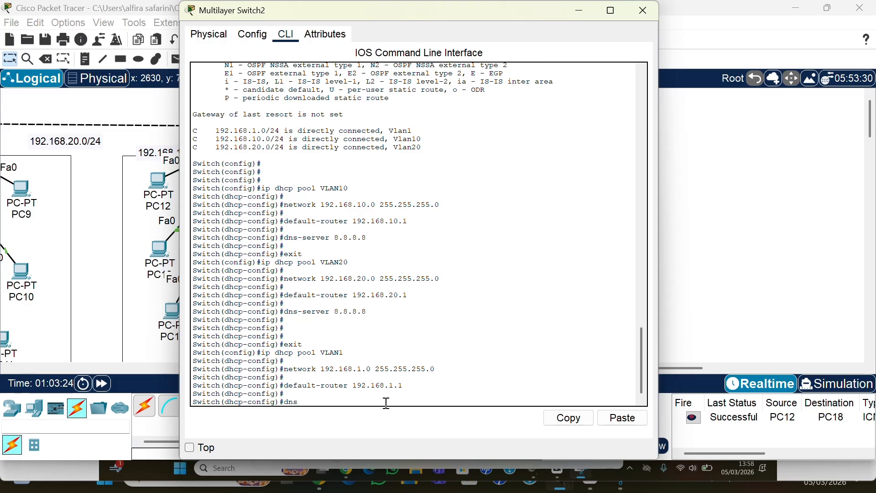
pyautogui.write('-server 8.8.8.8')
pyautogui.press('Return')
pyautogui.press('Return')
pyautogui.press('Return')
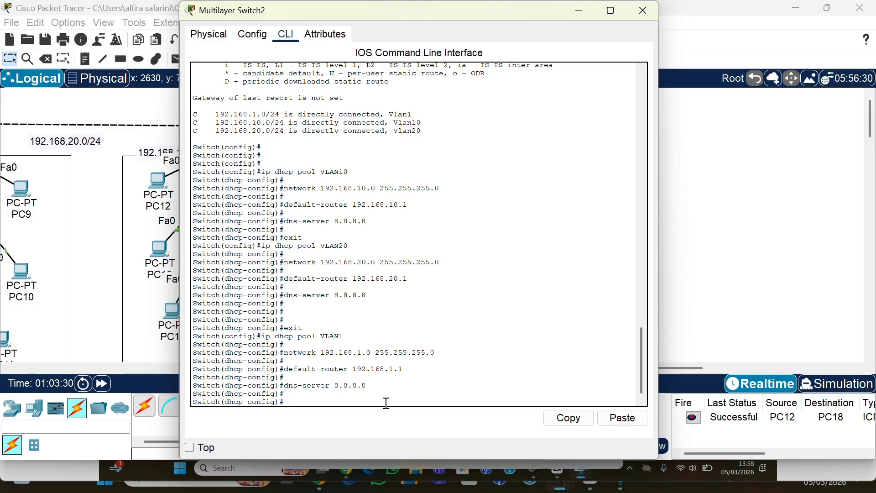
pyautogui.click(579, 14)
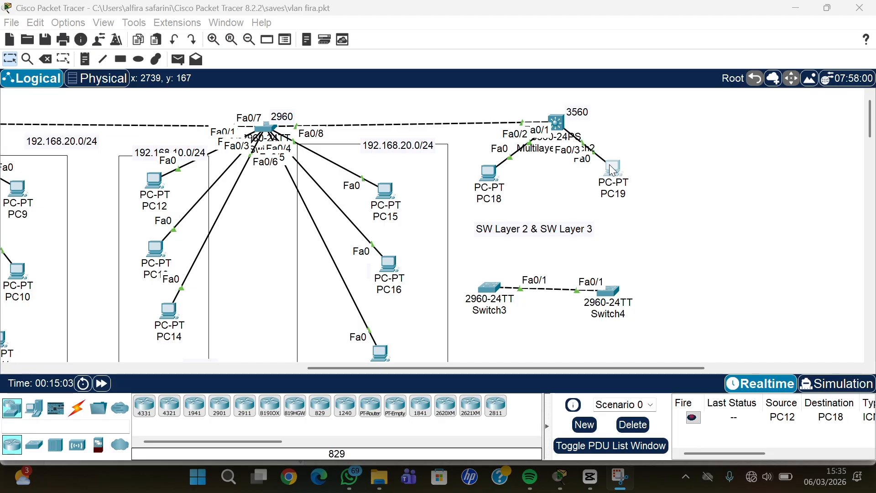
# - Check the address settings PC19 receives through DHCP in its IP configuration
pyautogui.click(613, 171)
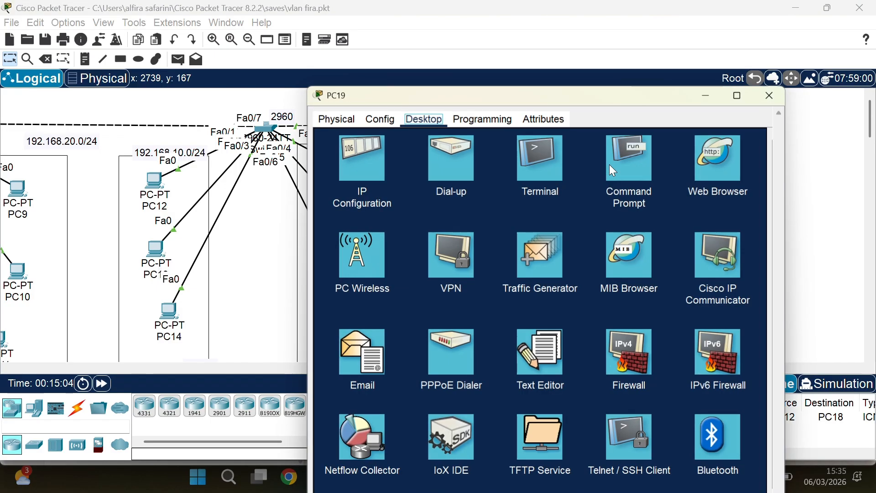
pyautogui.click(360, 90)
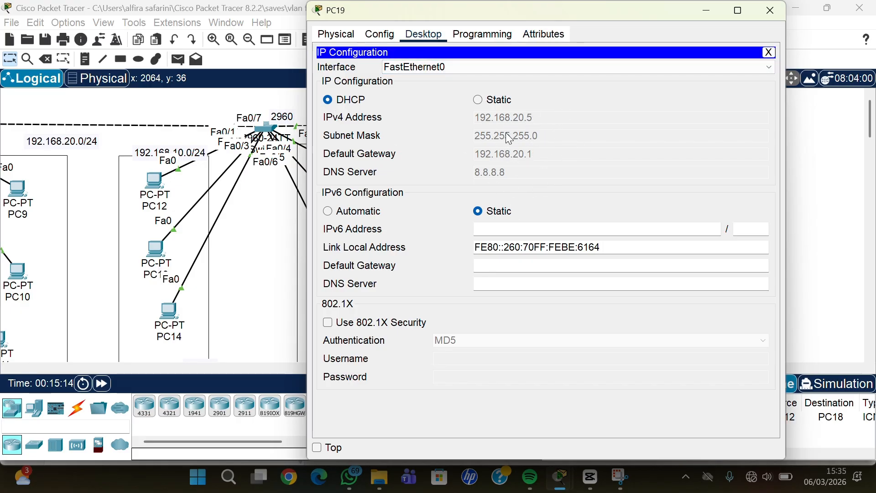
pyautogui.click(391, 20)
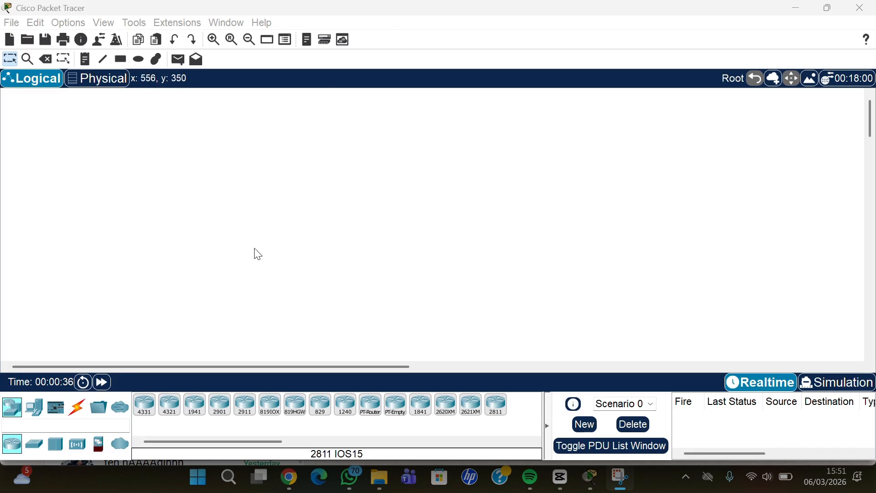
# - In the blank workspace, place a 2811 router near the top centre and three 2950T-24 switches spaced in a row below it
pyautogui.click(497, 405)
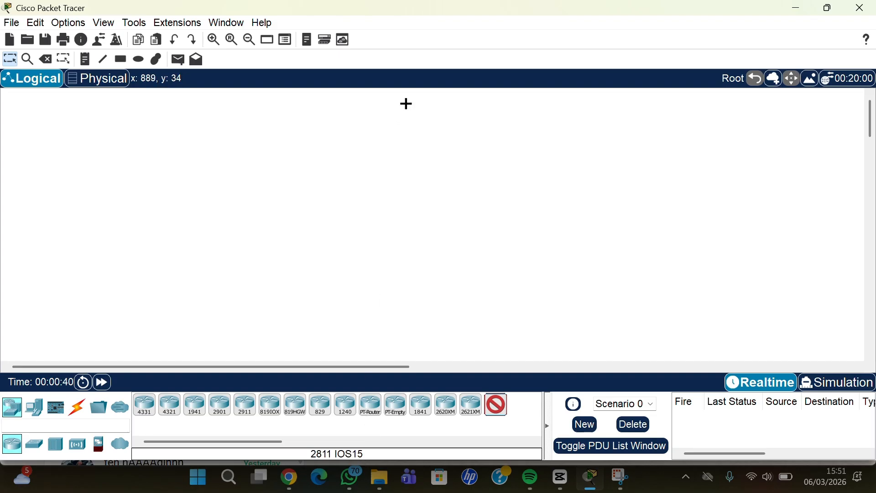
pyautogui.click(406, 104)
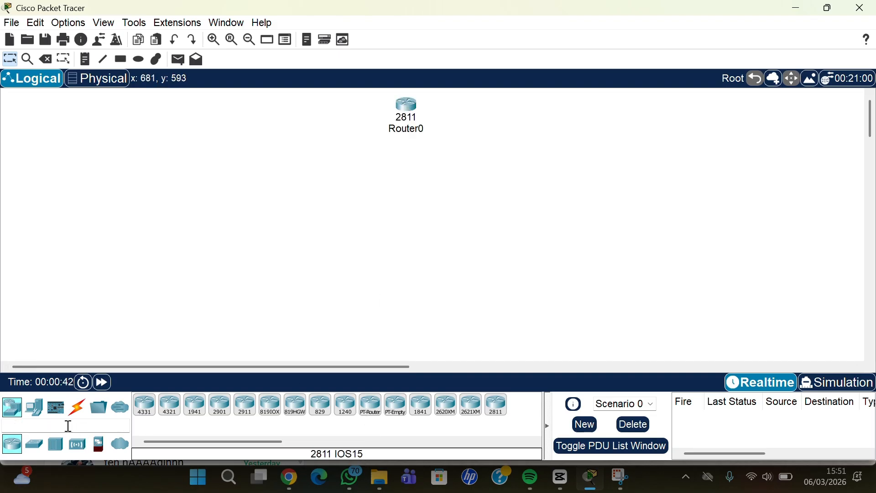
pyautogui.click(35, 449)
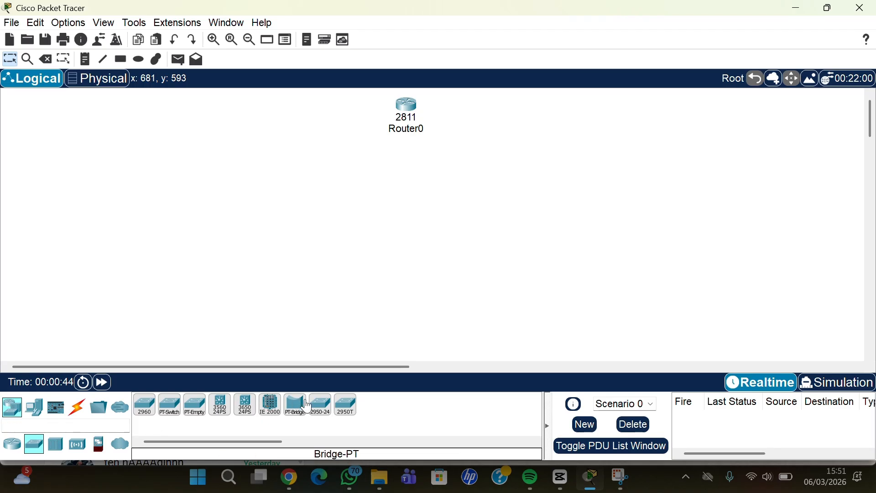
pyautogui.click(348, 405)
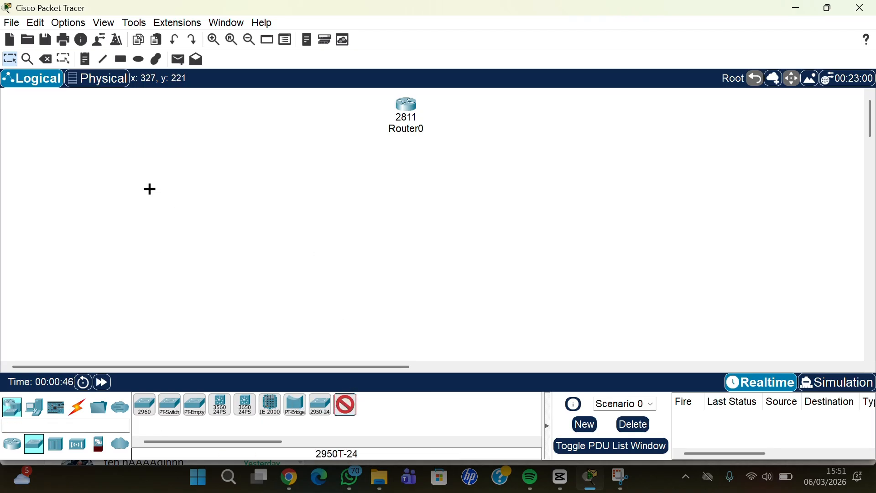
pyautogui.click(137, 166)
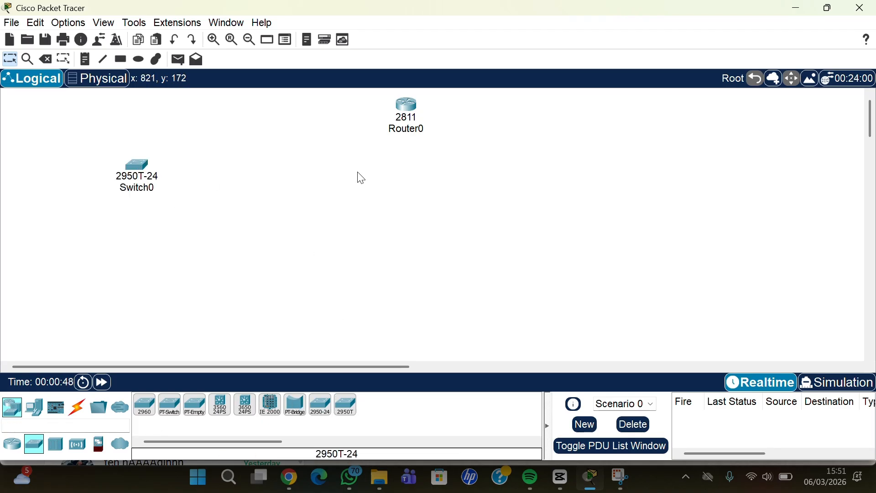
pyautogui.moveTo(140, 168); pyautogui.dragTo(187, 168)
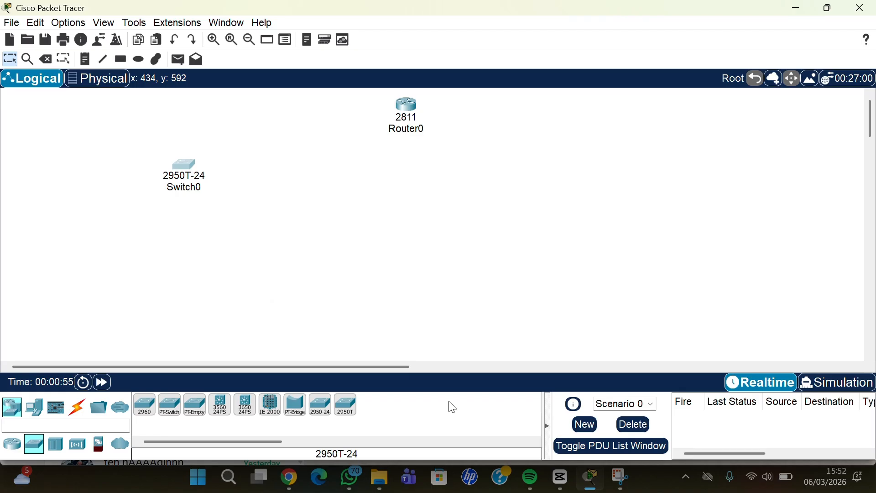
pyautogui.click(346, 406)
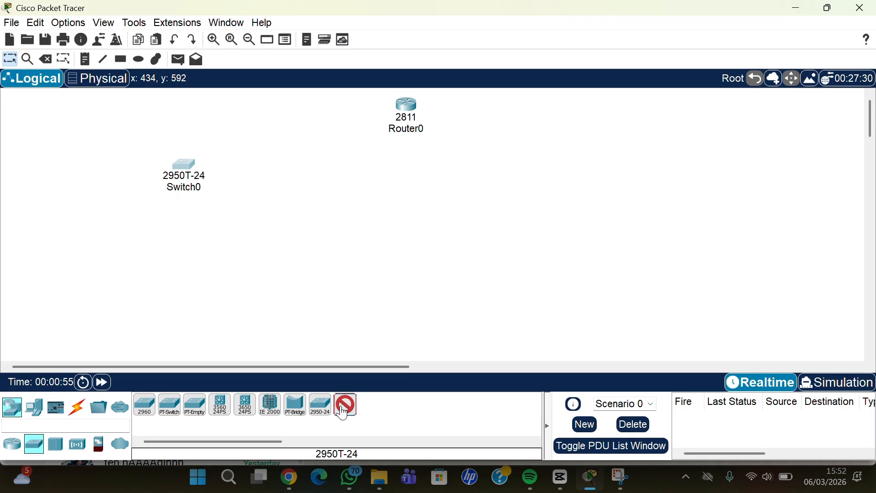
pyautogui.click(402, 168)
pyautogui.click(622, 168)
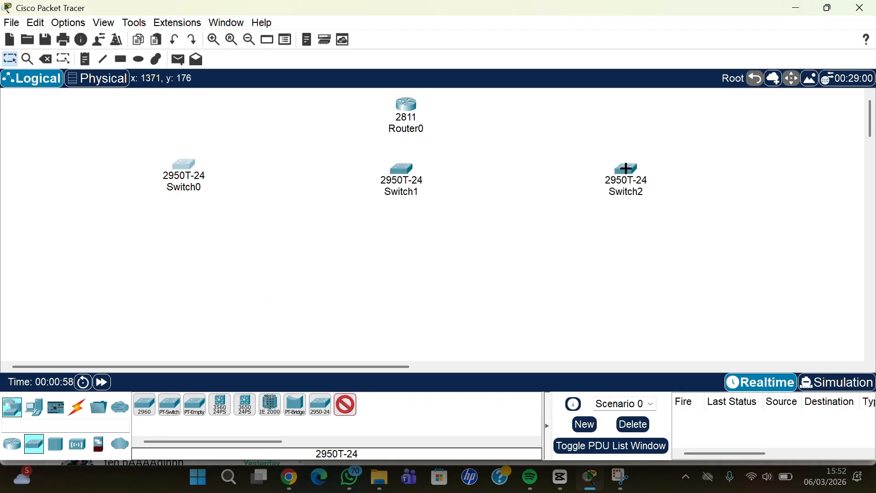
# - Place ten PCs in pairs around Switch0: two on its left, four in a row below and four in a second row
pyautogui.click(34, 406)
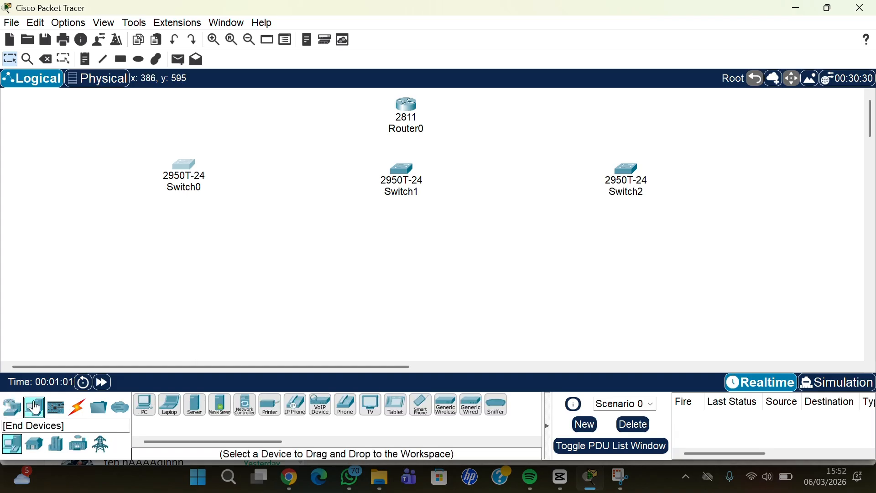
pyautogui.click(144, 410)
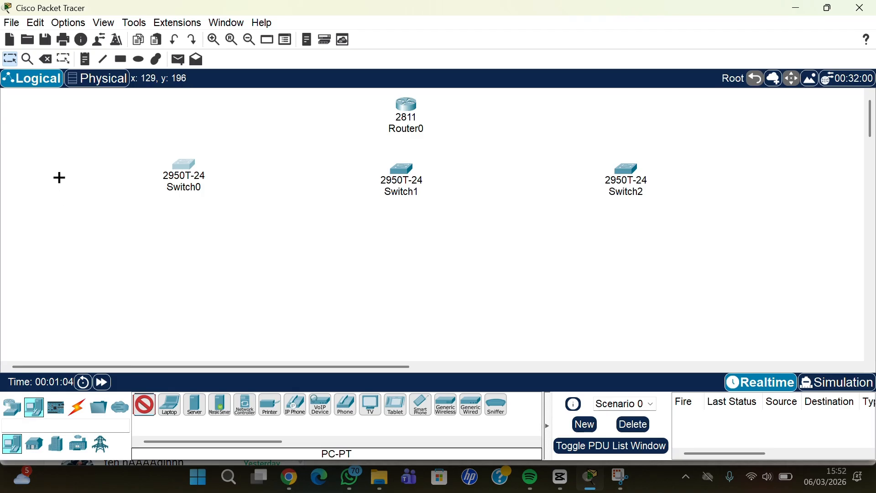
pyautogui.click(58, 177)
pyautogui.click(91, 180)
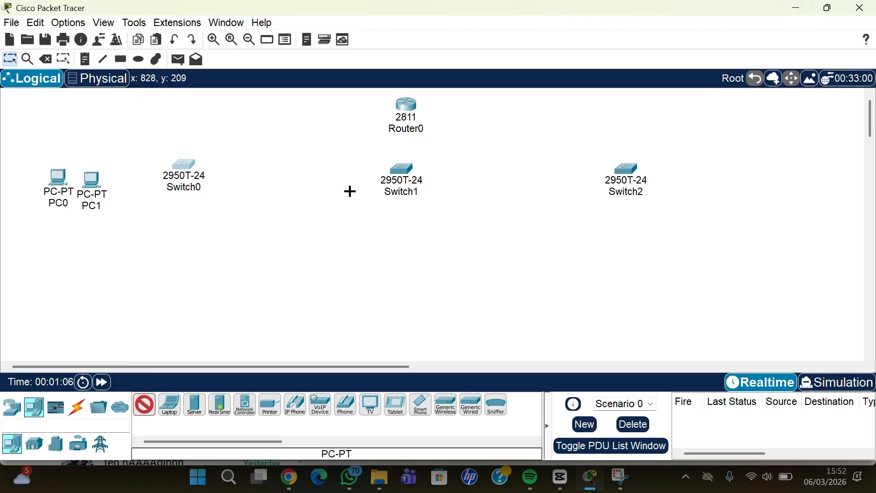
pyautogui.click(54, 249)
pyautogui.click(101, 254)
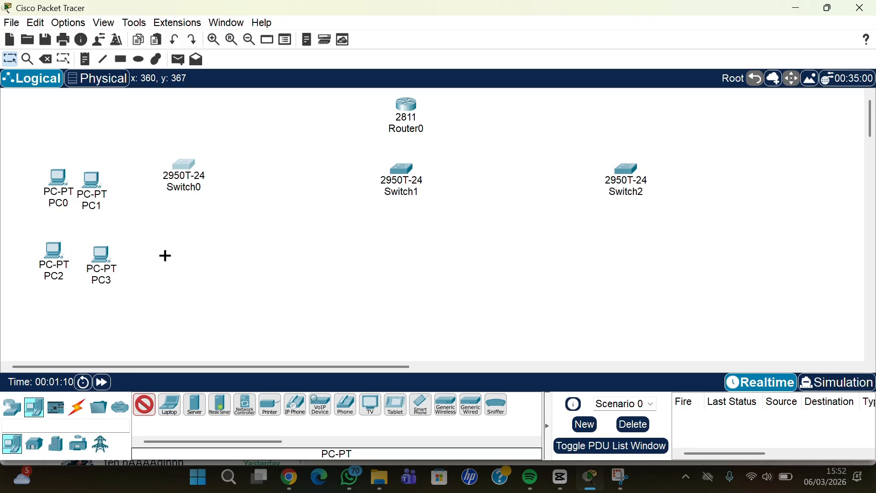
pyautogui.click(165, 256)
pyautogui.click(210, 256)
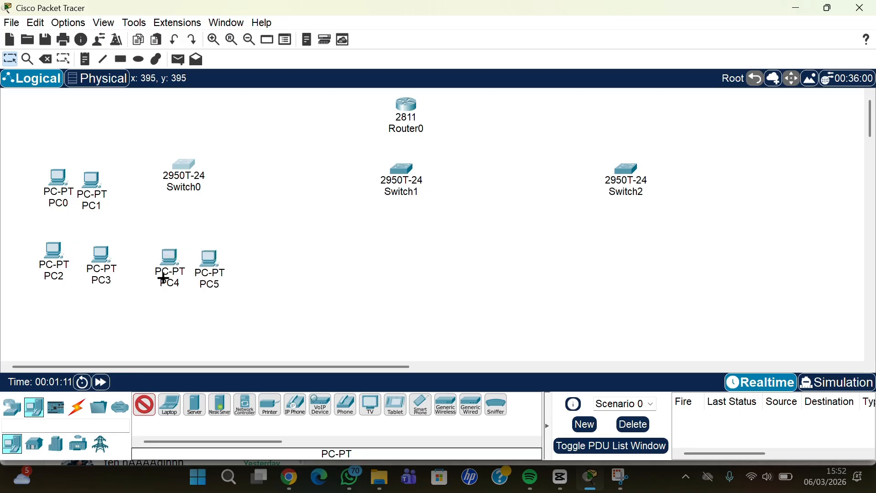
pyautogui.click(52, 328)
pyautogui.click(99, 324)
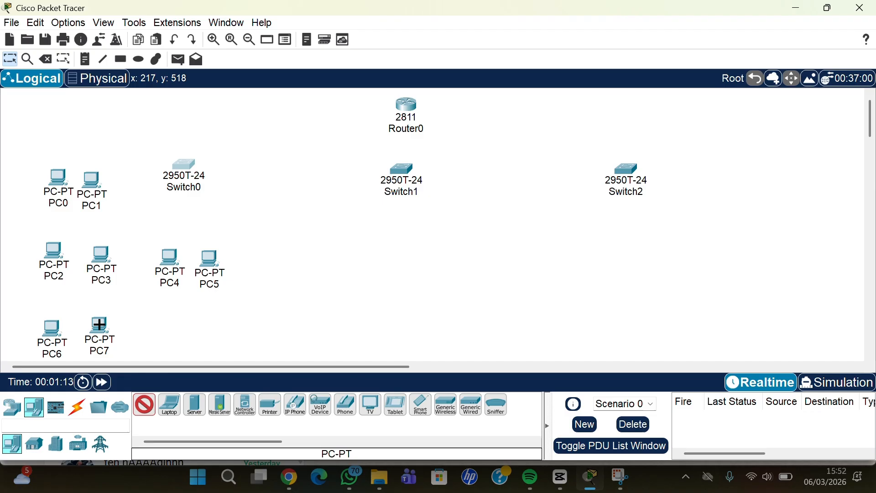
pyautogui.click(168, 321)
pyautogui.click(208, 319)
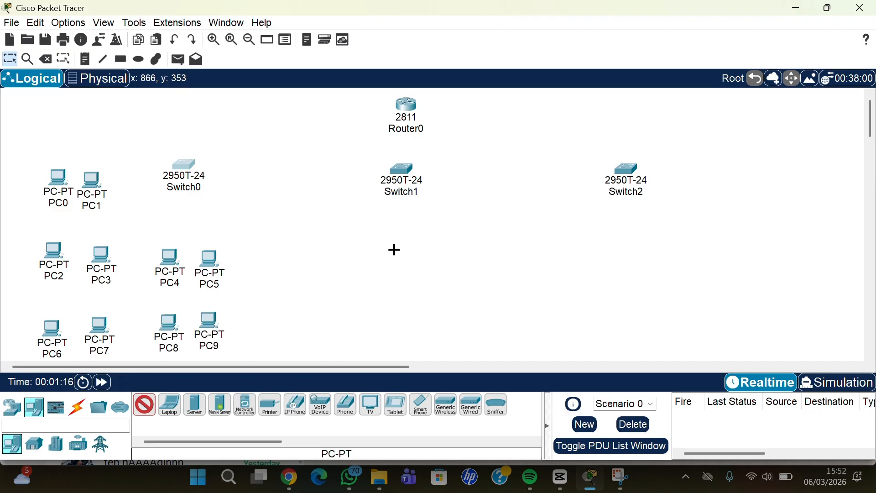
# - Place four PCs below Switch1 in two rows of two
pyautogui.click(372, 249)
pyautogui.click(427, 247)
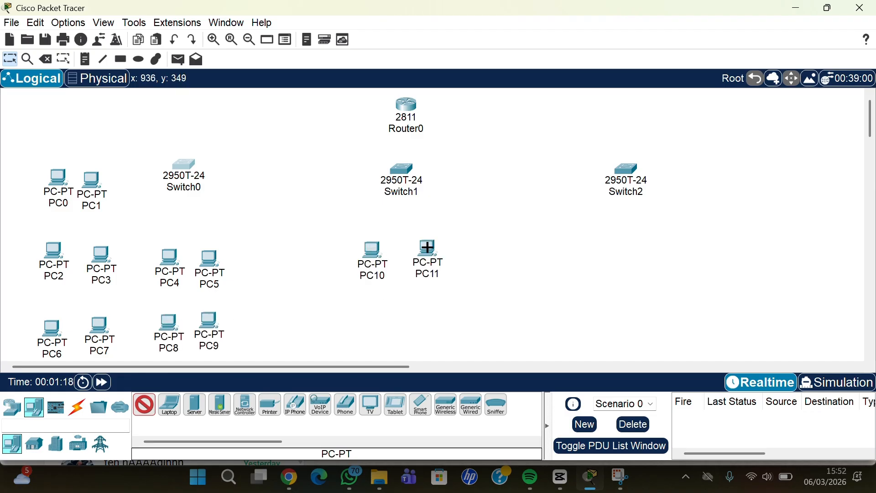
pyautogui.click(369, 335)
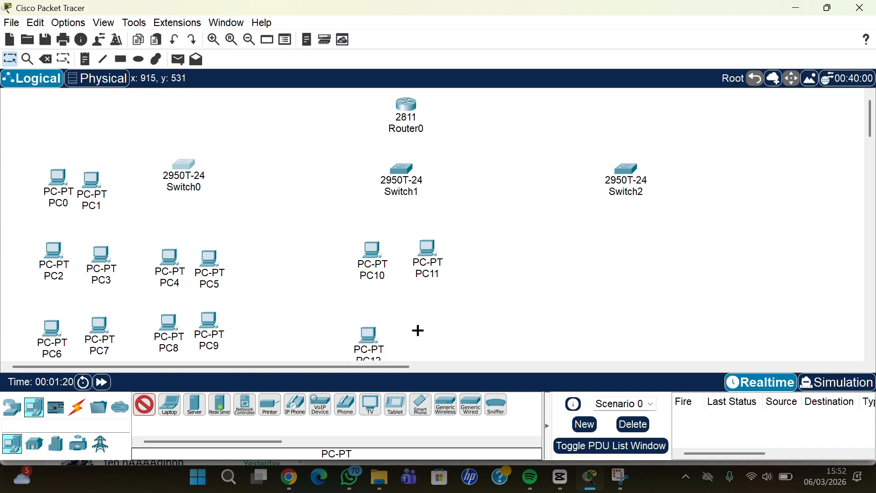
pyautogui.click(431, 332)
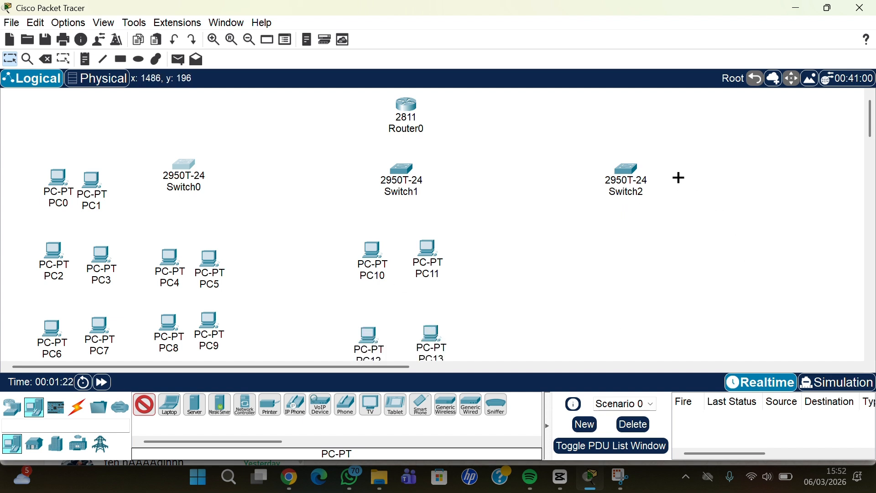
# - Place ten PCs around Switch2: two beside it on its right, four in a row below and four in a second row
pyautogui.click(702, 173)
pyautogui.click(771, 175)
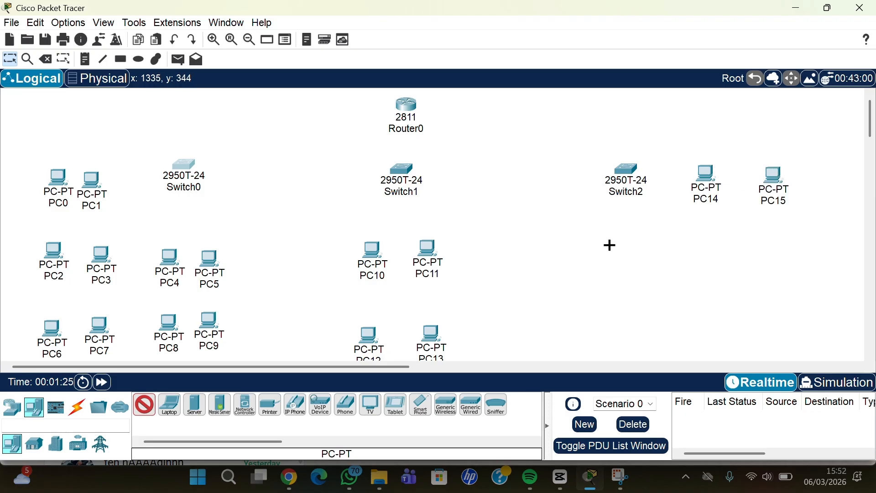
pyautogui.click(610, 245)
pyautogui.click(652, 243)
pyautogui.click(712, 244)
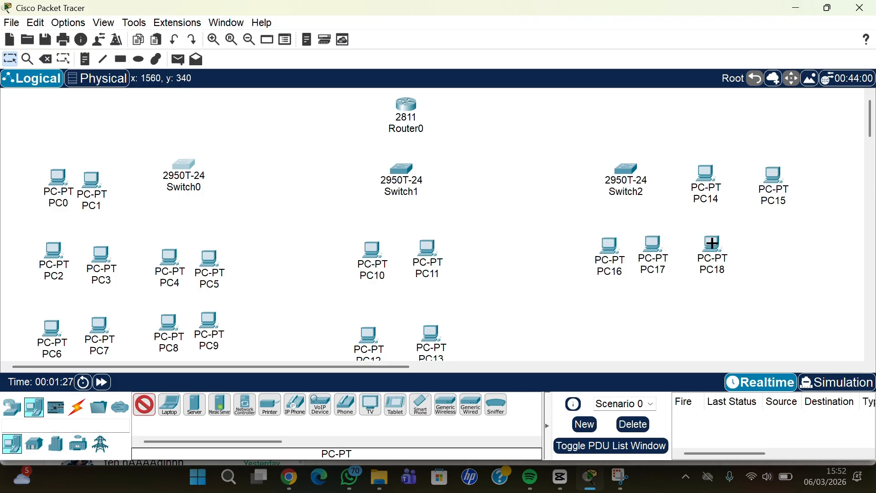
pyautogui.click(780, 243)
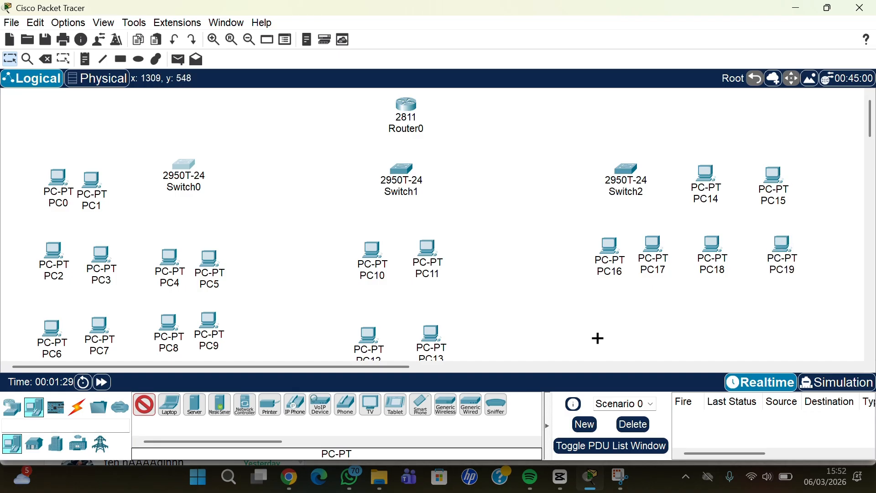
pyautogui.click(608, 336)
pyautogui.click(660, 336)
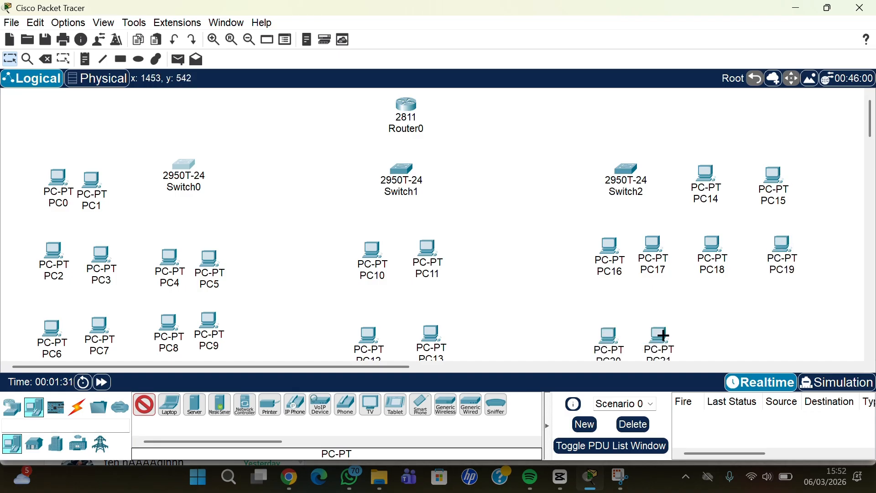
pyautogui.click(717, 331)
pyautogui.click(790, 330)
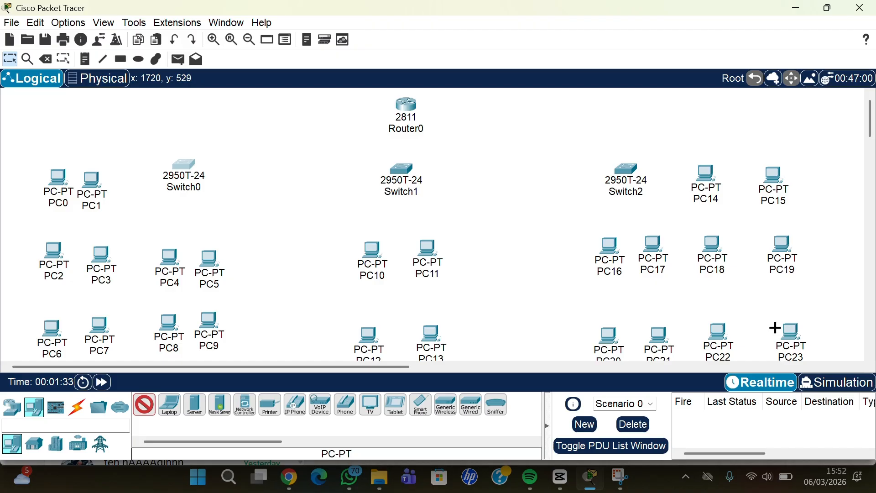
pyautogui.scroll(-1, 662, 251)
pyautogui.scroll(1, 661, 250)
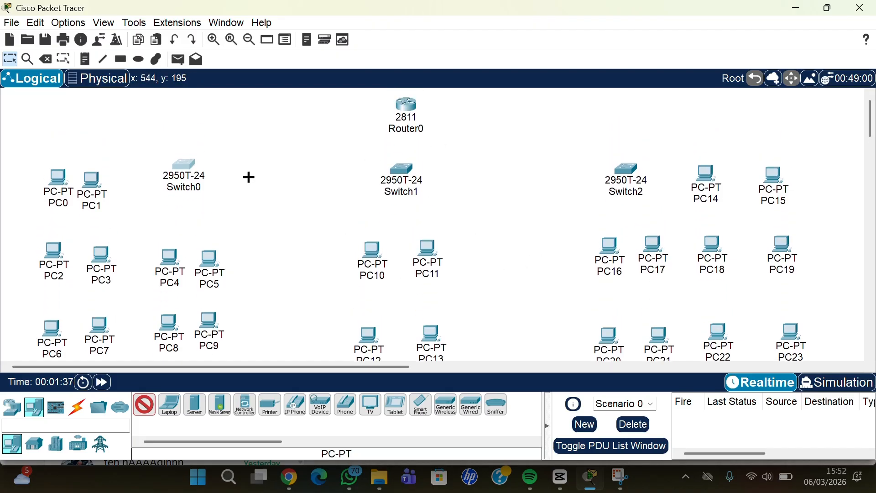
pyautogui.scroll(-1, 333, 334)
pyautogui.scroll(1, 385, 328)
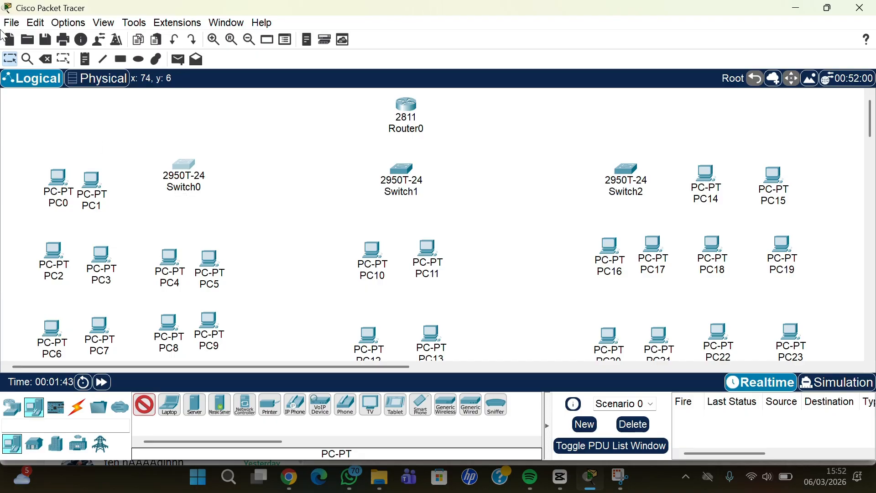
# - Stop placing PCs and shift PC1 and PC0 up slightly so they sit level beside Switch0
pyautogui.click(8, 58)
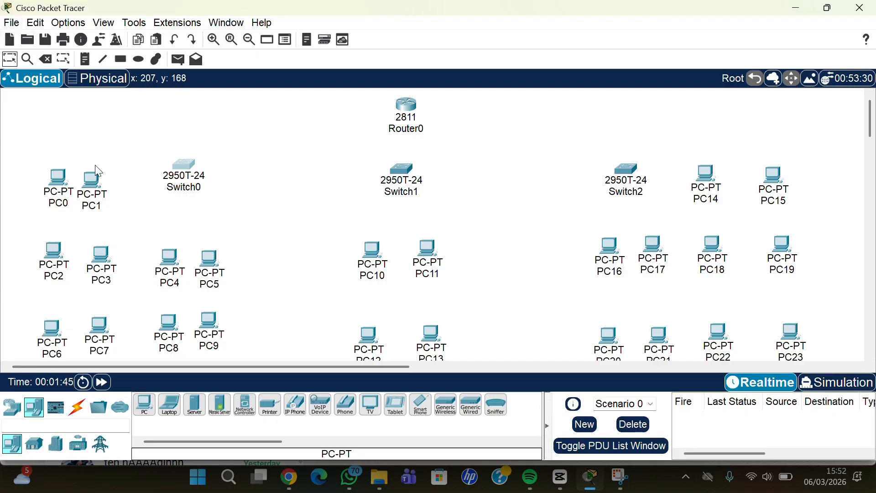
pyautogui.click(93, 176)
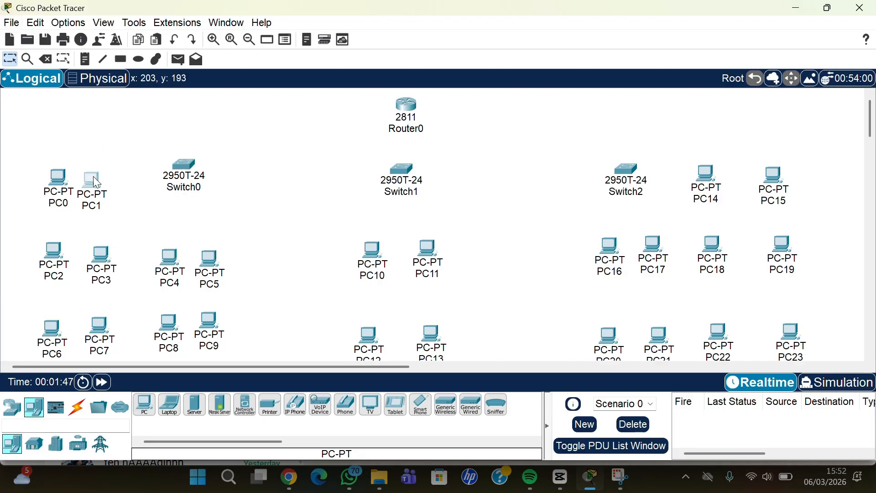
pyautogui.moveTo(93, 175); pyautogui.dragTo(59, 175)
pyautogui.click(56, 174)
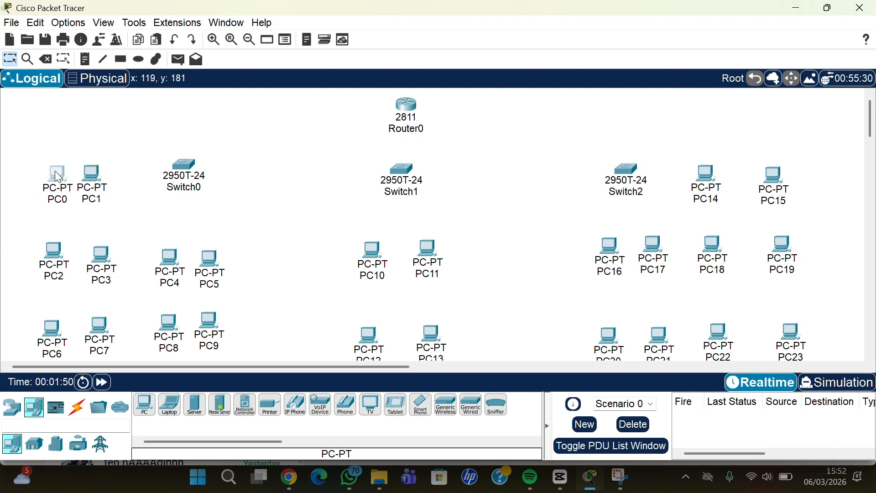
# - Draw unfilled black-outlined rectangles around the three Switch0 groups: PC0 and PC1, PC2 to PC5, and PC6 to PC9
pyautogui.click(123, 61)
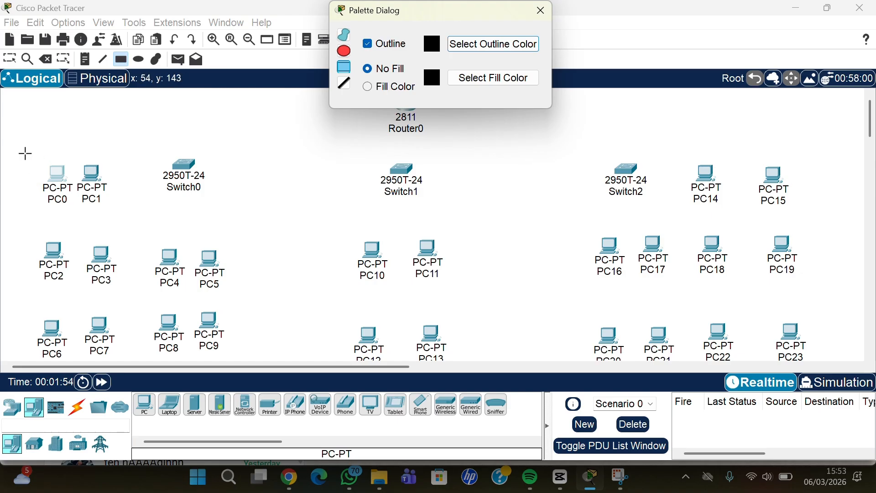
pyautogui.moveTo(25, 154); pyautogui.dragTo(129, 219)
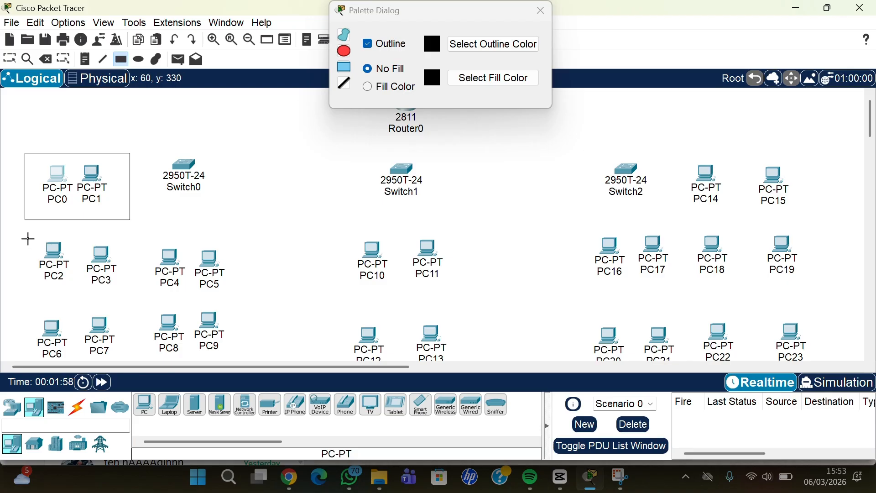
pyautogui.moveTo(27, 238); pyautogui.dragTo(240, 298)
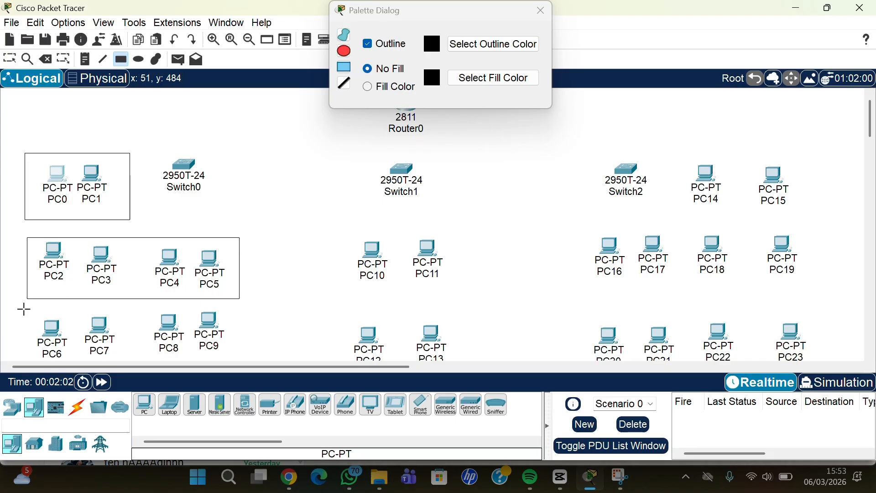
pyautogui.scroll(-1, 23, 310)
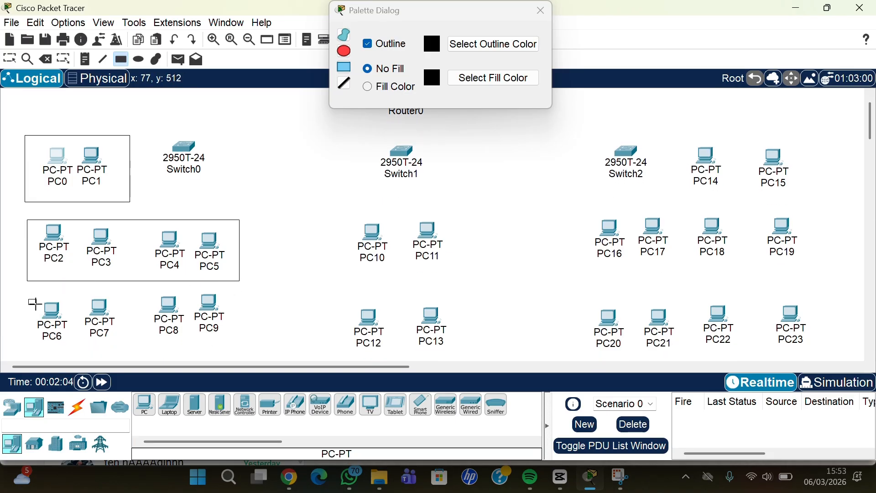
pyautogui.moveTo(29, 300); pyautogui.dragTo(241, 362)
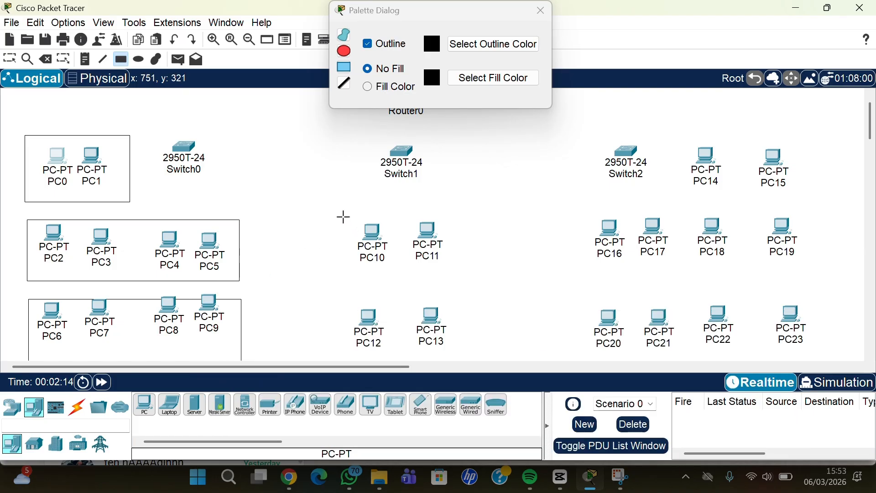
# - Draw unfilled rectangles around PC10 and PC11, PC12 and PC13, PC14 and PC15, PC16 to PC19, and PC20 to PC23
pyautogui.moveTo(343, 217); pyautogui.dragTo(456, 271)
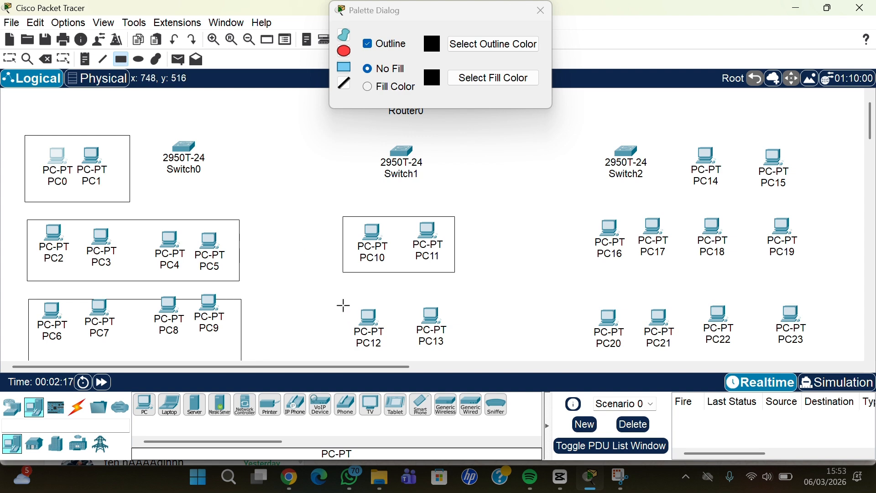
pyautogui.moveTo(347, 302); pyautogui.dragTo(459, 359)
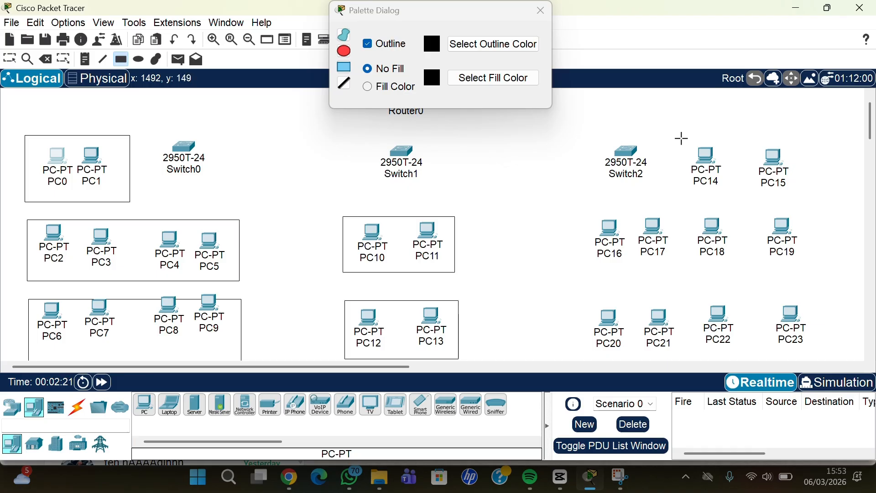
pyautogui.moveTo(681, 139); pyautogui.dragTo(799, 202)
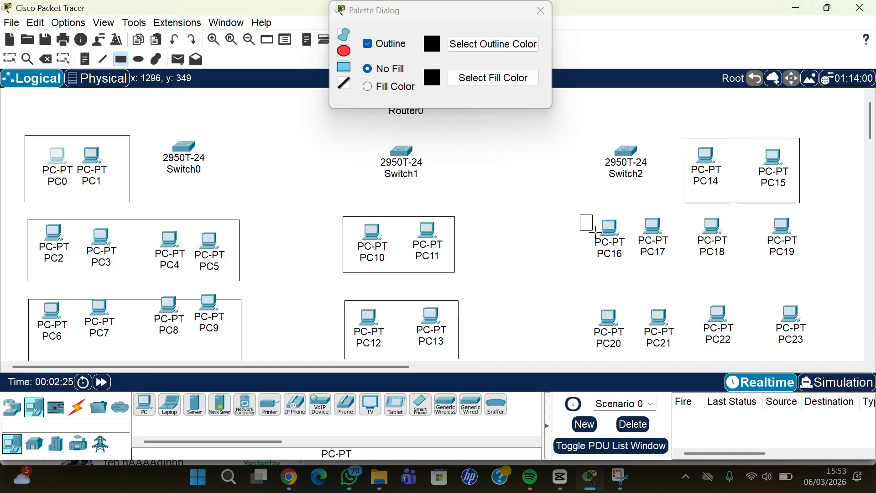
pyautogui.moveTo(595, 231)
pyautogui.mouseDown()
pyautogui.moveTo(851, 263)
pyautogui.moveTo(799, 291)
pyautogui.moveTo(800, 275)
pyautogui.mouseUp()
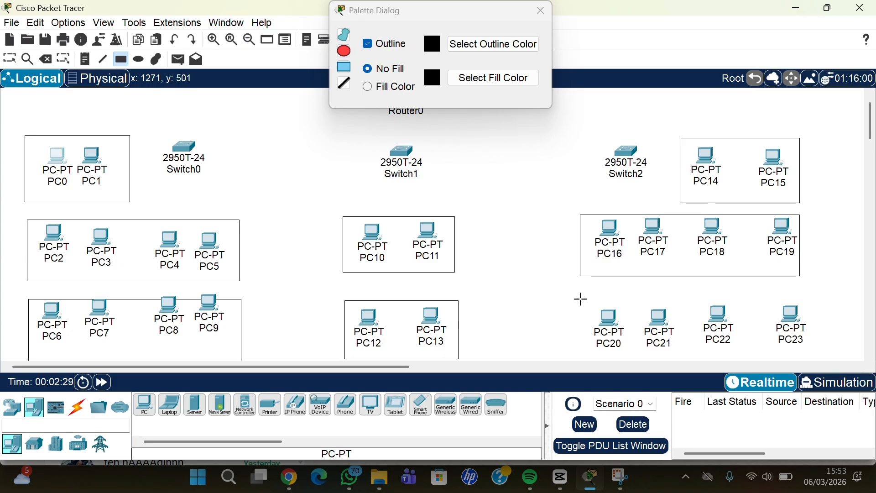
pyautogui.moveTo(581, 299); pyautogui.dragTo(816, 361)
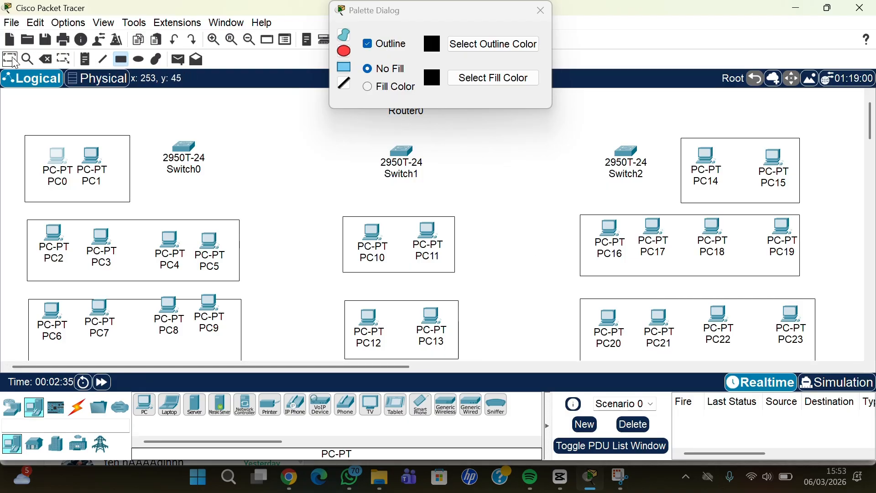
# - Move PC6, PC7, PC8 and PC9 down so the whole row sits inside its rectangle
pyautogui.scroll(-1, 120, 184)
pyautogui.scroll(-1, 121, 184)
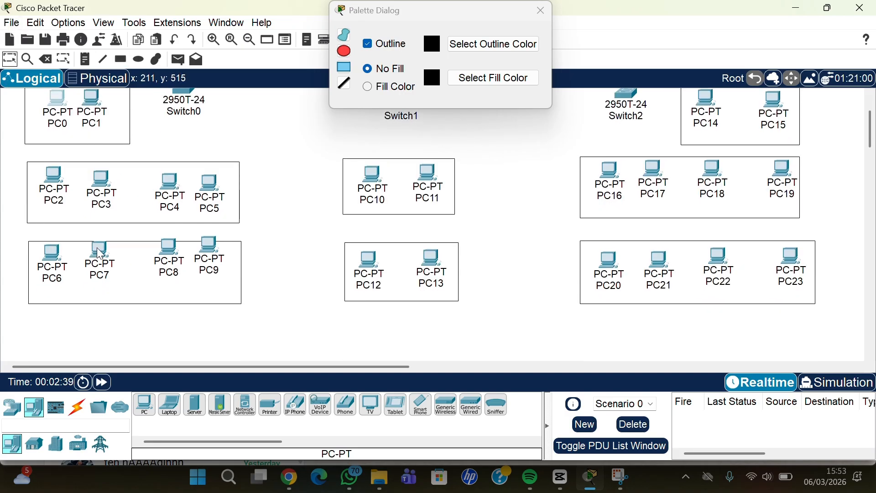
pyautogui.moveTo(101, 254); pyautogui.dragTo(107, 263)
pyautogui.click(166, 248)
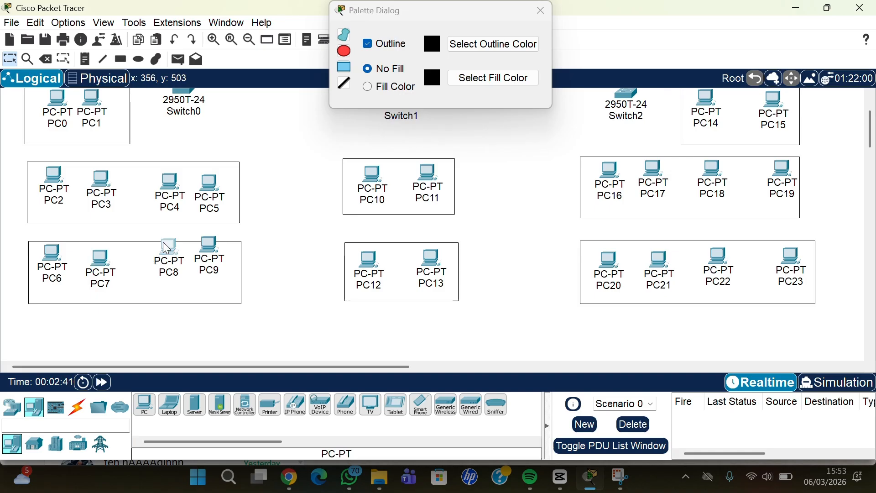
pyautogui.moveTo(167, 247); pyautogui.dragTo(209, 259)
pyautogui.moveTo(50, 251); pyautogui.dragTo(50, 261)
pyautogui.scroll(2, 285, 254)
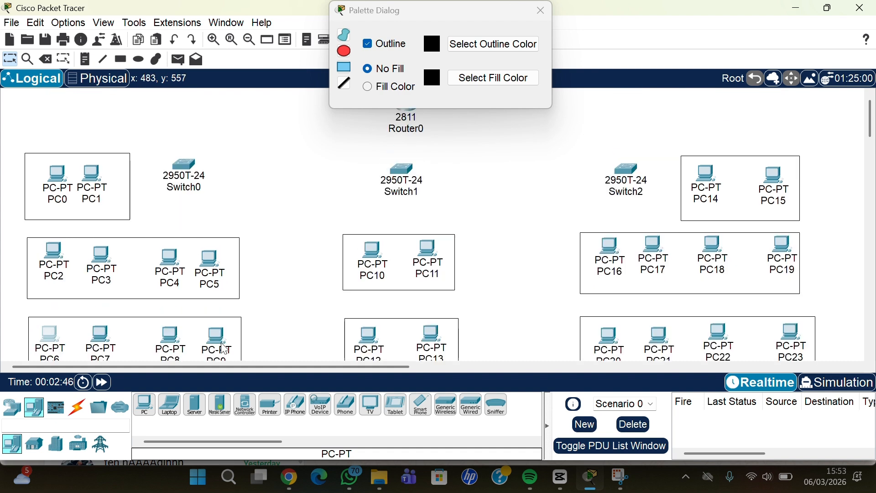
# - Using automatically chosen connections, link Router0 to Switch1, and Switch1 to both Switch2 and Switch0
pyautogui.click(78, 407)
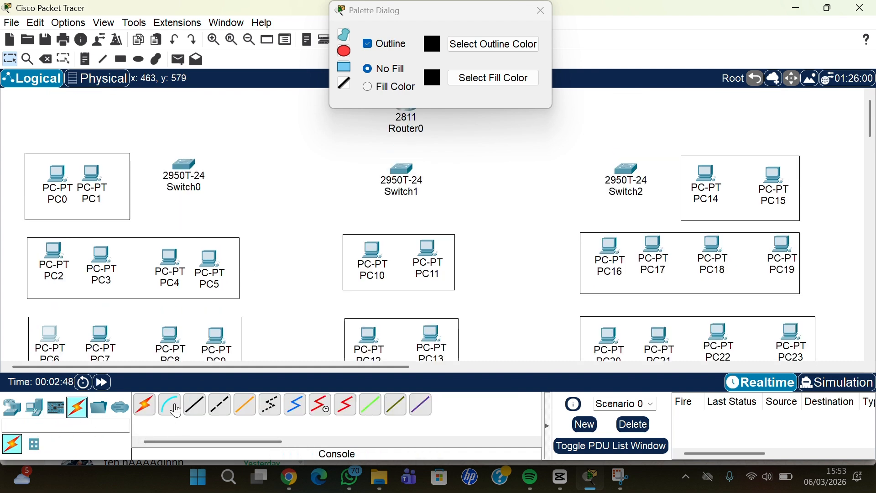
pyautogui.click(144, 406)
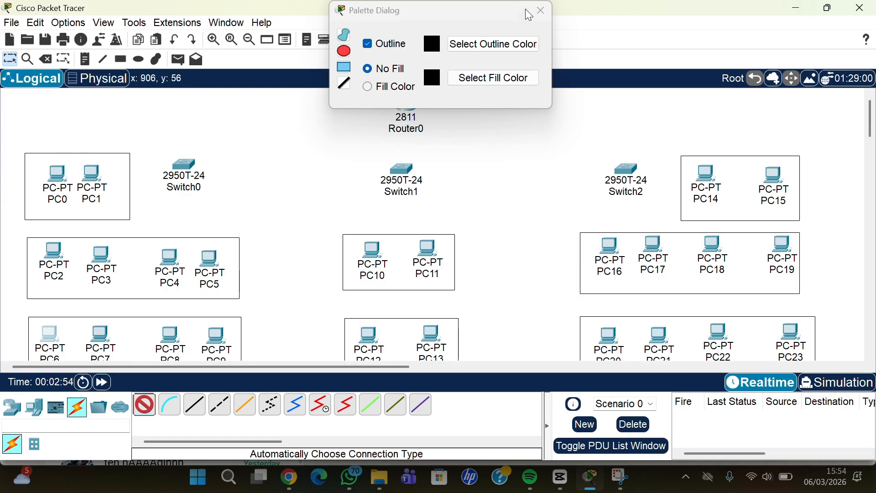
pyautogui.click(542, 11)
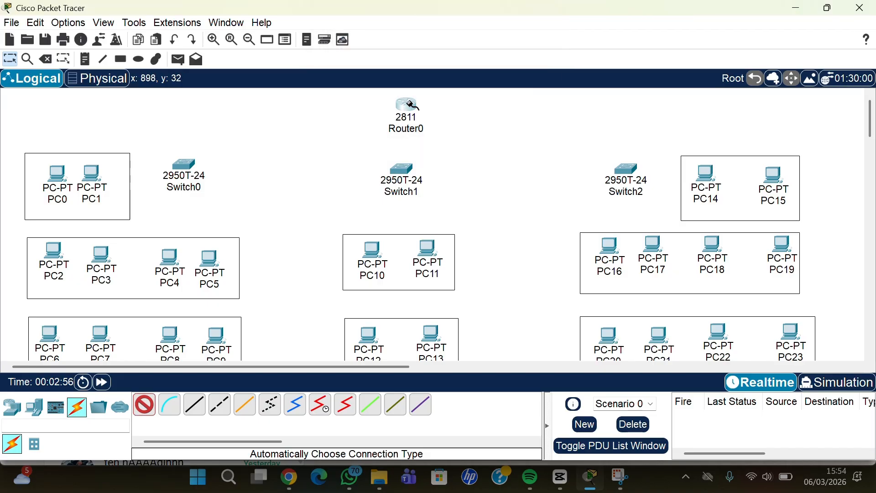
pyautogui.click(409, 103)
pyautogui.click(405, 170)
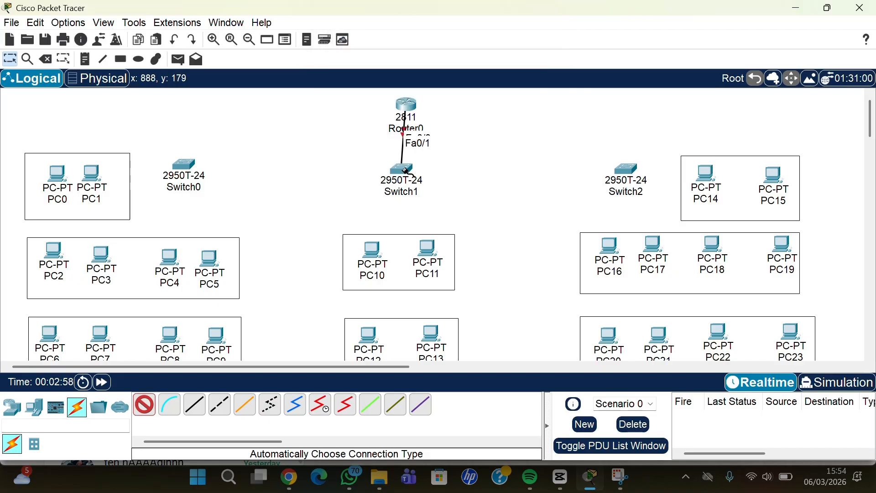
pyautogui.click(406, 171)
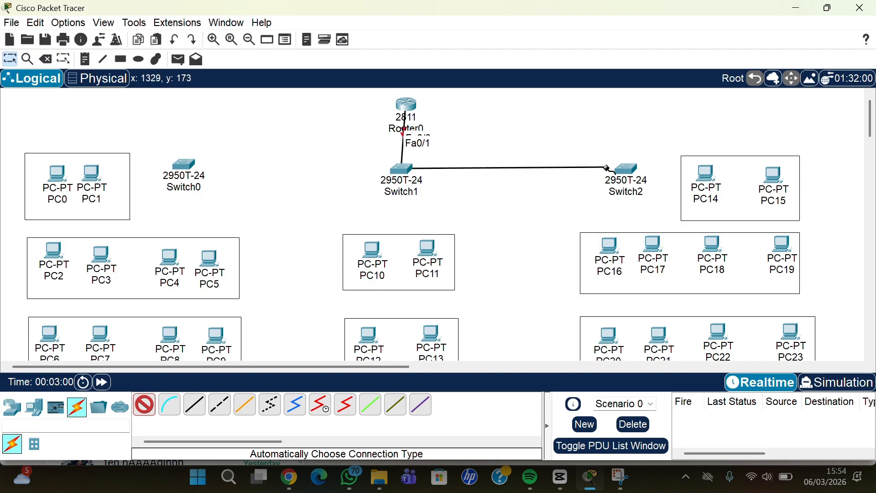
pyautogui.click(631, 171)
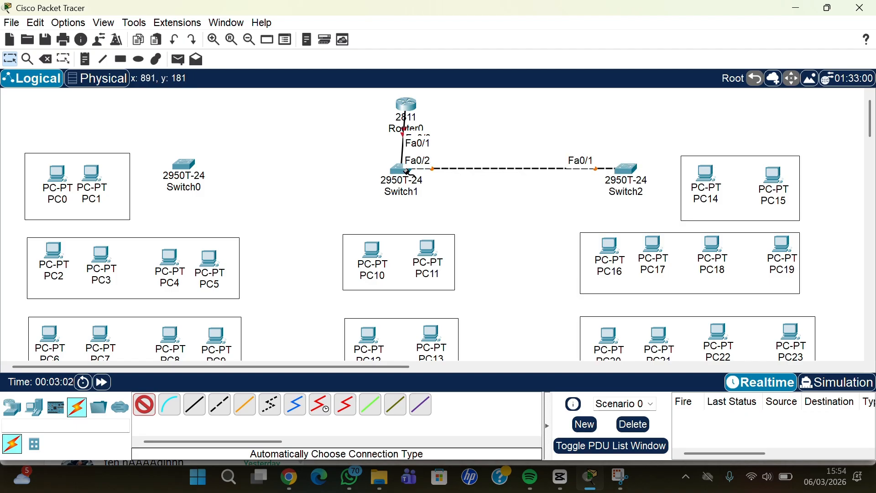
pyautogui.click(390, 171)
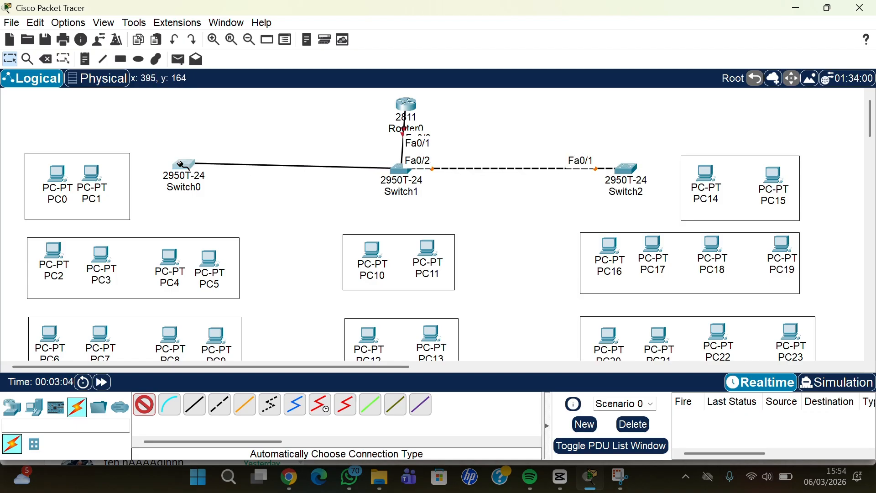
pyautogui.click(182, 164)
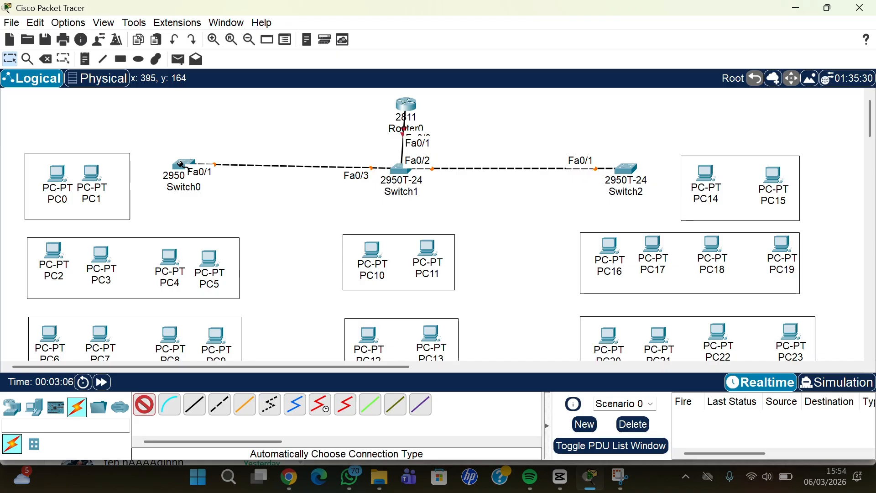
# - Link PC1 and PC0 to Switch0 using automatically chosen connections
pyautogui.click(184, 170)
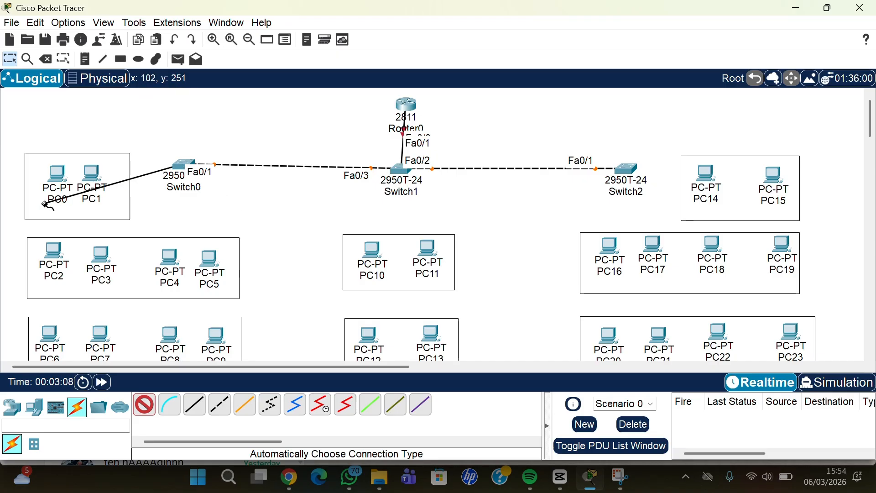
pyautogui.click(95, 164)
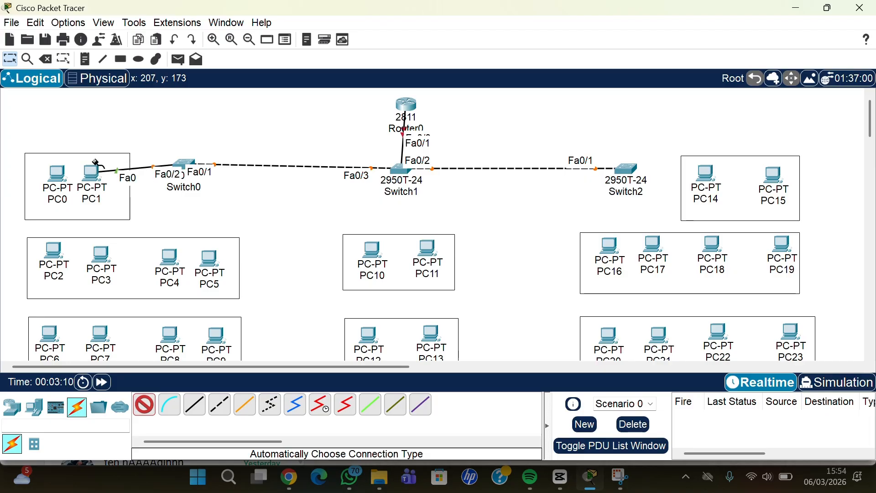
pyautogui.click(55, 176)
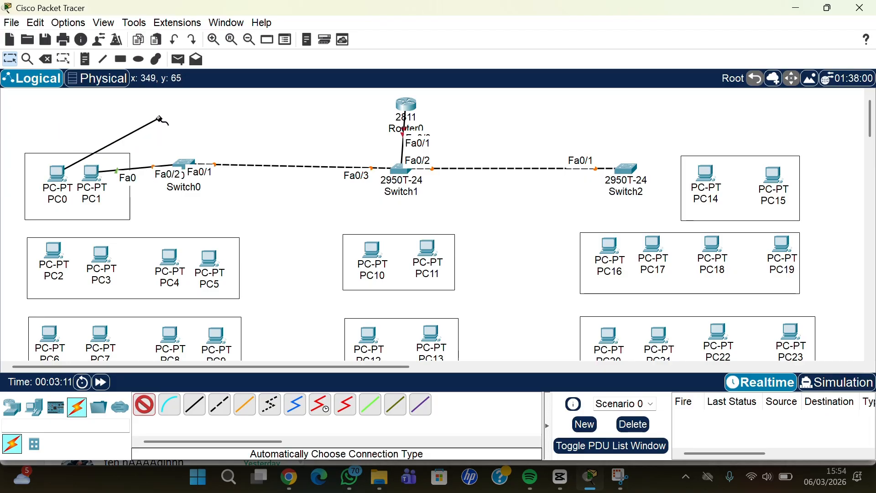
pyautogui.click(183, 170)
# - Link PC2, PC3, PC4 and PC5 to Switch0 using automatically chosen connections
pyautogui.click(55, 254)
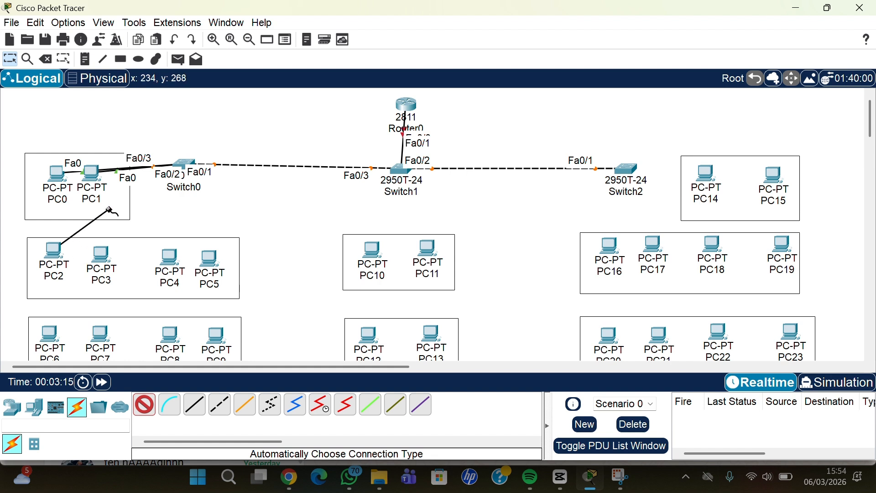
pyautogui.click(191, 161)
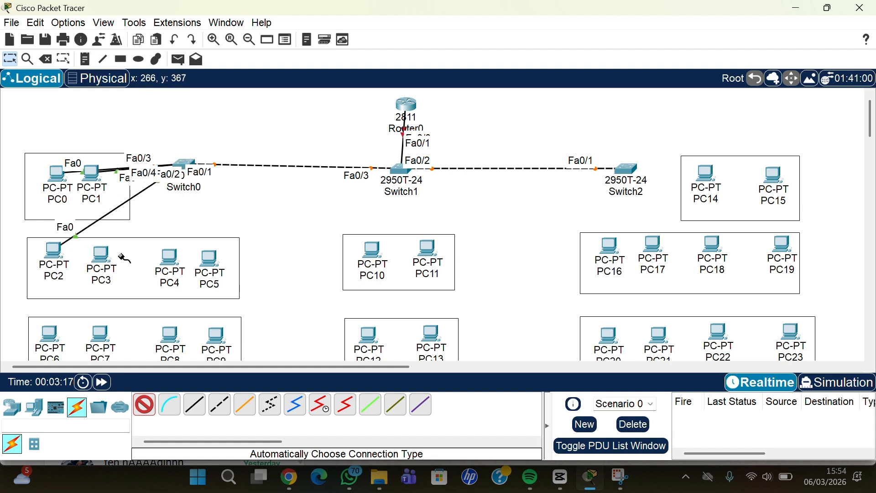
pyautogui.click(101, 254)
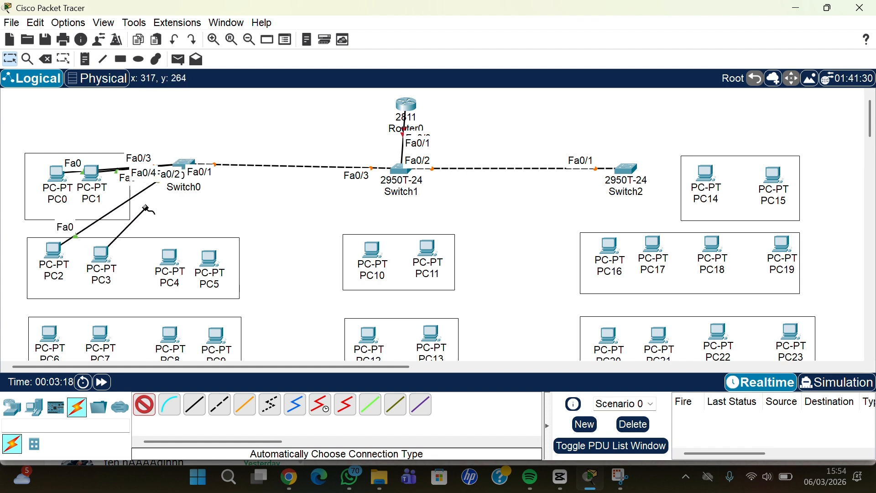
pyautogui.click(184, 168)
pyautogui.click(170, 257)
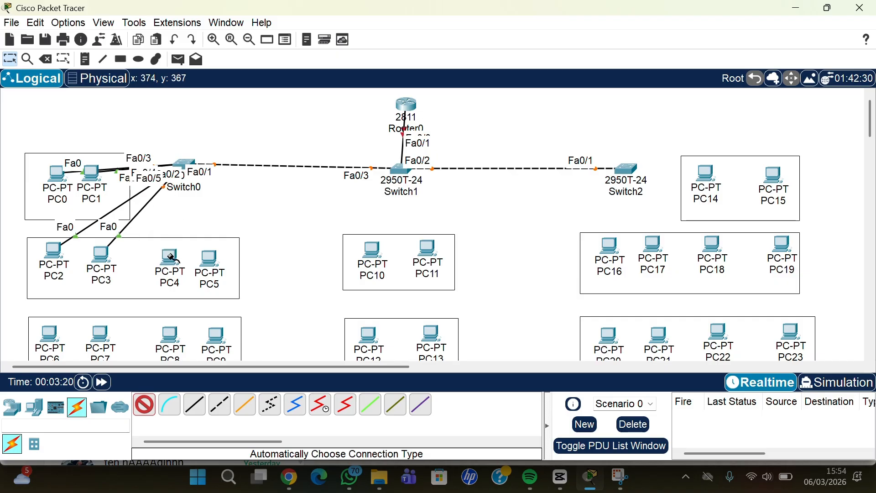
pyautogui.click(188, 175)
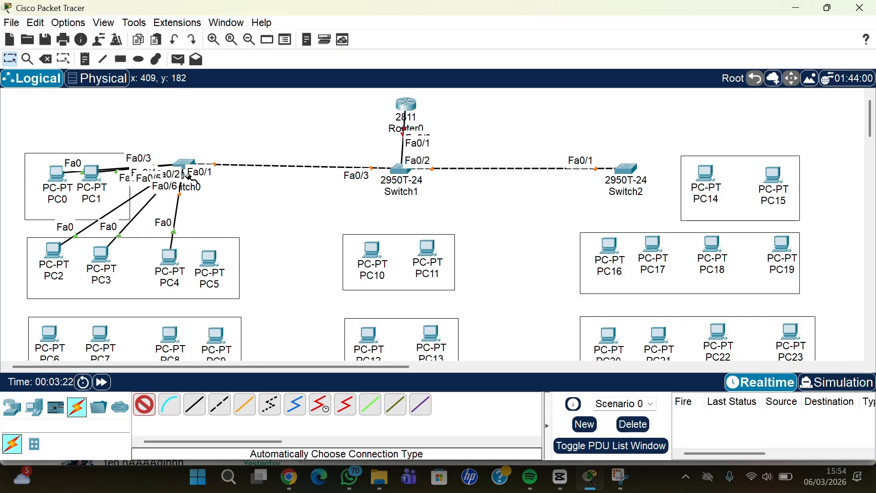
pyautogui.click(214, 259)
pyautogui.click(187, 165)
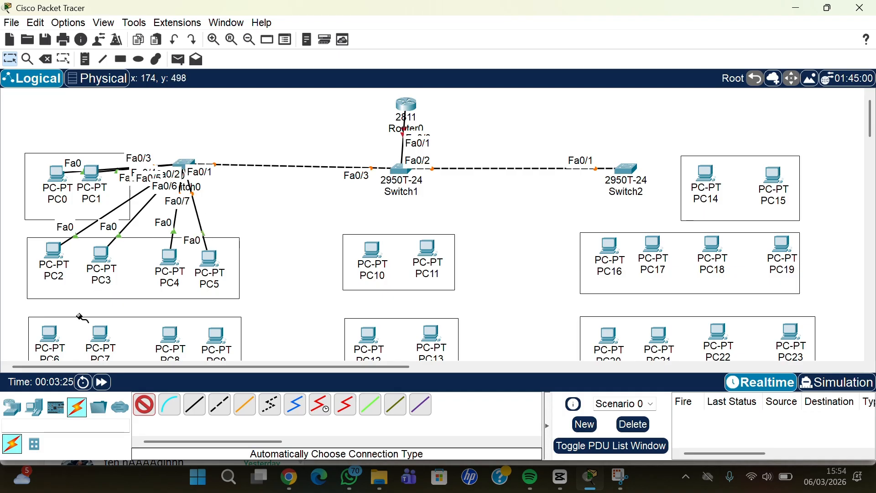
# - Link PC6, PC8 and PC9 to Switch0 using automatically chosen connections
pyautogui.click(55, 333)
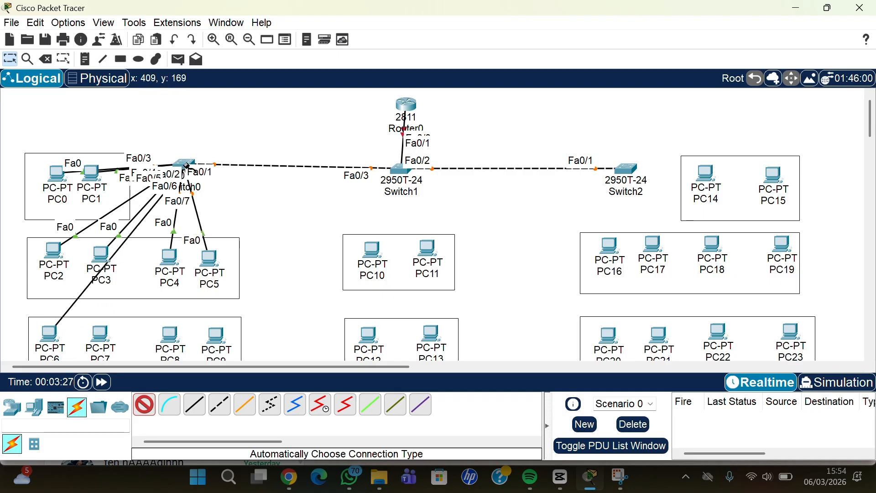
pyautogui.click(186, 165)
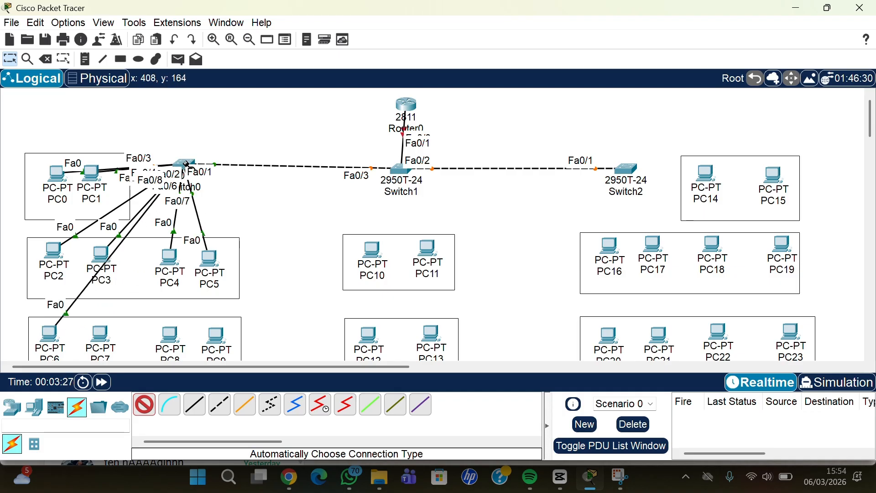
pyautogui.click(171, 322)
pyautogui.click(184, 166)
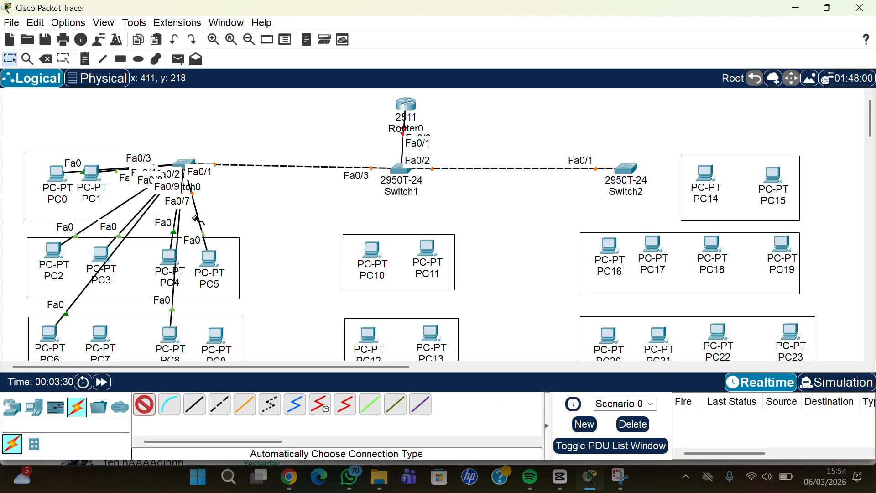
pyautogui.click(217, 339)
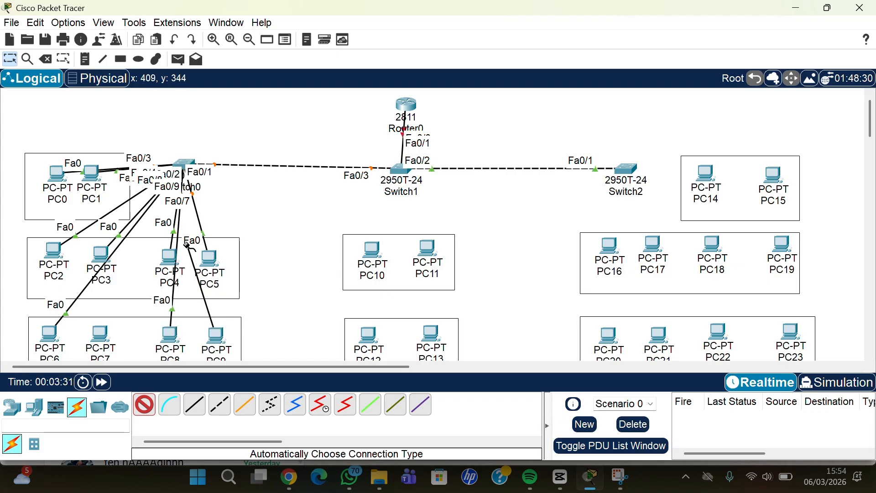
pyautogui.click(183, 162)
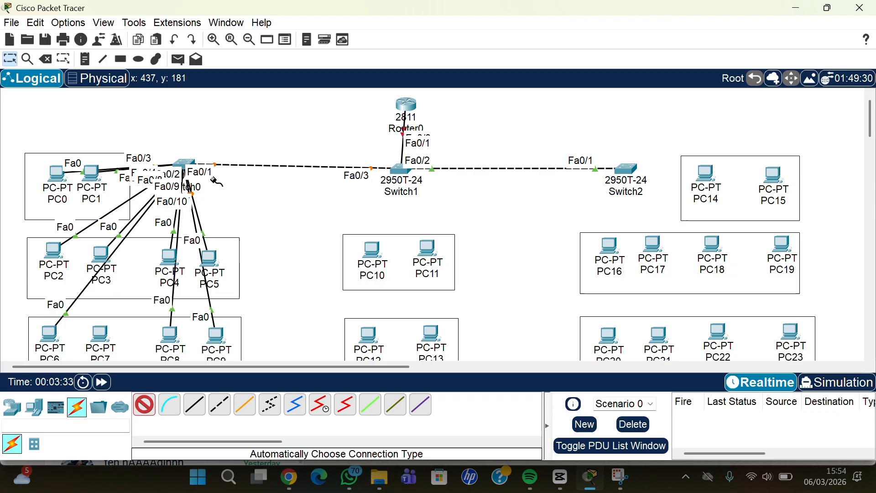
# - Link PC10, PC11, PC12 and PC13 to Switch1 using automatically chosen connections
pyautogui.click(372, 250)
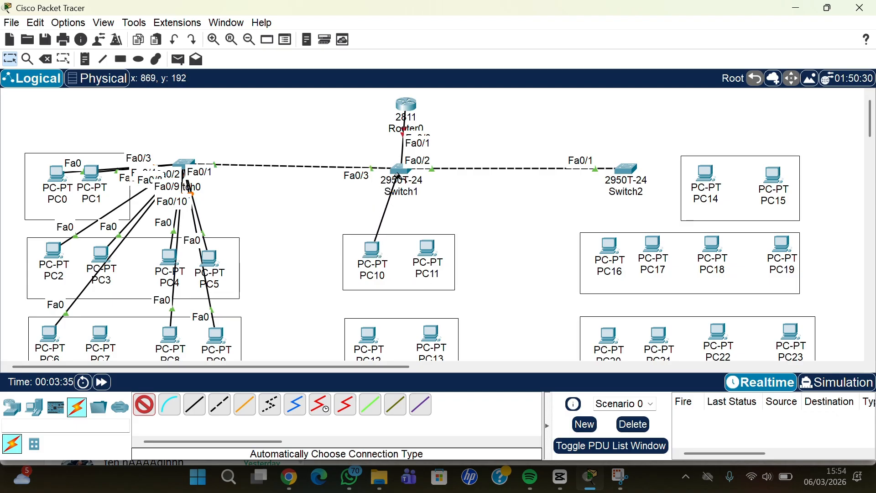
pyautogui.click(401, 168)
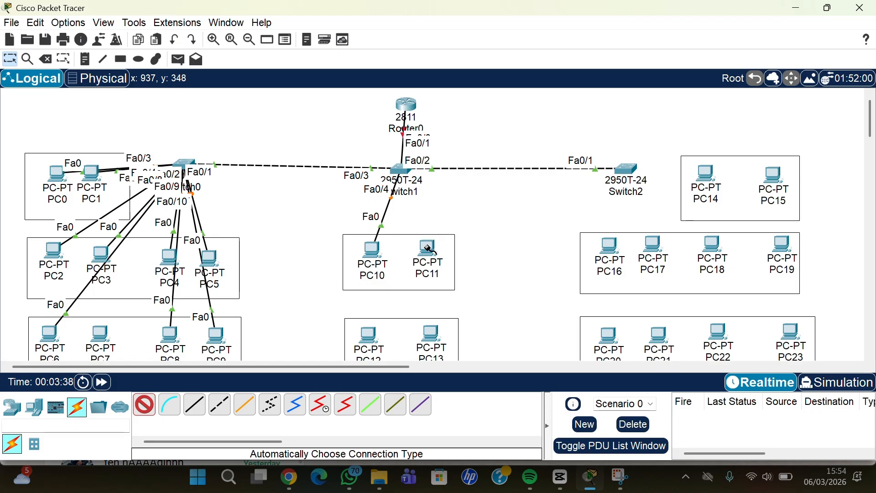
pyautogui.click(429, 249)
pyautogui.click(402, 169)
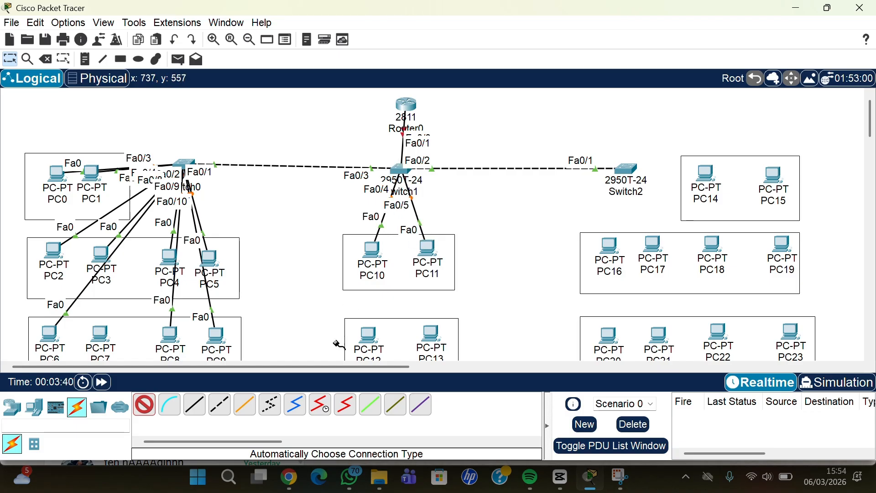
pyautogui.click(368, 333)
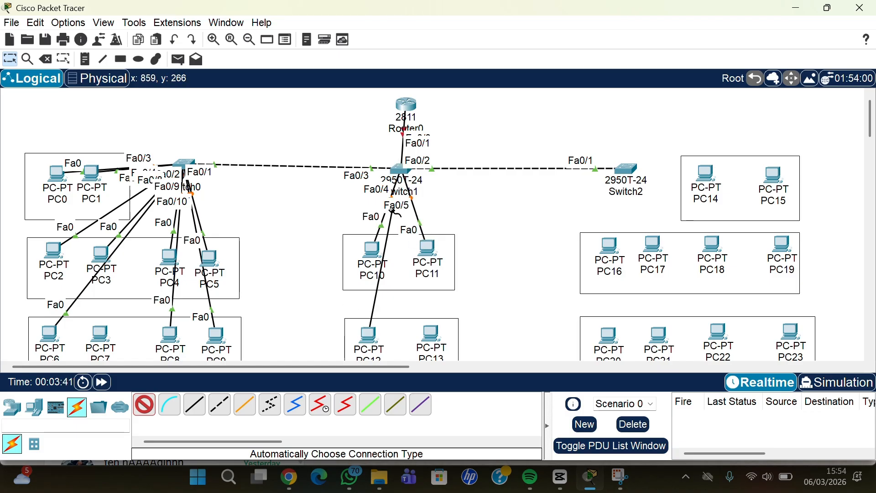
pyautogui.click(401, 168)
pyautogui.click(431, 336)
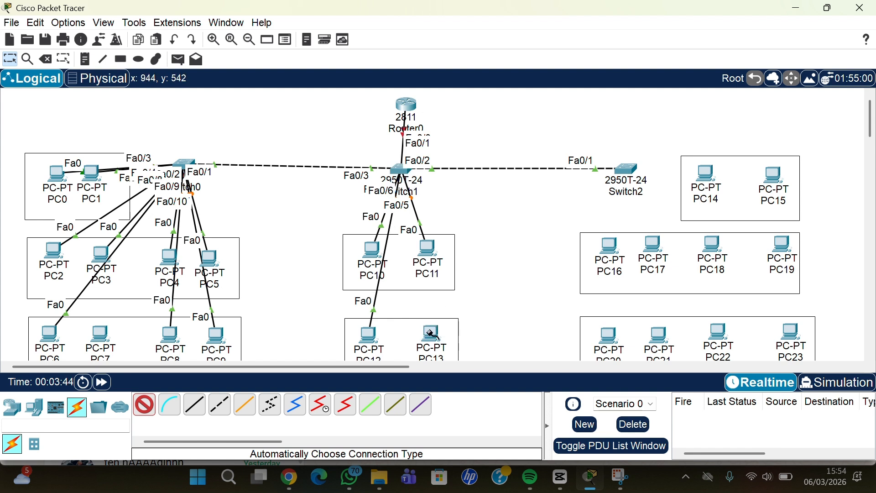
pyautogui.click(401, 173)
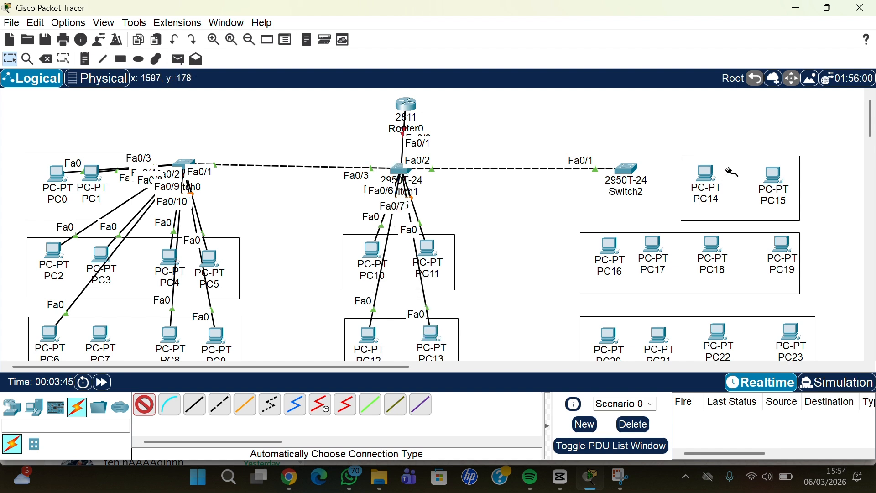
# - Link PC14 and PC15 to Switch2 using automatically chosen connections
pyautogui.click(698, 173)
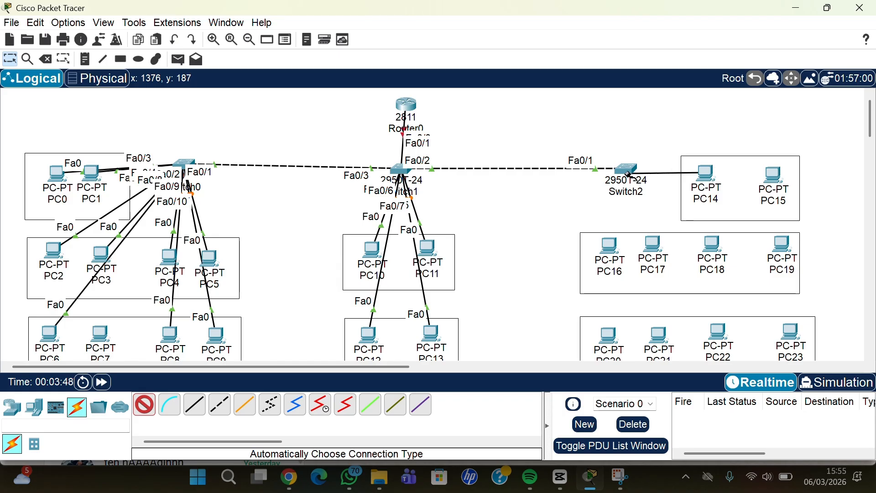
pyautogui.click(628, 169)
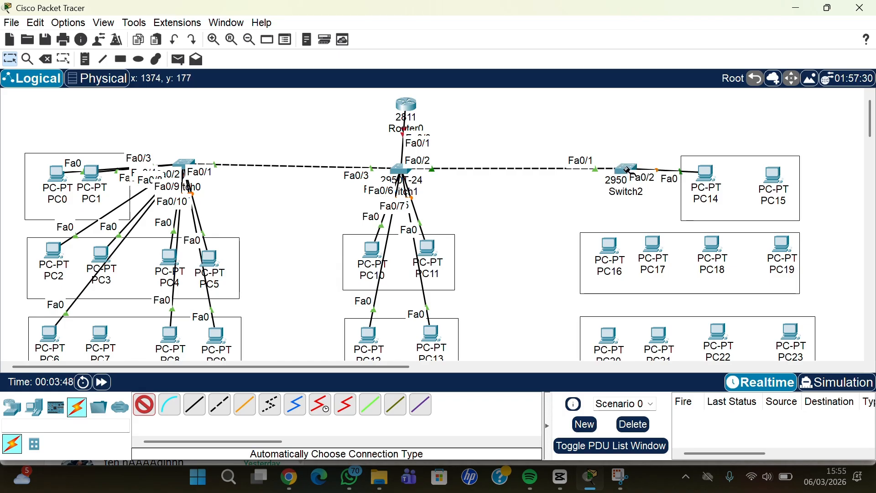
pyautogui.click(774, 177)
pyautogui.click(626, 171)
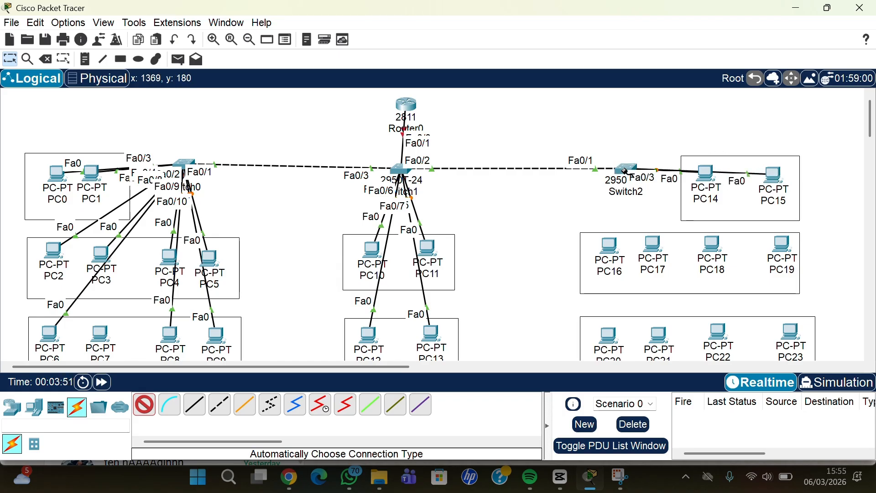
# - Link PC16, PC17, PC18 and PC19 to Switch2 using automatically chosen connections
pyautogui.click(610, 250)
pyautogui.click(628, 168)
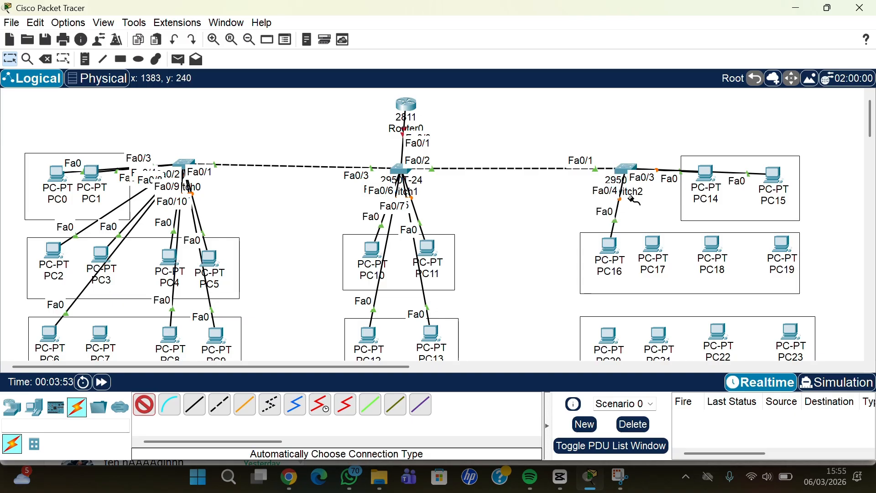
pyautogui.click(653, 246)
pyautogui.click(625, 171)
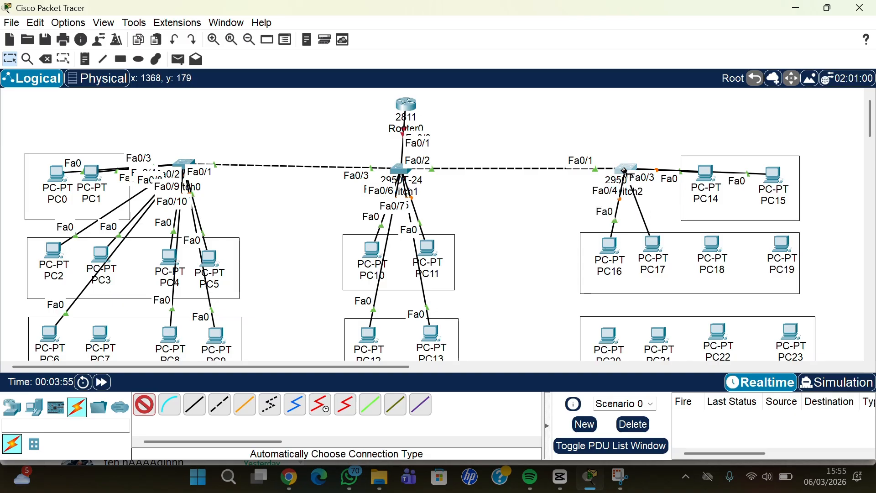
pyautogui.click(714, 242)
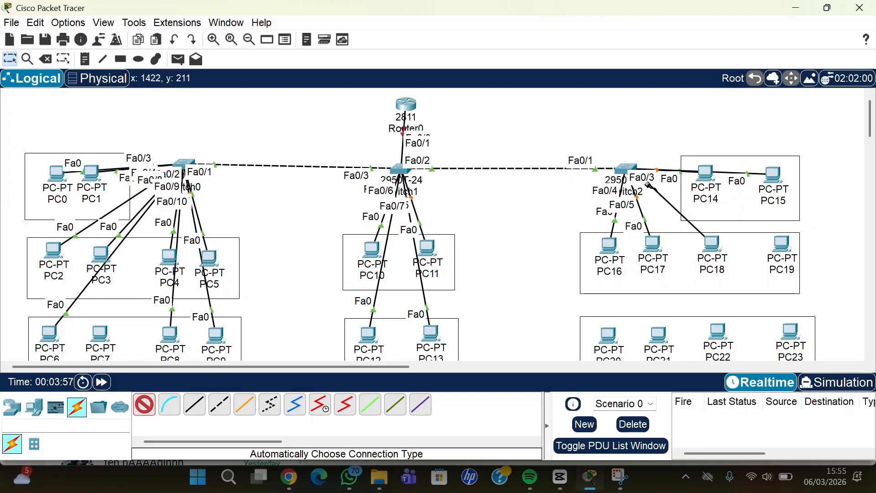
pyautogui.click(626, 168)
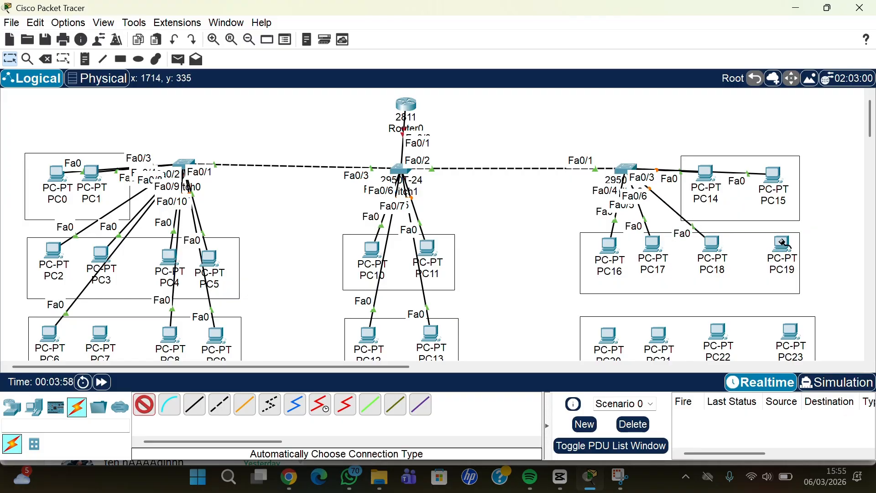
pyautogui.click(783, 243)
pyautogui.click(623, 171)
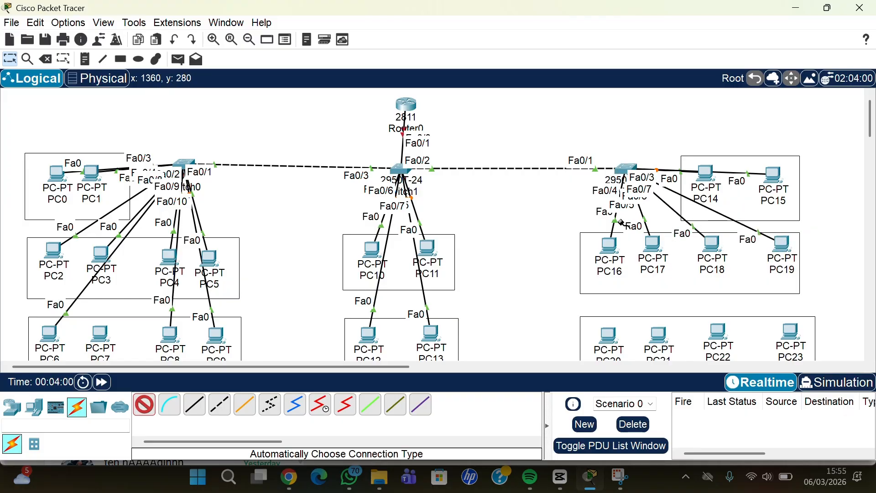
# - Link PC20, PC21, PC22 and PC23 to Switch2 using automatically chosen connections
pyautogui.click(609, 338)
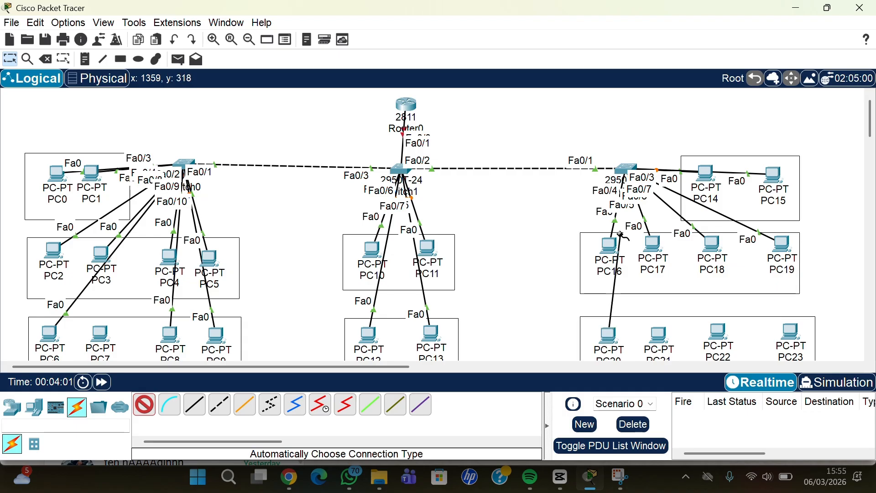
pyautogui.click(629, 169)
pyautogui.click(660, 333)
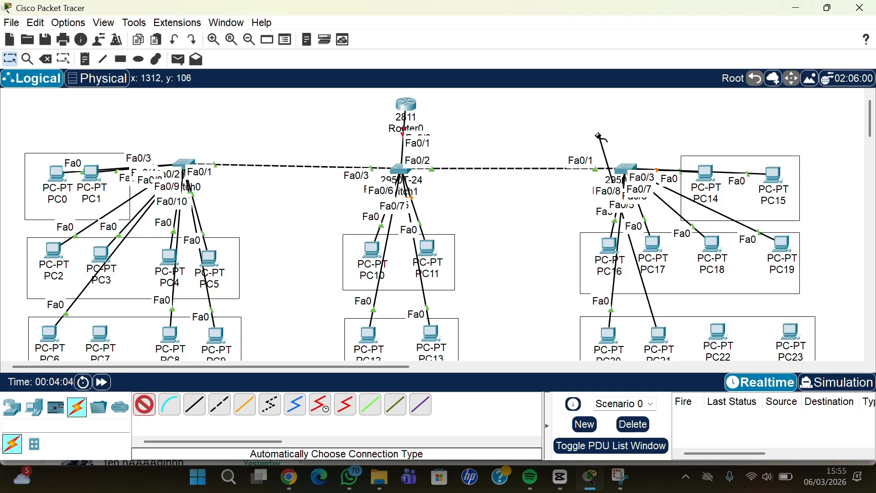
pyautogui.click(626, 169)
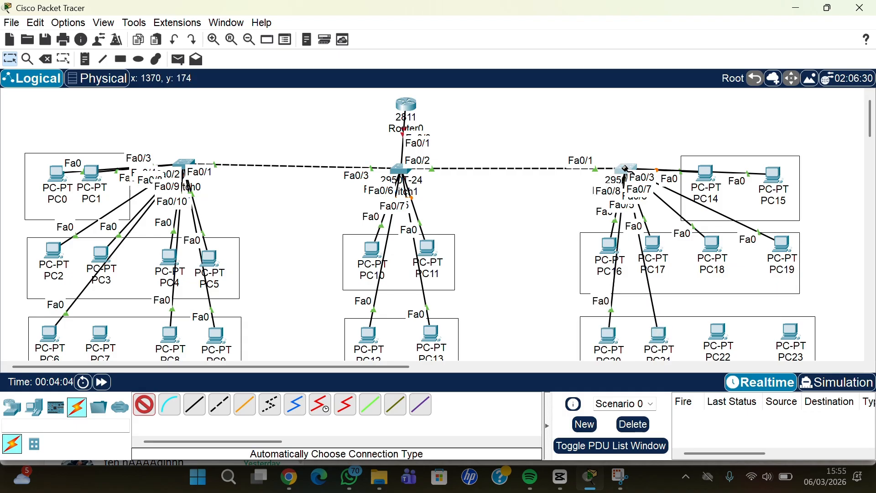
pyautogui.click(718, 331)
pyautogui.click(626, 173)
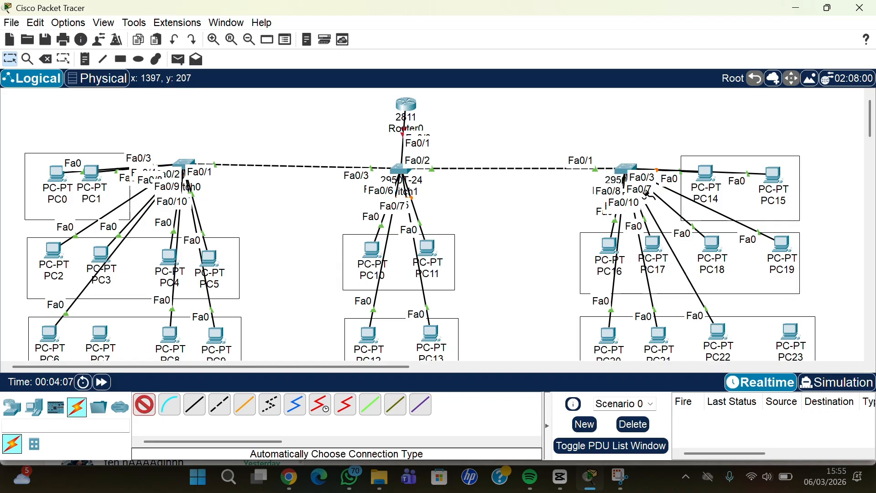
pyautogui.click(791, 333)
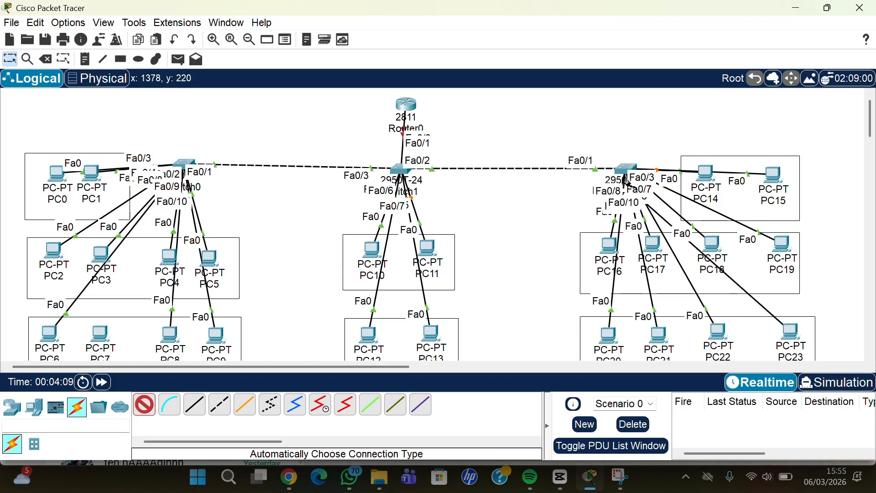
pyautogui.click(625, 168)
# - Label the three PC groups of Switch0 with notes 10, 20 and 30 beside their rectangles, from the upper group downward
pyautogui.scroll(-1, 693, 251)
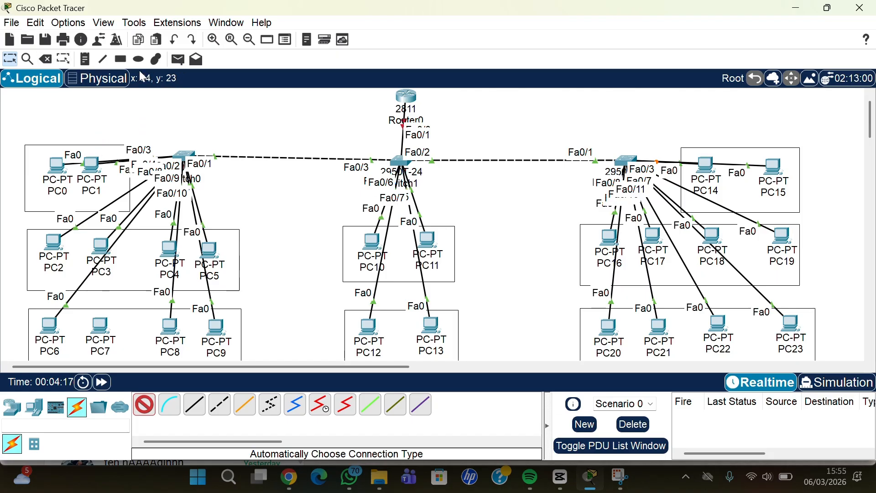
pyautogui.click(80, 64)
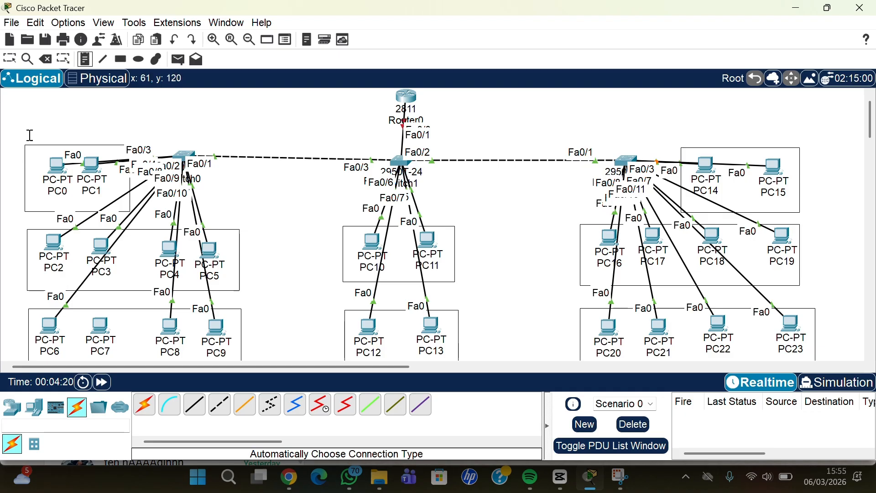
pyautogui.click(8, 173)
pyautogui.write('10')
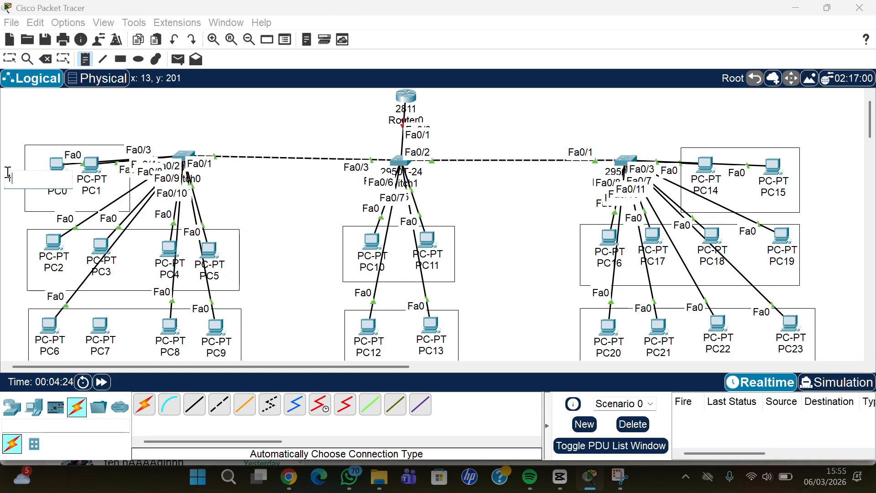
pyautogui.click(9, 258)
pyautogui.write('20')
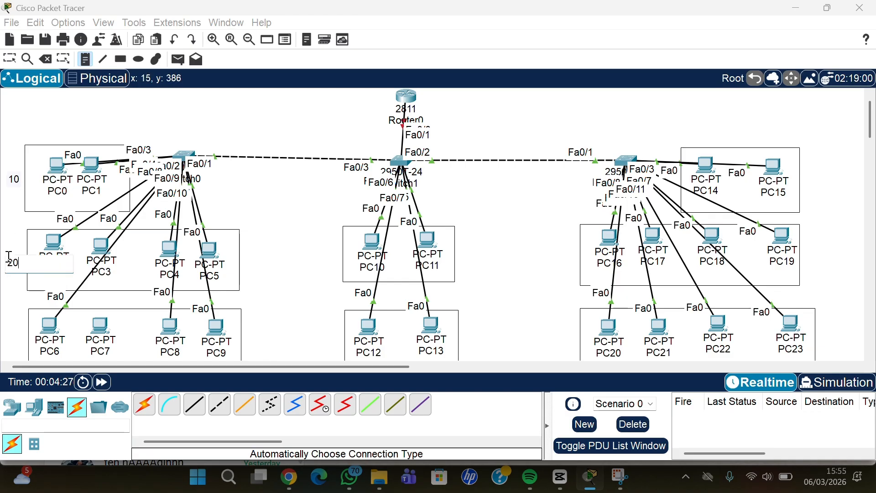
pyautogui.click(7, 335)
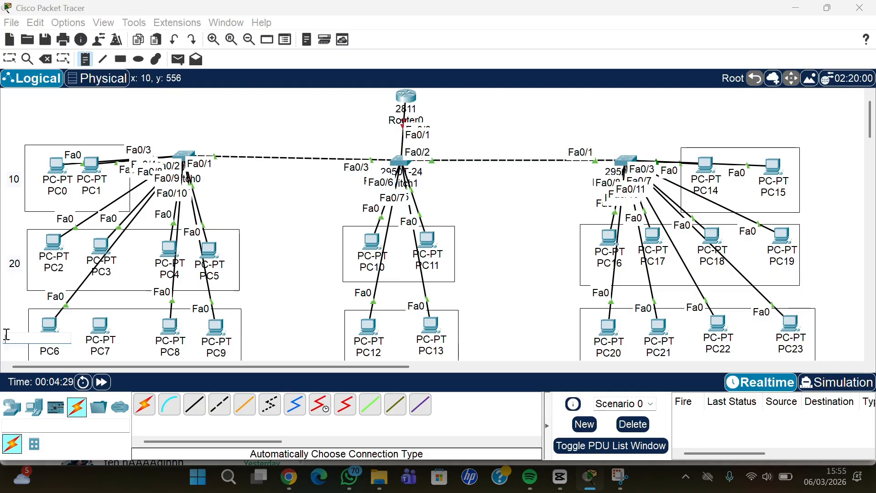
pyautogui.write('30')
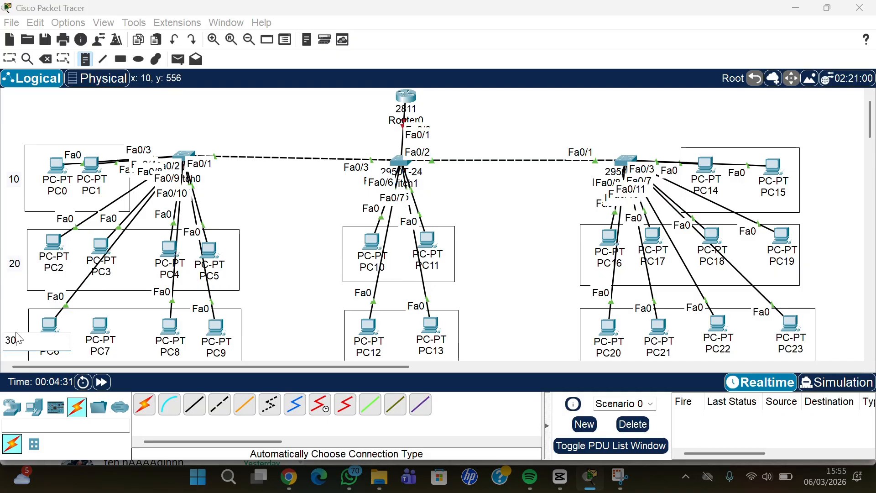
# - Label the three PC groups of Switch2 with notes 10, 20 and 30 beside their rectangles, from the upper group downward
pyautogui.click(809, 169)
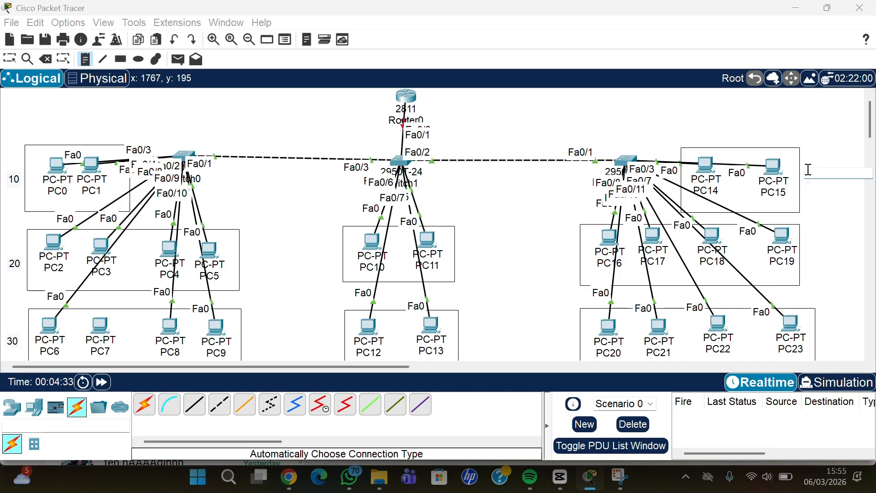
pyautogui.write('10')
pyautogui.click(815, 248)
pyautogui.write('20')
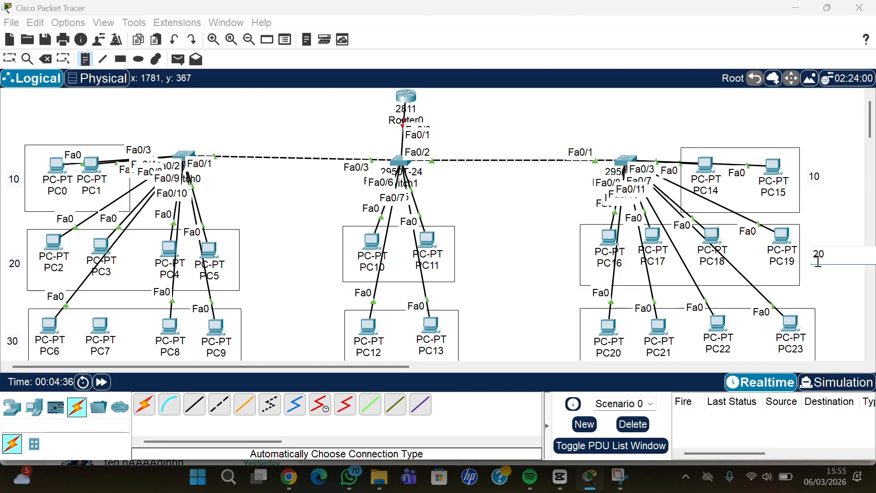
pyautogui.click(823, 337)
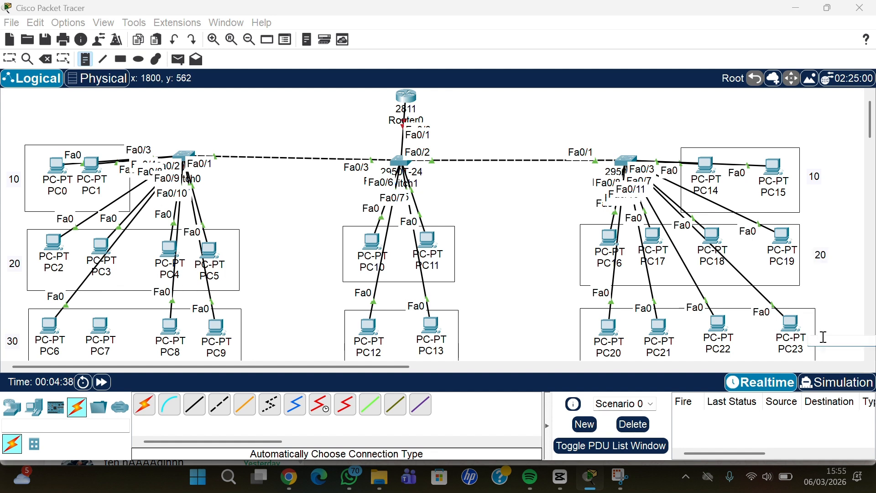
pyautogui.write('30')
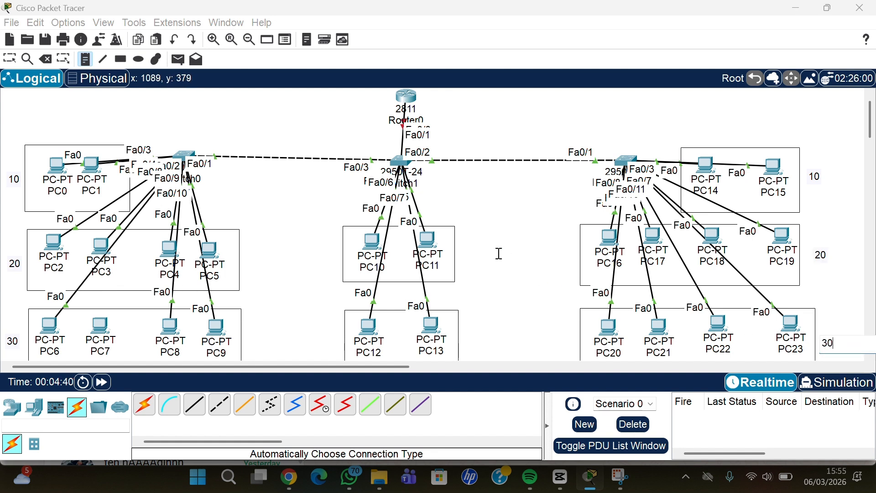
# - Label Switch1's PC10–PC11 group with a note 40 and its PC12–PC13 group with a note 50
pyautogui.scroll(-1, 499, 253)
pyautogui.click(464, 222)
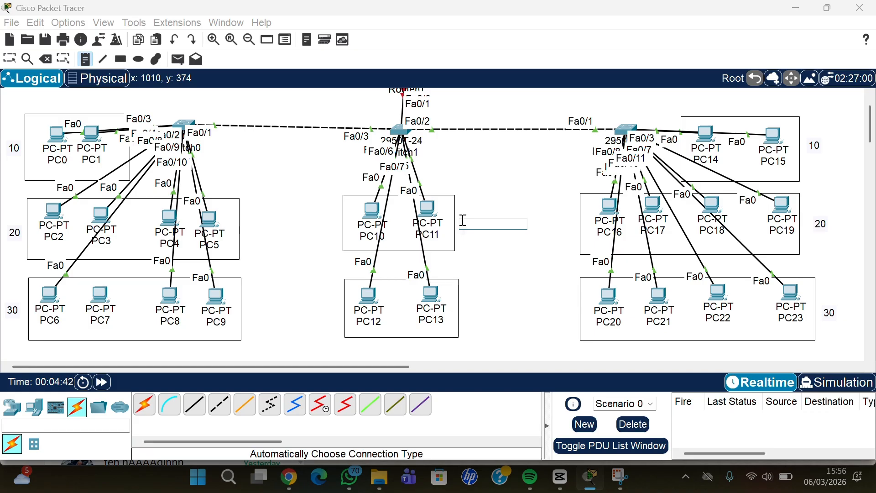
pyautogui.write('40')
pyautogui.click(468, 311)
pyautogui.write('50')
# - Place a note beside Router0 with the first line "VLAN 10 =10.10.10.0/24"
pyautogui.scroll(1, 502, 249)
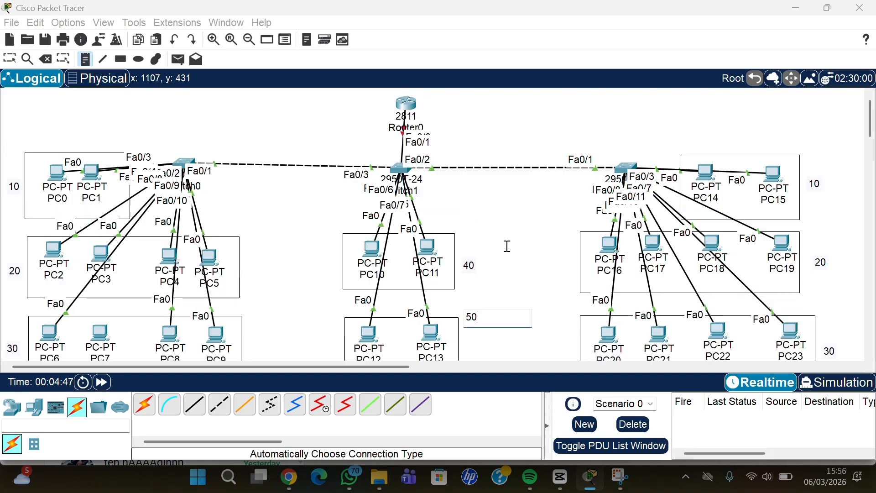
pyautogui.click(453, 96)
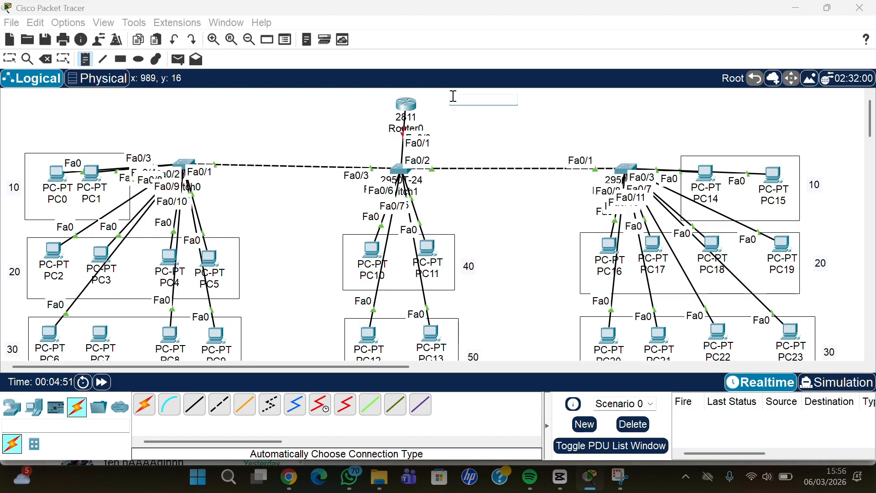
pyautogui.write('VLAN 1')
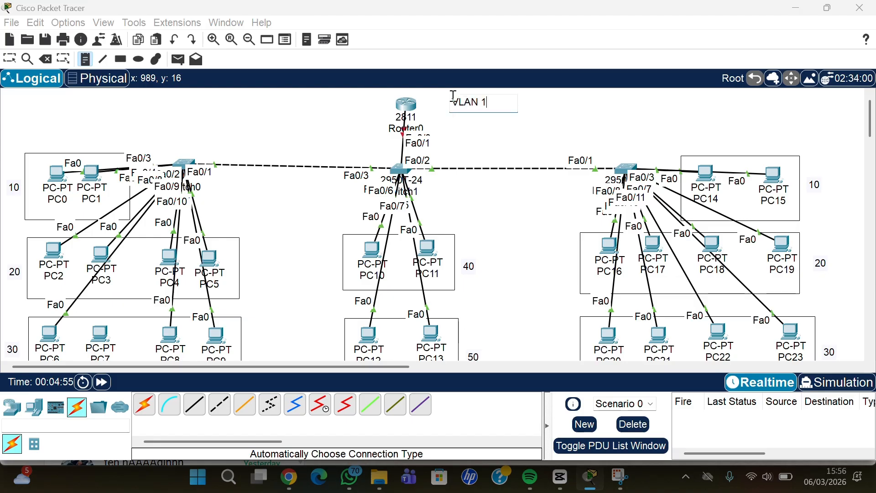
pyautogui.write('0')
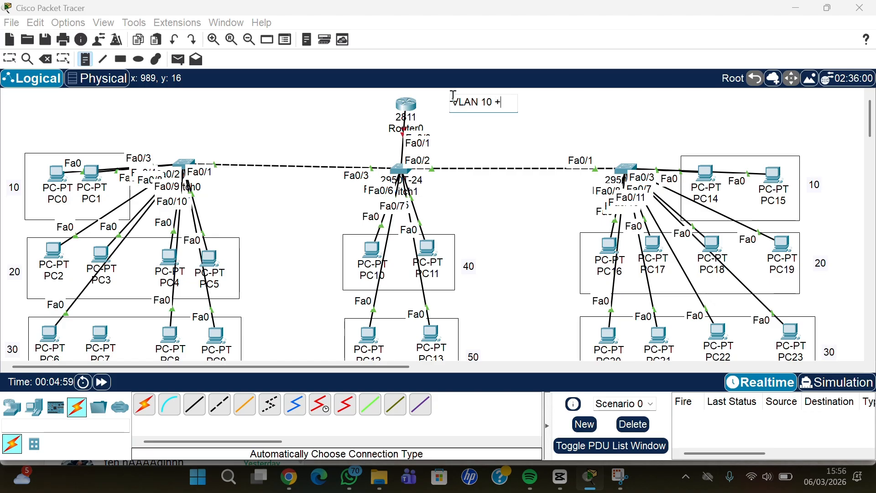
pyautogui.write(' =10.10.10.')
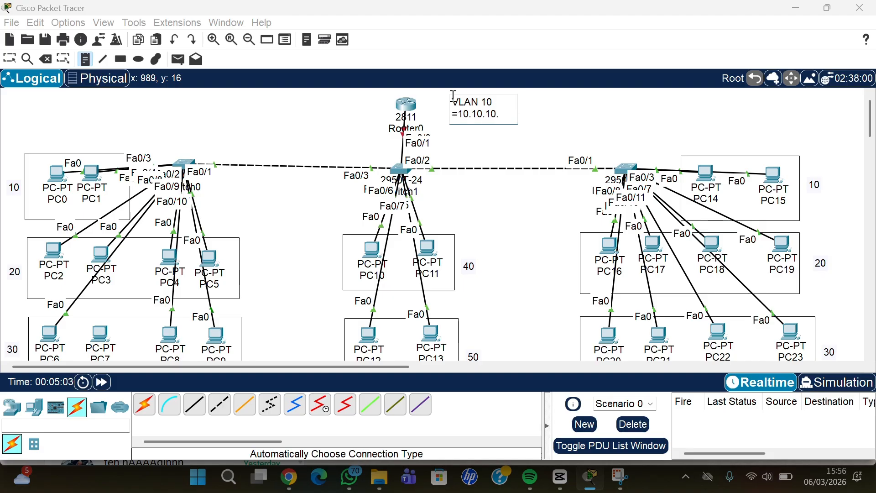
pyautogui.write('0/24')
pyautogui.press('Return')
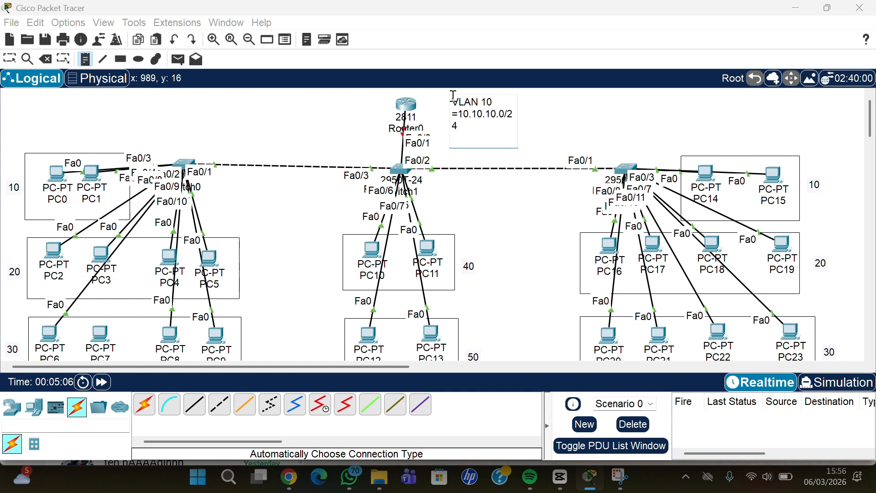
# - Add the lines "VLAN 20 = 20.20.20.0/24" and "VLAN 30 = 30.30.30.0/24" to the note beside Router0
pyautogui.write('VLAN 20')
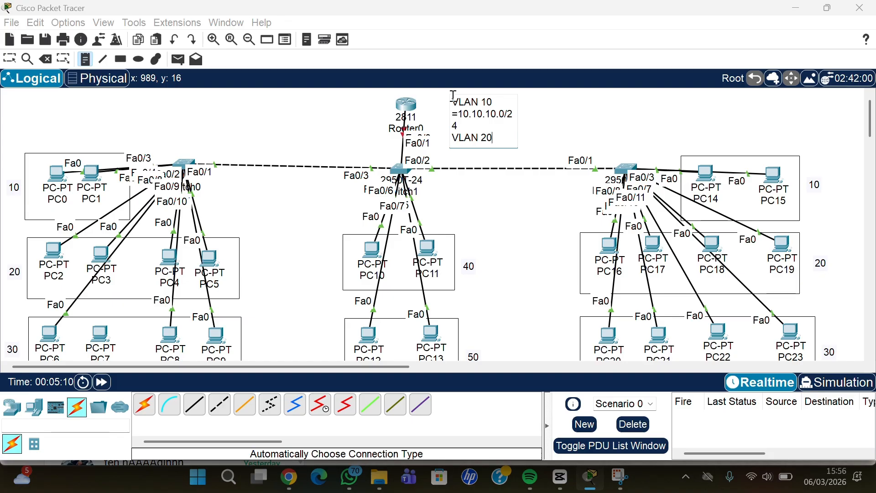
pyautogui.write(' = 20.20.20.')
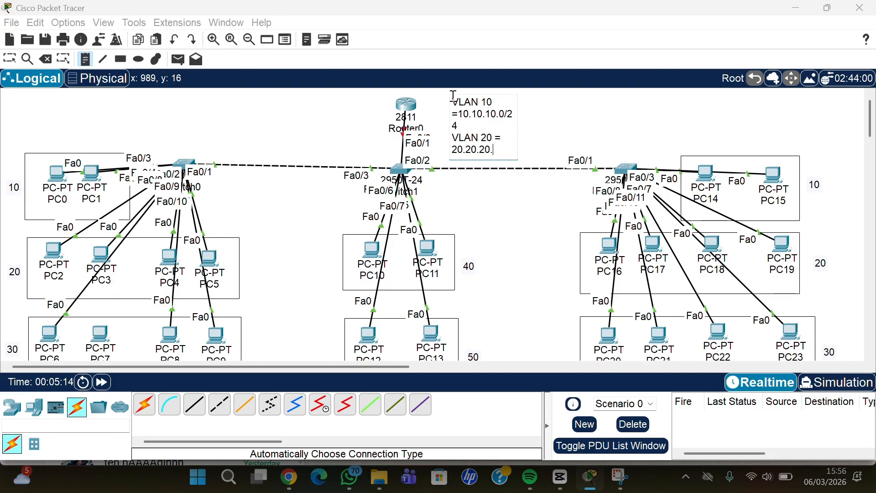
pyautogui.write('0/24')
pyautogui.press('Return')
pyautogui.write('VL')
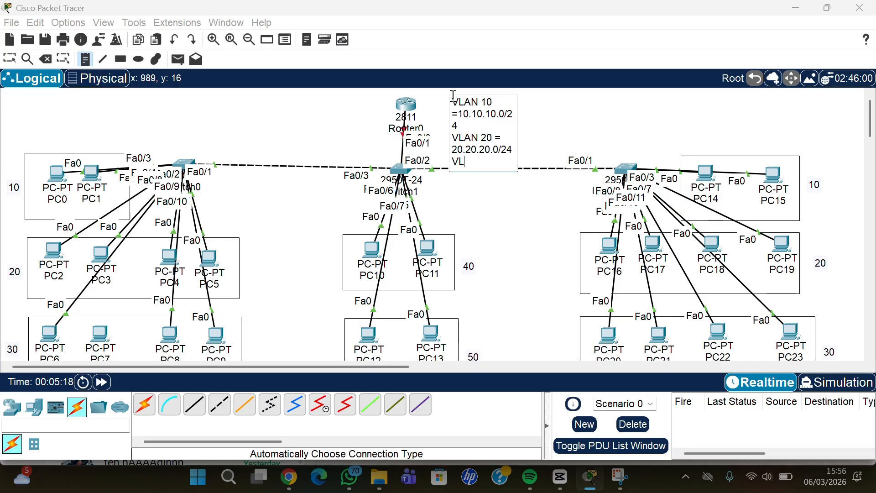
pyautogui.write('AN 30 = 30.30.30')
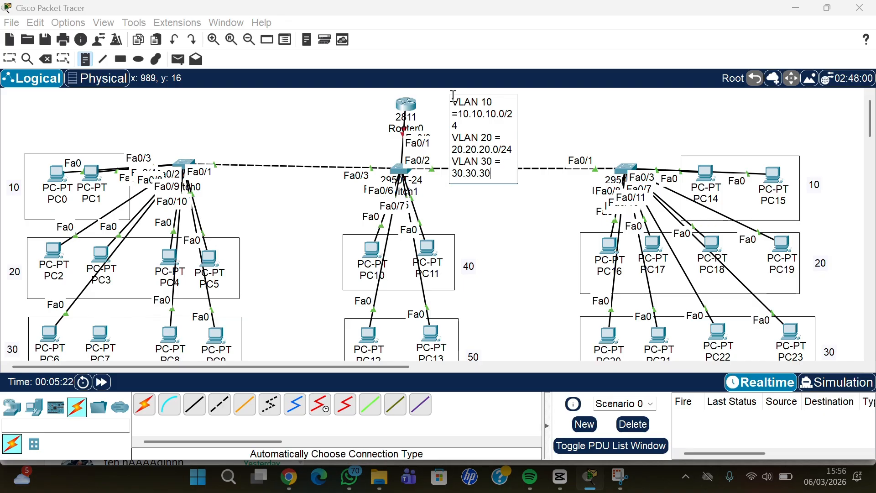
pyautogui.write('.0/24 ')
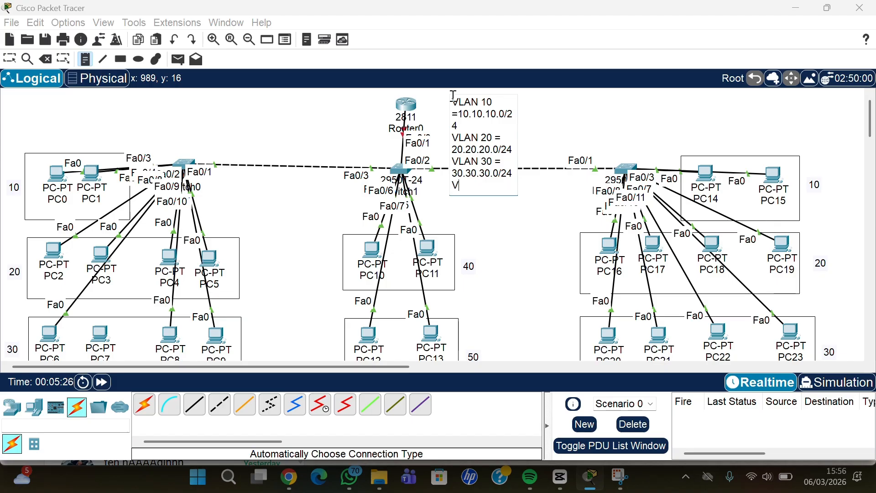
# - Complete the note with "VLAN 40 = 40.40.40.0/24" and "VLAN 50 = 50.50.50.0/24", and shift it slightly closer to Router0
pyautogui.write('VLAN 40 = 40.')
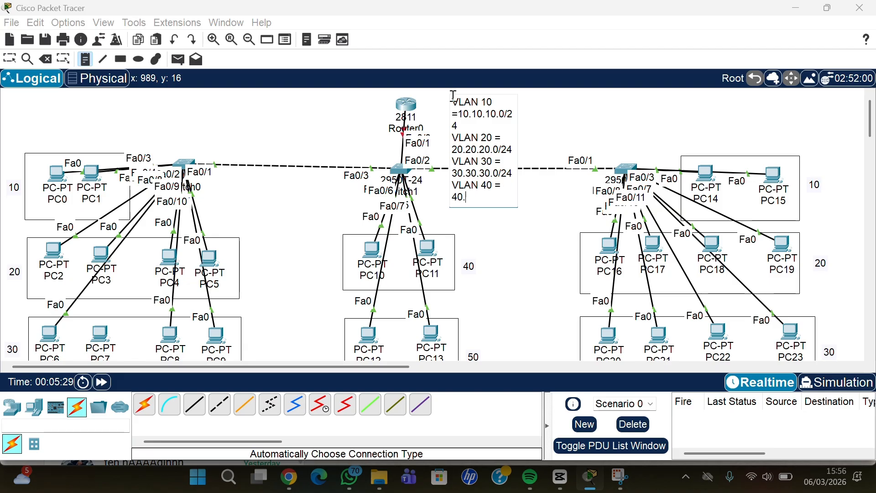
pyautogui.write('40.40.0/24')
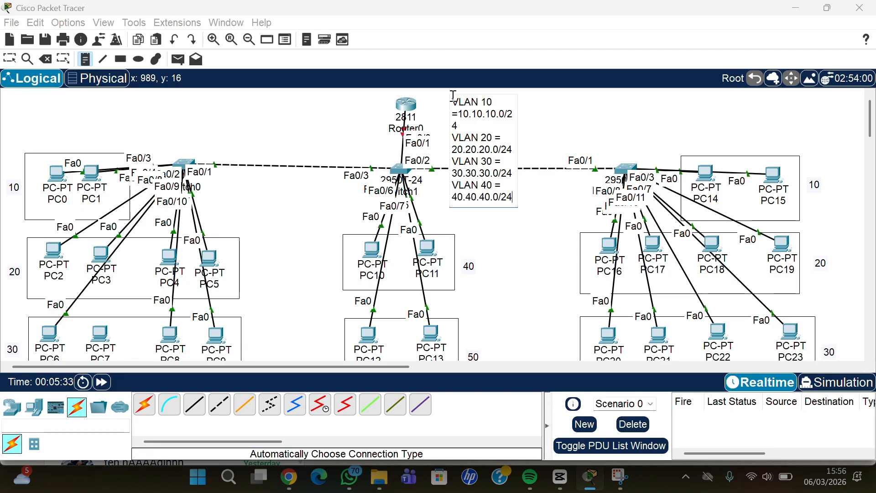
pyautogui.press('Return')
pyautogui.write('VLAN')
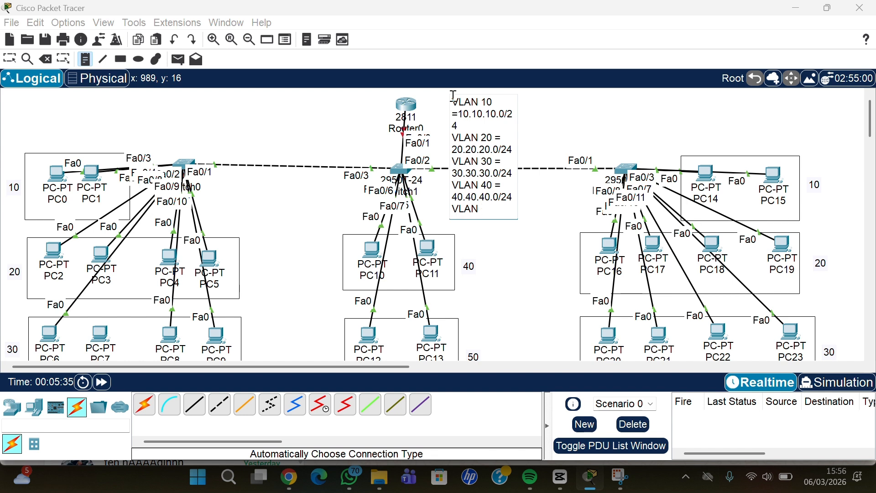
pyautogui.write(' 50 = 50.505.50')
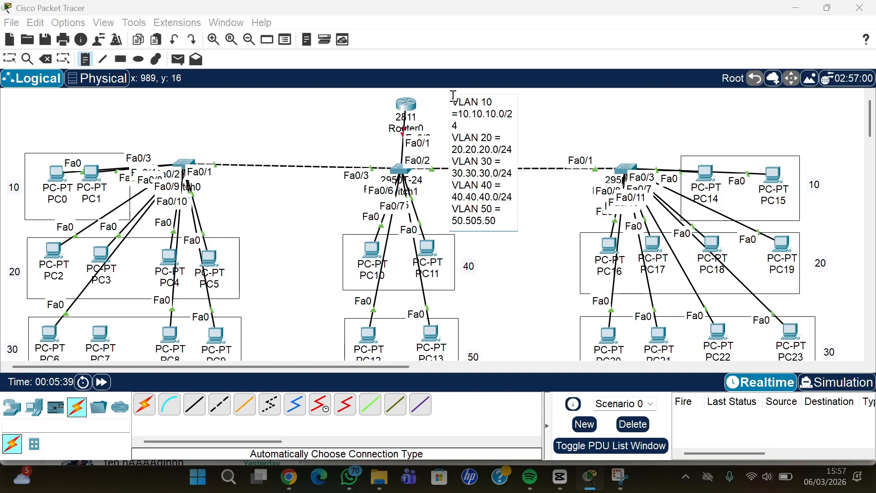
pyautogui.press('BackSpace')
pyautogui.press('BackSpace')
pyautogui.press('BackSpace')
pyautogui.press('BackSpace')
pyautogui.write('.50.0/24')
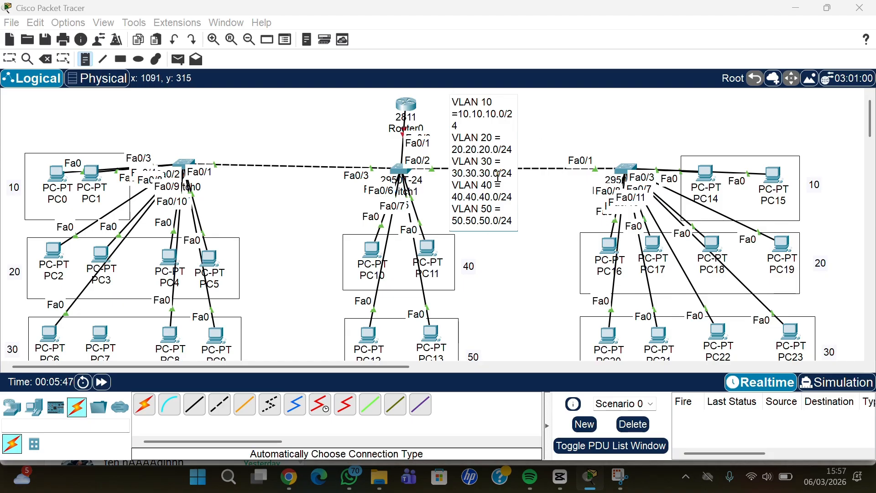
pyautogui.click(10, 59)
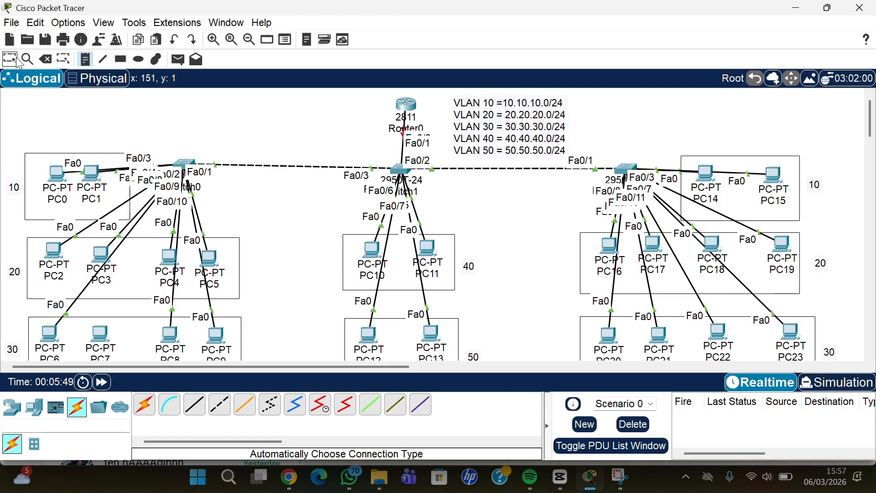
pyautogui.moveTo(531, 136)
pyautogui.mouseDown()
pyautogui.moveTo(525, 129)
pyautogui.moveTo(522, 140)
pyautogui.mouseUp()
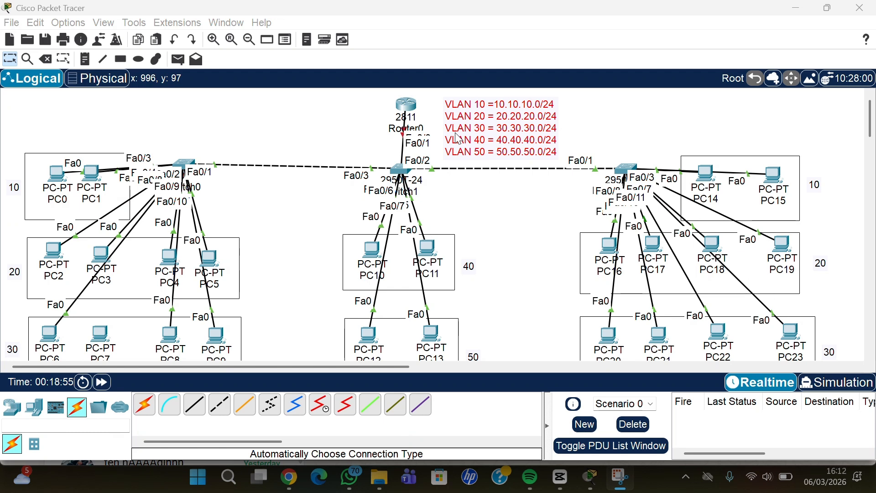
# - Open Router0's device window, make it narrower and place it clear of the router and the VLAN note
pyautogui.click(406, 109)
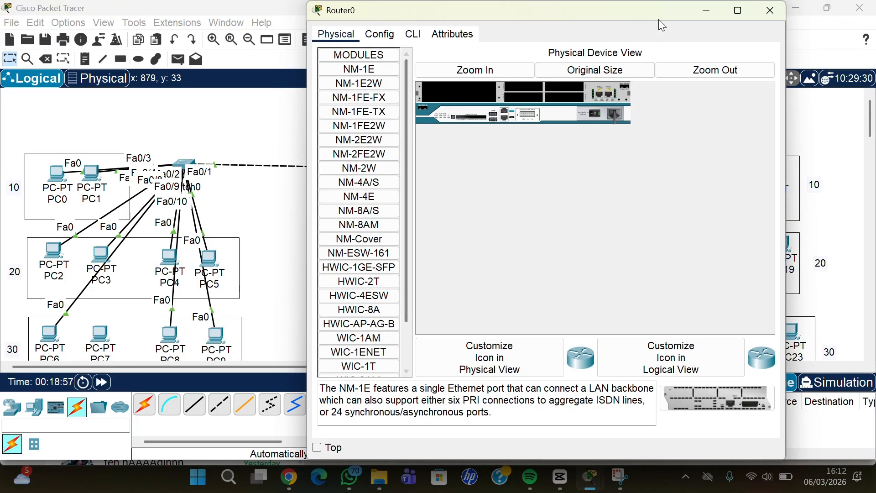
pyautogui.moveTo(628, 9); pyautogui.dragTo(511, 72)
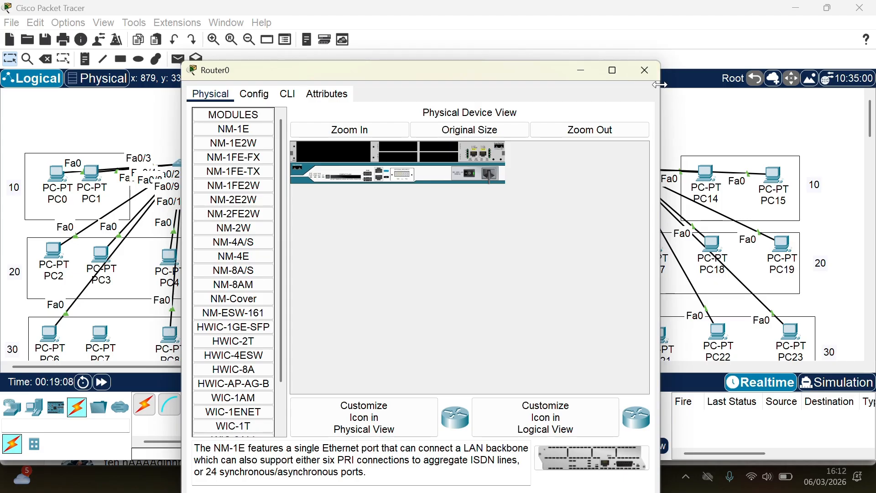
pyautogui.moveTo(660, 83); pyautogui.dragTo(526, 78)
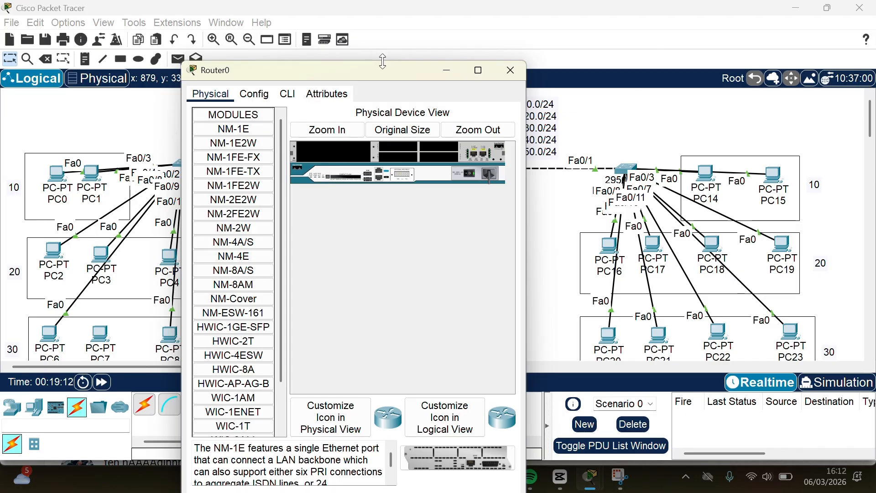
pyautogui.moveTo(380, 61); pyautogui.dragTo(223, 63)
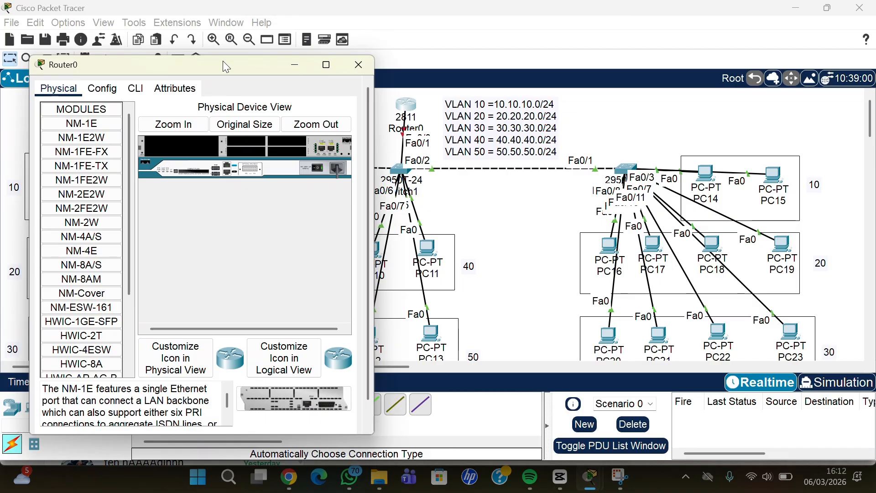
# - Open Router0's command line and answer N to the initial configuration dialog
pyautogui.click(136, 88)
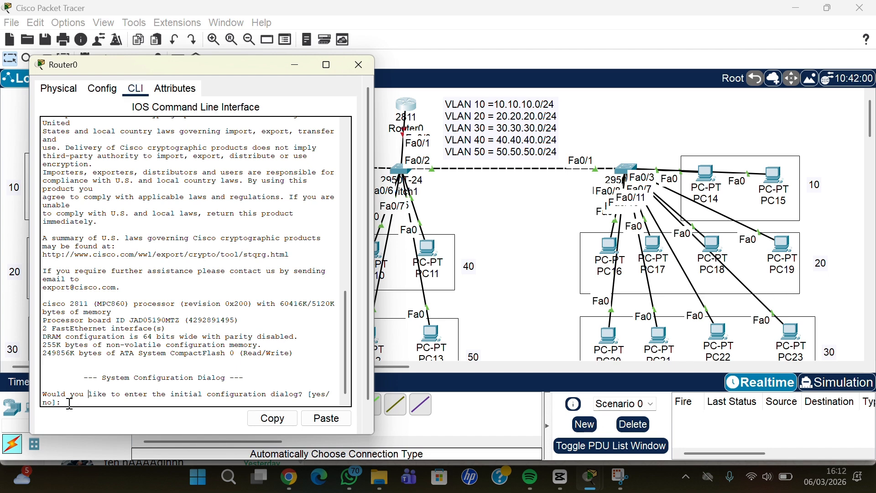
pyautogui.write('N')
pyautogui.press('Return')
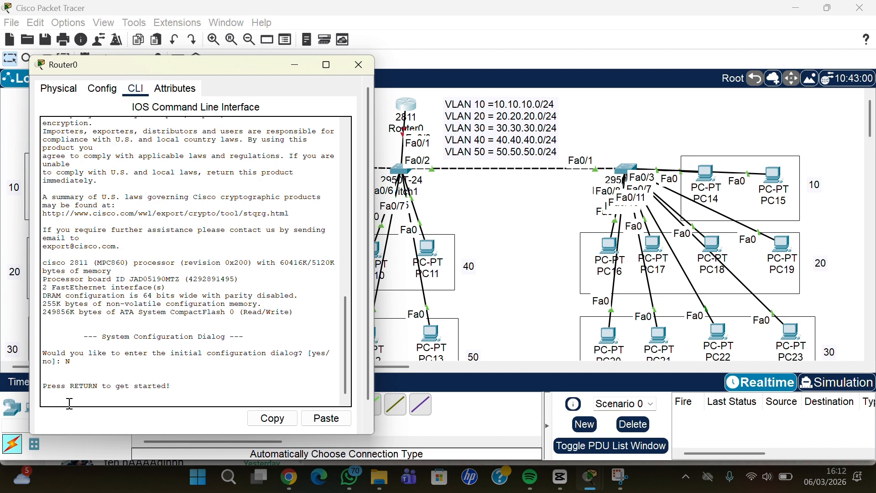
# - Enter privileged mode on Router0 with ENA, and enter global configuration mode with conf t
pyautogui.press('Return')
pyautogui.press('Return')
pyautogui.write('ENA')
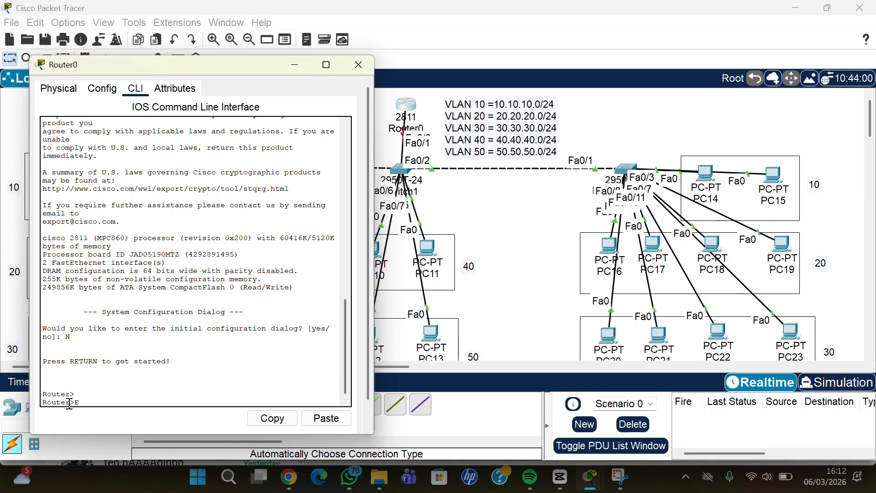
pyautogui.press('Return')
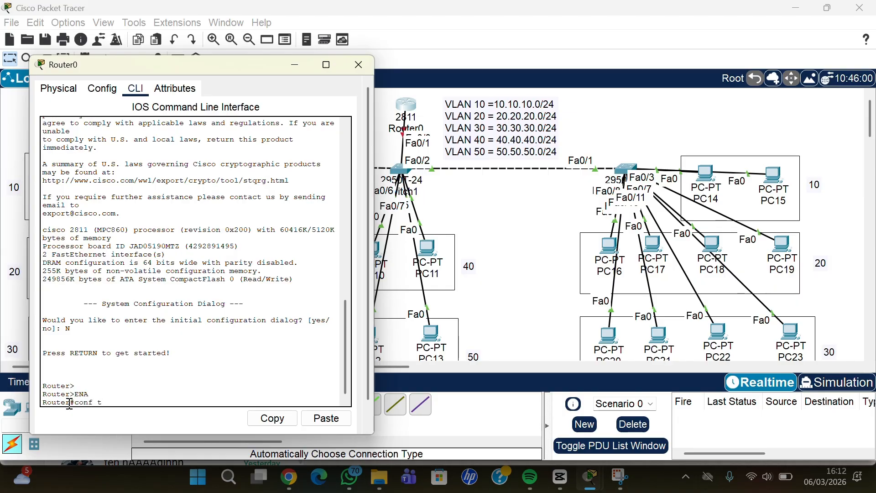
pyautogui.write('conf t')
pyautogui.press('Return')
pyautogui.press('Return')
pyautogui.press('Return')
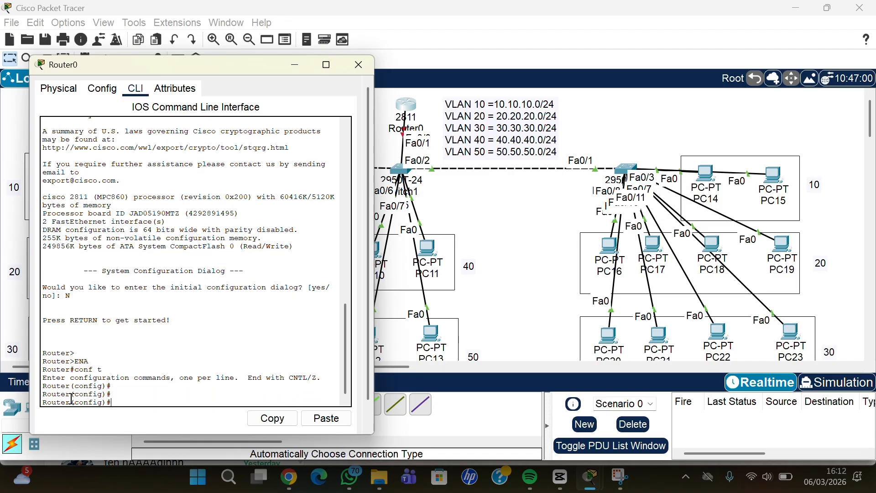
# - Nudge Router0 slightly in the topology, bring up its interface fa0/0 with no shutdown, and return to global configuration mode
pyautogui.moveTo(406, 103)
pyautogui.mouseDown()
pyautogui.moveTo(423, 83)
pyautogui.moveTo(363, 80)
pyautogui.moveTo(344, 110)
pyautogui.moveTo(383, 102)
pyautogui.moveTo(322, 121)
pyautogui.moveTo(397, 104)
pyautogui.moveTo(399, 79)
pyautogui.moveTo(403, 100)
pyautogui.mouseUp()
pyautogui.click(403, 99)
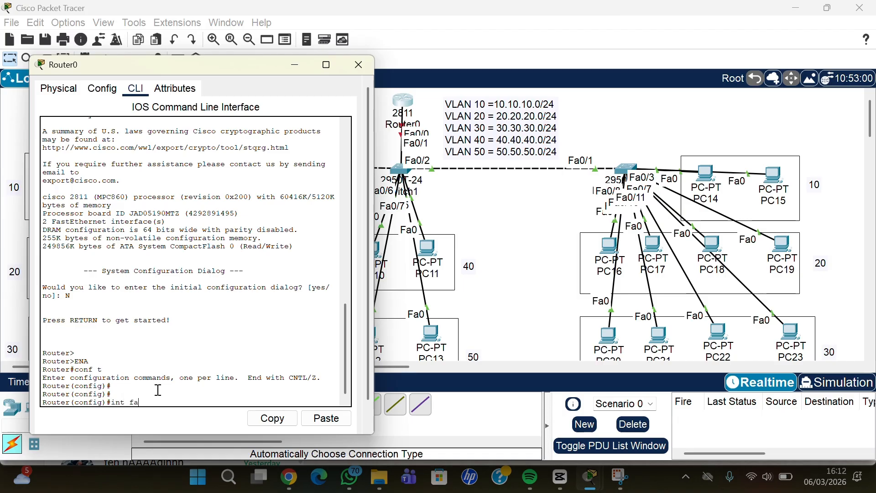
pyautogui.press('Return')
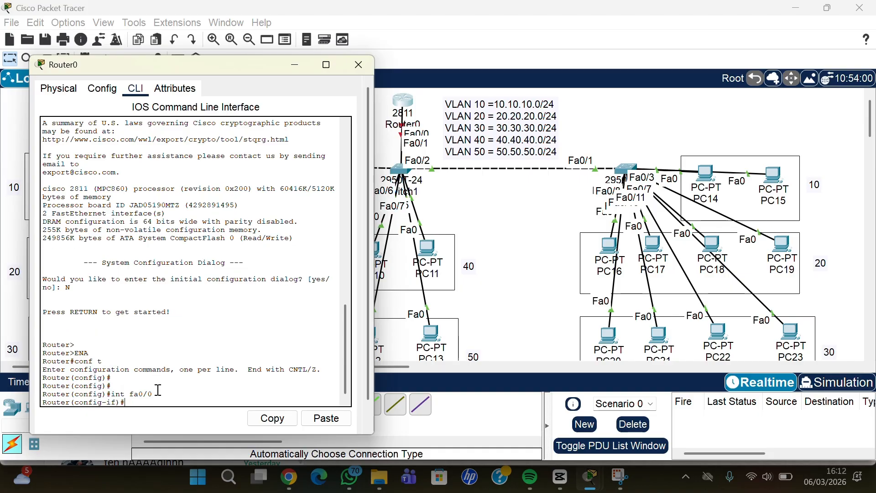
pyautogui.press('Return')
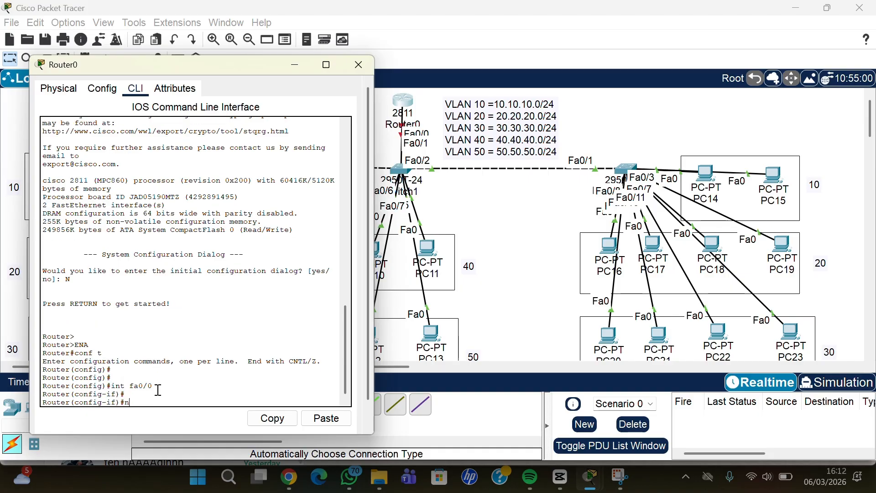
pyautogui.write('no shutdown')
pyautogui.press('Return')
pyautogui.press('Return')
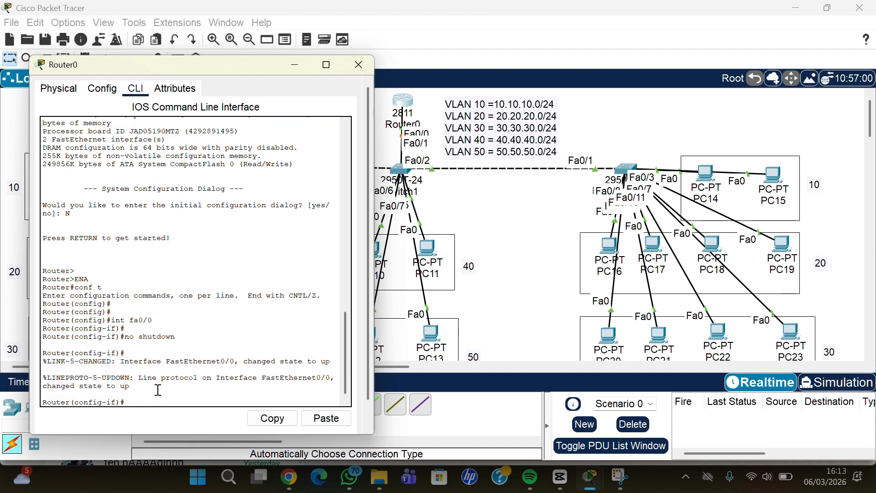
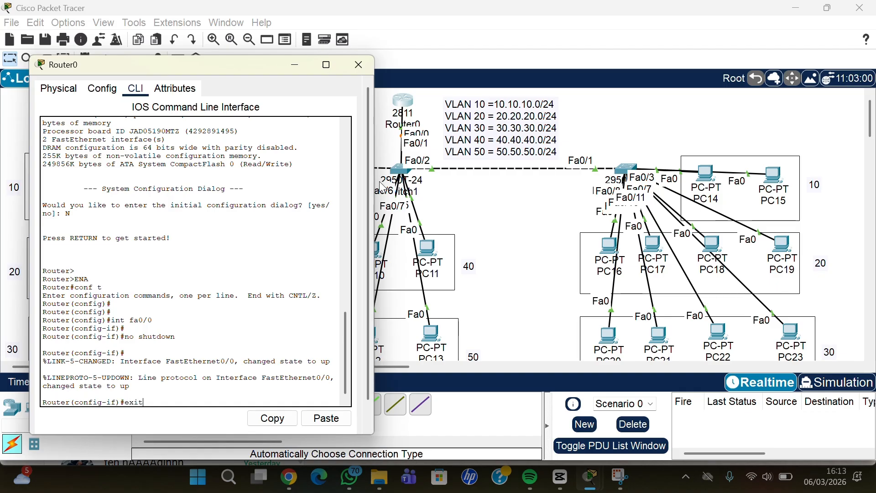
pyautogui.press('Return')
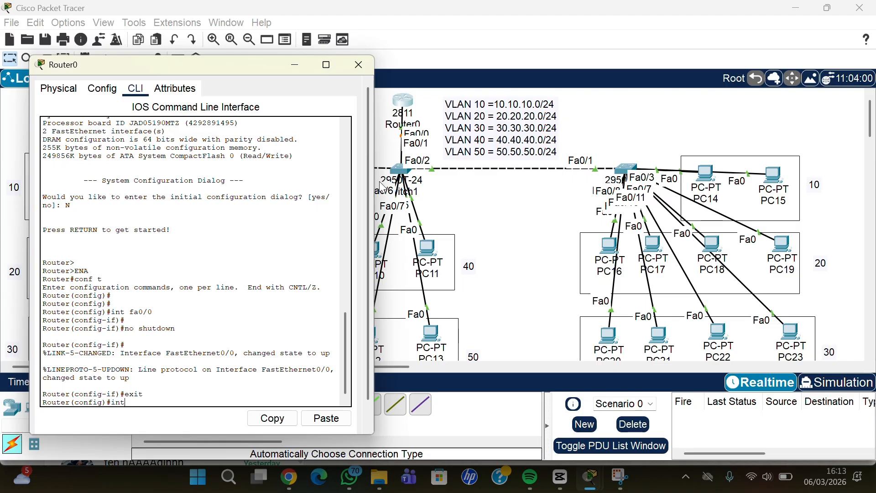
# - Create subinterface fa0/0.10 on Router0 and set its encapsulation to dot1Q 10
pyautogui.write('fa0/0.10')
pyautogui.press('Return')
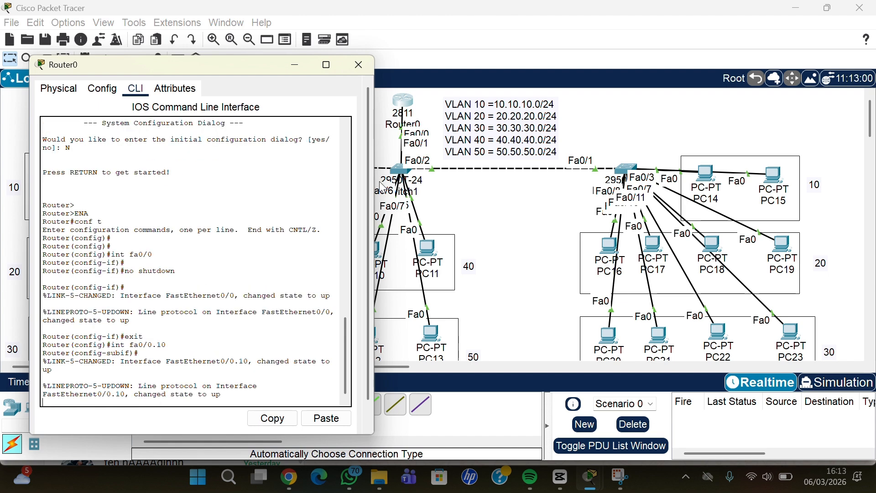
pyautogui.press('Return')
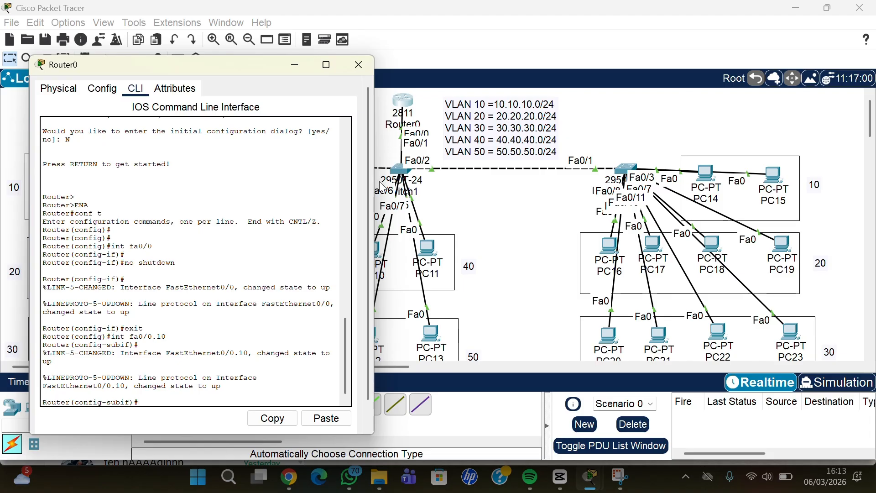
pyautogui.write('enca')
pyautogui.press('Tab')
pyautogui.write('d')
pyautogui.press('Tab')
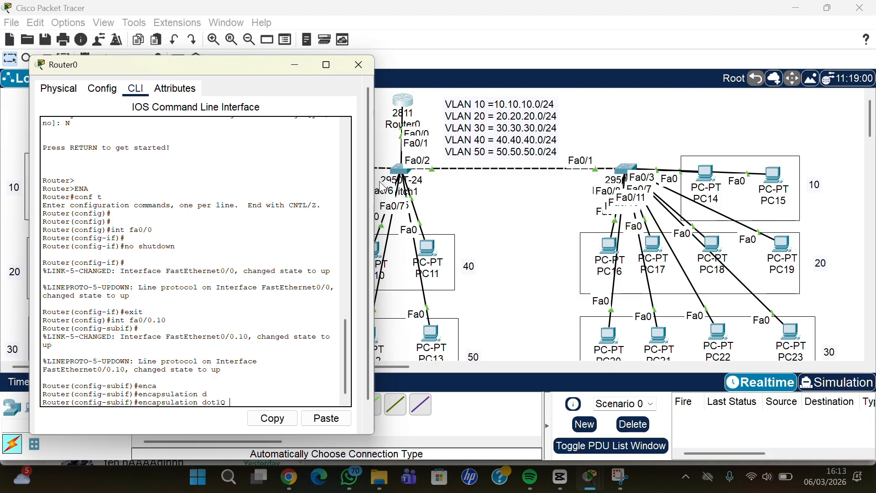
pyautogui.write('10')
pyautogui.press('Return')
# - Assign IP address 10.10.10.1 with mask 255.255.255.0 to subinterface fa0/0.10 and exit its configuration
pyautogui.write('ip ')
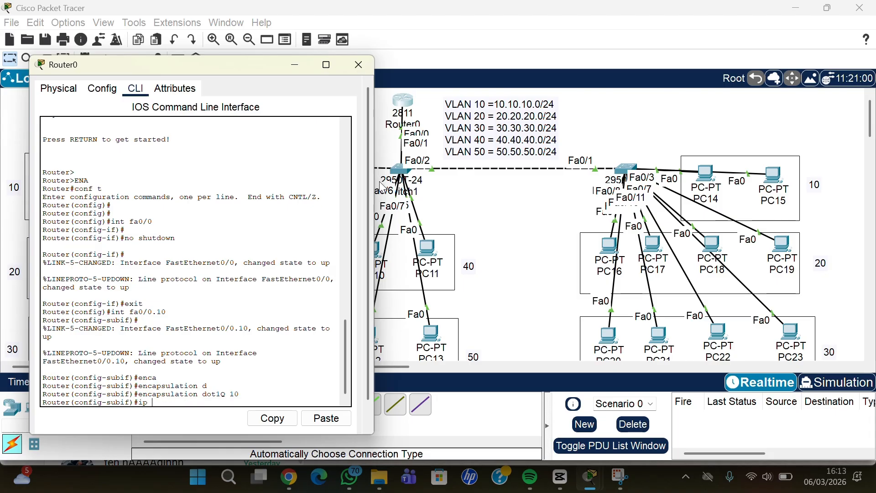
pyautogui.write('address 10.10.10.1 255.255.255.0')
pyautogui.press('Return')
pyautogui.press('Return')
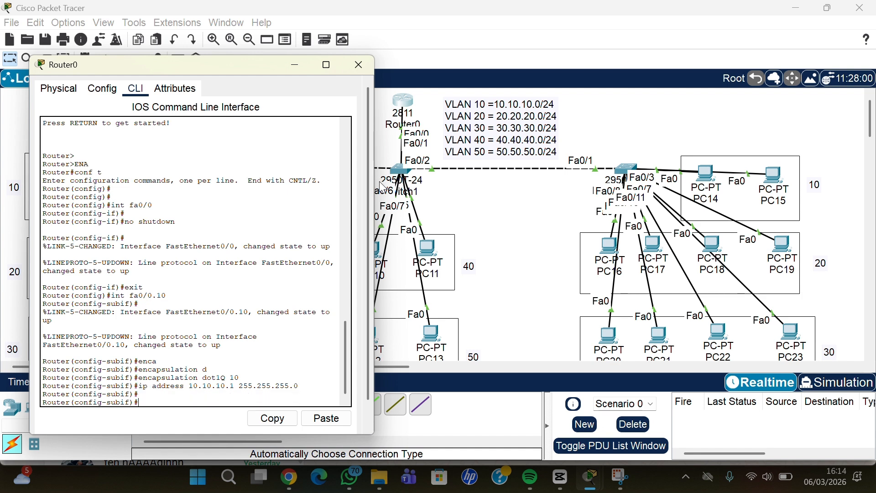
pyautogui.write('exit')
pyautogui.press('Return')
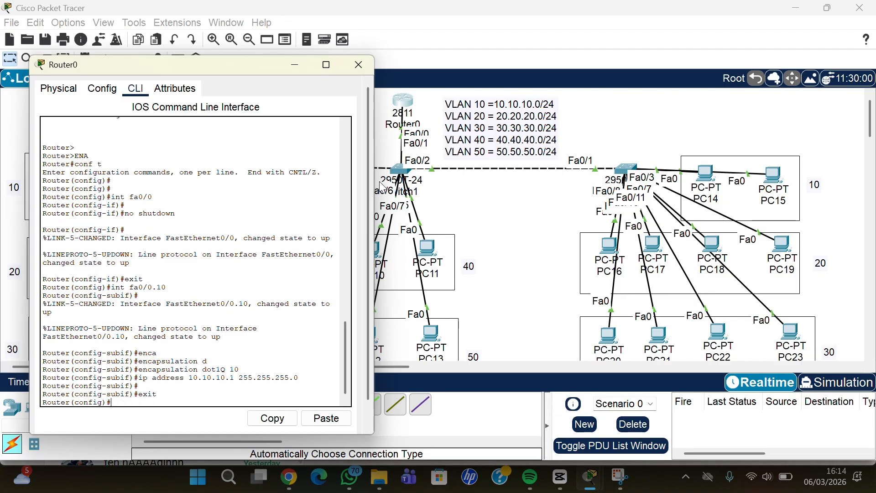
# - Create subinterface fa0/0.20 on Router0 and set its encapsulation to dot1Q 20
pyautogui.write('int fa0/0.20')
pyautogui.press('Return')
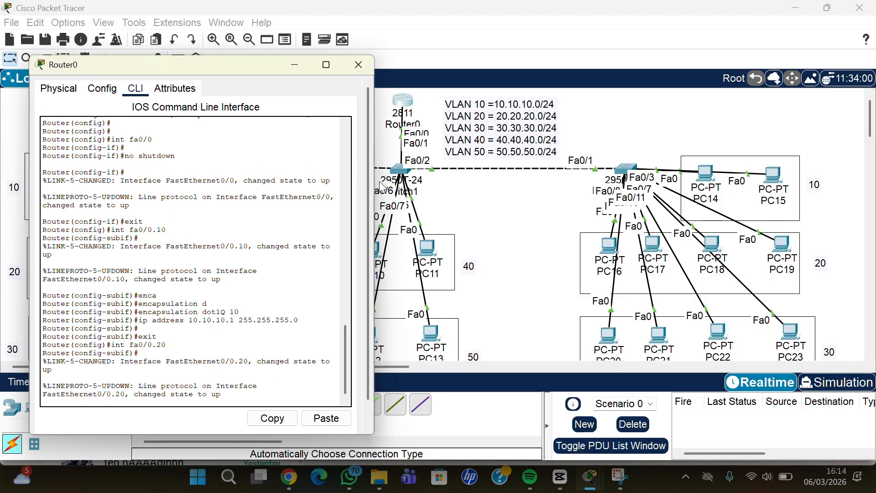
pyautogui.press('Return')
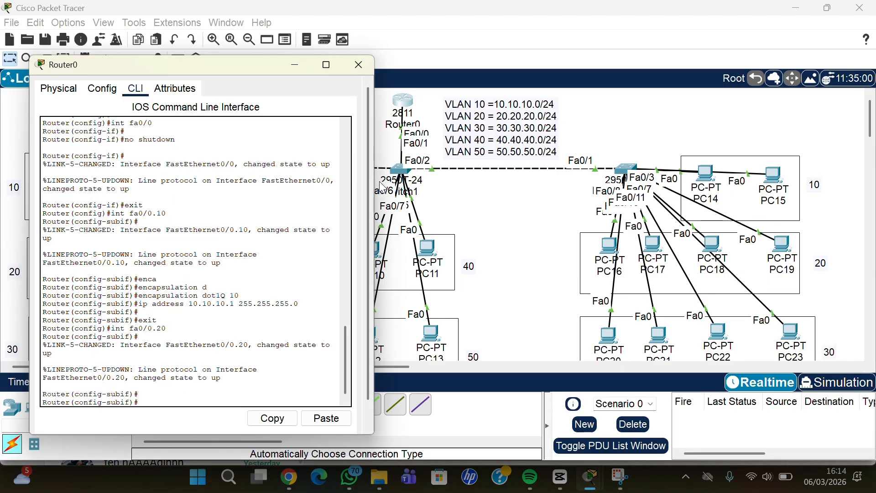
pyautogui.write('enca')
pyautogui.press('Tab')
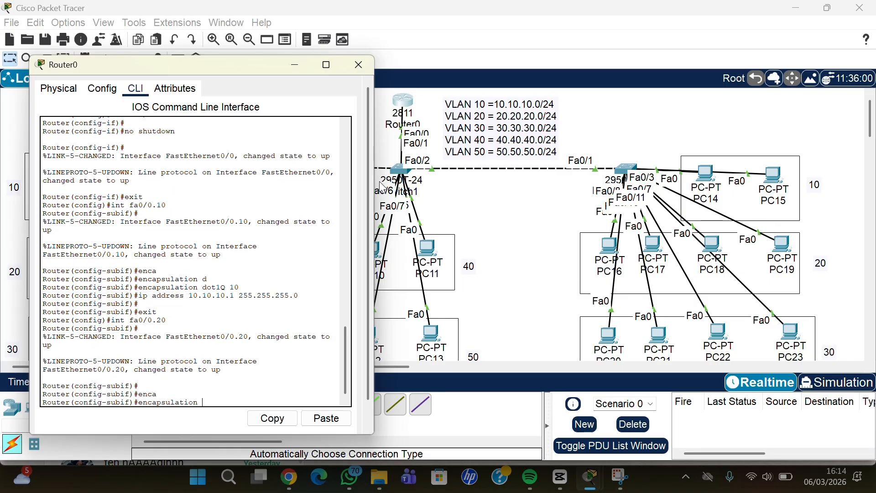
pyautogui.write('d')
pyautogui.press('Tab')
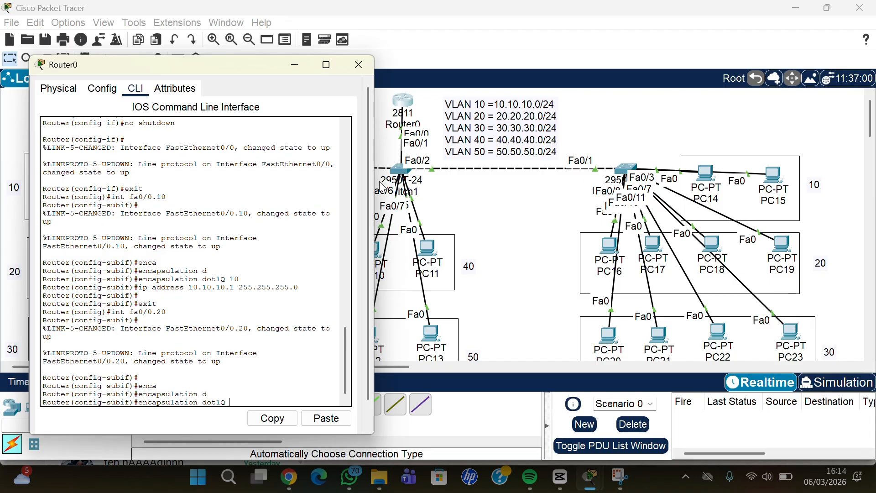
pyautogui.write('20')
pyautogui.press('Return')
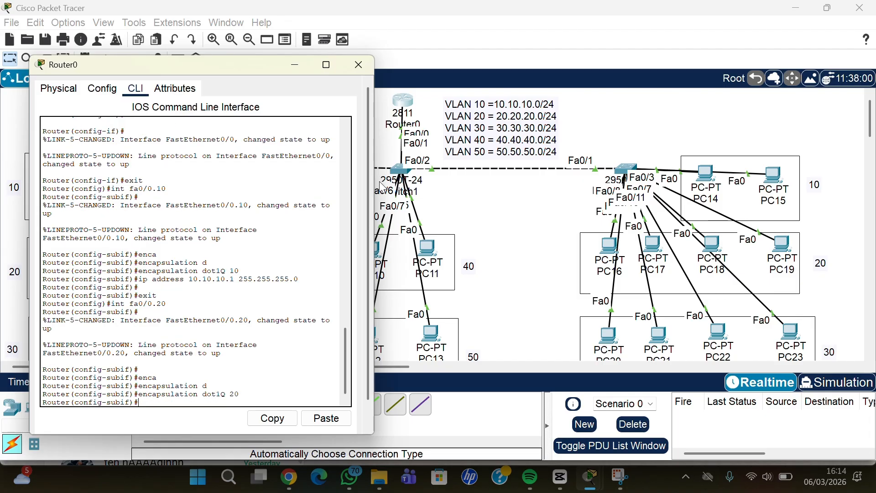
# - Assign IP address 20.20.20.1 with mask 255.255.255.0 to subinterface fa0/0.20 and exit its configuration
pyautogui.write('ip ad 20.20.20.1 255.255.2')
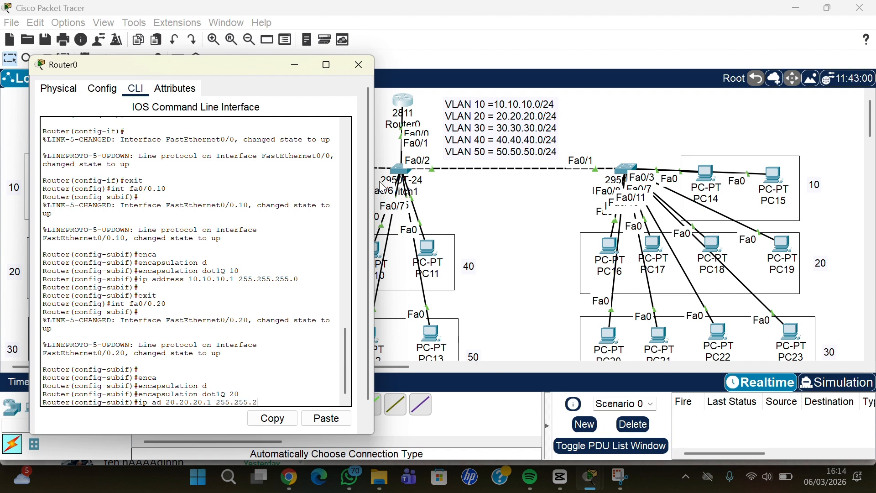
pyautogui.write('55.255.0')
pyautogui.press('Return')
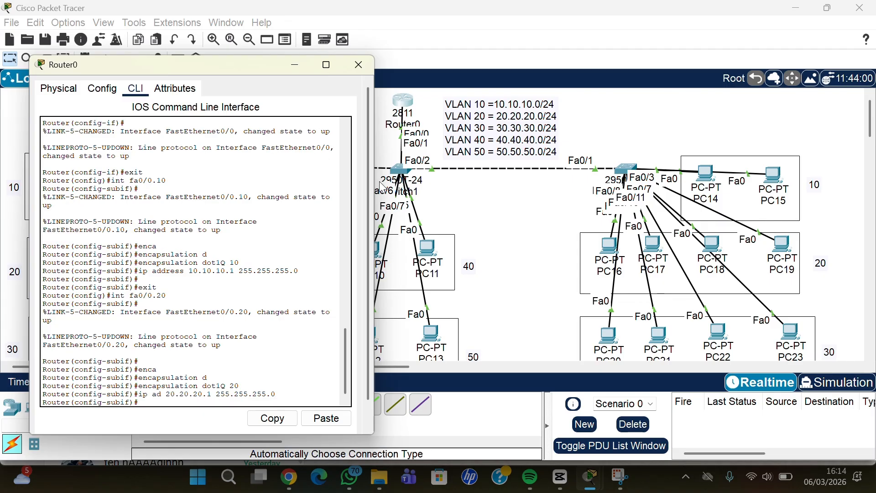
pyautogui.press('Return')
pyautogui.write('ex')
pyautogui.press('Return')
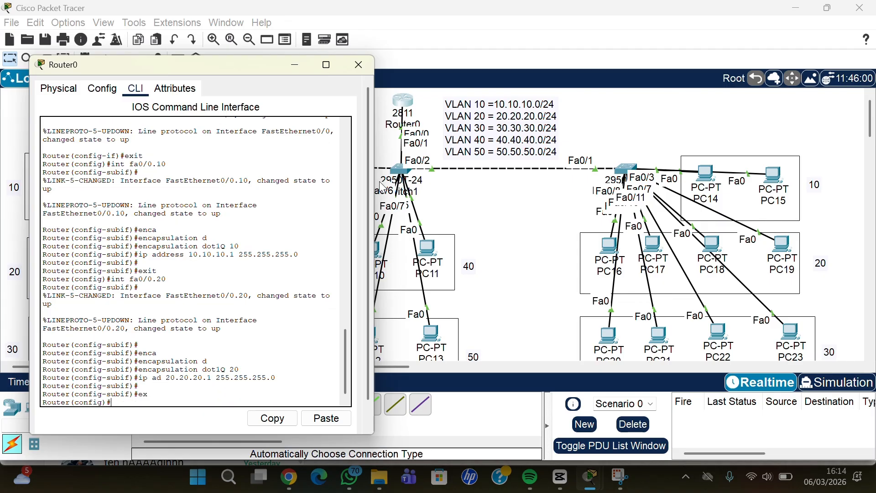
# - Create subinterface fa0/0.30 on Router0 from global configuration mode
pyautogui.write('int fa0/0.30')
pyautogui.press('Return')
pyautogui.press('Return')
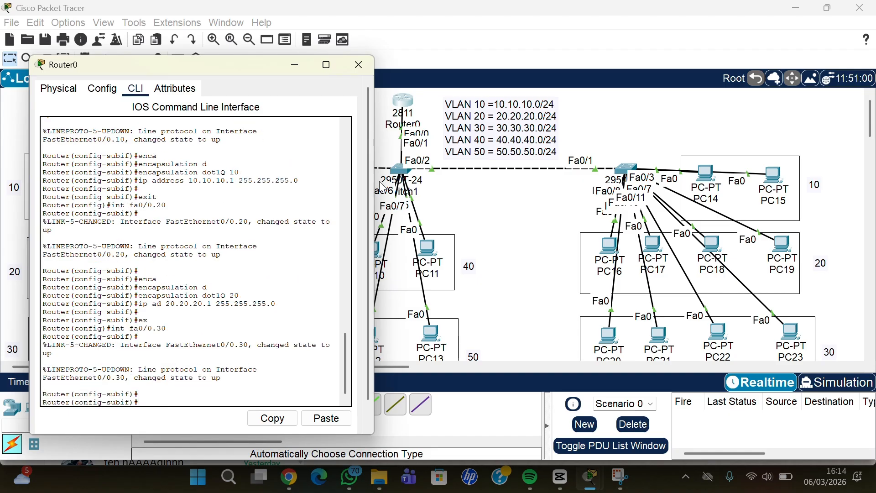
pyautogui.write('w')
pyautogui.press('BackSpace')
pyautogui.write('ec')
pyautogui.press('Tab')
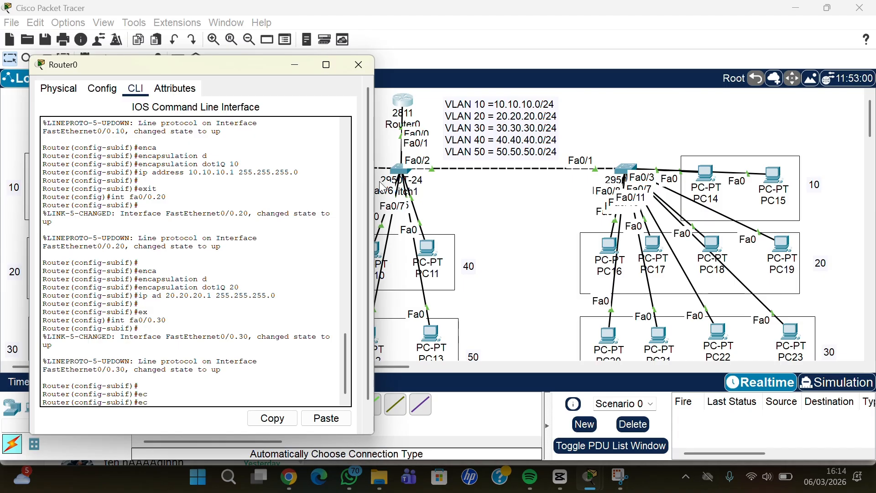
pyautogui.write('en')
pyautogui.press('Tab')
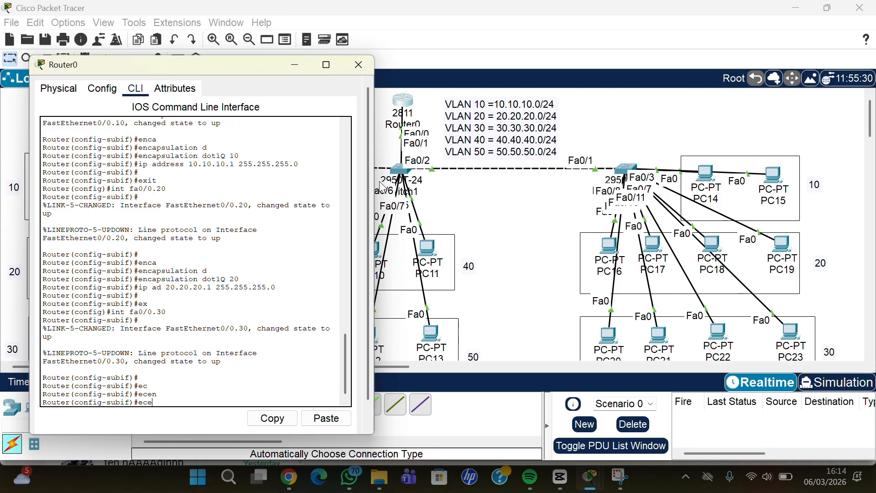
pyautogui.press('BackSpace')
pyautogui.press('BackSpace')
pyautogui.press('BackSpace')
pyautogui.press('BackSpace')
# - Set the encapsulation of subinterface fa0/0.30 to dot1Q 30
pyautogui.write('em')
pyautogui.press('Tab')
pyautogui.write('d')
pyautogui.press('Tab')
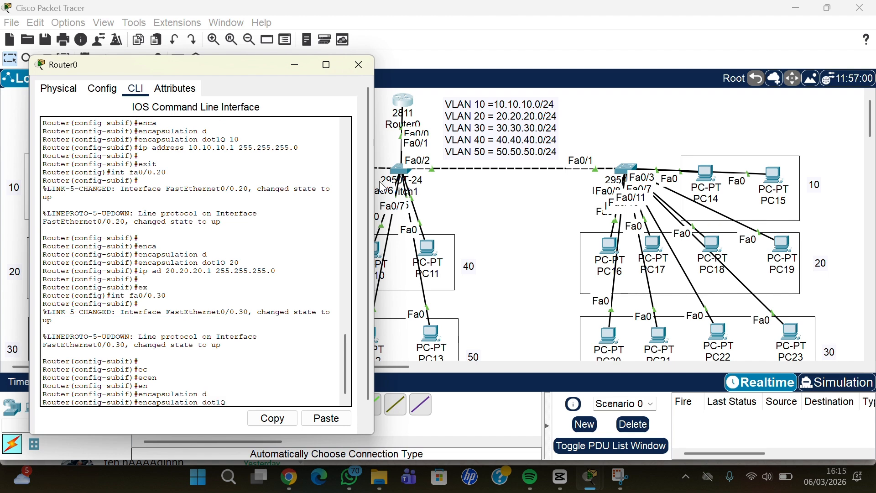
pyautogui.write('30')
pyautogui.press('Return')
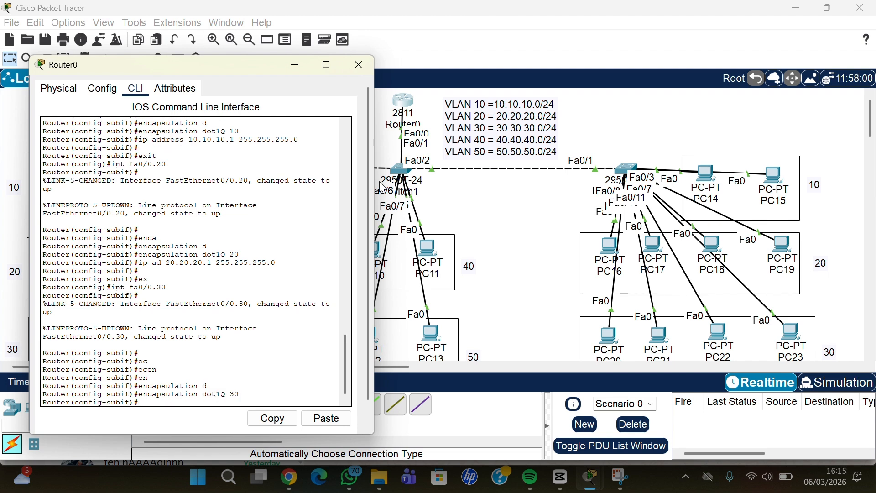
# - Assign IP address 30.30.30.1 with mask 255.255.255.0 to subinterface fa0/0.30 and exit its configuration
pyautogui.write('ip ad 30.303.03')
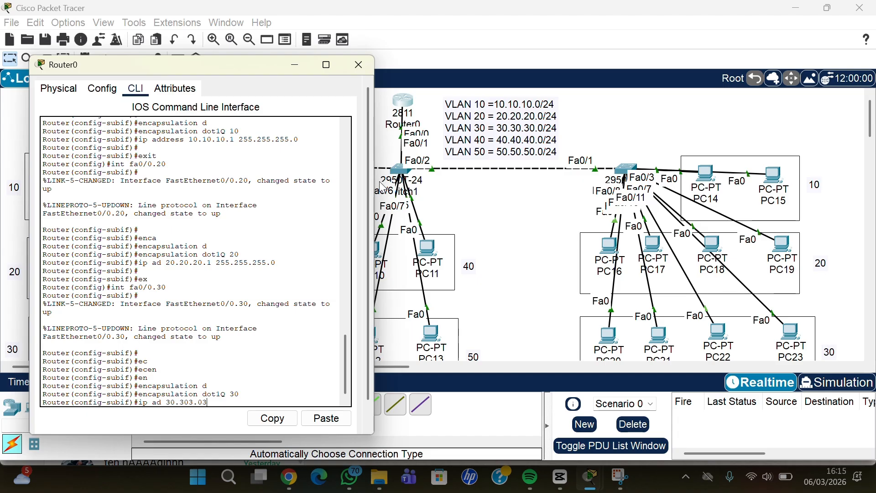
pyautogui.press('BackSpace')
pyautogui.press('BackSpace')
pyautogui.press('BackSpace')
pyautogui.press('BackSpace')
pyautogui.write('.0')
pyautogui.press('BackSpace')
pyautogui.write('30.30')
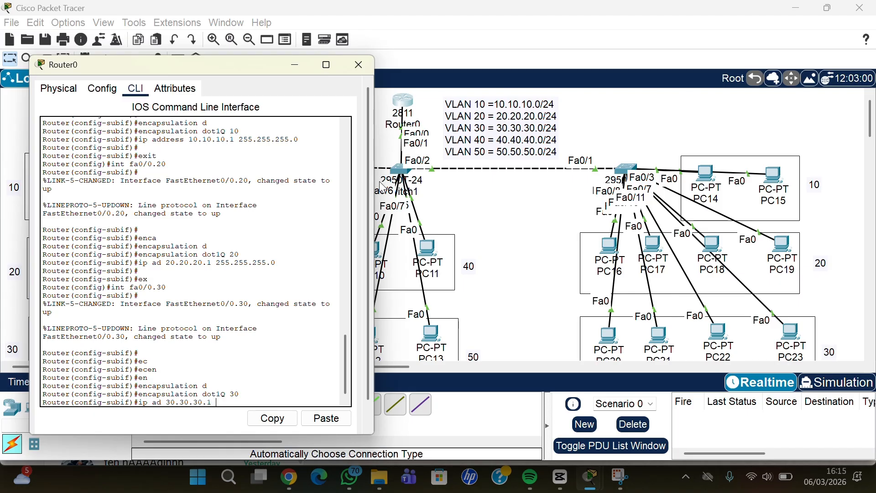
pyautogui.write('1 255.255.255.0')
pyautogui.press('Return')
pyautogui.press('Return')
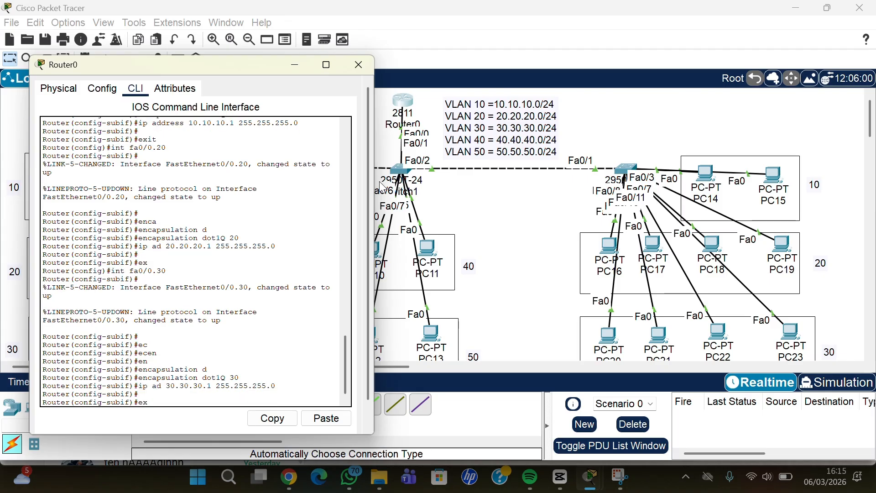
pyautogui.press('Return')
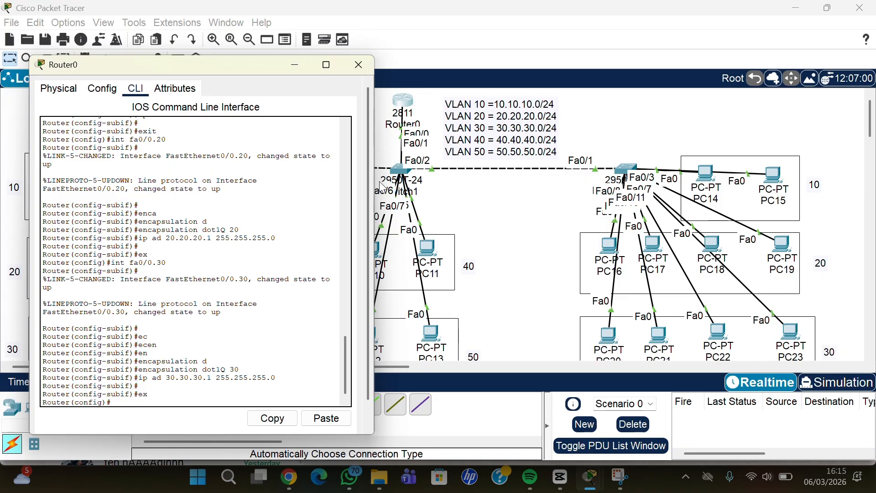
# - Create subinterface fa0/0.40 on Router0 from global configuration mode
pyautogui.write('int fa0/0')
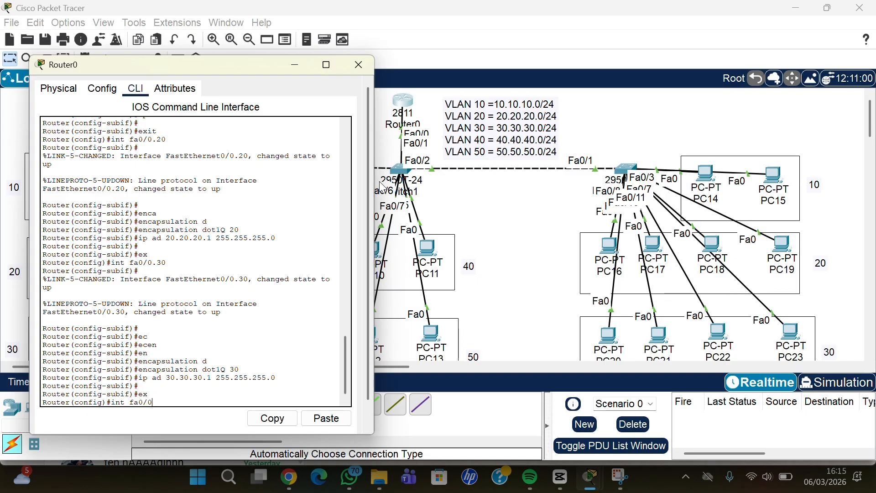
pyautogui.write('.40')
pyautogui.press('Return')
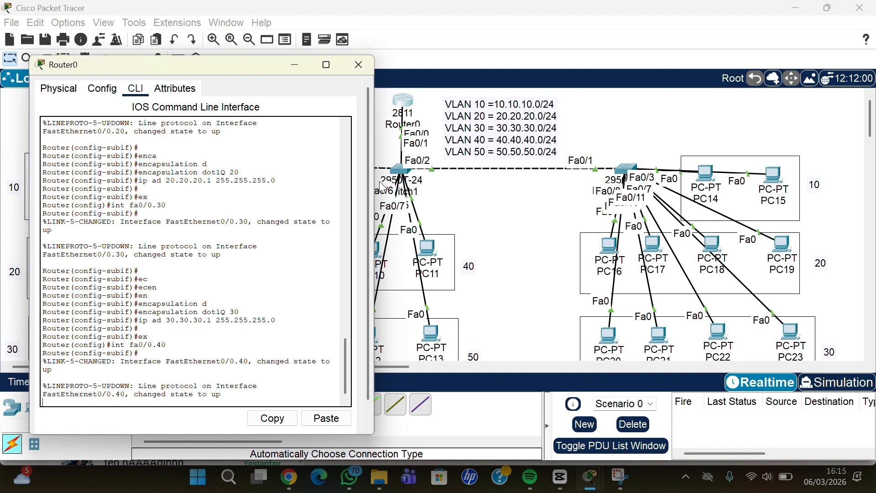
pyautogui.press('Return')
pyautogui.press('Return')
# - Set the encapsulation of subinterface fa0/0.40 to dot1Q 40
pyautogui.write('en')
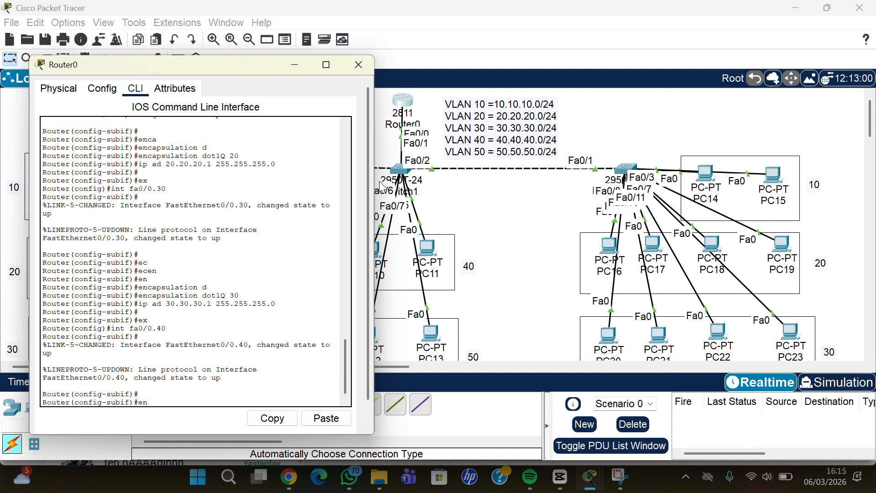
pyautogui.press('Tab')
pyautogui.write('d')
pyautogui.press('Tab')
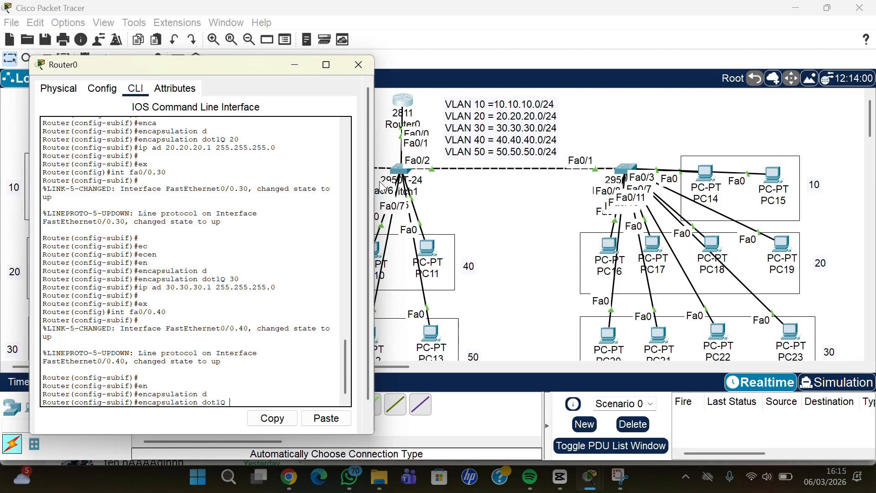
pyautogui.write('40')
pyautogui.press('Return')
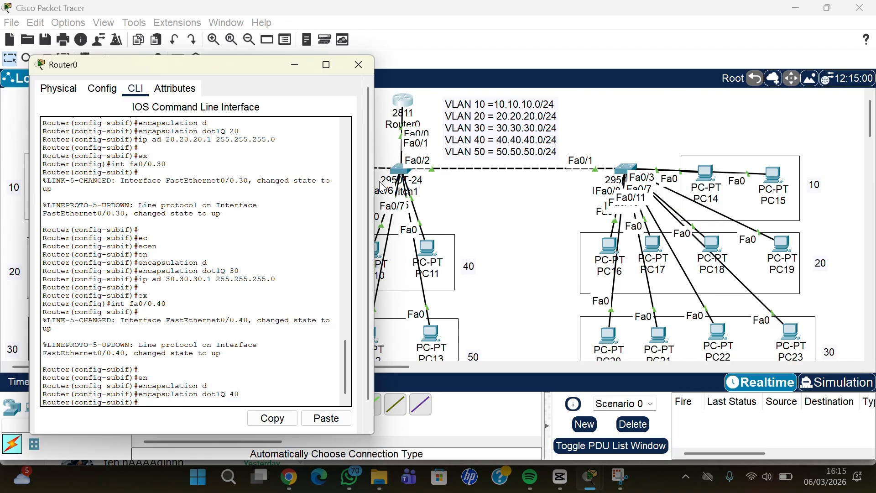
# - Assign IP address 40.40.40.1 with mask 255.255.255.0 to subinterface fa0/0.40 and exit its configuration
pyautogui.write('ip ad 40.404.4')
pyautogui.press('BackSpace')
pyautogui.press('BackSpace')
pyautogui.write('.40.1 255.255.255')
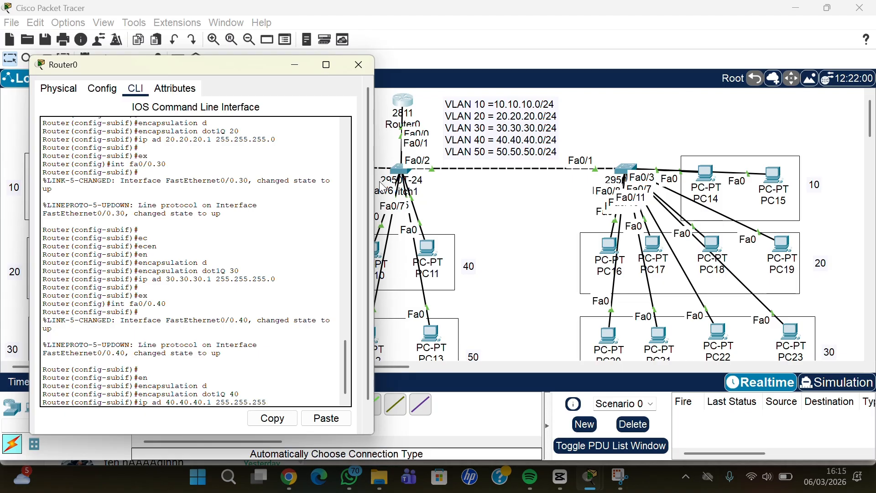
pyautogui.write('.0')
pyautogui.press('Return')
pyautogui.press('Return')
pyautogui.press('Return')
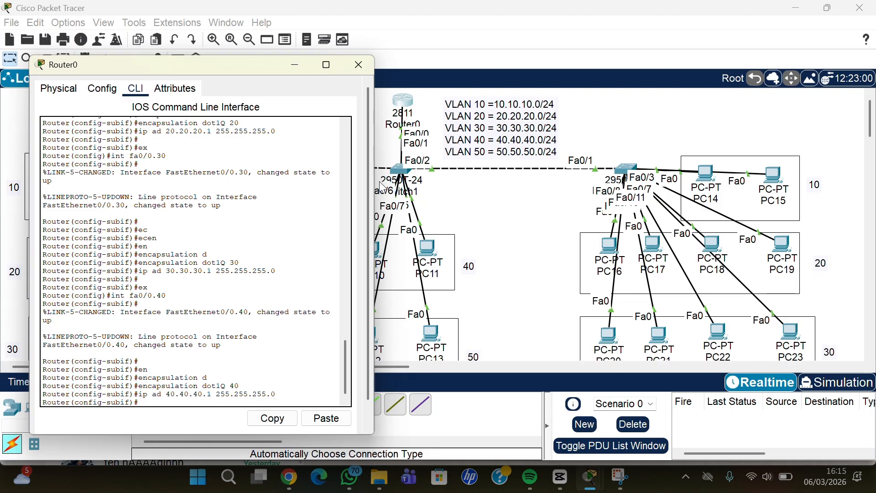
pyautogui.write('ex')
pyautogui.press('Return')
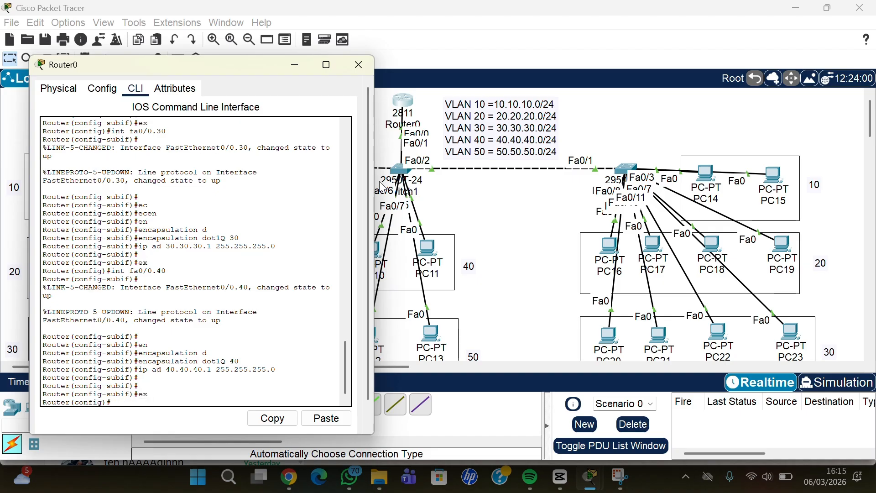
pyautogui.press('Return')
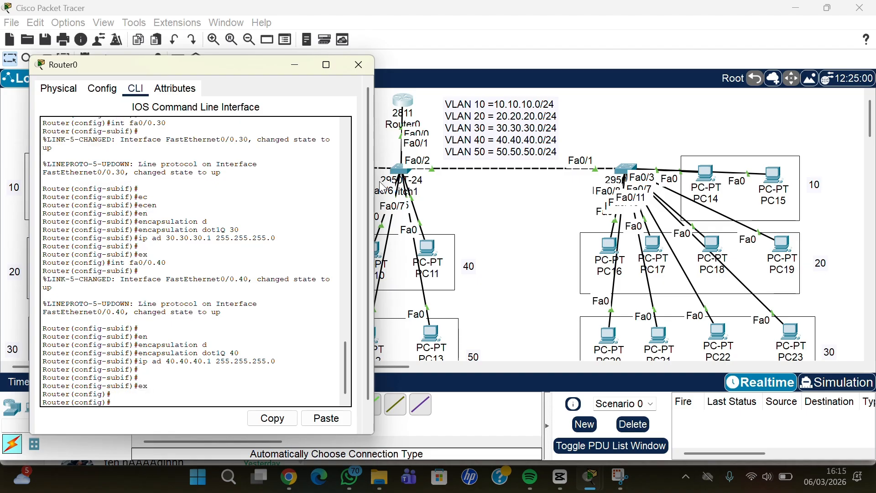
# - Create subinterface fa0/0.50 on Router0 from global configuration mode
pyautogui.write('int fa0/0.50')
pyautogui.press('Return')
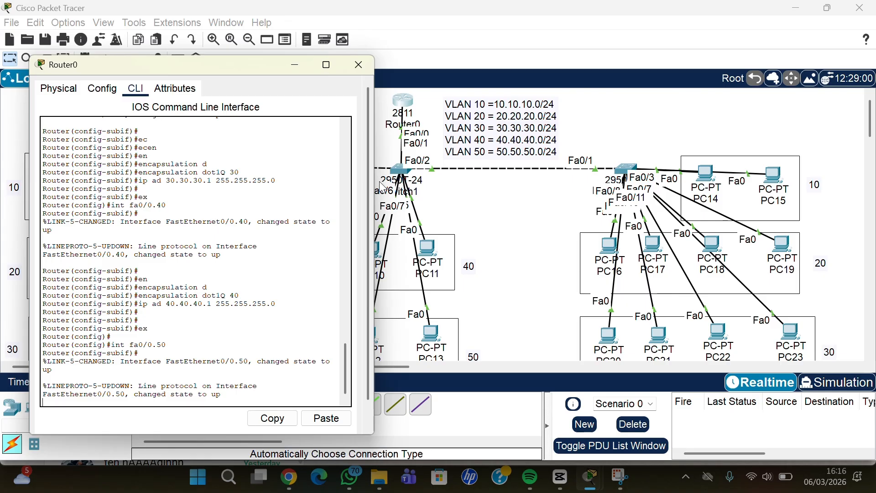
pyautogui.press('Return')
pyautogui.press('Return')
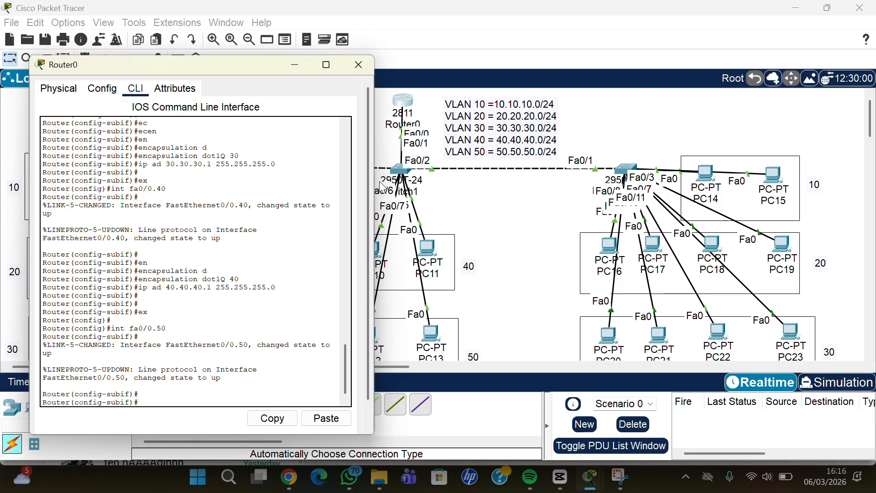
# - Set the encapsulation of subinterface fa0/0.50 to dot1Q 50
pyautogui.write('en')
pyautogui.press('Tab')
pyautogui.write('d')
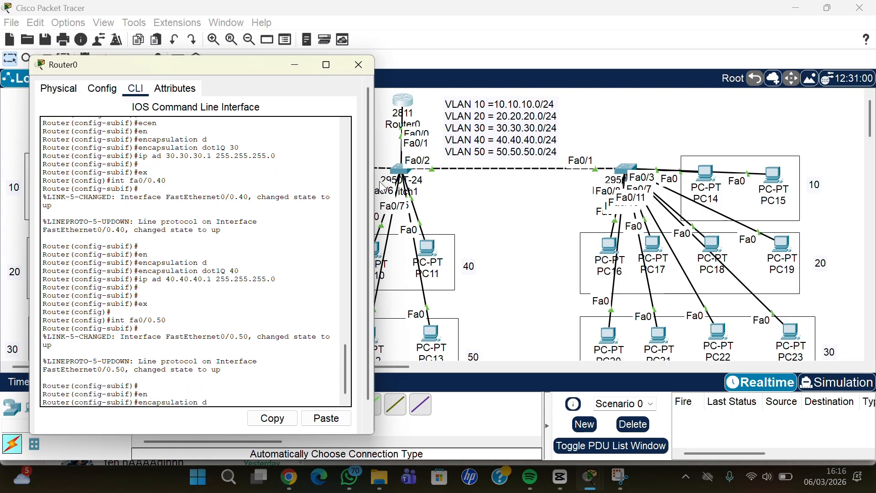
pyautogui.press('Tab')
pyautogui.write('50')
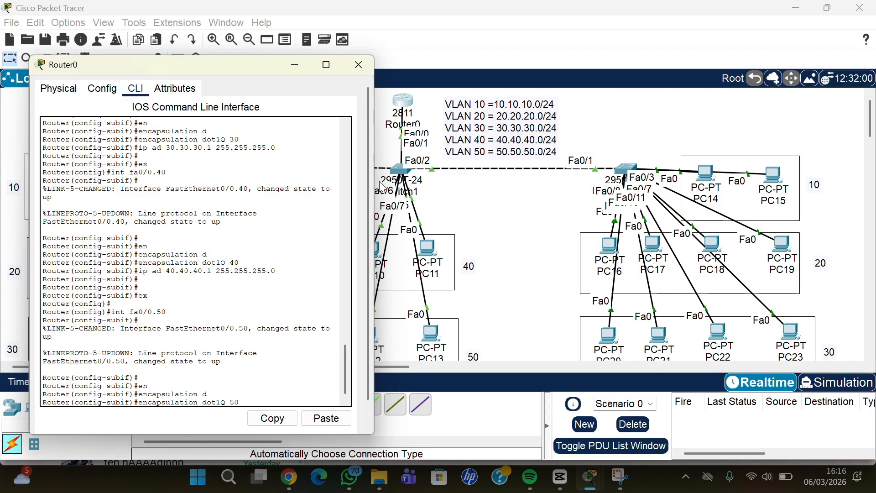
pyautogui.press('Return')
pyautogui.press('Return')
# - Assign IP address 50.50.50.1 with mask 255.255.255.0 to subinterface fa0/0.50 and exit its configuration
pyautogui.write('ip')
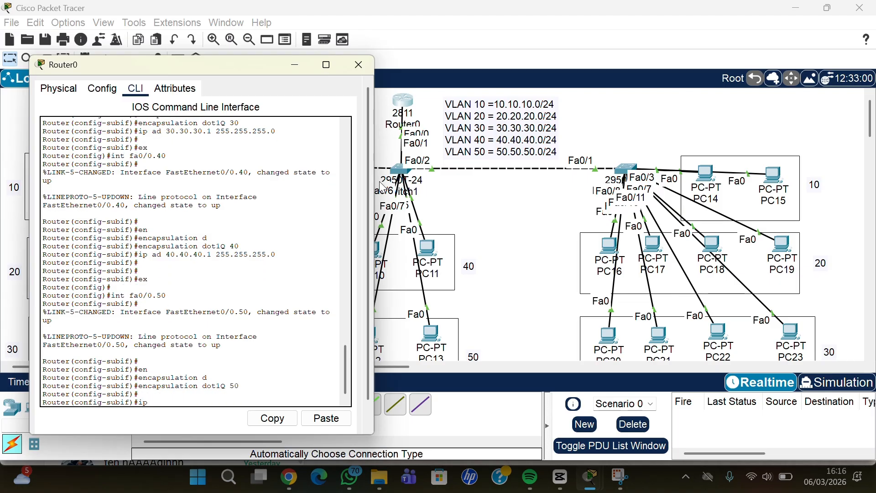
pyautogui.write(' ad 50.50.50.1 255.255.255')
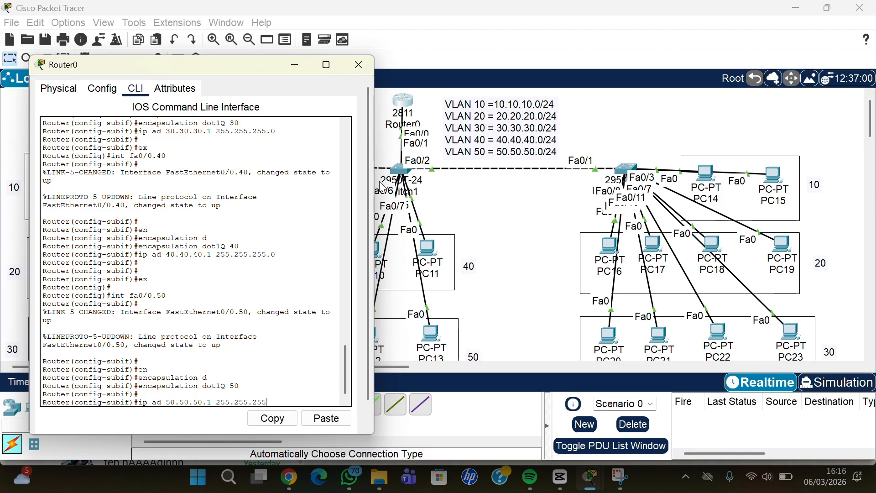
pyautogui.write('.0')
pyautogui.press('Return')
pyautogui.press('Return')
pyautogui.press('Return')
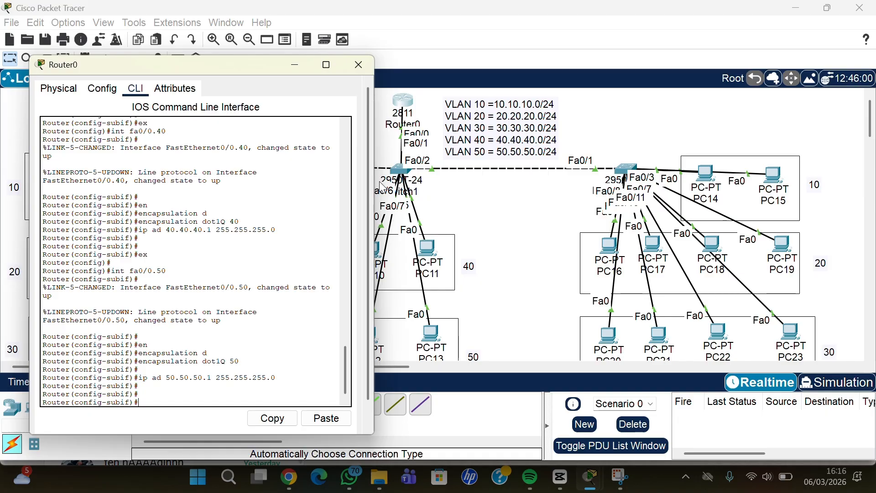
pyautogui.write('ex')
pyautogui.press('Return')
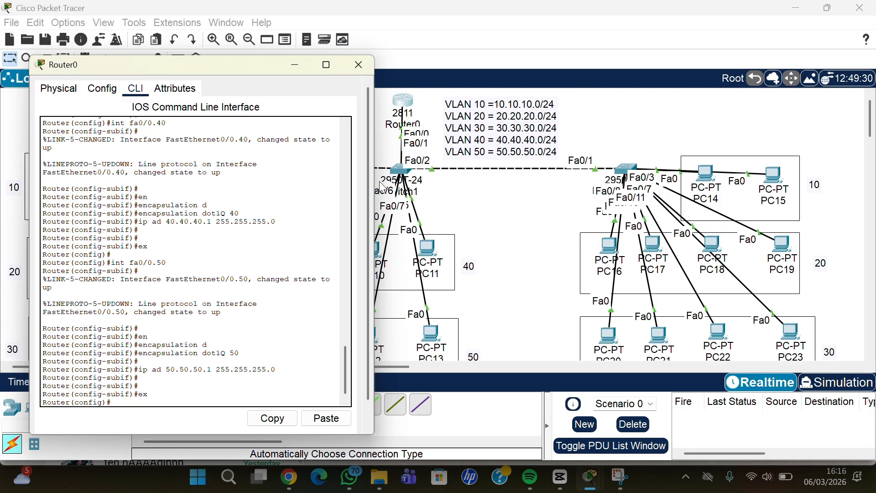
# - Create DHCP pool VLAN10 on Router0 with network 10.10.10.0 and mask 255.255.255.0
pyautogui.write('ip dhcp pool VLAN')
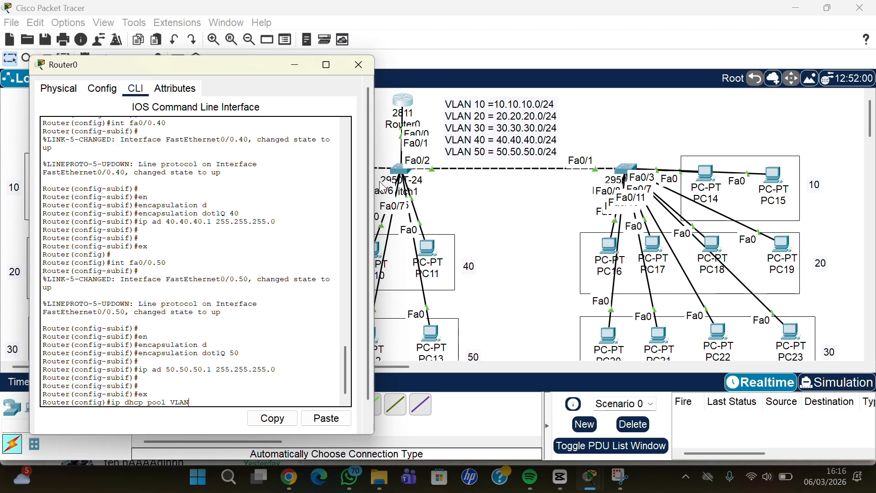
pyautogui.write('10')
pyautogui.press('Return')
pyautogui.press('Return')
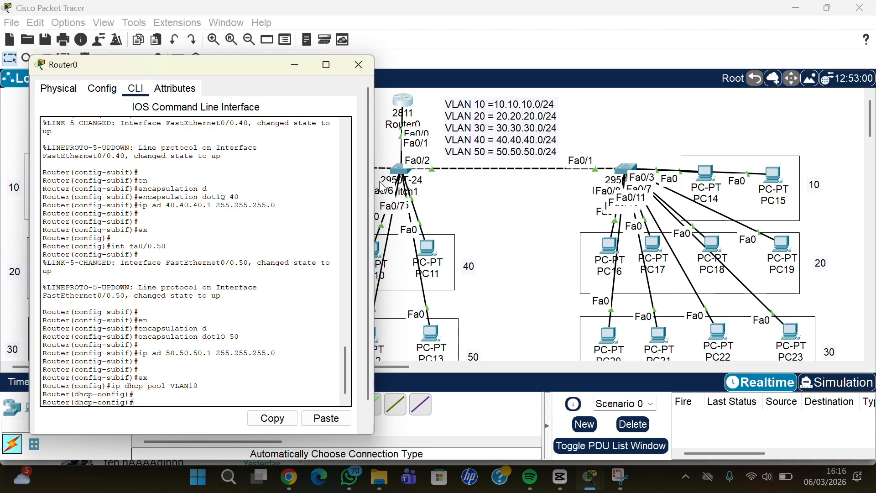
pyautogui.write('network 10.10.10.0 255.')
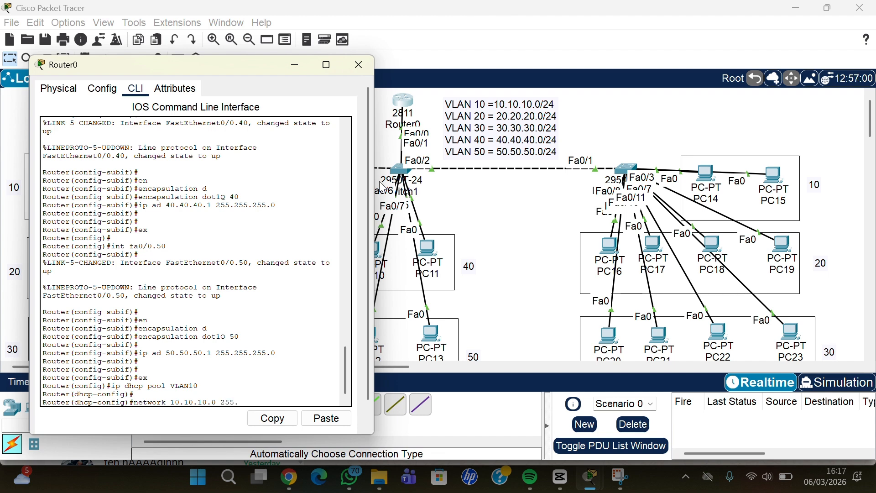
pyautogui.write('255.255.0')
pyautogui.press('Return')
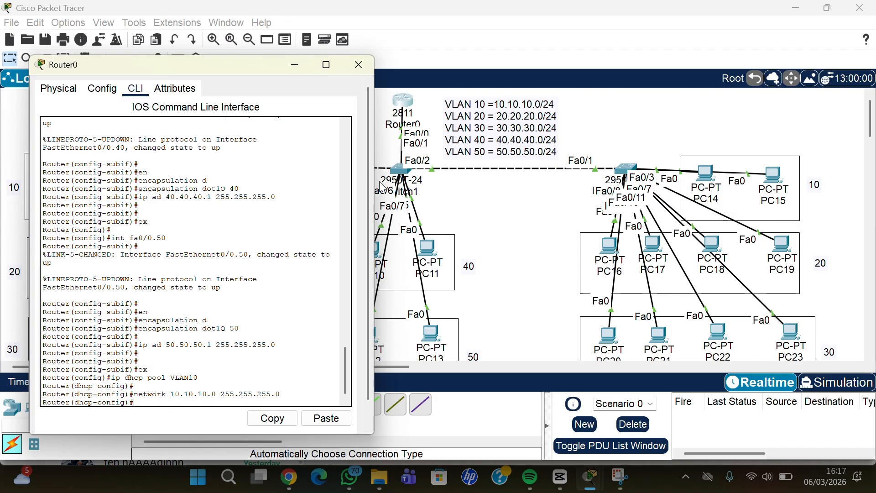
# - Set the default router of DHCP pool VLAN10 to 10.10.10.1
pyautogui.write('defau')
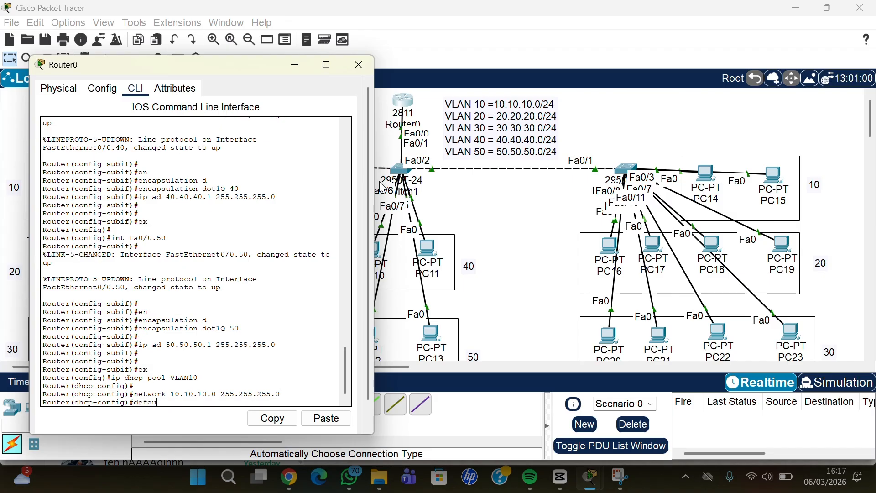
pyautogui.write('lt-')
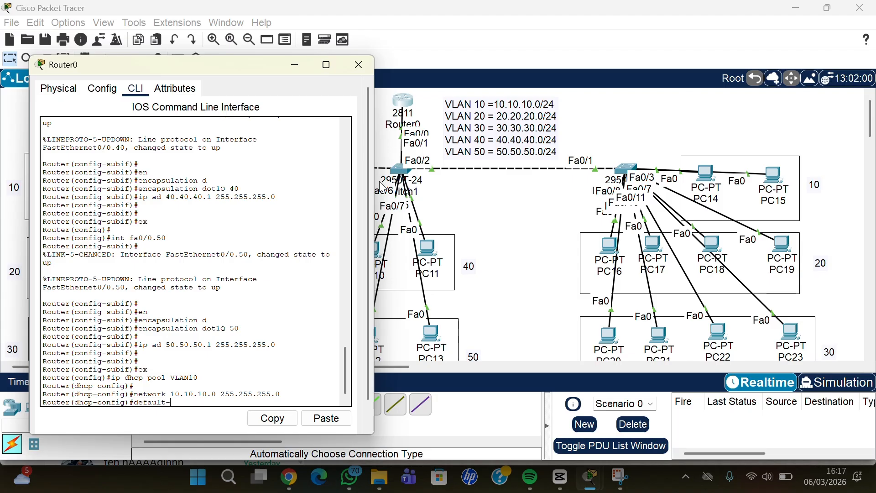
pyautogui.write('router 10.10.10.1')
pyautogui.press('Return')
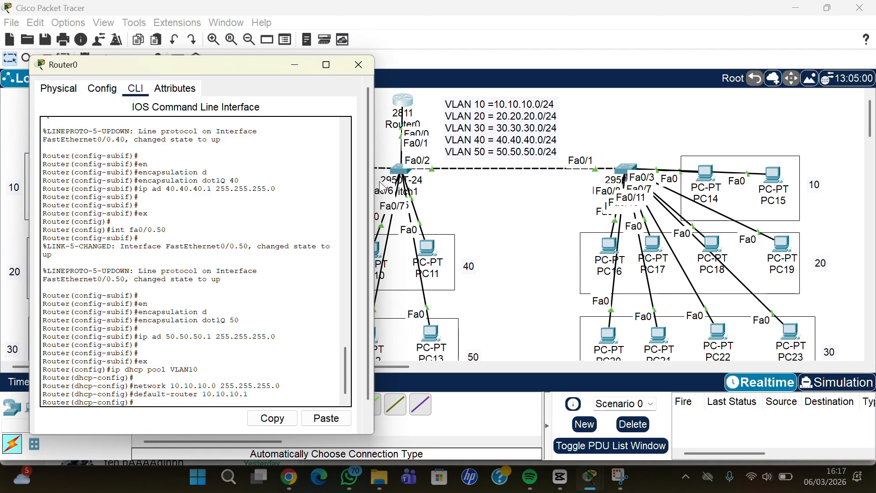
# - Set the DNS server of DHCP pool VLAN10 to 8.8.8.8 and exit the pool configuration
pyautogui.write('dns')
pyautogui.press('Tab')
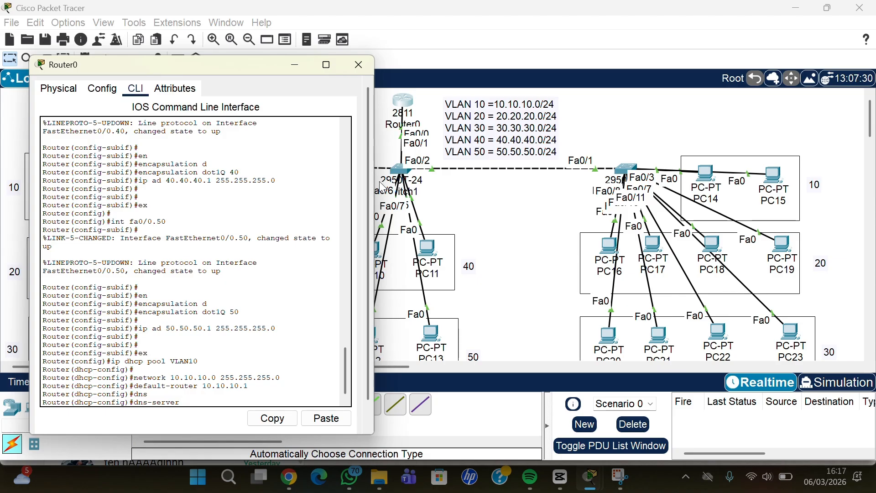
pyautogui.write('8.8.8.8')
pyautogui.press('Return')
pyautogui.press('Return')
pyautogui.press('Return')
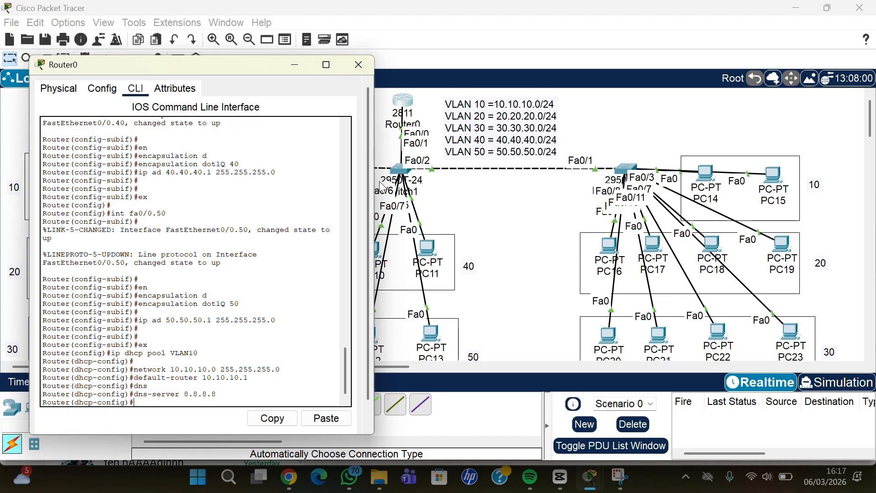
pyautogui.write('exit')
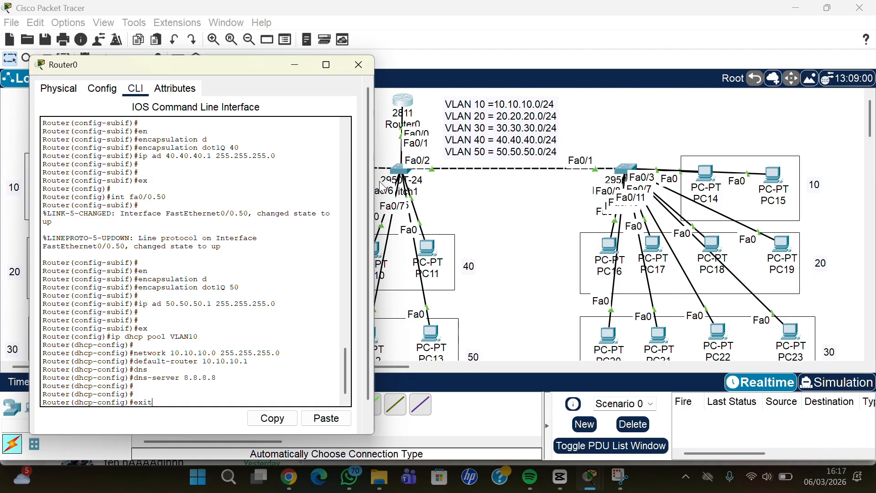
pyautogui.press('Return')
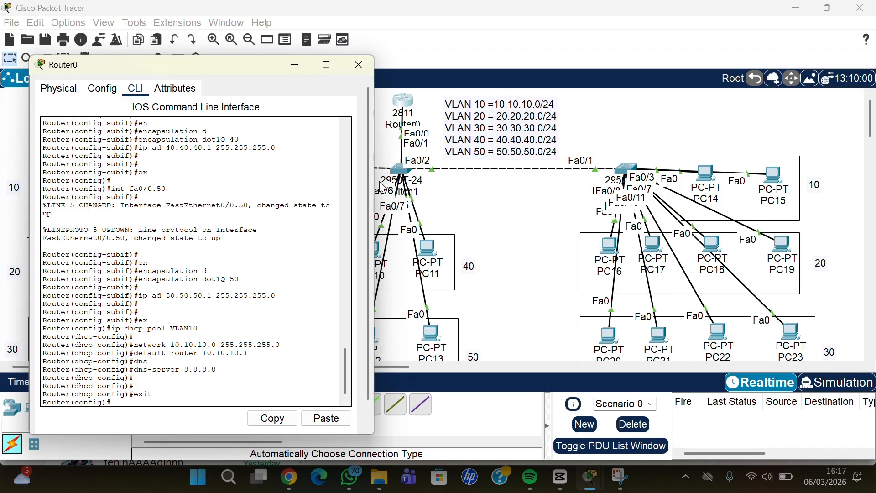
# - Recall the earlier DHCP pool commands from Router0's command history in global configuration mode
pyautogui.press('Up')
pyautogui.press('Up')
pyautogui.press('Up')
pyautogui.press('Up')
pyautogui.press('Up')
pyautogui.press('Up')
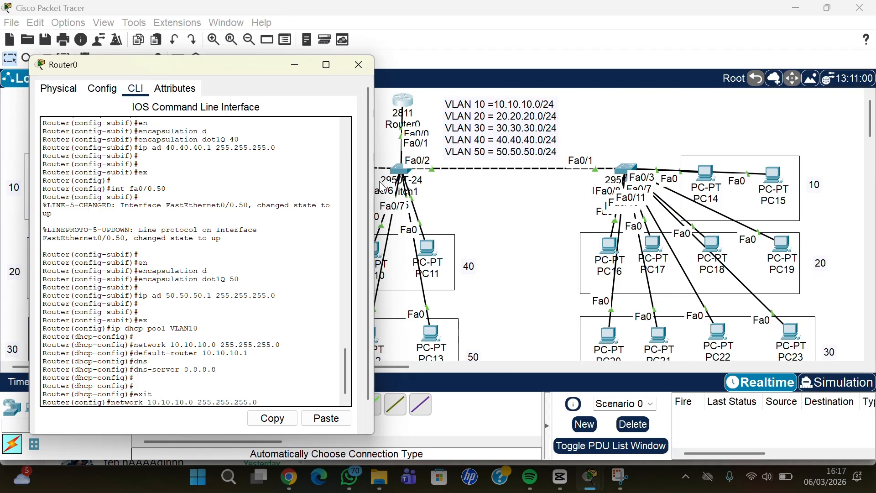
# - Create a DHCP pool named VLAN20 on Router0 with network 20.20.20.0 and mask 255.255.255.0
pyautogui.press('BackSpace')
pyautogui.press('BackSpace')
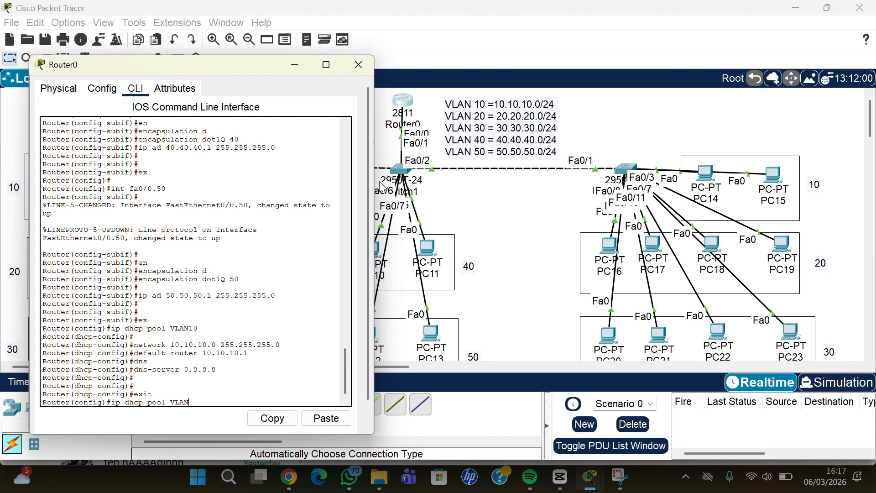
pyautogui.write('20')
pyautogui.press('Return')
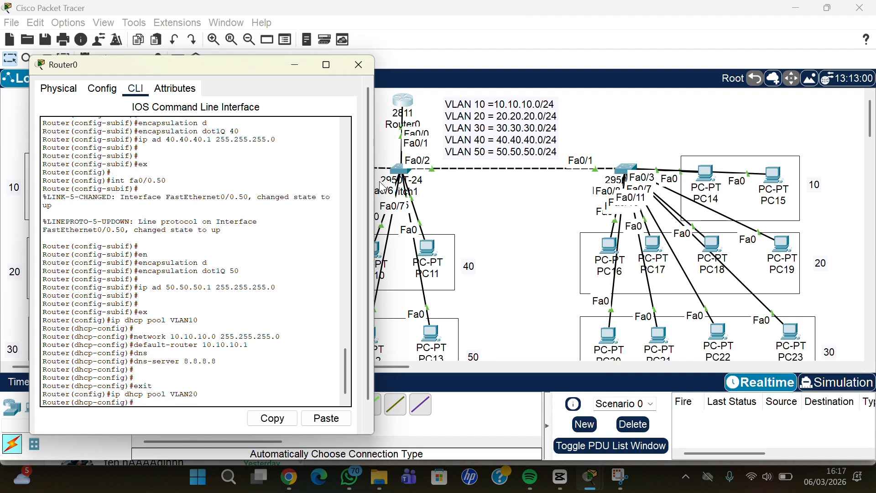
pyautogui.write('ne')
pyautogui.press('Tab')
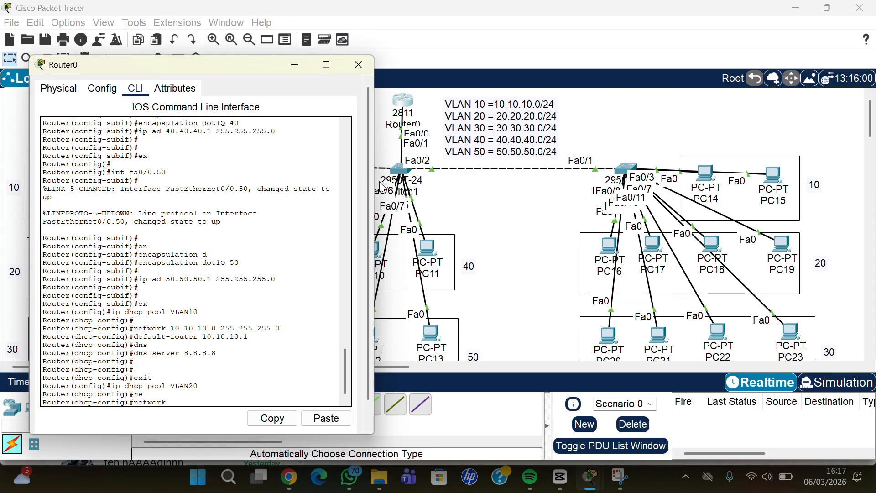
pyautogui.write('20.20.20.0 255.255.255.0')
pyautogui.press('Return')
# - Set the VLAN20 pool's default router to 20.20.20.1 and DNS server to 8.8.8.8, and return to global configuration mode
pyautogui.write('def')
pyautogui.press('Tab')
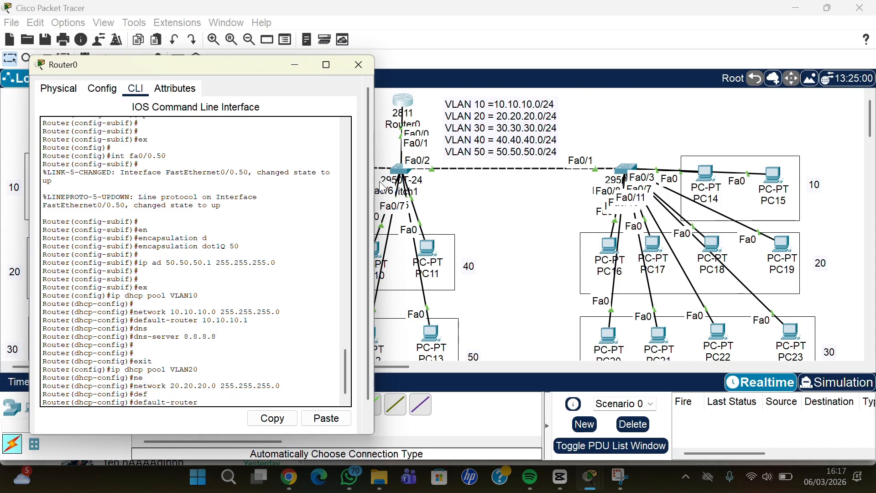
pyautogui.write('20.20.20.1')
pyautogui.press('Return')
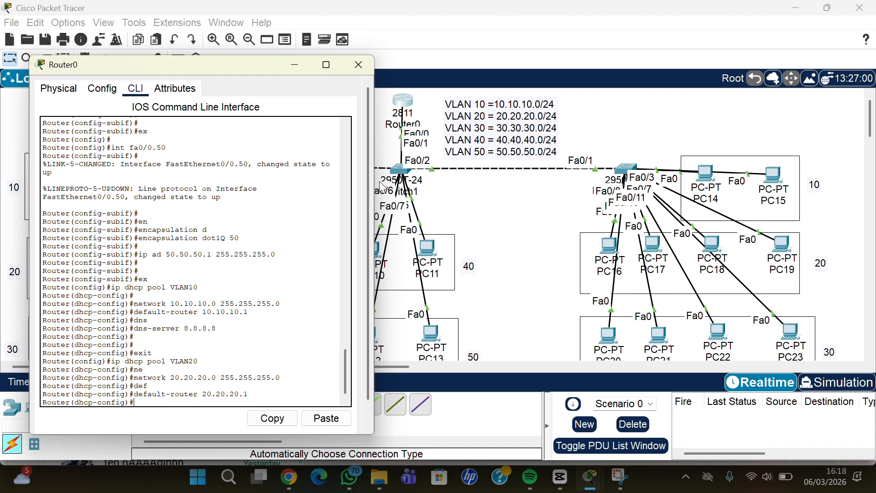
pyautogui.write('dns')
pyautogui.press('Tab')
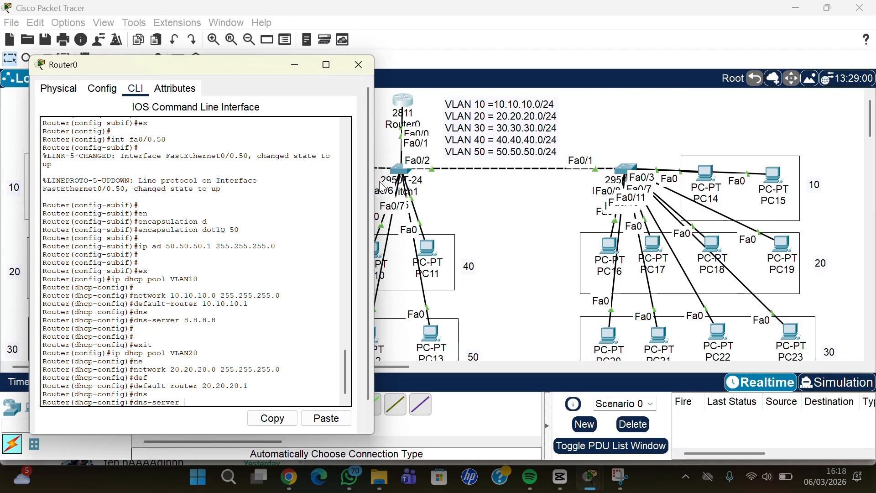
pyautogui.write('8.8.8.8')
pyautogui.press('Return')
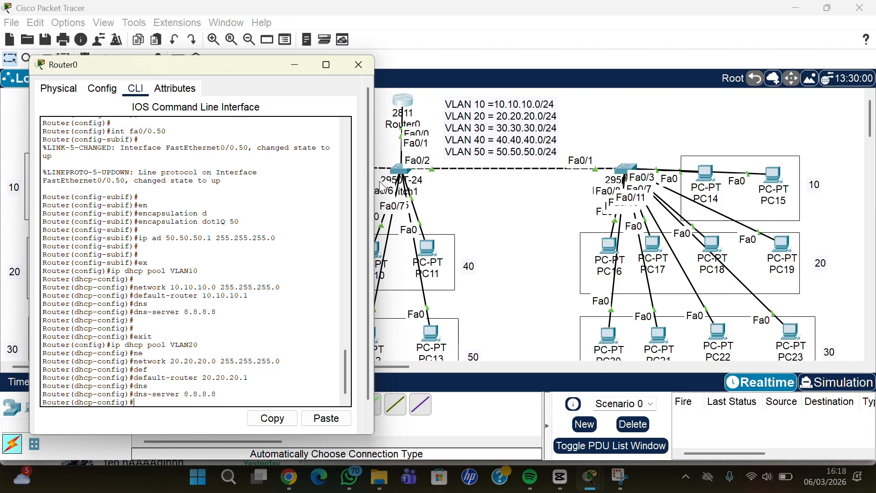
pyautogui.press('Return')
pyautogui.write('ex')
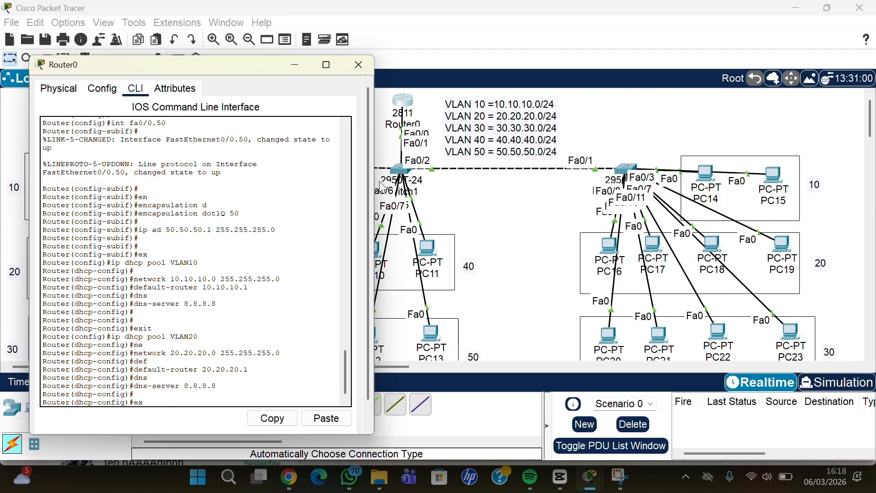
pyautogui.press('Return')
pyautogui.press('Return')
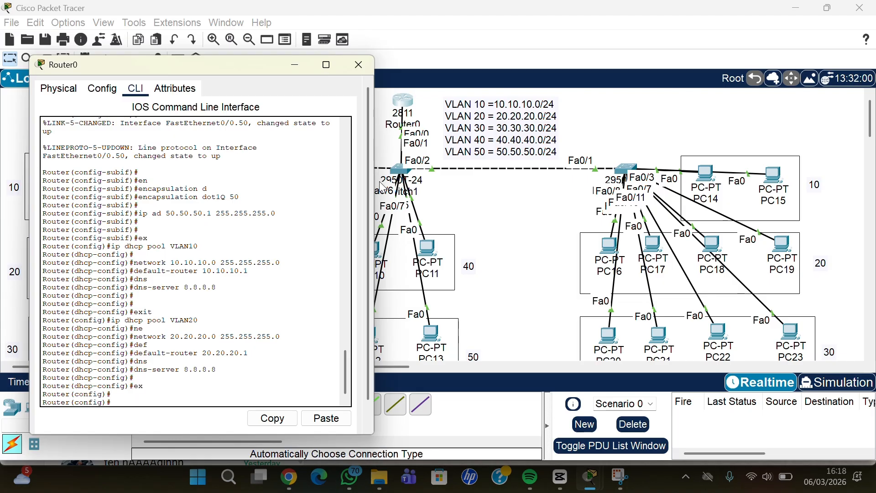
# - Create a DHCP pool named VLAN30 on Router0 by reusing the earlier pool command
pyautogui.press('Up')
pyautogui.press('Up')
pyautogui.press('Up')
pyautogui.press('Up')
pyautogui.press('Up')
pyautogui.press('Up')
pyautogui.press('Down')
pyautogui.press('BackSpace')
pyautogui.press('BackSpace')
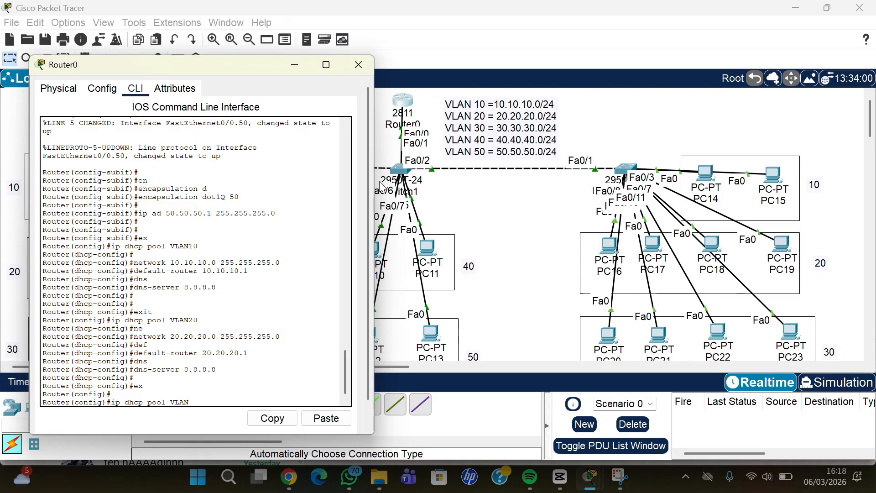
pyautogui.write('30')
pyautogui.press('Return')
pyautogui.press('Return')
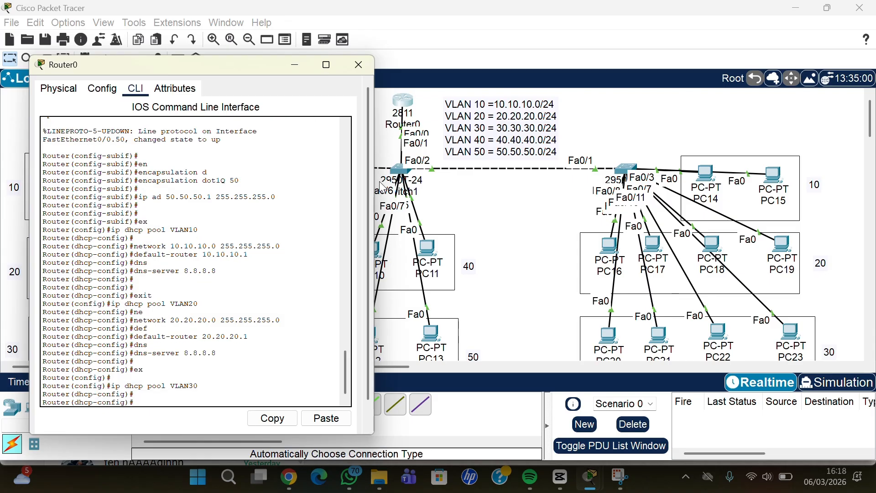
# - Assign network 30.30.30.0 with mask 255.255.255.0 to the VLAN30 DHCP pool
pyautogui.write('net')
pyautogui.press('Tab')
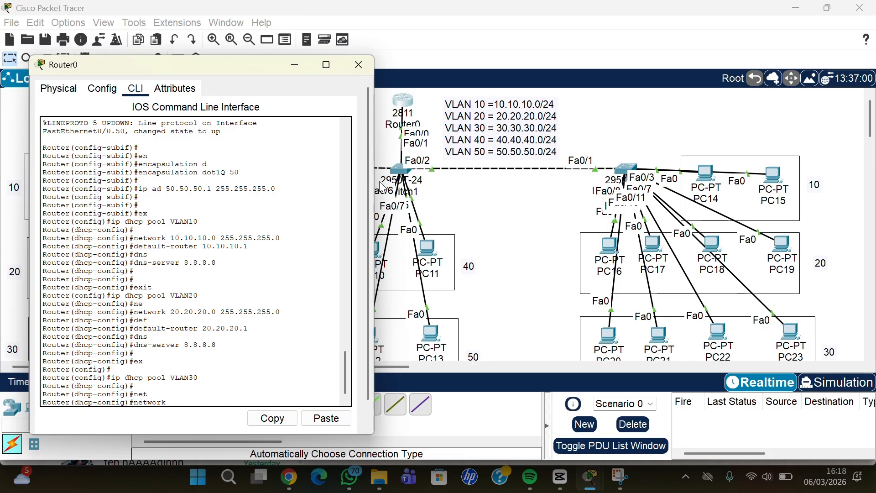
pyautogui.write('30.30.30.0 255.')
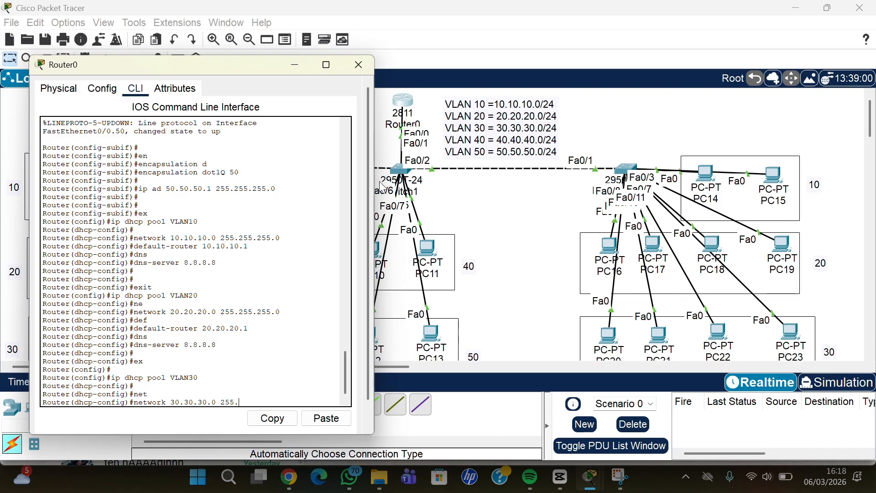
pyautogui.write('255.255.0')
pyautogui.press('Return')
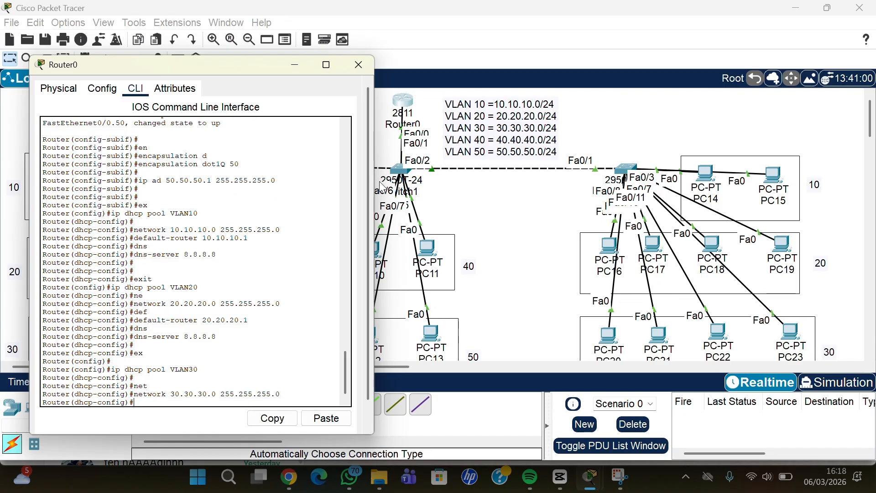
# - Set the VLAN30 pool's default router to 30.30.30.1 and its DNS server to 8.8.8.8
pyautogui.write('de')
pyautogui.press('Tab')
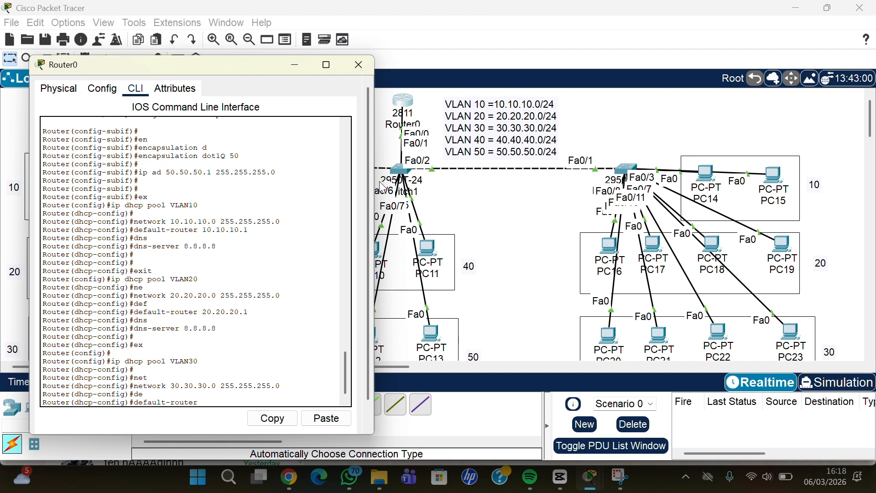
pyautogui.write('30.30.30.1')
pyautogui.press('Return')
pyautogui.press('Return')
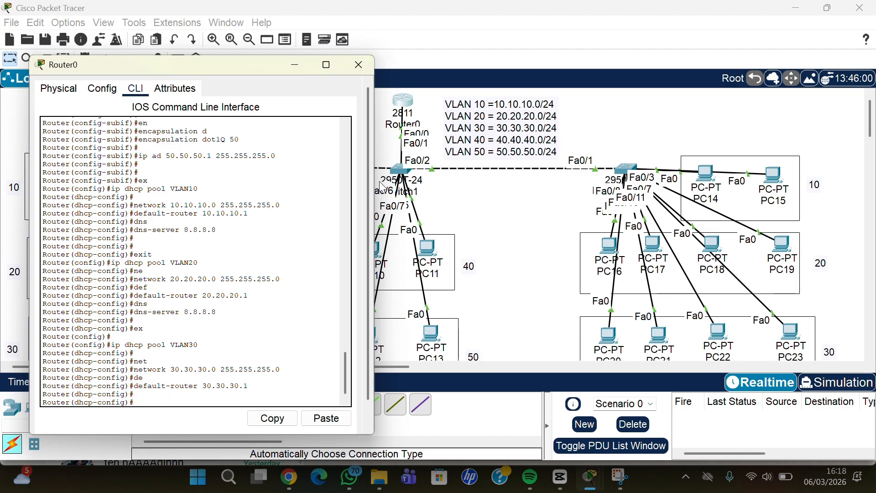
pyautogui.write('dns')
pyautogui.press('Tab')
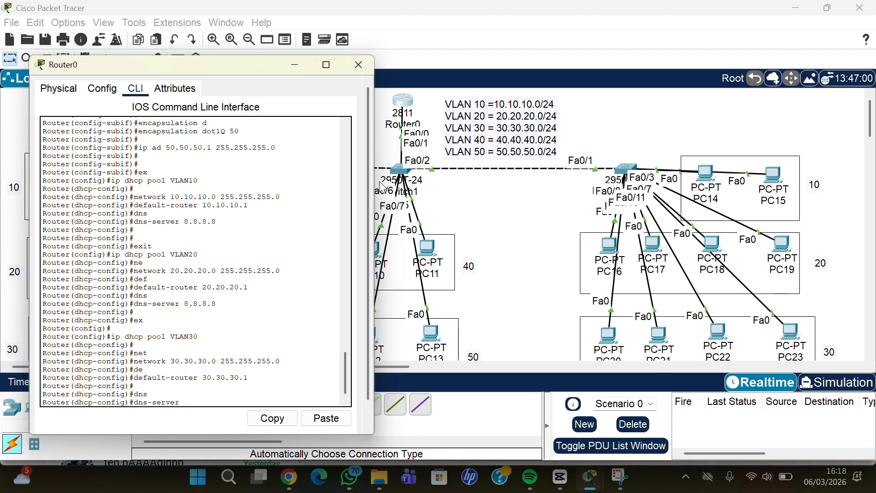
pyautogui.write('8.8.8.8')
pyautogui.press('Return')
pyautogui.press('Return')
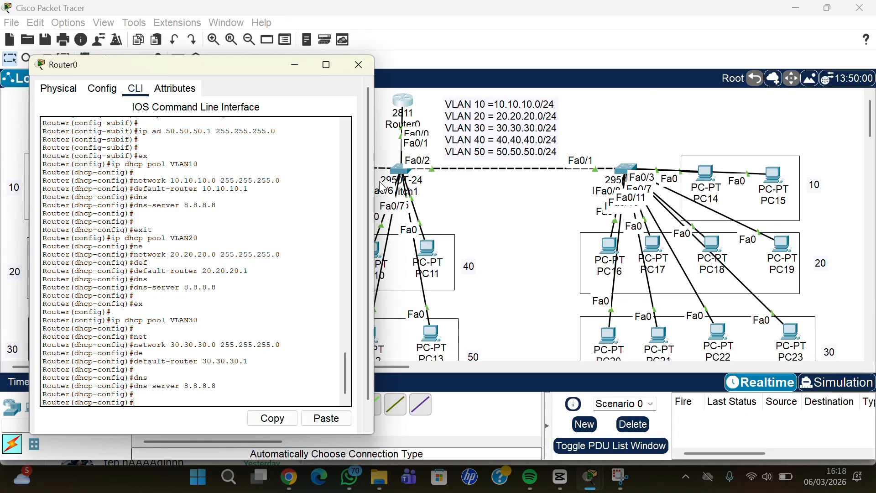
# - Create a DHCP pool named VLAN40 on Router0 by reusing the VLAN30 pool command
pyautogui.press('Up')
pyautogui.press('Up')
pyautogui.press('Up')
pyautogui.press('Up')
pyautogui.press('Up')
pyautogui.press('Down')
pyautogui.press('BackSpace')
pyautogui.press('BackSpace')
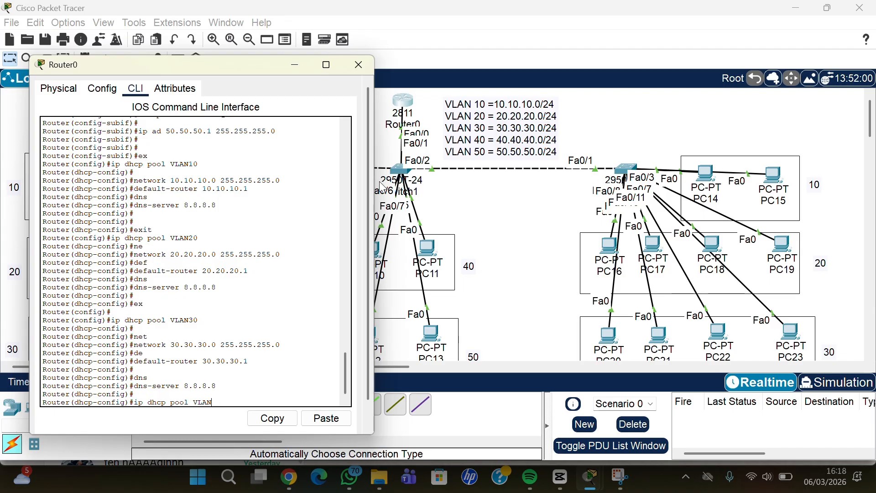
pyautogui.write('40')
pyautogui.press('Return')
pyautogui.press('Return')
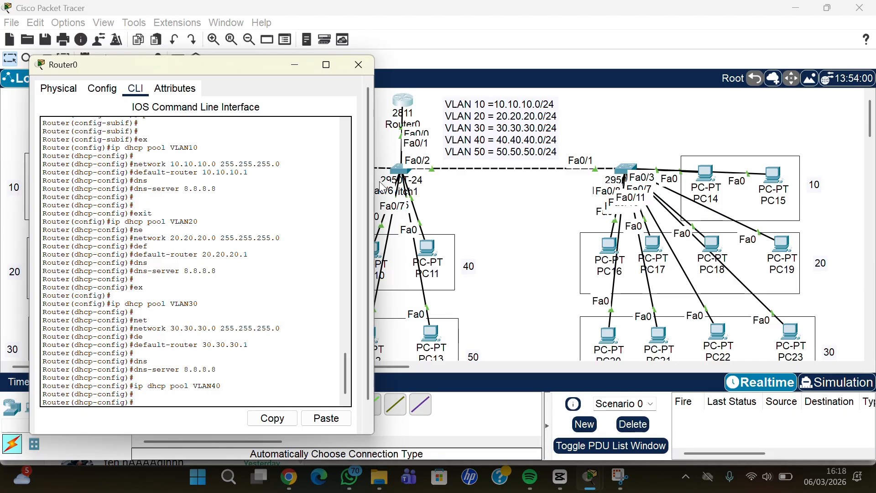
# - Assign network 40.40.40.0 with mask 255.255.255.0 to the VLAN40 DHCP pool
pyautogui.write('net')
pyautogui.press('Tab')
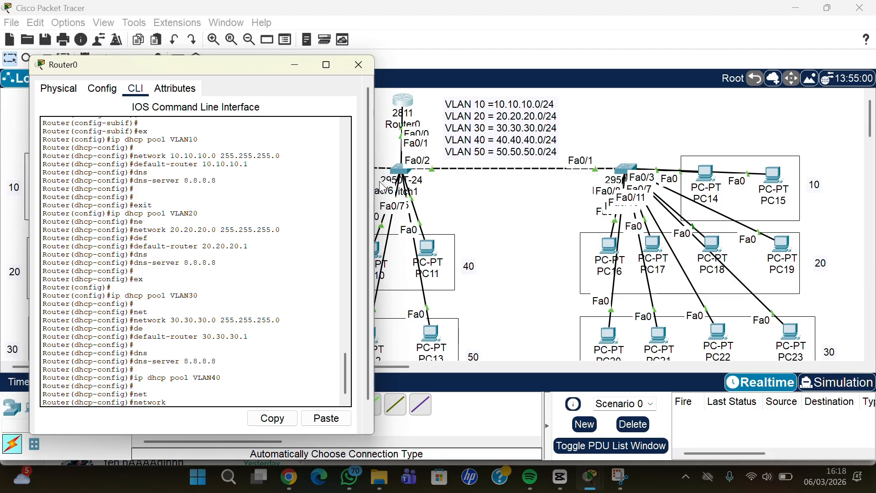
pyautogui.write('40.40.40.0 255.255.255.')
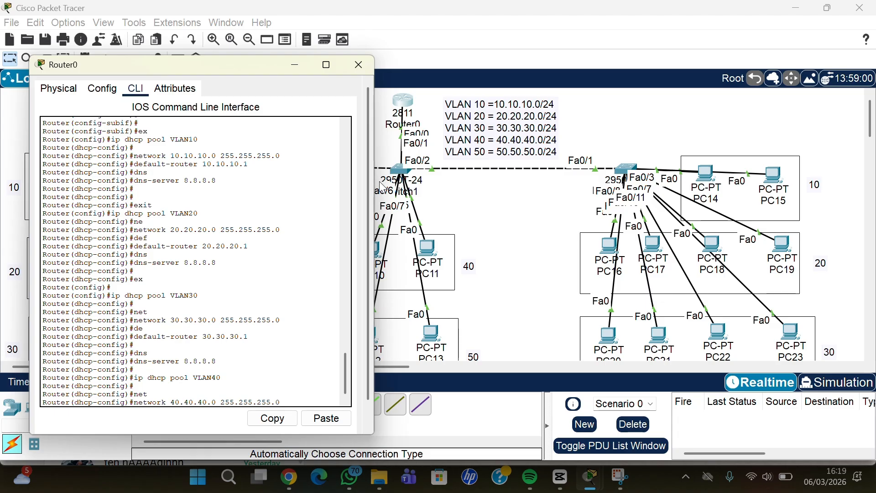
pyautogui.write('0')
pyautogui.press('Return')
# - Set the VLAN40 pool's default router to 40.40.40.1 and DNS server to 8.8.8.8, and return to global configuration mode
pyautogui.write('de')
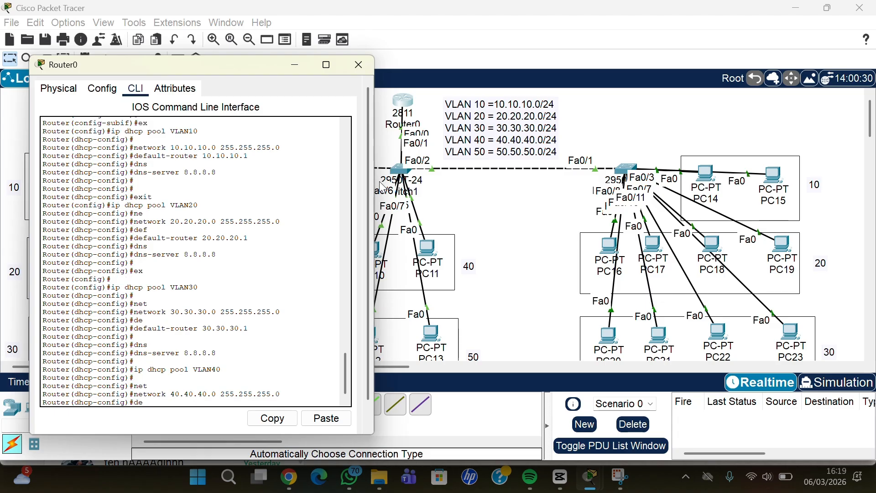
pyautogui.press('Tab')
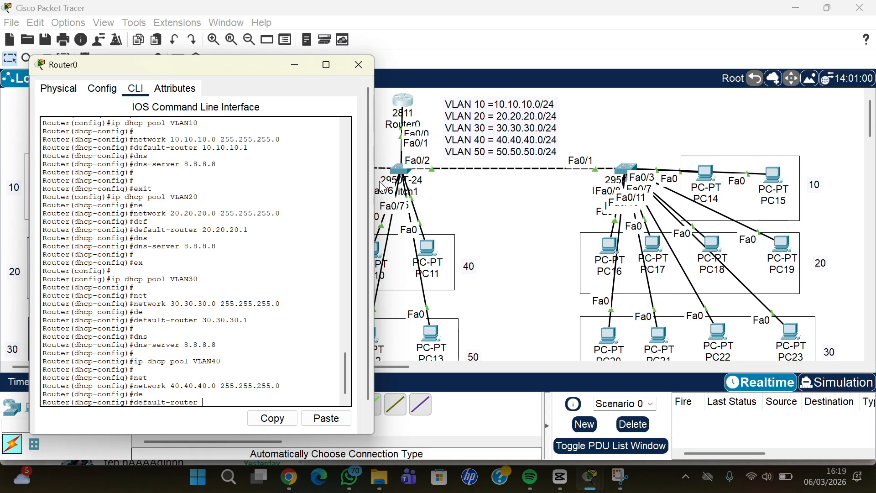
pyautogui.write('40.40.40.1')
pyautogui.press('Return')
pyautogui.press('Return')
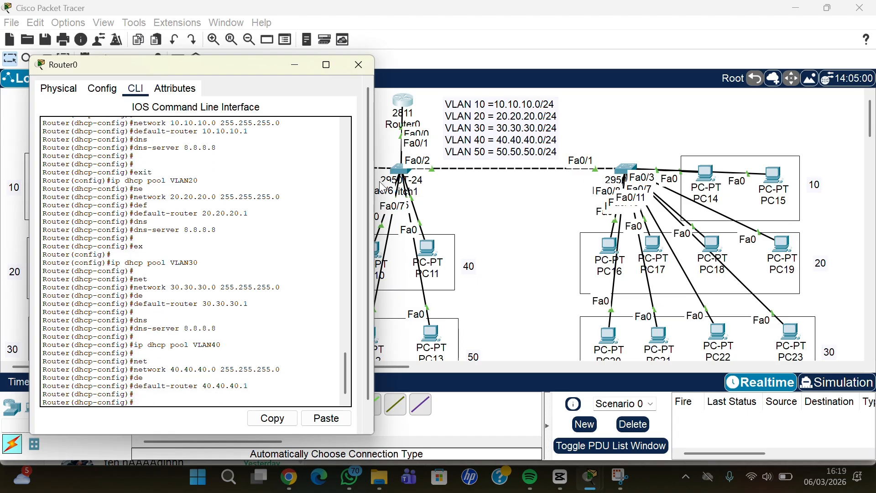
pyautogui.write('dns')
pyautogui.press('Tab')
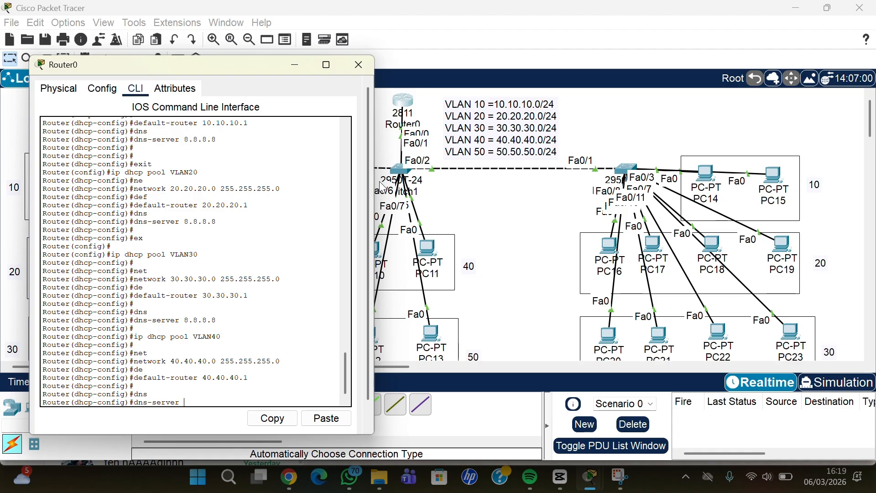
pyautogui.write('8.8.8.8')
pyautogui.press('Return')
pyautogui.press('Return')
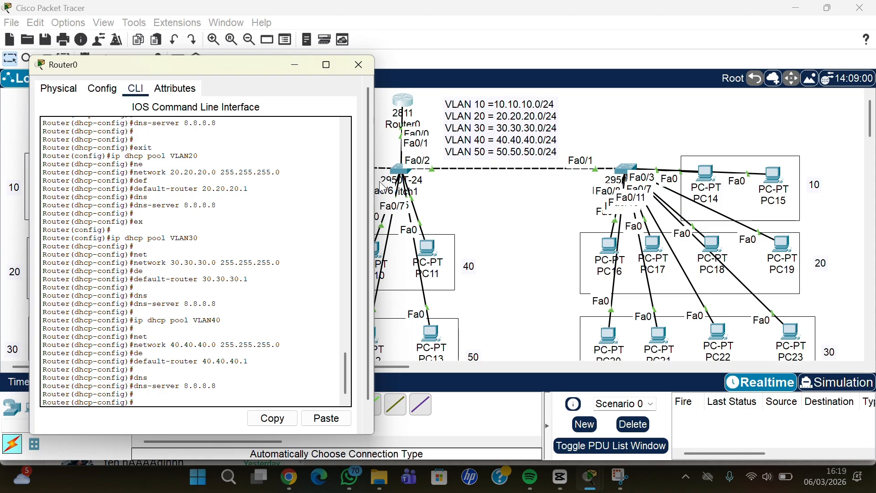
pyautogui.write('ex')
pyautogui.press('Return')
# - Create a DHCP pool named VLAN50 on Router0 by reusing the VLAN40 pool command
pyautogui.write('ex')
pyautogui.press('Up')
pyautogui.press('Up')
pyautogui.press('Up')
pyautogui.press('Up')
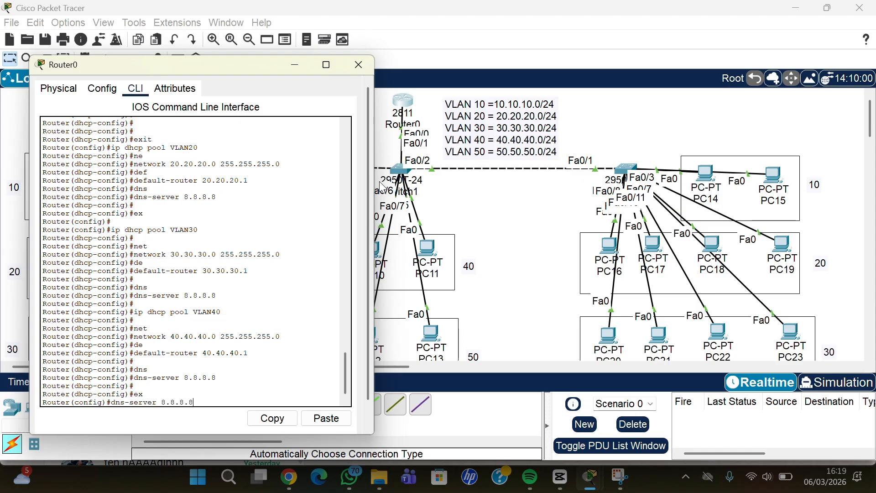
pyautogui.press('Up')
pyautogui.press('Up')
pyautogui.press('Down')
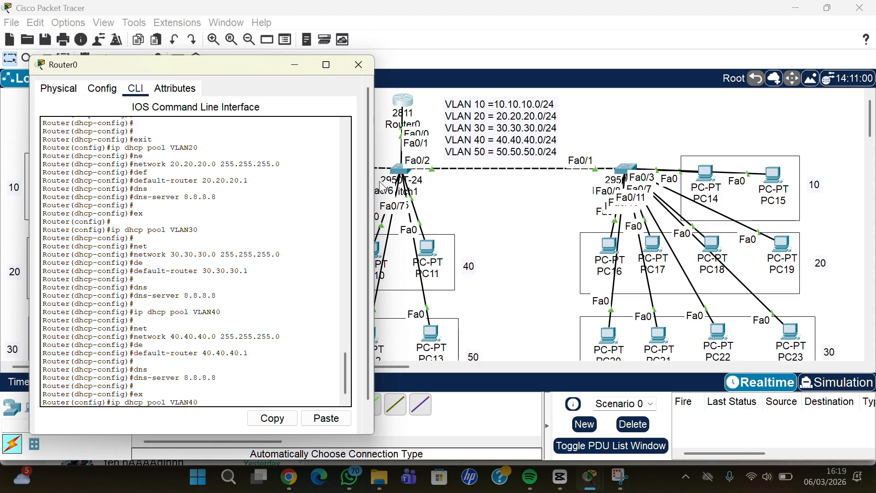
pyautogui.press('BackSpace')
pyautogui.press('BackSpace')
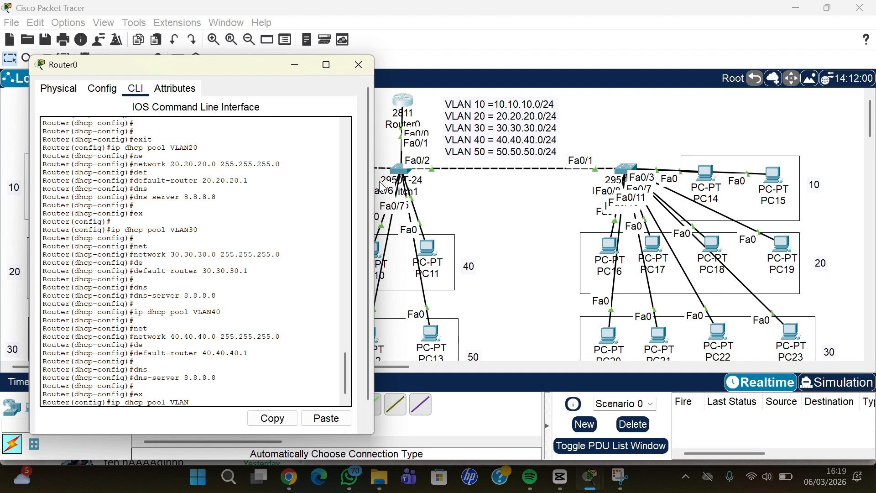
pyautogui.write('50')
pyautogui.press('Return')
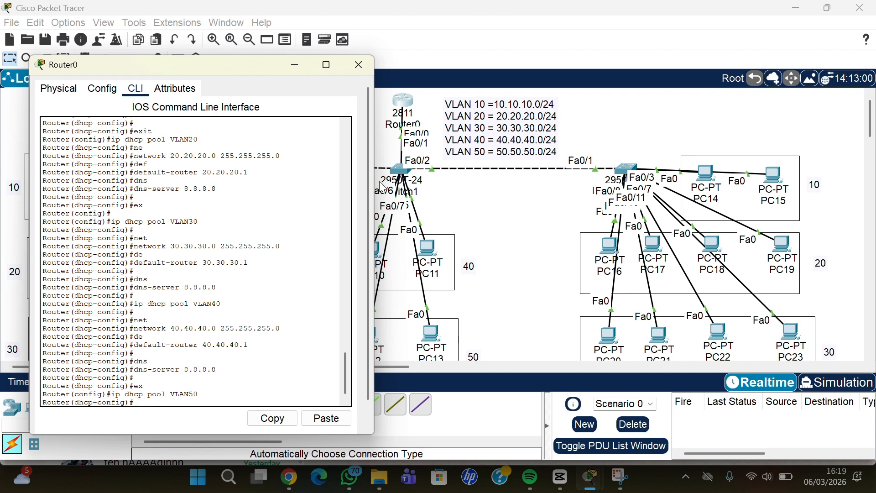
pyautogui.press('Return')
# - Assign network 50.50.50.0 with mask 255.255.255.0 to the VLAN50 DHCP pool
pyautogui.write('ne')
pyautogui.press('Tab')
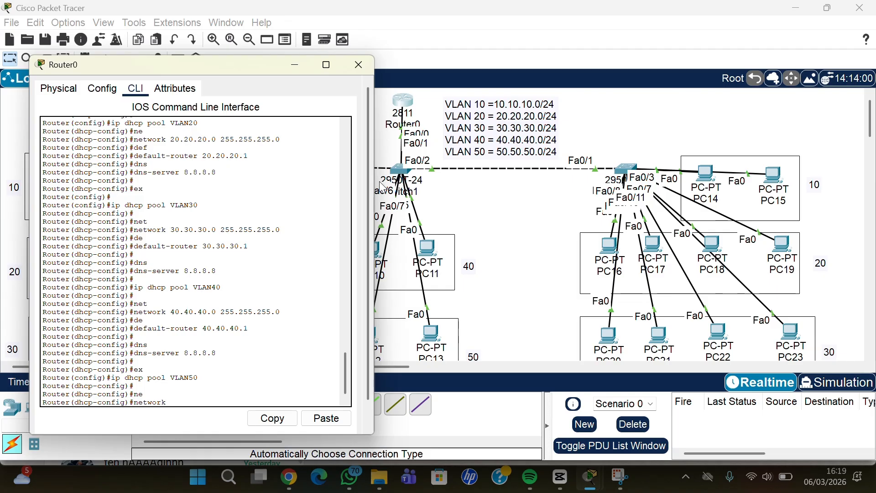
pyautogui.write('50.50')
pyautogui.write('.50.')
pyautogui.write('50')
pyautogui.press('BackSpace')
pyautogui.press('BackSpace')
pyautogui.write('0')
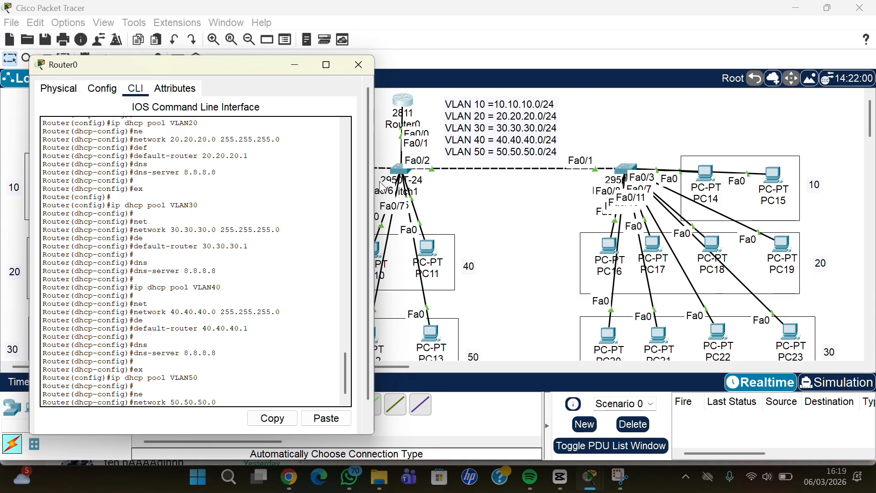
pyautogui.write(' 255.255.2')
pyautogui.write('55.0')
pyautogui.press('Return')
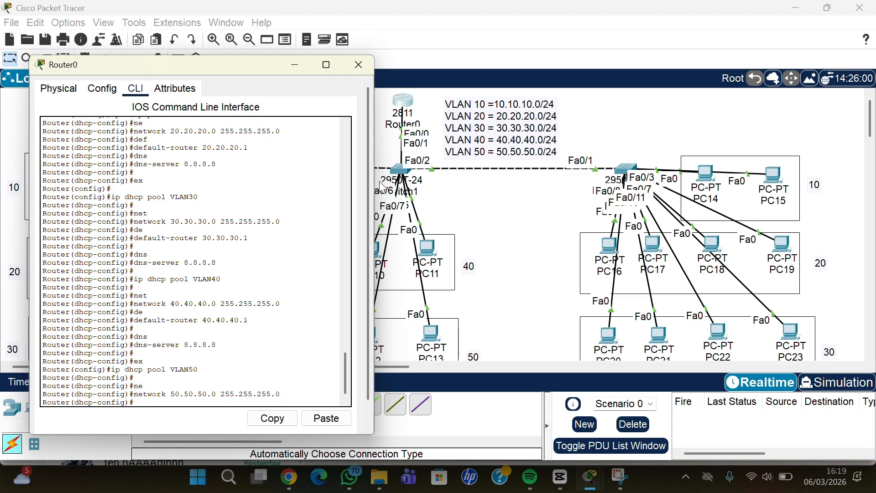
pyautogui.press('Return')
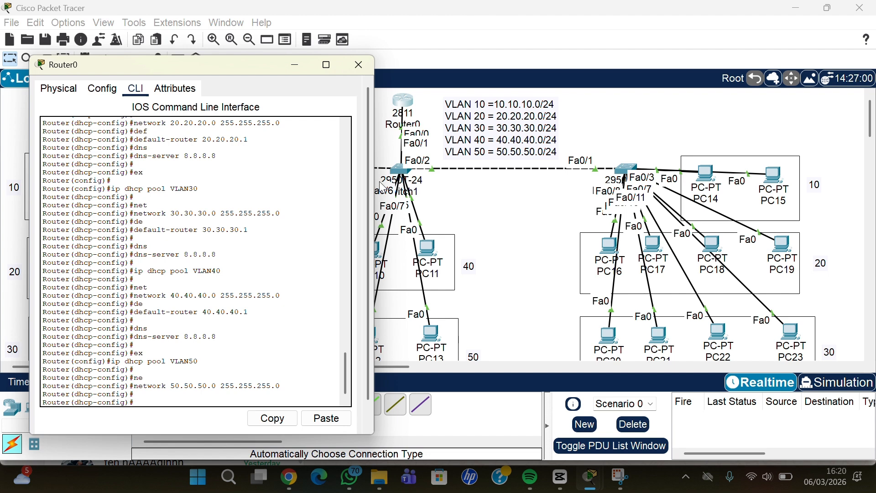
# - Set the VLAN50 DHCP pool's default router to 50.50.50.1 and its DNS server to 8.8.8.8
pyautogui.write('de')
pyautogui.press('Tab')
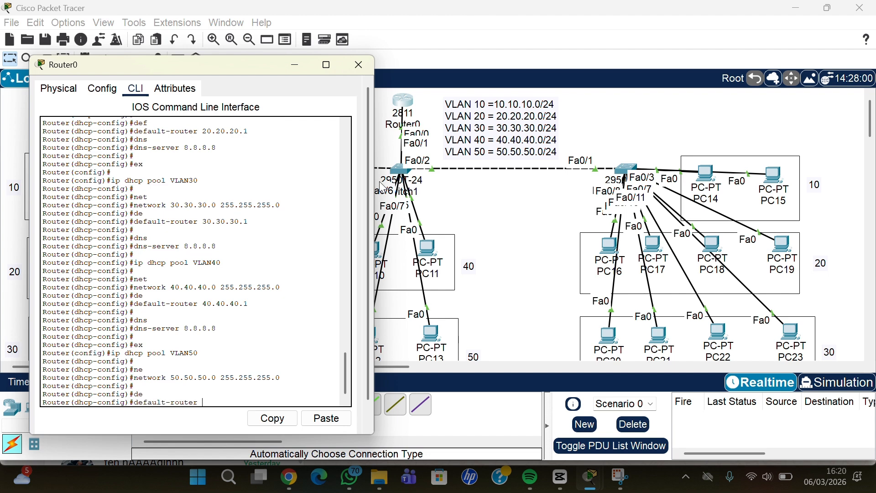
pyautogui.write('50.50.50')
pyautogui.press('Return')
pyautogui.press('Return')
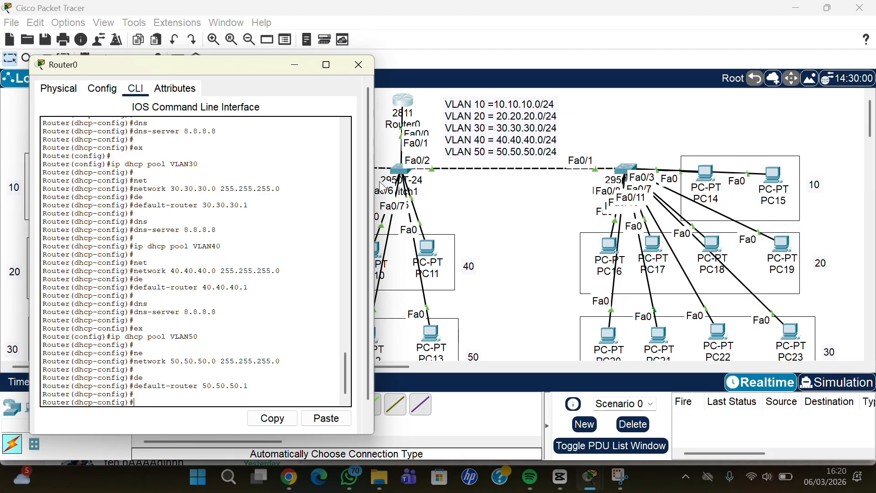
pyautogui.write('dns')
pyautogui.press('Tab')
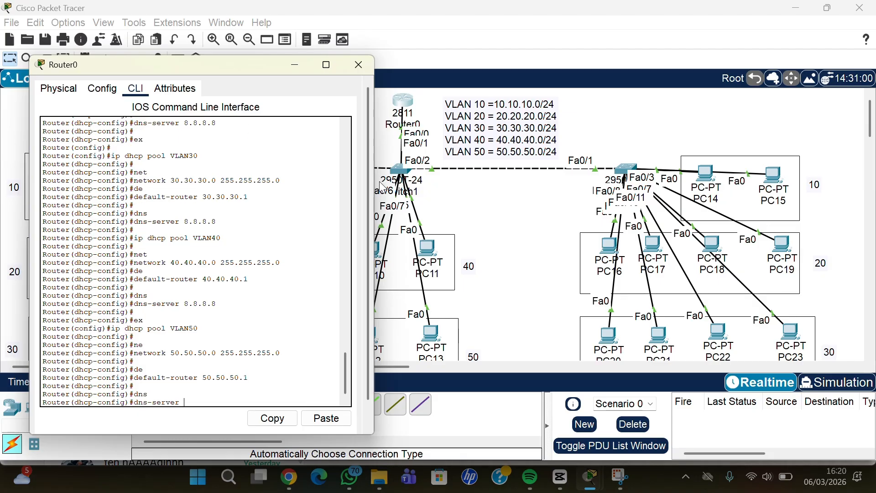
pyautogui.write('8.8.8.8')
pyautogui.press('Return')
pyautogui.press('Return')
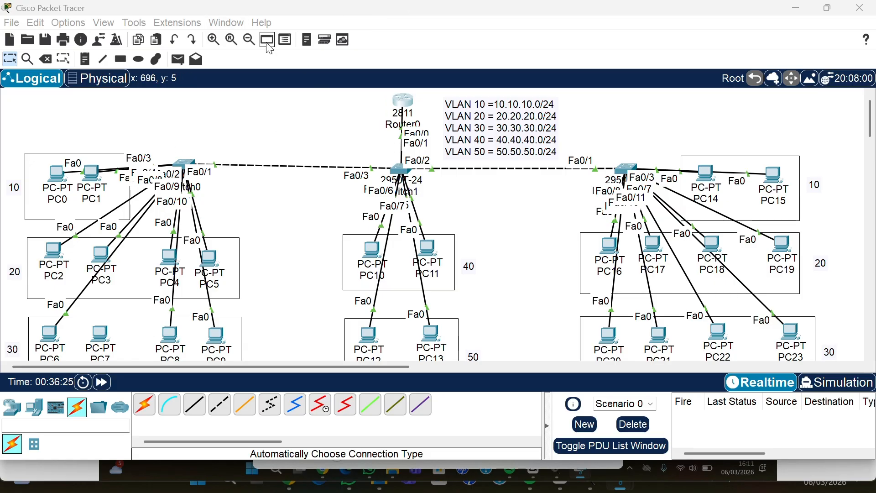
# - Open Switch1's command line, enable privileged mode and enter global configuration mode
pyautogui.click(400, 171)
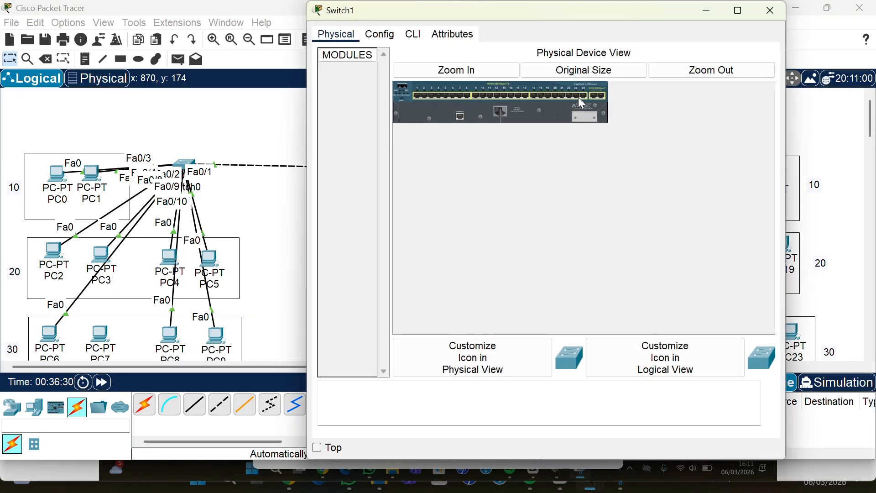
pyautogui.moveTo(639, 8); pyautogui.dragTo(645, 56)
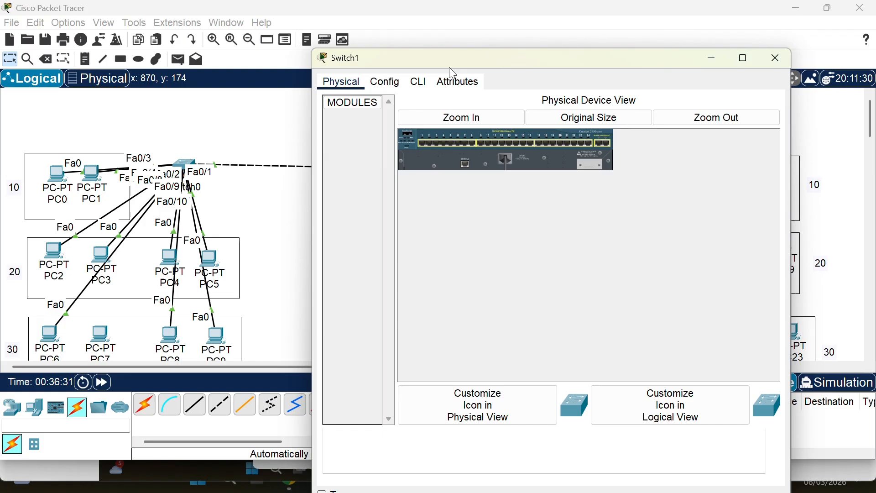
pyautogui.click(417, 86)
pyautogui.press('Return')
pyautogui.press('Return')
pyautogui.press('Return')
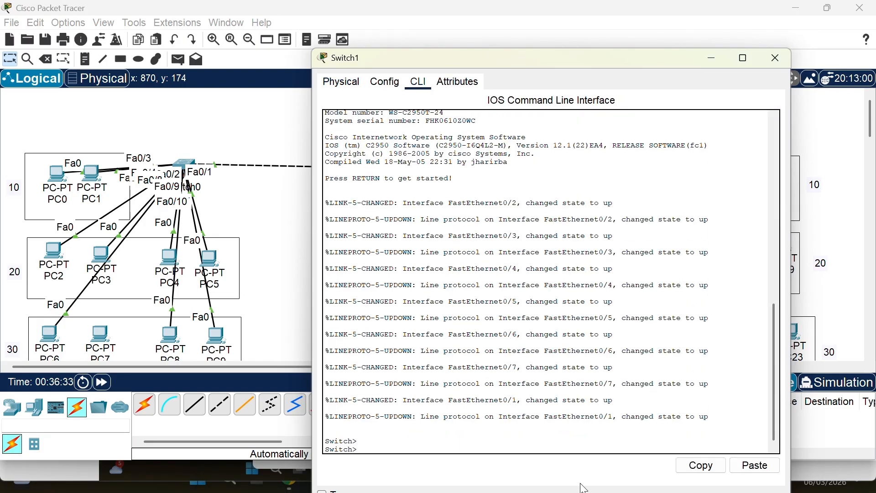
pyautogui.write('ena')
pyautogui.press('Return')
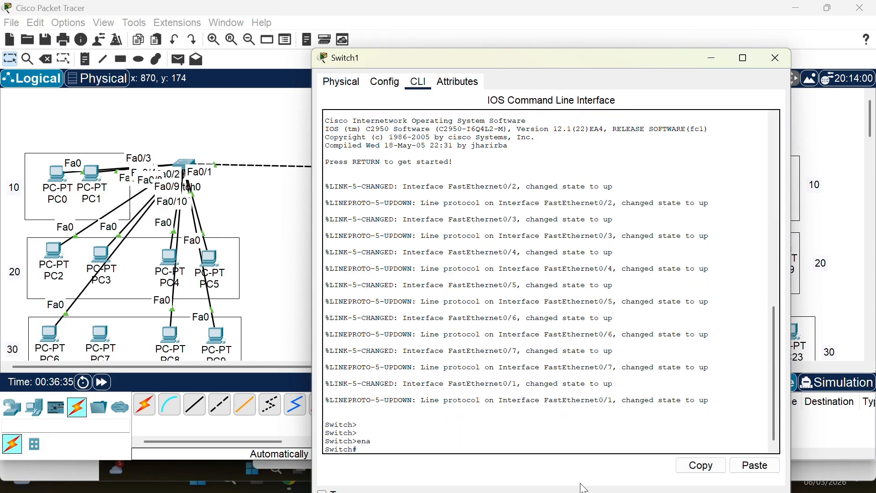
pyautogui.write('conf t')
pyautogui.press('Return')
pyautogui.press('Return')
pyautogui.press('Return')
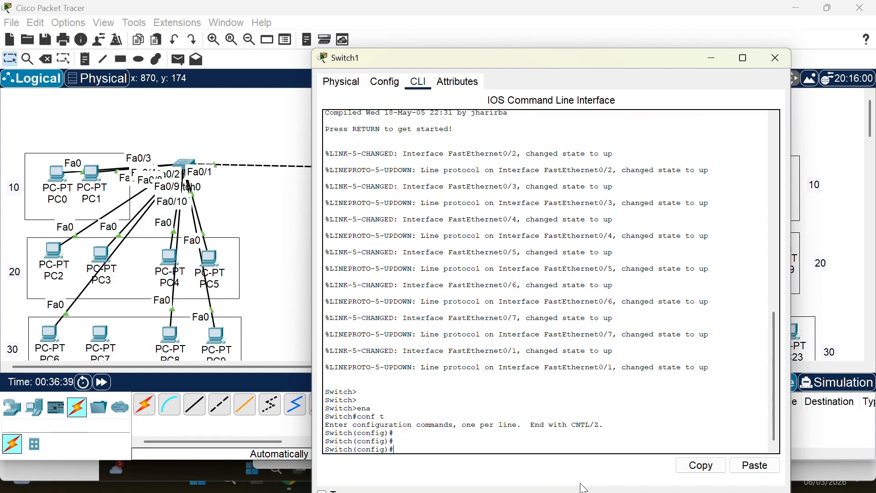
# - Create VLANs 10, 20 and 30 on Switch1
pyautogui.write('vlan 10')
pyautogui.press('Return')
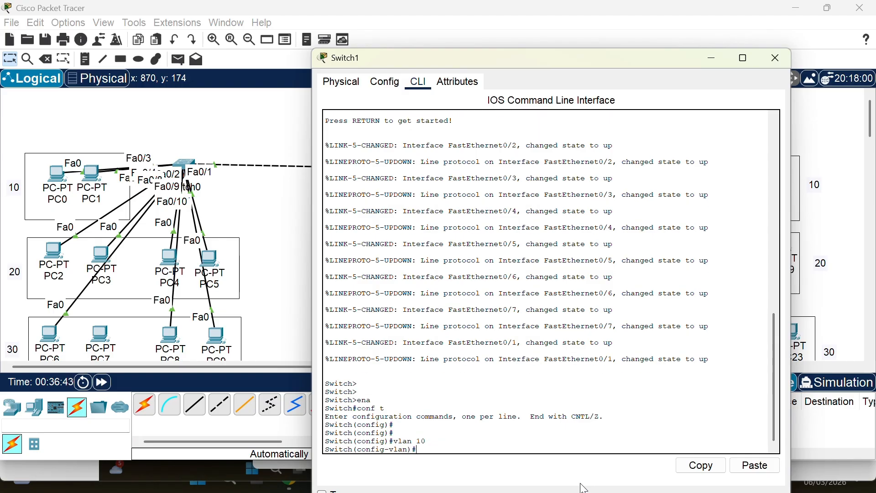
pyautogui.write('vlan 20')
pyautogui.press('Return')
pyautogui.write('vlan')
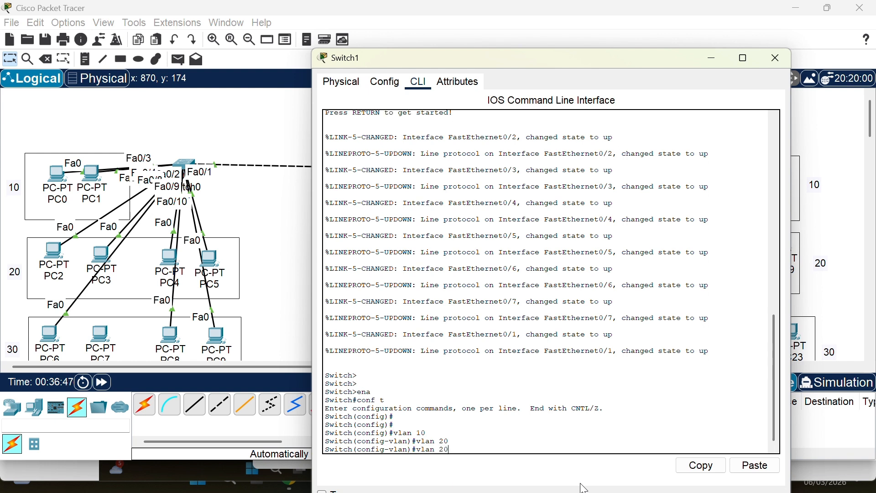
pyautogui.write(' 30')
pyautogui.press('Return')
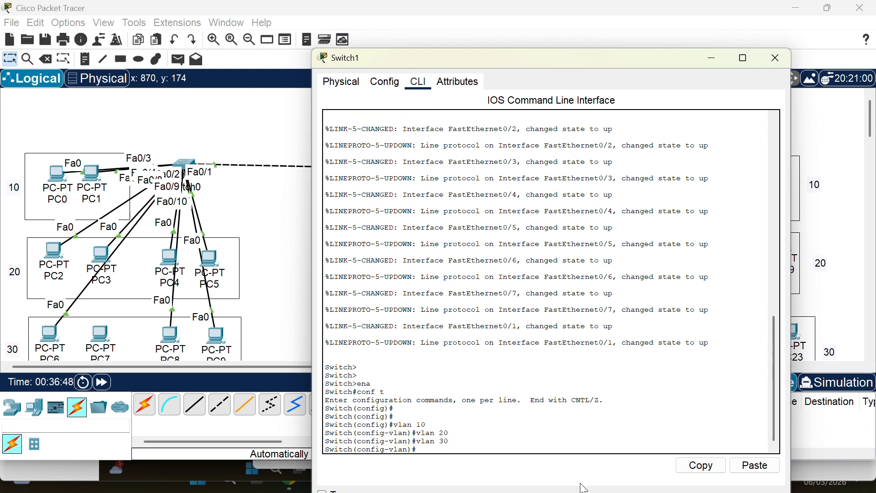
# - Create VLANs 40 and 50 on Switch1 and display its brief VLAN table
pyautogui.press('Up')
pyautogui.press('BackSpace')
pyautogui.press('BackSpace')
pyautogui.write('40')
pyautogui.press('Return')
pyautogui.press('Up')
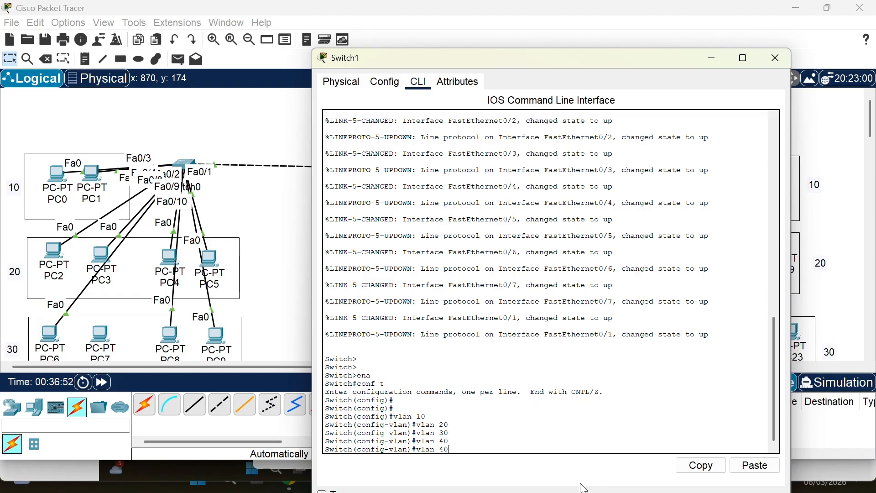
pyautogui.write('50')
pyautogui.press('Return')
pyautogui.press('Return')
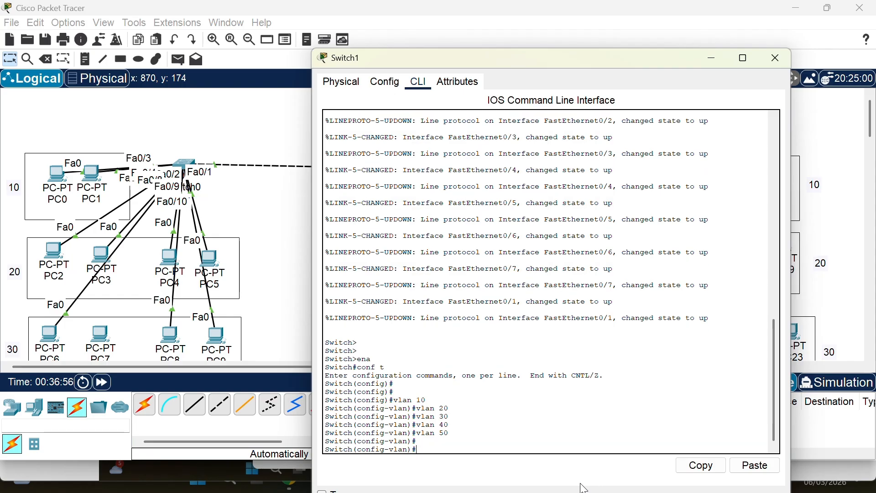
pyautogui.write('do sh vl br')
pyautogui.press('Return')
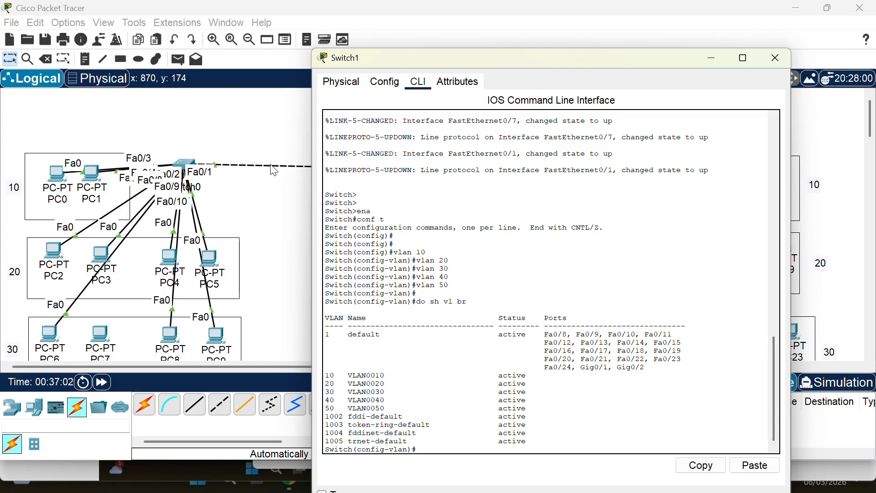
# - Open Switch0's command line, enable privileged mode and enter global configuration mode
pyautogui.click(183, 167)
pyautogui.click(184, 166)
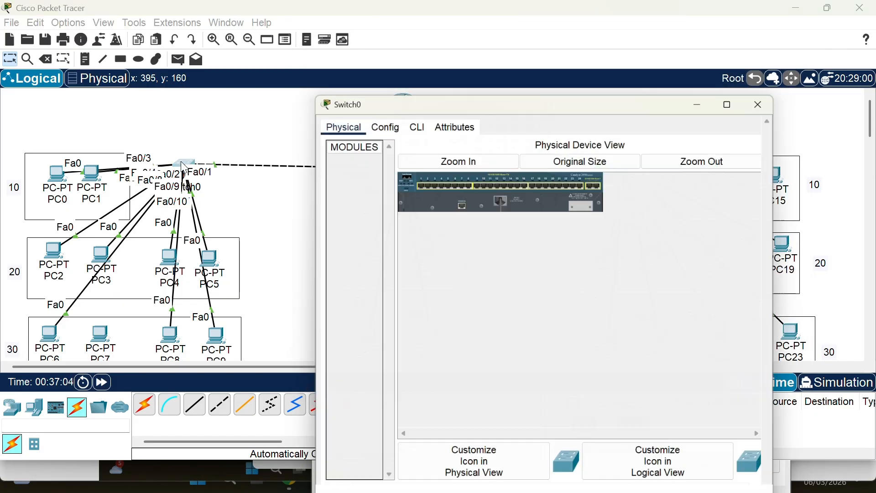
pyautogui.moveTo(621, 95); pyautogui.dragTo(589, 39)
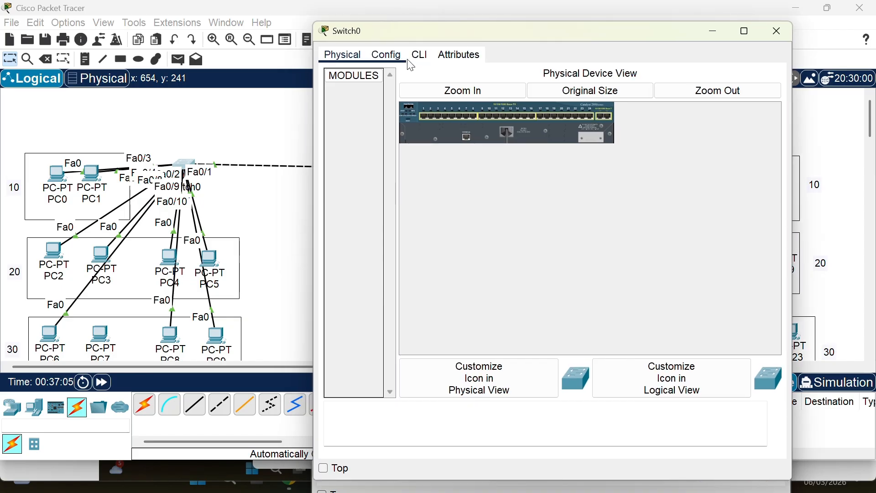
pyautogui.click(420, 55)
pyautogui.press('Return')
pyautogui.press('Return')
pyautogui.press('Return')
pyautogui.write('e')
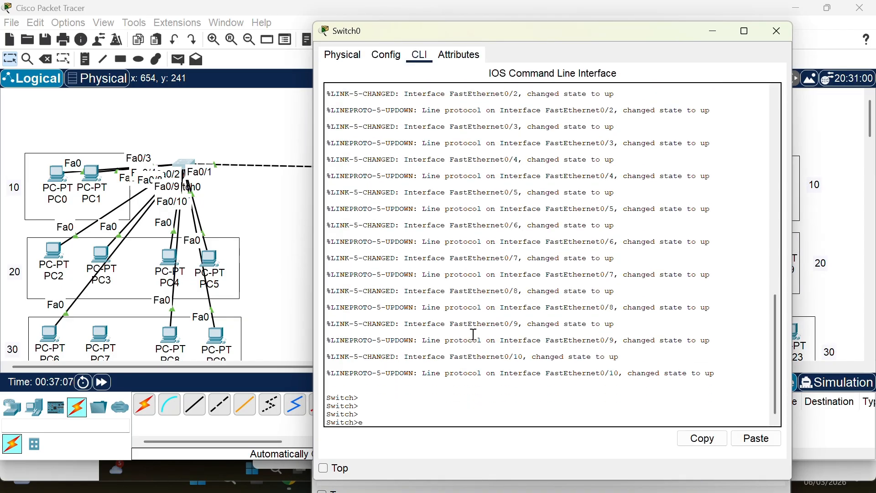
pyautogui.write('na')
pyautogui.press('Return')
pyautogui.write('con')
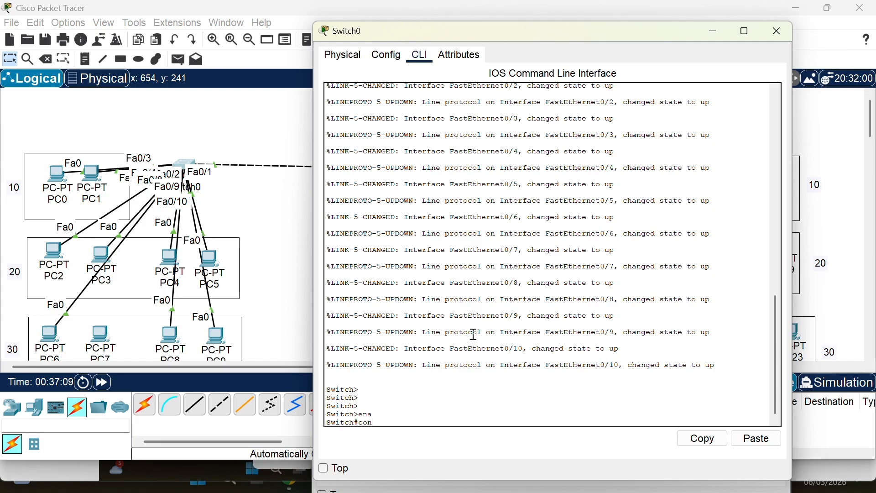
pyautogui.write('f t')
pyautogui.press('Return')
pyautogui.press('Return')
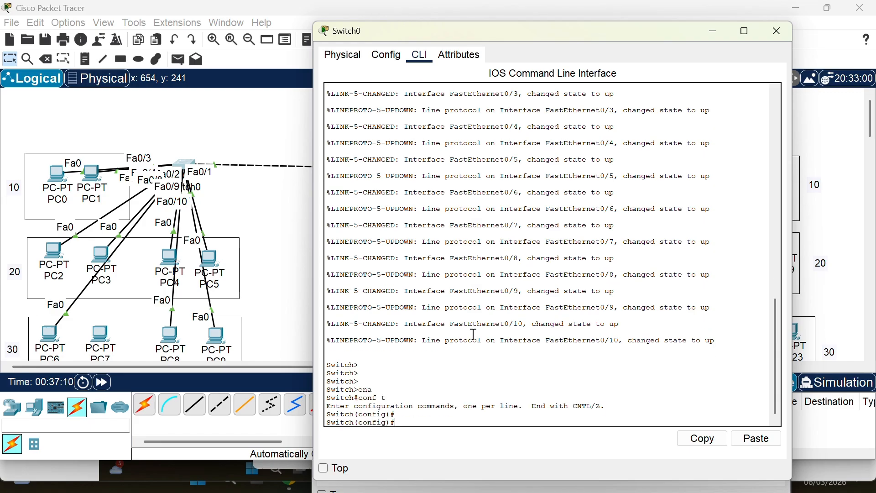
# - Create VLANs 10, 20 and 30 on Switch0
pyautogui.write('vlan 10')
pyautogui.press('Return')
pyautogui.write('vlan 10')
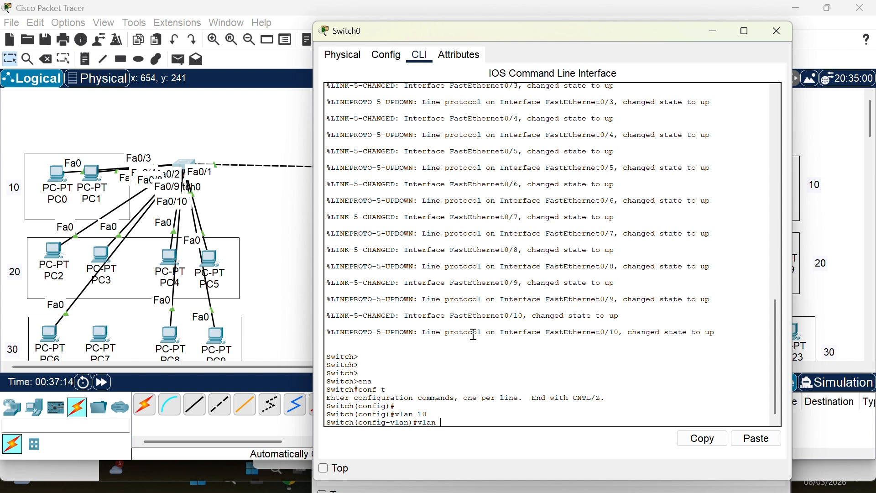
pyautogui.press('Return')
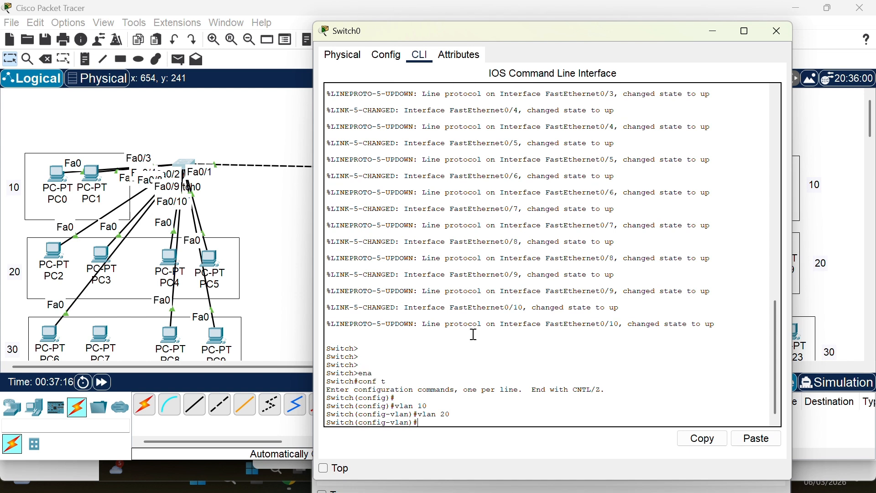
pyautogui.write('vlan 30')
pyautogui.press('Return')
# - Create VLANs 40 and 50 on Switch0 by reusing the previous VLAN command
pyautogui.press('Up')
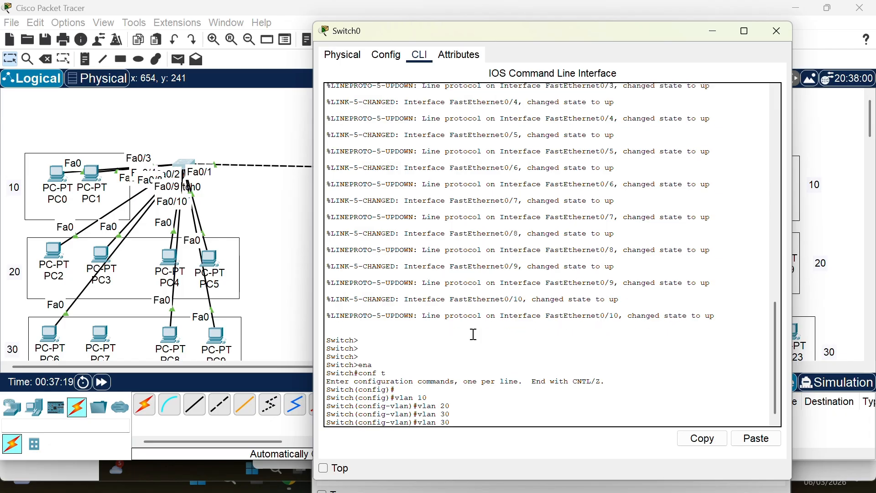
pyautogui.write('40')
pyautogui.press('Return')
pyautogui.press('Up')
pyautogui.press('BackSpace')
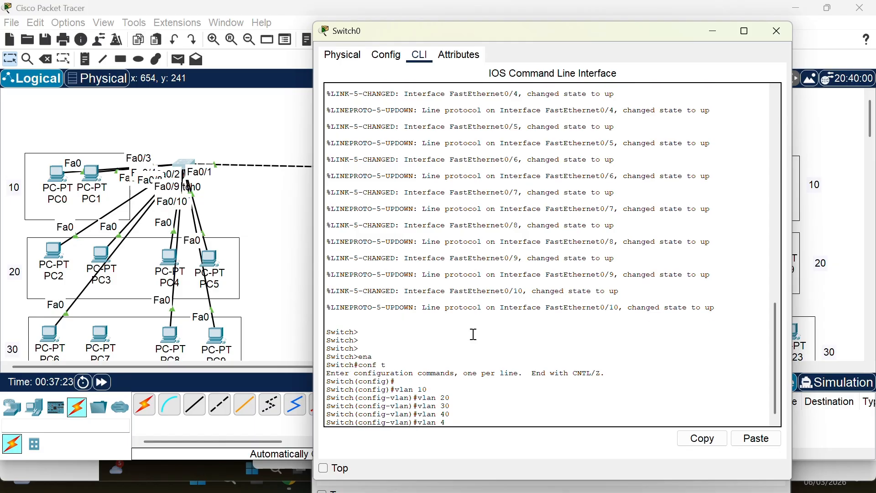
pyautogui.write('5')
pyautogui.press('Return')
pyautogui.press('Return')
pyautogui.press('Return')
# - Display the brief VLAN table on Switch0 to check the created VLANs, and close the switch's window
pyautogui.write('do')
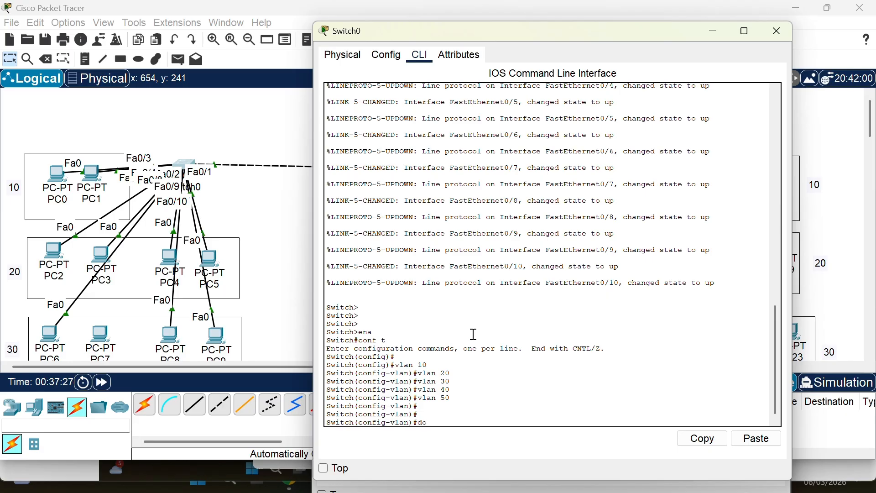
pyautogui.write(' sh vl br')
pyautogui.press('Return')
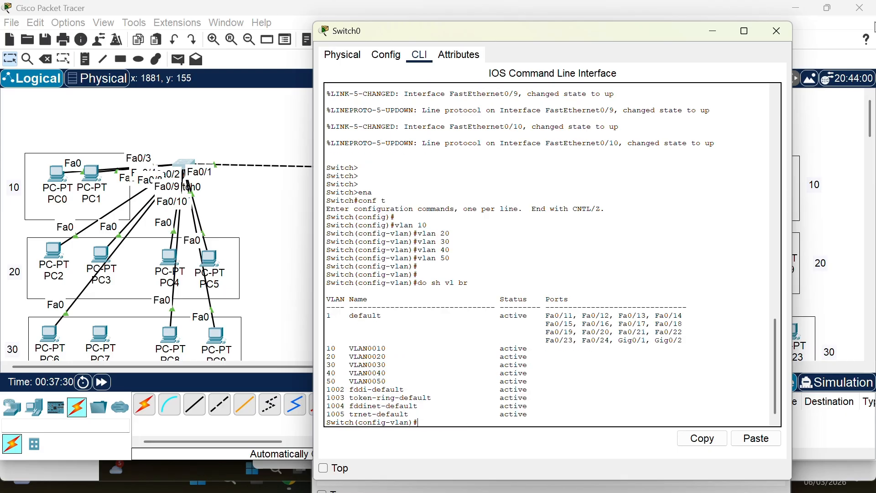
pyautogui.click(771, 32)
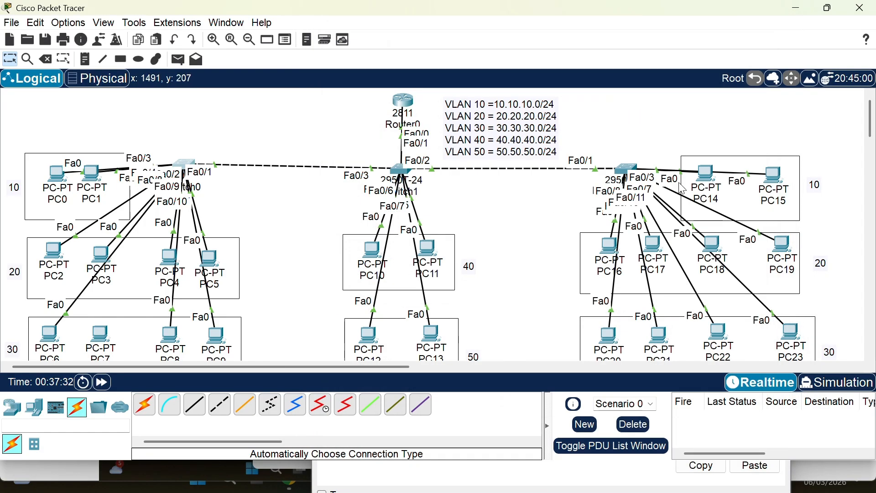
# - Open Switch2's command line, enable privileged mode and enter global configuration mode
pyautogui.click(623, 171)
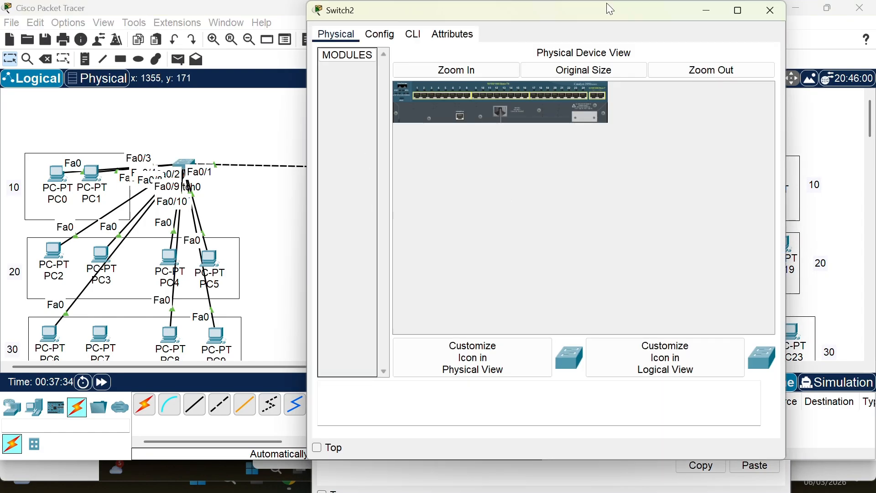
pyautogui.click(425, 75)
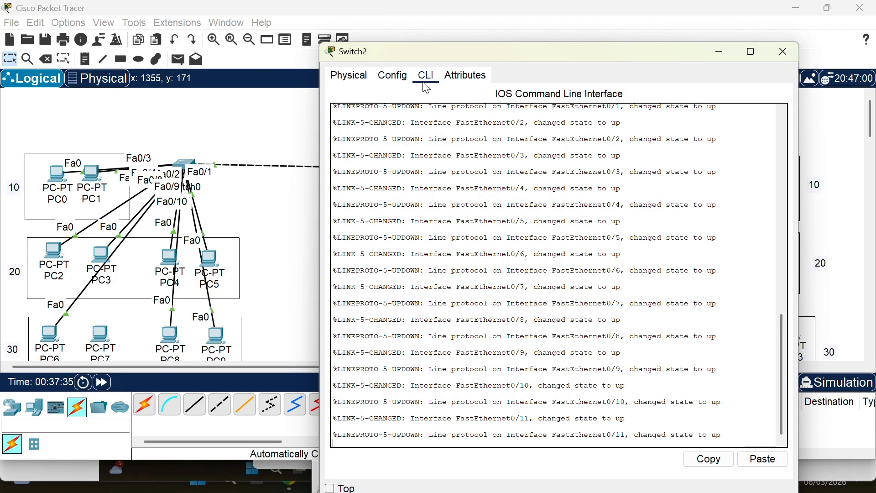
pyautogui.press('Return')
pyautogui.press('Return')
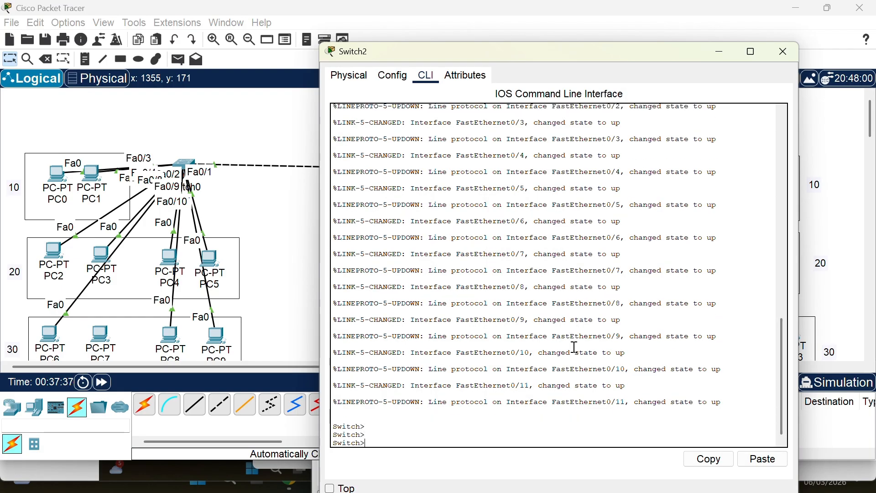
pyautogui.write('ena')
pyautogui.press('Return')
pyautogui.write('conf t')
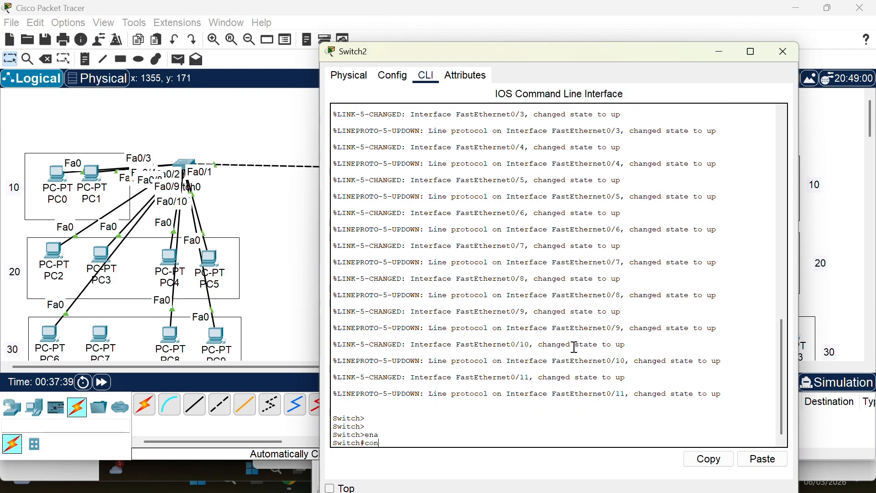
pyautogui.press('Return')
pyautogui.press('Return')
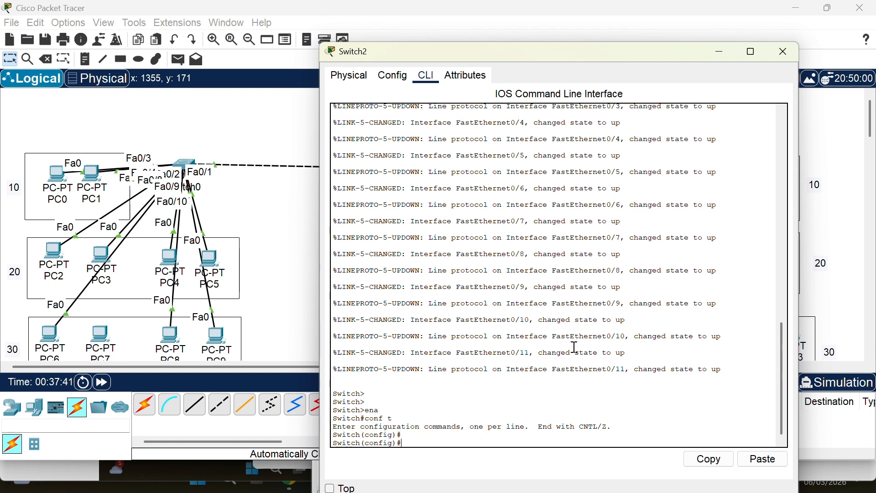
# - Create VLANs 10, 20 and 30 on Switch2
pyautogui.write('vlan 10')
pyautogui.press('Return')
pyautogui.write('vlan 10')
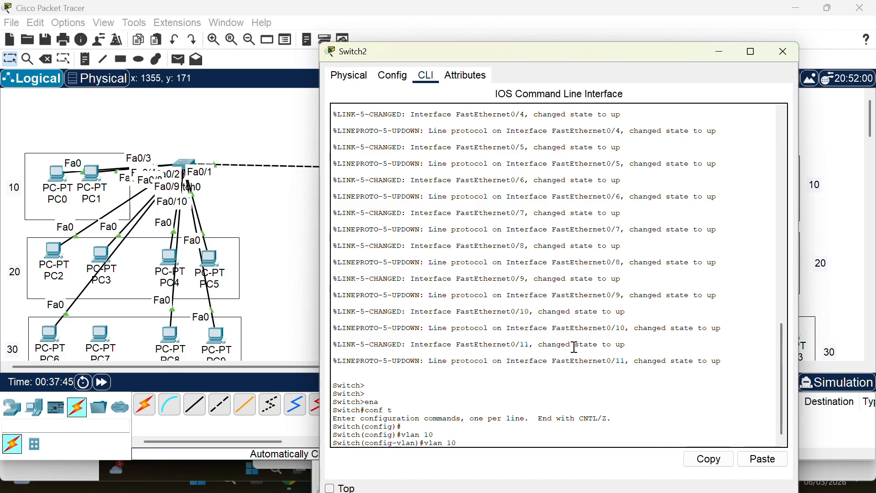
pyautogui.press('BackSpace')
pyautogui.press('BackSpace')
pyautogui.write('20')
pyautogui.press('Return')
pyautogui.write('vlan 30')
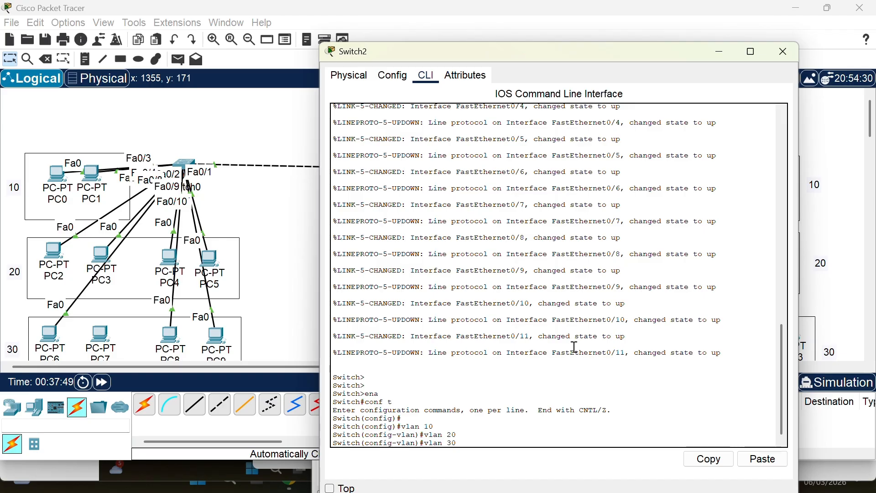
pyautogui.press('Return')
# - Create VLANs 40 and 50 on Switch2 by reusing the previous VLAN command
pyautogui.press('Up')
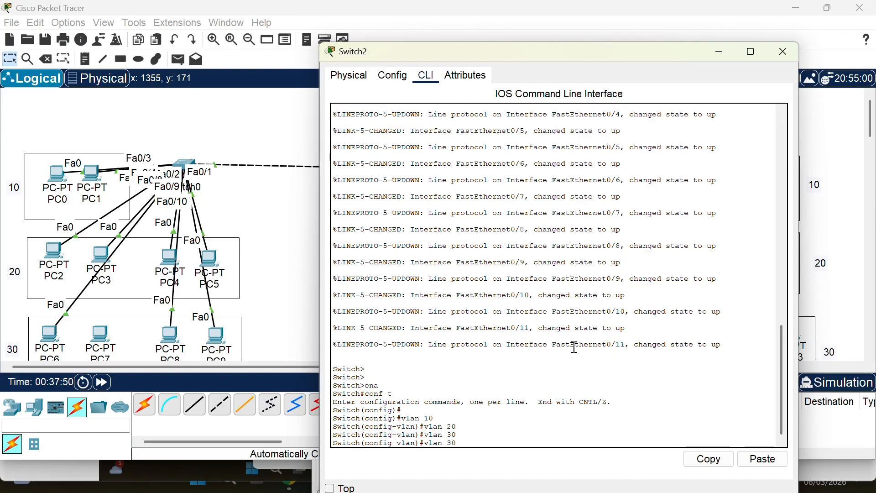
pyautogui.press('BackSpace')
pyautogui.press('BackSpace')
pyautogui.write('40')
pyautogui.press('Return')
pyautogui.press('Up')
pyautogui.press('BackSpace')
pyautogui.press('BackSpace')
pyautogui.write('4')
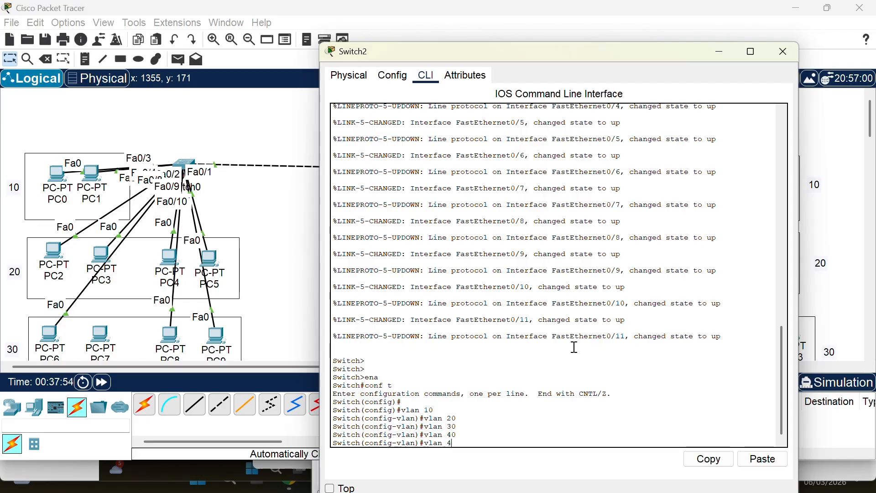
pyautogui.write('0')
pyautogui.press('Return')
pyautogui.press('Return')
pyautogui.press('Return')
# - Display the brief VLAN table on Switch2 to check the created VLANs, and close the switch's window
pyautogui.write('do')
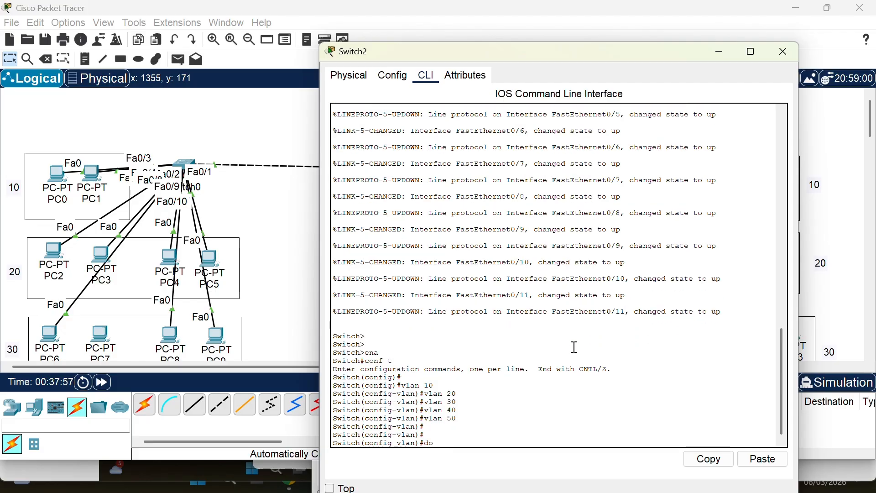
pyautogui.write(' sh vl br')
pyautogui.press('Return')
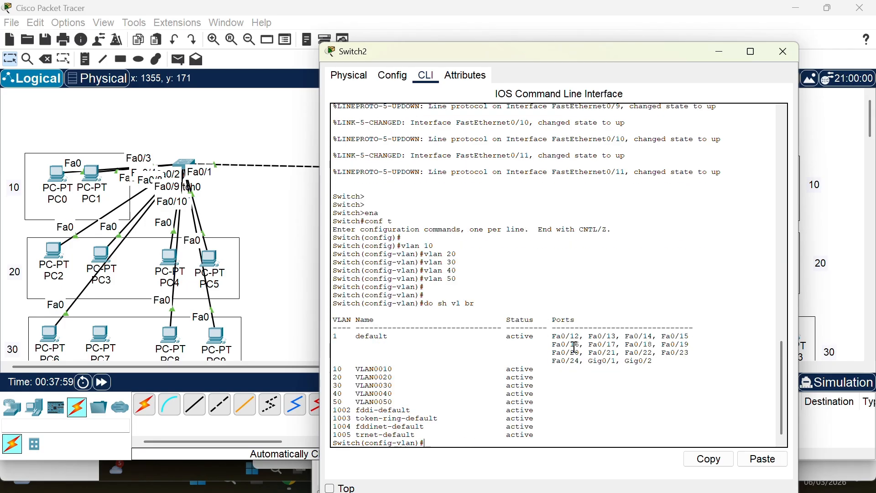
pyautogui.press('Return')
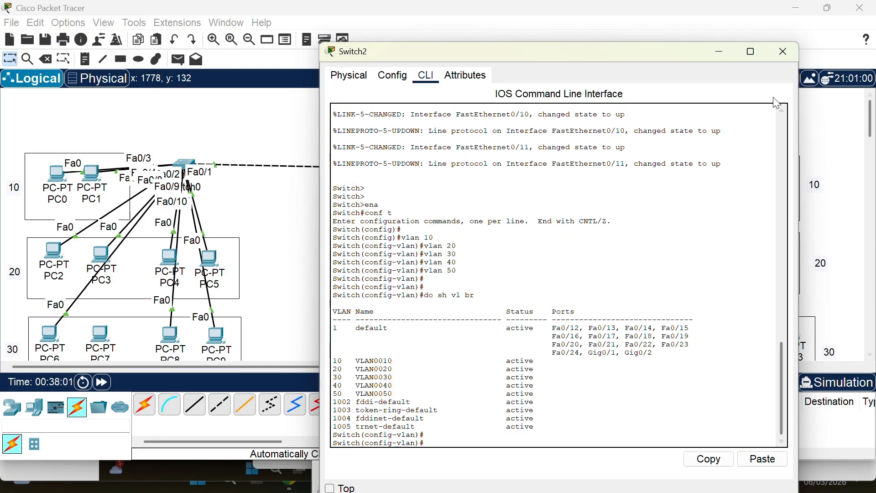
pyautogui.click(781, 47)
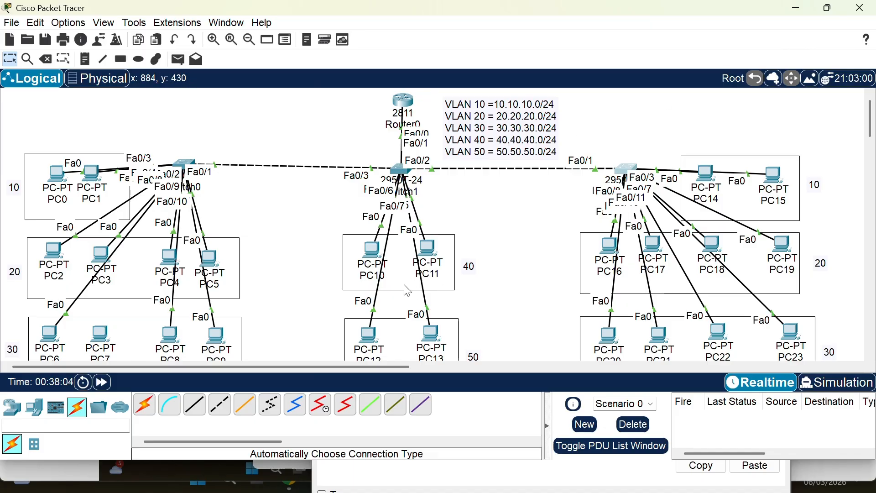
# - Nudge PC10 and PC11 to trace their links, and return Switch1's command line from VLAN configuration to global configuration mode
pyautogui.moveTo(373, 256)
pyautogui.mouseDown()
pyautogui.moveTo(303, 203)
pyautogui.moveTo(340, 271)
pyautogui.moveTo(364, 258)
pyautogui.moveTo(286, 217)
pyautogui.moveTo(365, 258)
pyautogui.moveTo(347, 255)
pyautogui.moveTo(281, 201)
pyautogui.moveTo(286, 187)
pyautogui.moveTo(363, 256)
pyautogui.mouseUp()
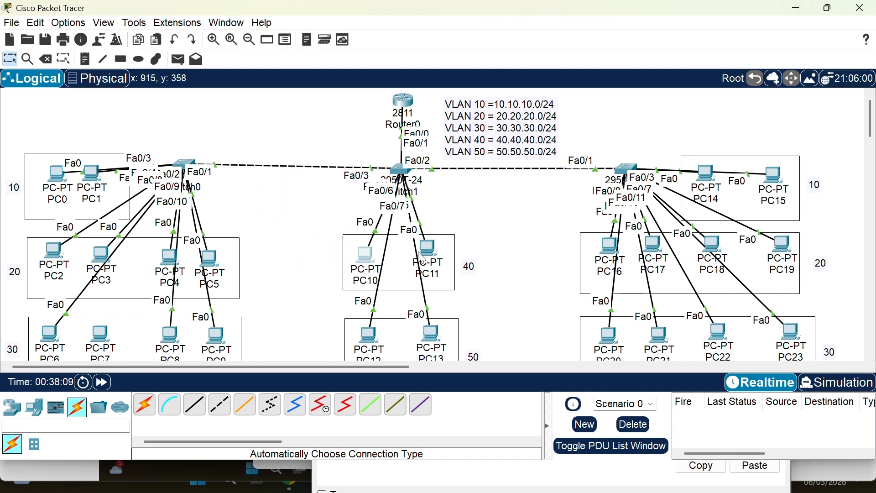
pyautogui.moveTo(428, 251); pyautogui.dragTo(421, 268)
pyautogui.click(397, 167)
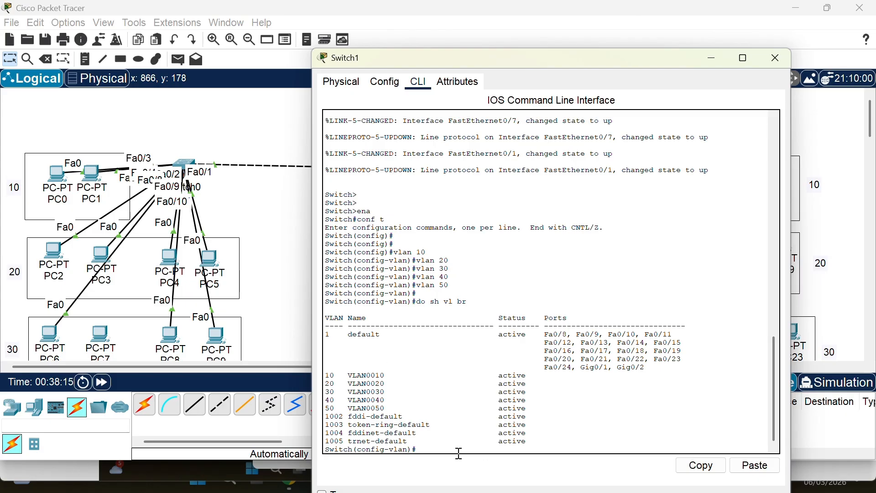
pyautogui.press('Return')
pyautogui.press('Return')
pyautogui.press('Return')
pyautogui.write('exit')
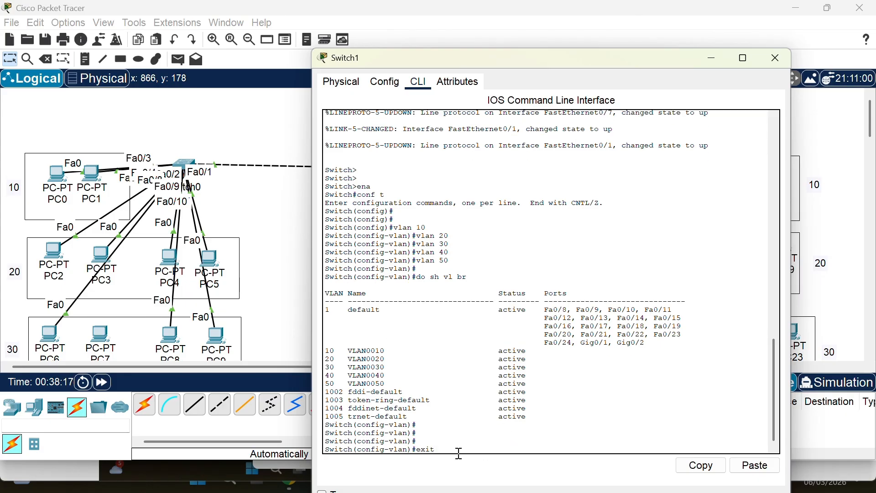
pyautogui.press('Return')
pyautogui.press('Return')
# - Enter interface range configuration for fa0/4-5 on Switch1, shifting PC10 and PC11 in the topology to check their ports
pyautogui.write('int ')
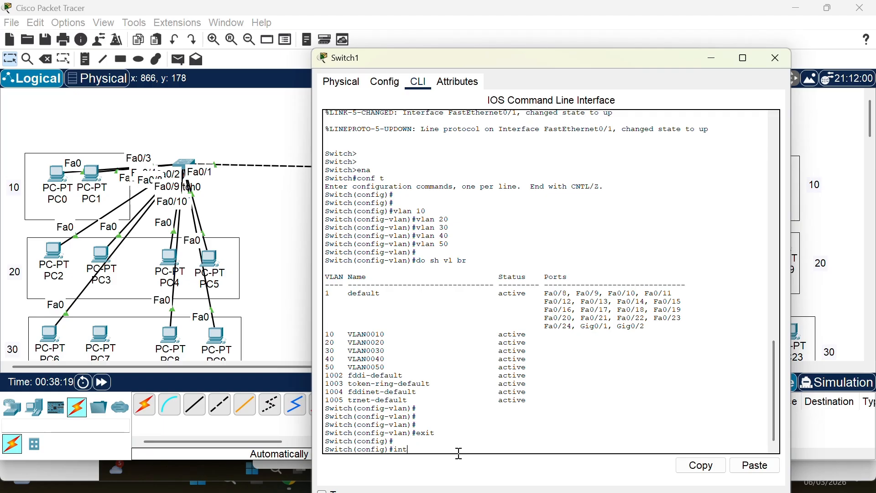
pyautogui.write('ra fa0/4-5')
pyautogui.click(280, 241)
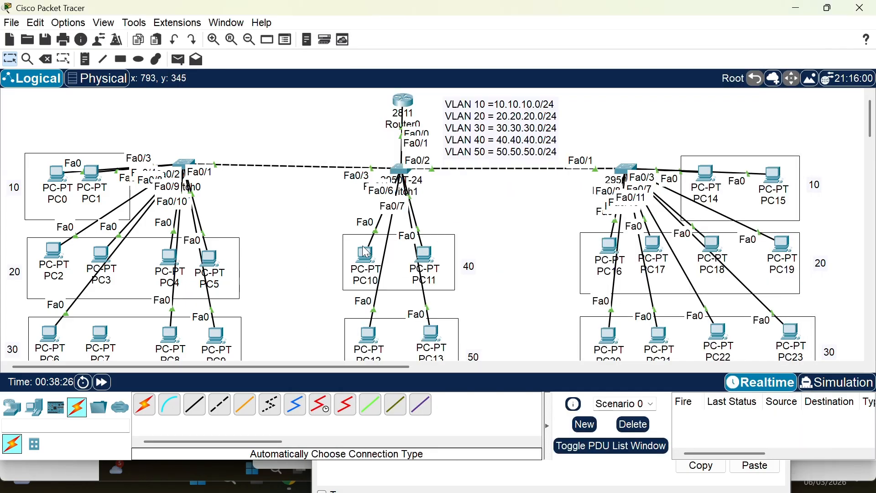
pyautogui.moveTo(368, 259); pyautogui.dragTo(429, 263)
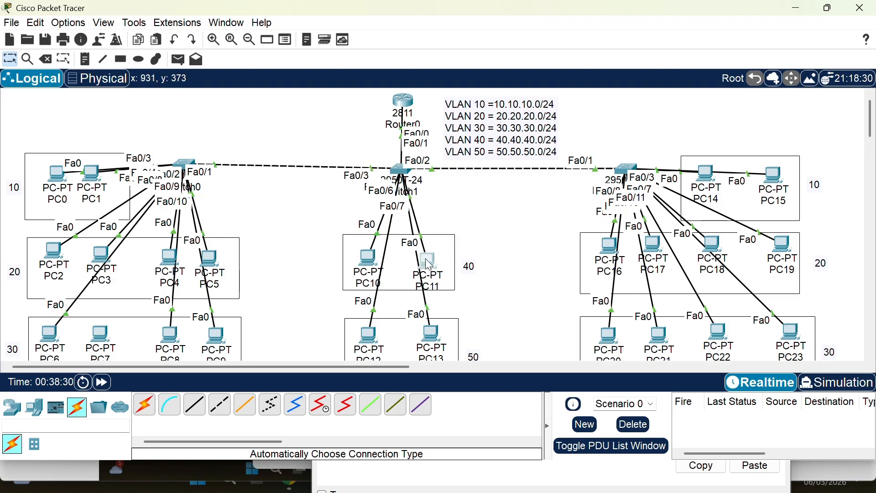
pyautogui.click(396, 180)
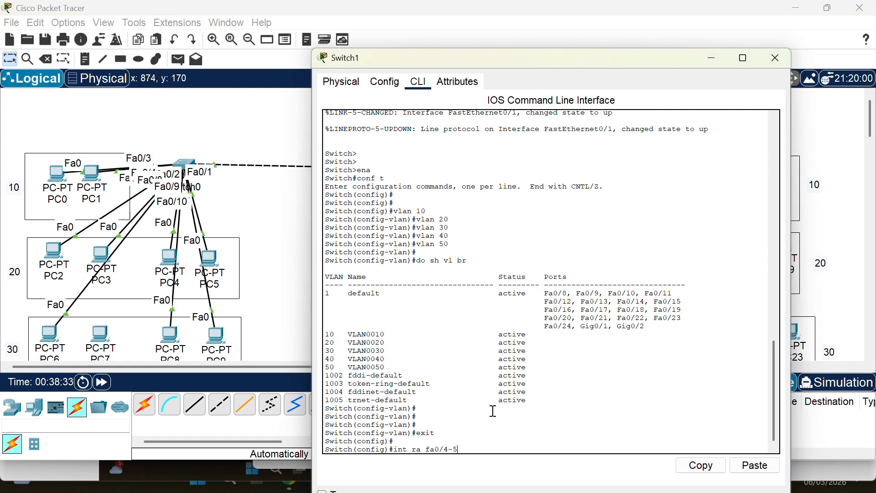
pyautogui.press('Return')
pyautogui.press('Return')
# - Set the fa0/4-5 interface range on Switch1 to access mode
pyautogui.write('sw')
pyautogui.press('Tab')
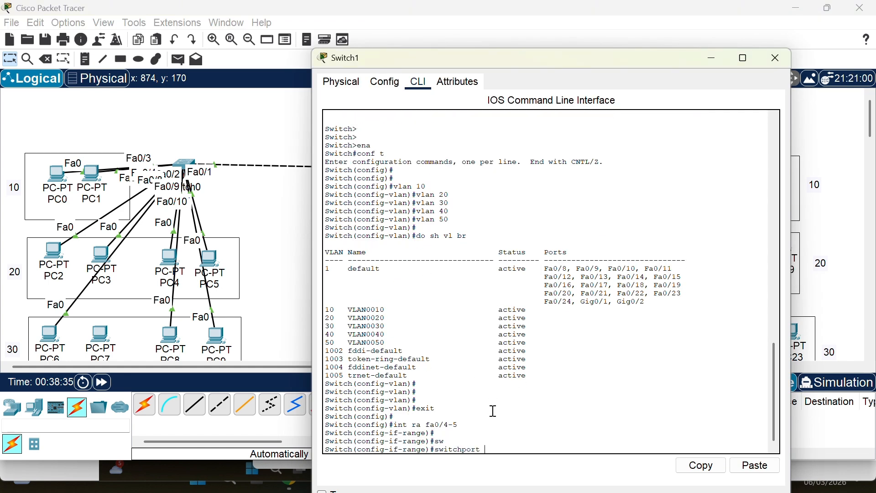
pyautogui.write('m')
pyautogui.press('Tab')
pyautogui.write('a')
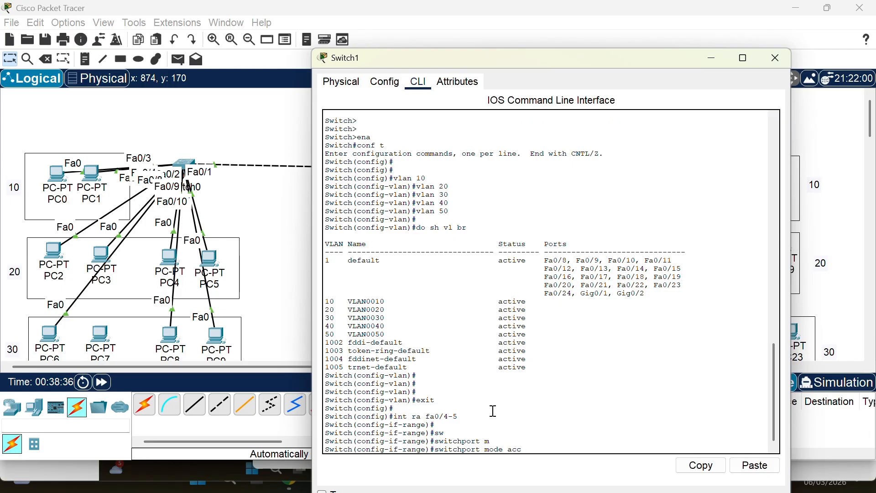
pyautogui.write('cc')
pyautogui.press('Tab')
pyautogui.press('Return')
# - Assign Switch1's fa0/4-5 interface range to access VLAN 40 and exit to global configuration mode
pyautogui.write('sw')
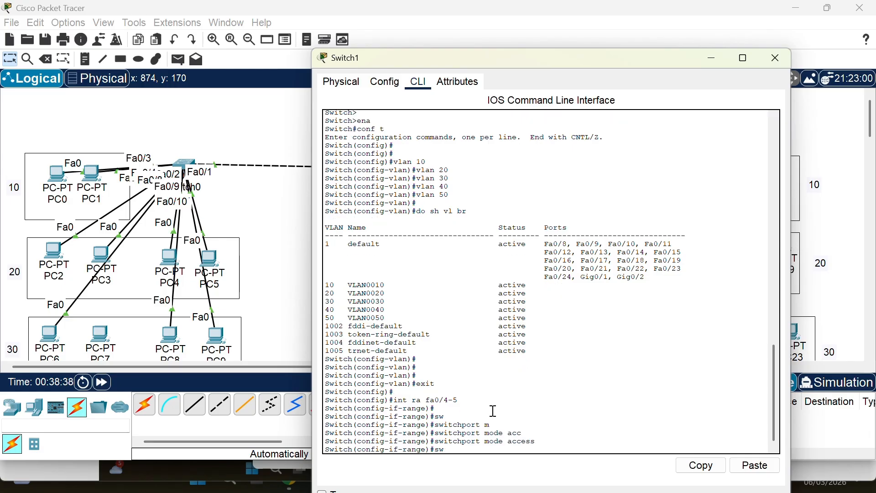
pyautogui.press('Tab')
pyautogui.write('acc')
pyautogui.press('Tab')
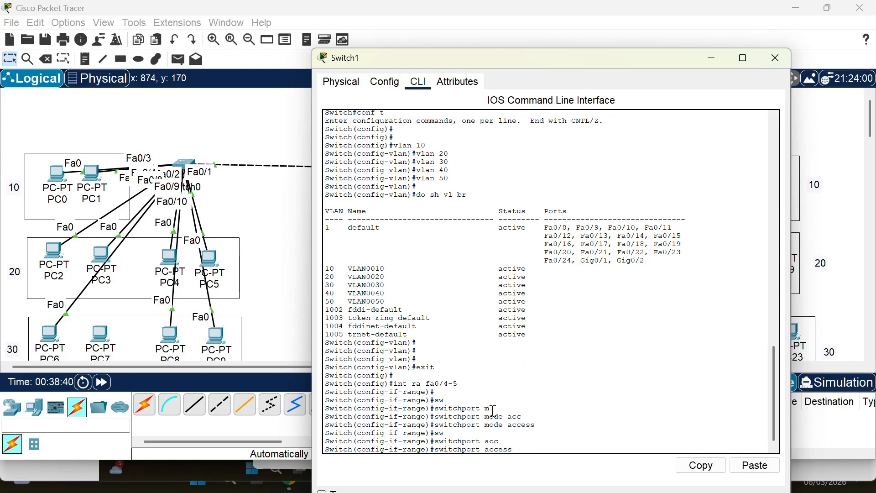
pyautogui.write('vlan 40')
pyautogui.press('Return')
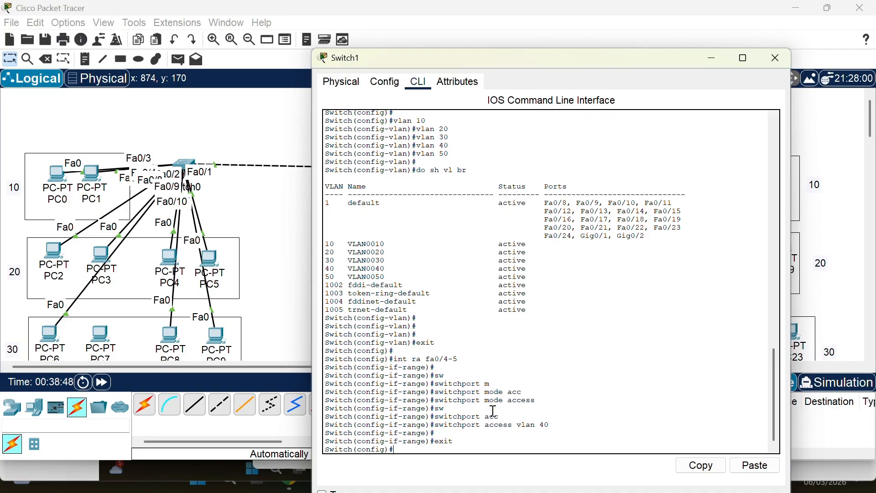
# - Nudge PC12 and PC13 to trace their links, and enter interface range configuration for fa0/6-7 on Switch1
pyautogui.click(283, 176)
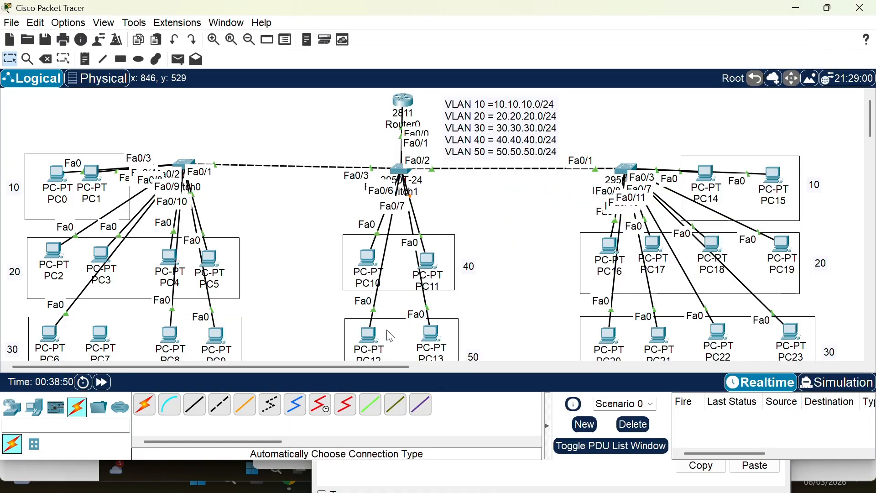
pyautogui.moveTo(369, 337)
pyautogui.mouseDown()
pyautogui.moveTo(292, 233)
pyautogui.moveTo(377, 345)
pyautogui.mouseUp()
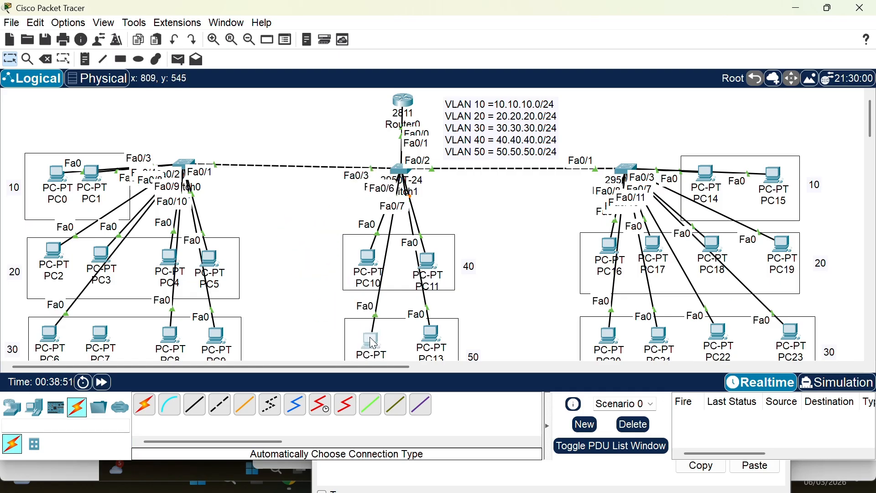
pyautogui.moveTo(437, 342)
pyautogui.mouseDown()
pyautogui.moveTo(499, 255)
pyautogui.moveTo(431, 351)
pyautogui.mouseUp()
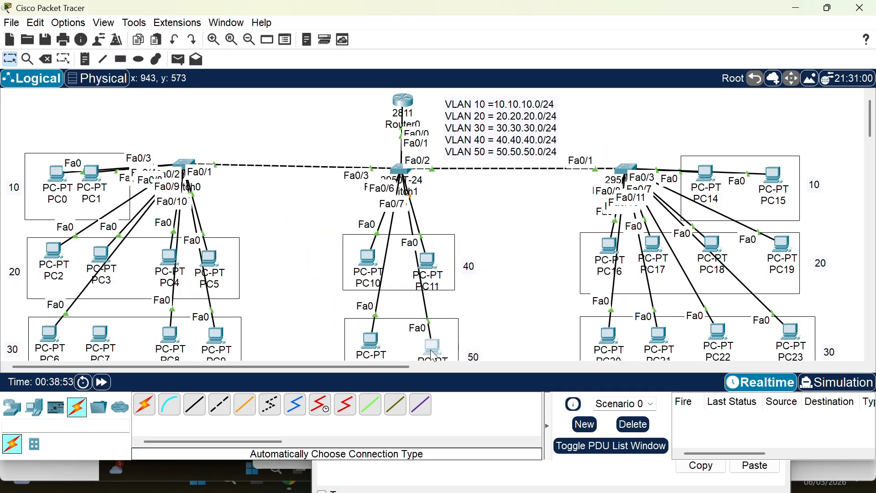
pyautogui.click(399, 167)
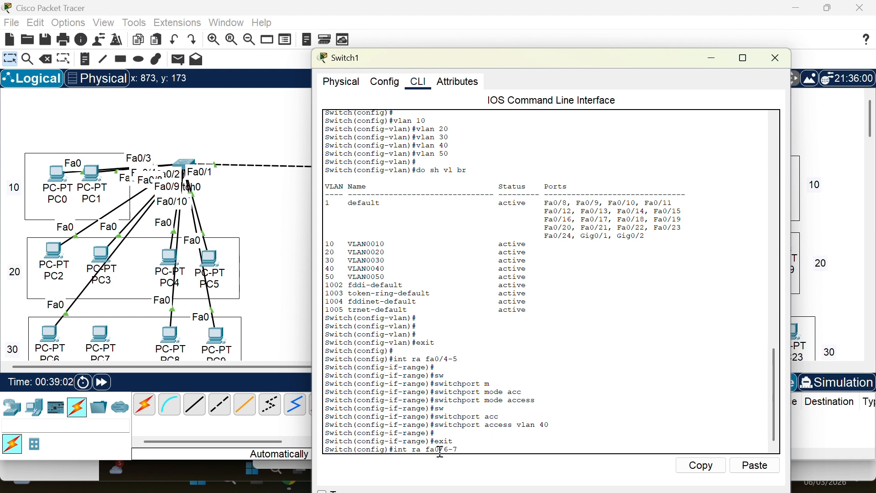
pyautogui.write('int ra fa0/6-7')
pyautogui.press('Return')
# - Set the fa0/6-7 interface range on Switch1 to access mode
pyautogui.write('s')
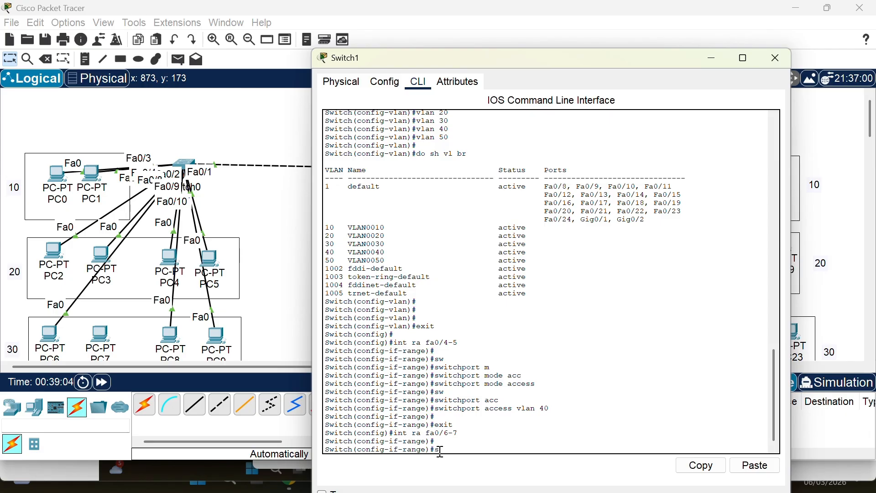
pyautogui.write('w')
pyautogui.press('Tab')
pyautogui.write('m')
pyautogui.press('Tab')
pyautogui.press('Return')
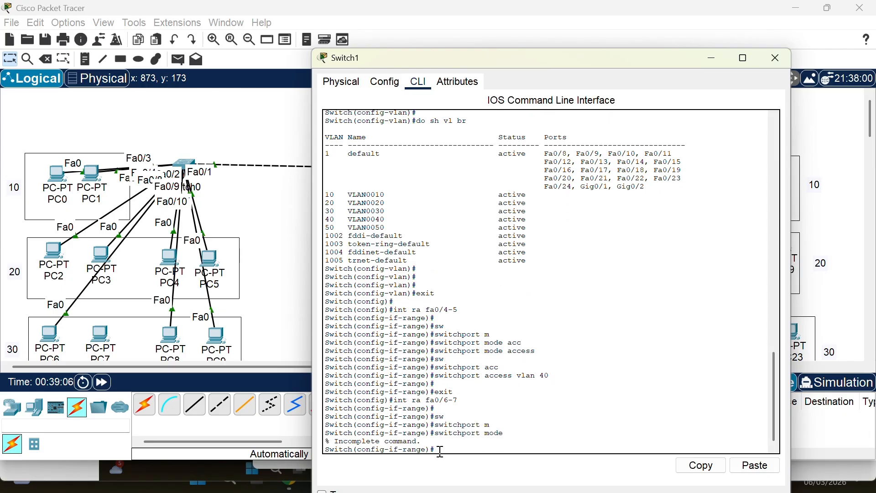
pyautogui.press('Up')
pyautogui.write('acc')
pyautogui.press('Tab')
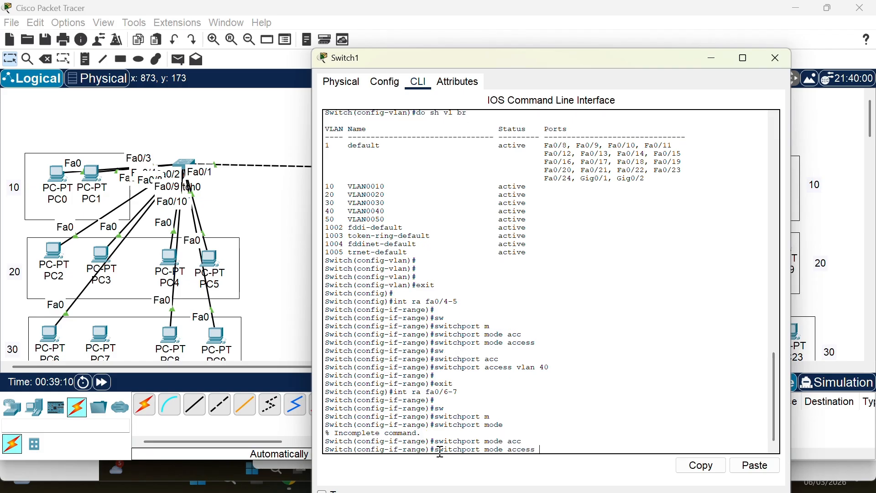
pyautogui.press('Return')
# - Assign Switch1's fa0/6-7 interface range to access VLAN 50
pyautogui.write('sw')
pyautogui.press('Tab')
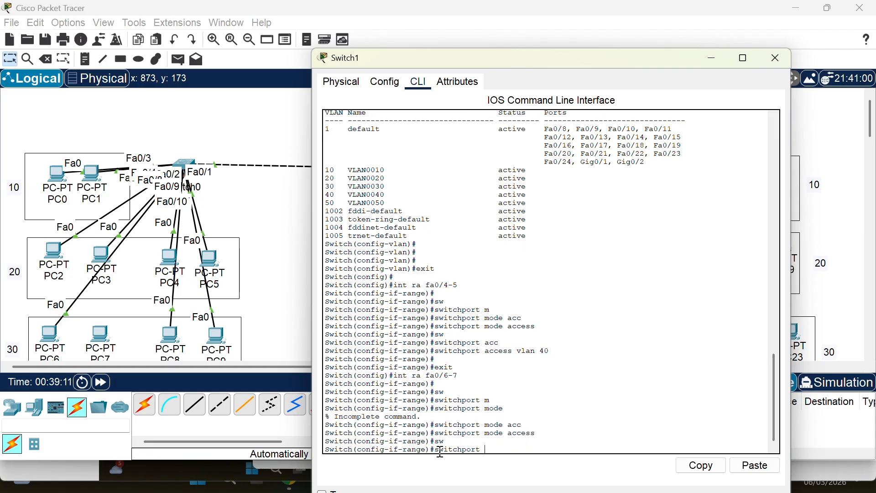
pyautogui.write('acc')
pyautogui.press('Tab')
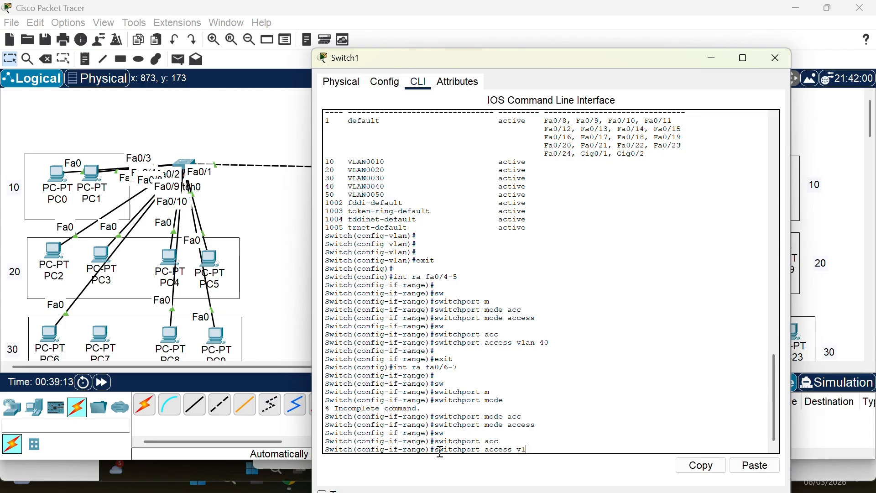
pyautogui.write('vlan 50')
pyautogui.press('Return')
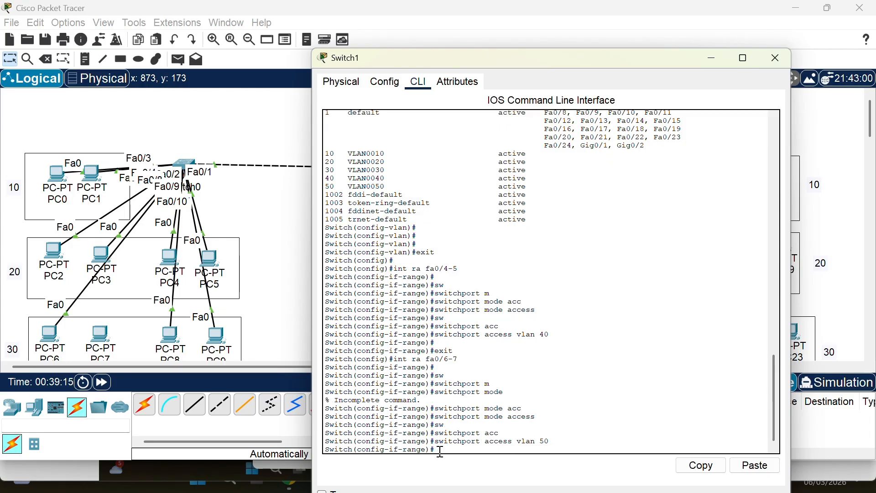
# - Display the brief VLAN table on Switch1 to check the port assignments, and close the switch's window
pyautogui.press('Return')
pyautogui.press('Return')
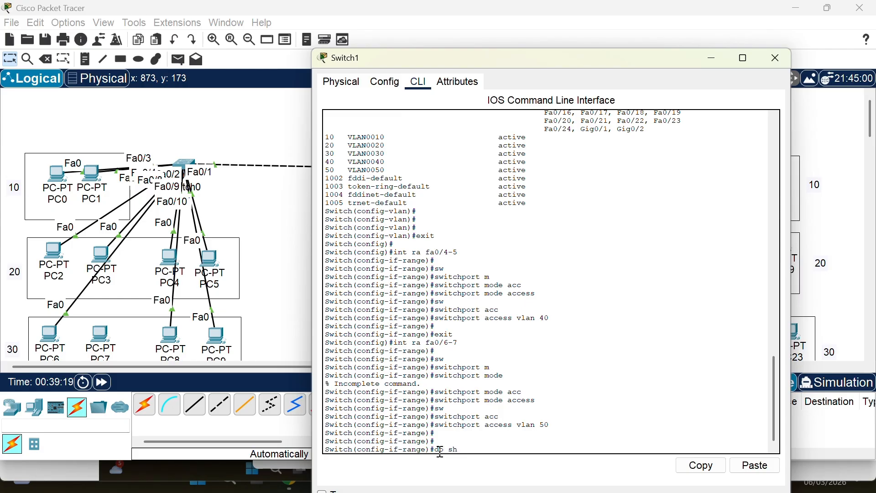
pyautogui.press('Return')
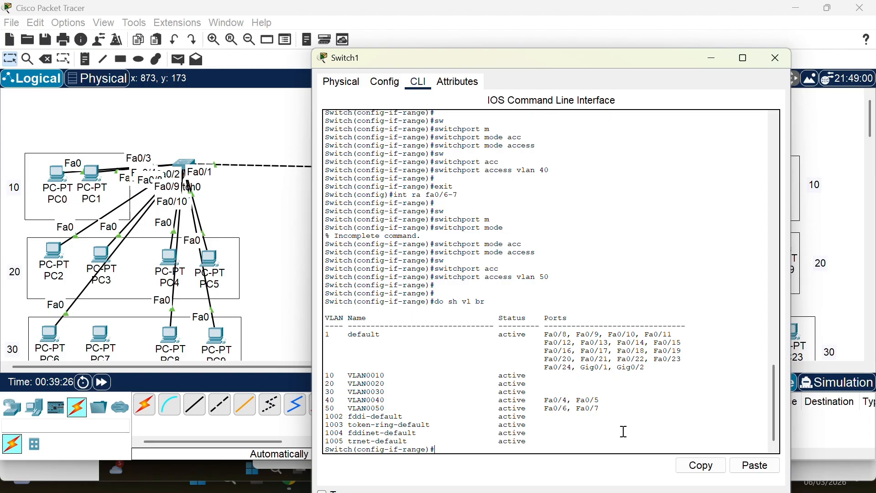
pyautogui.click(776, 57)
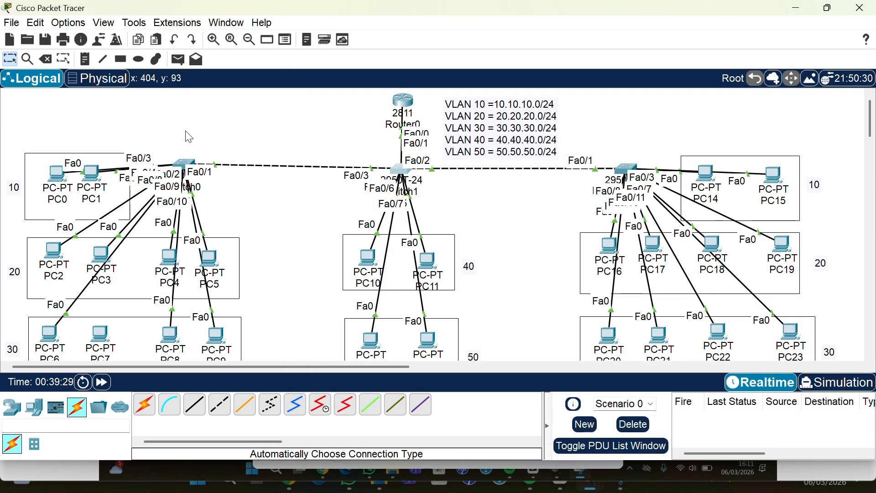
# - Nudge PC0 and PC1 to trace their links, and enter interface range configuration for fa0/2-3 on Switch0
pyautogui.click(185, 165)
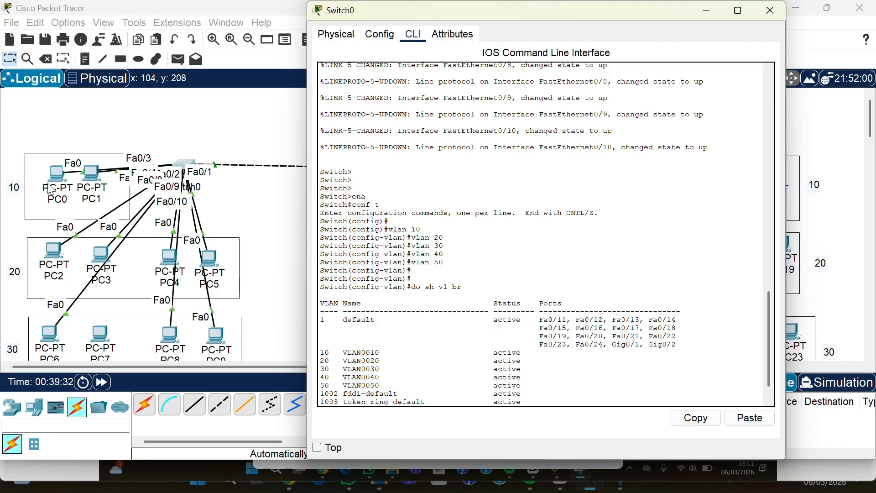
pyautogui.moveTo(60, 180); pyautogui.dragTo(96, 179)
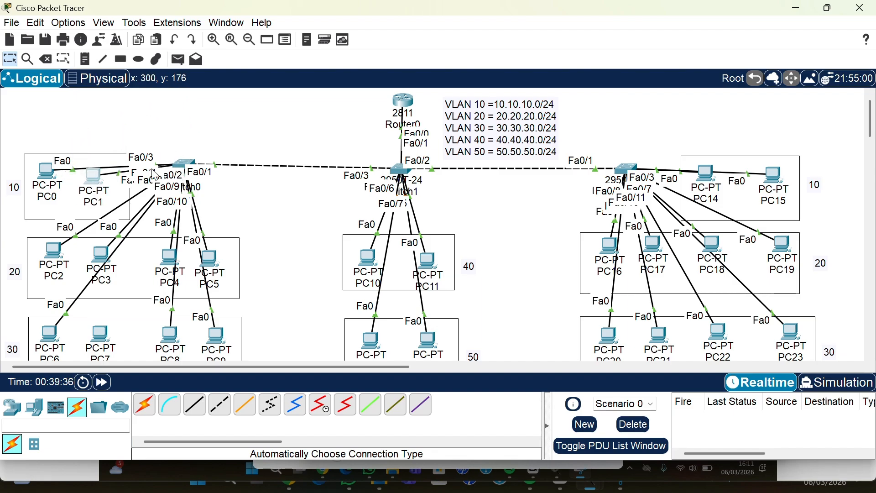
pyautogui.click(185, 165)
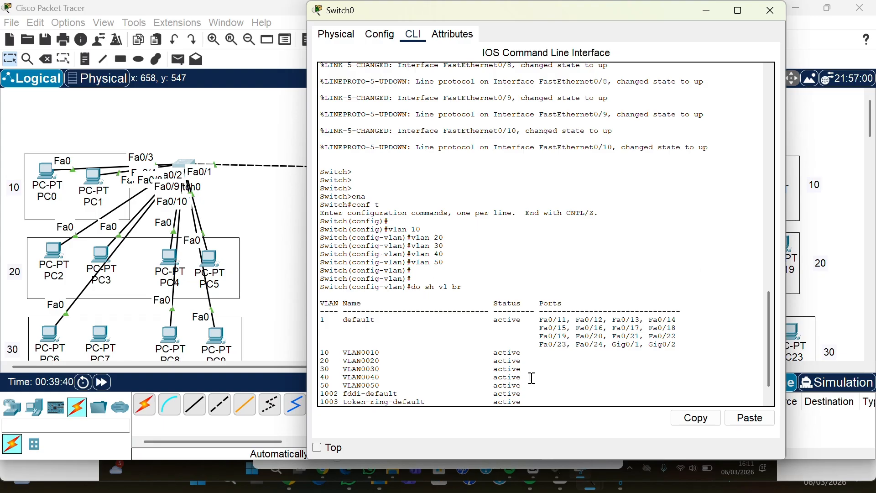
pyautogui.press('Return')
pyautogui.press('Return')
pyautogui.press('Return')
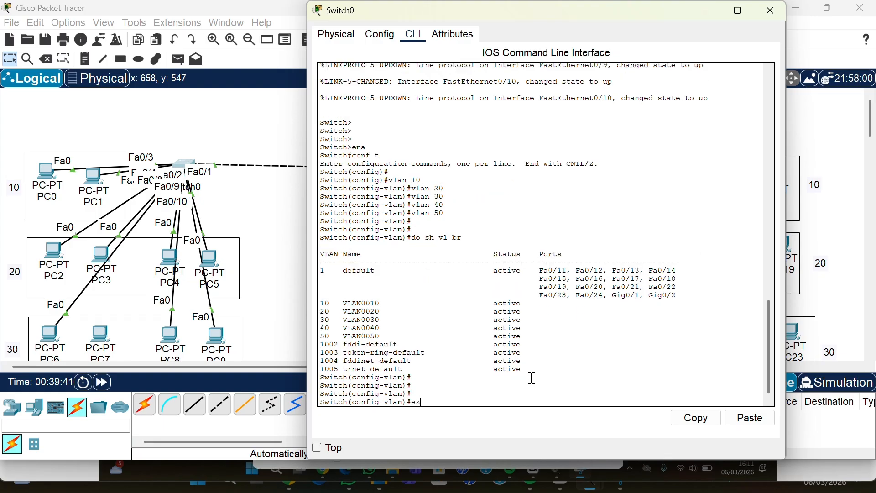
pyautogui.write('ex')
pyautogui.press('Return')
pyautogui.write('int r')
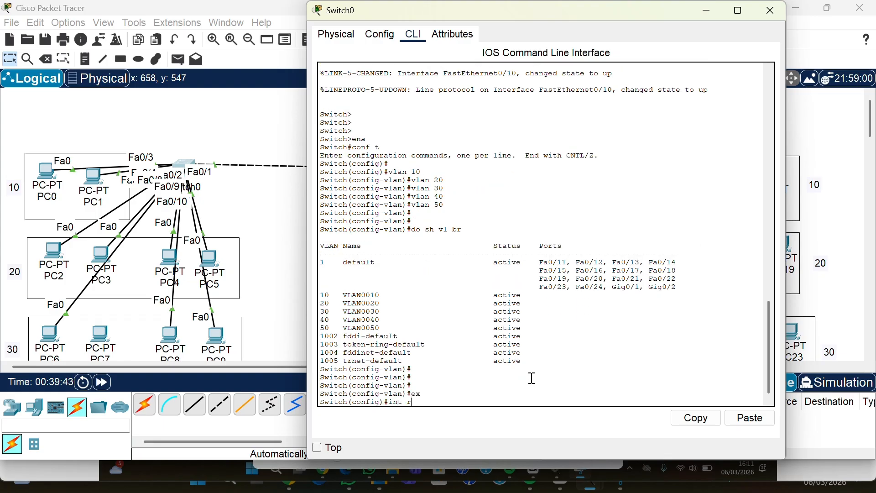
pyautogui.write('a fa0/')
pyautogui.press('Return')
pyautogui.press('Return')
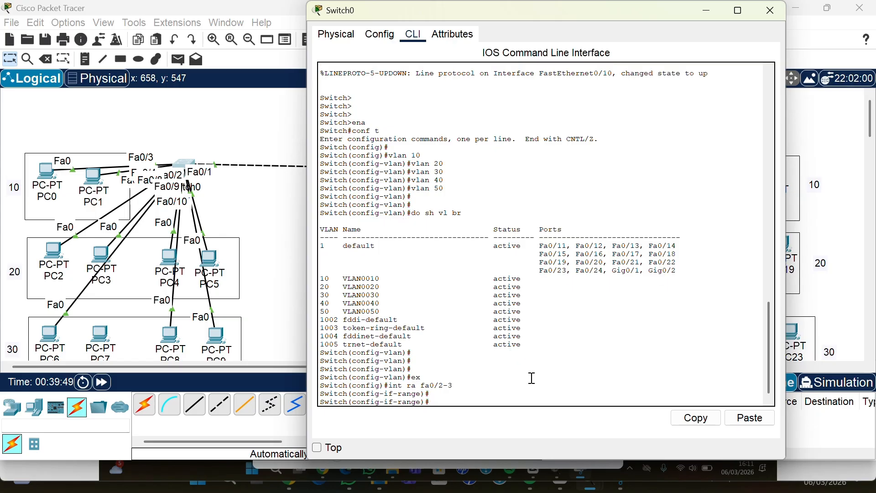
# - Set the fa0/2-3 interface range on Switch0 to access mode
pyautogui.write('sw')
pyautogui.press('Tab')
pyautogui.write('m')
pyautogui.press('Tab')
pyautogui.write('a')
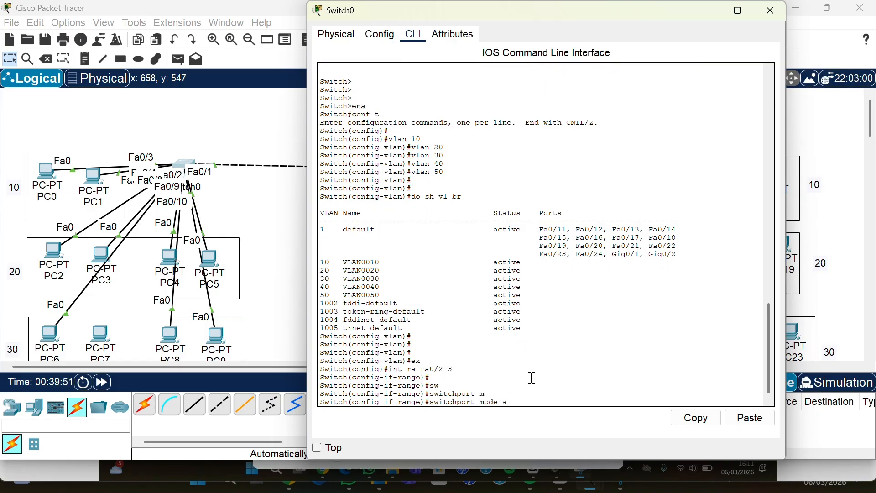
pyautogui.write('cc')
pyautogui.press('Tab')
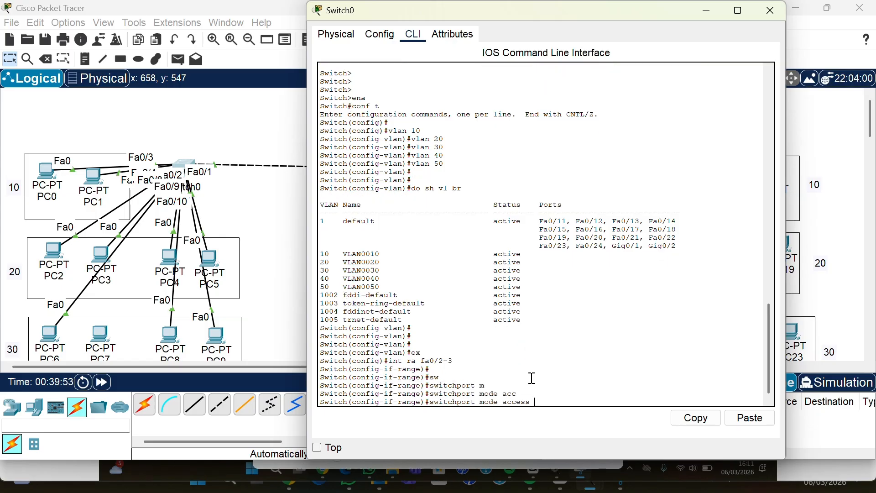
pyautogui.press('Return')
# - Assign Switch0's fa0/2-3 interface range to access VLAN 10 and exit to global configuration mode
pyautogui.write('sw')
pyautogui.press('Tab')
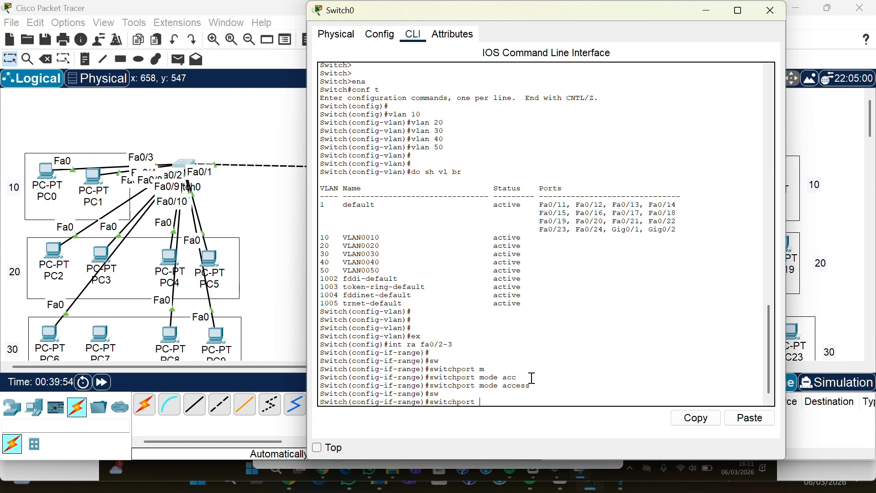
pyautogui.write('acc')
pyautogui.press('Tab')
pyautogui.write('v')
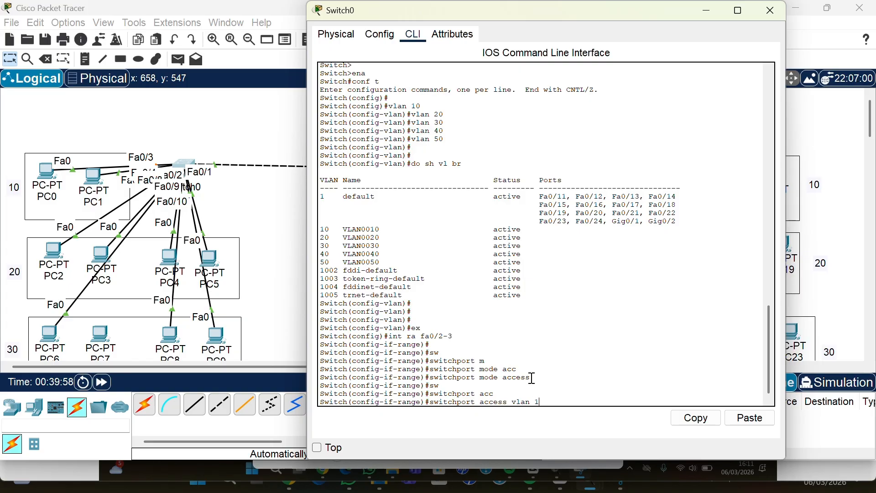
pyautogui.write('lan 10')
pyautogui.press('Return')
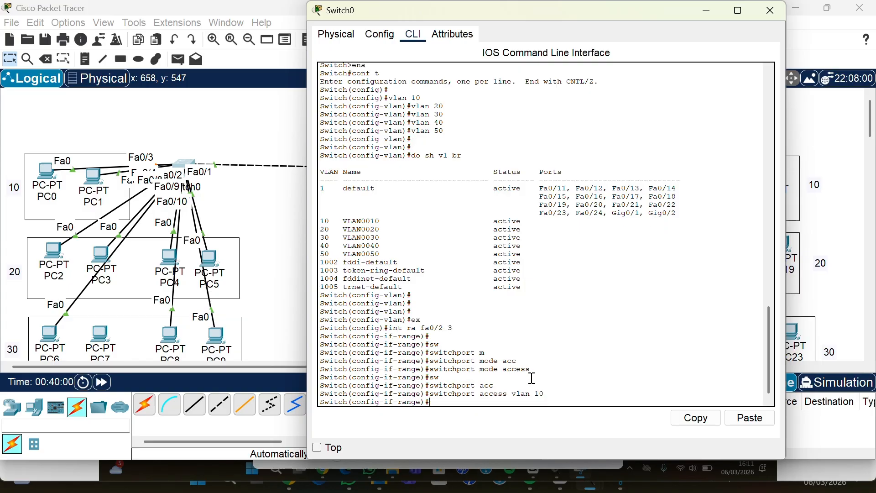
pyautogui.press('Return')
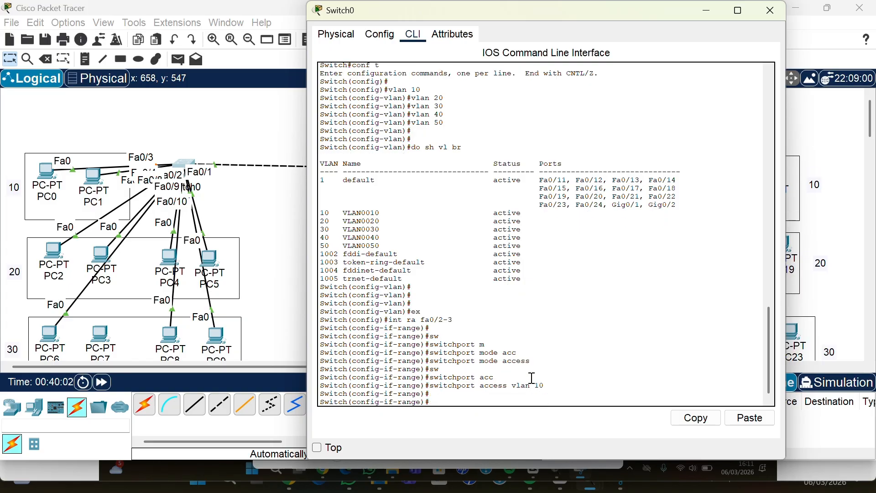
pyautogui.write('ex')
pyautogui.press('Return')
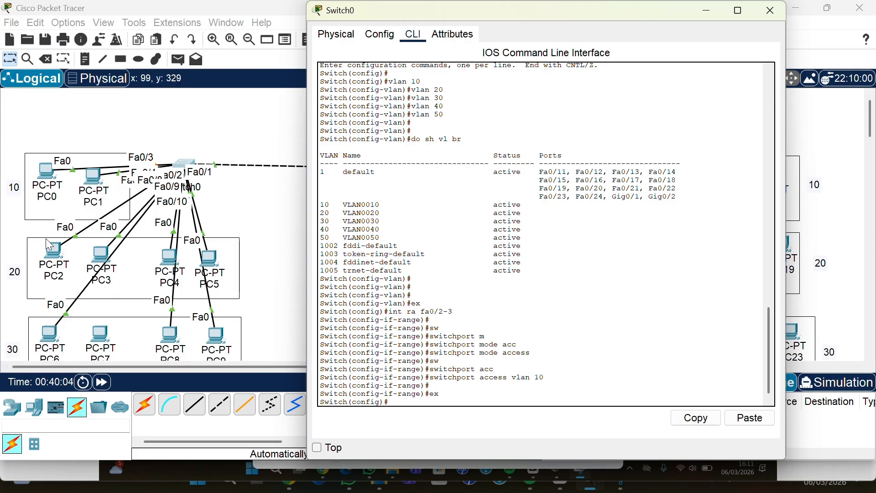
# - Nudge PC2 through PC5 to trace their links, and enter interface range configuration for fa0/4-7 on Switch0
pyautogui.moveTo(50, 255)
pyautogui.mouseDown()
pyautogui.moveTo(31, 175)
pyautogui.moveTo(44, 279)
pyautogui.moveTo(43, 264)
pyautogui.mouseUp()
pyautogui.moveTo(106, 261)
pyautogui.mouseDown()
pyautogui.moveTo(134, 265)
pyautogui.moveTo(138, 125)
pyautogui.moveTo(110, 303)
pyautogui.moveTo(107, 270)
pyautogui.mouseUp()
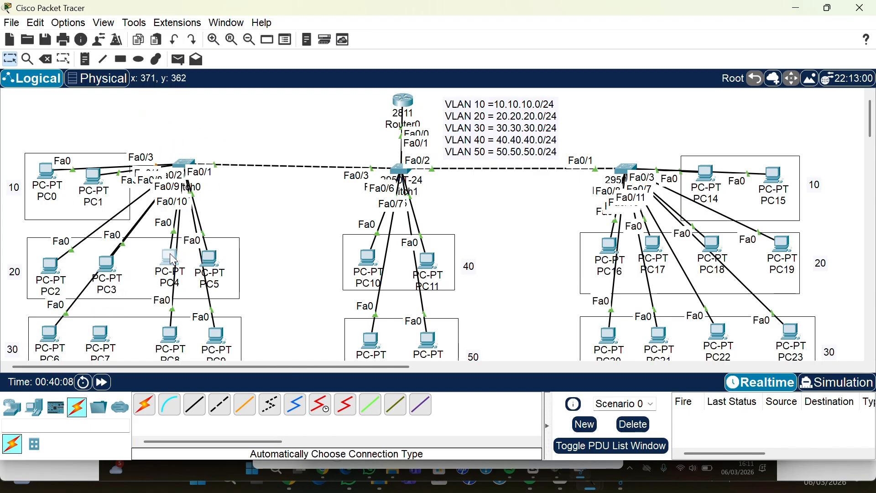
pyautogui.moveTo(170, 260)
pyautogui.mouseDown()
pyautogui.moveTo(196, 116)
pyautogui.moveTo(139, 254)
pyautogui.moveTo(163, 276)
pyautogui.mouseUp()
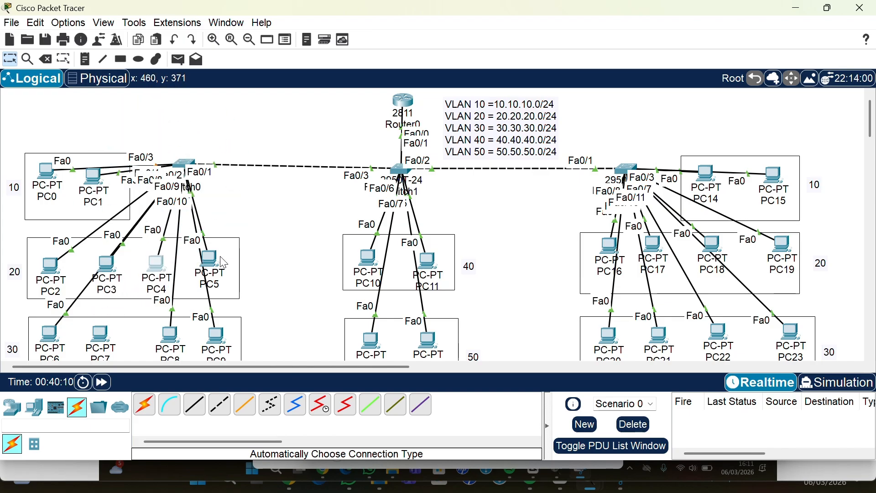
pyautogui.moveTo(212, 254); pyautogui.dragTo(211, 271)
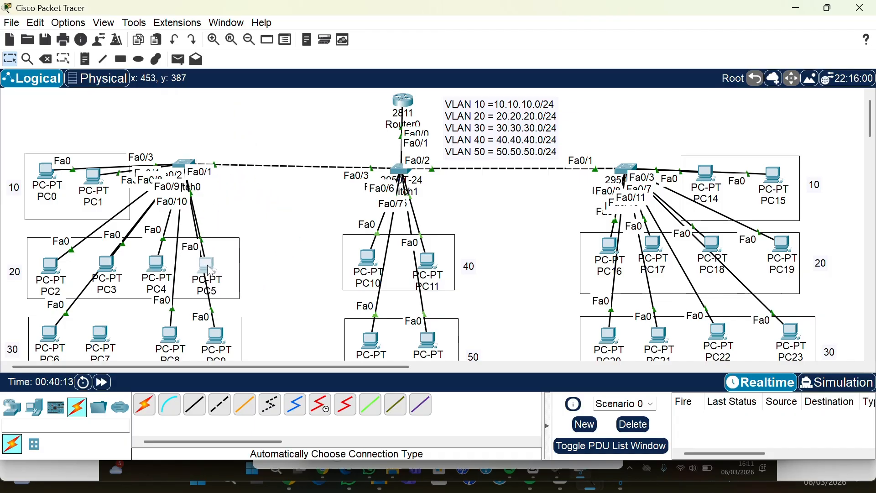
pyautogui.click(191, 171)
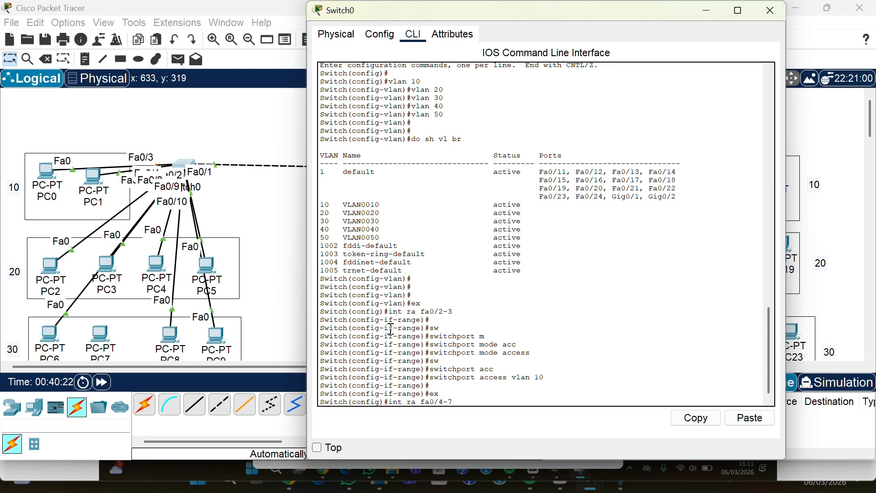
pyautogui.press('Return')
pyautogui.press('Return')
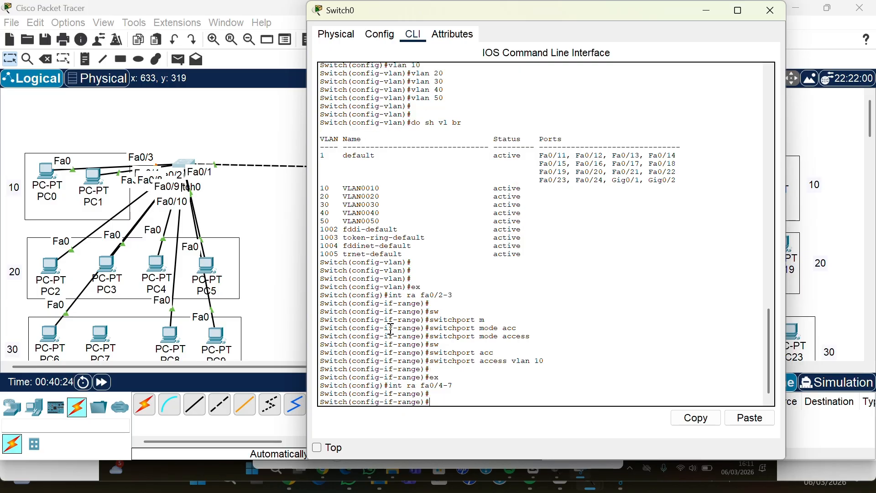
# - Set the fa0/4-7 interface range on Switch0 to access mode
pyautogui.write('sw')
pyautogui.press('Tab')
pyautogui.write('m')
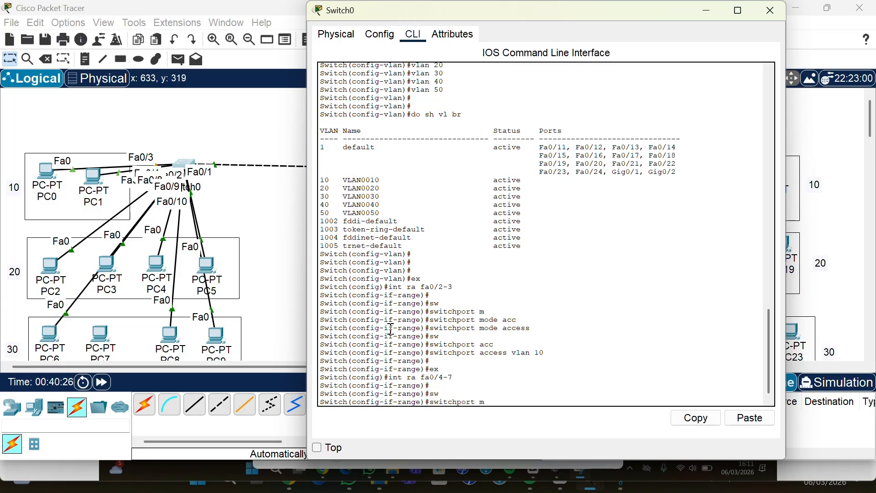
pyautogui.press('Tab')
pyautogui.write('acc')
pyautogui.press('Tab')
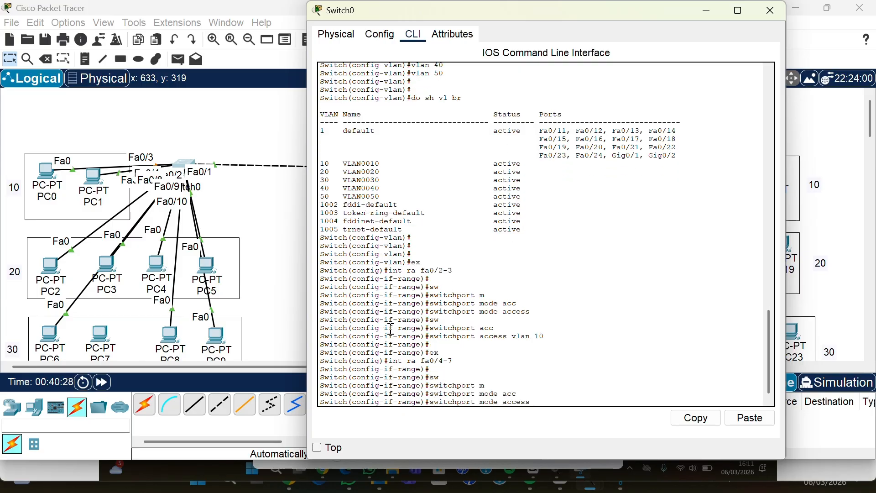
pyautogui.press('Return')
# - Assign Switch0's fa0/4-7 interface range to access VLAN 20 and exit to global configuration mode
pyautogui.write('sw')
pyautogui.press('Tab')
pyautogui.write('acc')
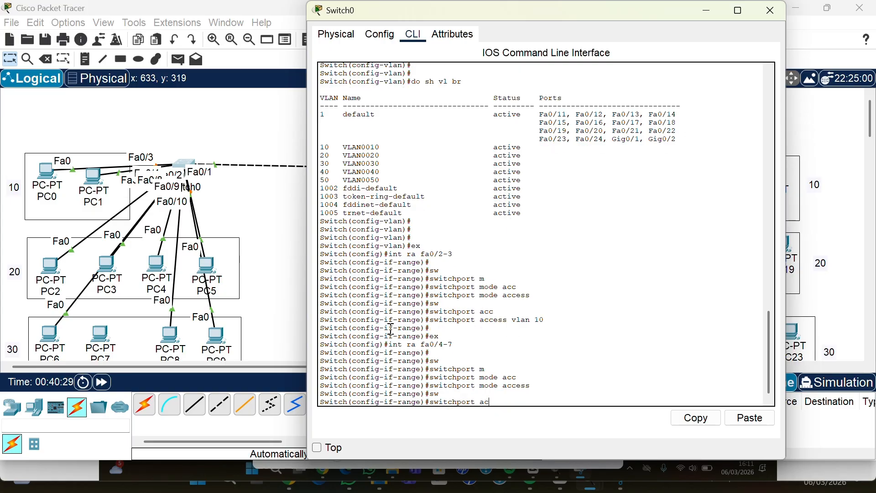
pyautogui.press('Tab')
pyautogui.write('vlan')
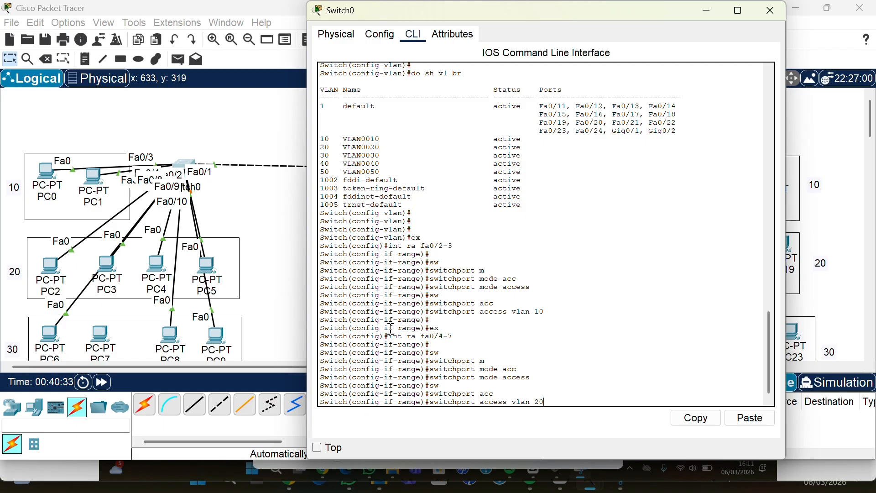
pyautogui.press('Return')
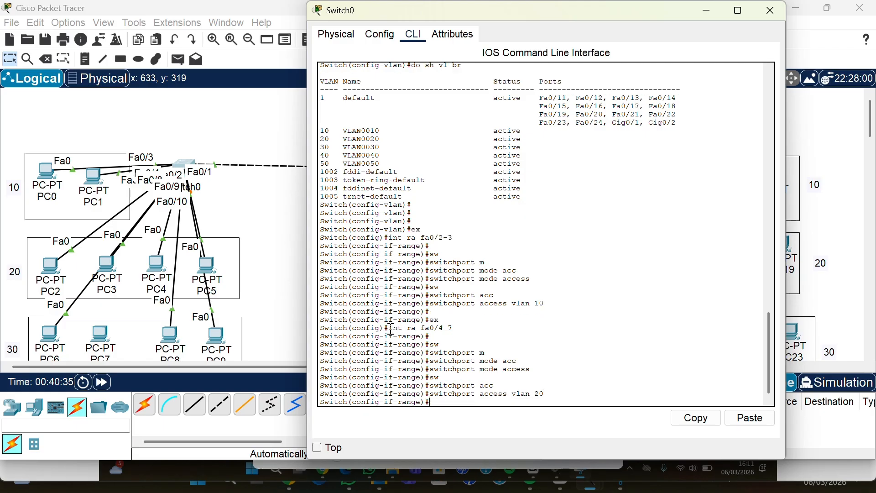
pyautogui.press('Return')
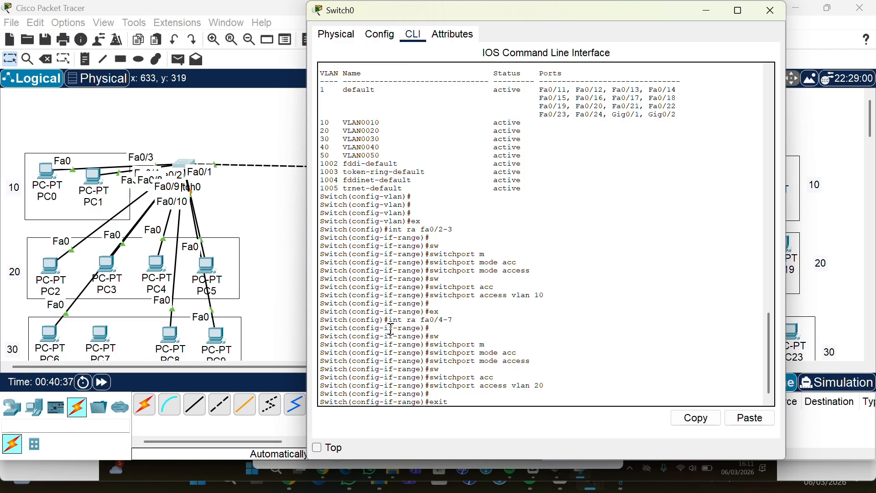
pyautogui.press('Return')
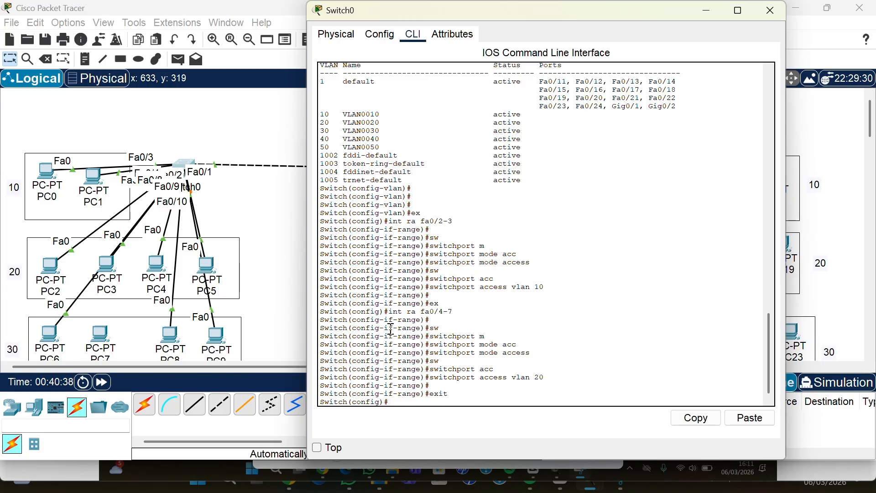
# - Nudge PC6 and PC7 in the VLAN 30 group to trace their links to Switch0
pyautogui.click(43, 336)
pyautogui.moveTo(43, 337); pyautogui.dragTo(118, 338)
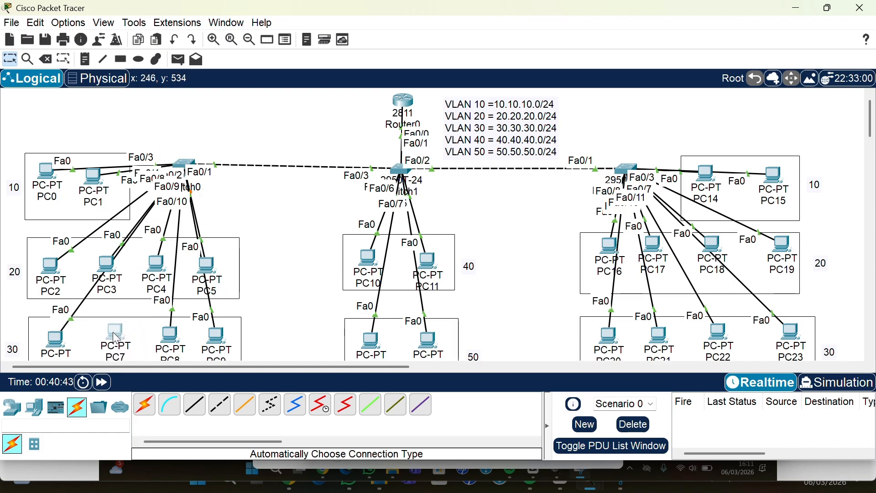
pyautogui.scroll(-3, 253, 332)
pyautogui.scroll(1, 253, 332)
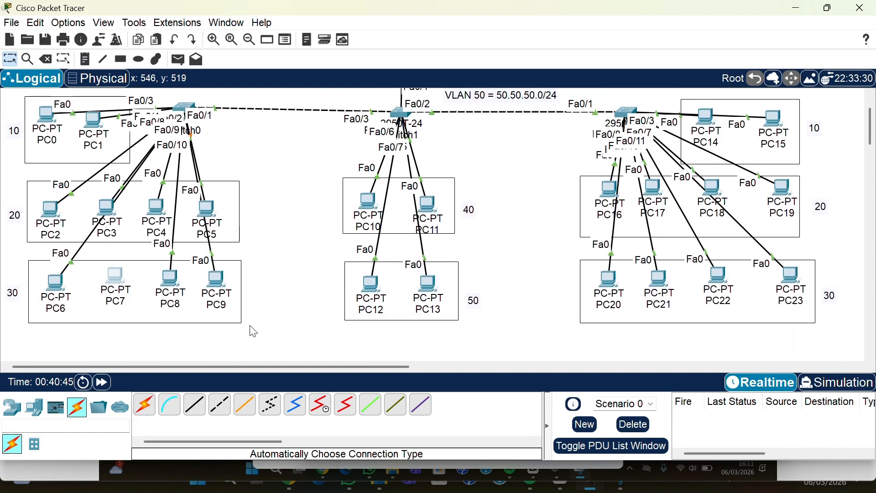
# - Connect PC7 to Switch0 with an automatically chosen cable type
pyautogui.click(145, 404)
pyautogui.scroll(2, 155, 296)
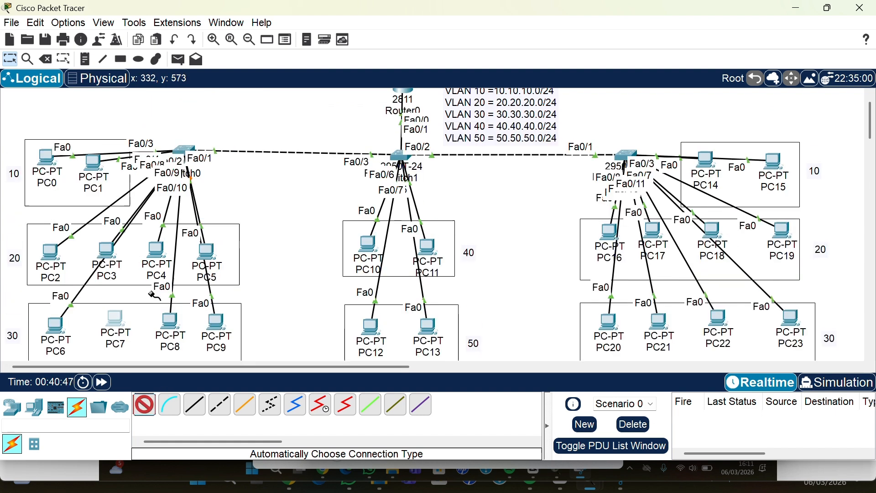
pyautogui.click(118, 319)
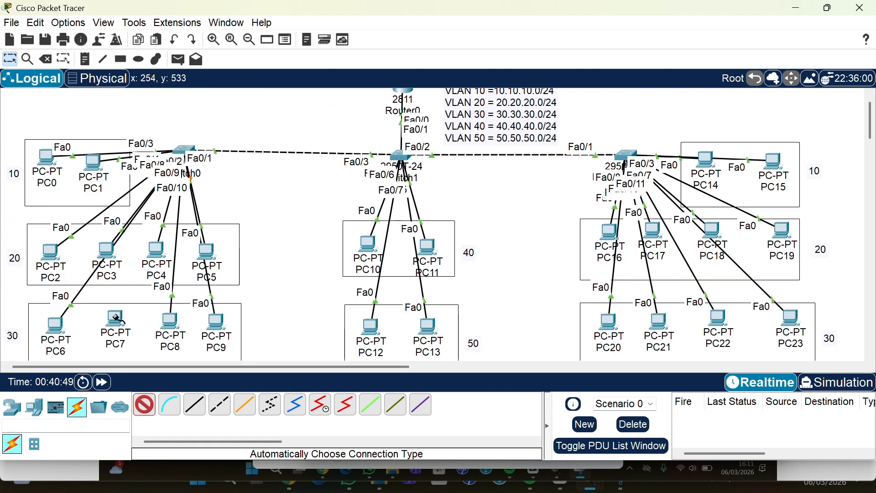
pyautogui.click(180, 153)
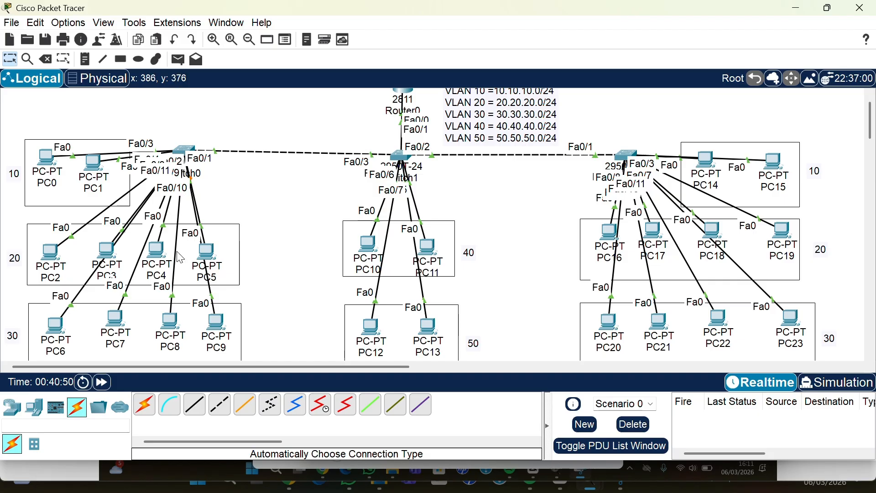
# - Reposition PC6, PC7, PC8 and PC9 slightly within the VLAN 30 group to trace their switch ports
pyautogui.moveTo(65, 331); pyautogui.dragTo(59, 358)
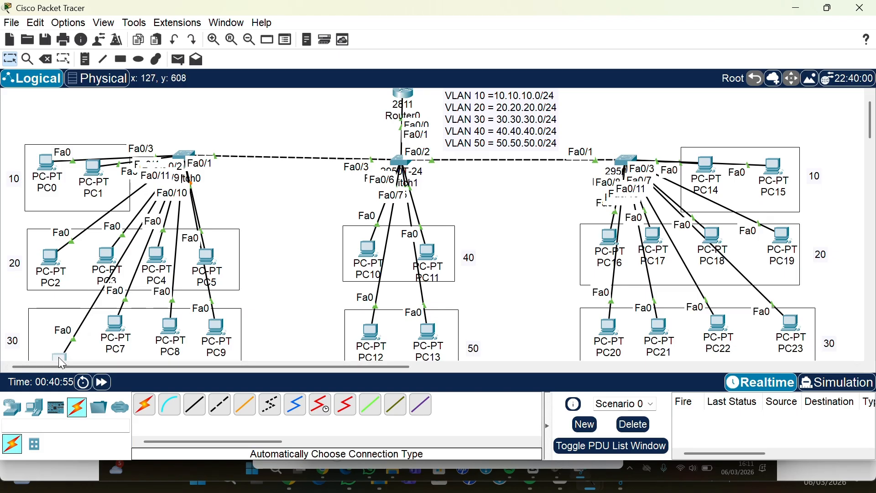
pyautogui.scroll(-3, 59, 350)
pyautogui.moveTo(57, 300); pyautogui.dragTo(55, 281)
pyautogui.scroll(2, 91, 296)
pyautogui.moveTo(171, 341); pyautogui.dragTo(208, 299)
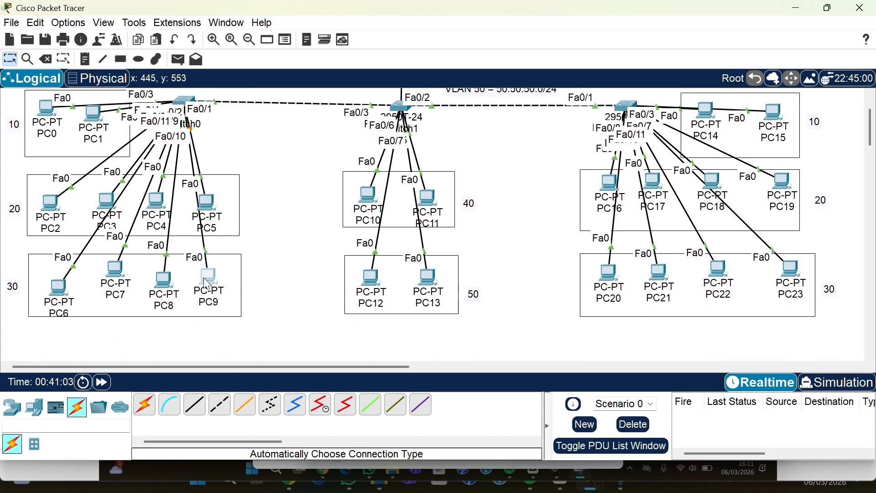
pyautogui.scroll(1, 116, 267)
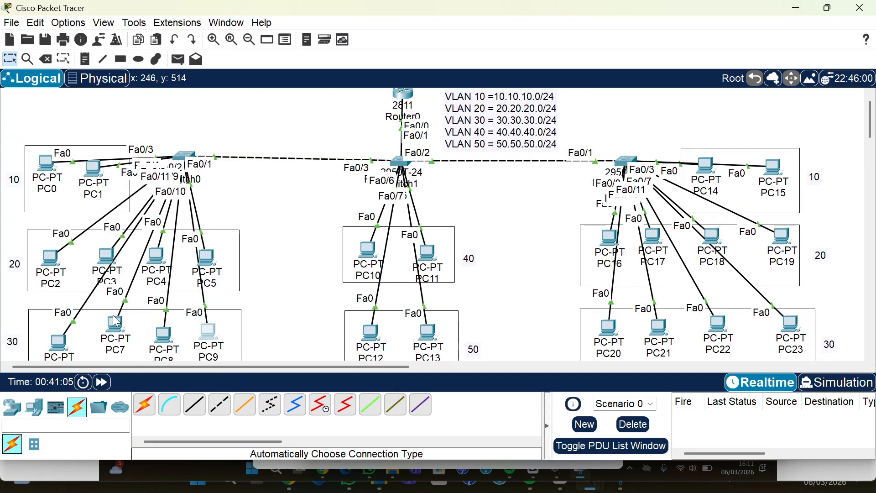
pyautogui.moveTo(106, 325); pyautogui.dragTo(121, 341)
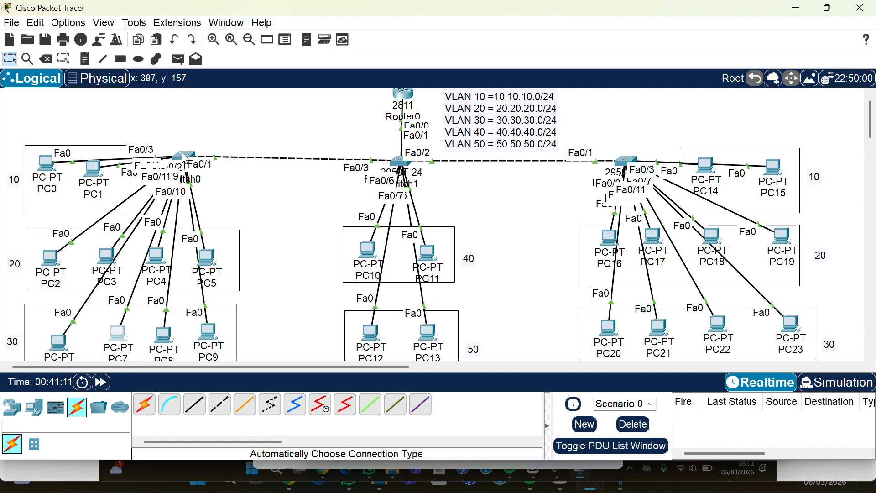
pyautogui.moveTo(52, 340)
pyautogui.mouseDown()
pyautogui.moveTo(32, 240)
pyautogui.moveTo(64, 339)
pyautogui.moveTo(55, 332)
pyautogui.mouseUp()
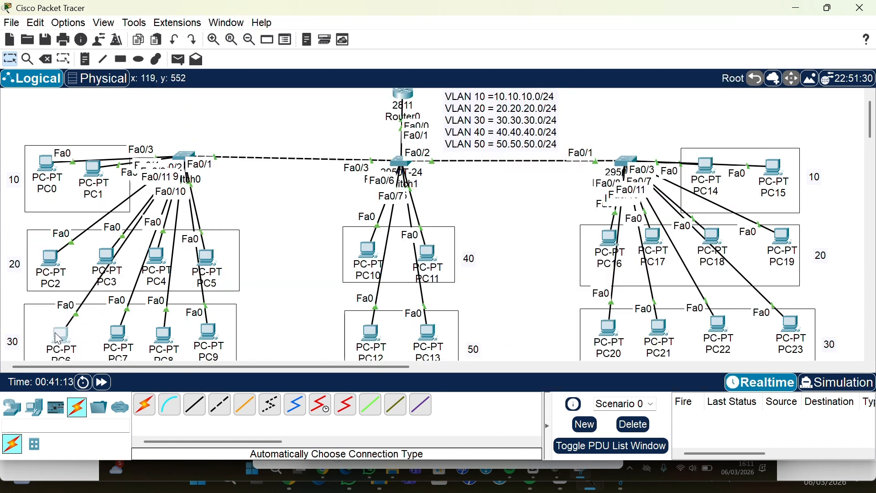
# - Open Switch0's command line and enter interface range configuration for fa0/8-11
pyautogui.click(179, 160)
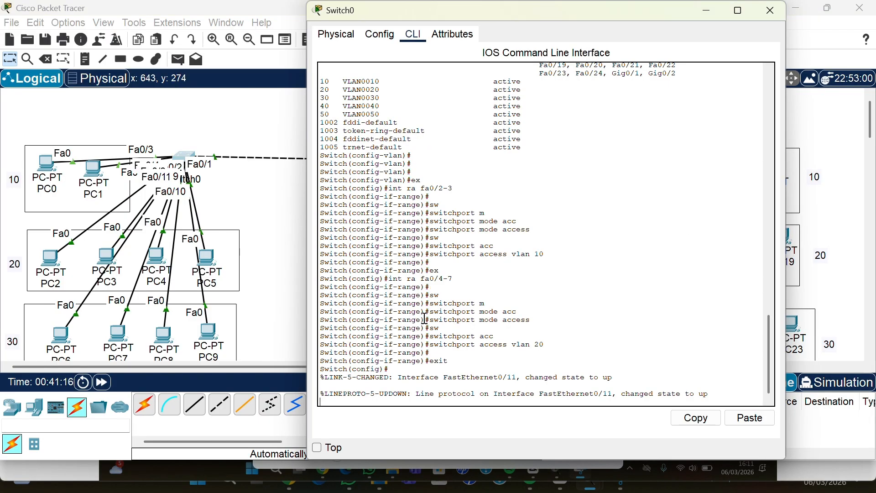
pyautogui.scroll(1, 425, 318)
pyautogui.scroll(-1, 437, 288)
pyautogui.press('Return')
pyautogui.press('Return')
pyautogui.press('Return')
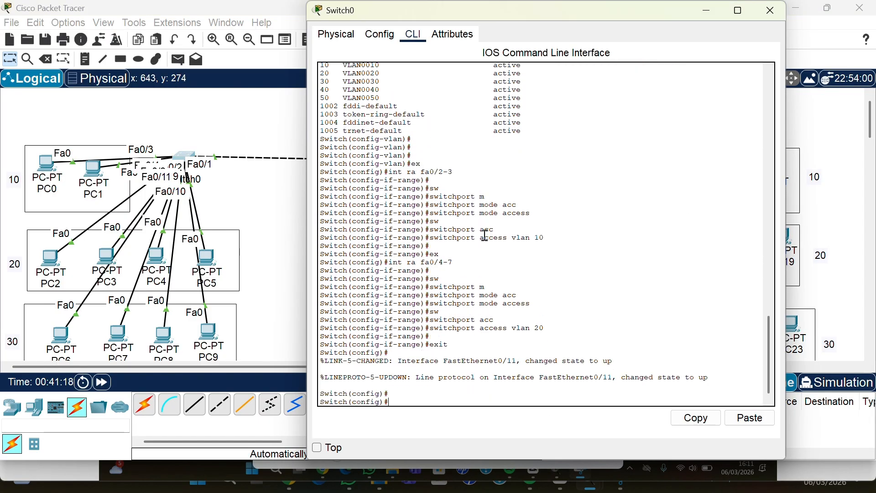
pyautogui.write('int ')
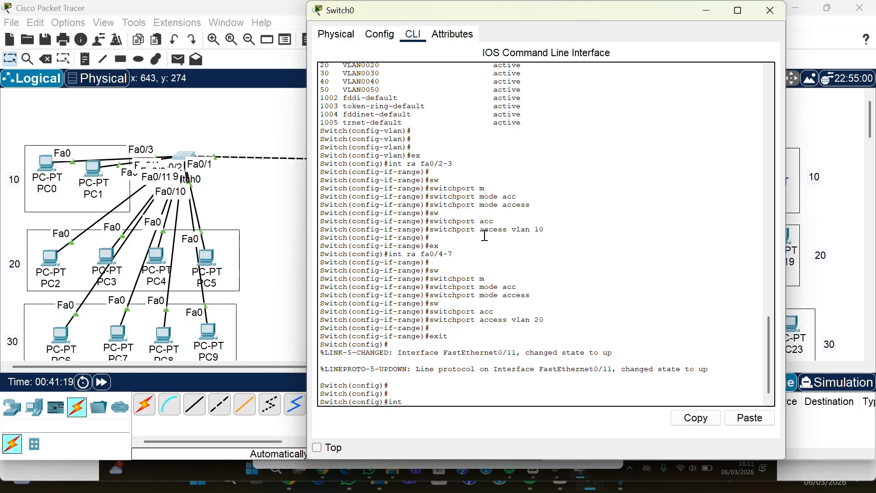
pyautogui.write('ra fa0/8-11')
pyautogui.press('Return')
pyautogui.press('Return')
# - Set Switch0's fa0/8-11 interface range to switchport mode access
pyautogui.write('sw')
pyautogui.press('Tab')
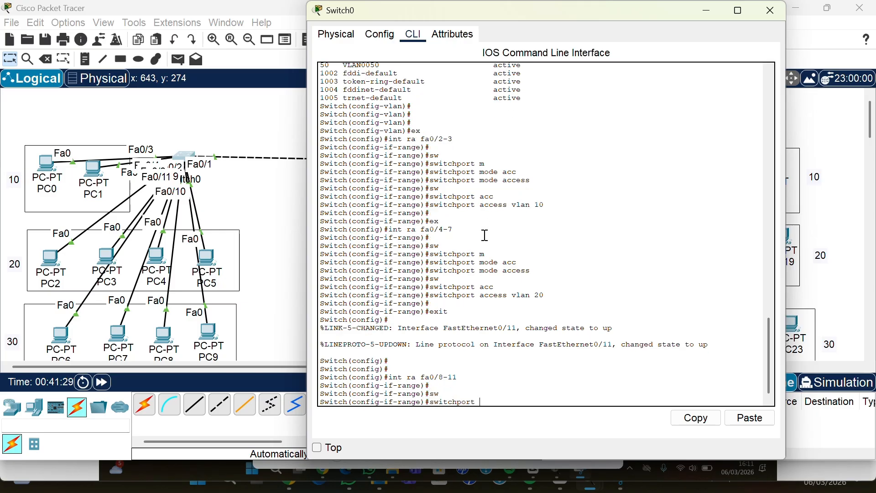
pyautogui.write('m')
pyautogui.press('Tab')
pyautogui.write('ac')
pyautogui.press('Tab')
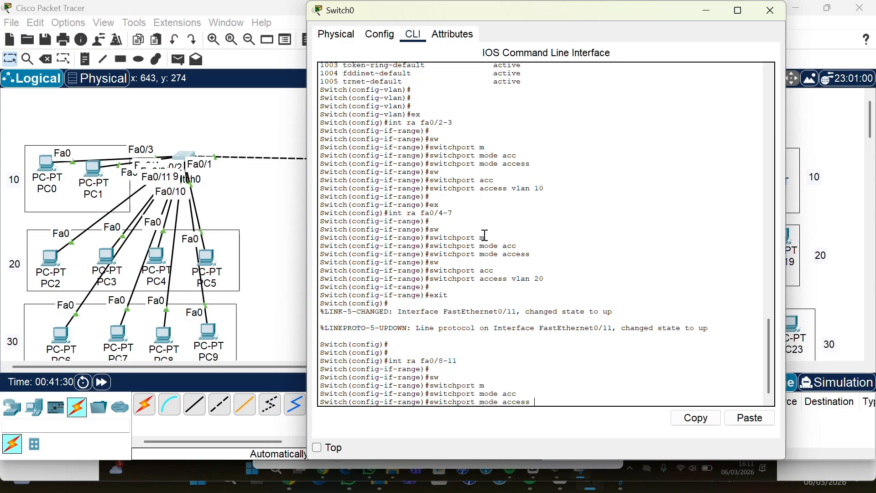
pyautogui.press('Return')
# - Assign Switch0's fa0/8-11 interface range to access VLAN 30
pyautogui.write('sw')
pyautogui.press('Tab')
pyautogui.write('acc')
pyautogui.press('Tab')
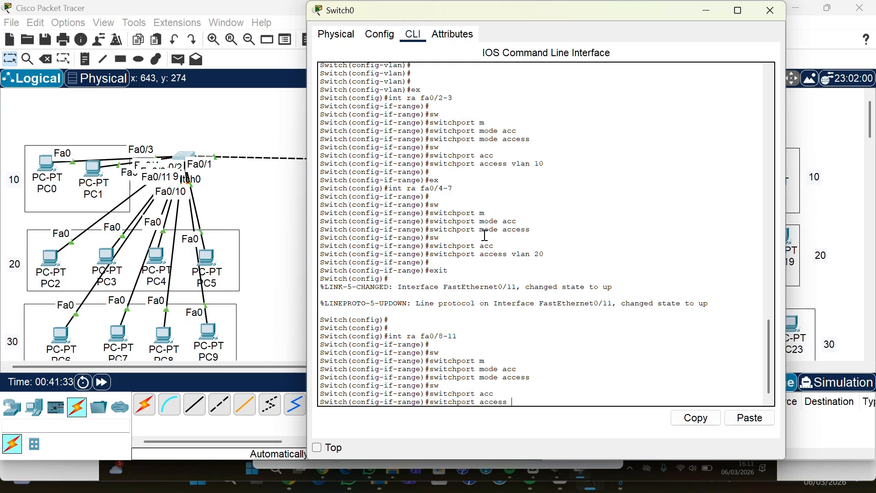
pyautogui.write('vlan 30')
pyautogui.press('Return')
pyautogui.press('Return')
pyautogui.press('Return')
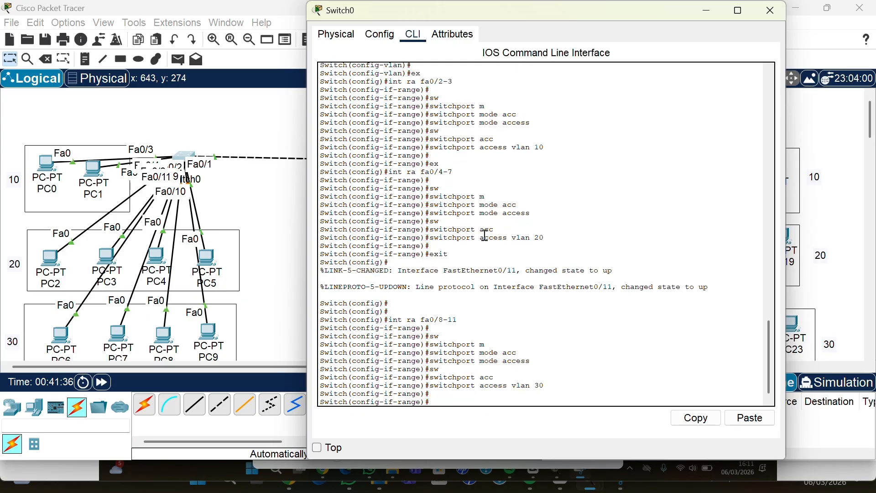
# - Display Switch0's brief VLAN table to check the port assignments, and close the switch window
pyautogui.write('do sh v')
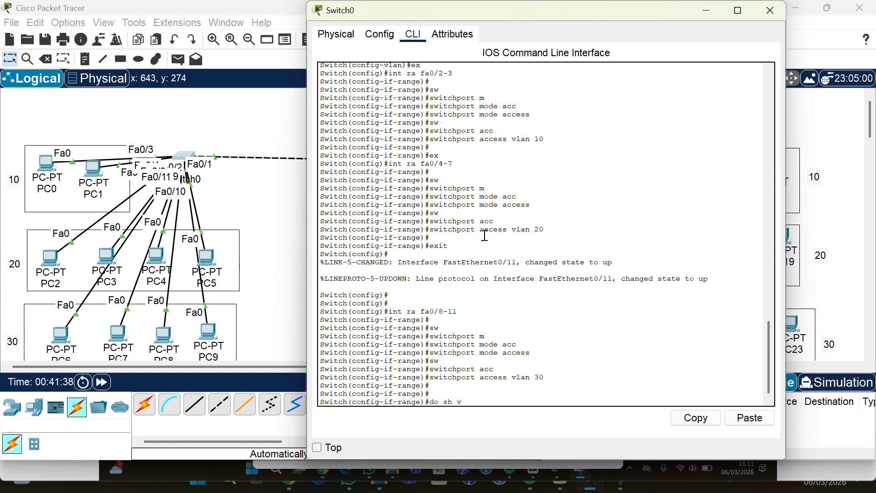
pyautogui.write('l br')
pyautogui.press('Return')
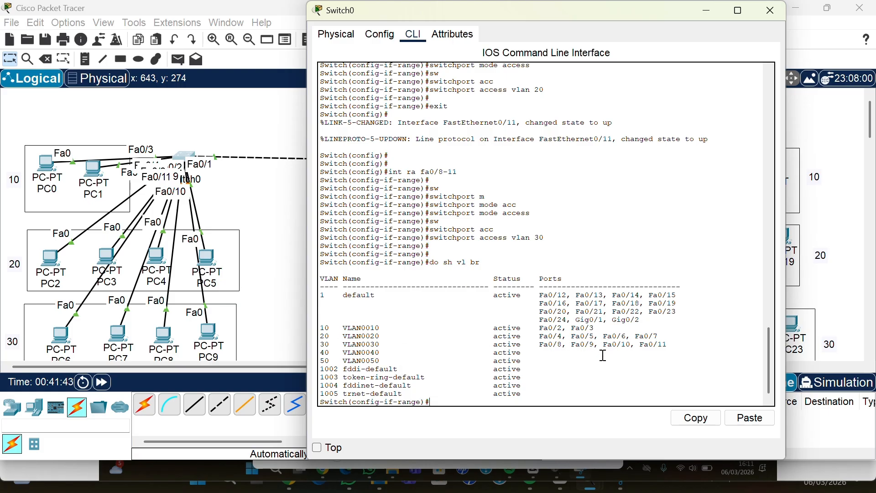
pyautogui.click(770, 10)
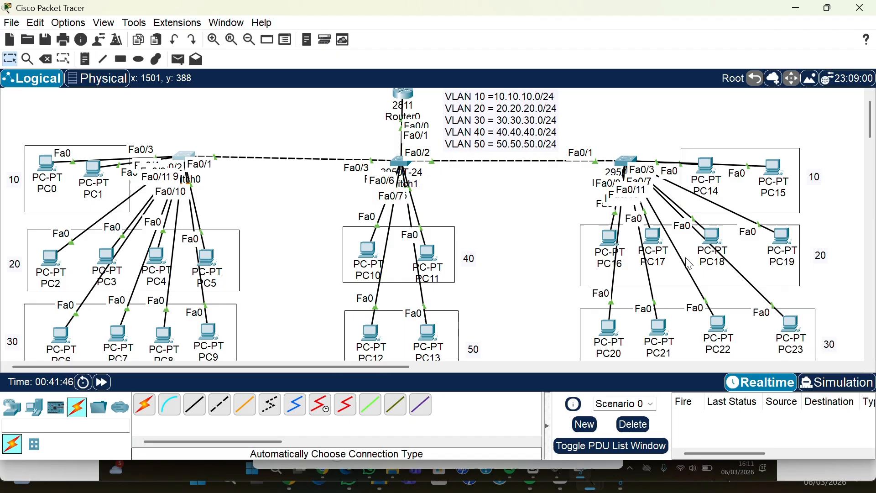
# - Open Switch2's command line and exit VLAN configuration to global configuration mode
pyautogui.click(622, 162)
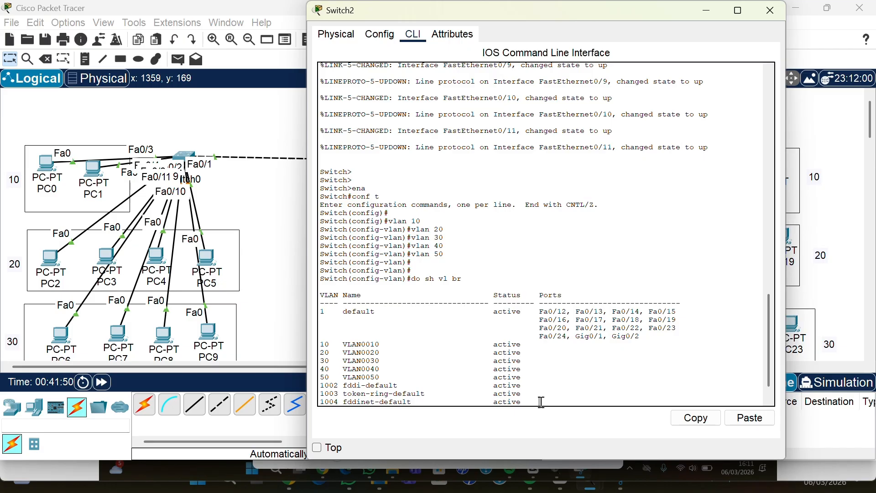
pyautogui.press('Return')
pyautogui.press('Return')
pyautogui.press('Return')
pyautogui.press('Return')
pyautogui.press('Return')
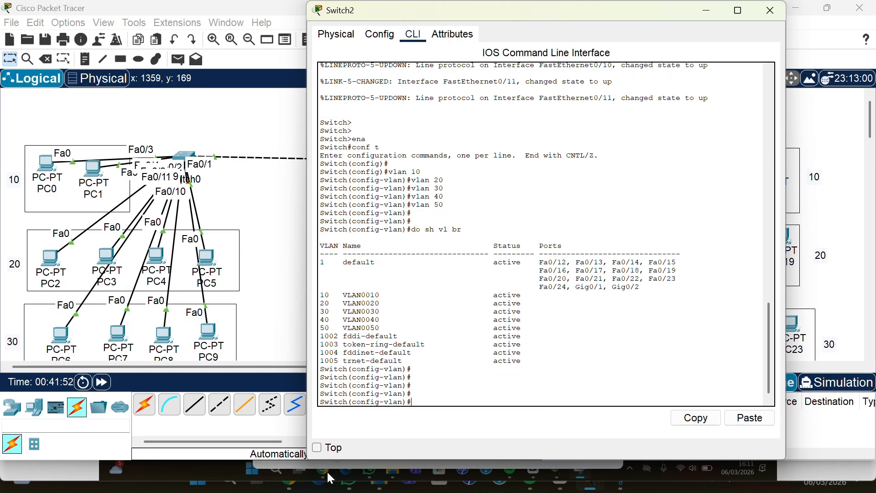
pyautogui.write('ex')
pyautogui.press('Return')
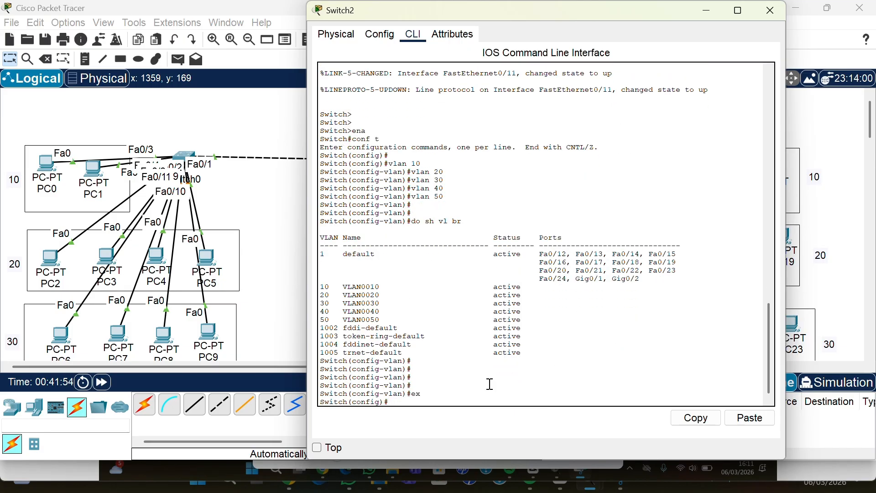
# - Return to the topology and shift PC14 and PC15 slightly within the VLAN 10 group to trace their Switch2 ports
pyautogui.click(771, 10)
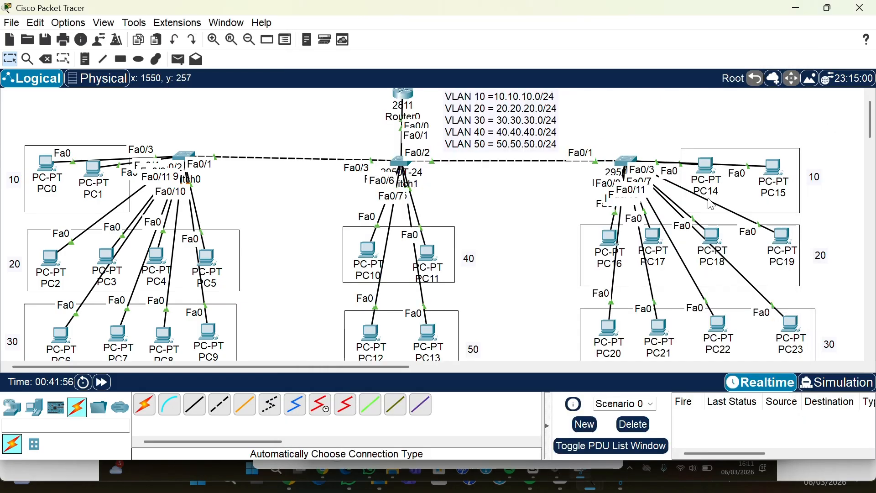
pyautogui.moveTo(707, 141); pyautogui.dragTo(719, 180)
pyautogui.moveTo(769, 161)
pyautogui.mouseDown()
pyautogui.moveTo(762, 119)
pyautogui.moveTo(780, 148)
pyautogui.moveTo(769, 169)
pyautogui.mouseUp()
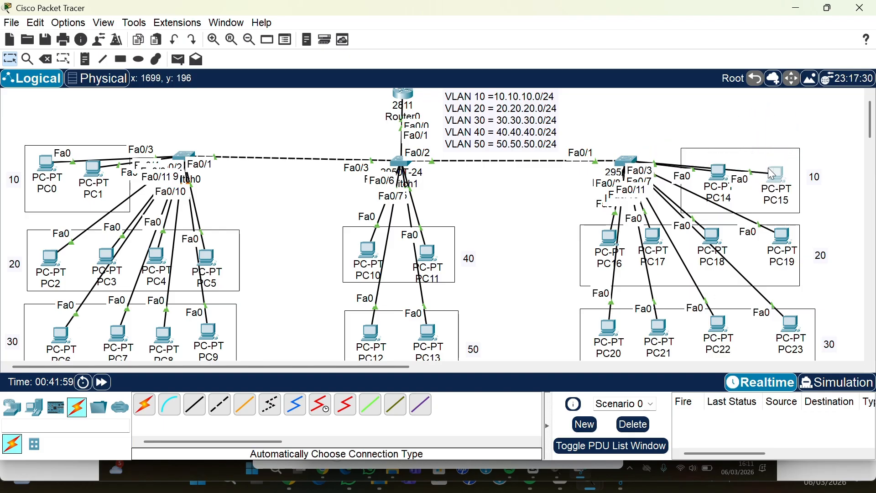
# - Set Switch2's fa0/2-3 interface range to switchport mode access
pyautogui.click(626, 159)
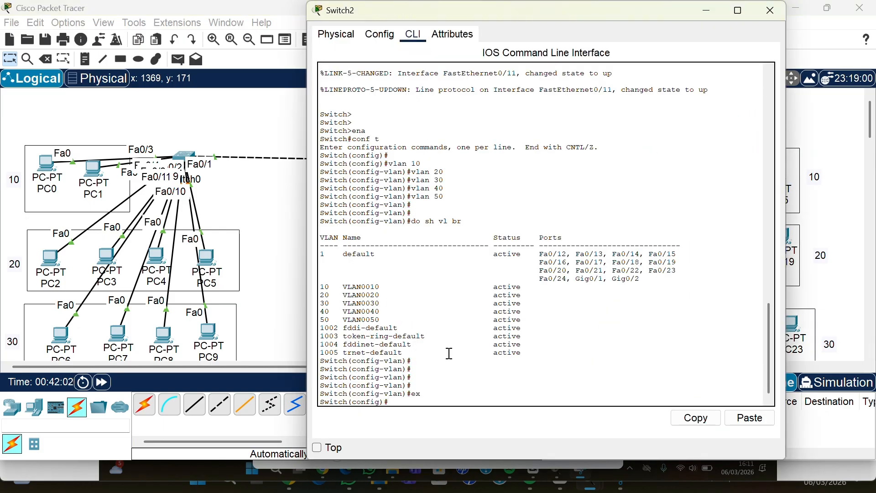
pyautogui.write('int ra fa0/2-3')
pyautogui.press('Return')
pyautogui.write('sw')
pyautogui.press('Tab')
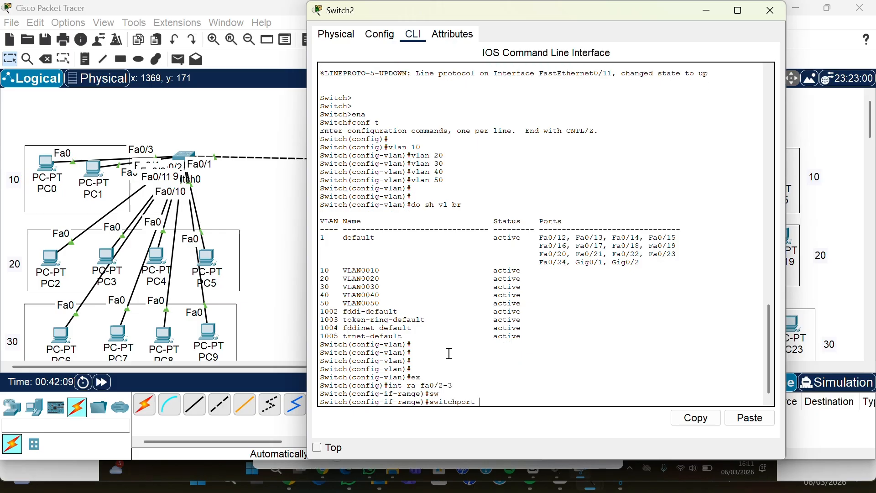
pyautogui.write('a')
pyautogui.press('BackSpace')
pyautogui.write('m')
pyautogui.press('Tab')
pyautogui.write('acc')
pyautogui.press('Tab')
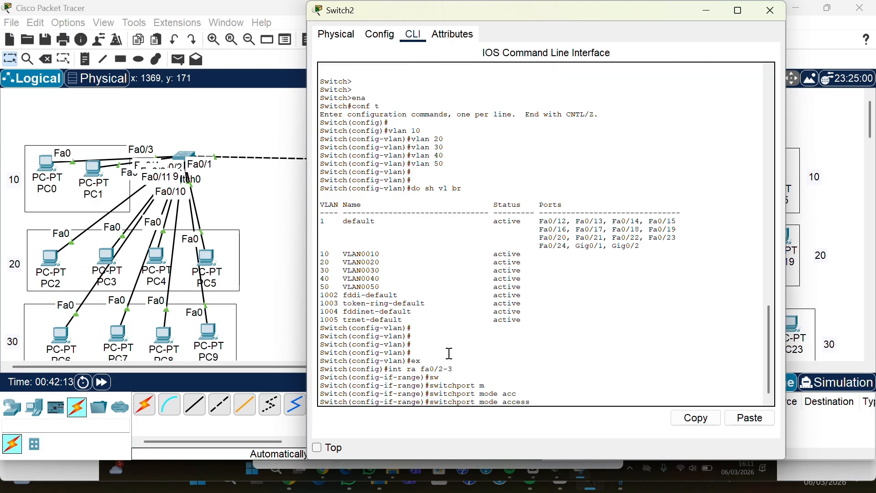
pyautogui.press('Return')
# - Assign Switch2's fa0/2-3 interface range to access VLAN 10 and exit to global configuration mode
pyautogui.write('sw')
pyautogui.press('Tab')
pyautogui.write('a')
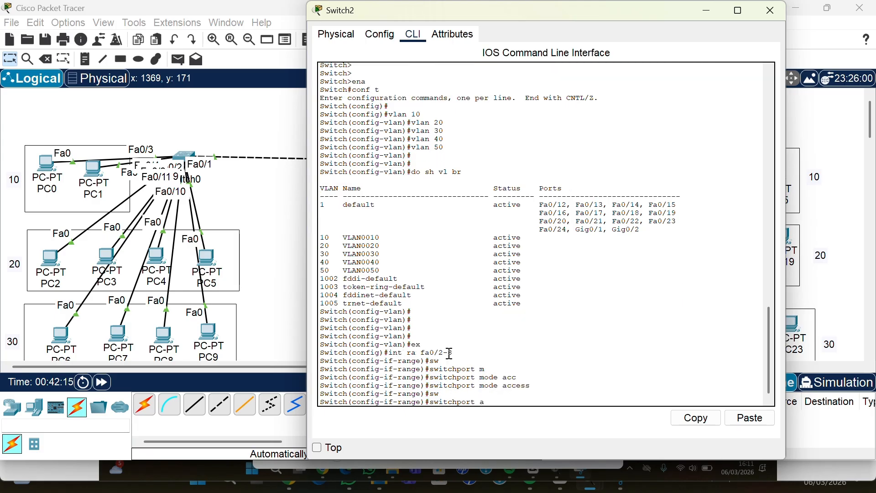
pyautogui.write('cc')
pyautogui.press('Tab')
pyautogui.write('v;a')
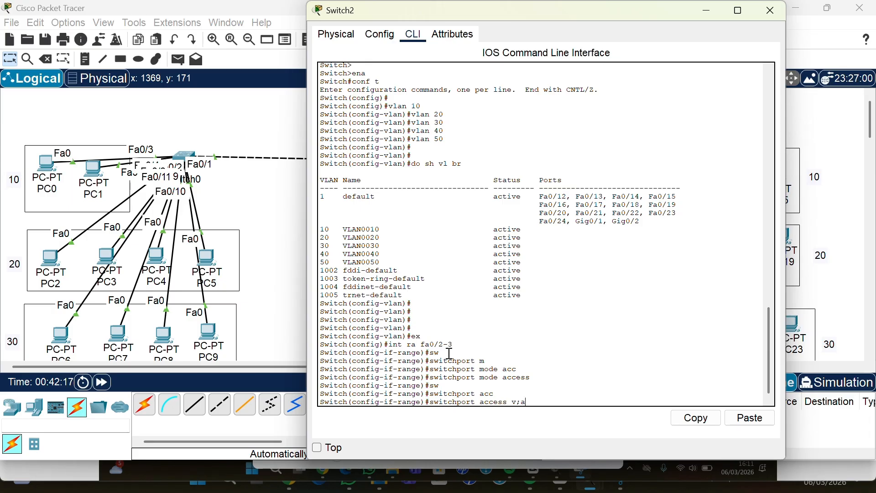
pyautogui.write('vlan 10')
pyautogui.press('Return')
pyautogui.press('Return')
pyautogui.press('Return')
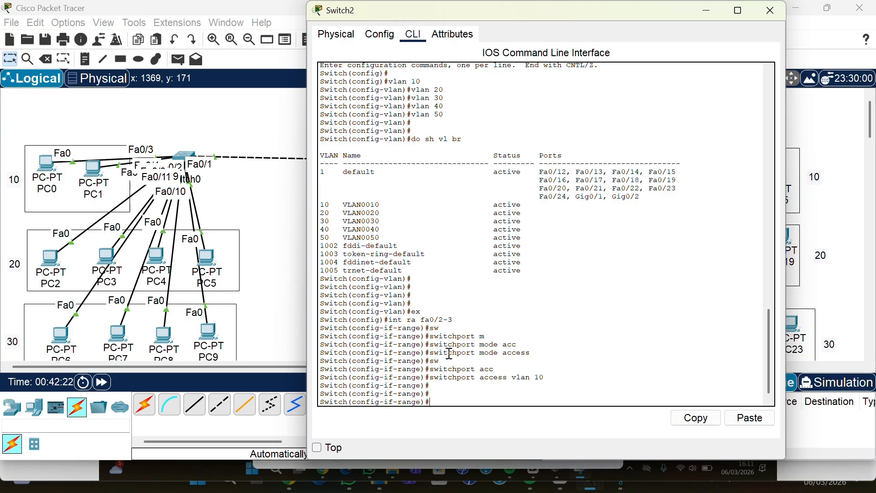
pyautogui.write('ex')
pyautogui.press('Return')
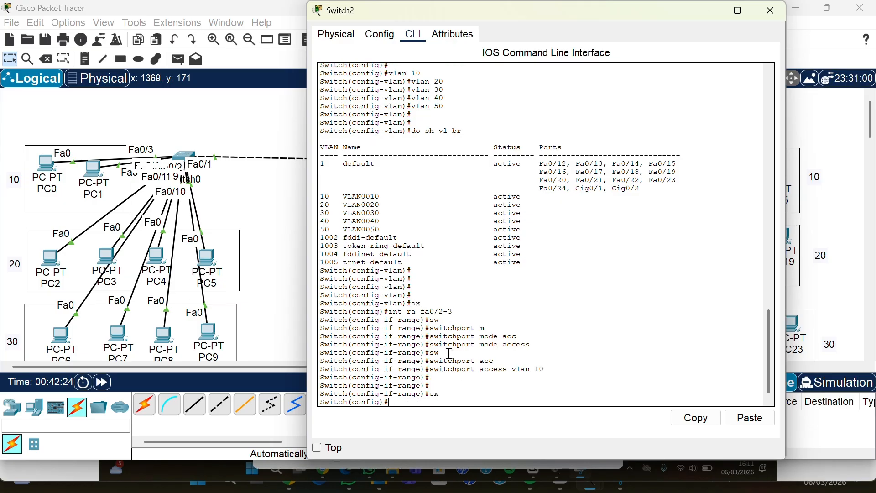
# - Begin the next interface range command on Switch2, and shift PC19, PC18, PC17 and PC16 slightly to trace their switch ports
pyautogui.write('inta ra fa0/')
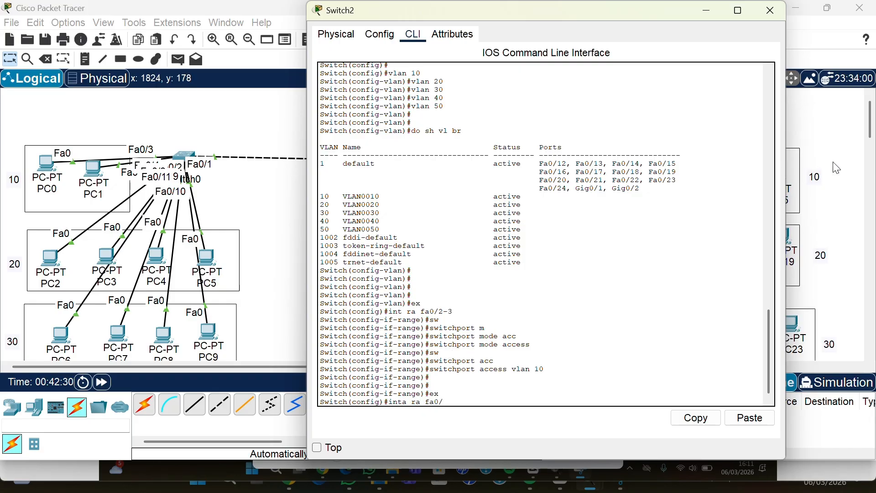
pyautogui.click(831, 176)
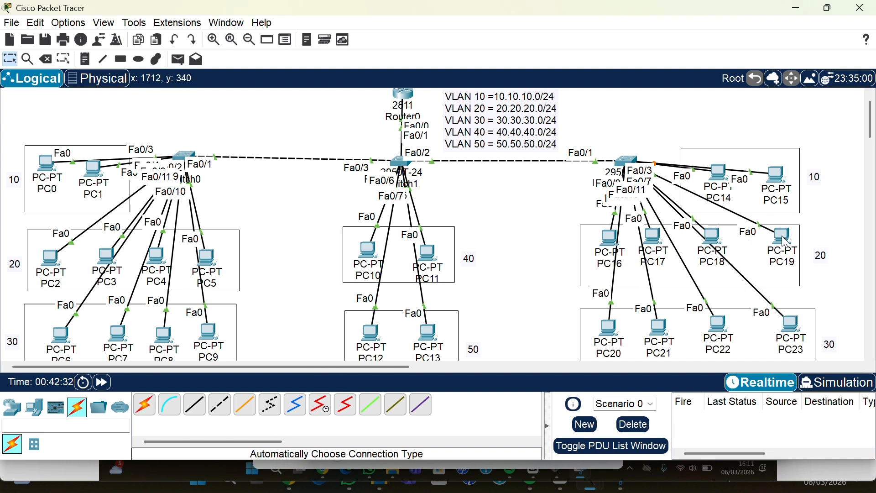
pyautogui.moveTo(785, 242)
pyautogui.mouseDown()
pyautogui.moveTo(779, 121)
pyautogui.moveTo(812, 219)
pyautogui.moveTo(786, 243)
pyautogui.mouseUp()
pyautogui.moveTo(710, 242)
pyautogui.mouseDown()
pyautogui.moveTo(713, 122)
pyautogui.moveTo(731, 196)
pyautogui.moveTo(719, 248)
pyautogui.mouseUp()
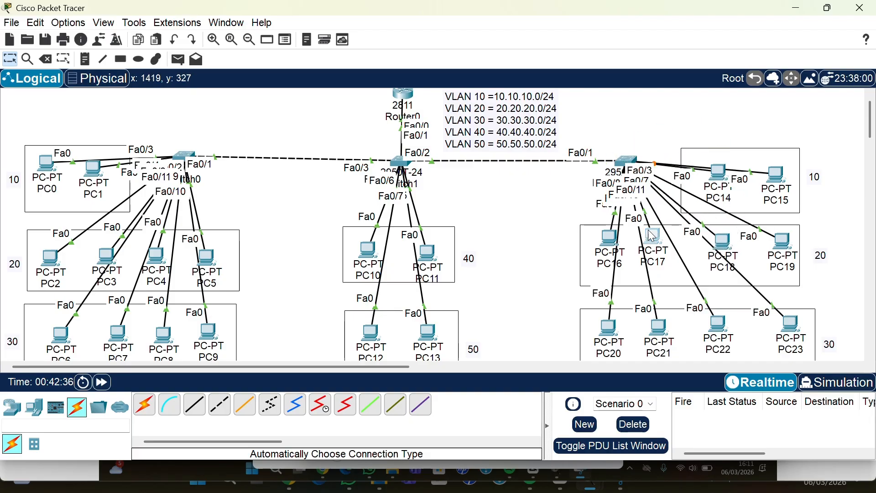
pyautogui.moveTo(652, 236); pyautogui.dragTo(669, 245)
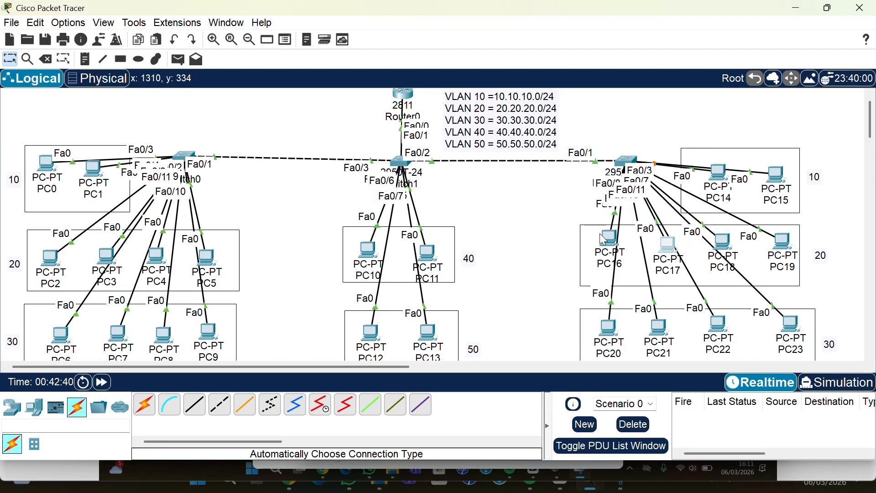
pyautogui.moveTo(610, 238)
pyautogui.mouseDown()
pyautogui.moveTo(516, 132)
pyautogui.moveTo(593, 109)
pyautogui.moveTo(620, 219)
pyautogui.moveTo(614, 240)
pyautogui.mouseUp()
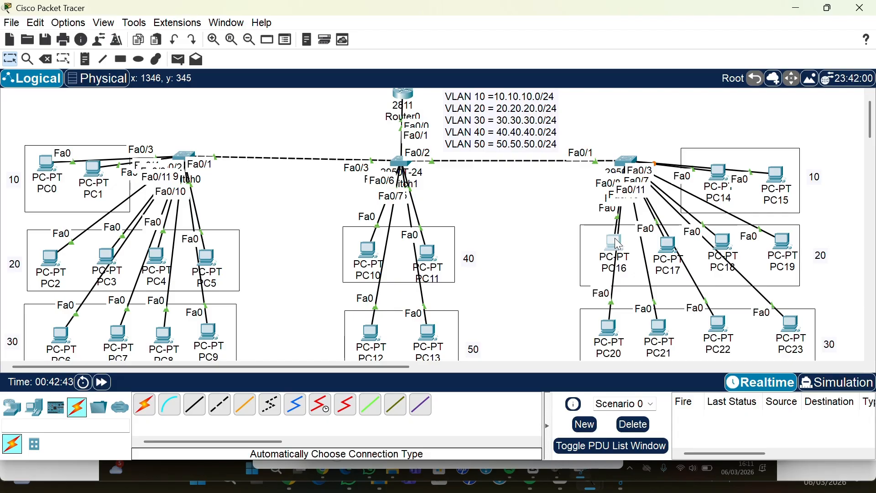
# - Enter interface range configuration for fa0/4-7 on Switch2, correcting the misspelled int command
pyautogui.click(625, 159)
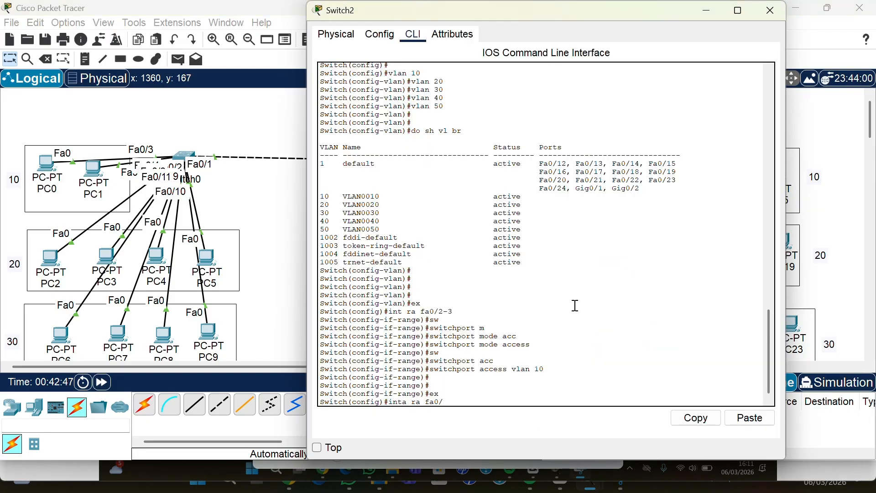
pyautogui.write('5')
pyautogui.write('4-7')
pyautogui.press('Return')
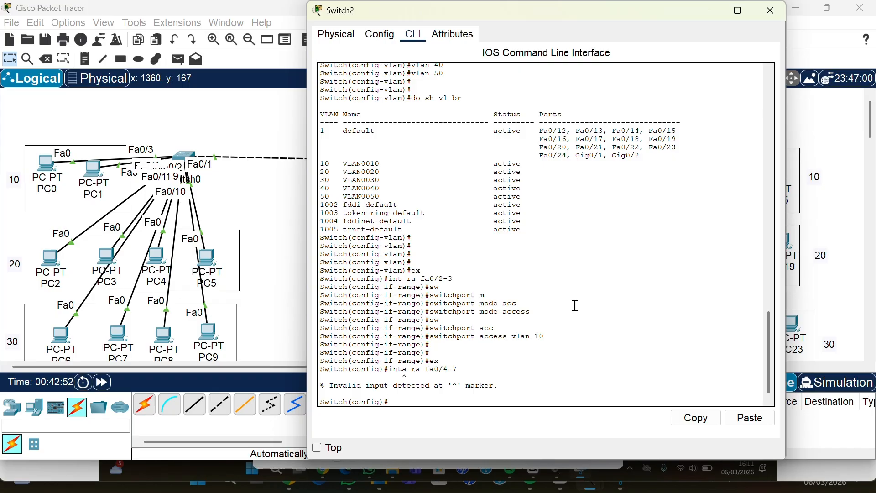
pyautogui.press('Up')
pyautogui.press('Left')
pyautogui.press('BackSpace')
pyautogui.press('Return')
# - Set Switch2's fa0/4-7 interface range to switchport mode access
pyautogui.write('sw')
pyautogui.press('Tab')
pyautogui.write('m')
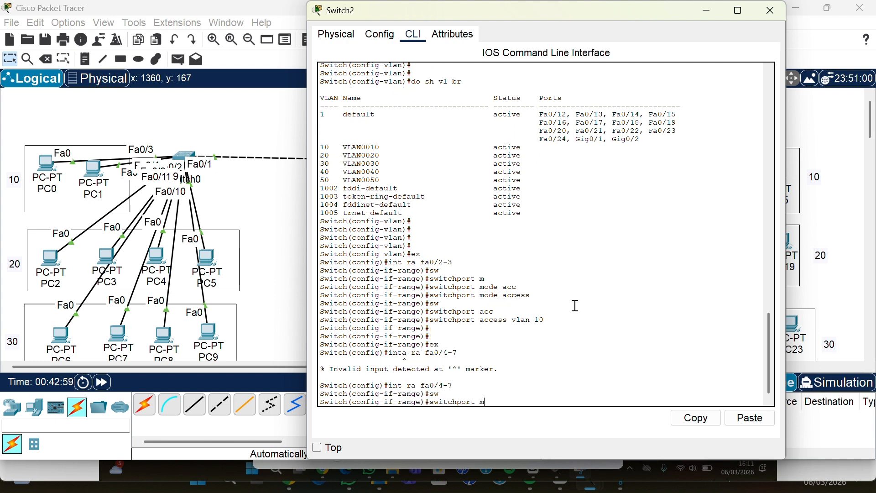
pyautogui.press('Tab')
pyautogui.write('acc')
pyautogui.press('Tab')
pyautogui.press('Return')
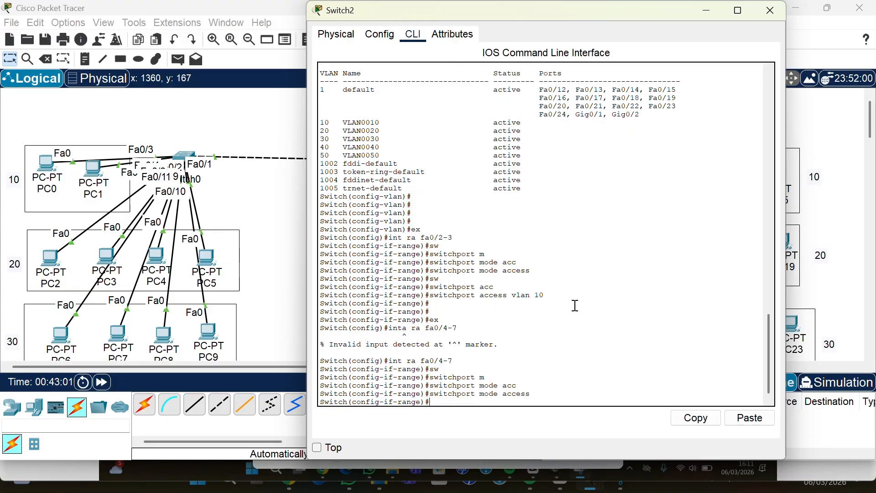
# - Assign Switch2's fa0/4-7 interface range to access VLAN 20 and exit to global configuration mode
pyautogui.write('sw')
pyautogui.press('Tab')
pyautogui.write('acc')
pyautogui.press('Tab')
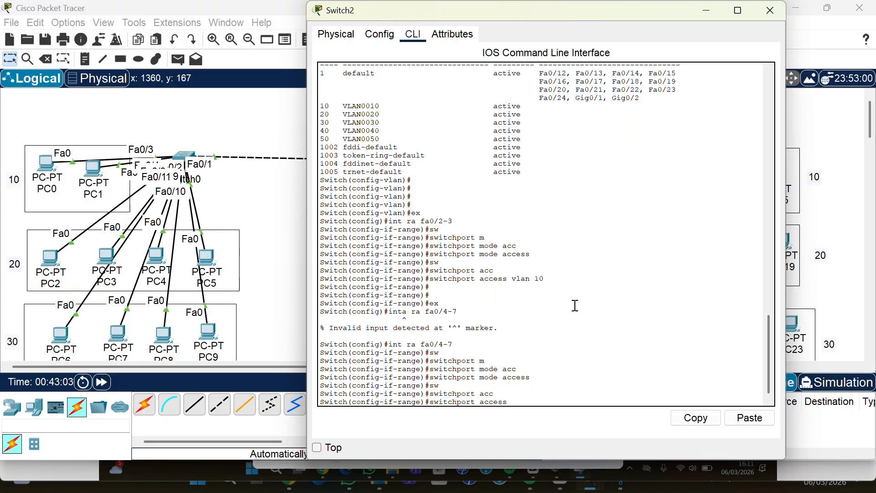
pyautogui.write('vlan 20')
pyautogui.press('Return')
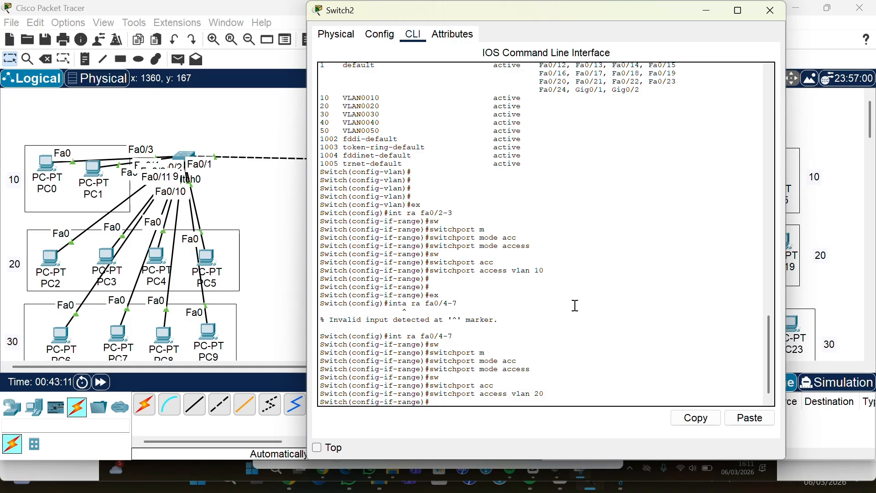
pyautogui.write('x')
pyautogui.press('Return')
pyautogui.press('Return')
# - Begin another interface range command on Switch2, and shift PC23, PC22, PC21 and PC20 slightly to trace their switch ports
pyautogui.write('int')
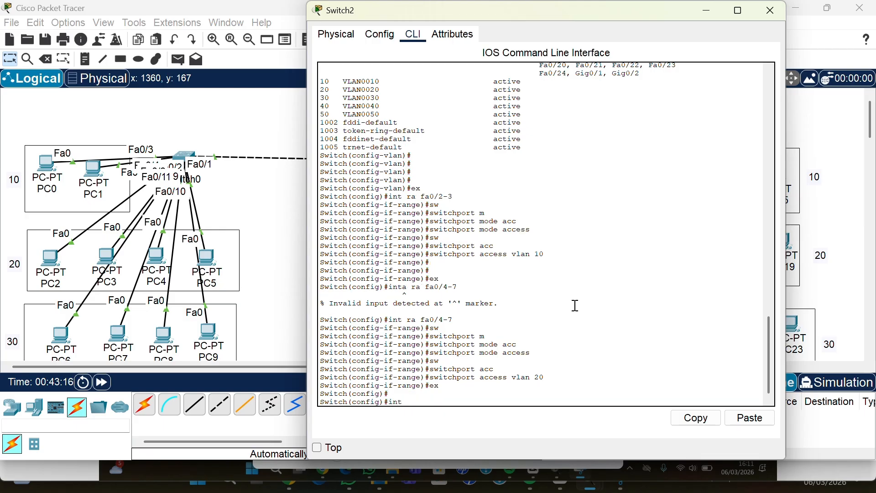
pyautogui.write(' ra fa0/')
pyautogui.click(840, 235)
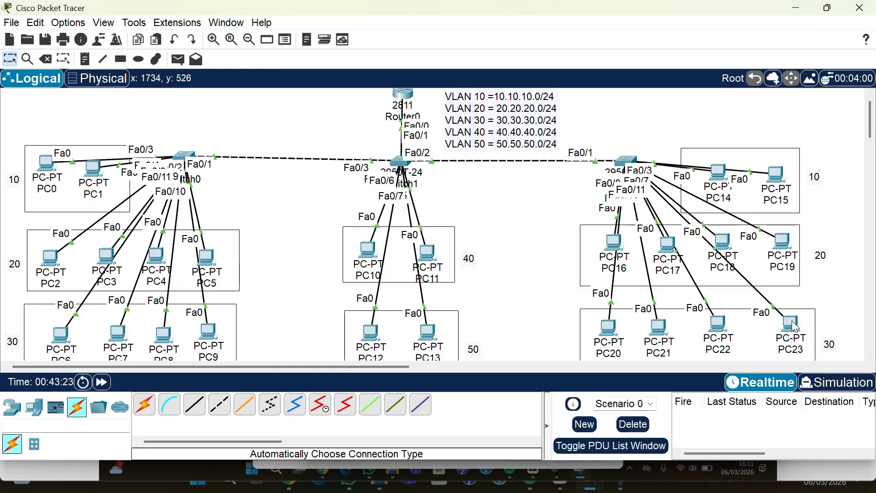
pyautogui.moveTo(793, 329)
pyautogui.mouseDown()
pyautogui.moveTo(807, 196)
pyautogui.moveTo(789, 134)
pyautogui.moveTo(811, 301)
pyautogui.moveTo(791, 321)
pyautogui.mouseUp()
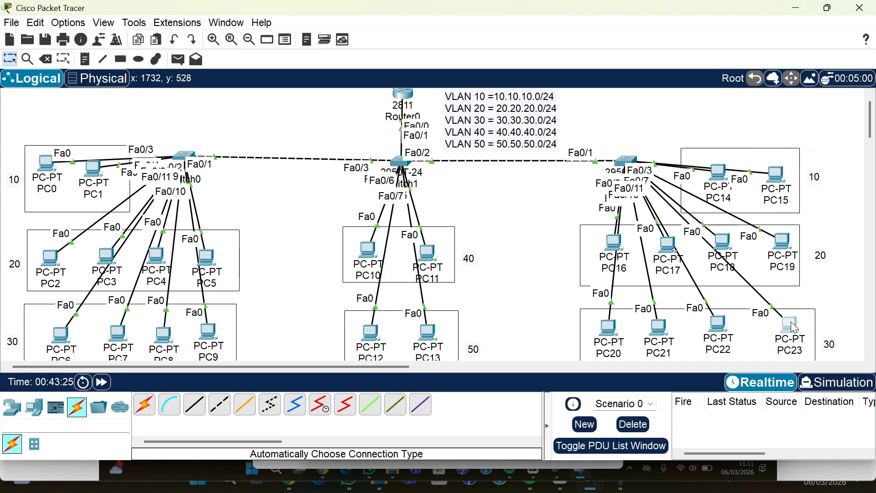
pyautogui.moveTo(717, 326); pyautogui.dragTo(736, 340)
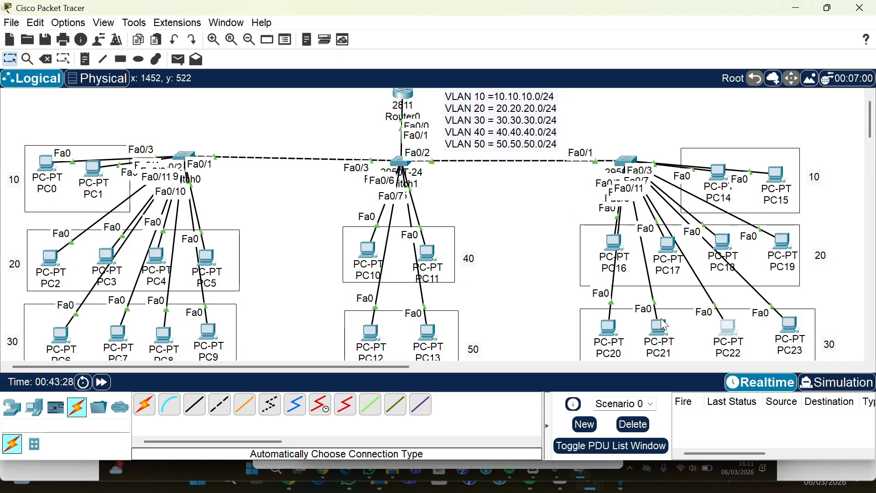
pyautogui.moveTo(657, 338)
pyautogui.mouseDown()
pyautogui.moveTo(721, 129)
pyautogui.moveTo(701, 94)
pyautogui.moveTo(668, 340)
pyautogui.mouseUp()
pyautogui.moveTo(609, 341)
pyautogui.mouseDown()
pyautogui.moveTo(617, 336)
pyautogui.moveTo(561, 313)
pyautogui.moveTo(525, 154)
pyautogui.moveTo(652, 368)
pyautogui.moveTo(615, 335)
pyautogui.mouseUp()
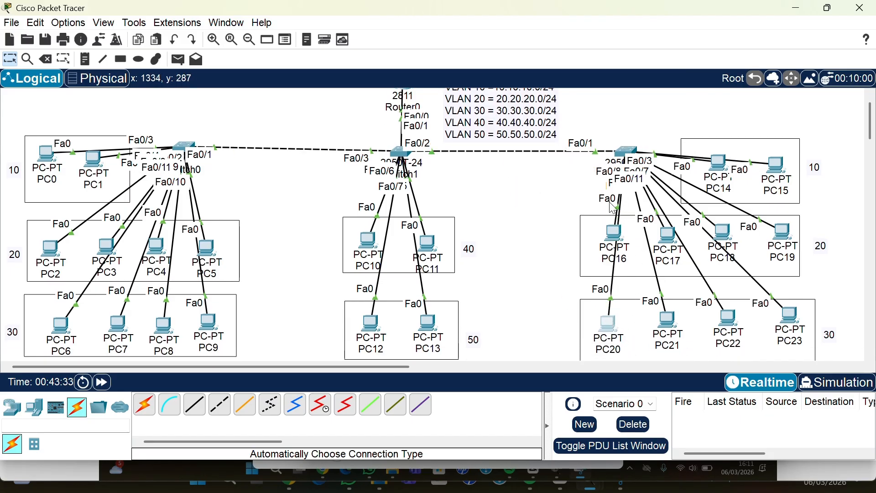
# - Complete Switch2's interface range command with ports fa0/8-11 and enter its configuration mode
pyautogui.click(620, 148)
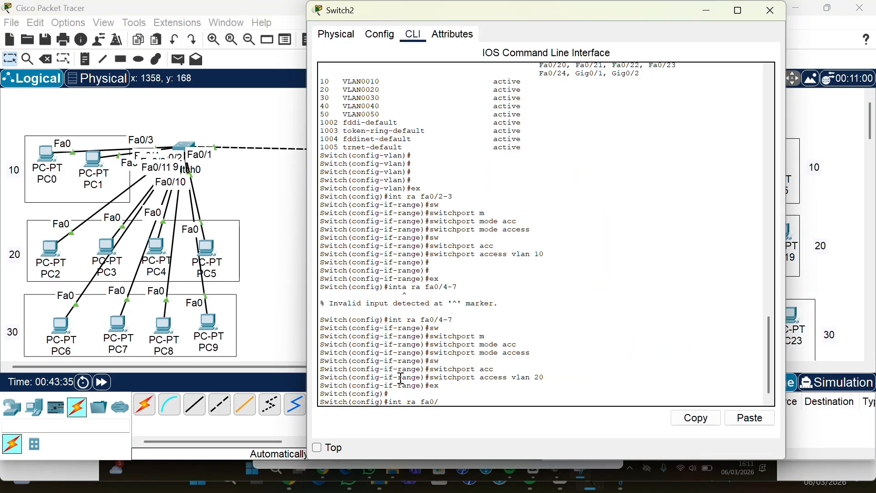
pyautogui.write('8-11')
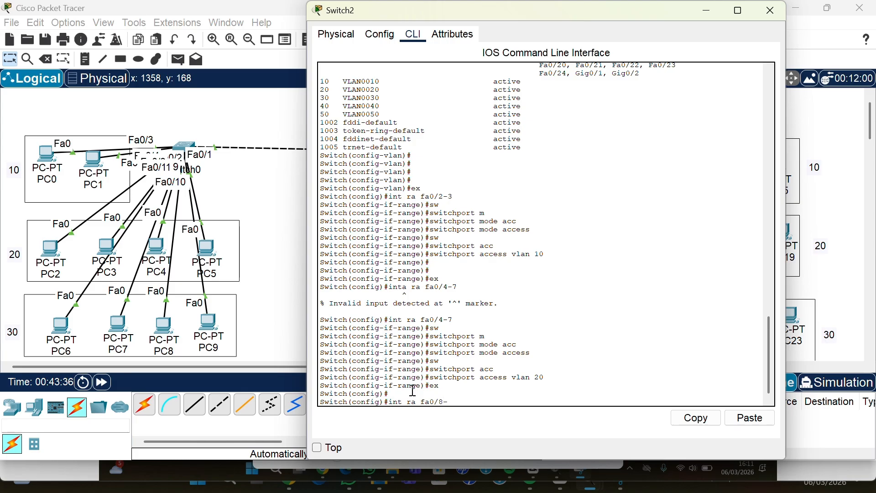
pyautogui.press('Return')
pyautogui.press('Return')
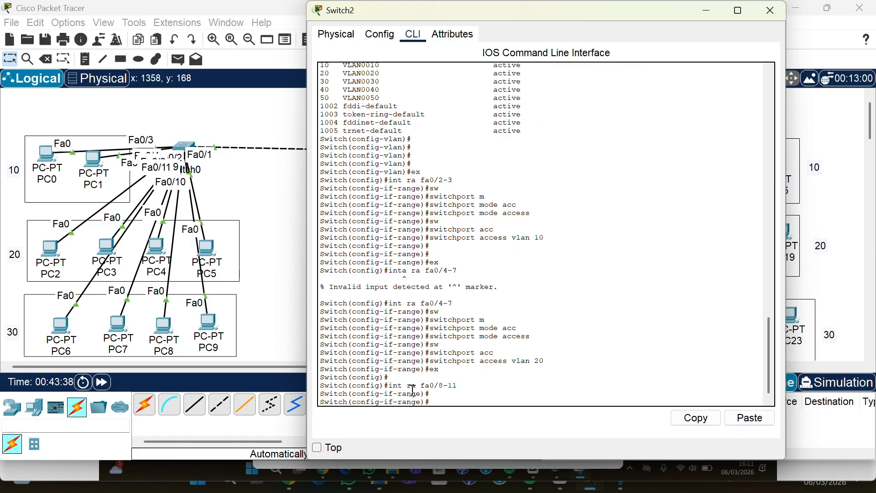
# - Set Switch2's fa0/8-11 interface range to switchport mode access
pyautogui.write('sw')
pyautogui.press('Tab')
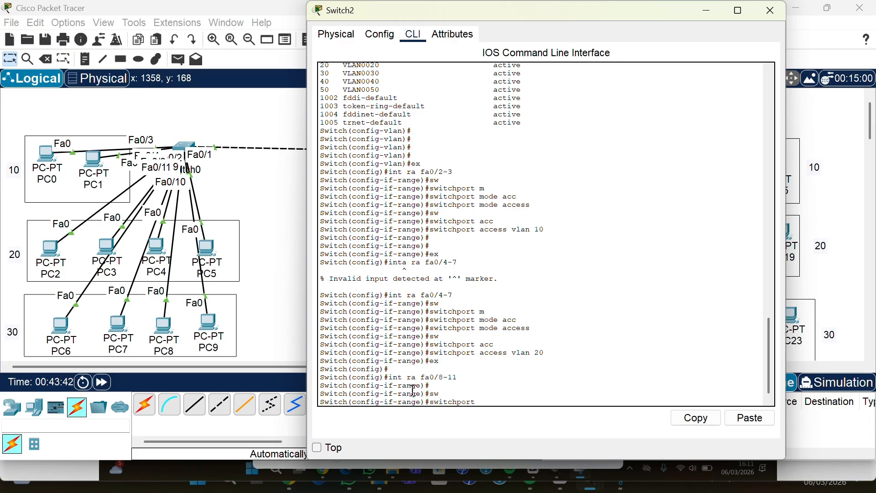
pyautogui.write('m')
pyautogui.press('Tab')
pyautogui.write('acc')
pyautogui.press('Tab')
pyautogui.press('Return')
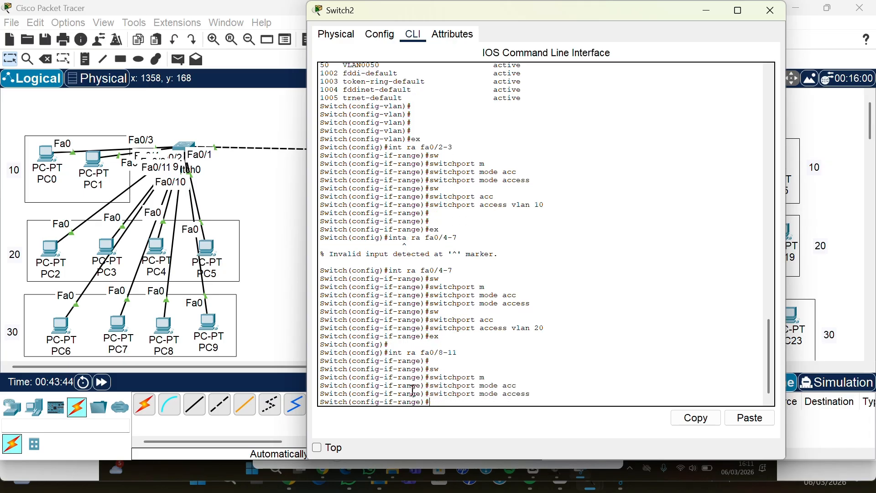
# - Assign Switch2's fa0/8-11 interface range to access VLAN 30
pyautogui.write('sw')
pyautogui.press('Tab')
pyautogui.write('acc')
pyautogui.press('Tab')
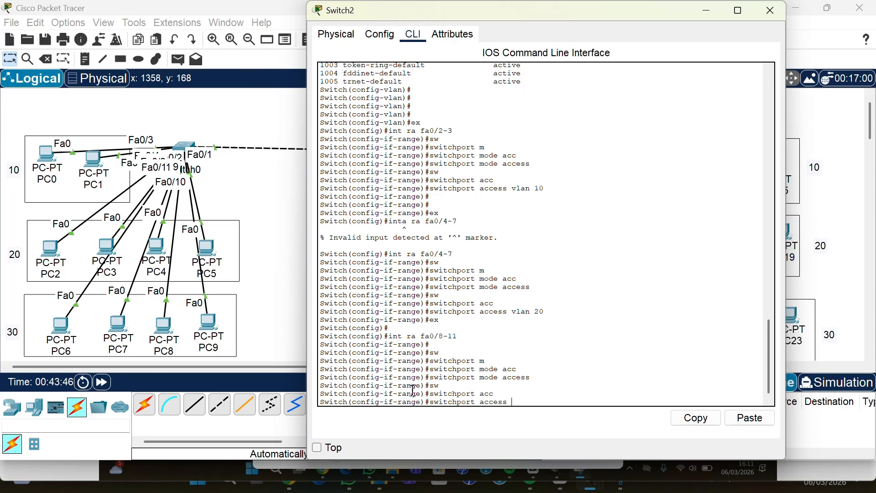
pyautogui.write('vlan 30')
pyautogui.press('Return')
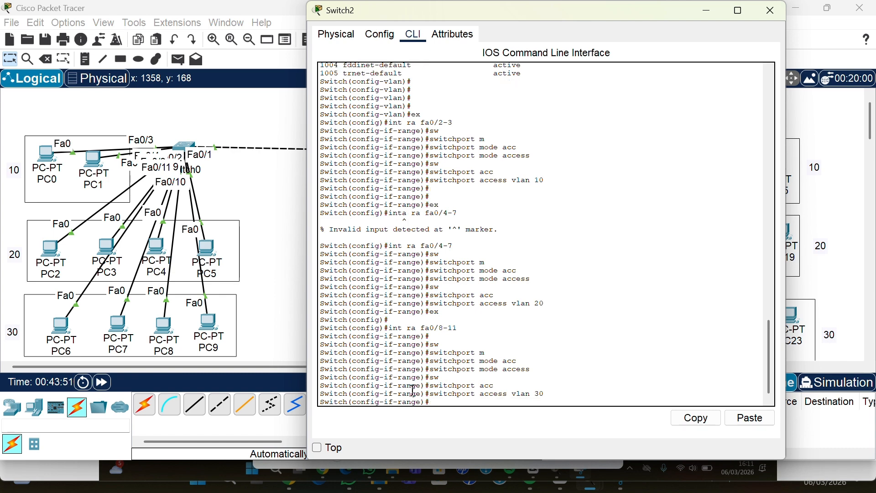
# - Check Switch2's VLAN port assignments with do sh vl br, and put its window away
pyautogui.press('Return')
pyautogui.press('Return')
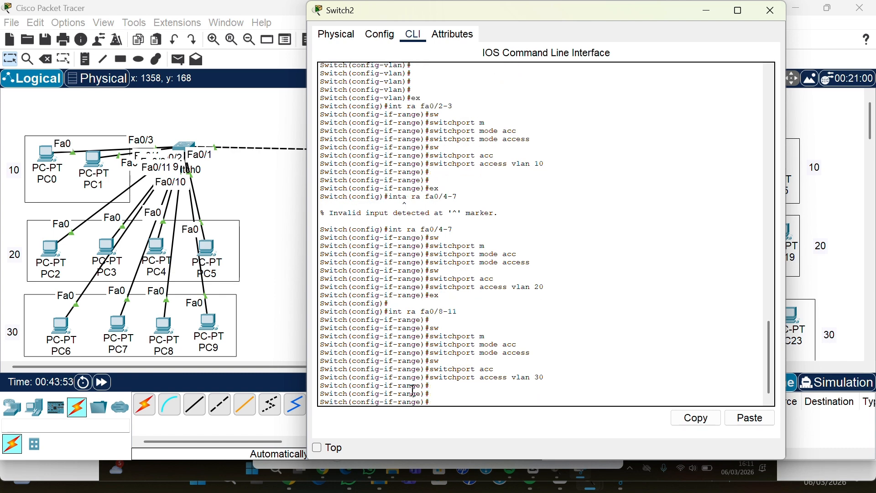
pyautogui.write('do sh vl br')
pyautogui.press('Return')
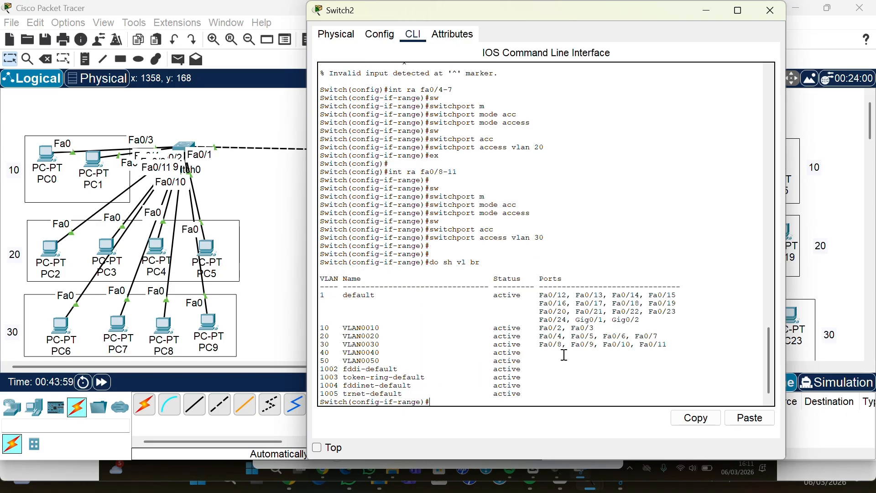
pyautogui.click(712, 11)
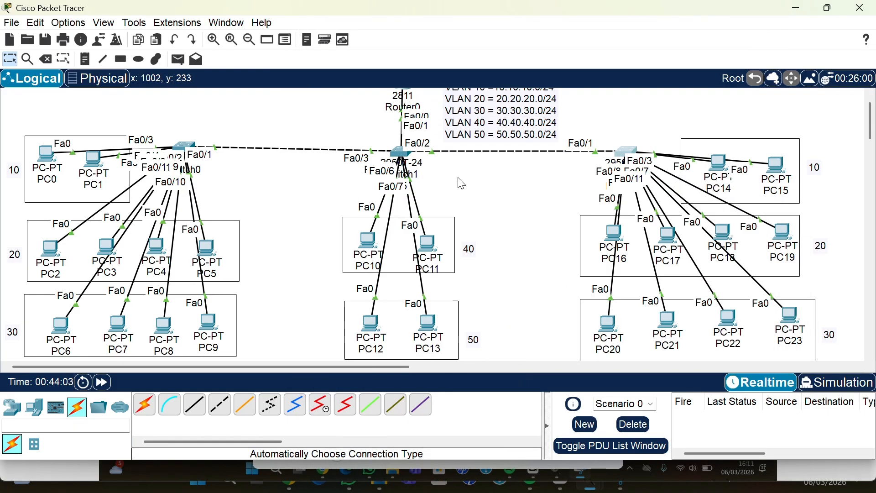
# - Nudge Router0 slightly upward, and enter interface range configuration for fa0/1-3 on Switch1
pyautogui.scroll(1, 457, 181)
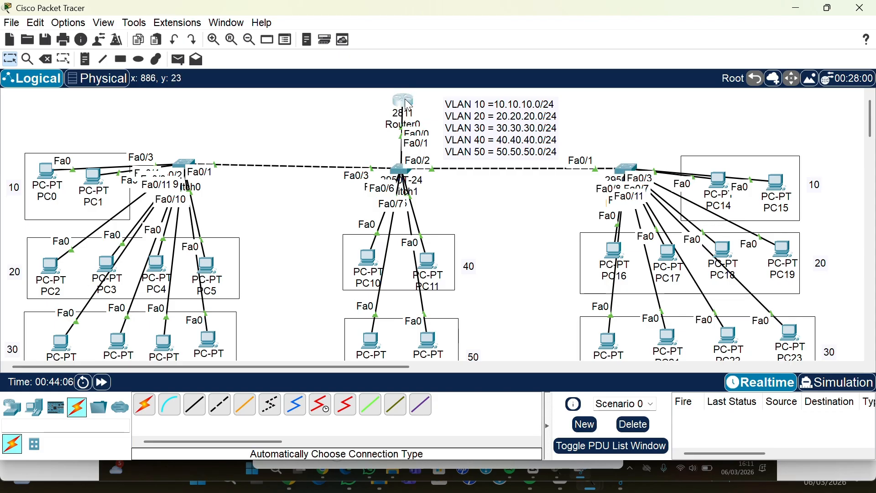
pyautogui.moveTo(410, 104)
pyautogui.mouseDown()
pyautogui.moveTo(317, 103)
pyautogui.moveTo(411, 113)
pyautogui.moveTo(405, 96)
pyautogui.mouseUp()
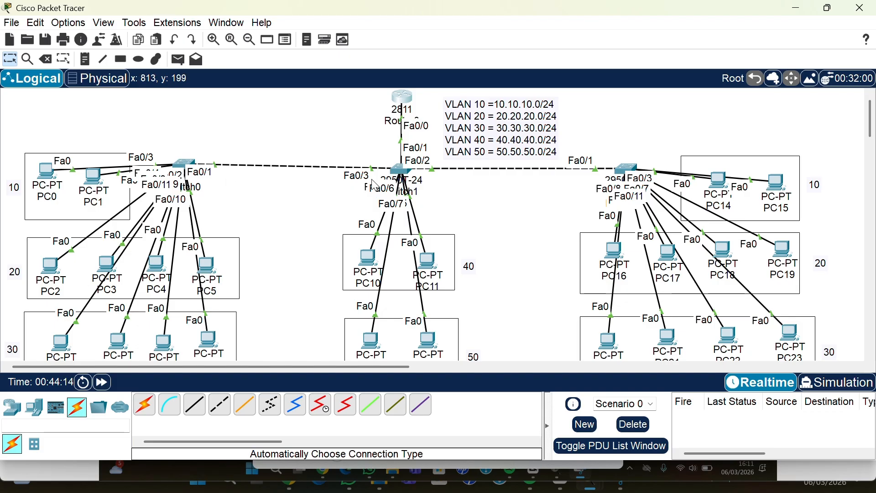
pyautogui.click(400, 173)
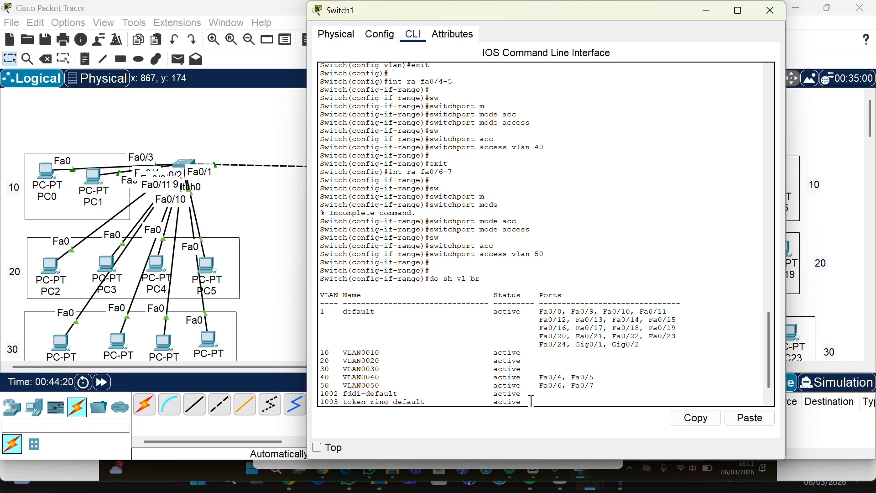
pyautogui.press('Return')
pyautogui.press('Return')
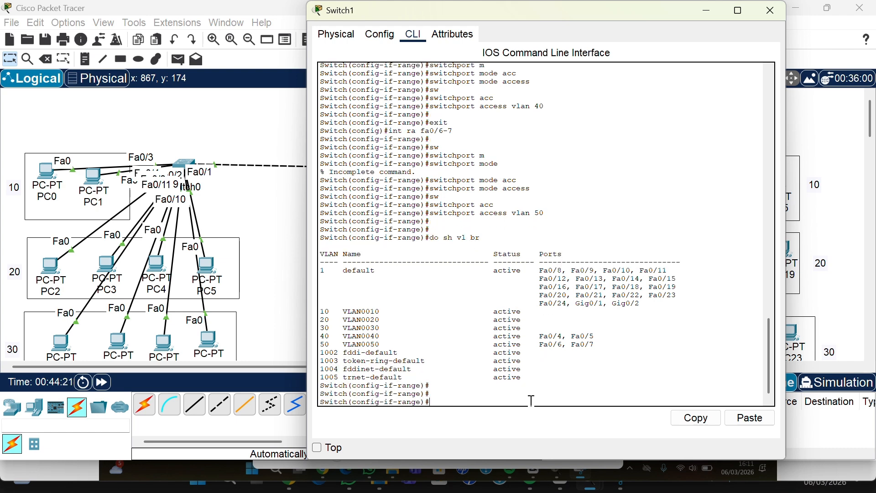
pyautogui.write('exit')
pyautogui.press('Return')
pyautogui.write('int')
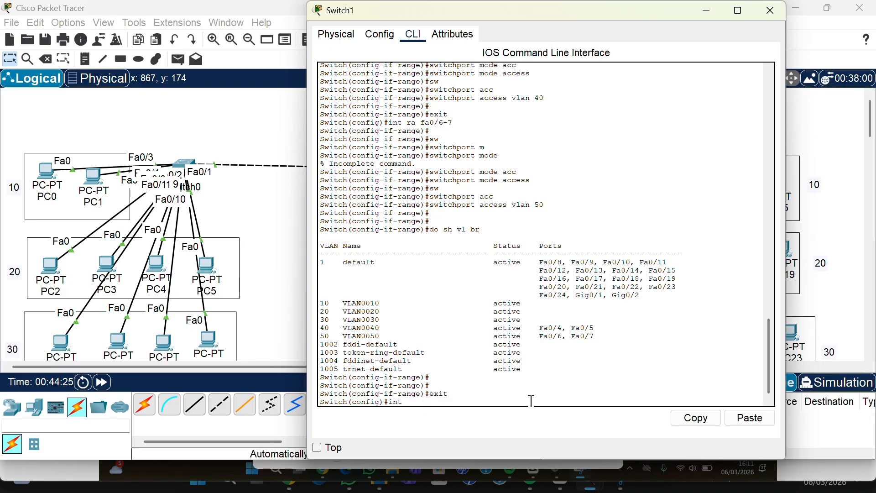
pyautogui.write(' ra fa0/1-3')
pyautogui.press('Return')
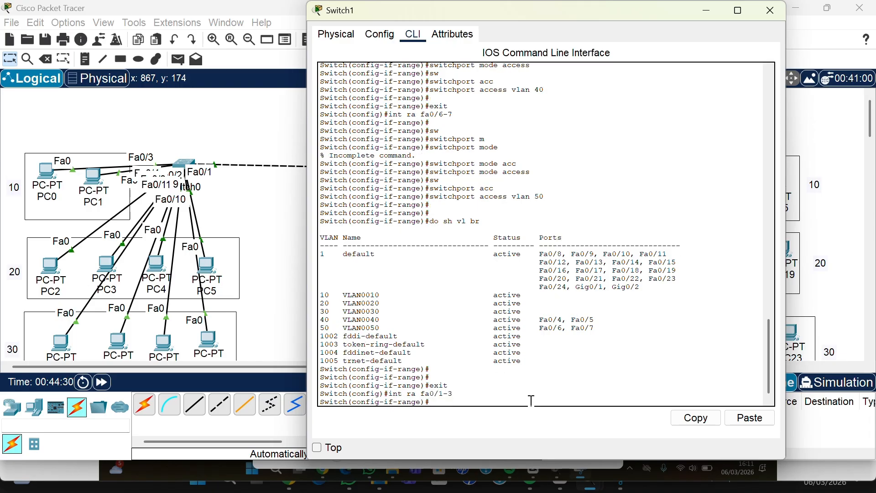
pyautogui.press('Return')
# - Set Switch1's fa0/1-3 interface range to switchport mode trunk
pyautogui.write('sw')
pyautogui.press('Tab')
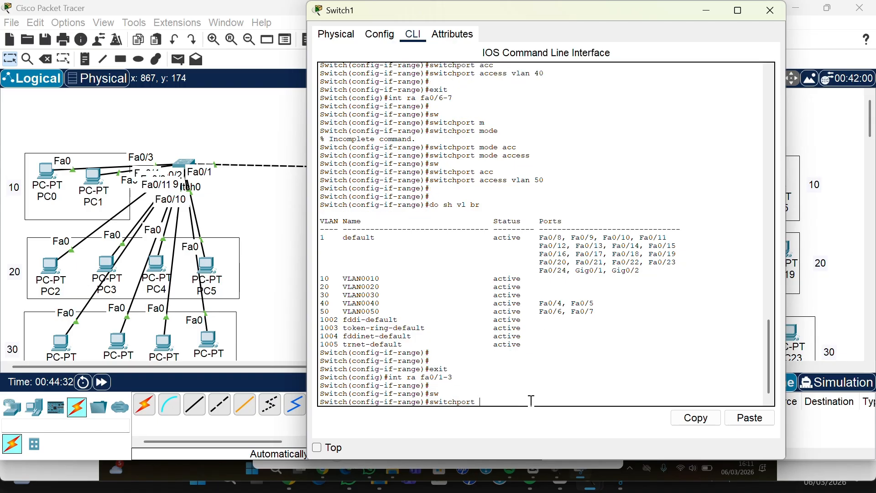
pyautogui.write('m')
pyautogui.press('Tab')
pyautogui.write('tr')
pyautogui.press('Tab')
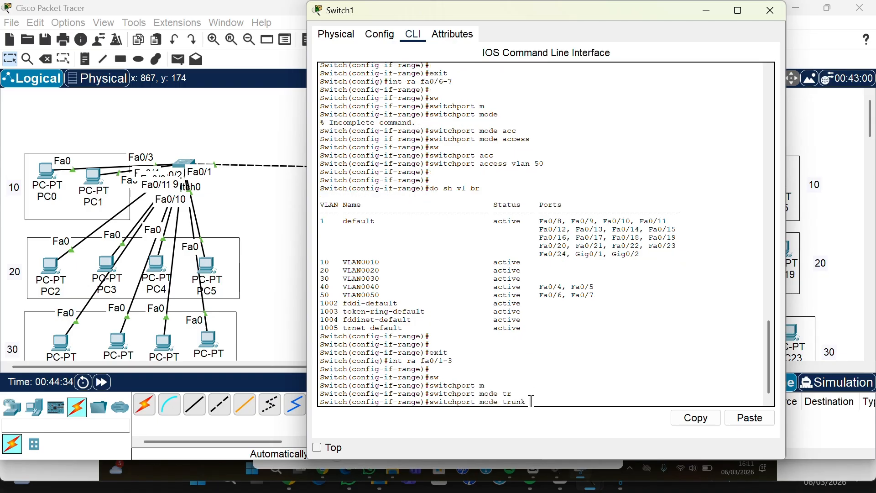
pyautogui.press('Return')
# - Check Switch1's trunk interfaces with do sh int tr, and close its window
pyautogui.press('Return')
pyautogui.press('Return')
pyautogui.write('dp dh')
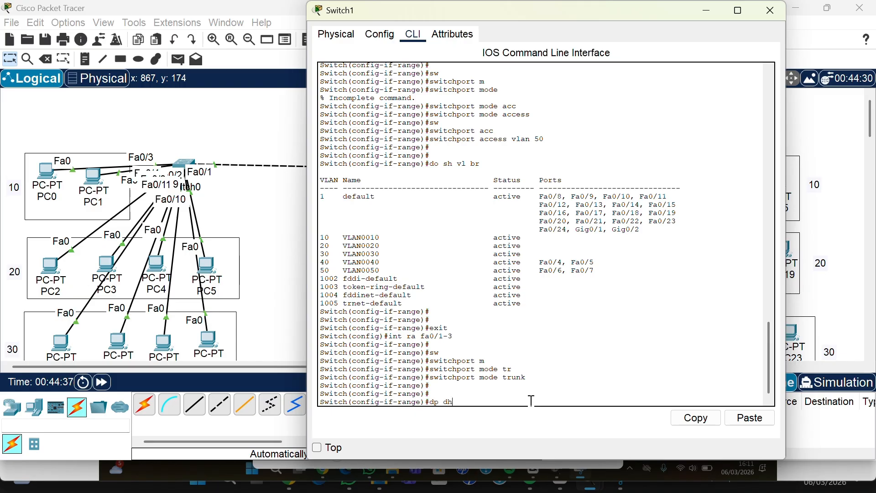
pyautogui.press('BackSpace')
pyautogui.press('Return')
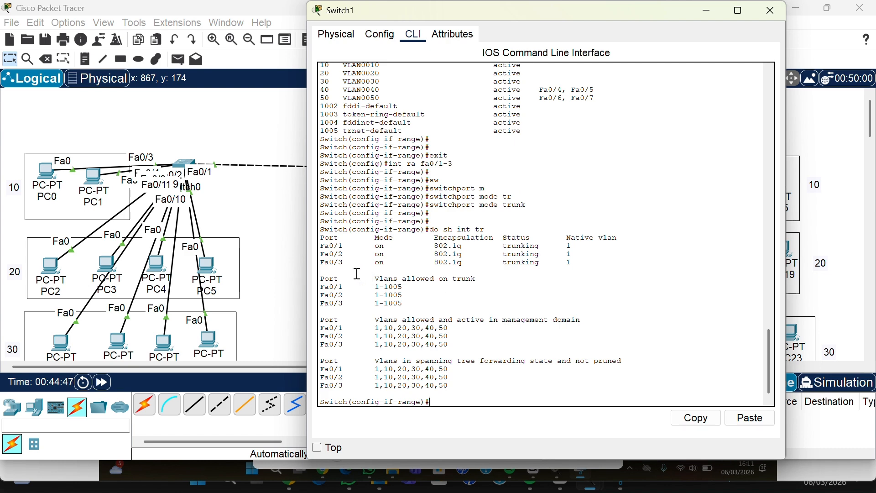
pyautogui.click(771, 10)
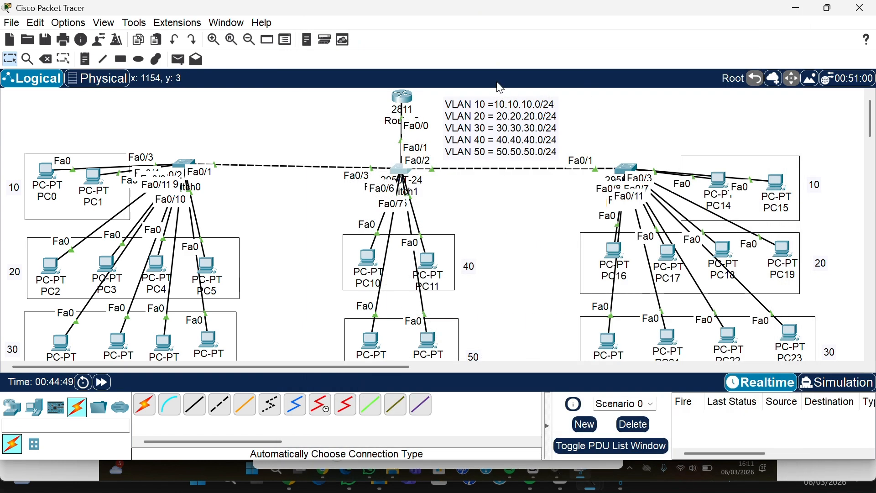
# - Open Switch0's command line, leave the interface range mode and enter configuration for interface fa0/1
pyautogui.click(185, 163)
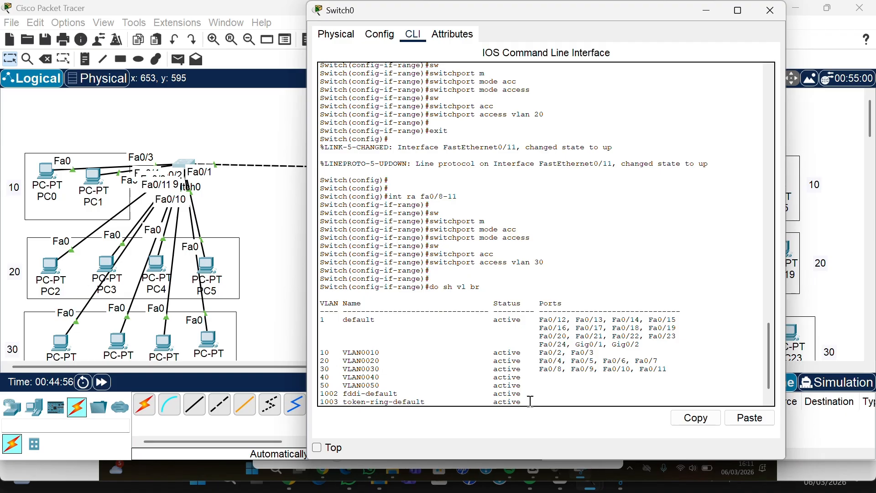
pyautogui.press('Return')
pyautogui.press('Return')
pyautogui.press('Return')
pyautogui.press('Return')
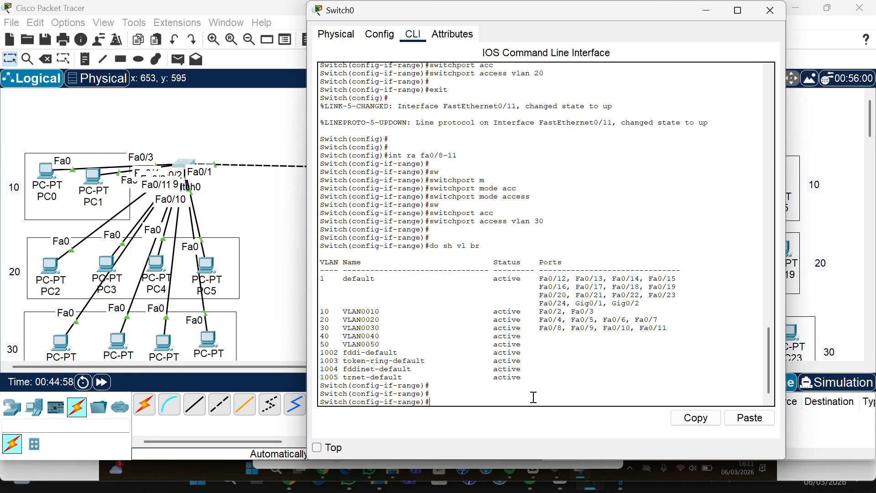
pyautogui.write('ex')
pyautogui.press('Return')
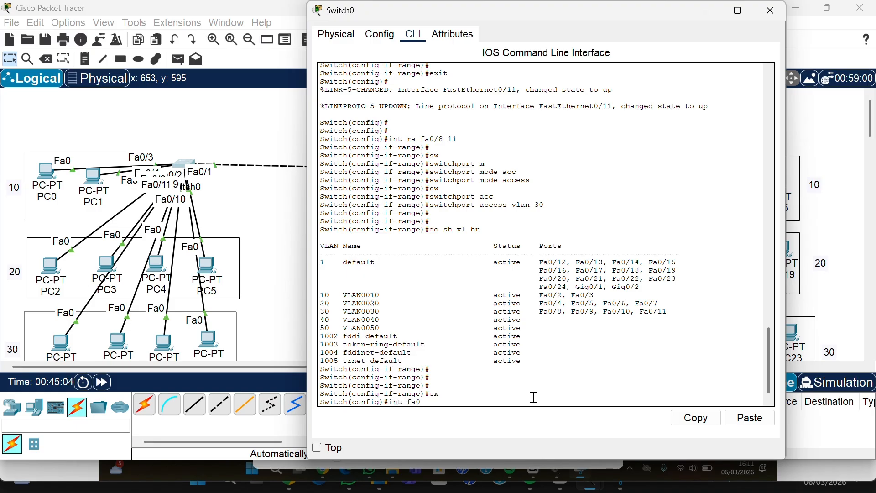
pyautogui.write('int fa0/1')
pyautogui.press('Return')
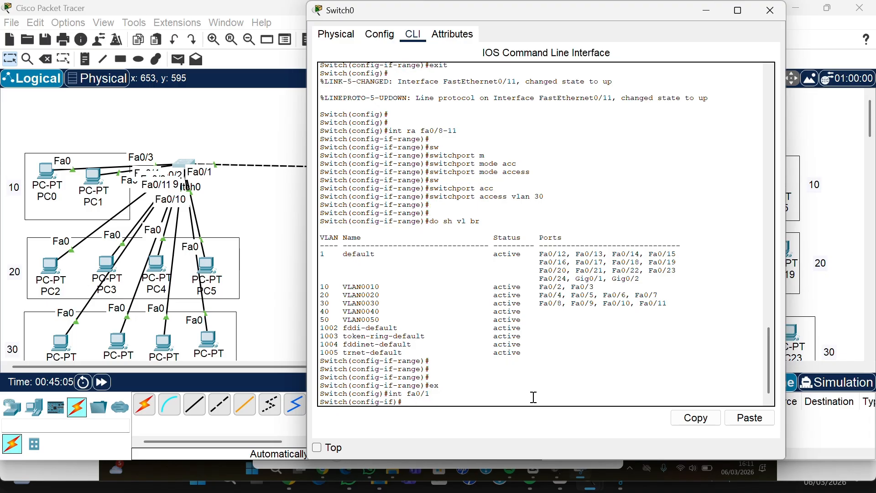
# - Set Switch0's fa0/1 interface to switchport mode trunk, and close the switch window
pyautogui.write('sw')
pyautogui.press('Tab')
pyautogui.write('m')
pyautogui.press('Tab')
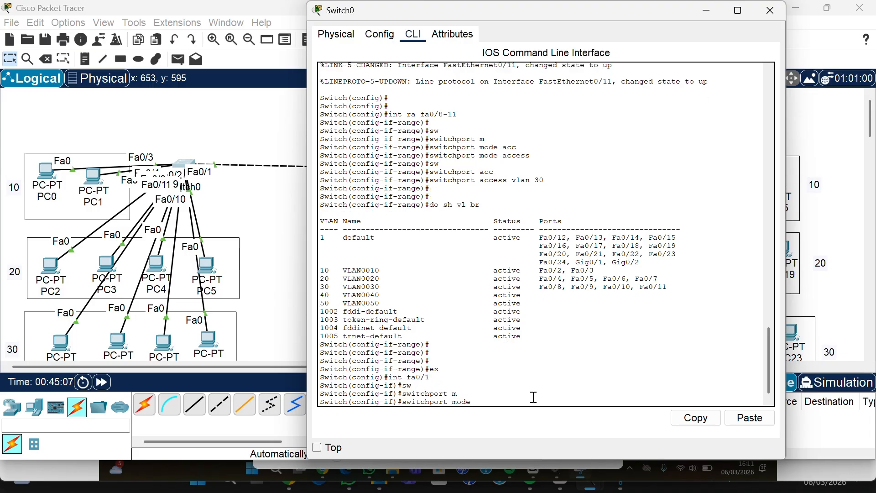
pyautogui.write('tr')
pyautogui.press('Tab')
pyautogui.press('Return')
pyautogui.press('Return')
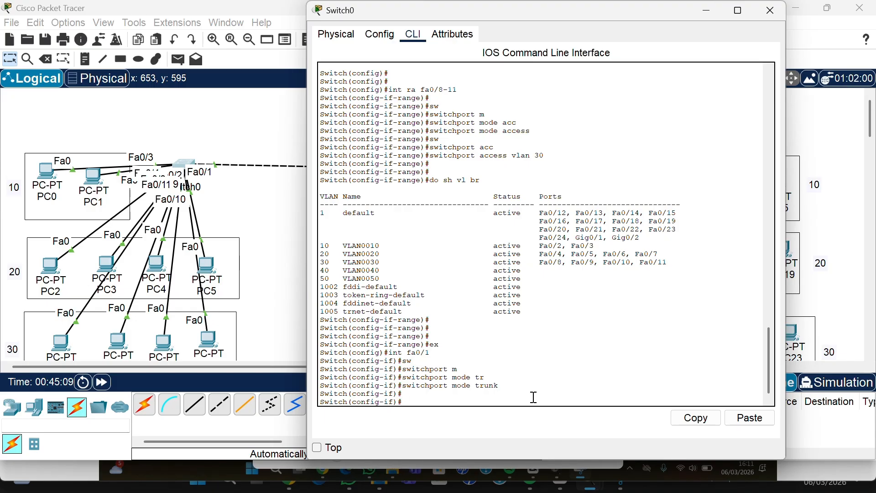
pyautogui.click(770, 12)
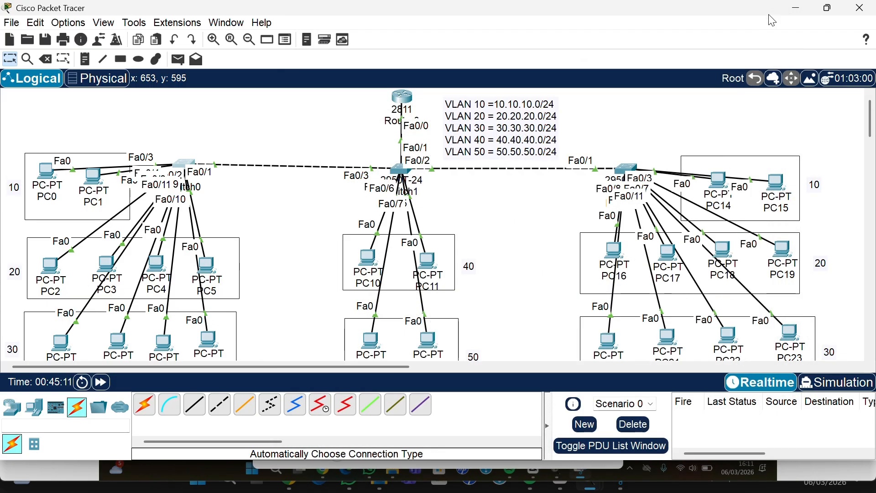
pyautogui.click(626, 167)
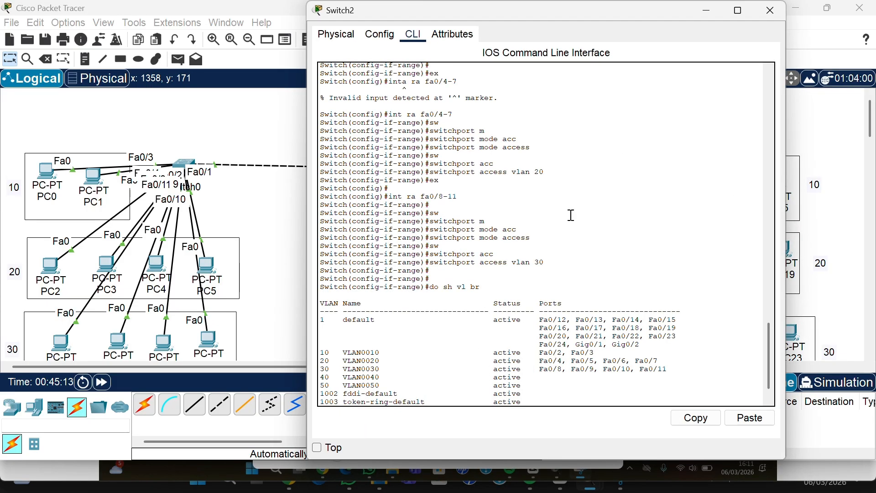
pyautogui.press('Return')
pyautogui.press('Return')
pyautogui.press('Return')
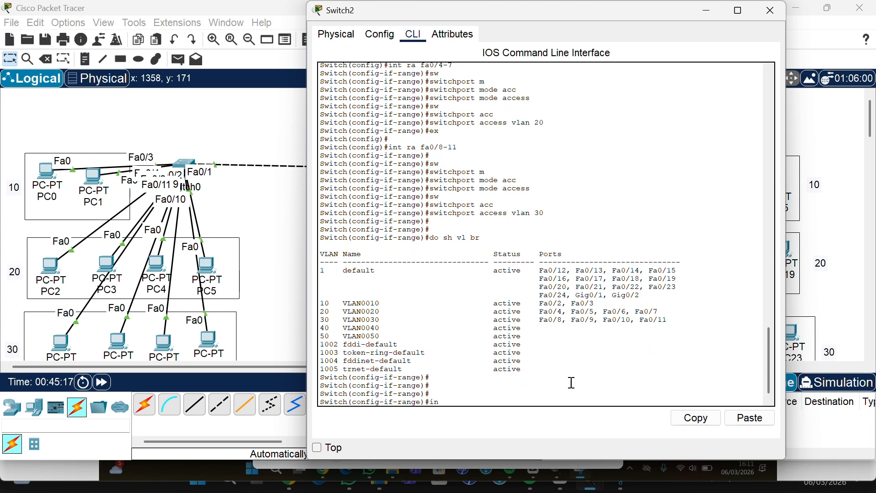
pyautogui.click(770, 10)
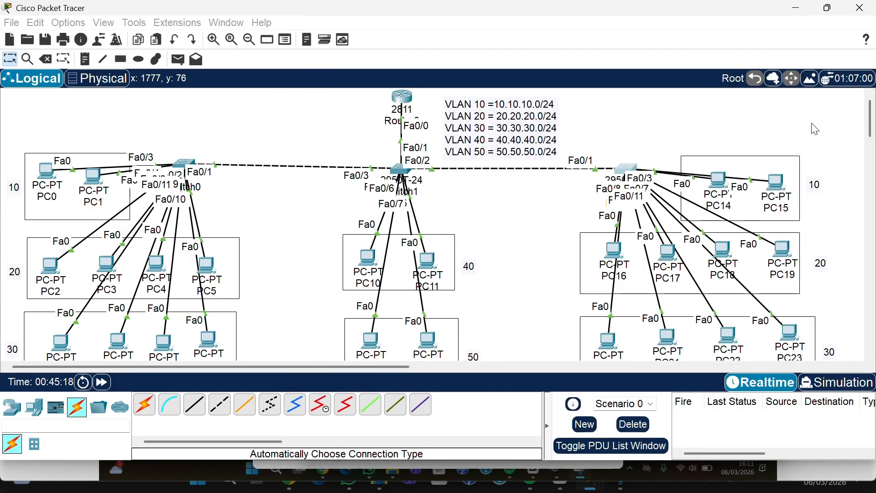
# - Open Switch2's command line, leave the interface range mode and enter configuration for interface fa0/1
pyautogui.click(626, 165)
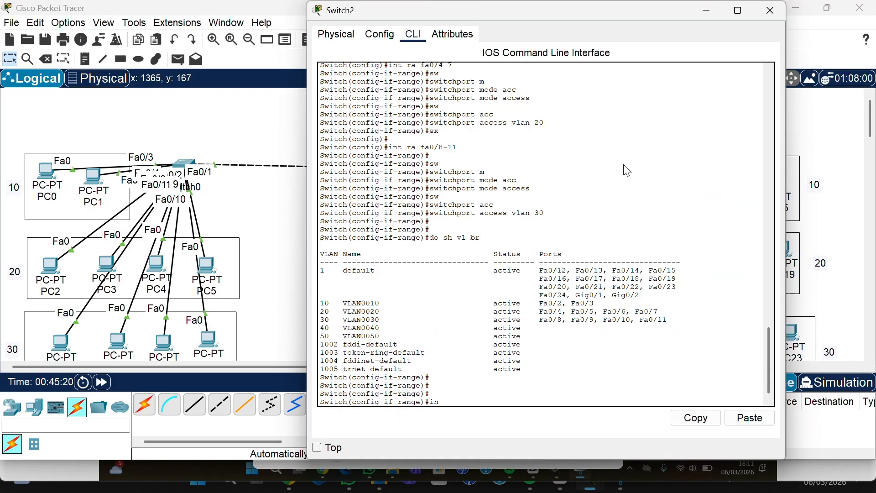
pyautogui.write('in')
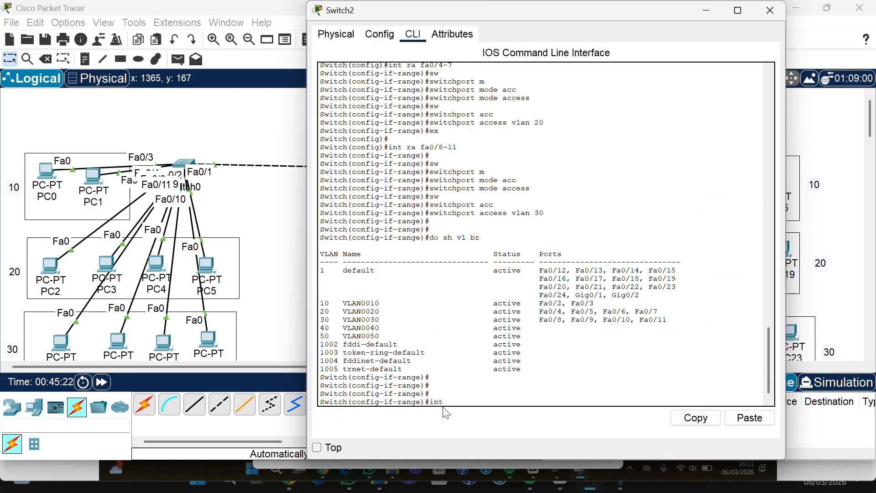
pyautogui.write('t')
pyautogui.press('BackSpace')
pyautogui.press('Return')
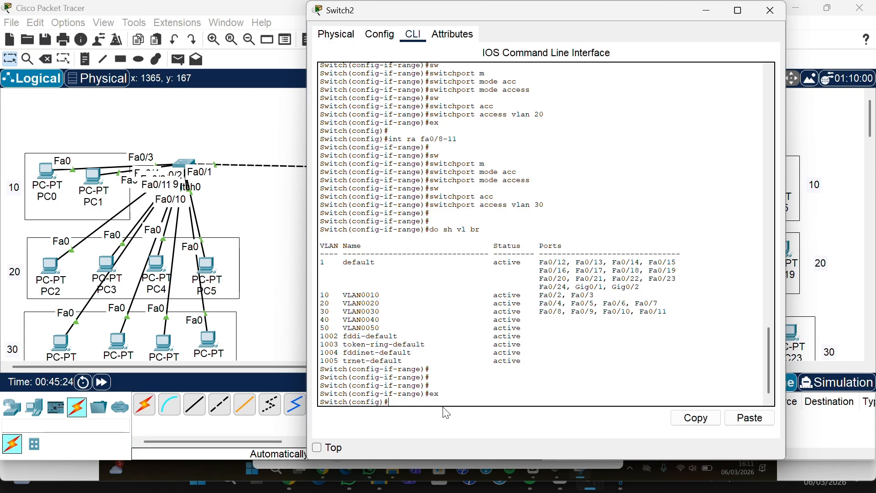
pyautogui.write('int fa0/1')
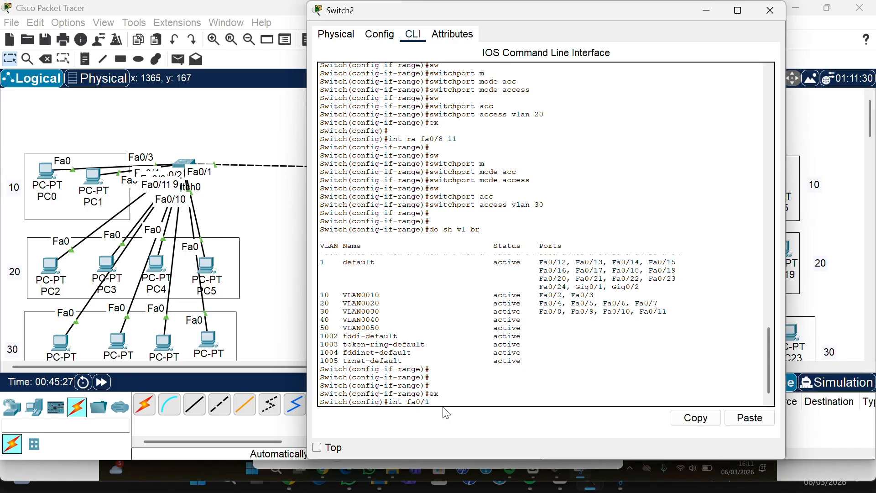
pyautogui.press('Return')
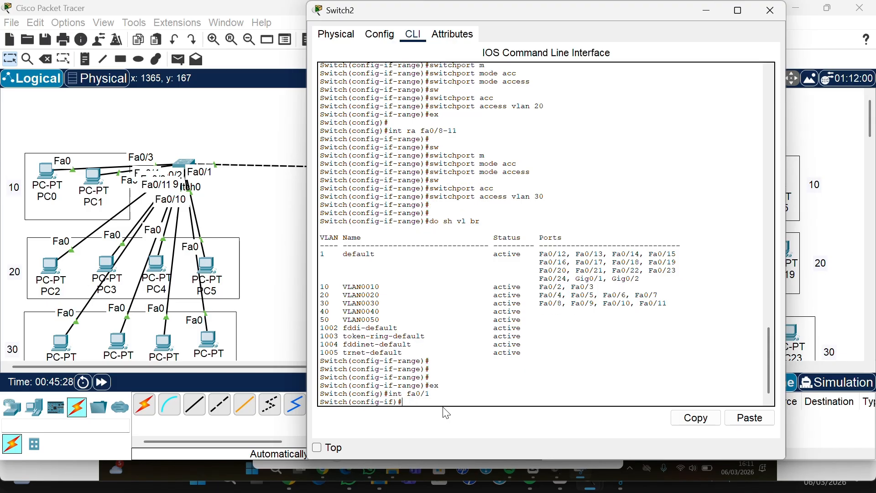
# - Set Switch2's fa0/1 interface to switchport mode trunk
pyautogui.write('sw')
pyautogui.press('Tab')
pyautogui.write('m')
pyautogui.press('Tab')
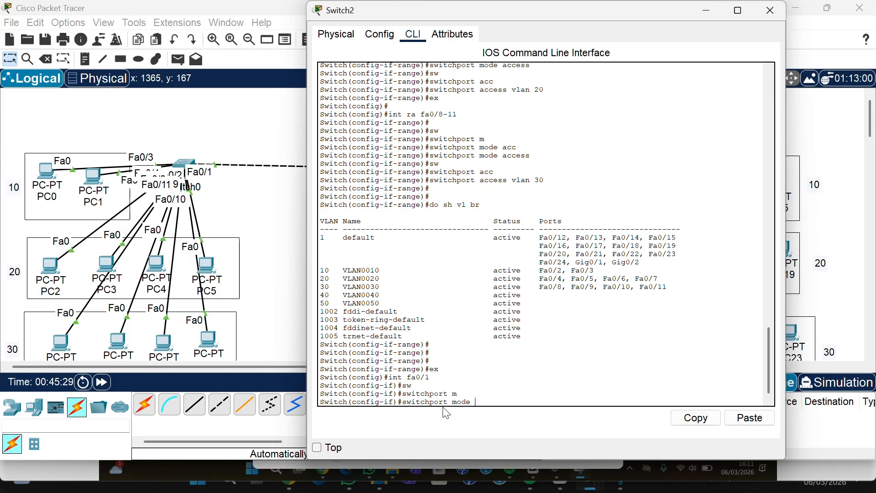
pyautogui.write('tr')
pyautogui.press('Tab')
pyautogui.press('Return')
pyautogui.press('Return')
pyautogui.press('Return')
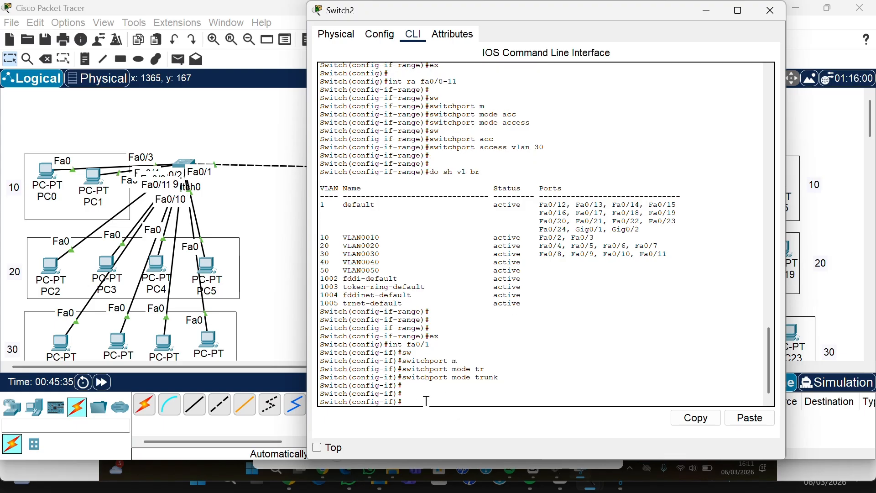
# - Check Switch2's trunk interfaces with do sh int tr, and close the switch window
pyautogui.write('do sh int tr')
pyautogui.press('Return')
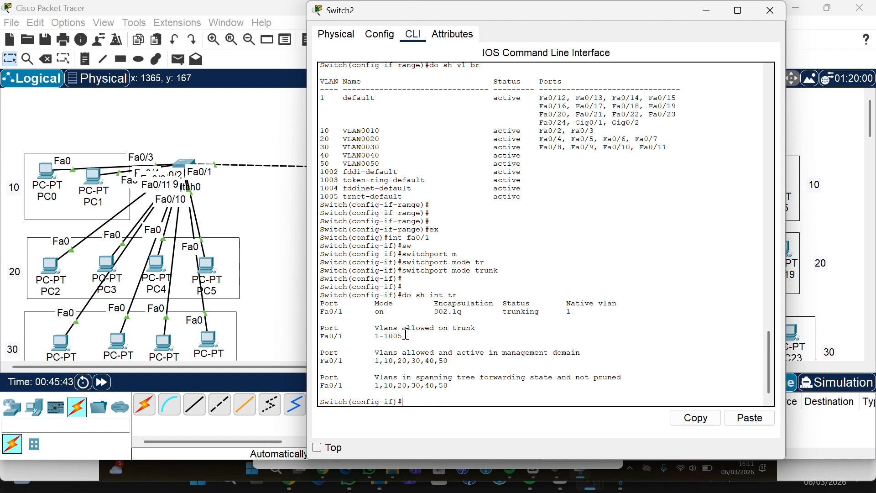
pyautogui.click(770, 10)
pyautogui.scroll(-2, 505, 199)
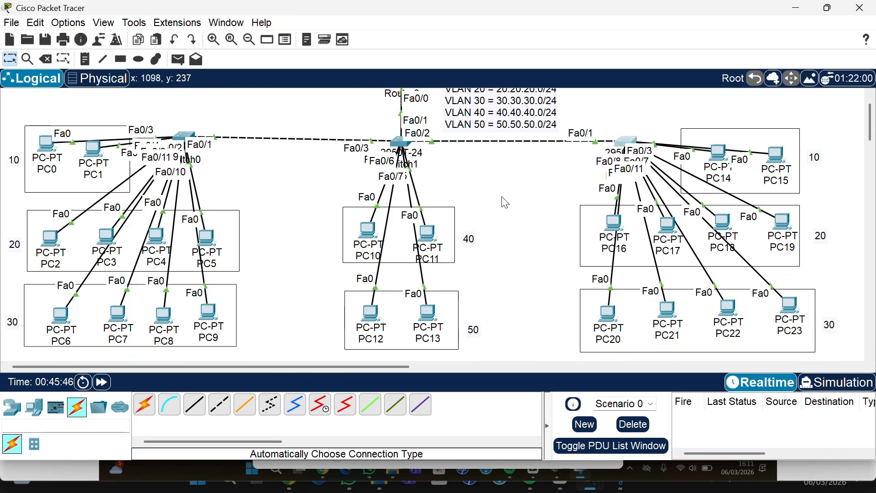
pyautogui.scroll(2, 505, 202)
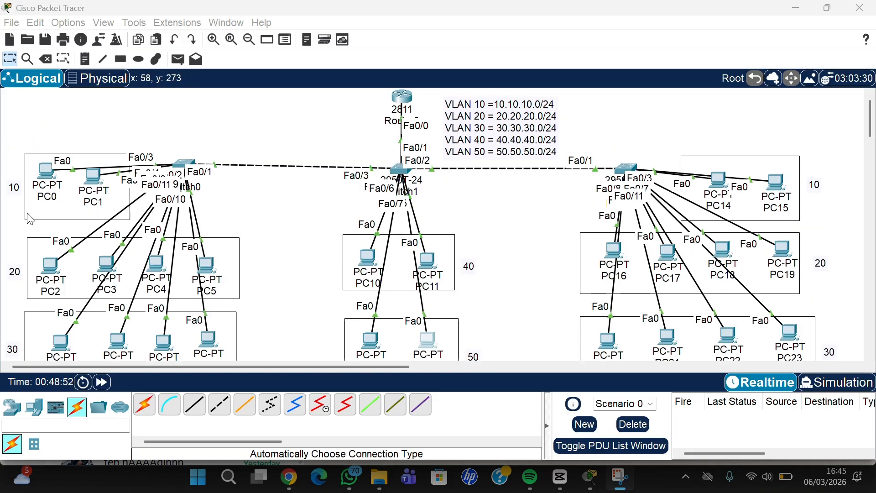
# - Set PC0's IPv4 configuration to DHCP, and close its window
pyautogui.click(44, 169)
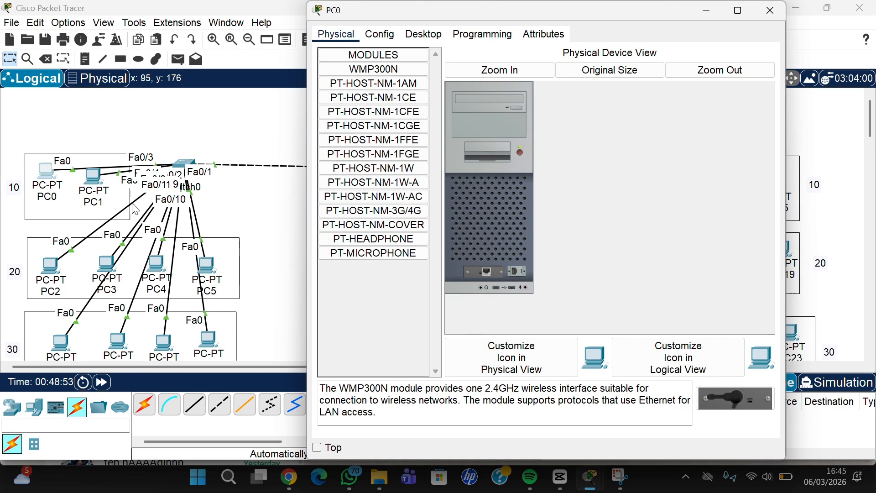
pyautogui.moveTo(632, 10); pyautogui.dragTo(620, 38)
pyautogui.click(434, 61)
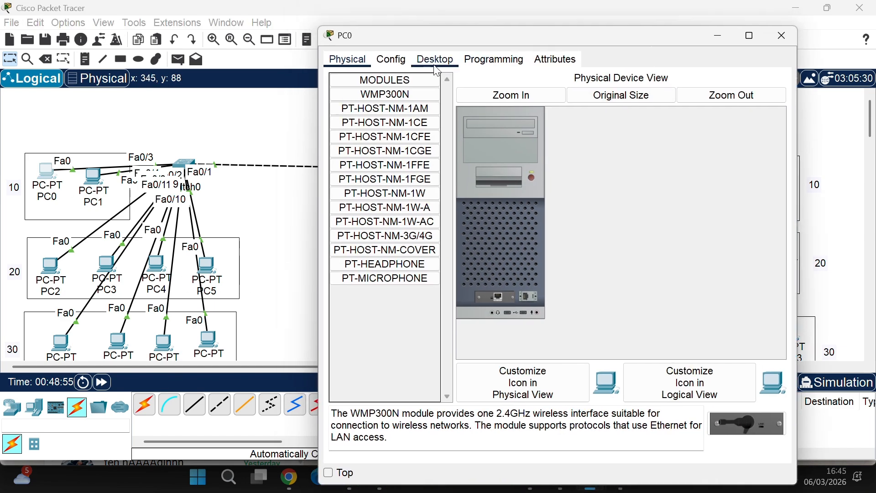
pyautogui.click(355, 112)
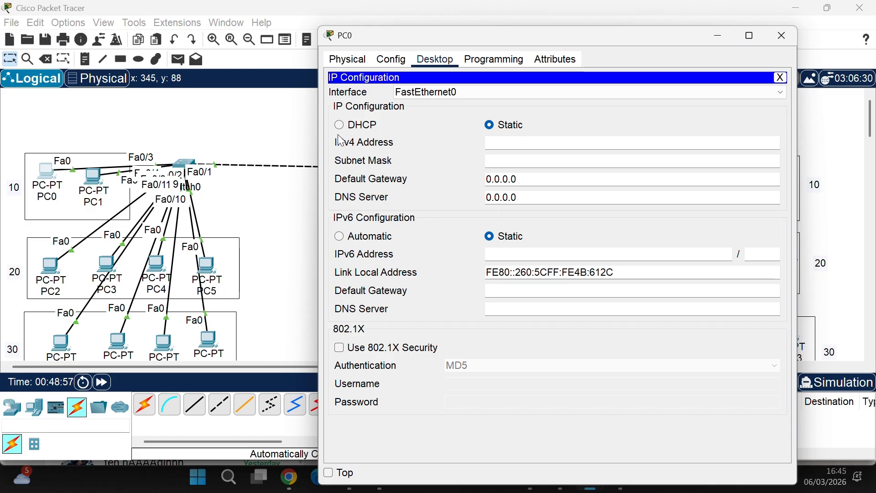
pyautogui.click(339, 125)
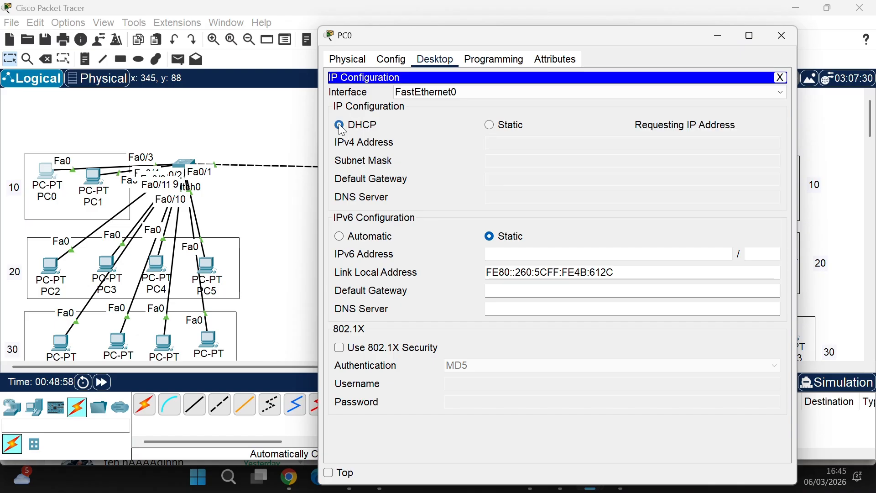
pyautogui.click(781, 38)
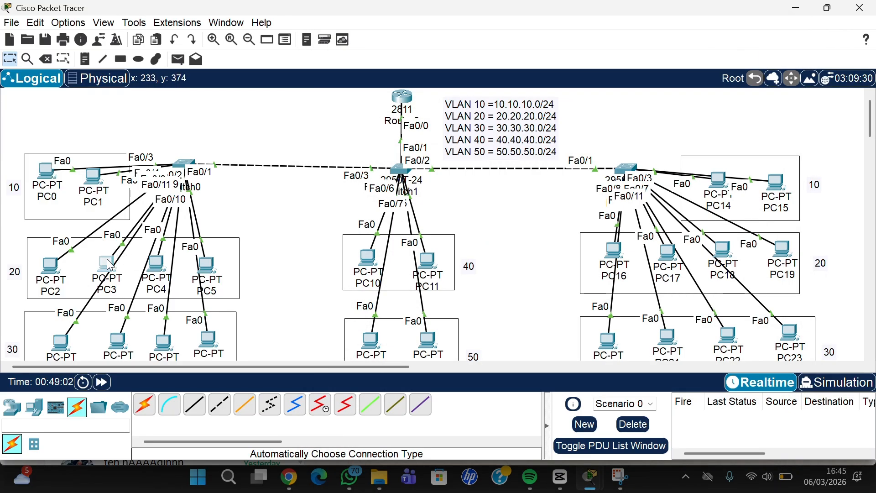
# - Switch PC3 in the VLAN 20 group from static IPv4 addressing to DHCP, and close its window
pyautogui.click(107, 264)
pyautogui.moveTo(609, 16); pyautogui.dragTo(611, 29)
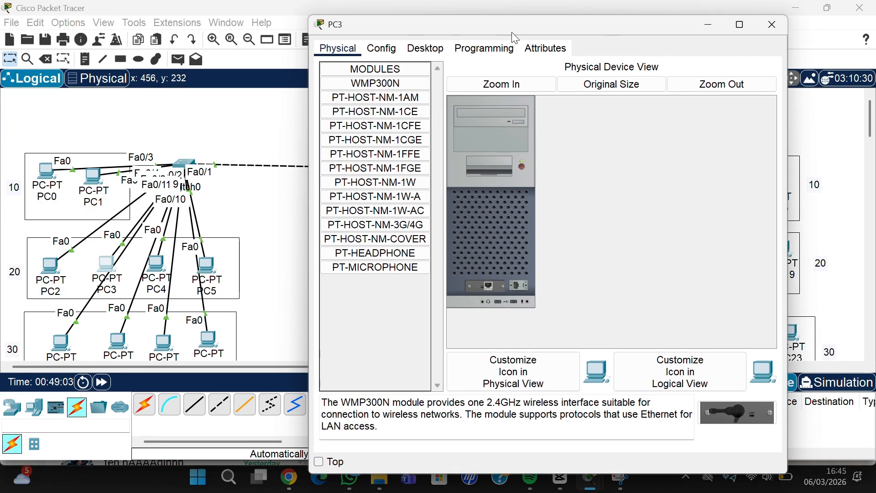
pyautogui.click(439, 52)
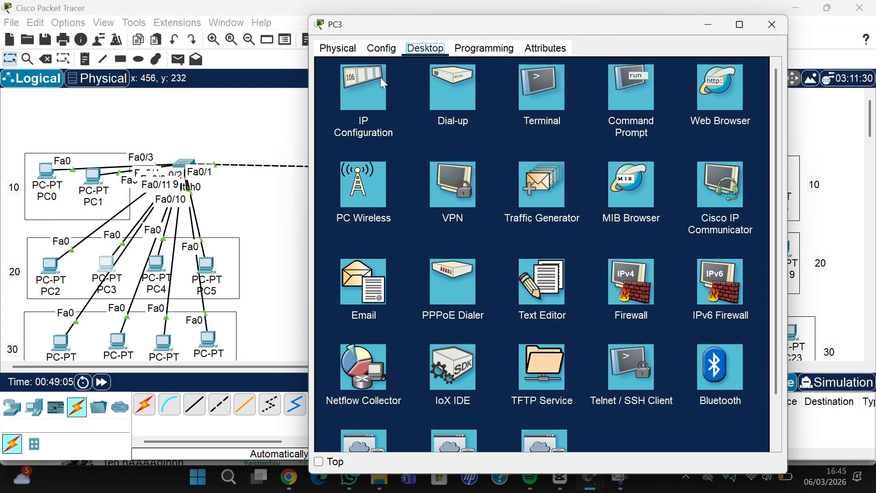
pyautogui.click(365, 89)
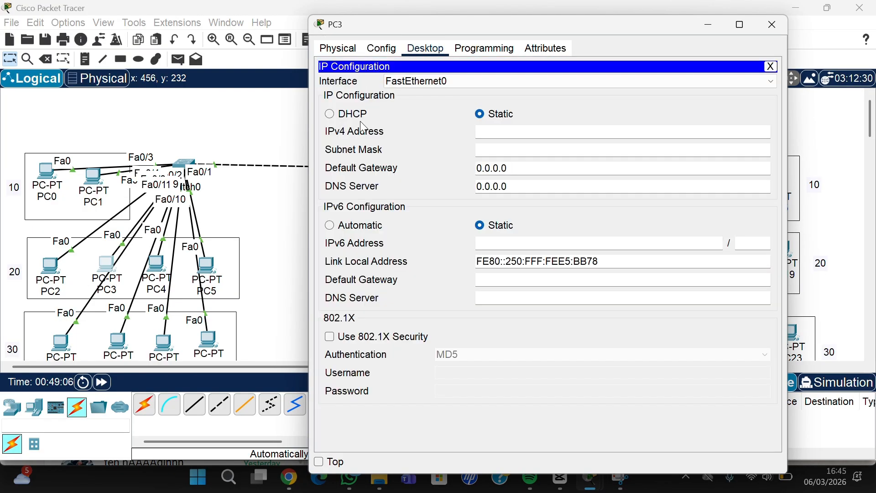
pyautogui.click(330, 115)
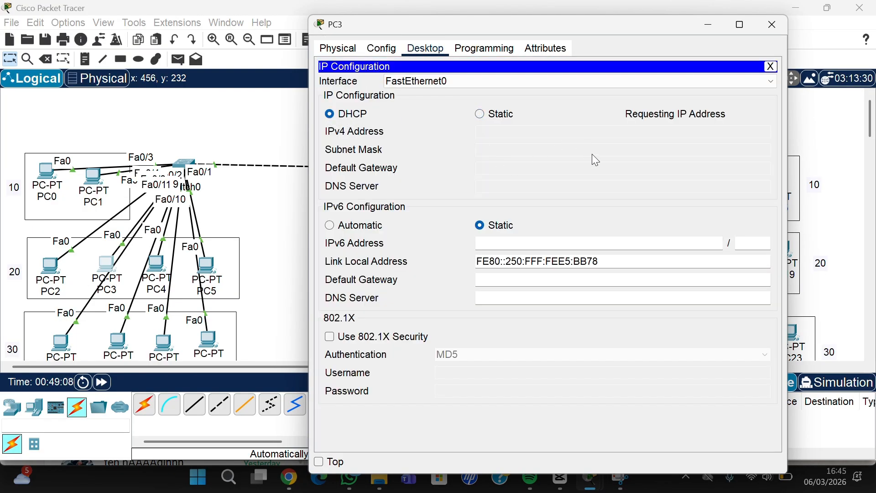
pyautogui.click(770, 24)
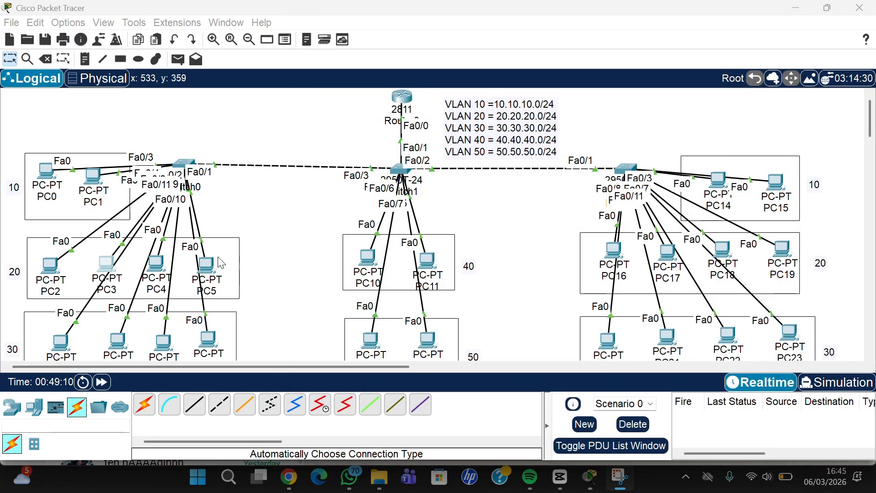
# - Have PC8 in the VLAN 30 group obtain its IPv4 settings through DHCP, and close its window
pyautogui.click(163, 344)
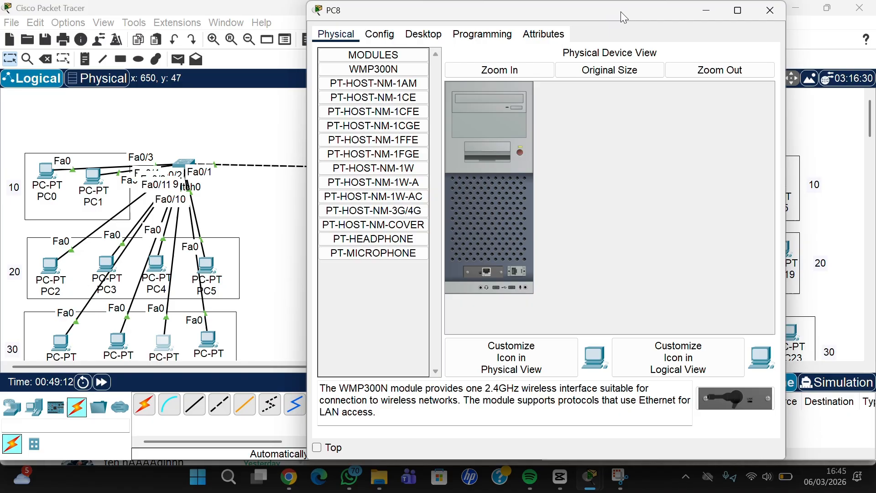
pyautogui.moveTo(620, 11); pyautogui.dragTo(630, 60)
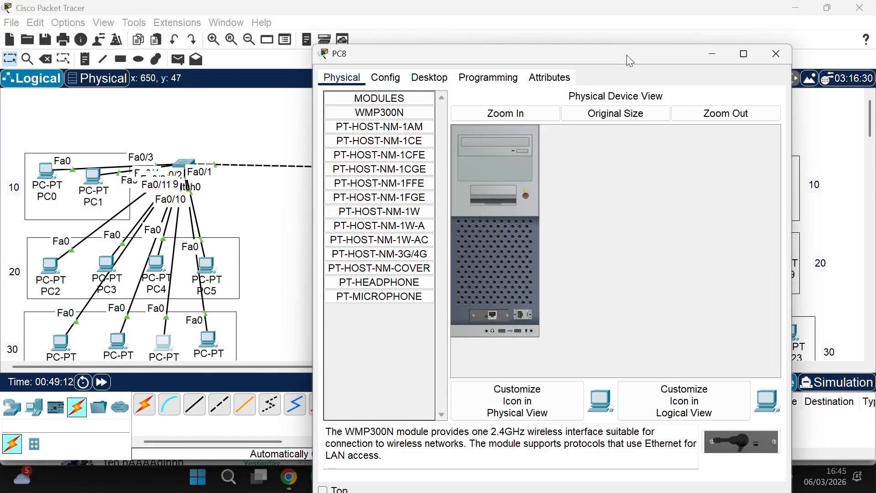
pyautogui.click(428, 78)
pyautogui.click(363, 122)
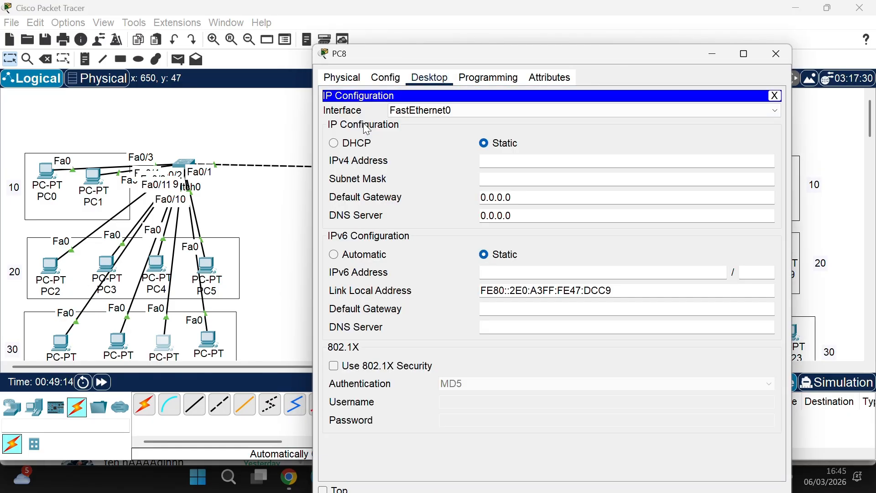
pyautogui.click(334, 144)
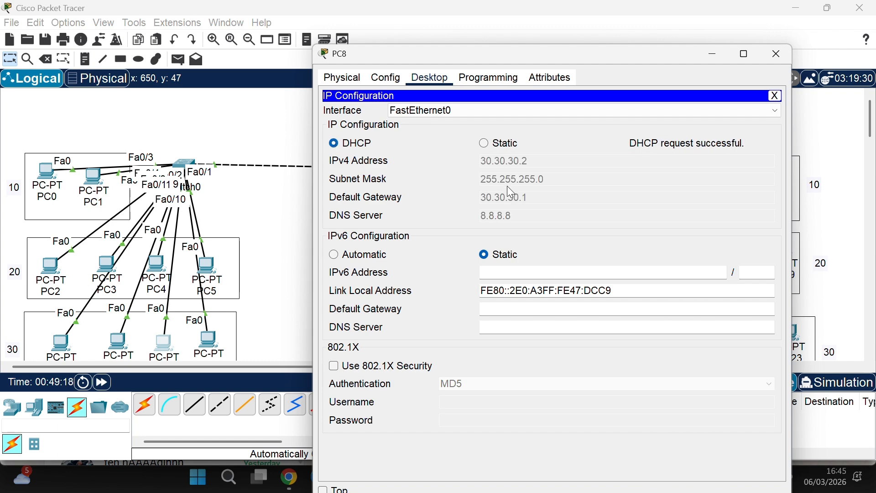
pyautogui.click(777, 54)
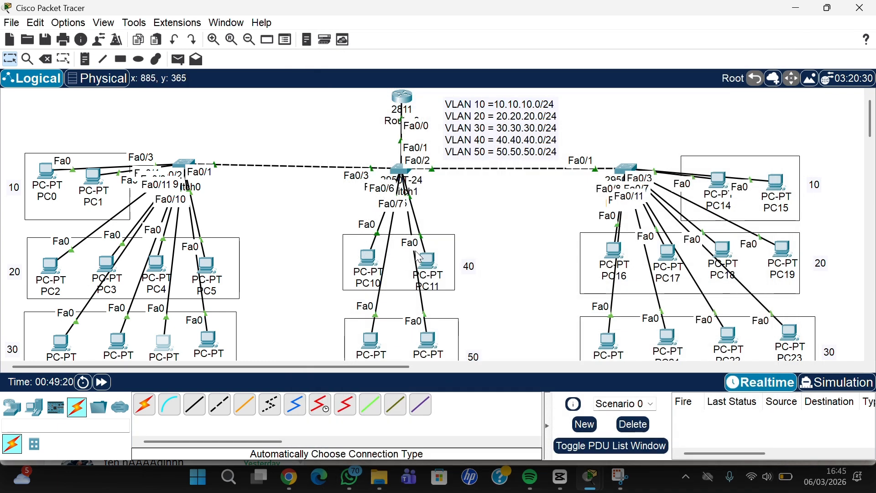
pyautogui.click(435, 258)
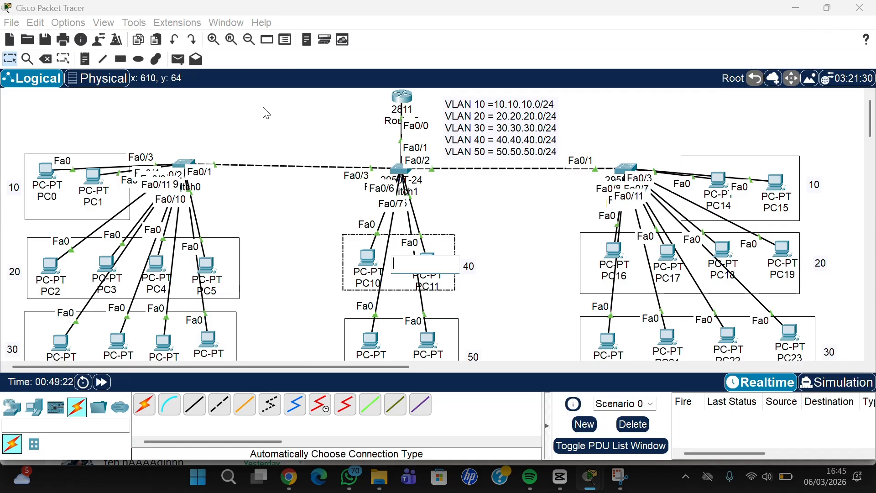
pyautogui.click(430, 264)
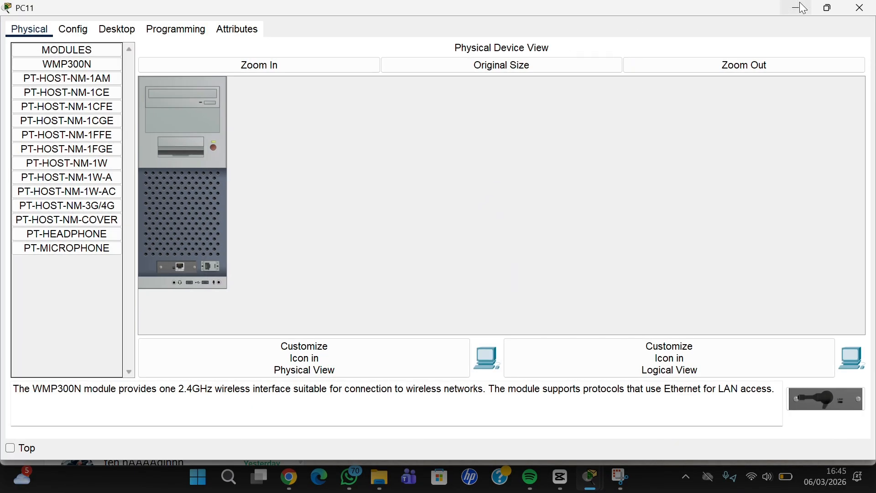
pyautogui.click(799, 6)
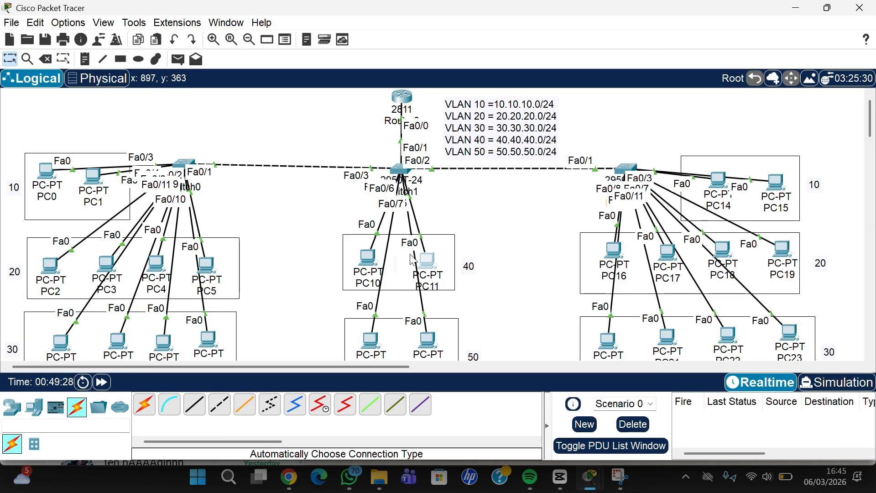
# - Open the IP configuration of PC11 in the VLAN 40 group and set its IPv4 addressing to DHCP
pyautogui.click(430, 264)
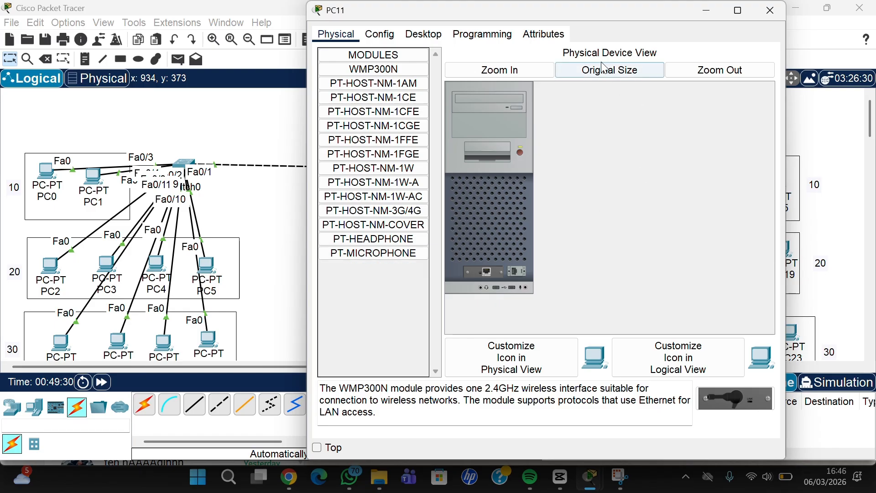
pyautogui.moveTo(619, 15); pyautogui.dragTo(641, 39)
pyautogui.click(437, 54)
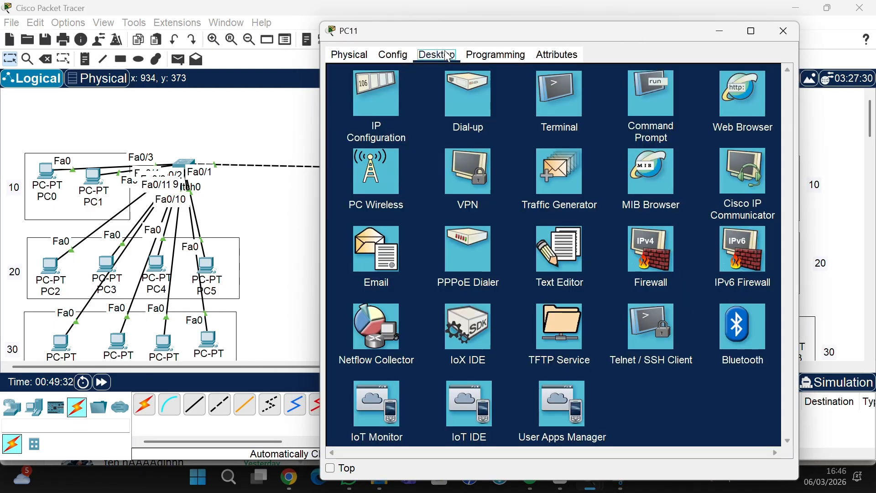
pyautogui.click(372, 98)
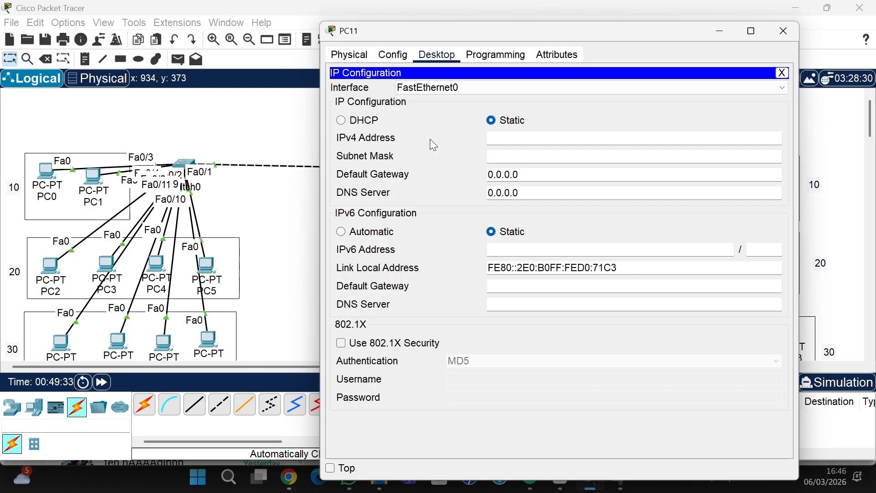
pyautogui.click(342, 121)
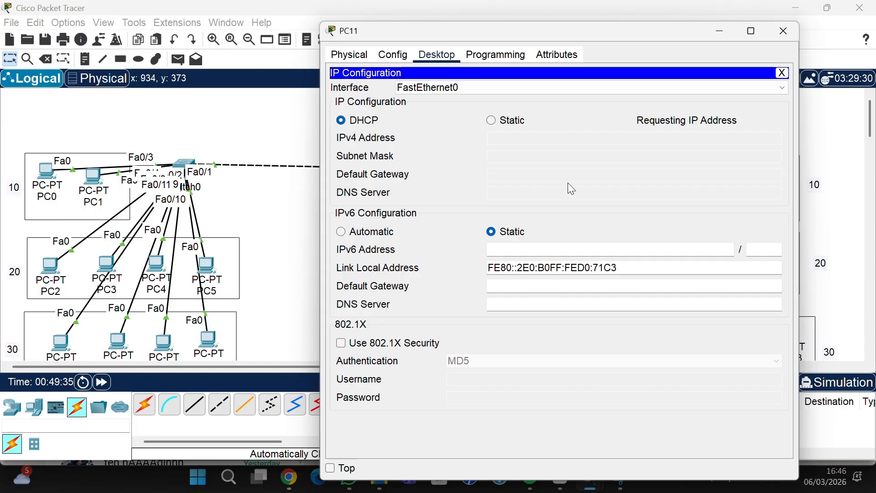
# - Close PC11's window, and switch PC12 in the VLAN 50 group to DHCP for its IPv4 addressing
pyautogui.click(783, 32)
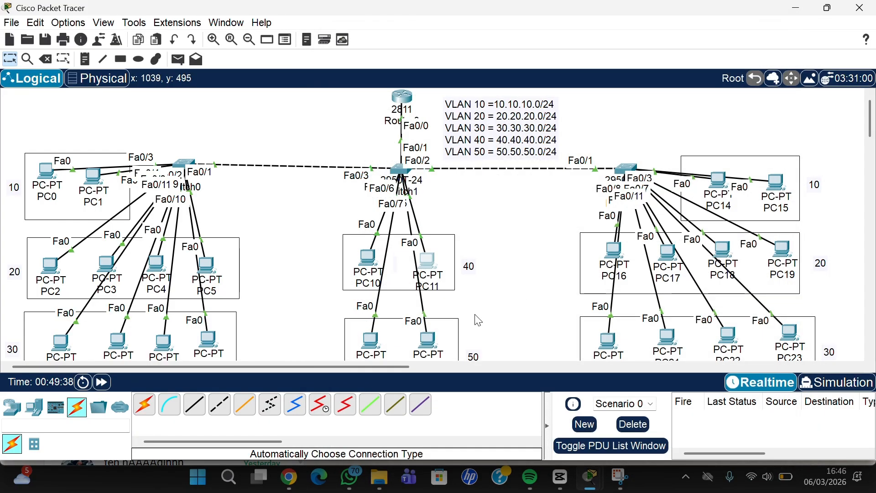
pyautogui.click(370, 343)
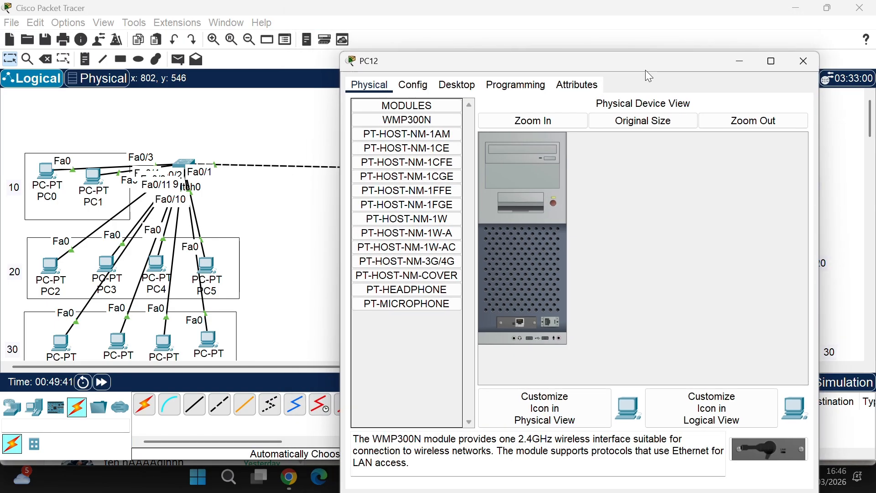
pyautogui.click(458, 85)
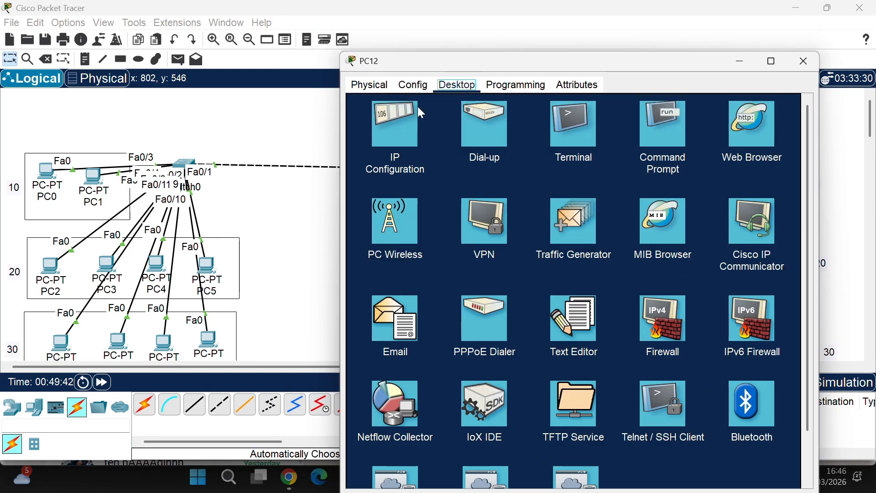
pyautogui.click(385, 116)
pyautogui.click(361, 151)
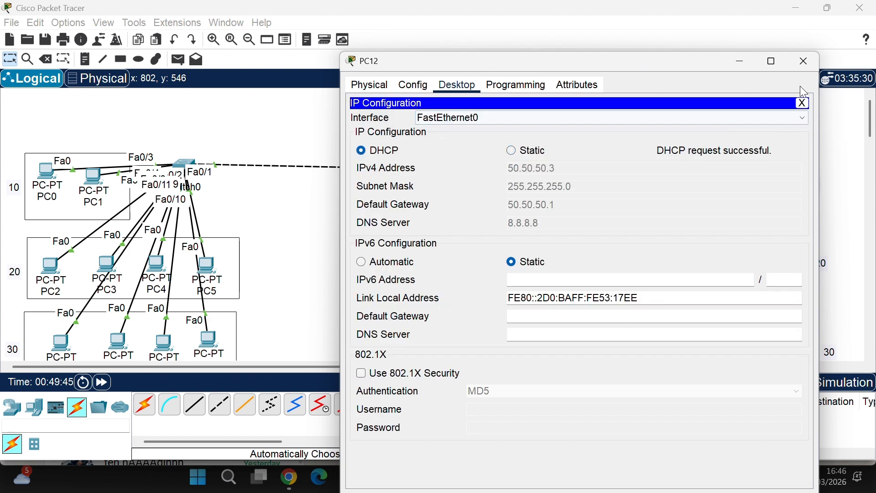
pyautogui.click(804, 63)
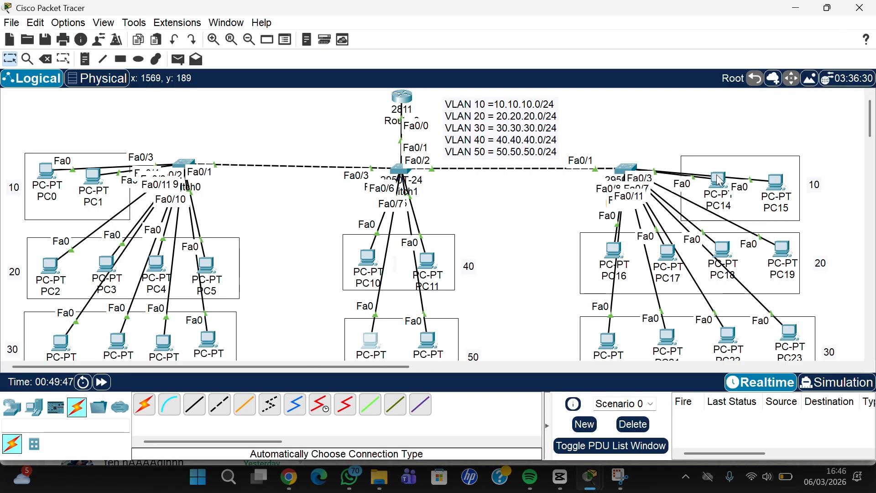
# - Set the IPv4 configuration of PC14 in the VLAN 10 group to DHCP, and close its window
pyautogui.click(720, 182)
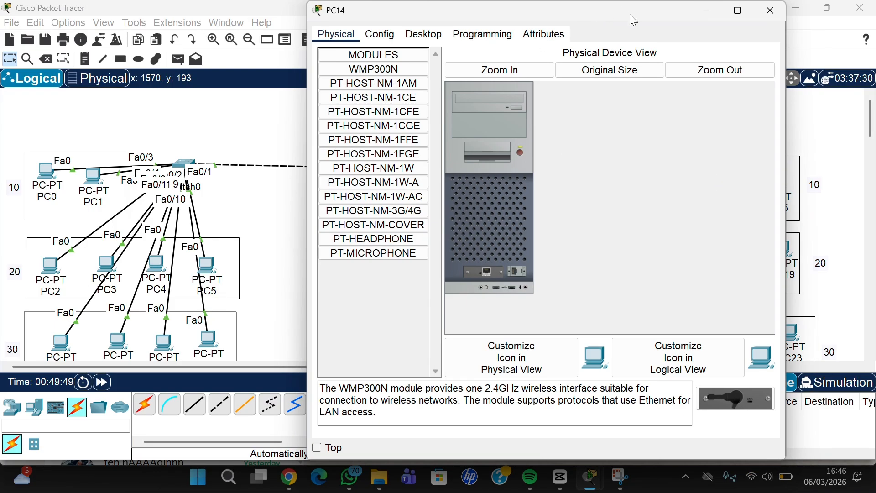
pyautogui.moveTo(629, 14); pyautogui.dragTo(657, 51)
pyautogui.click(445, 72)
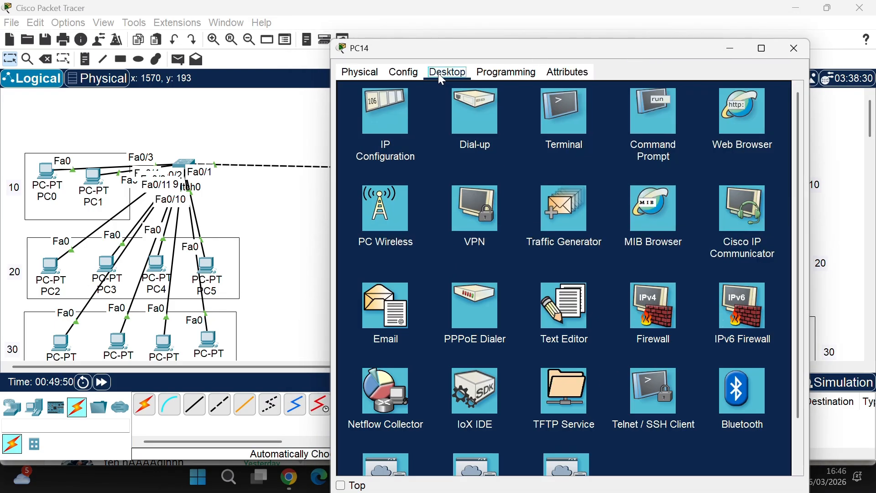
pyautogui.click(386, 115)
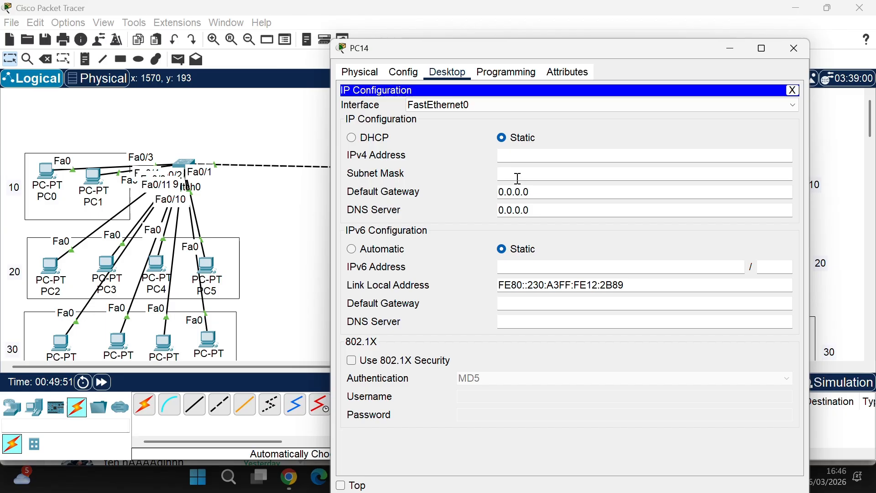
pyautogui.click(351, 137)
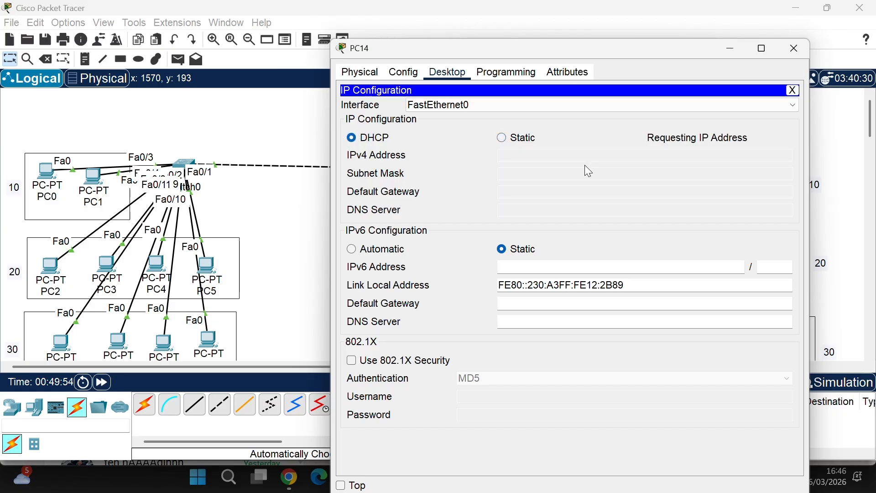
pyautogui.click(794, 46)
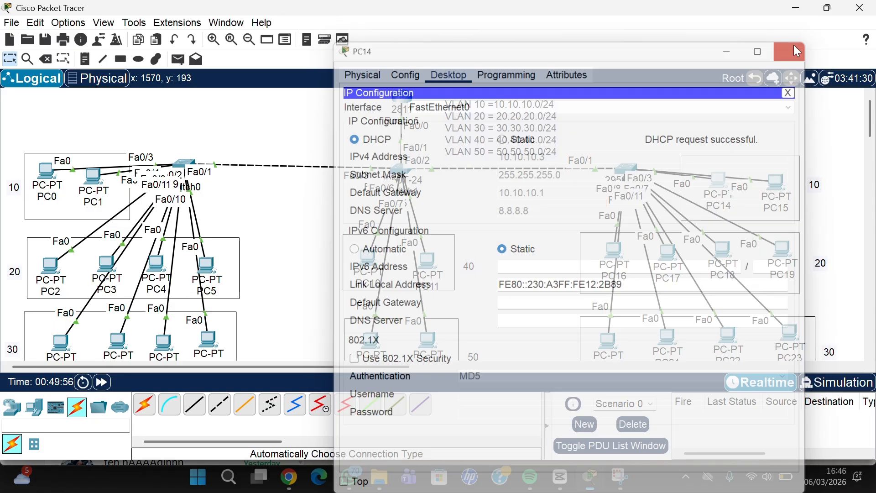
# - Have PC16 in the VLAN 20 group obtain its IPv4 address through DHCP, and close its window
pyautogui.click(616, 247)
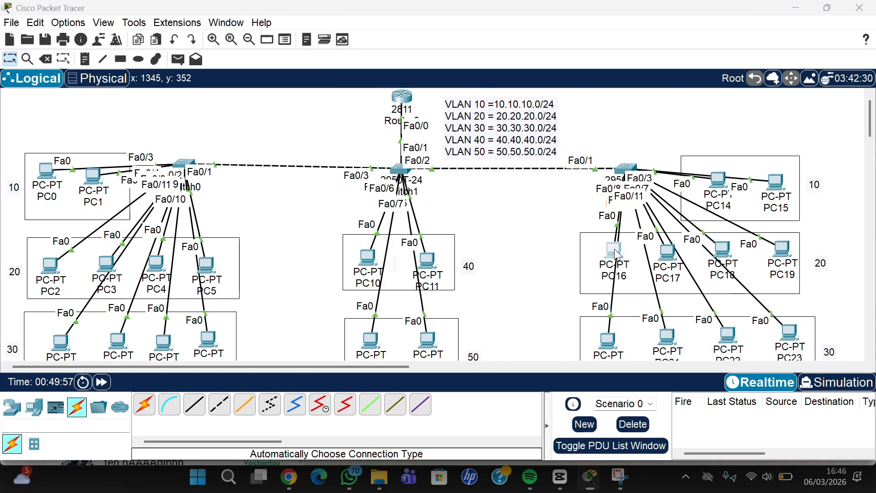
pyautogui.moveTo(632, 11); pyautogui.dragTo(645, 36)
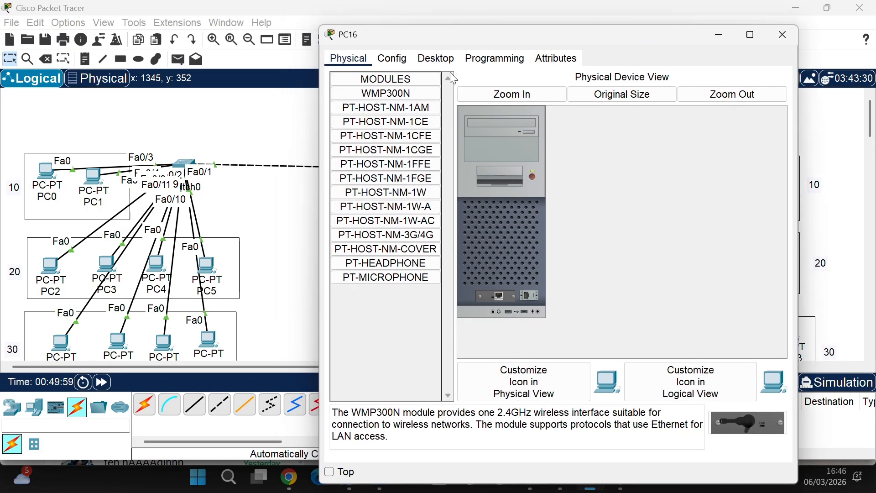
pyautogui.click(437, 59)
pyautogui.click(376, 111)
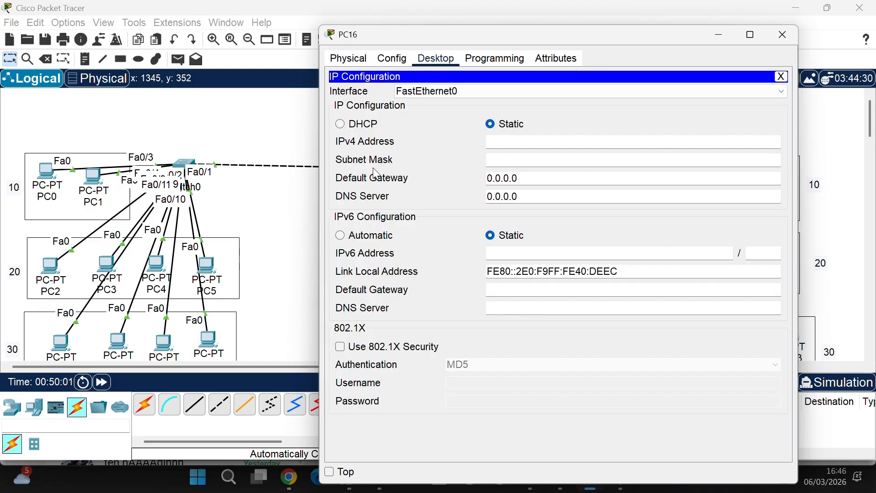
pyautogui.click(342, 126)
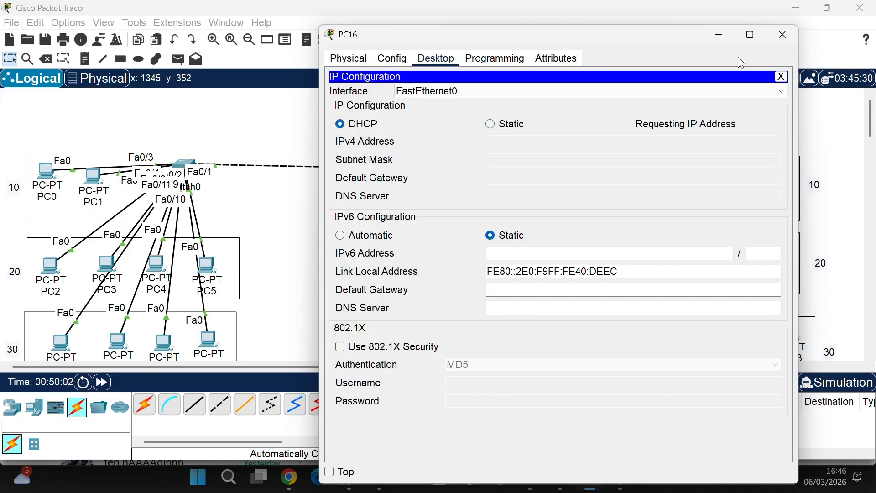
pyautogui.click(785, 38)
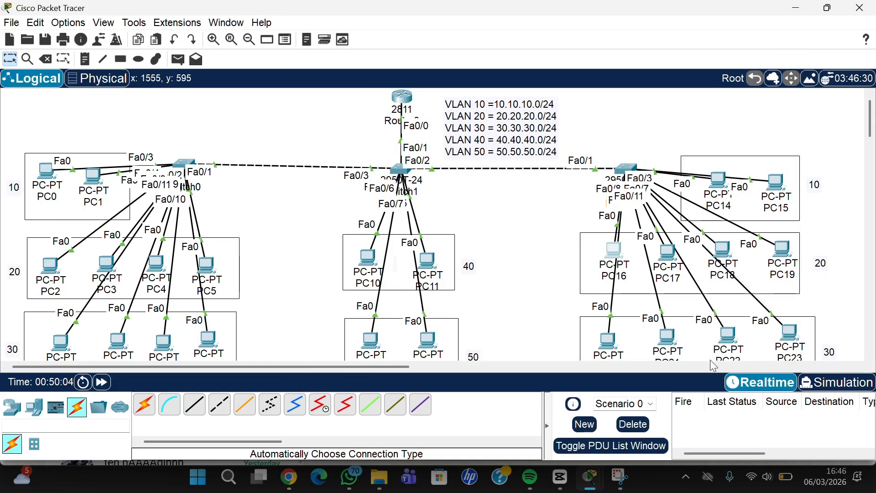
# - Switch PC22 in the VLAN 30 group from static IPv4 addressing to DHCP, and close its window
pyautogui.click(729, 338)
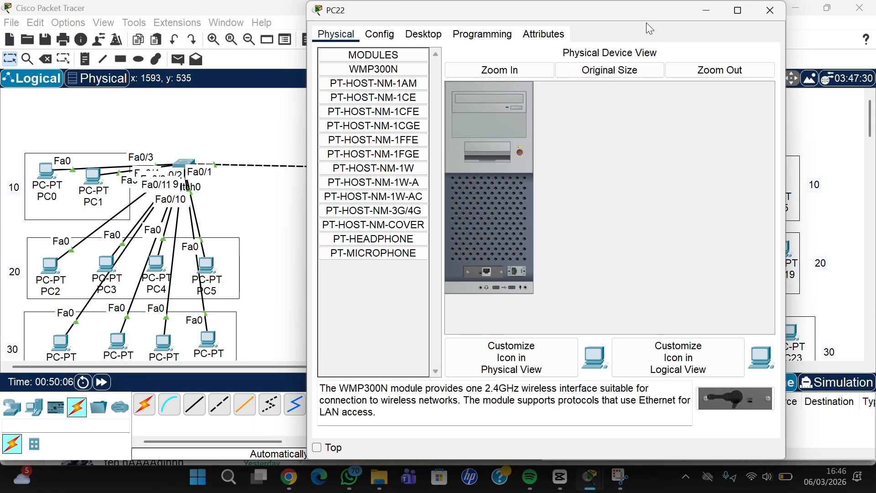
pyautogui.moveTo(648, 24); pyautogui.dragTo(675, 69)
pyautogui.click(450, 78)
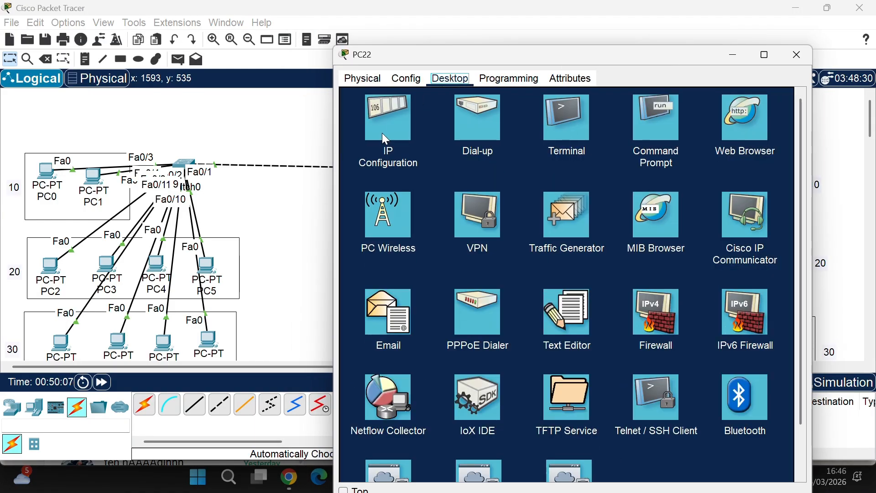
pyautogui.click(382, 133)
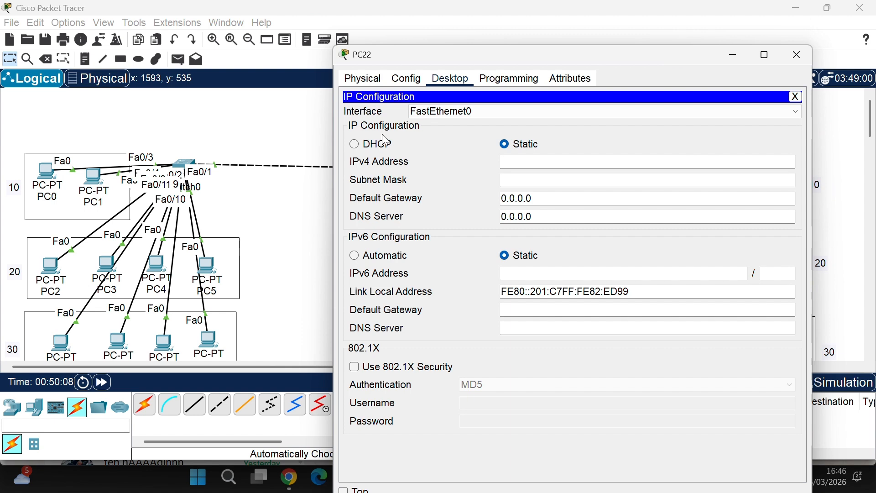
pyautogui.click(355, 144)
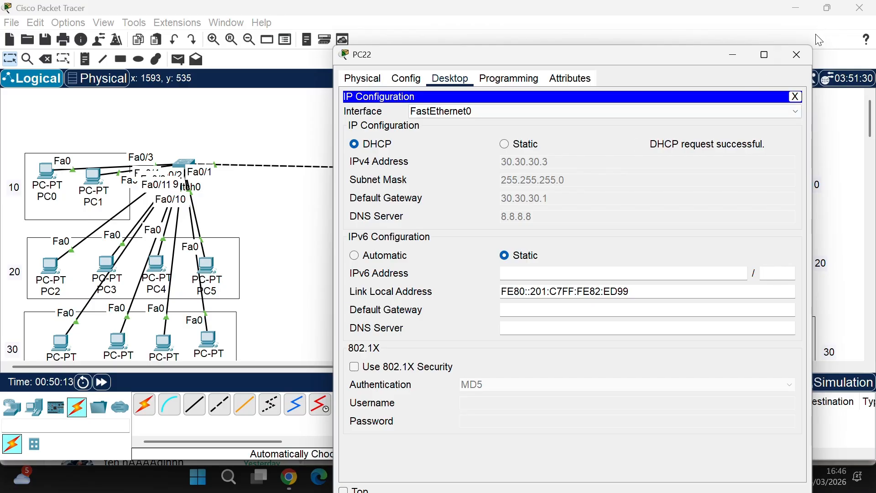
pyautogui.click(799, 54)
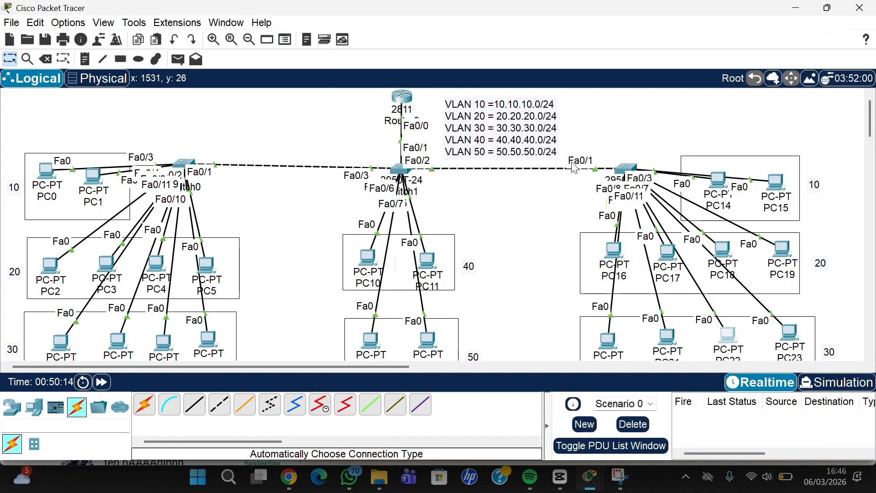
# - Test connectivity between VLAN 10 and VLAN 40 by sending a simple PDU from PC0 to PC11 twice
pyautogui.click(177, 60)
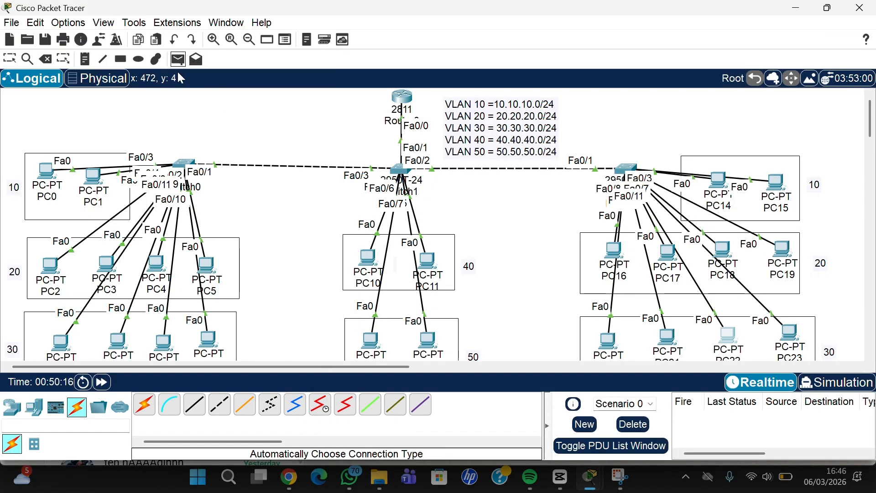
pyautogui.click(46, 172)
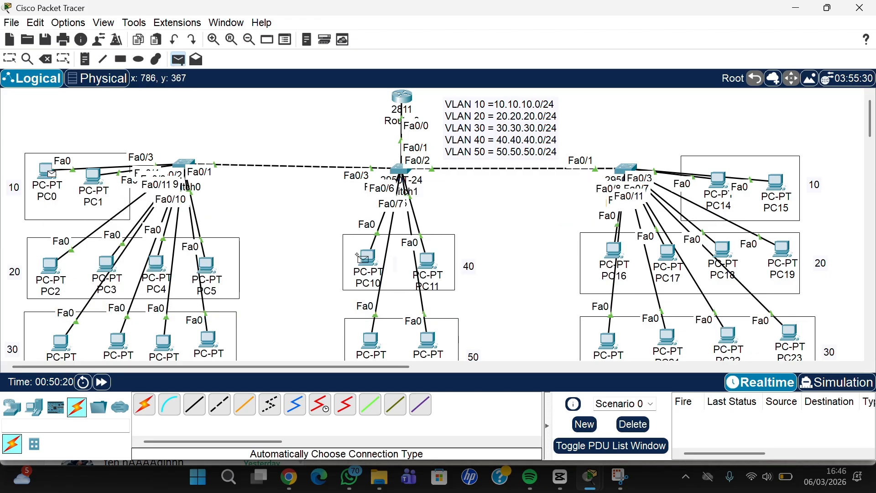
pyautogui.moveTo(427, 259)
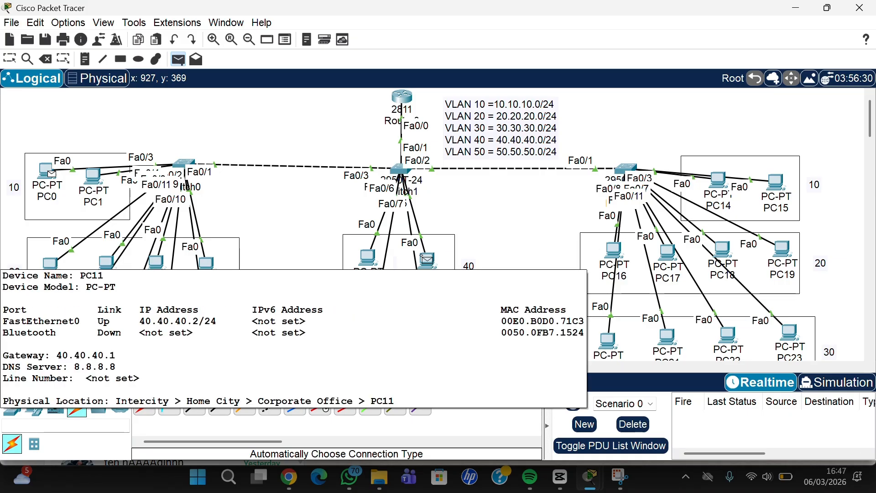
pyautogui.click(427, 263)
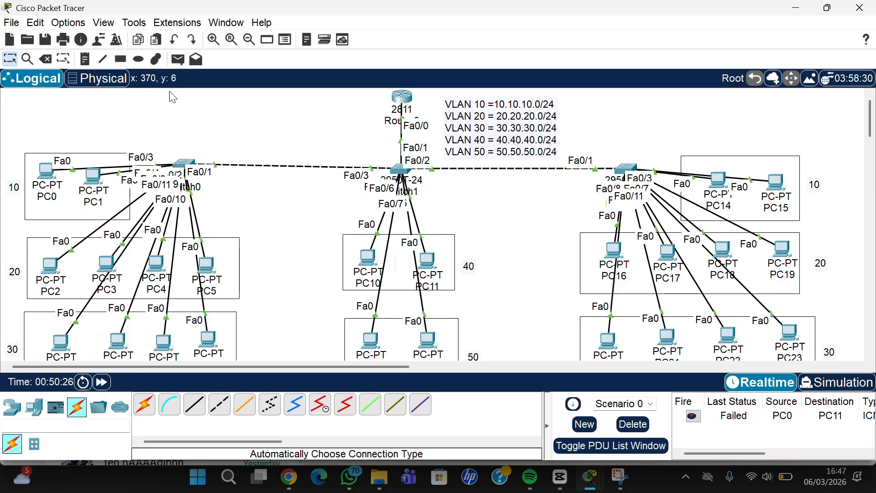
pyautogui.click(178, 59)
pyautogui.click(42, 173)
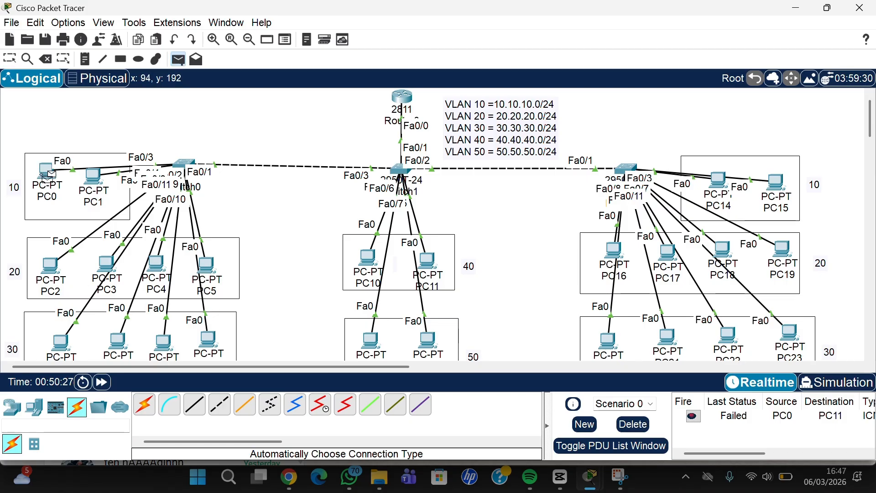
pyautogui.click(426, 260)
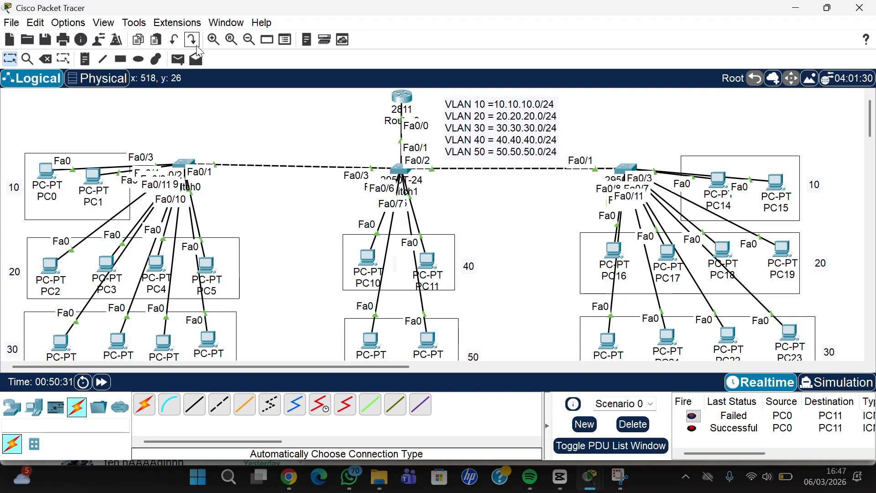
# - Send simple PDUs to PC11 from PC3 in VLAN 20 and from PC8 in VLAN 30 to test inter-VLAN connectivity
pyautogui.click(178, 60)
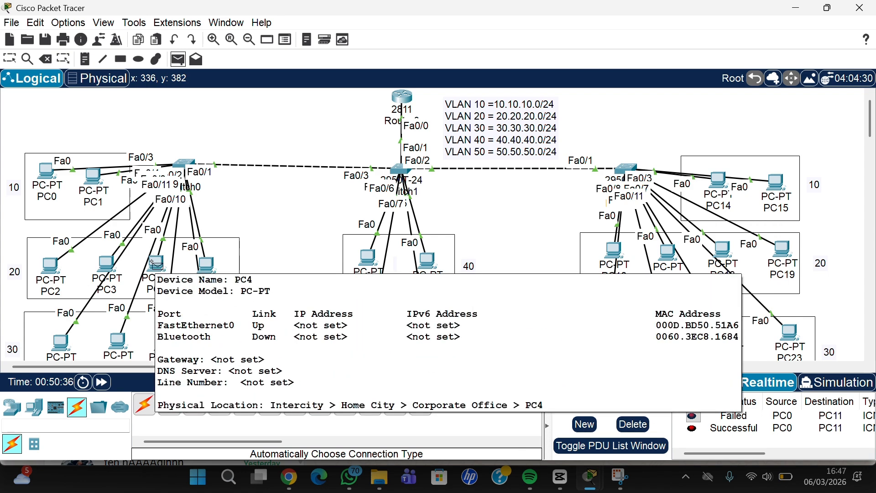
pyautogui.click(101, 261)
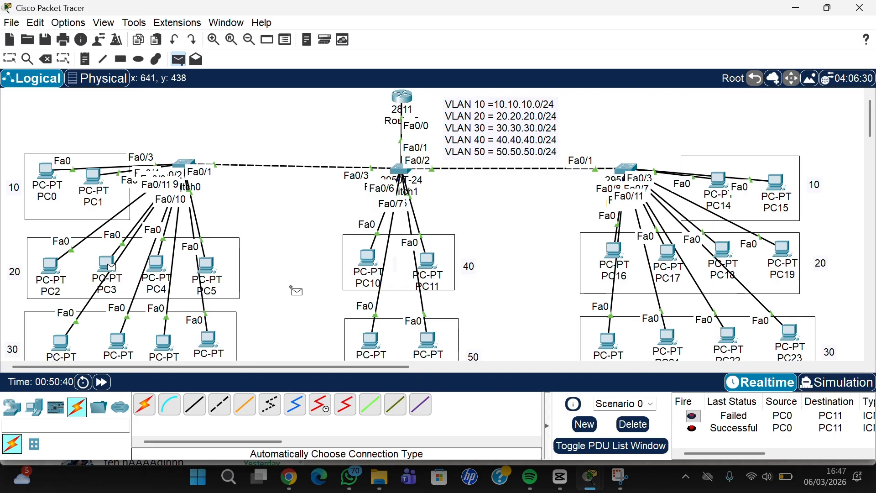
pyautogui.click(431, 257)
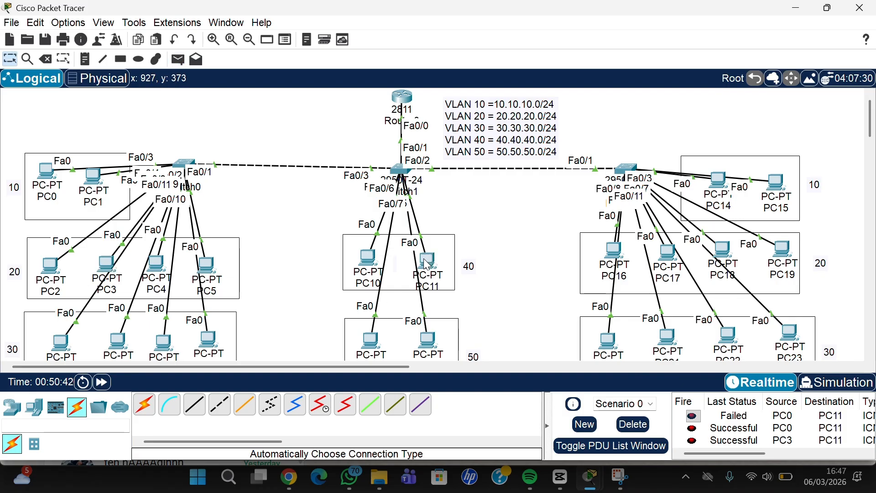
pyautogui.click(178, 61)
pyautogui.click(162, 342)
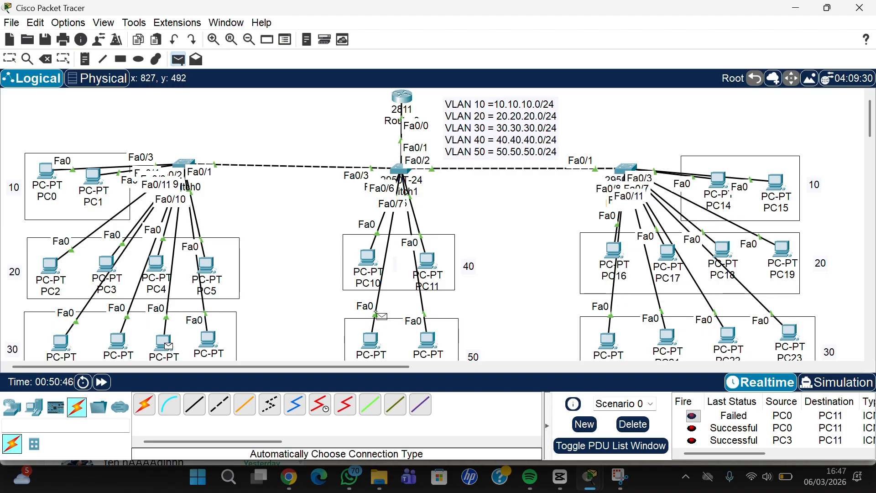
pyautogui.click(429, 262)
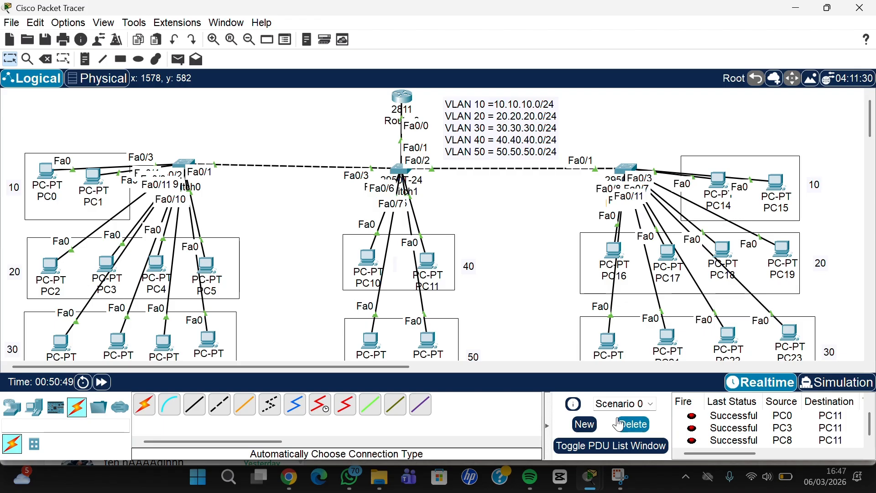
# - Delete the PDUs of Scenario 0, and send a simple PDU from PC8 to PC13 in the VLAN 50 group
pyautogui.click(631, 425)
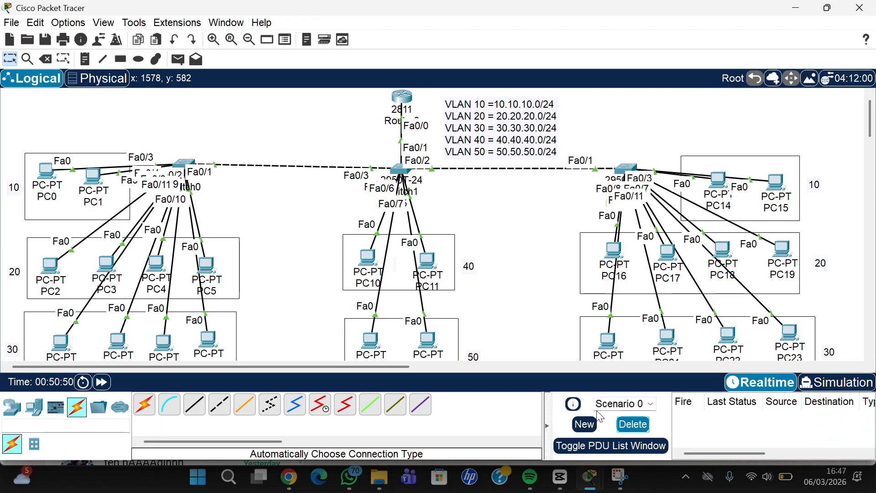
pyautogui.click(177, 63)
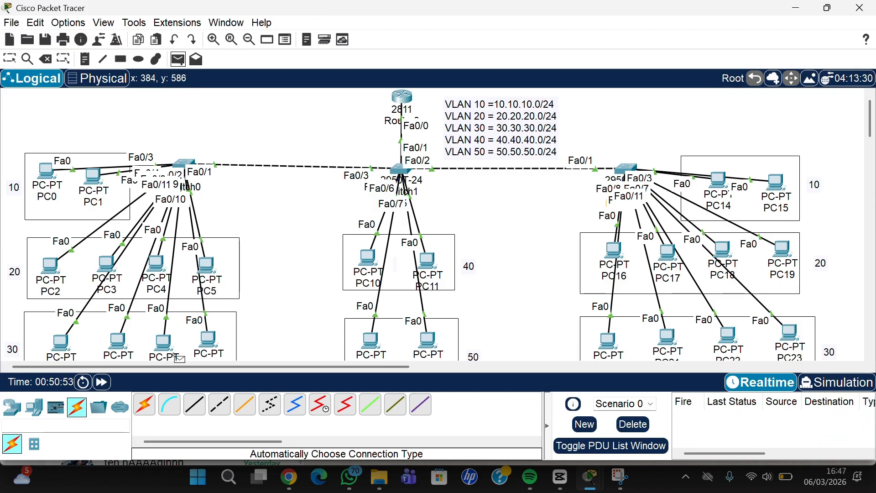
pyautogui.click(162, 338)
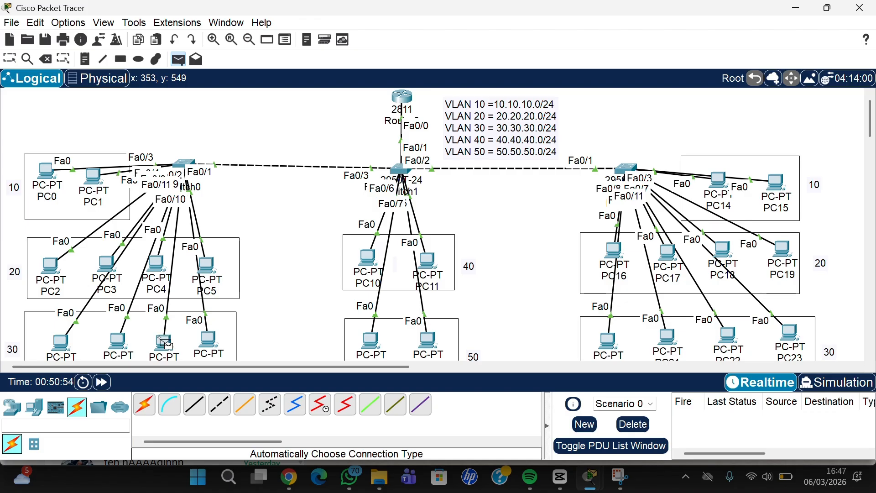
pyautogui.click(426, 340)
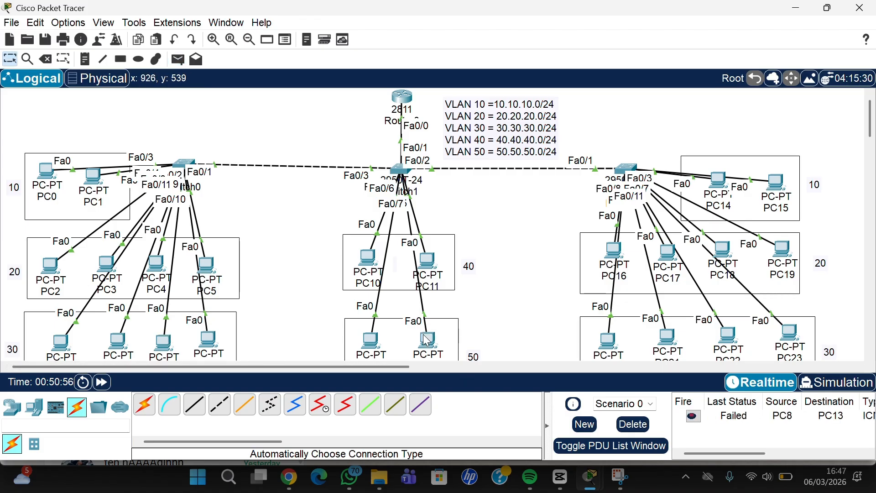
# - Test connectivity from VLAN 30 to VLAN 50 by sending simple PDUs to PC13 from PC9 and from PC8
pyautogui.click(187, 59)
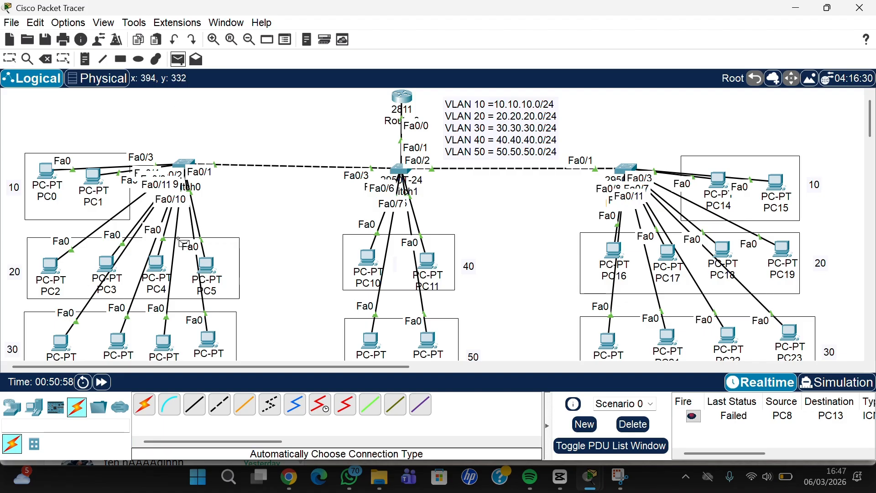
pyautogui.click(201, 340)
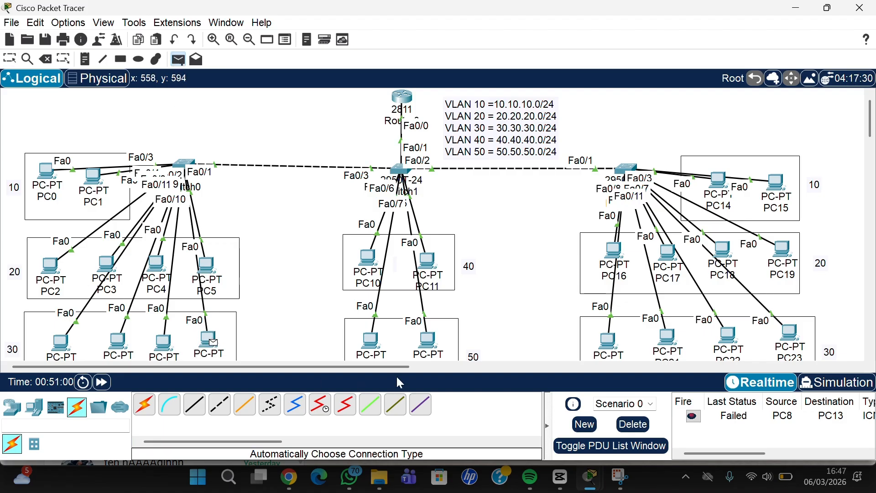
pyautogui.click(427, 343)
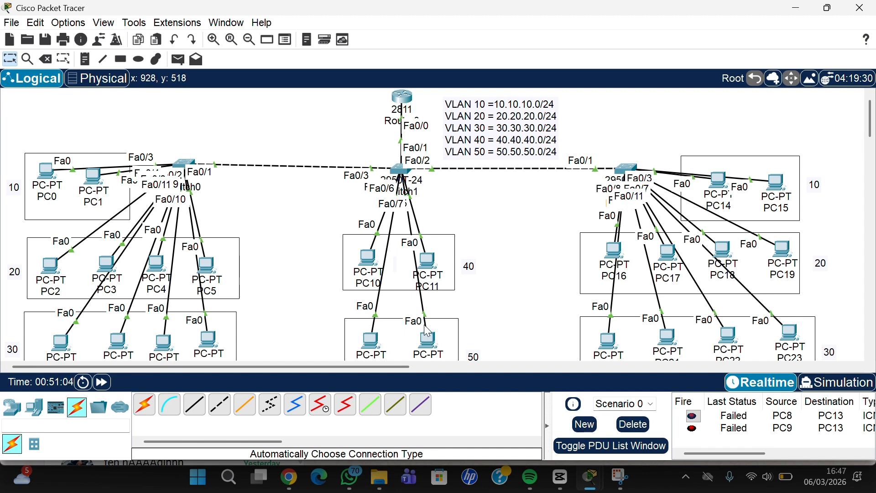
pyautogui.click(177, 60)
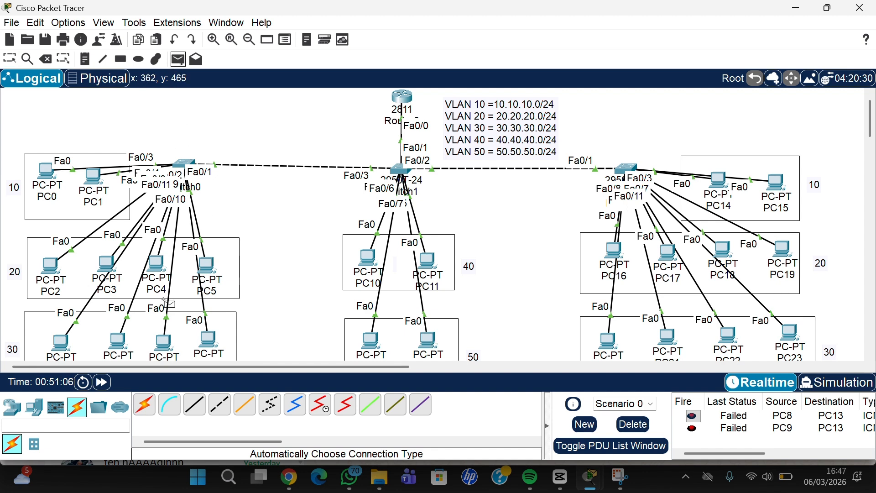
pyautogui.click(158, 341)
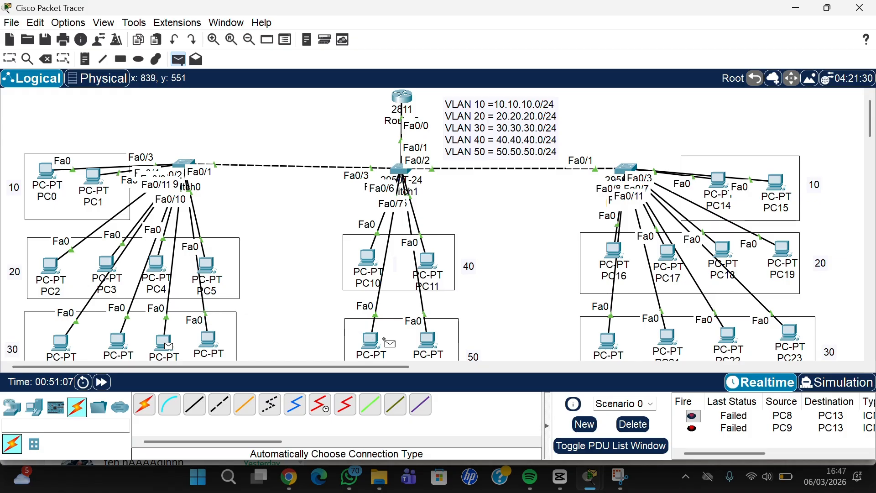
pyautogui.click(431, 341)
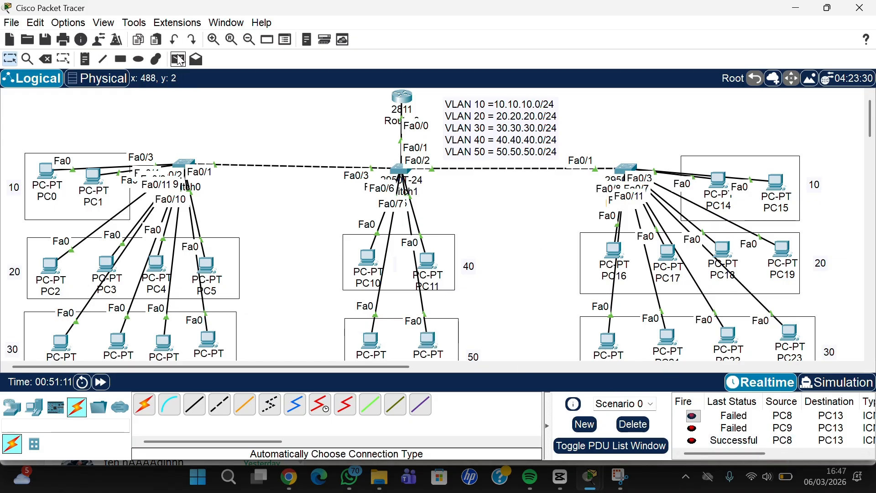
# - Send a simple PDU from PC14 in the VLAN 10 group to PC13 in the VLAN 50 group
pyautogui.click(178, 59)
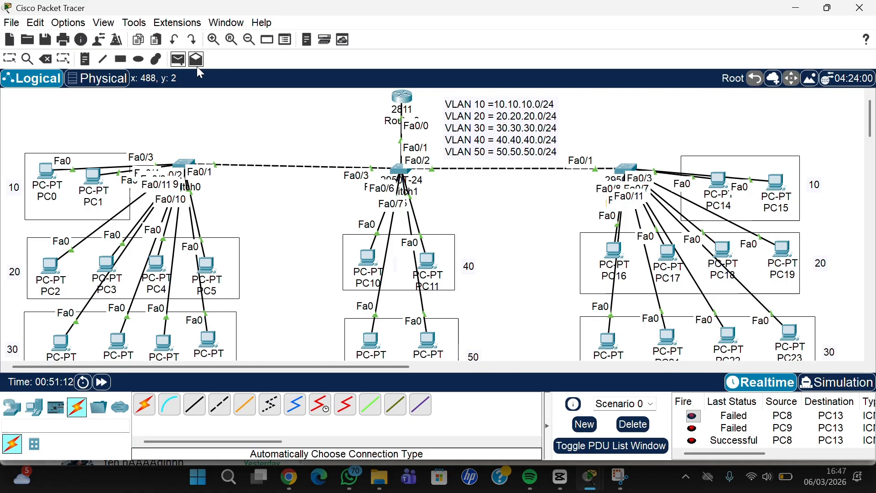
pyautogui.click(718, 179)
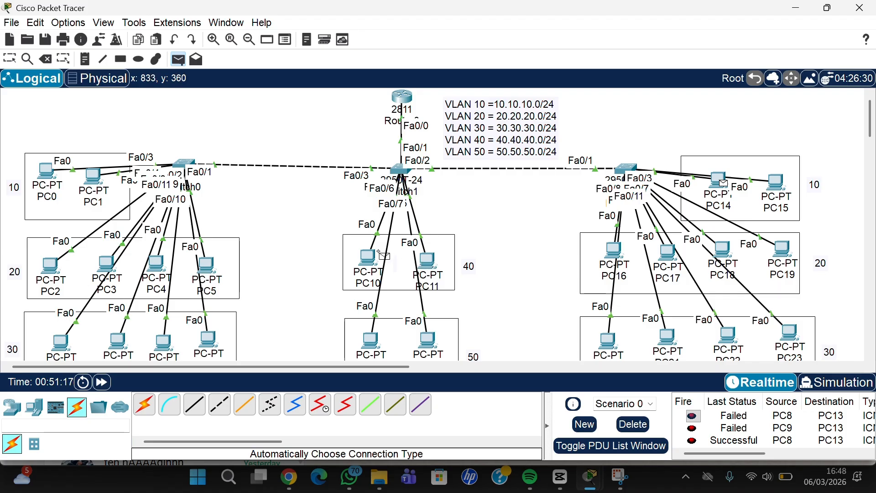
pyautogui.moveTo(361, 251)
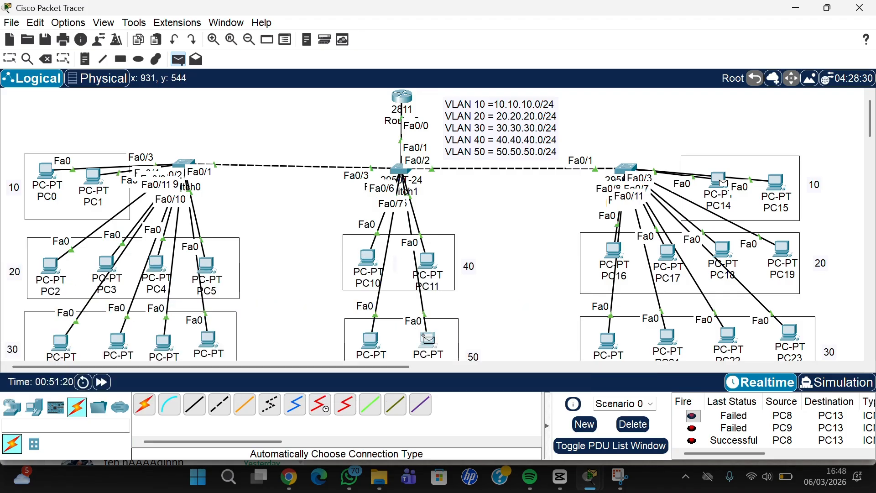
pyautogui.click(428, 339)
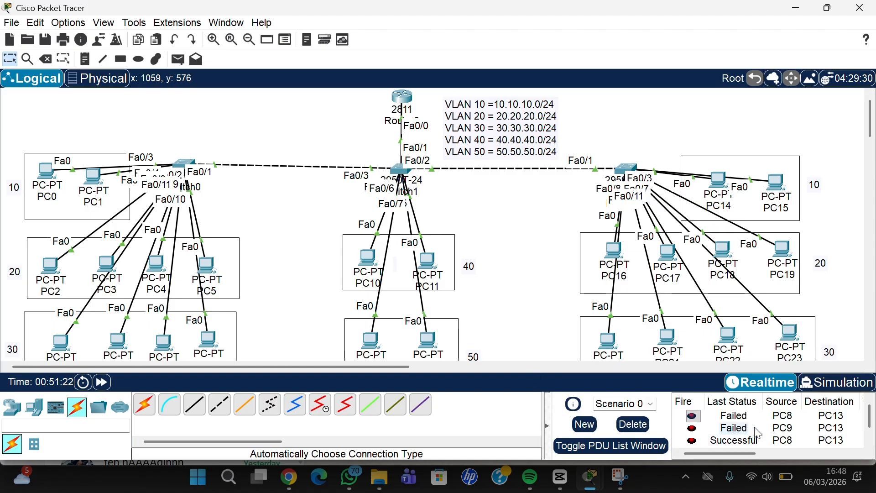
# - Delete the PDUs of Scenario 0, and send a simple PDU twice from PC16 in VLAN 20 to PC12 in VLAN 50
pyautogui.click(638, 424)
pyautogui.click(638, 424)
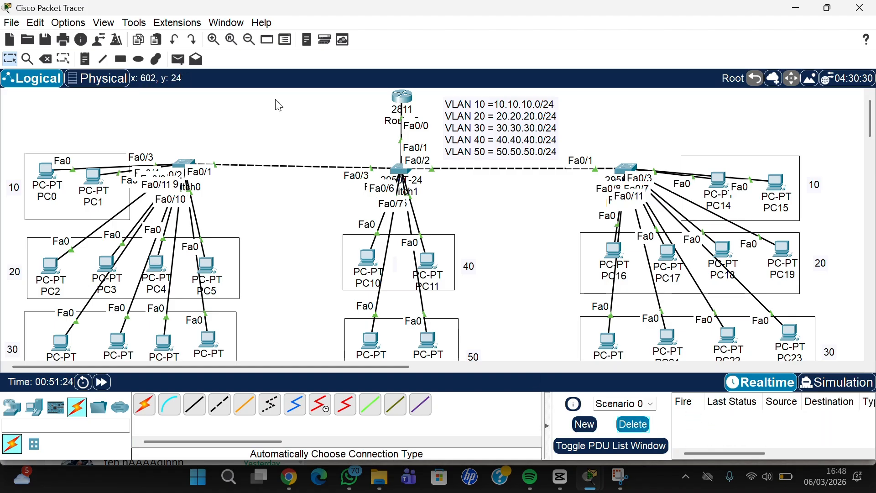
pyautogui.click(179, 58)
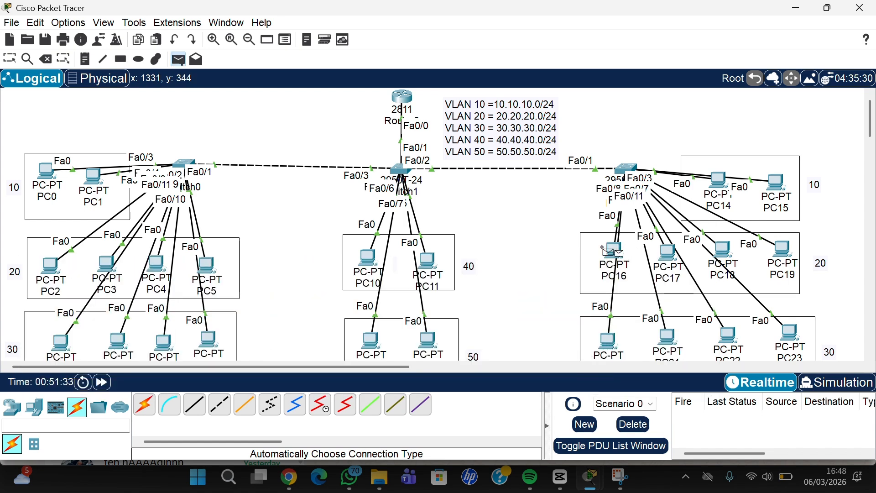
pyautogui.click(370, 342)
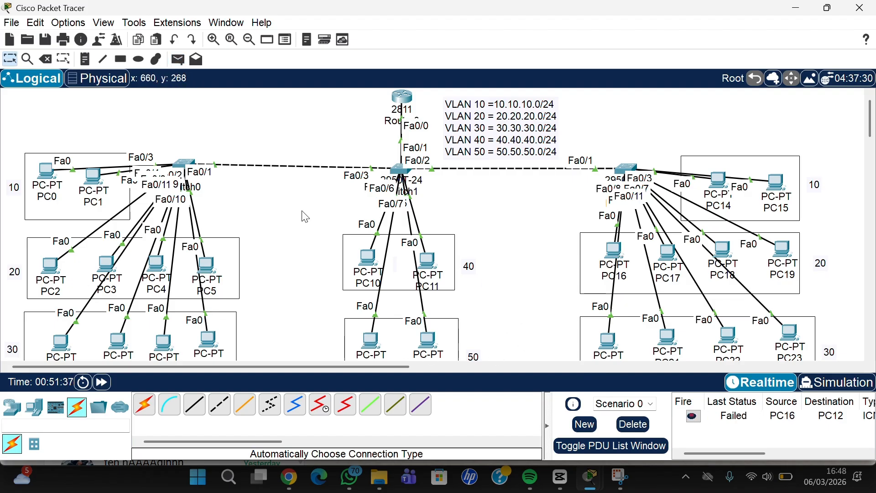
pyautogui.click(181, 63)
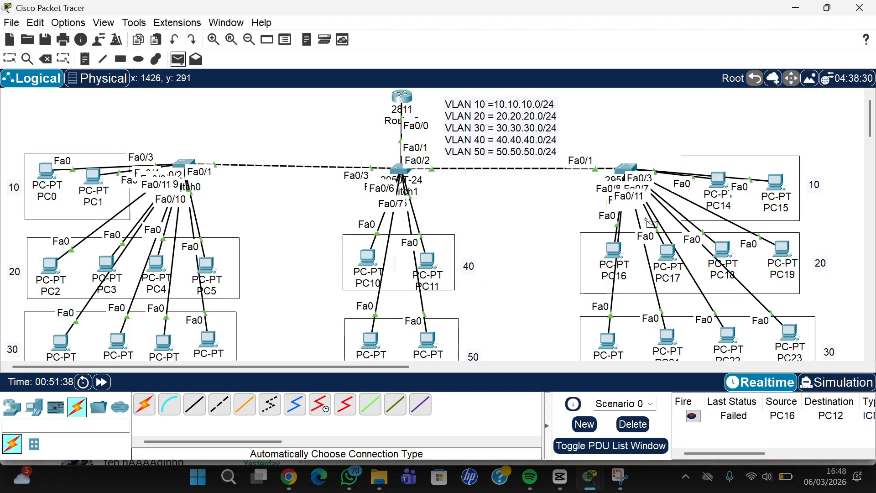
pyautogui.click(611, 245)
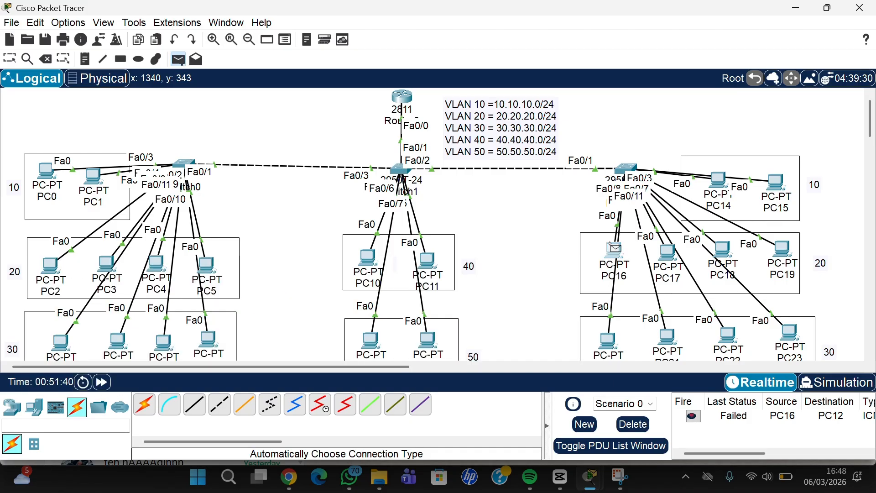
pyautogui.click(365, 335)
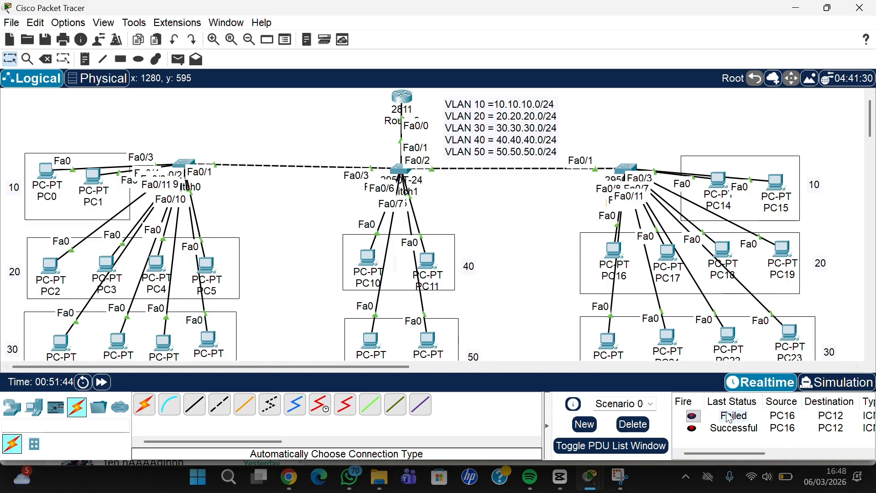
# - Test connectivity between VLAN 30 and VLAN 10 by sending a simple PDU from PC22 to PC0
pyautogui.scroll(-1, 620, 305)
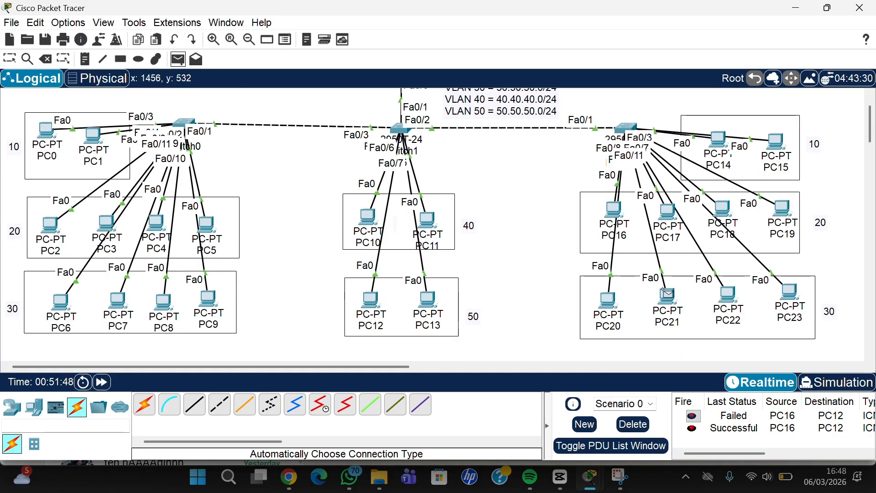
pyautogui.click(725, 290)
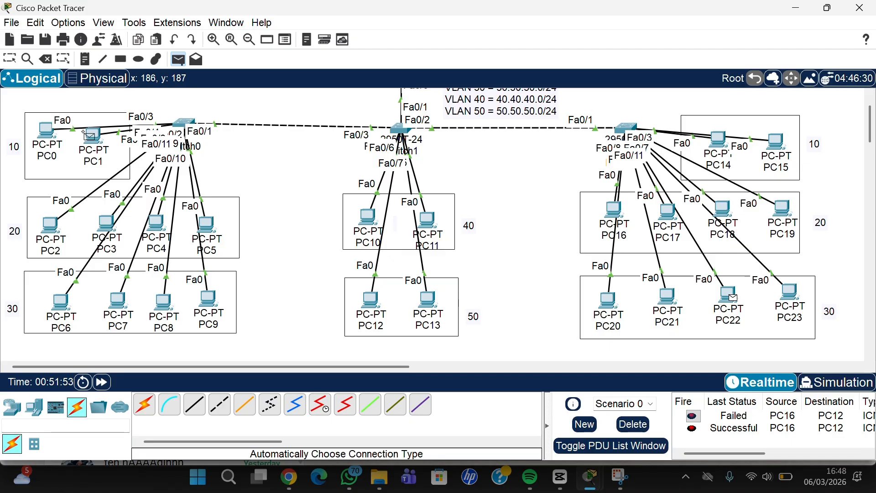
pyautogui.moveTo(83, 132)
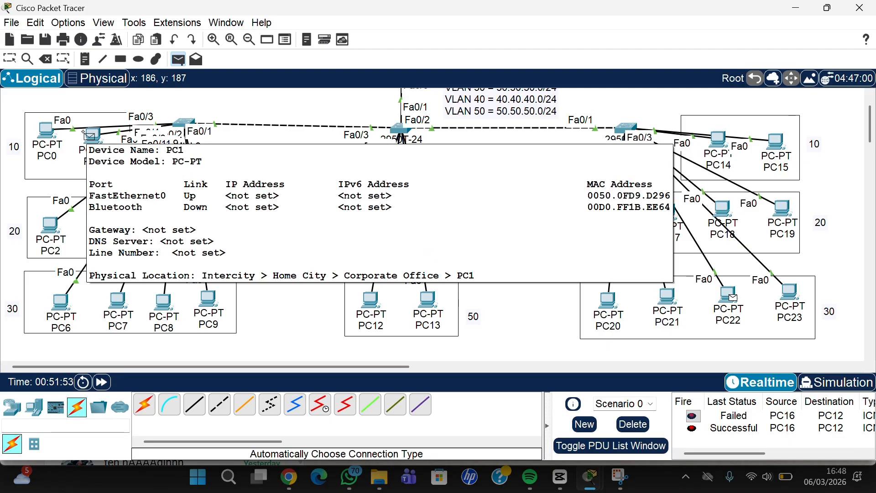
pyautogui.click(44, 133)
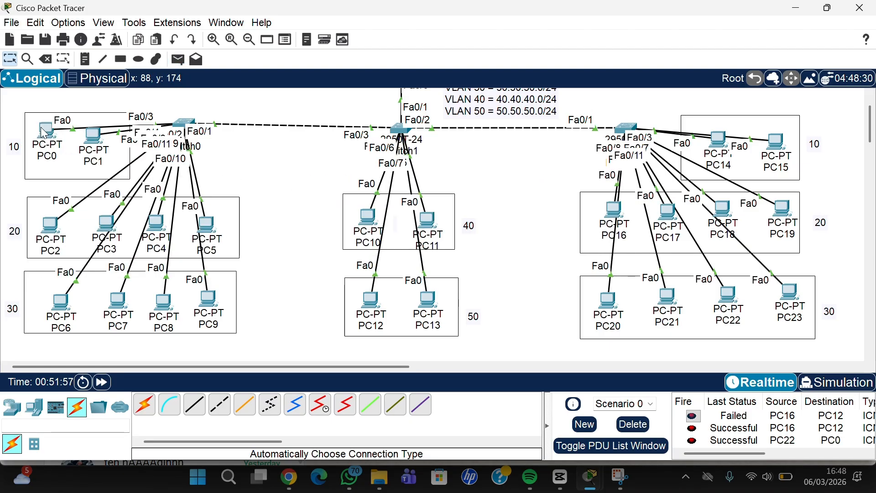